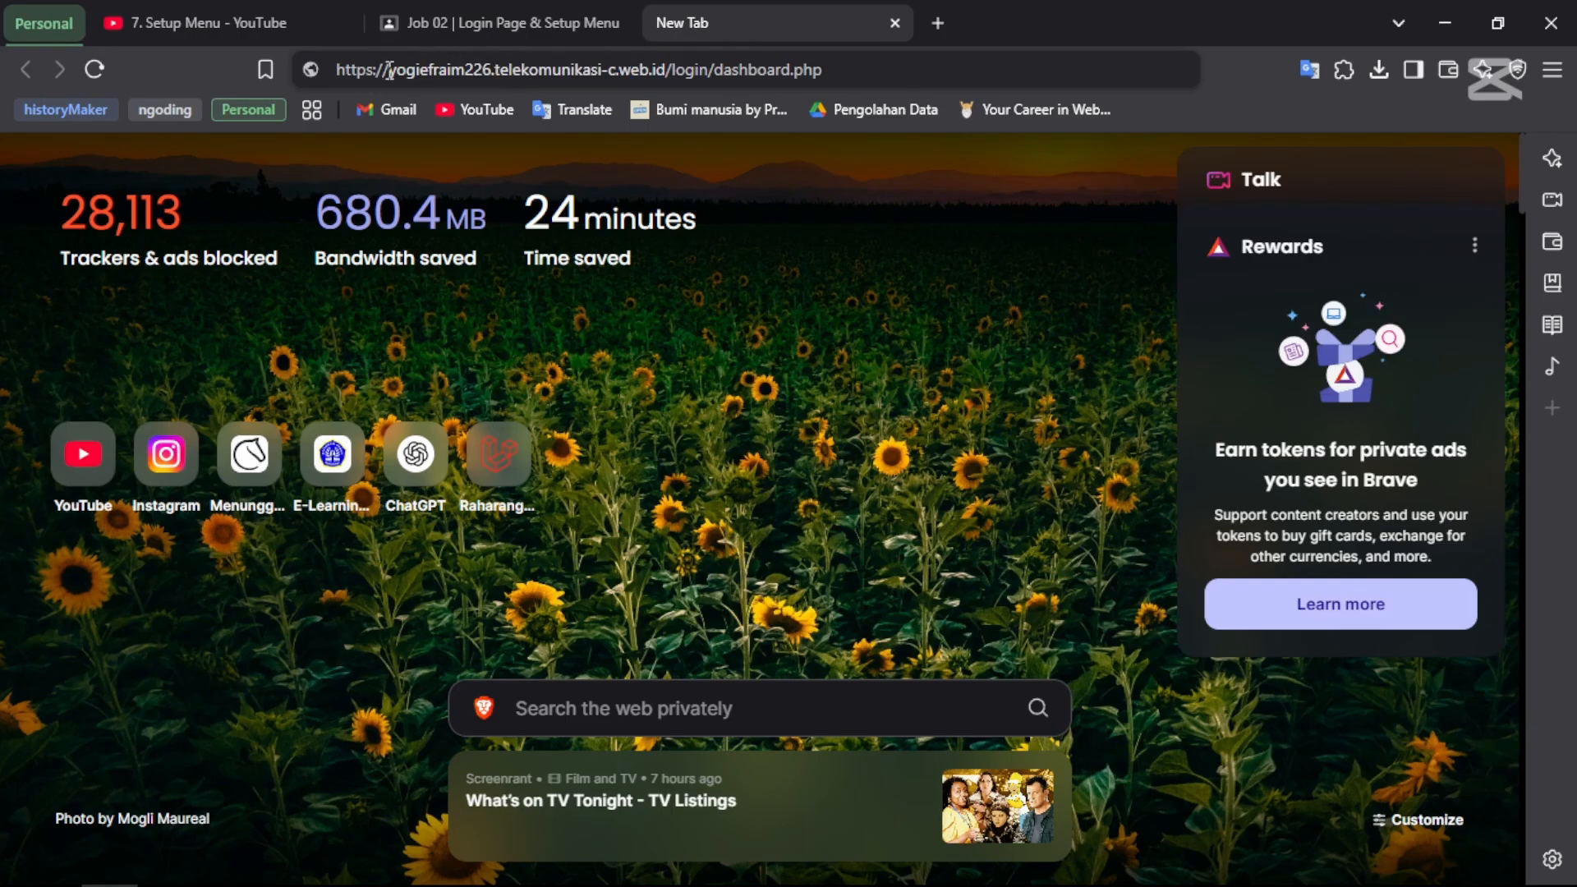
- Reload the SB Admin dashboard and log out from the user menu
click(459, 78)
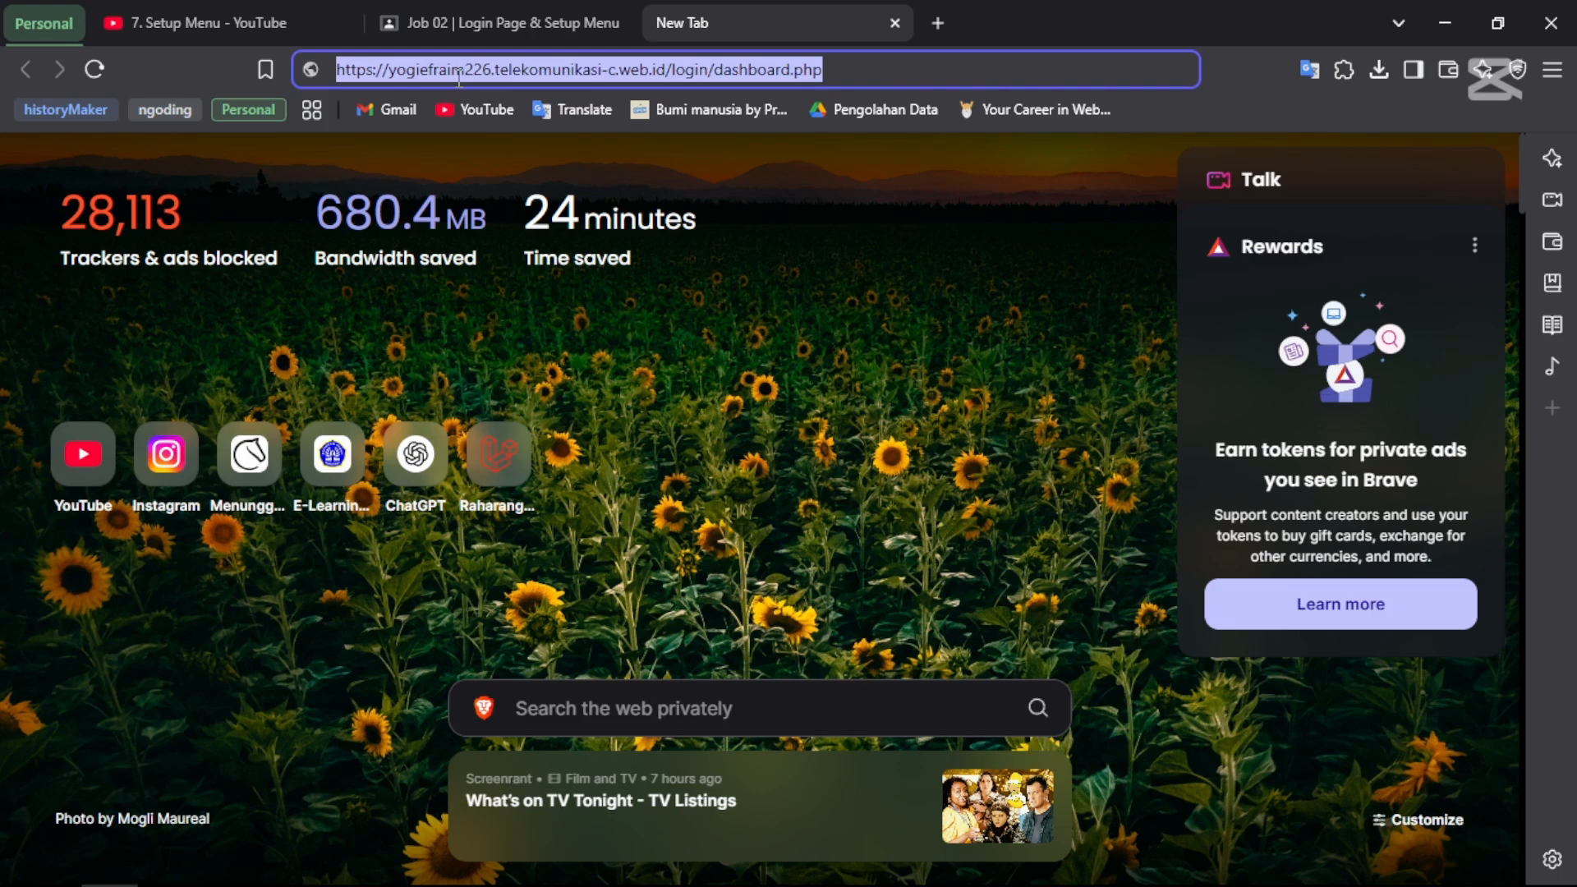
key(Return)
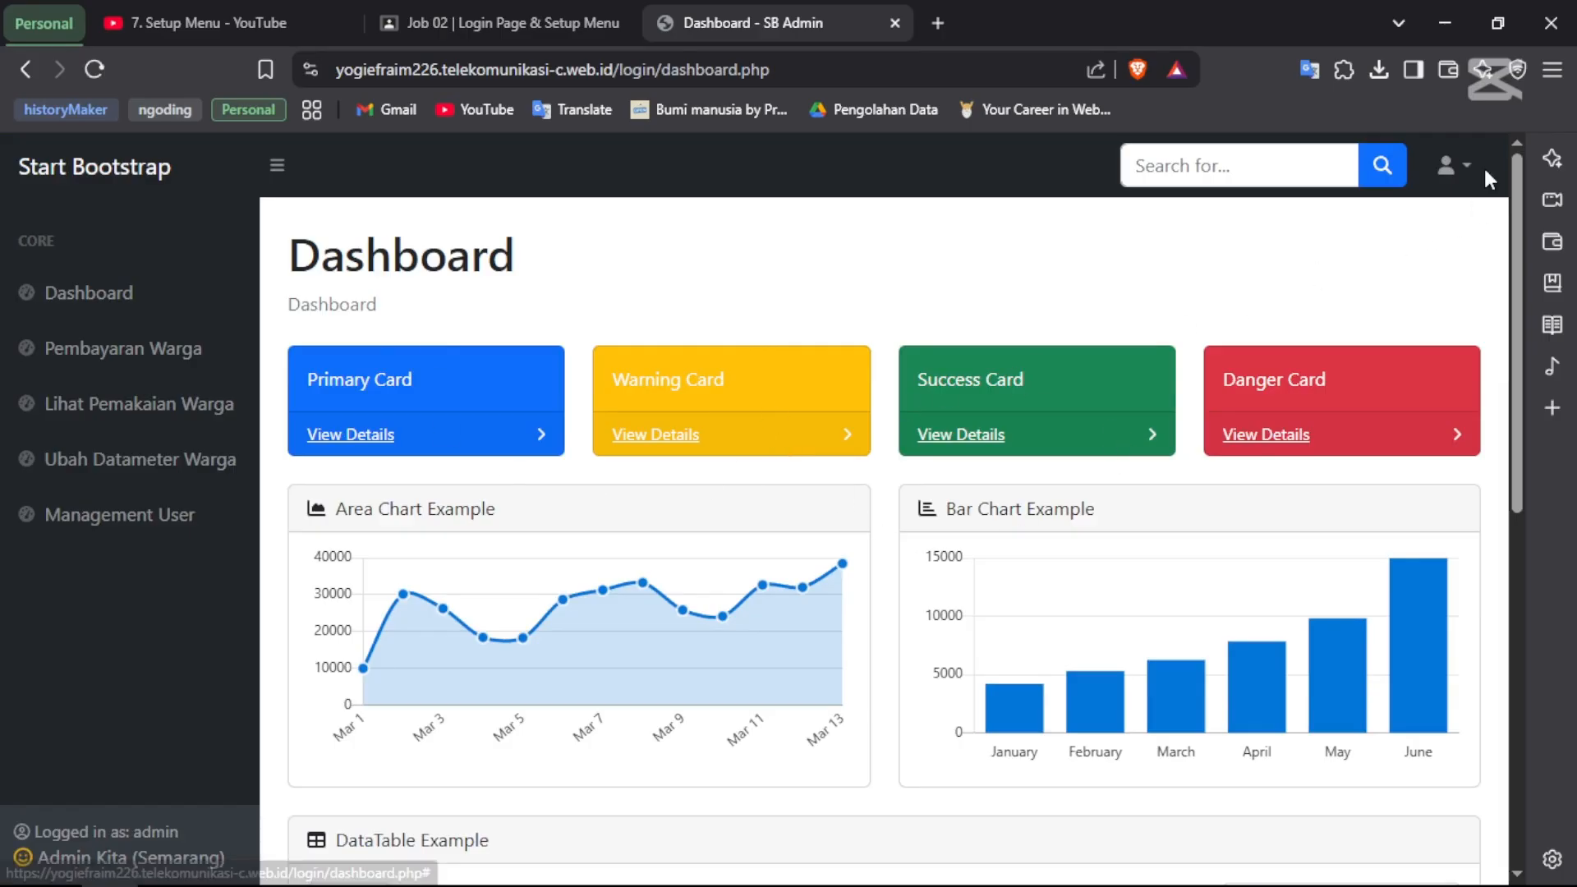
click(1448, 165)
click(1335, 323)
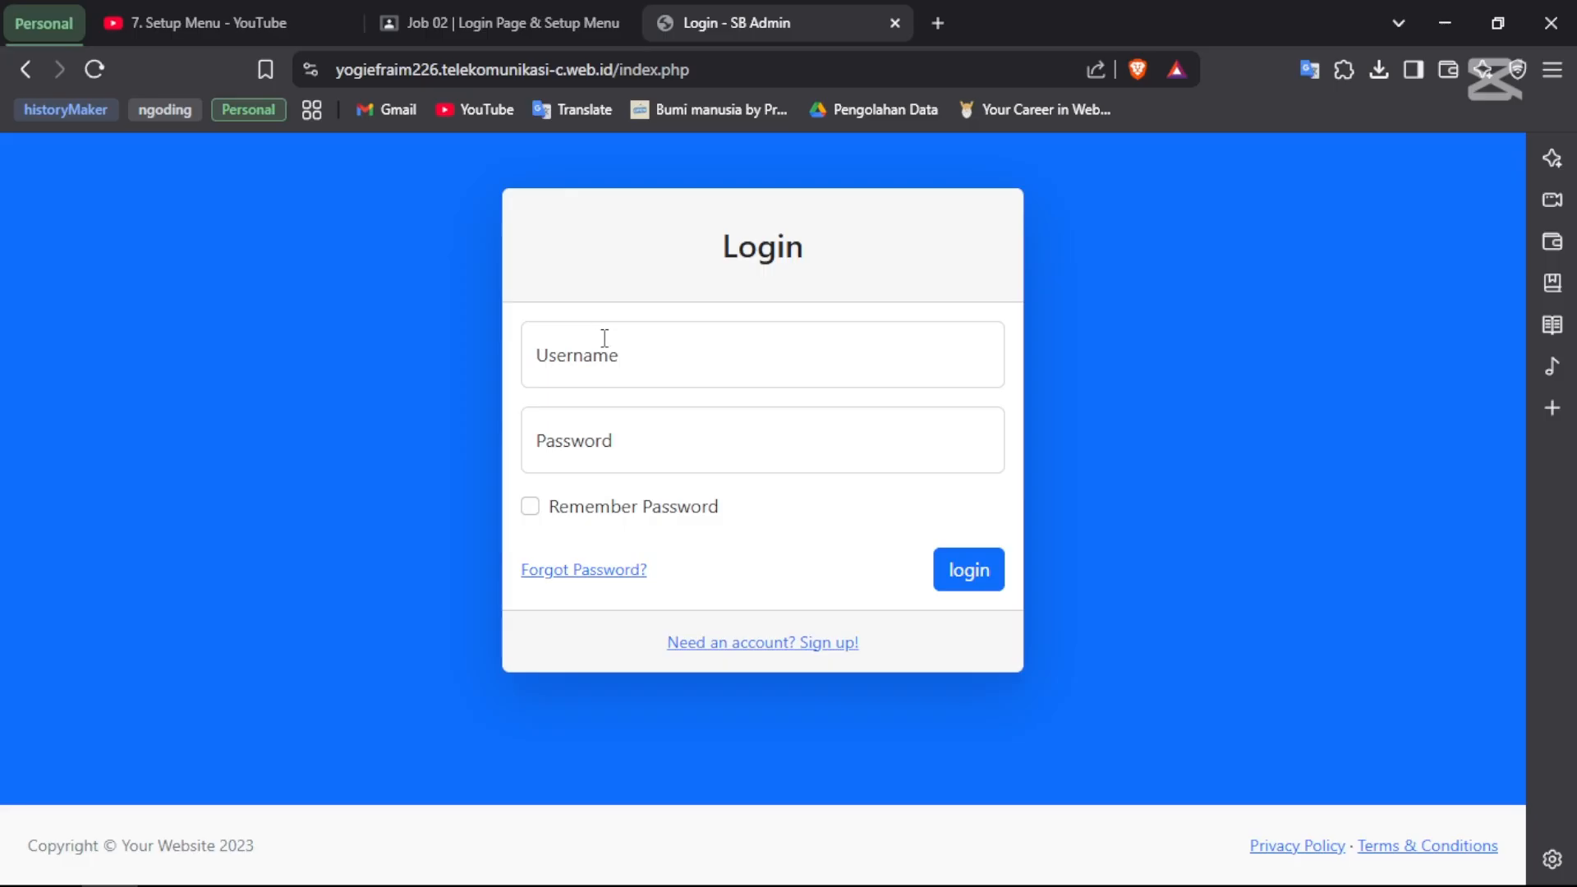
- Log back in with username admin and the account password
click(605, 338)
text(admin)
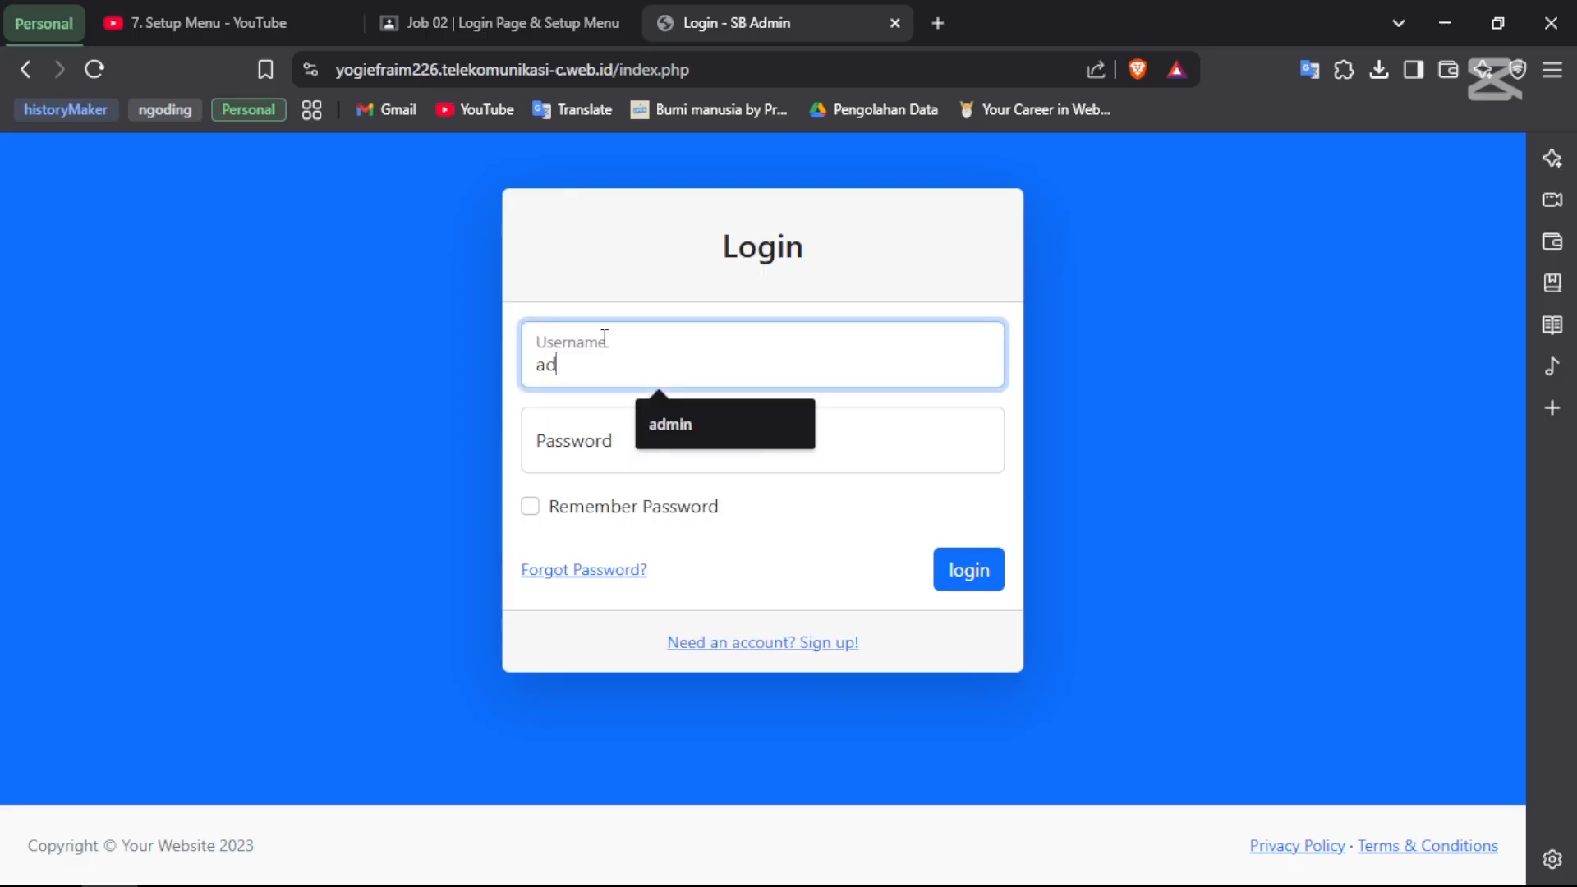
key(Tab)
text(admi)
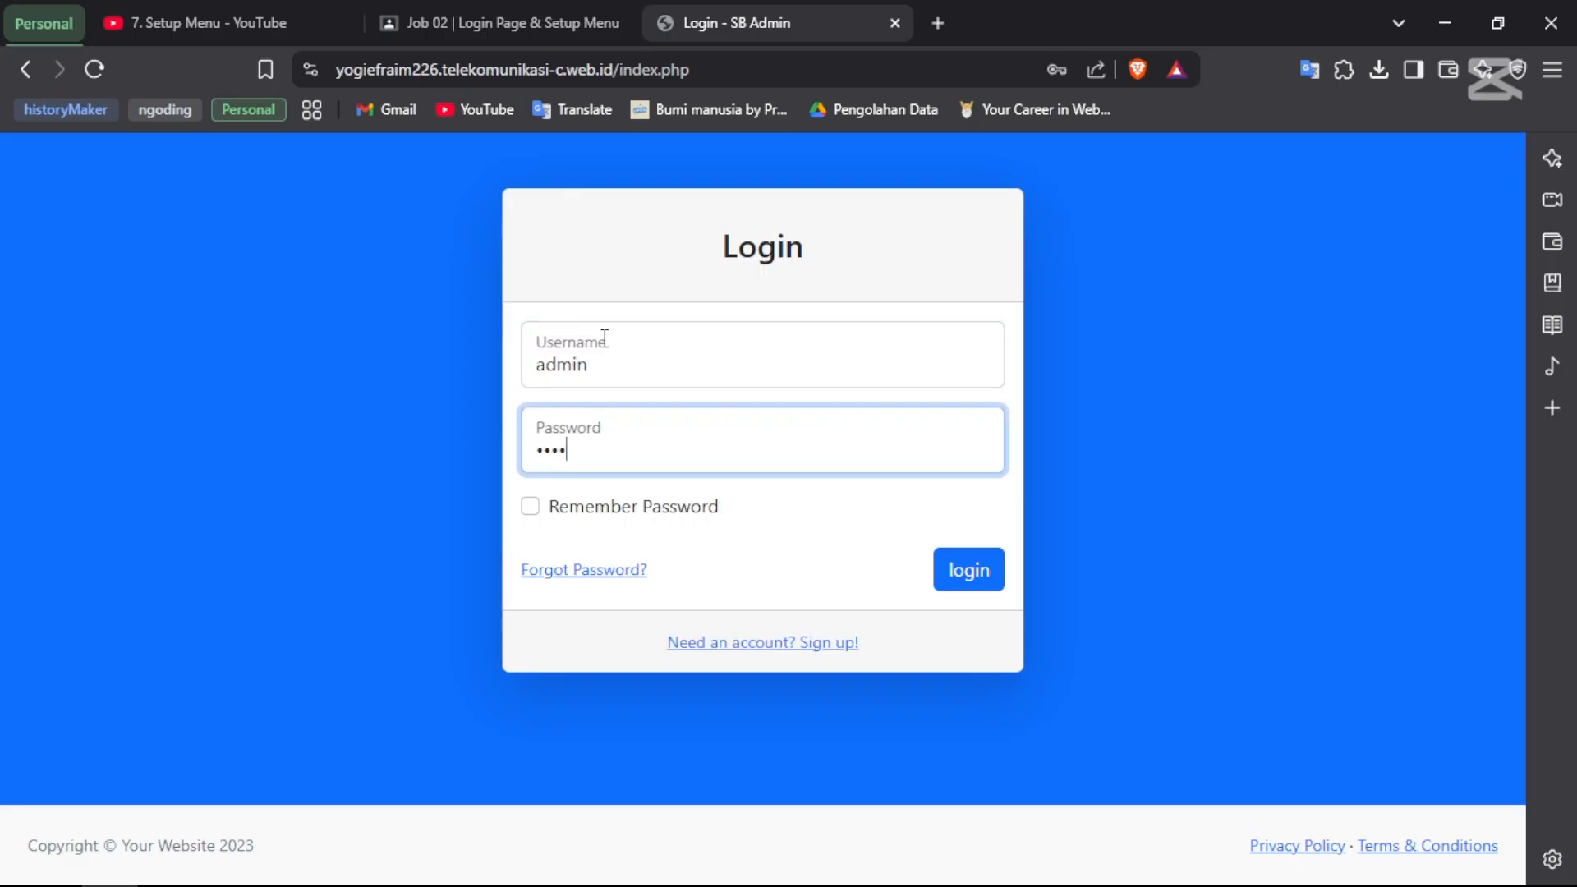
text(n123)
key(Return)
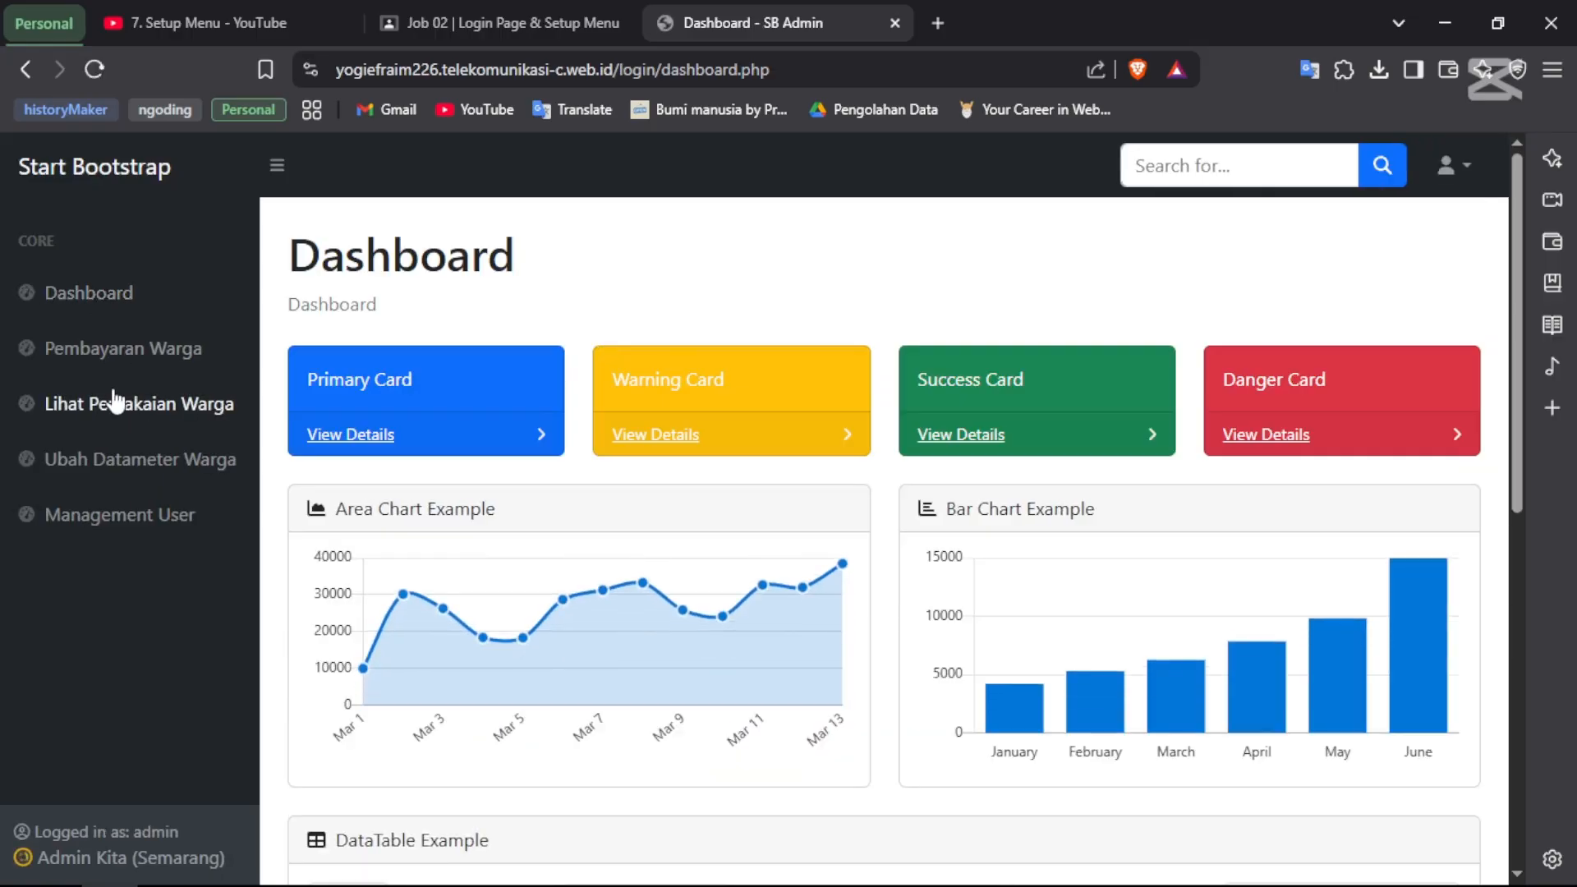
- Open the Lihat Pemakaian Warga page and look over its contents
click(115, 400)
scroll(525, 443, down, 3)
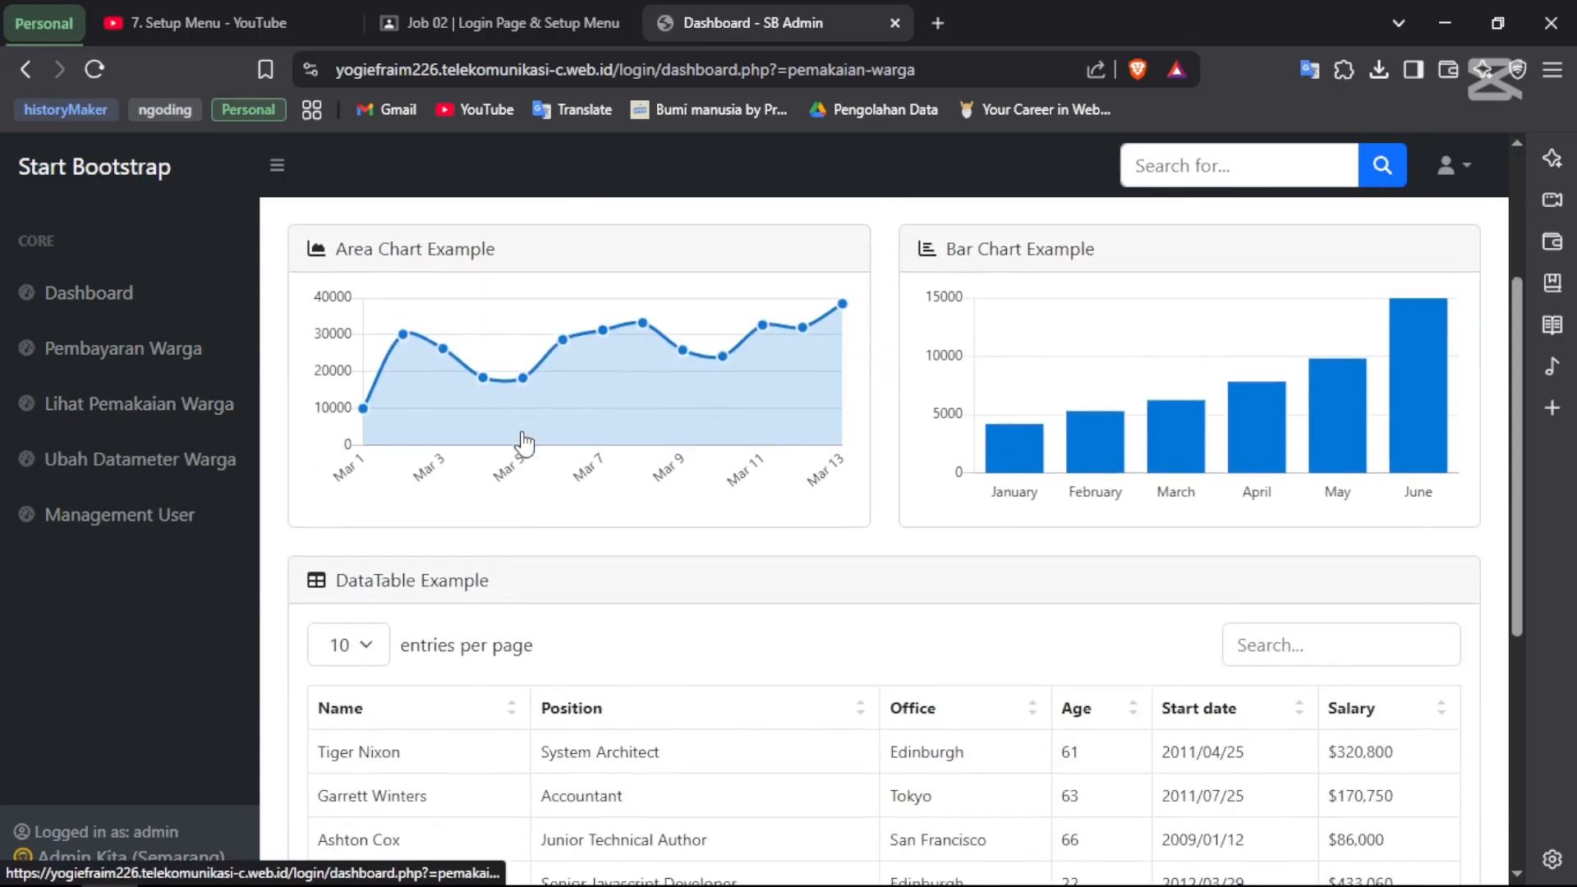
scroll(520, 434, up, 3)
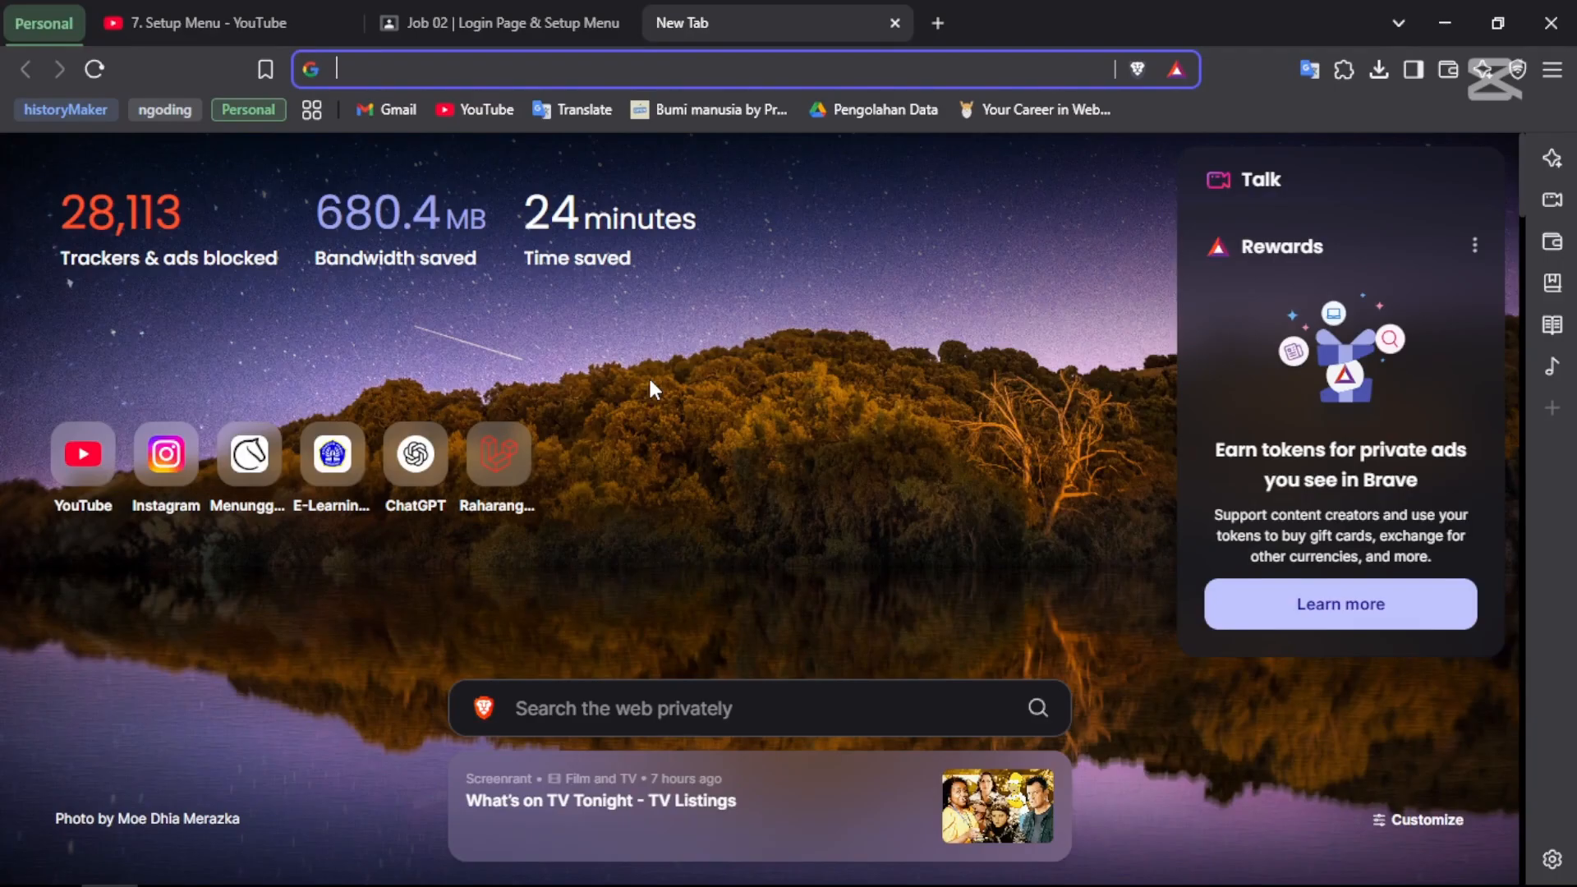
- Search the web for 'aren host' from the address bar
text(ar)
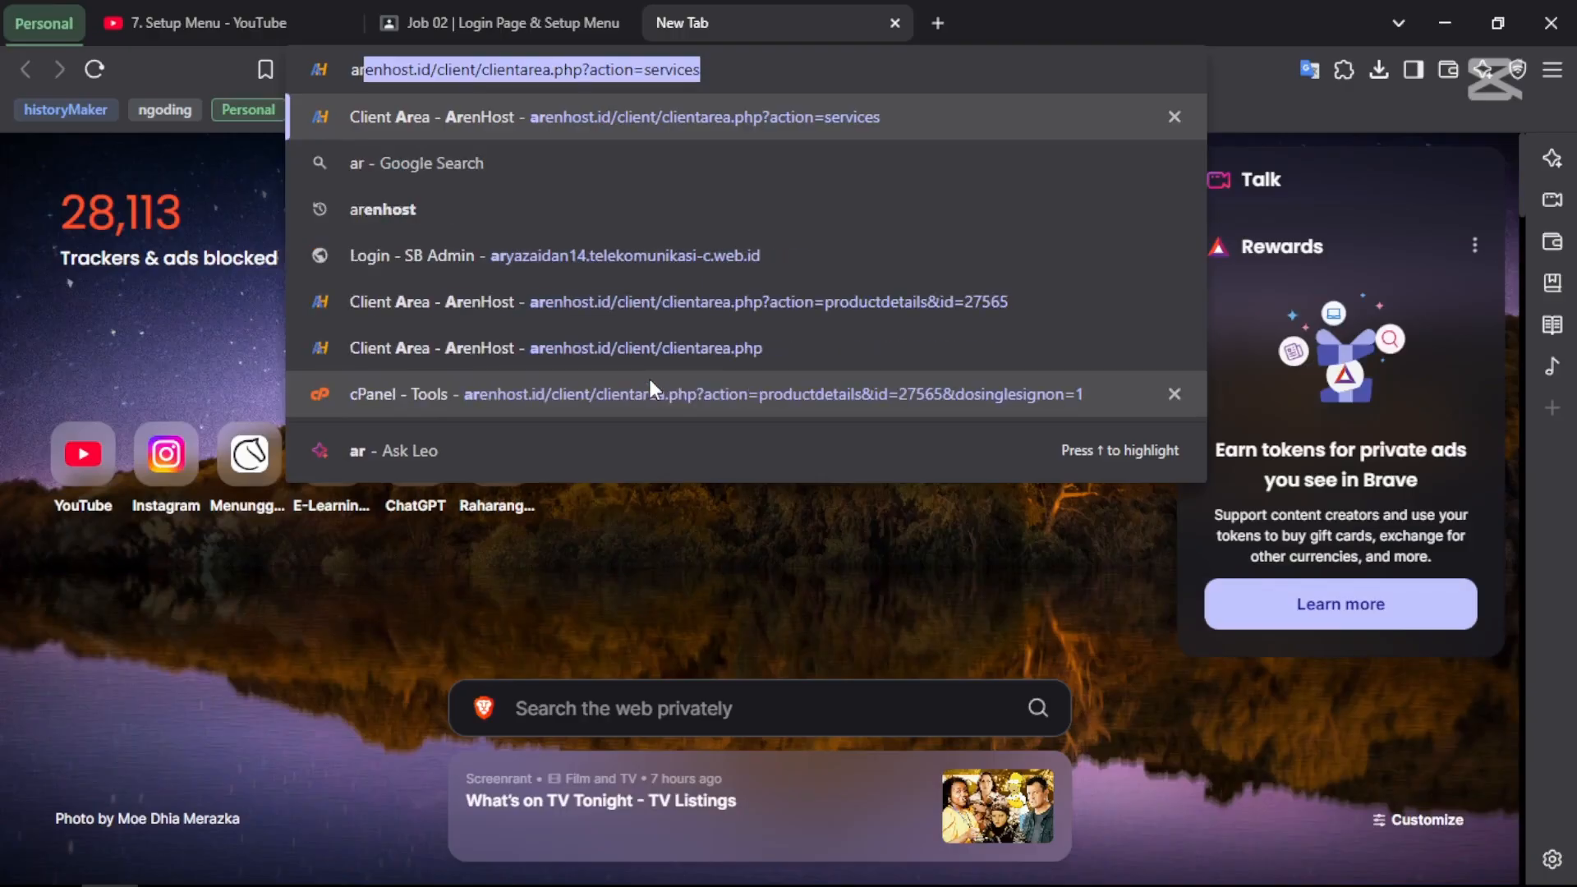
key(Down)
key(Down)
key(Down)
key(Down)
key(Up)
key(Up)
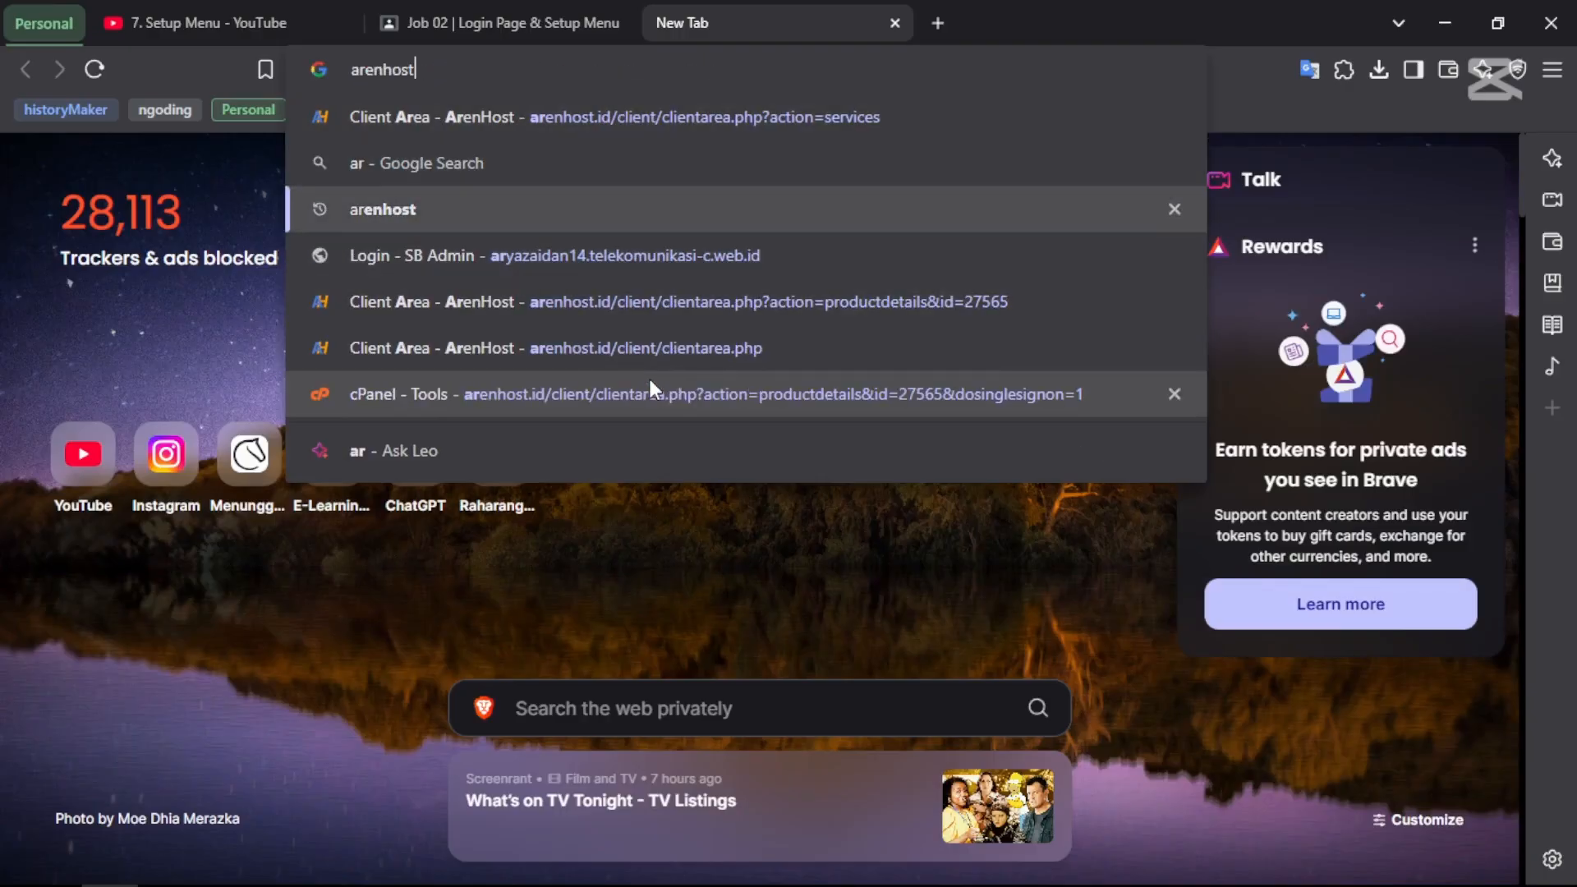
key(Up)
key(Up)
key(BackSpace)
text(en)
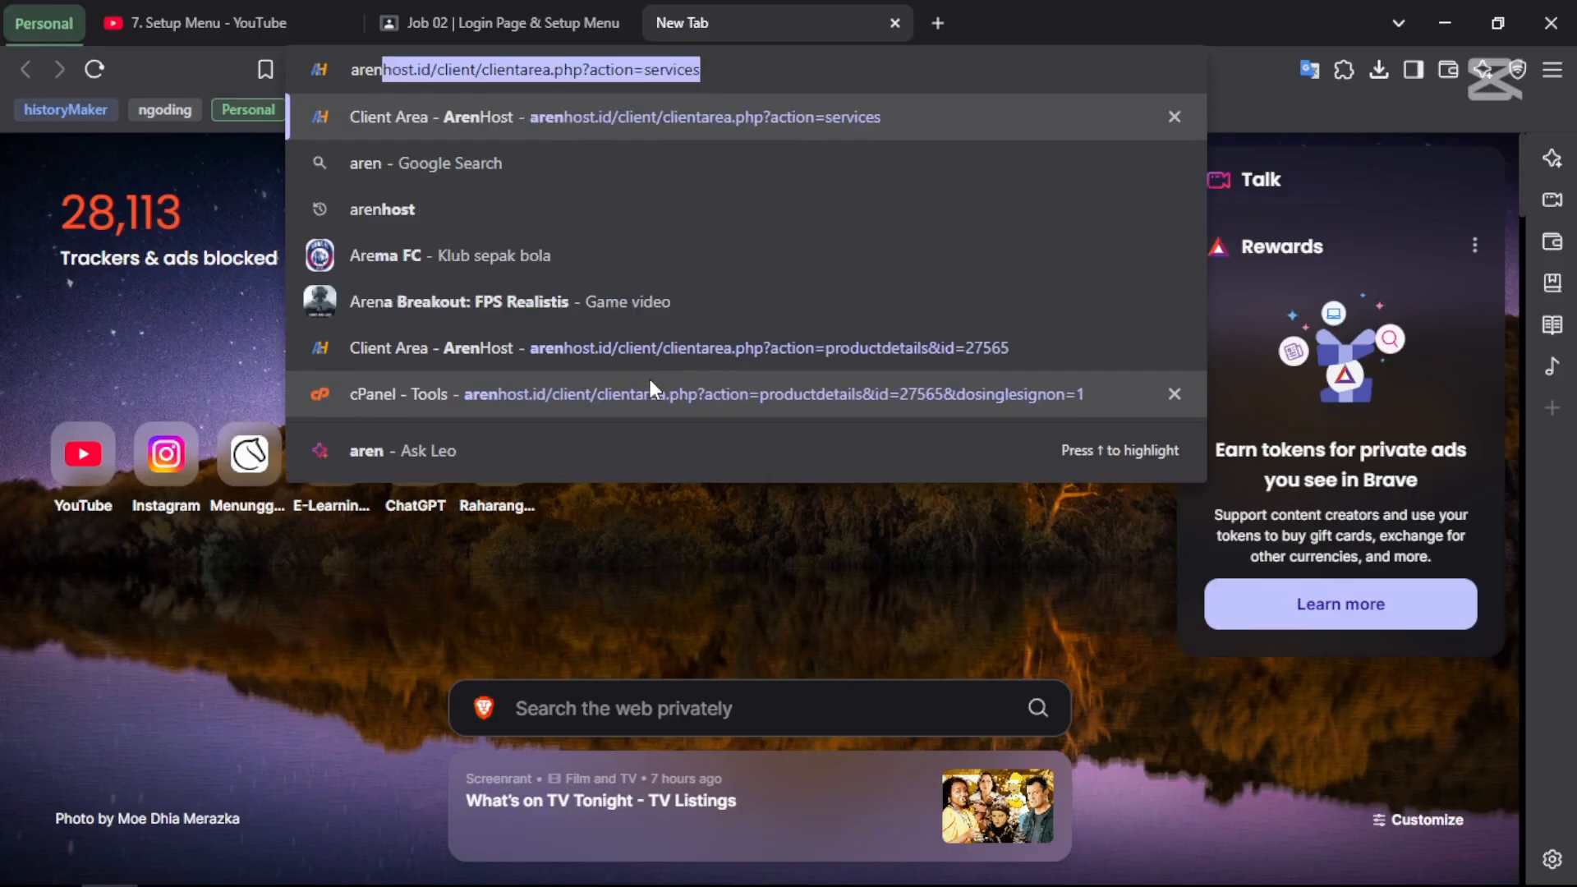
text( host)
key(Return)
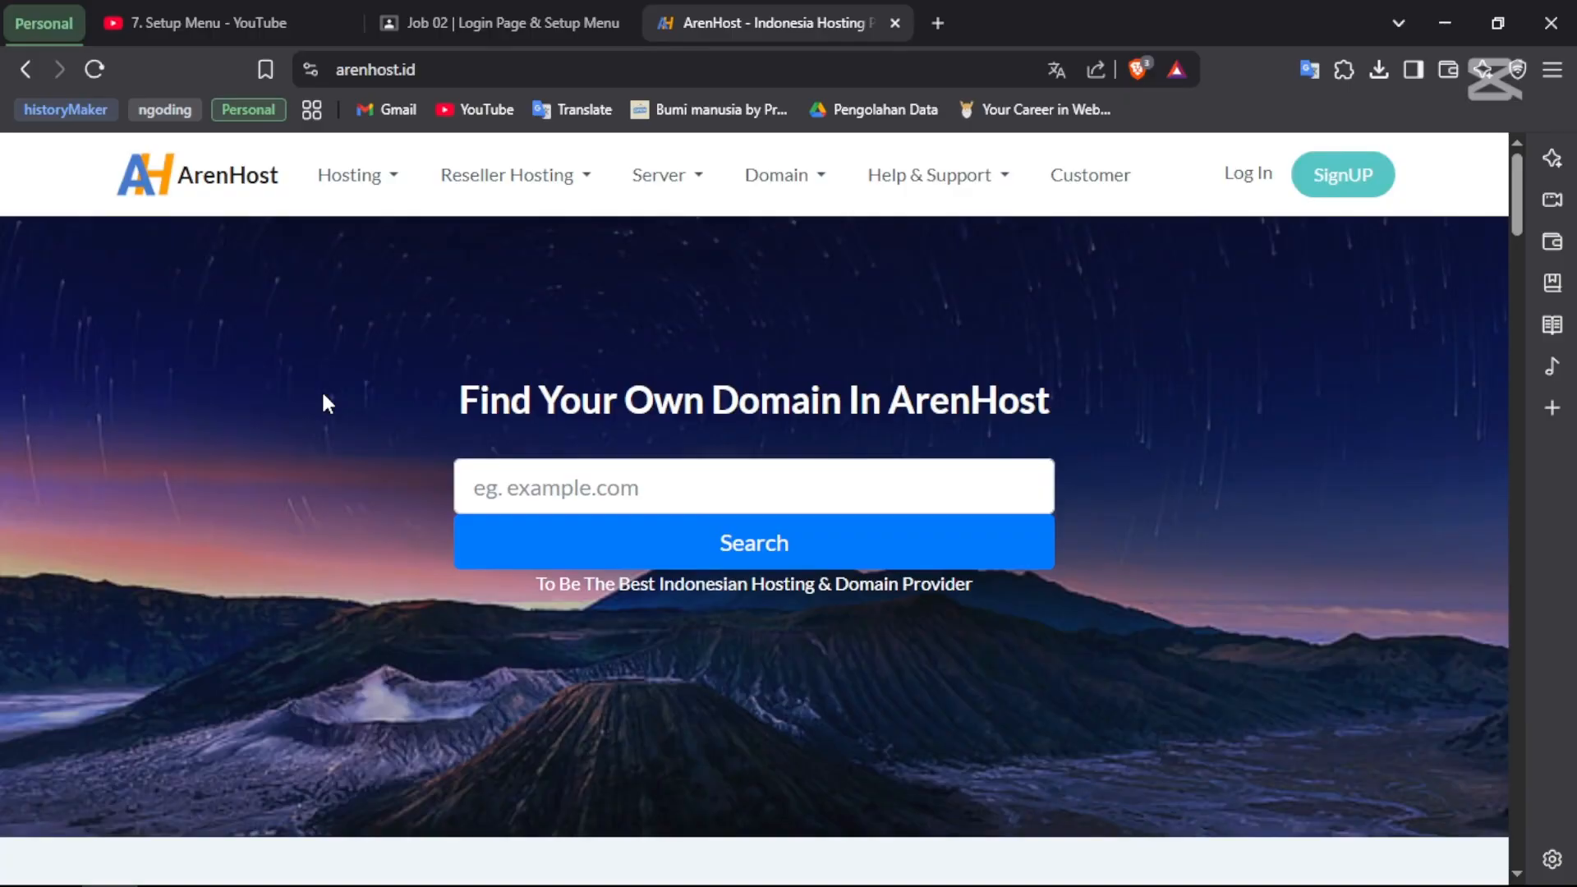
- Go to the ArenHost client area and dismiss the feedback popup
click(1242, 182)
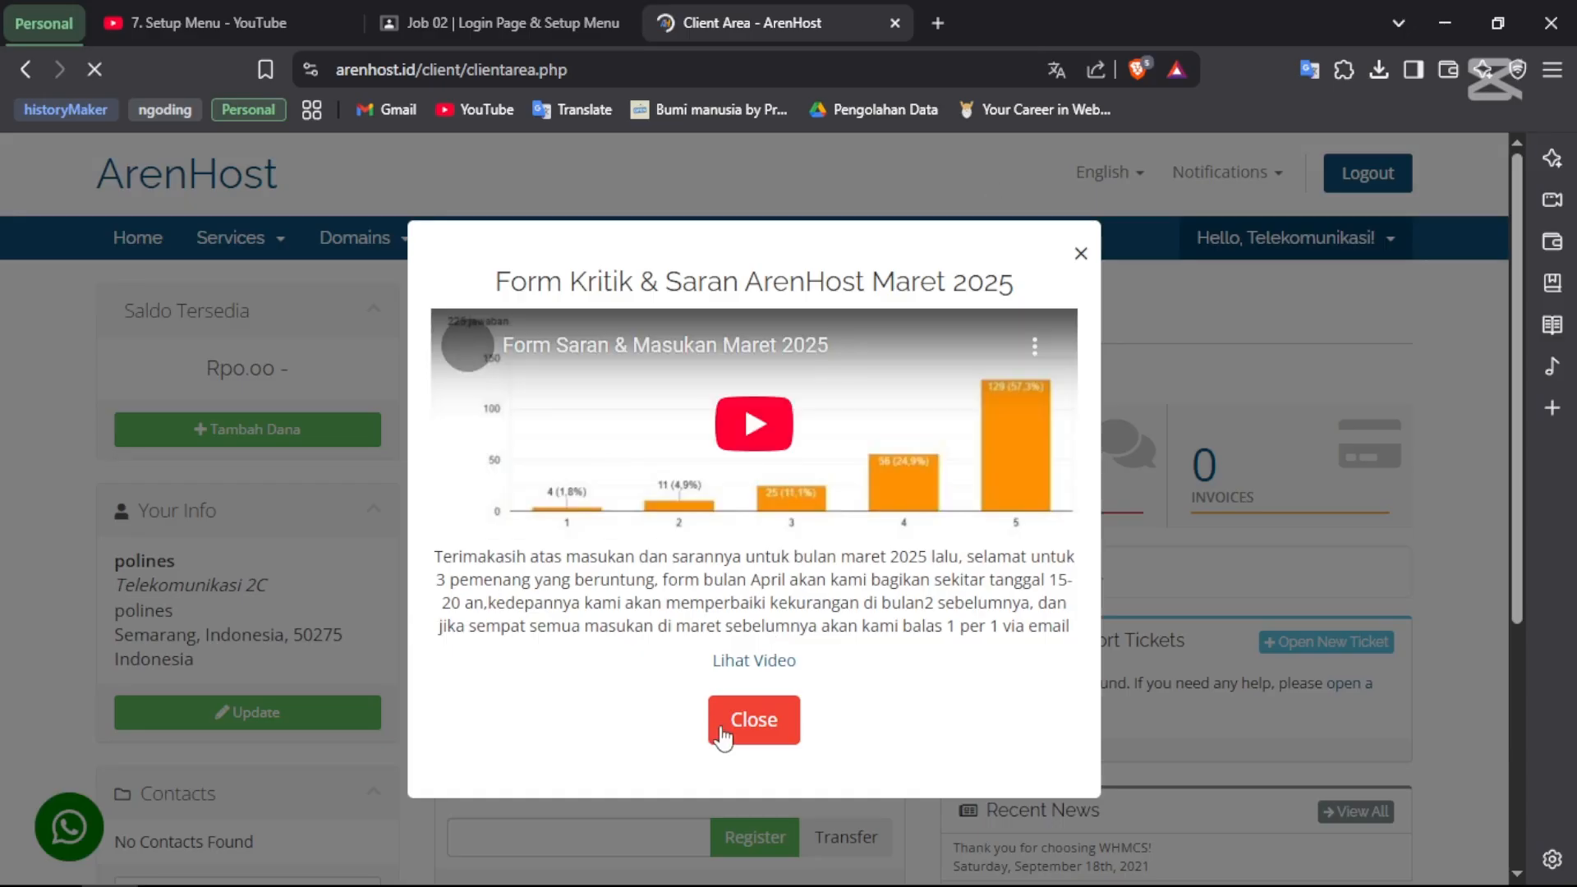
click(747, 722)
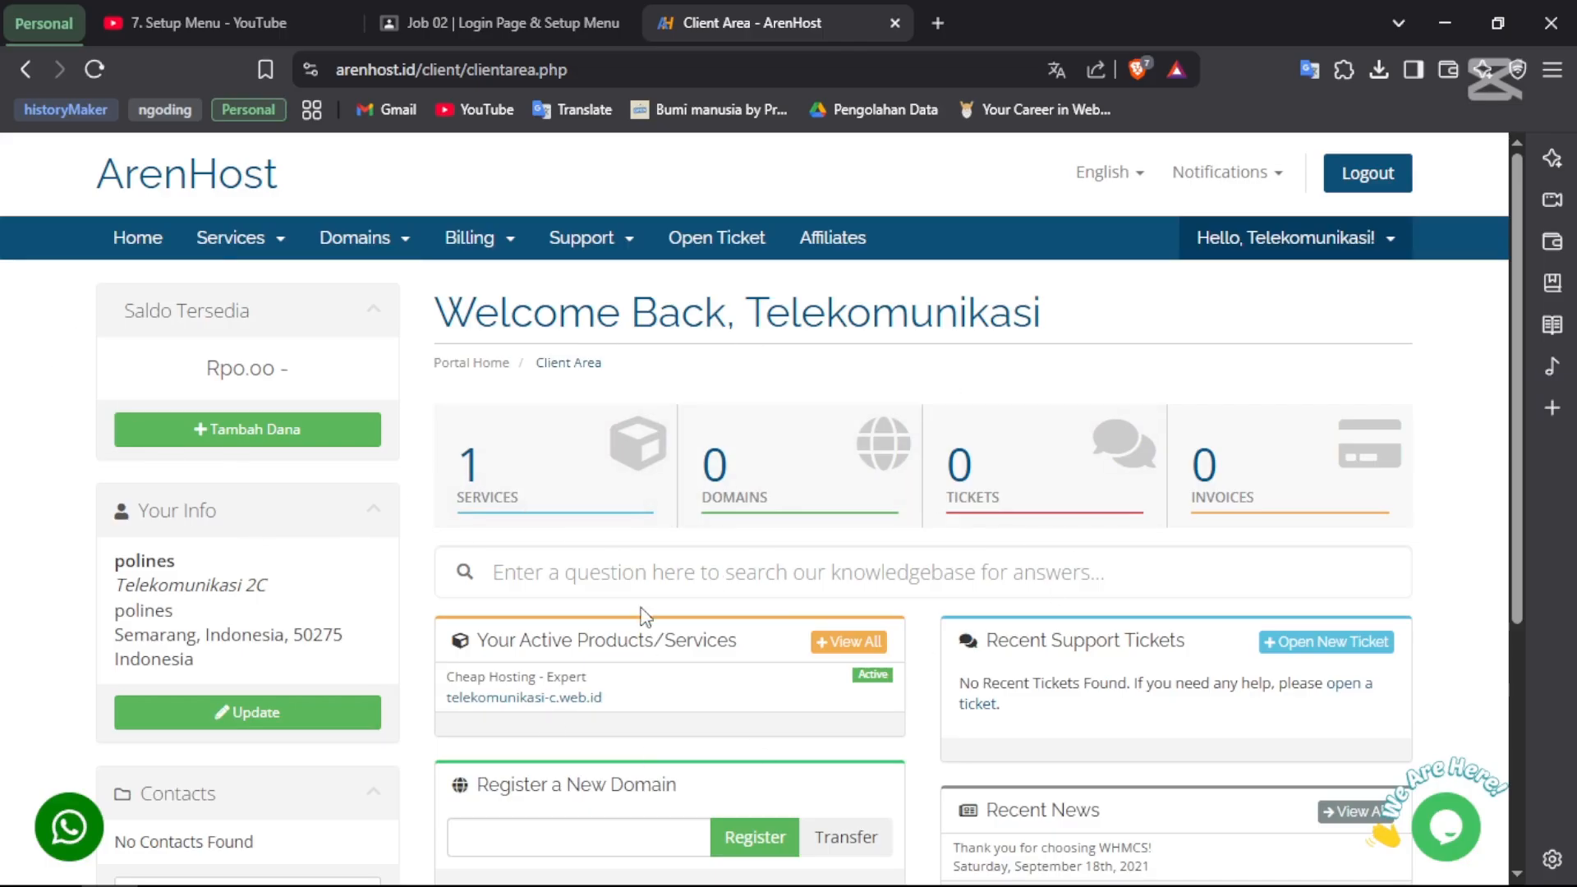
scroll(586, 600, down, 1)
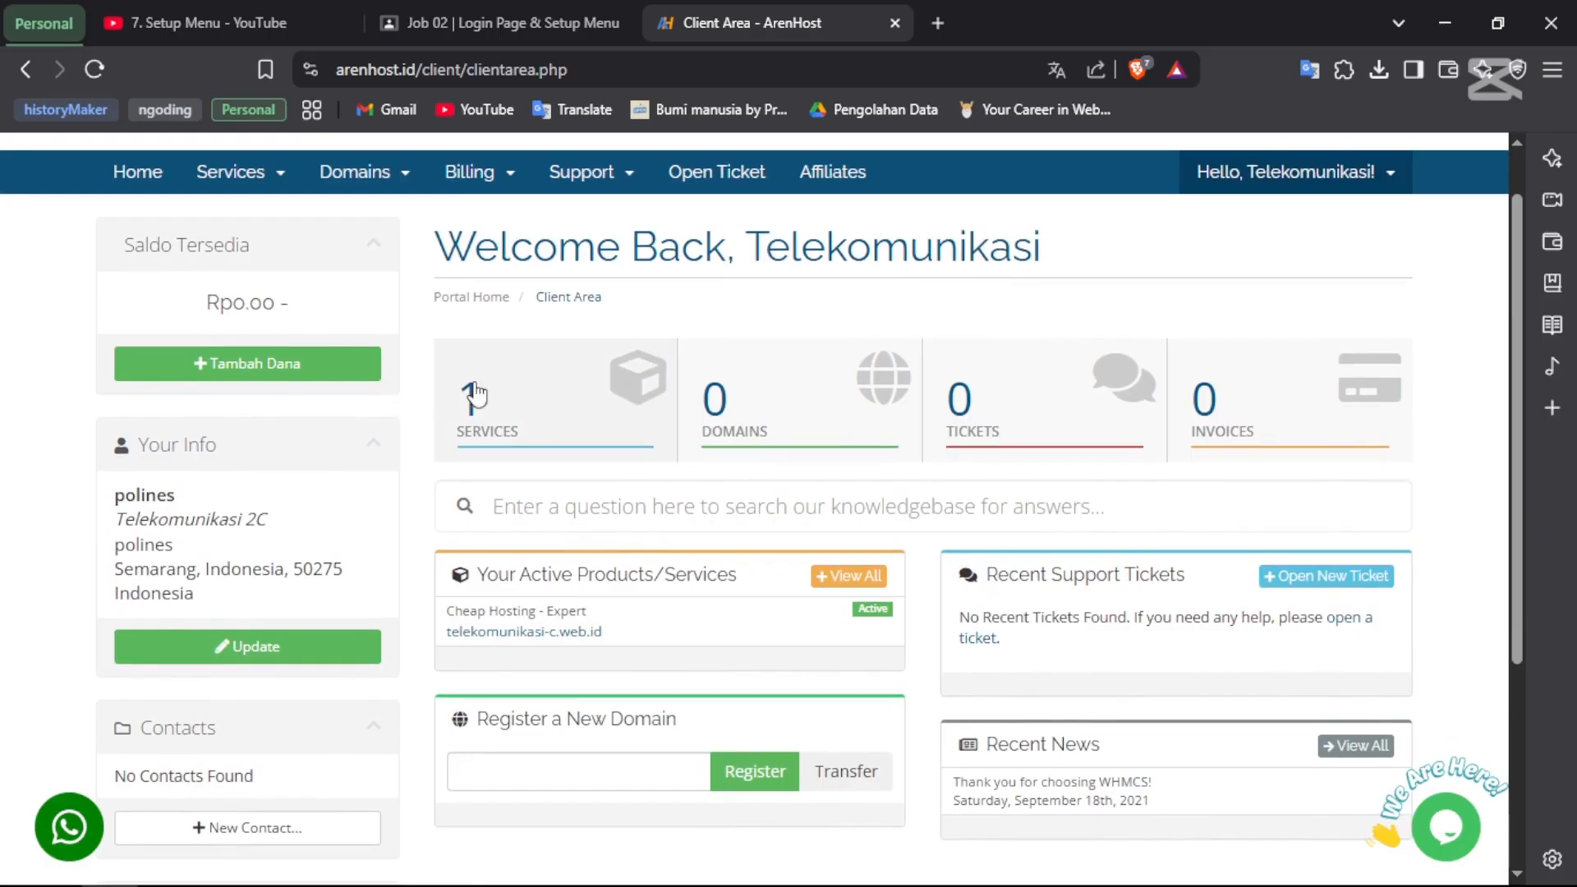
- Open the Expert hosting service for telekomunikasi-c.web.id from the services list
click(549, 422)
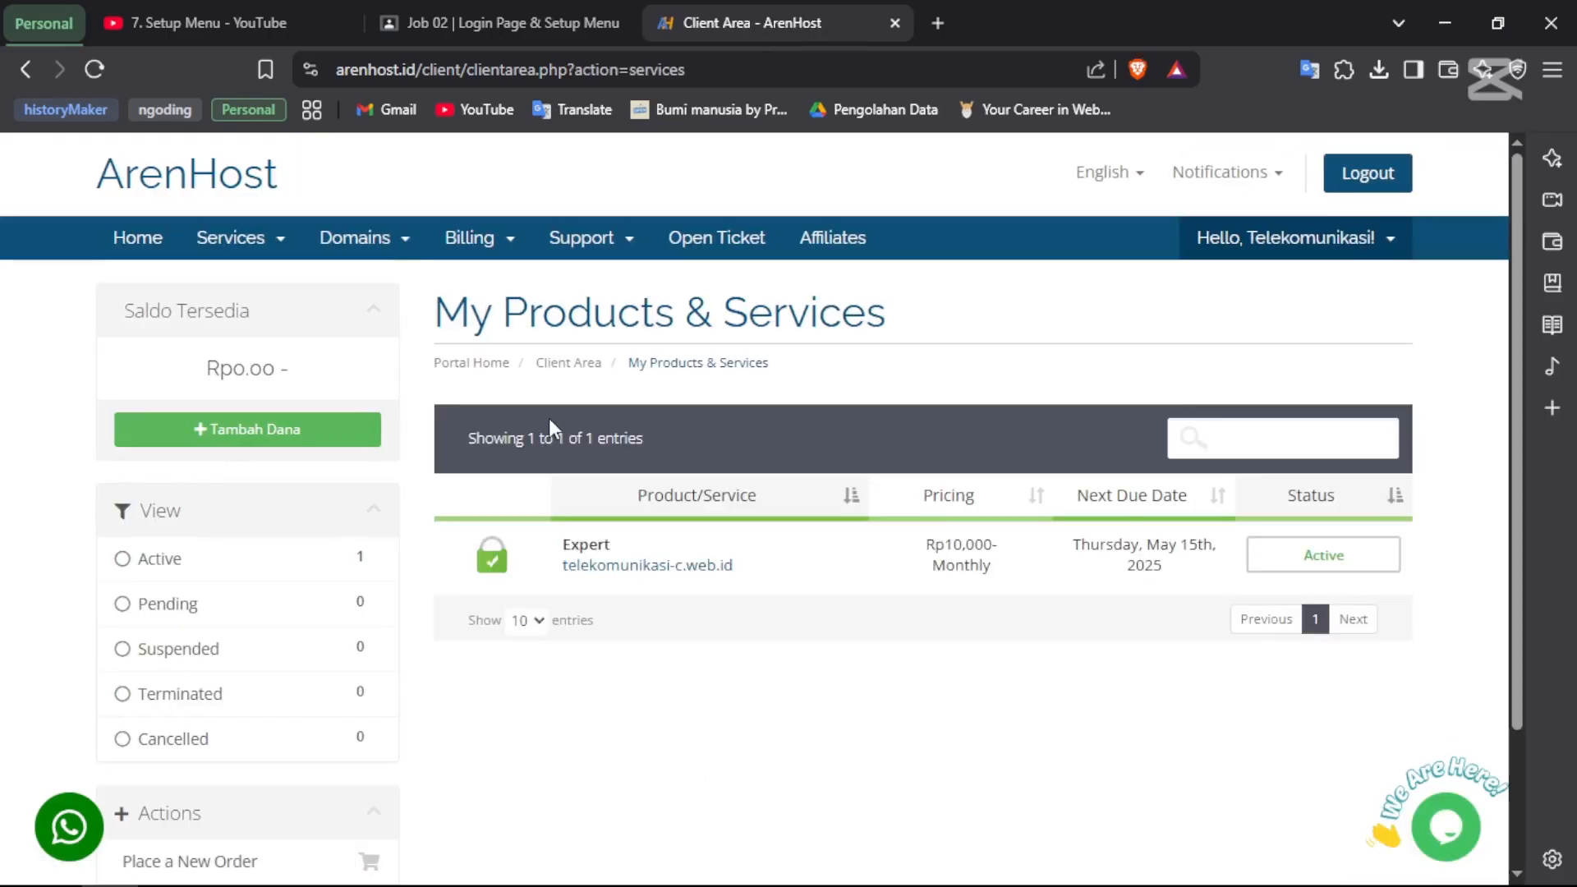
scroll(549, 417, down, 2)
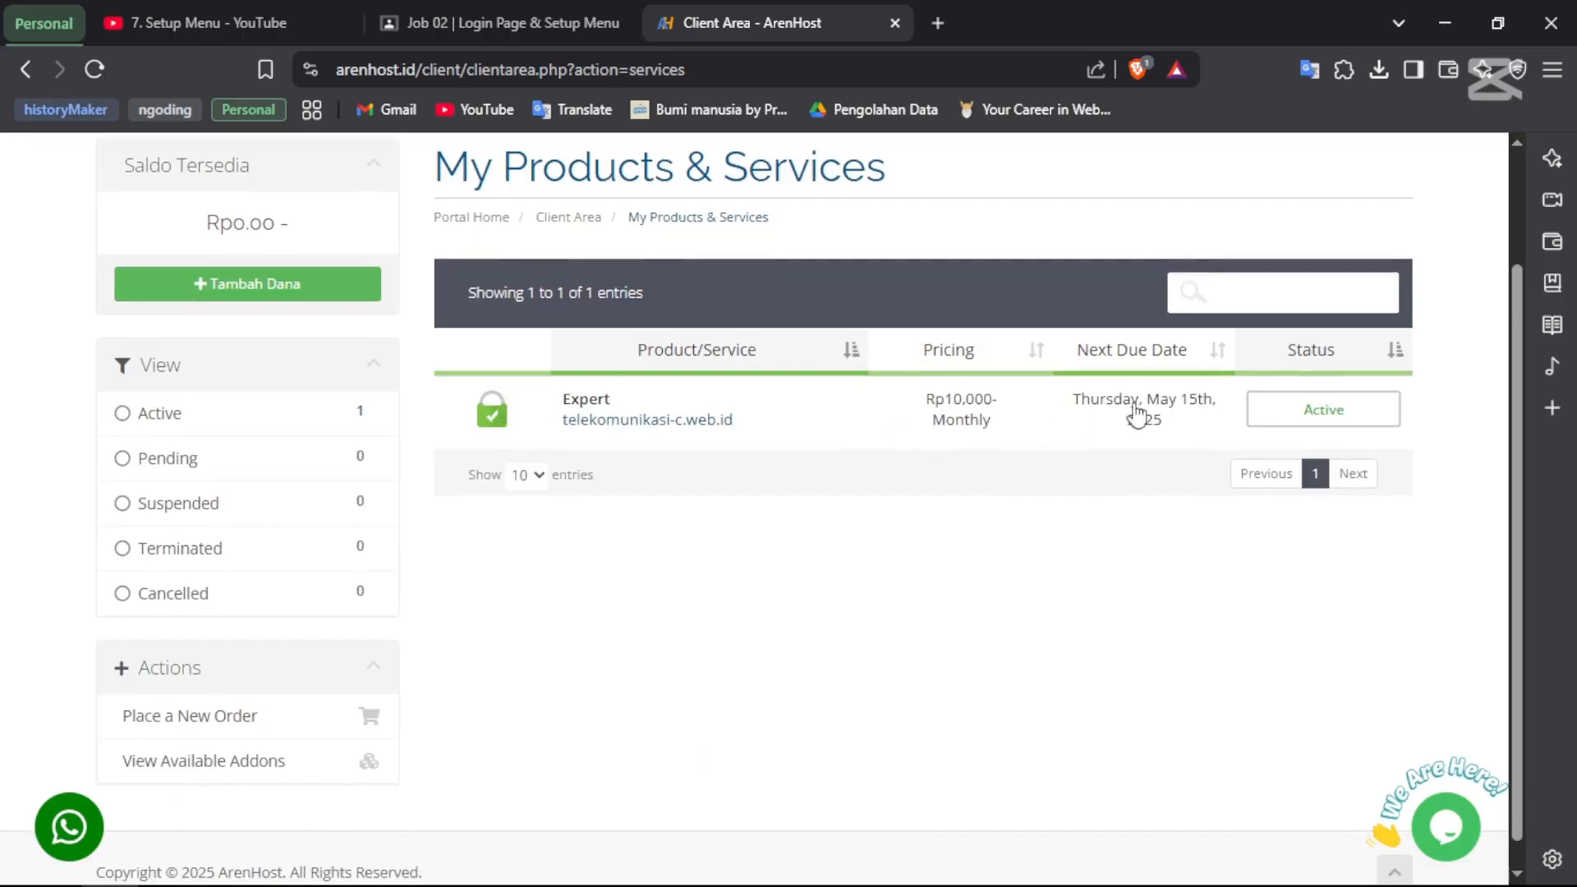
click(1324, 415)
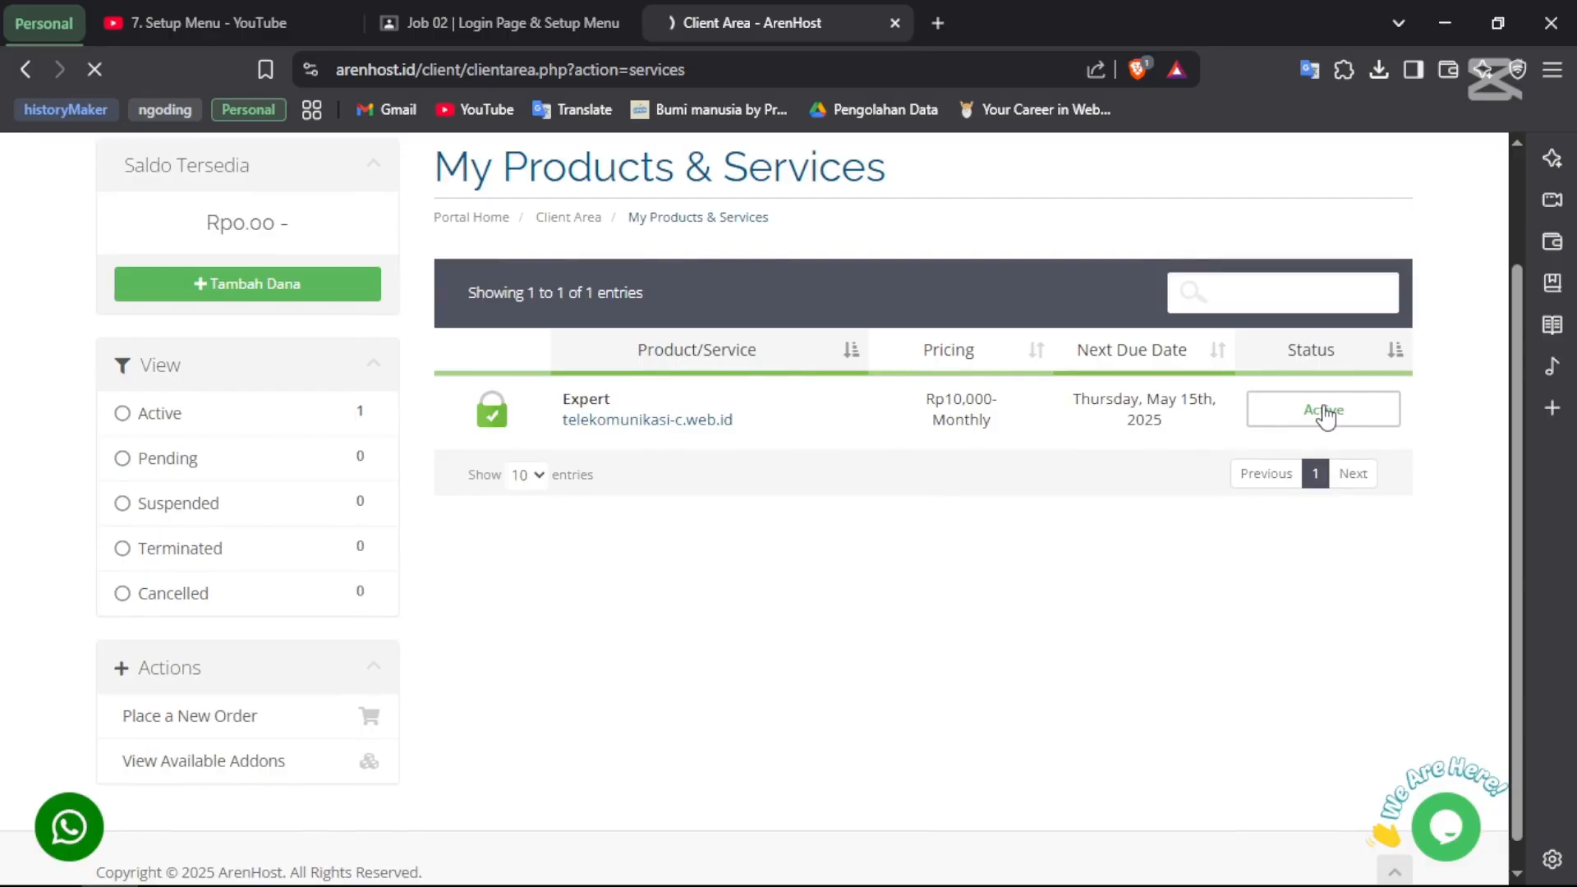
scroll(1066, 423, down, 8)
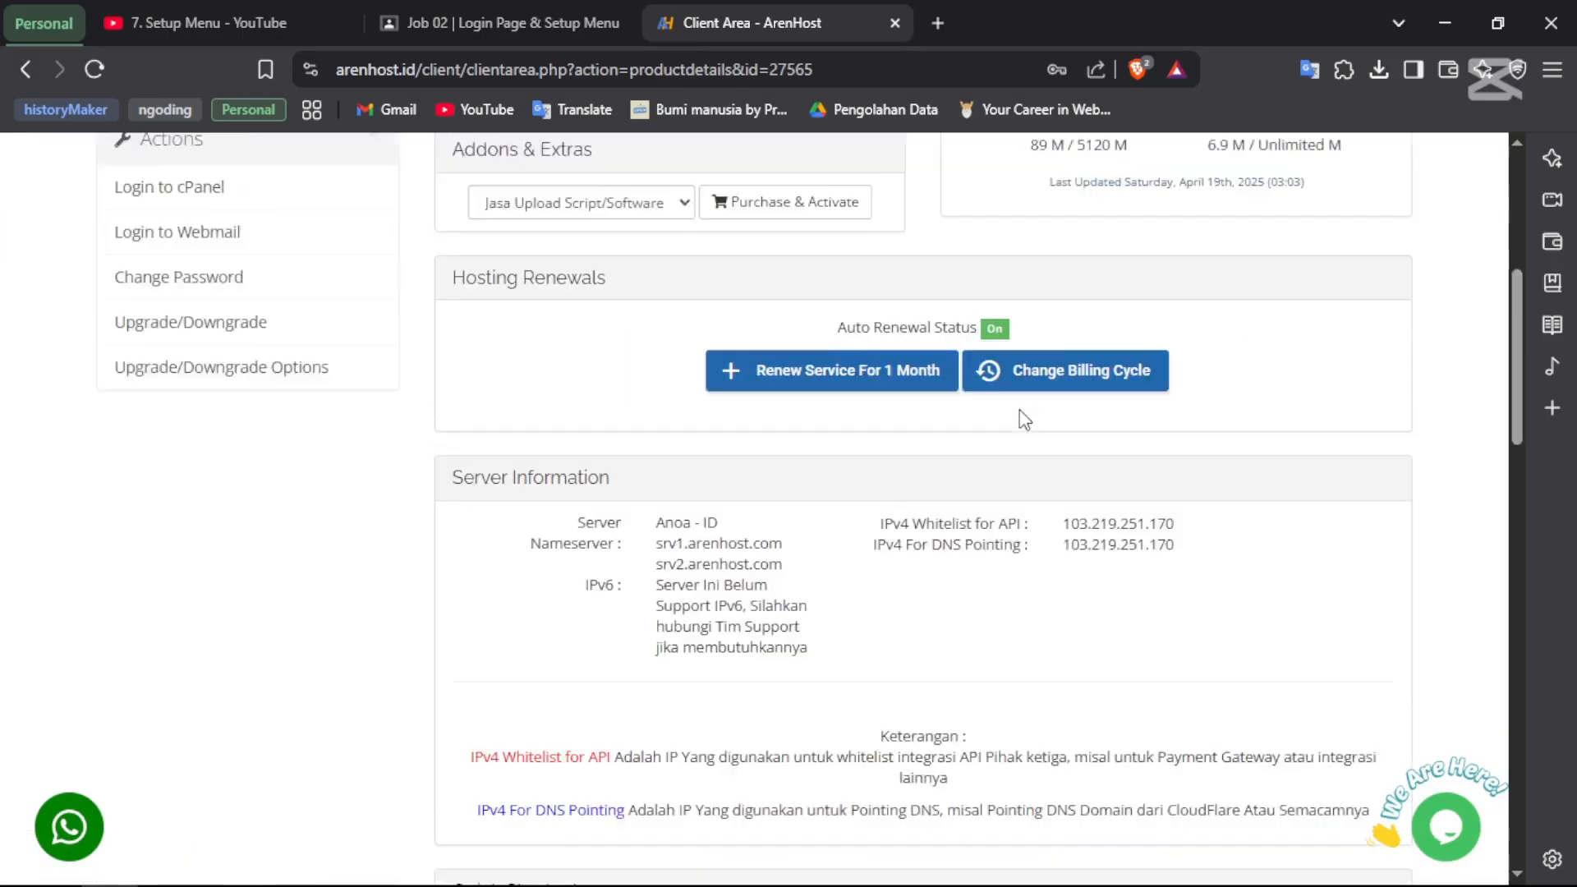
scroll(1023, 418, up, 1)
scroll(1022, 419, up, 4)
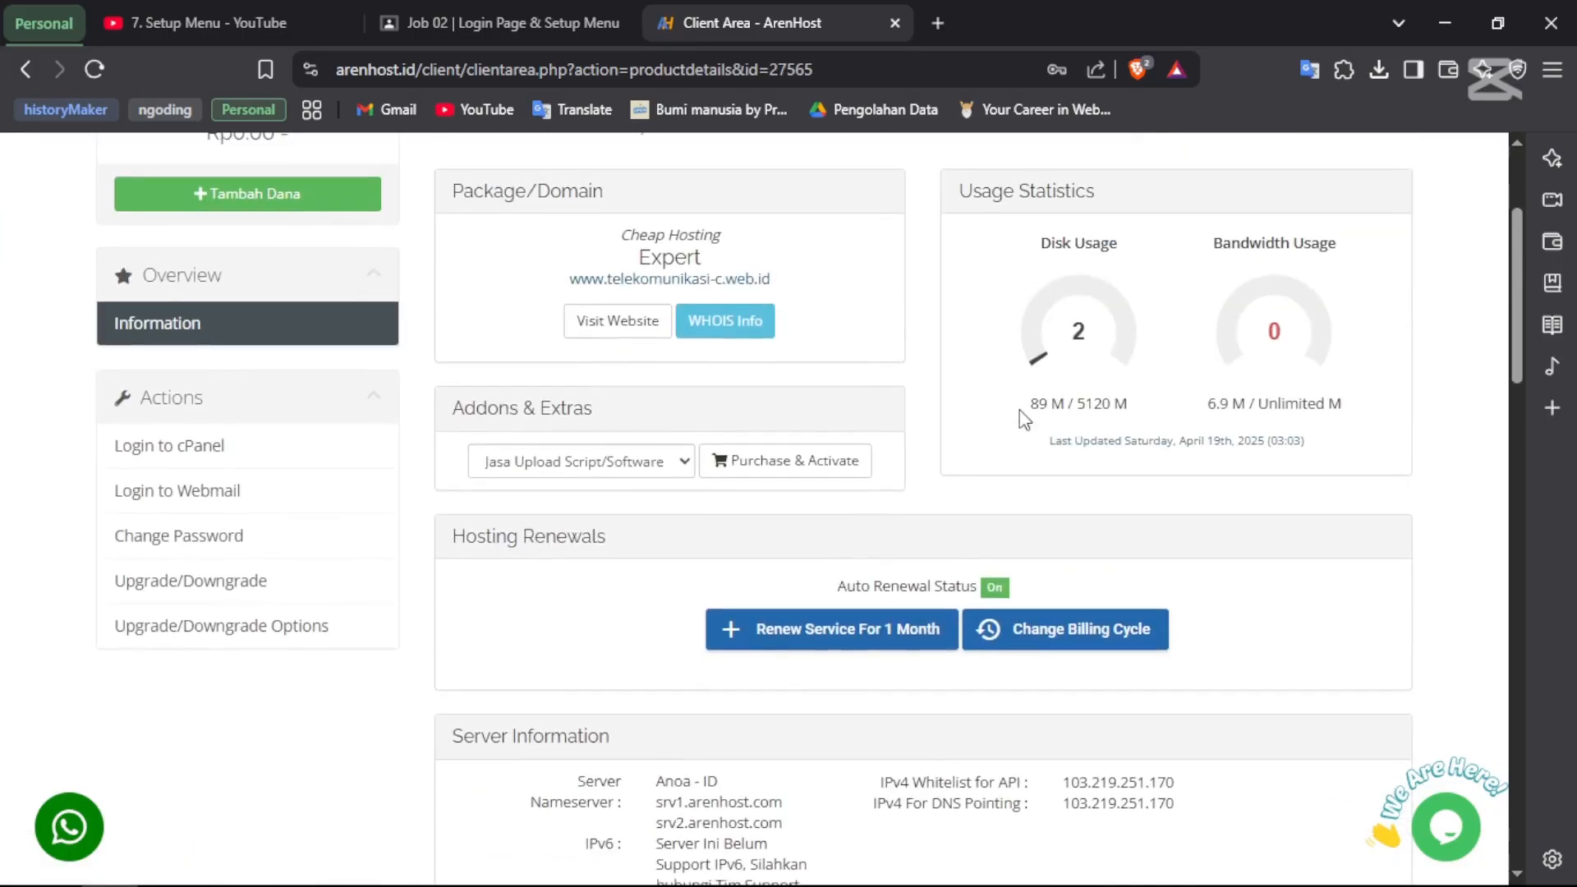
scroll(1022, 417, up, 1)
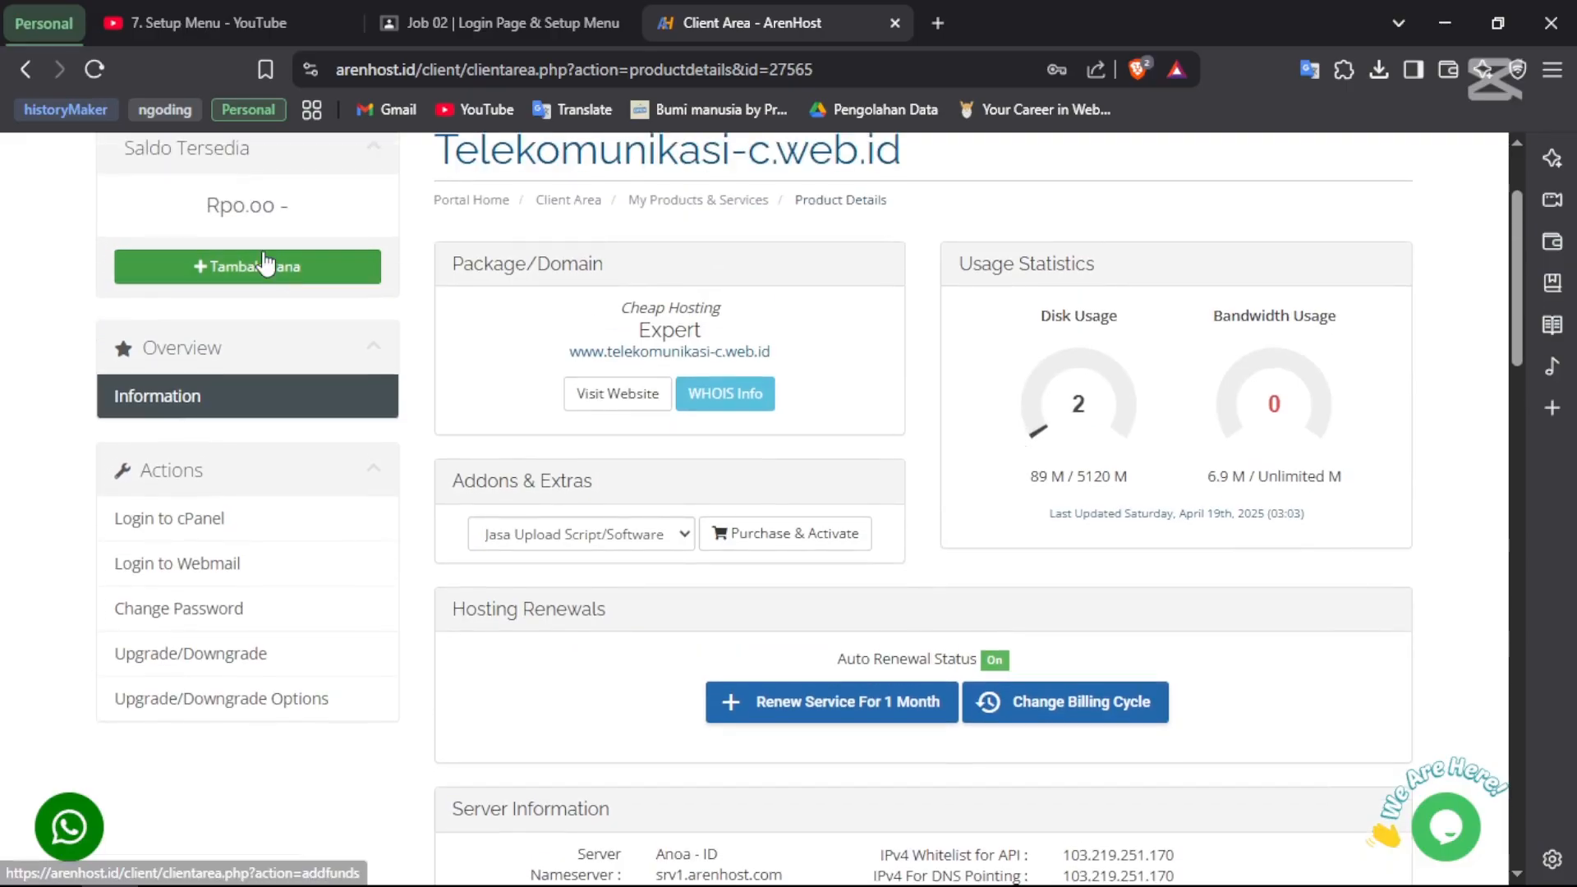
- Use Login to cPanel in the Expert service's Actions panel
click(191, 517)
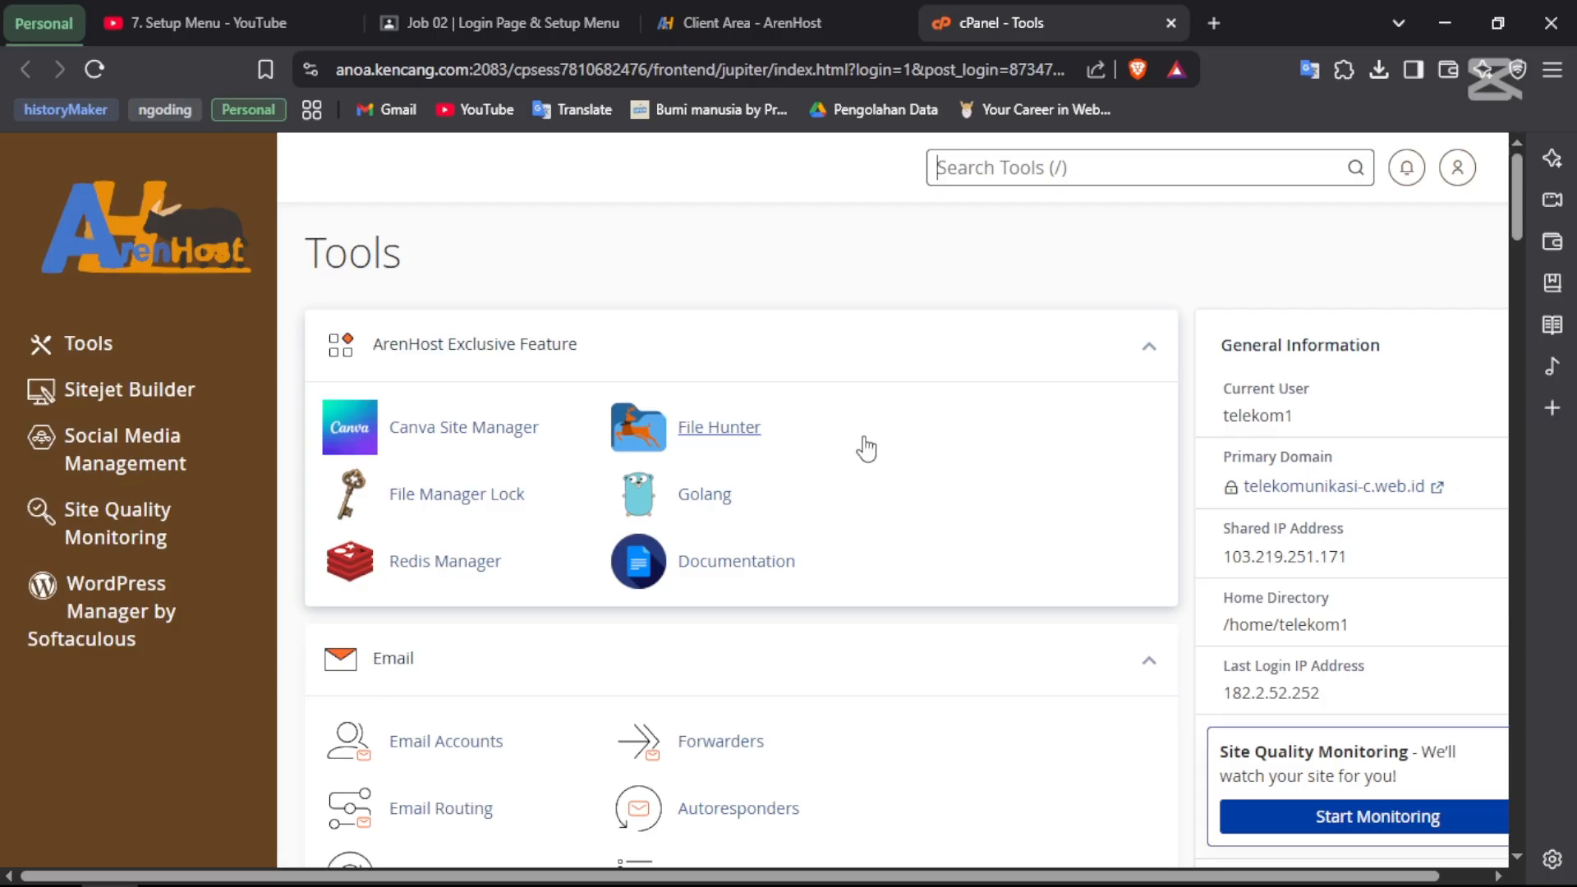
- Launch WinRAR from Start search, then bring the browser back to front
key(super)
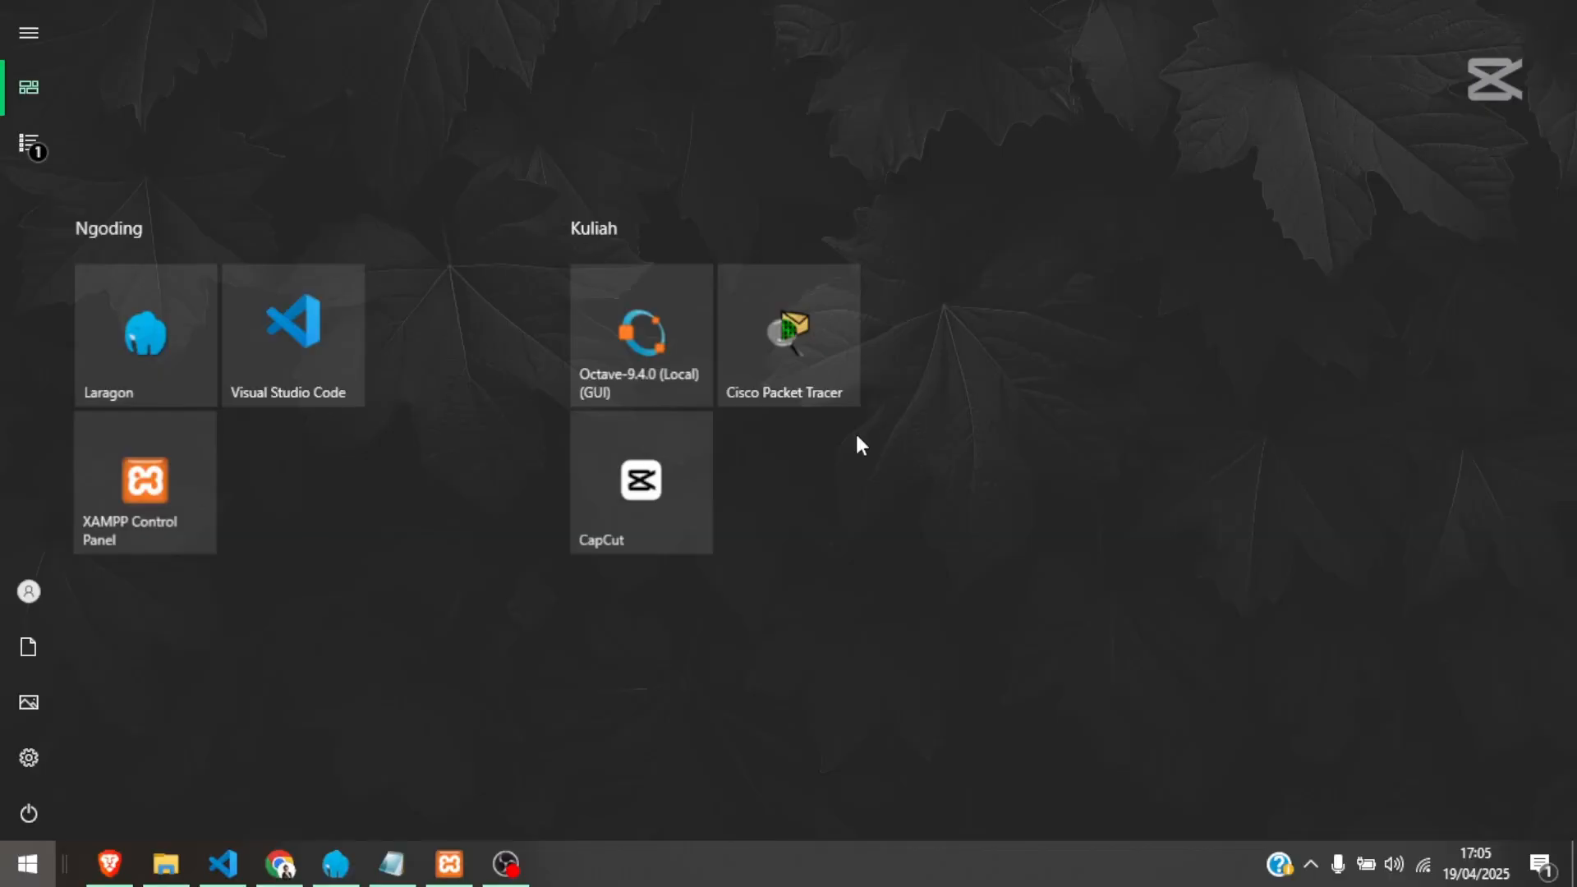
text(winrar)
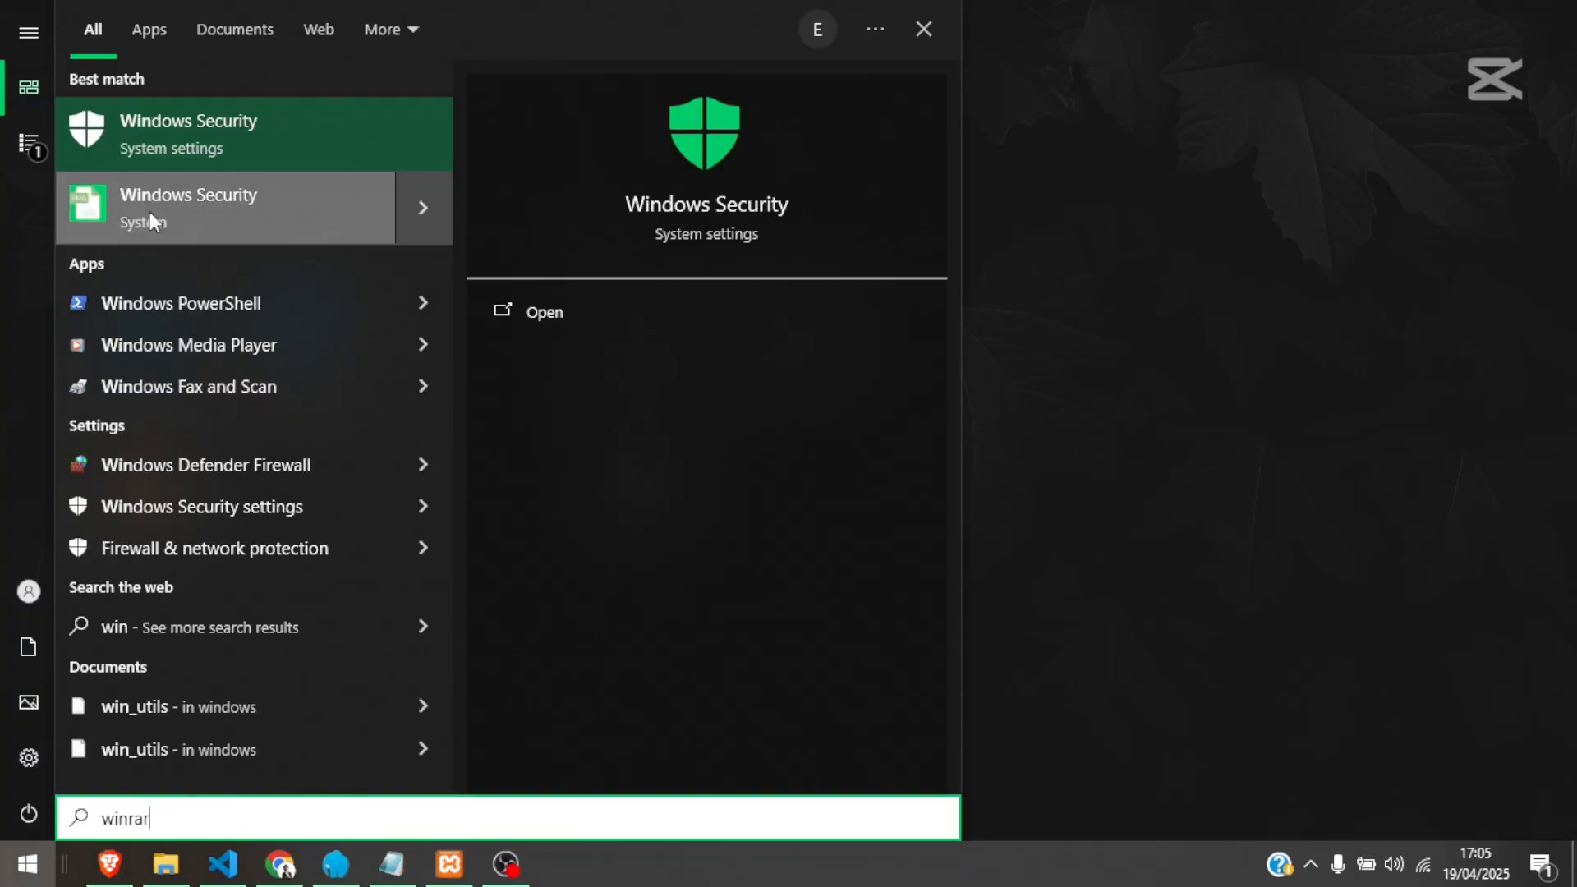
key(Down)
key(Up)
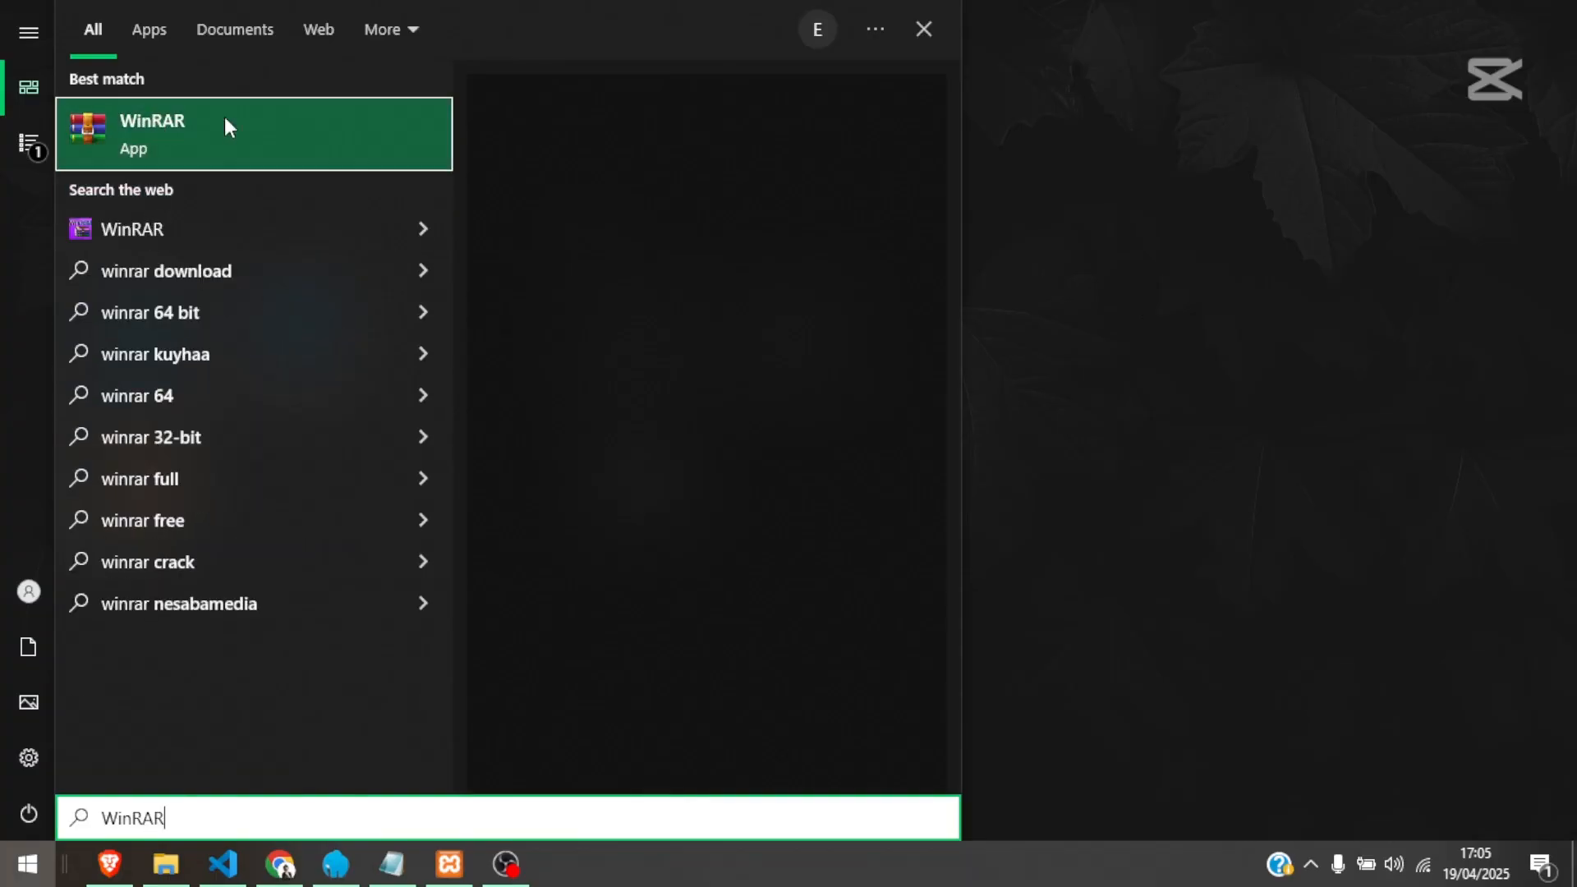
click(1222, 445)
key(Escape)
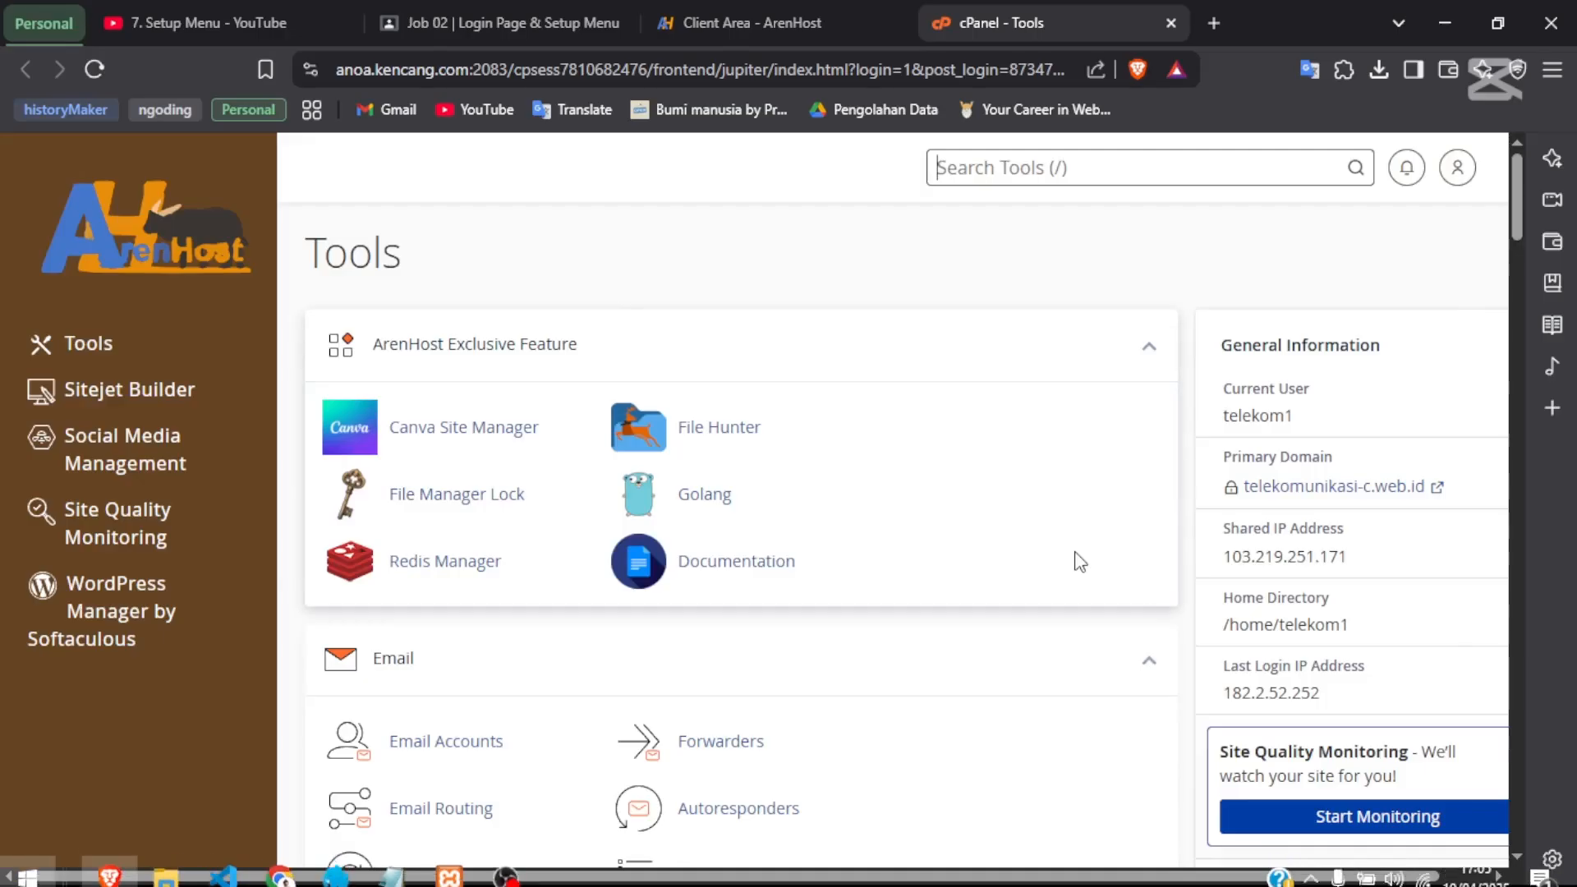
key(alt+Tab)
key(alt+Tab)
key(alt+Tab)
key(alt+Tab)
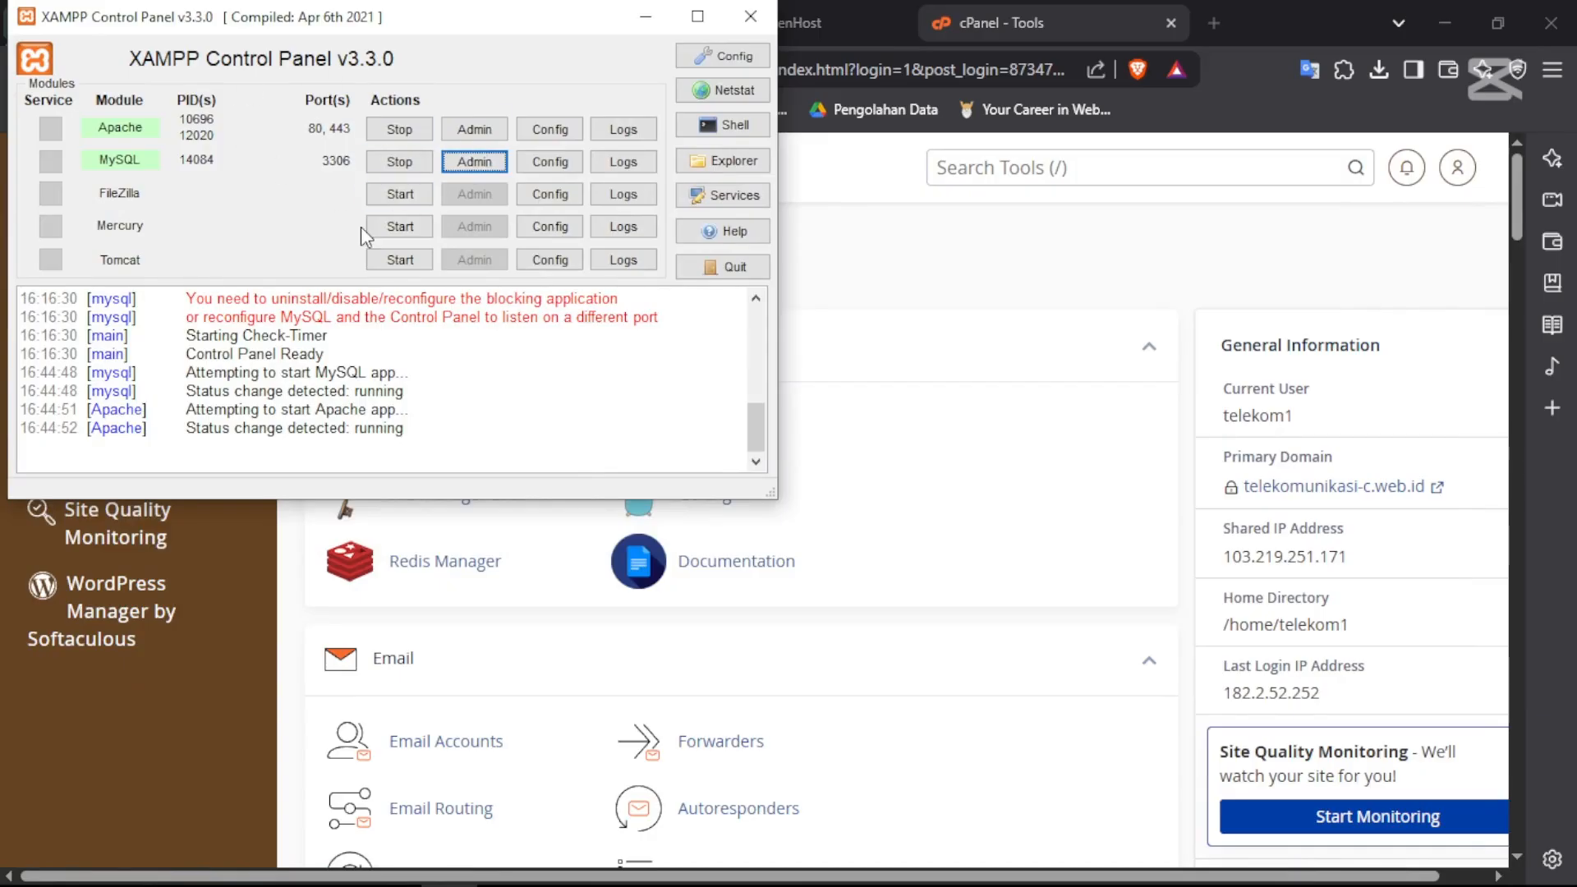
key(alt+Tab)
- Launch Laragon, bring up the XAMPP control panel, then minimize both local server windows
key(super)
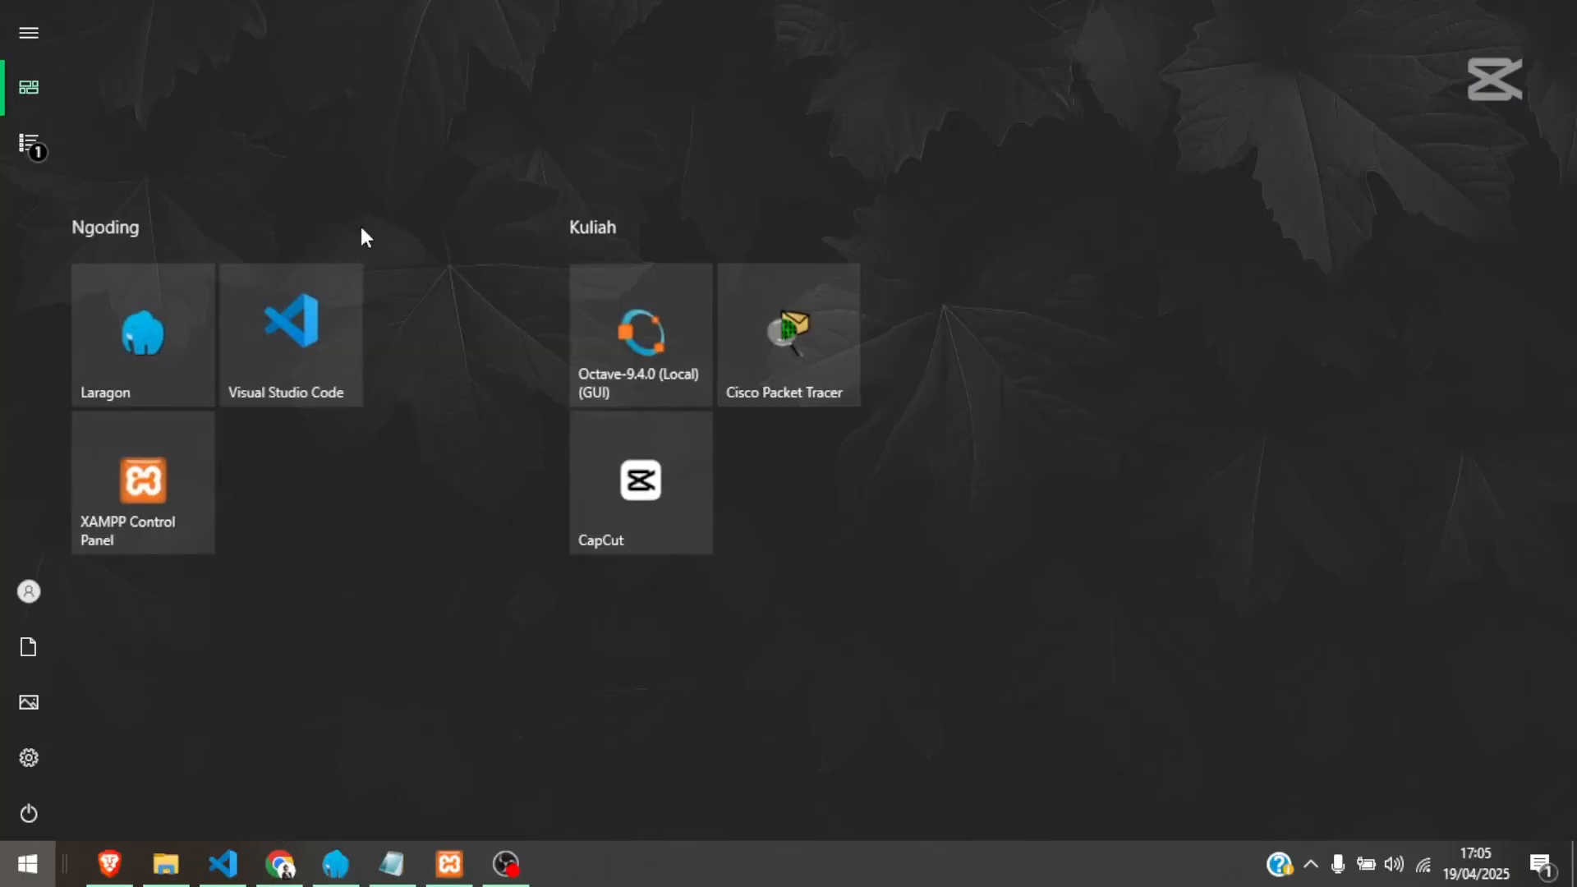
text(la)
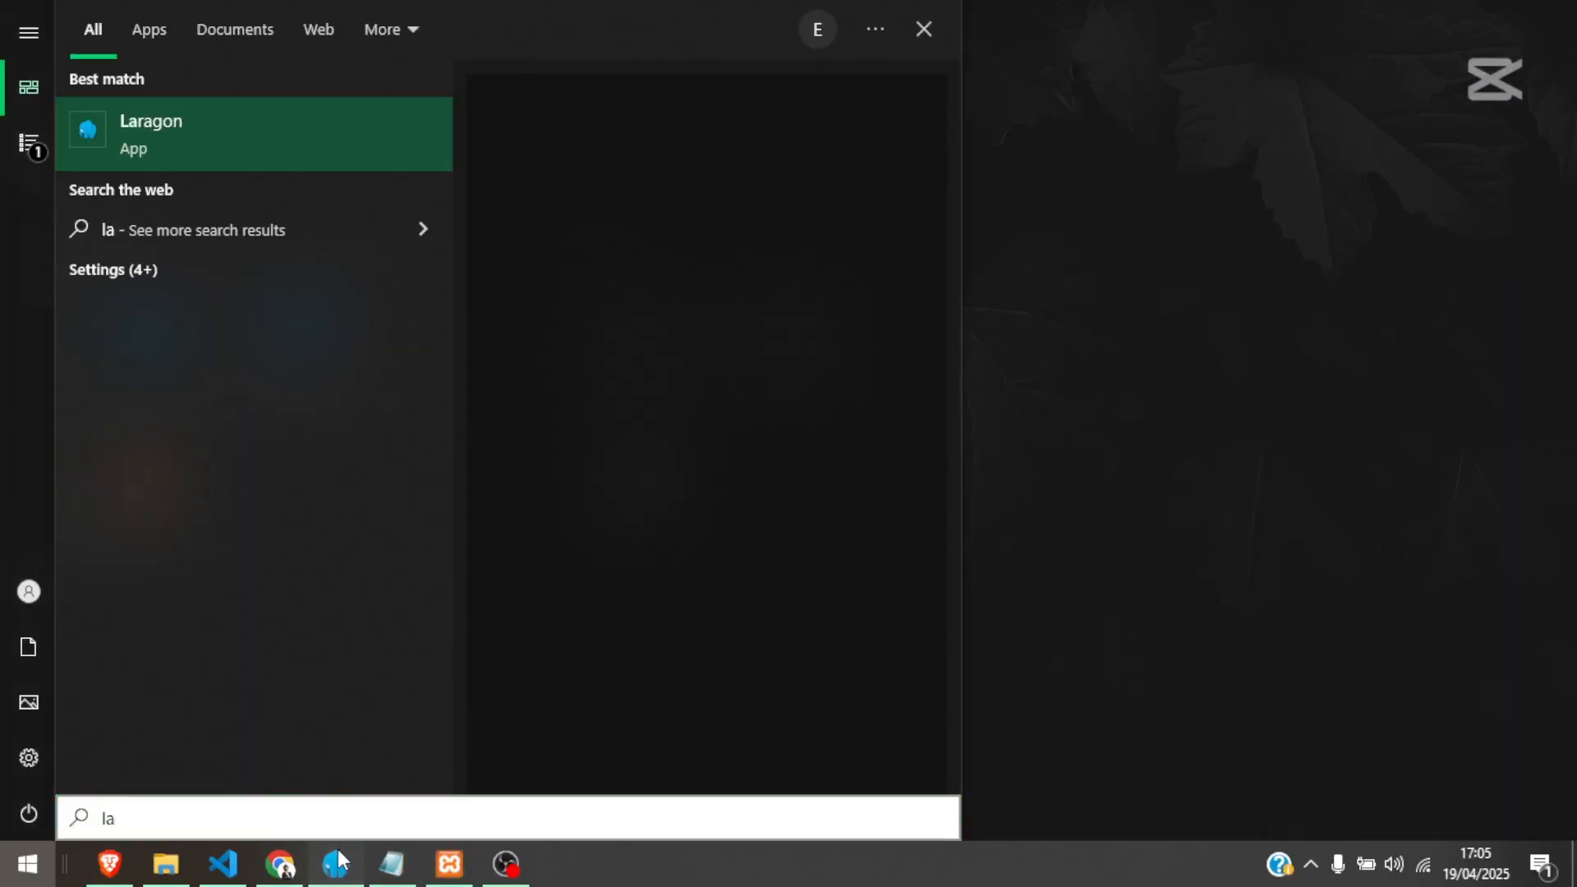
click(338, 861)
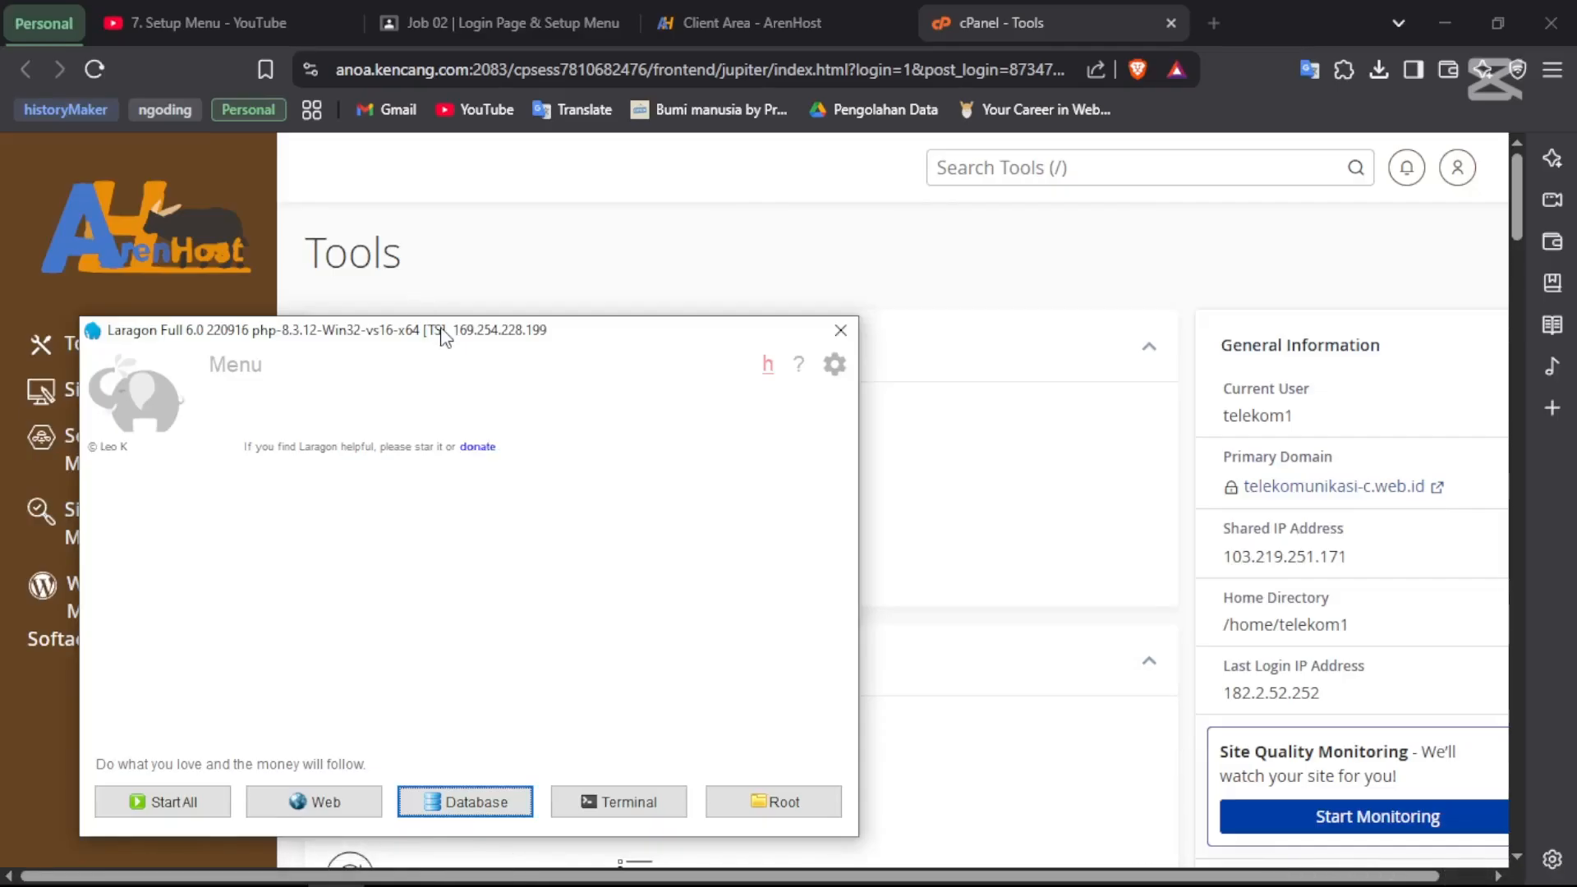
drag(443, 335, 935, 184)
key(alt+Tab)
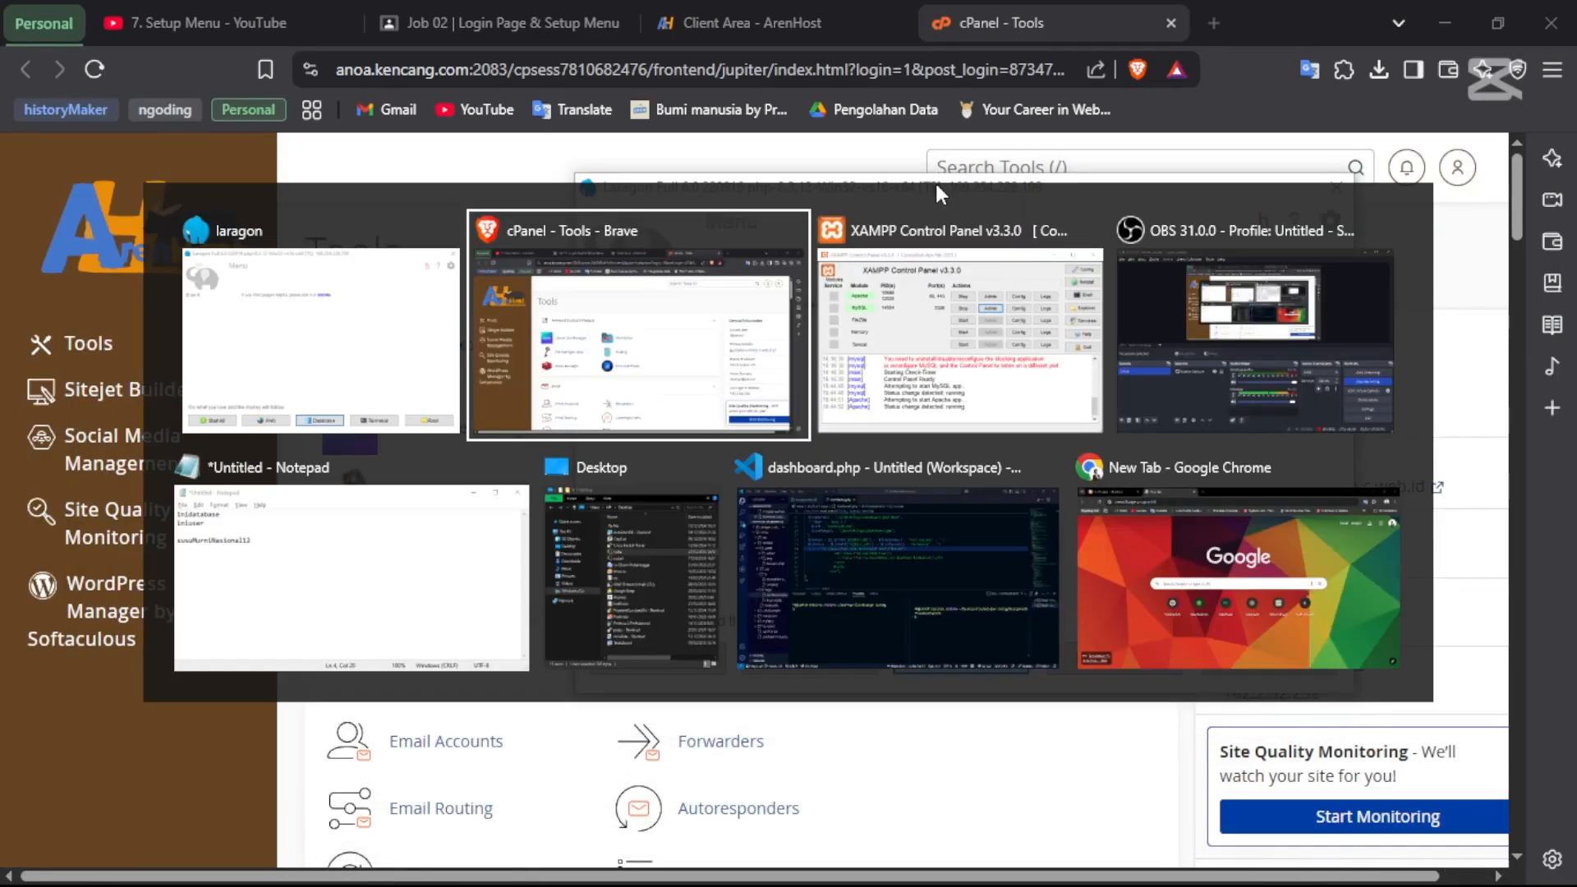
key(Tab)
click(936, 187)
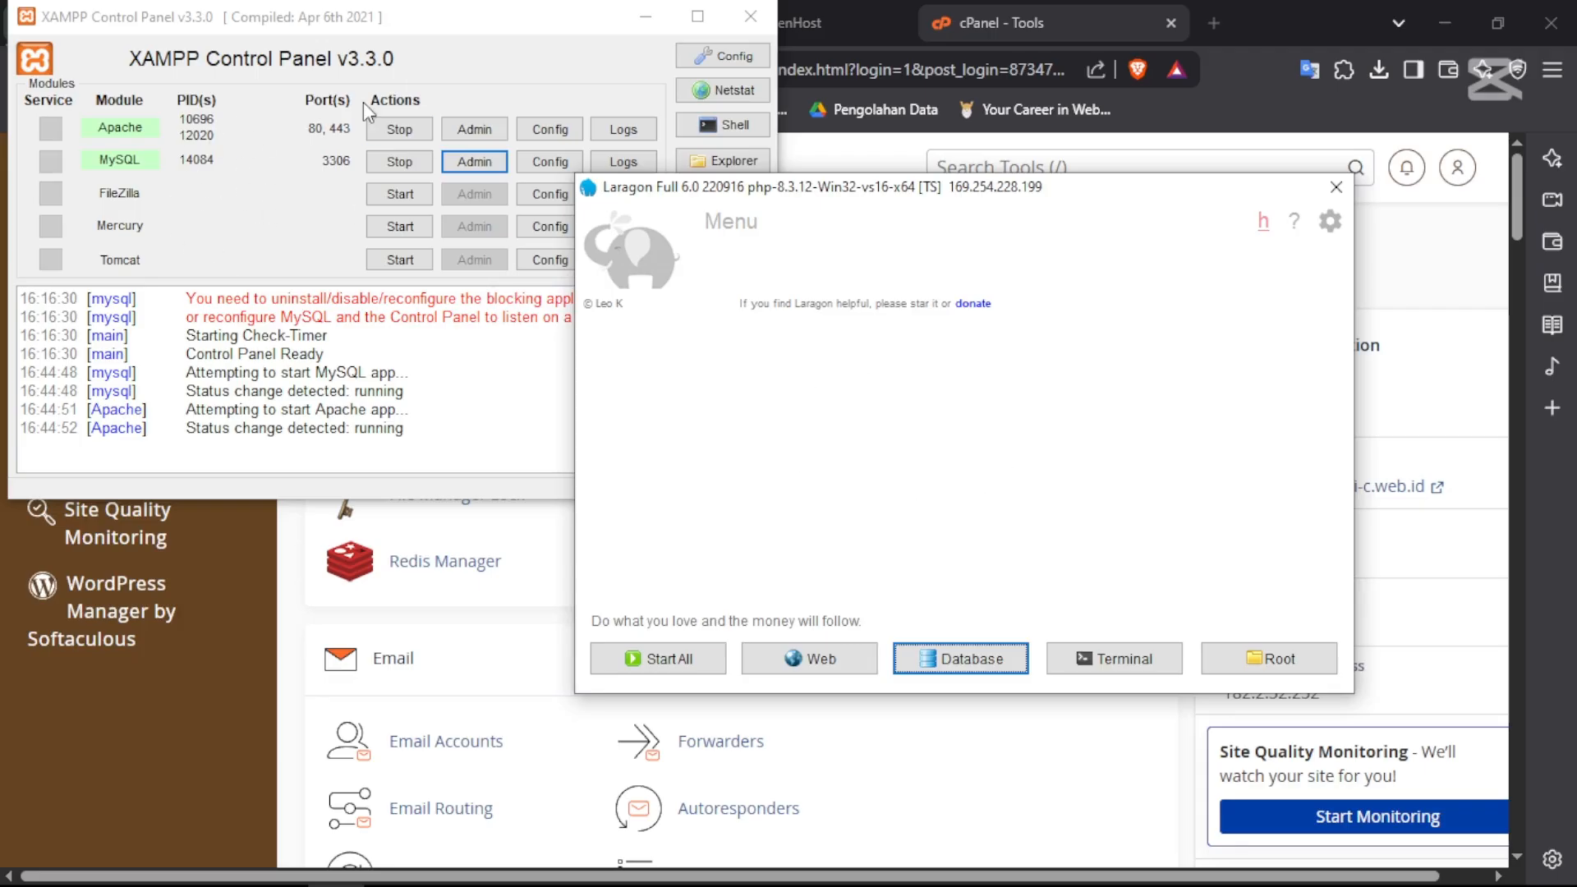
click(1284, 82)
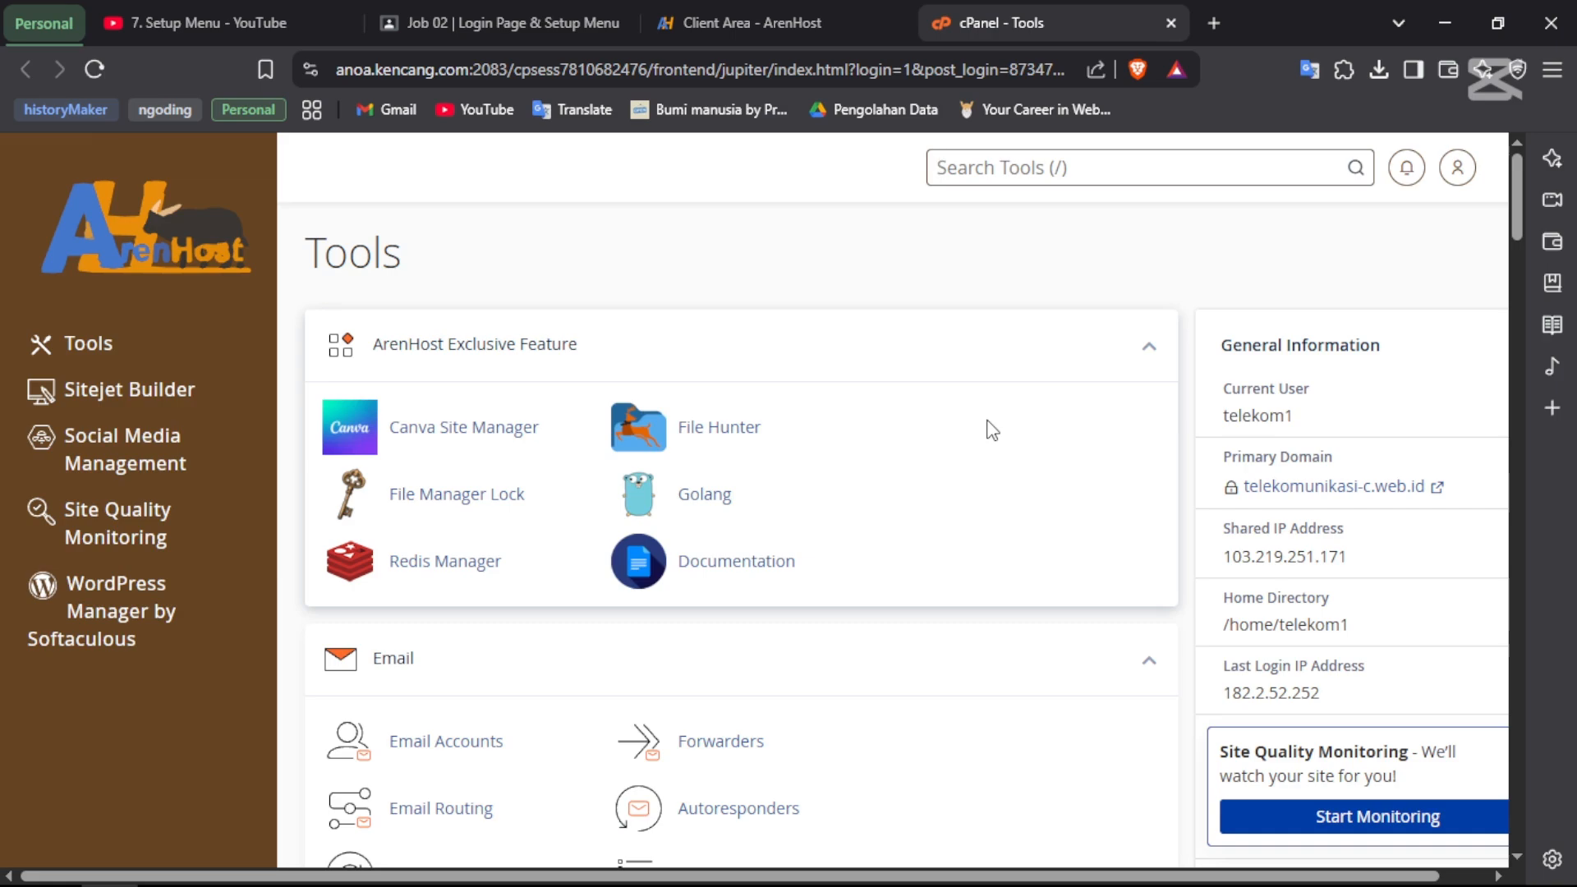
- Scroll to the Domains section and review the six domains with telekomunikasi-c.web.id at /public_html
scroll(991, 429, down, 10)
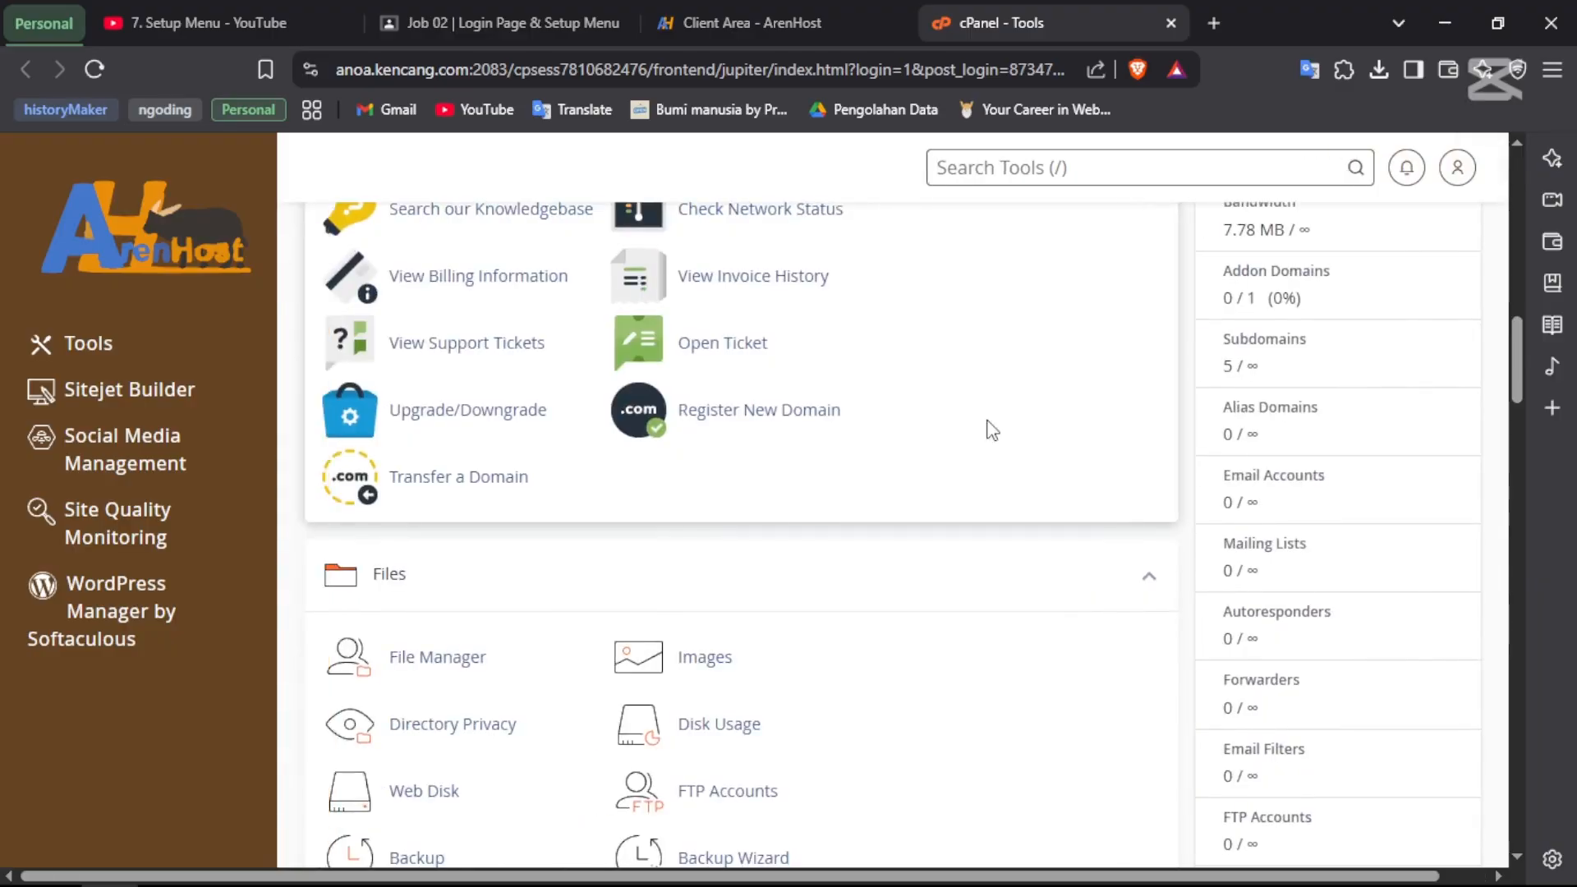
scroll(991, 429, down, 5)
scroll(992, 430, down, 4)
scroll(991, 430, up, 15)
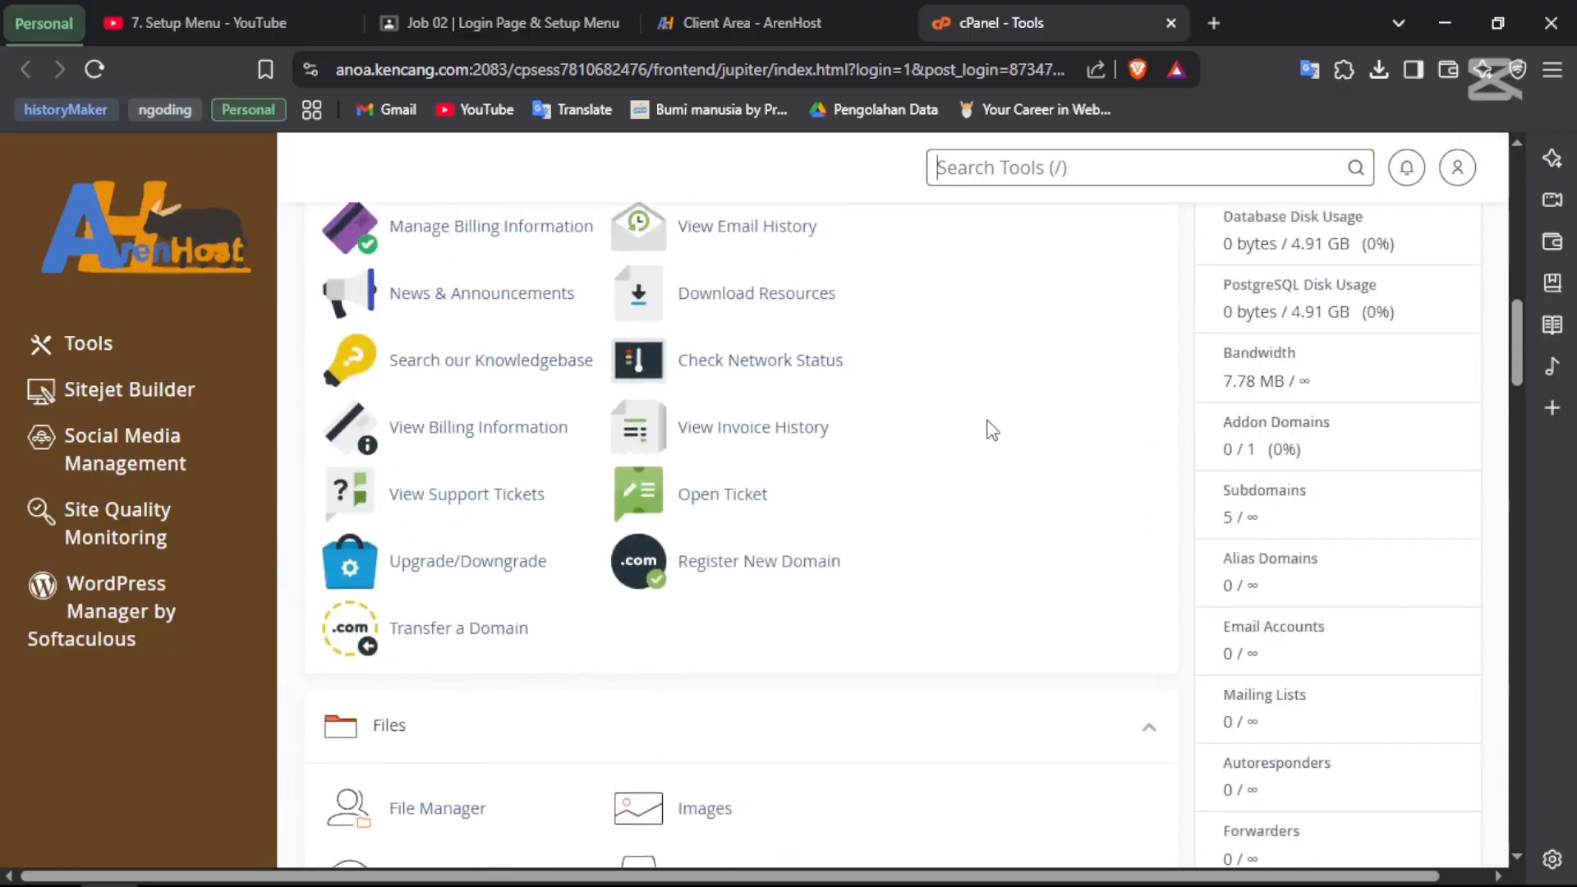
scroll(991, 430, down, 15)
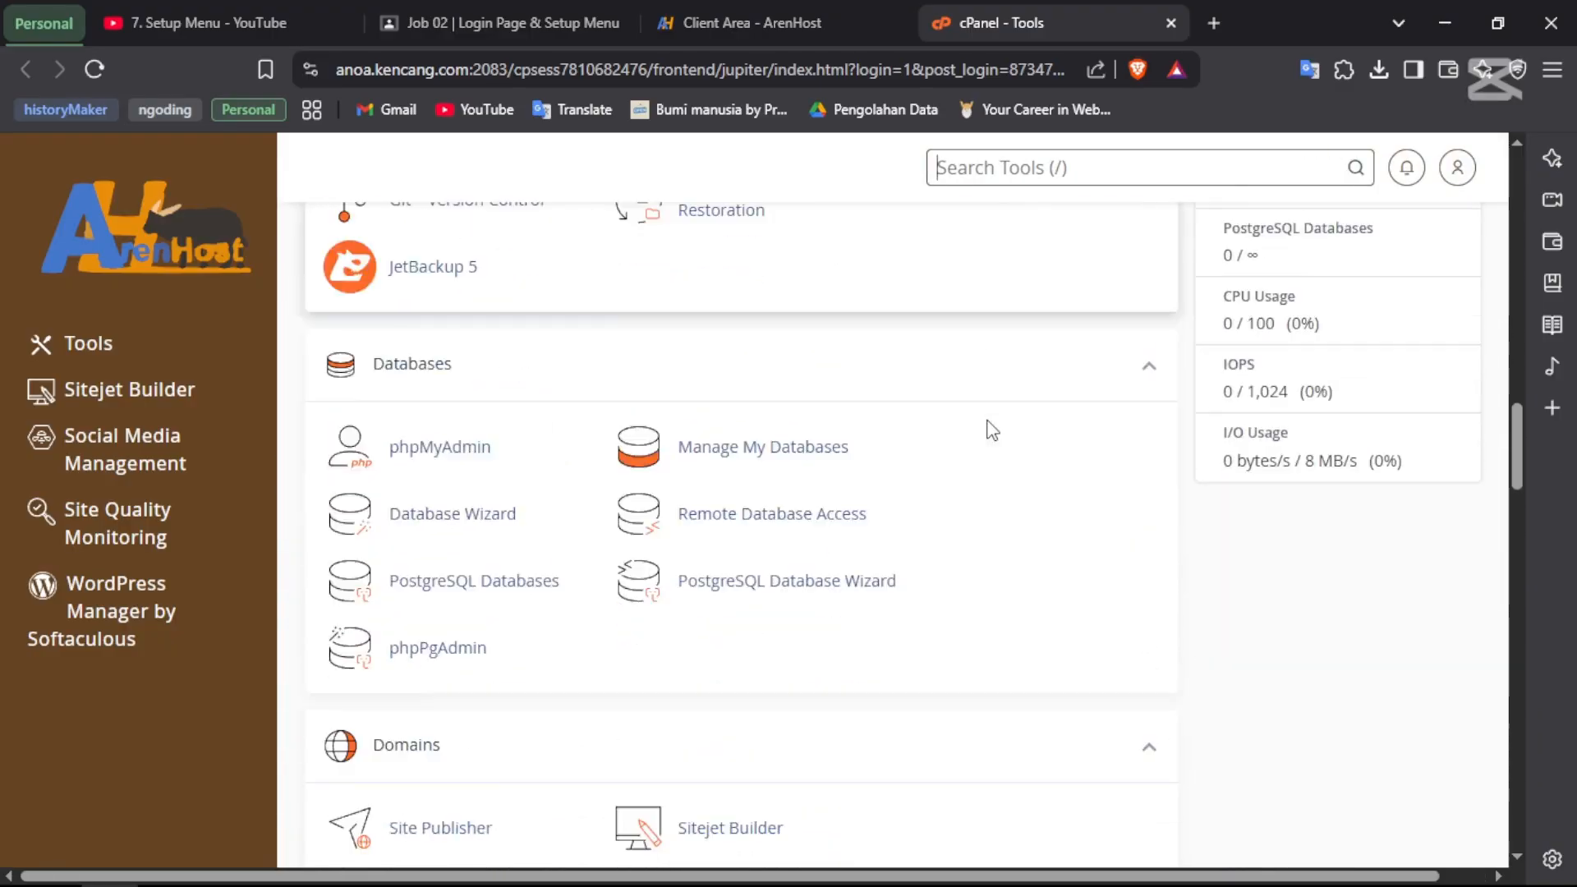
scroll(992, 429, down, 3)
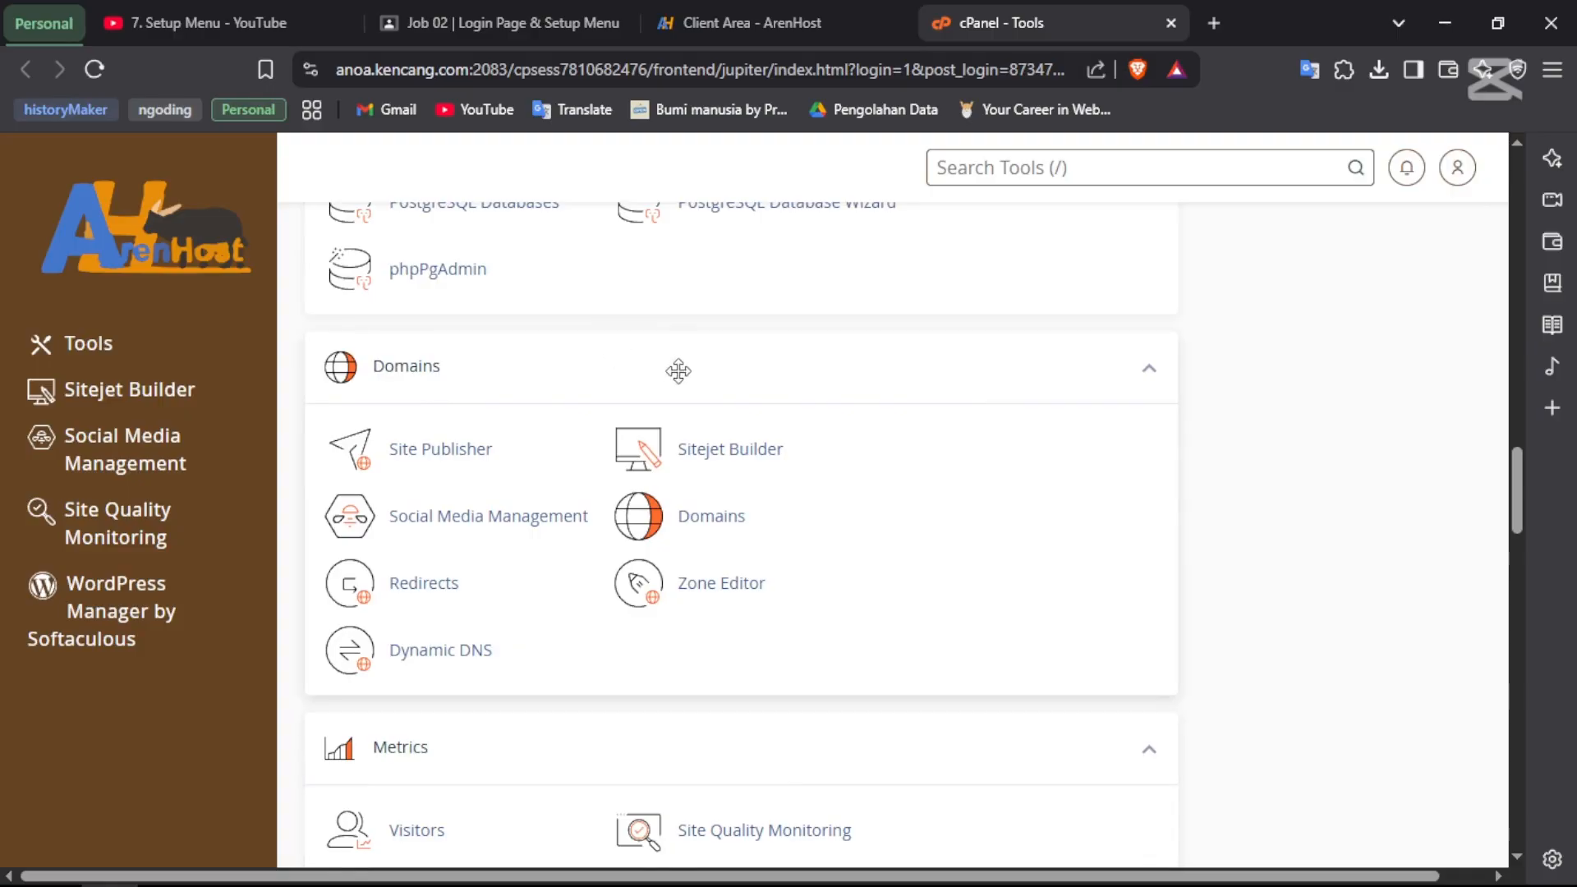
click(727, 522)
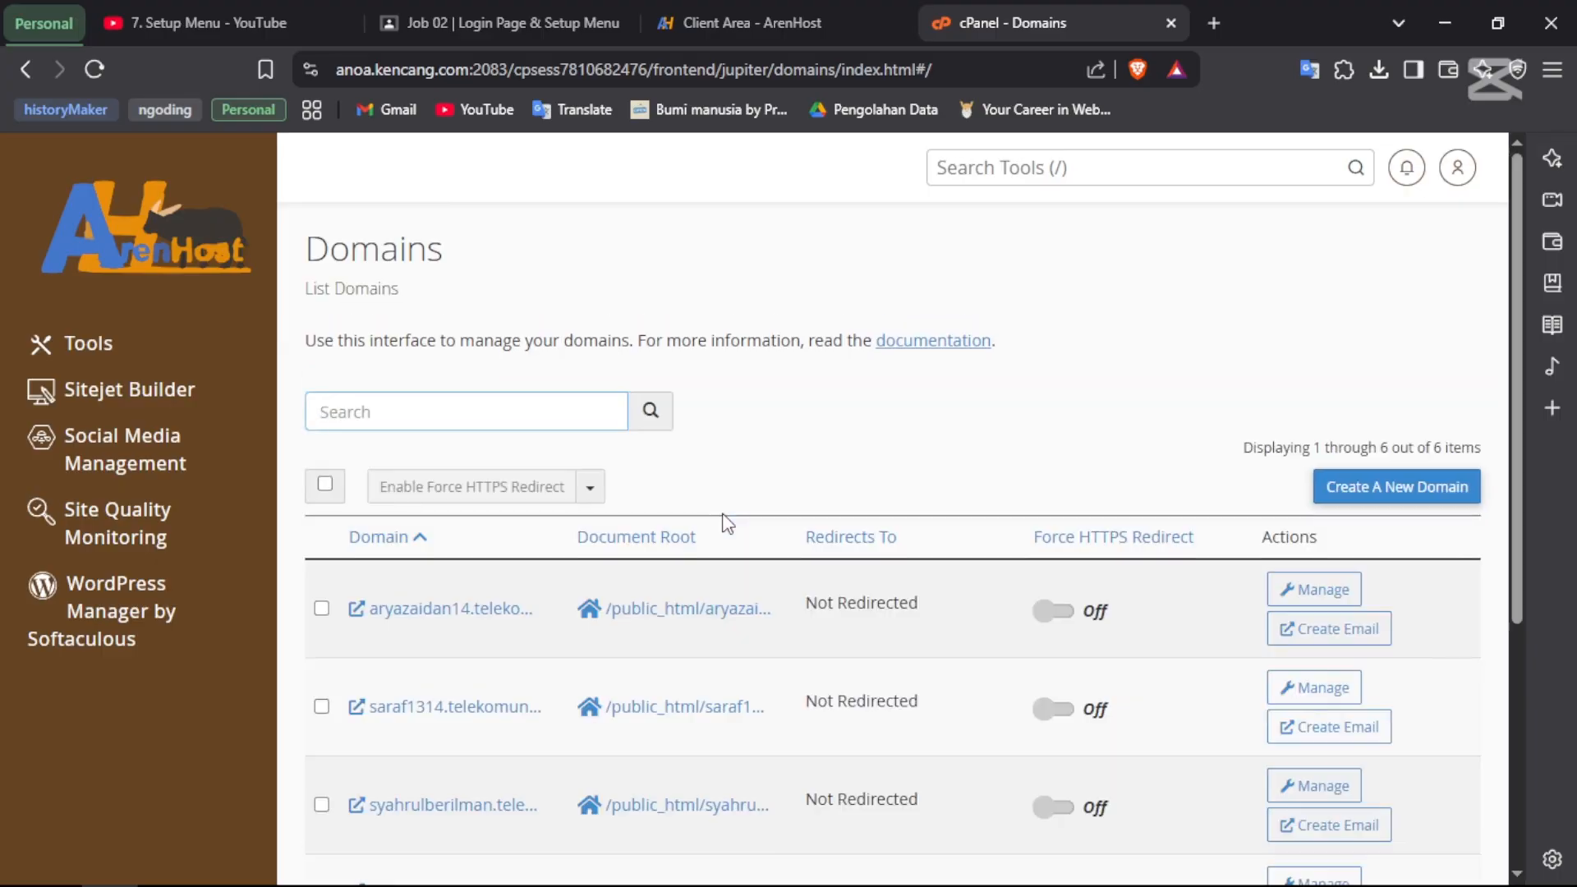
scroll(726, 522, down, 5)
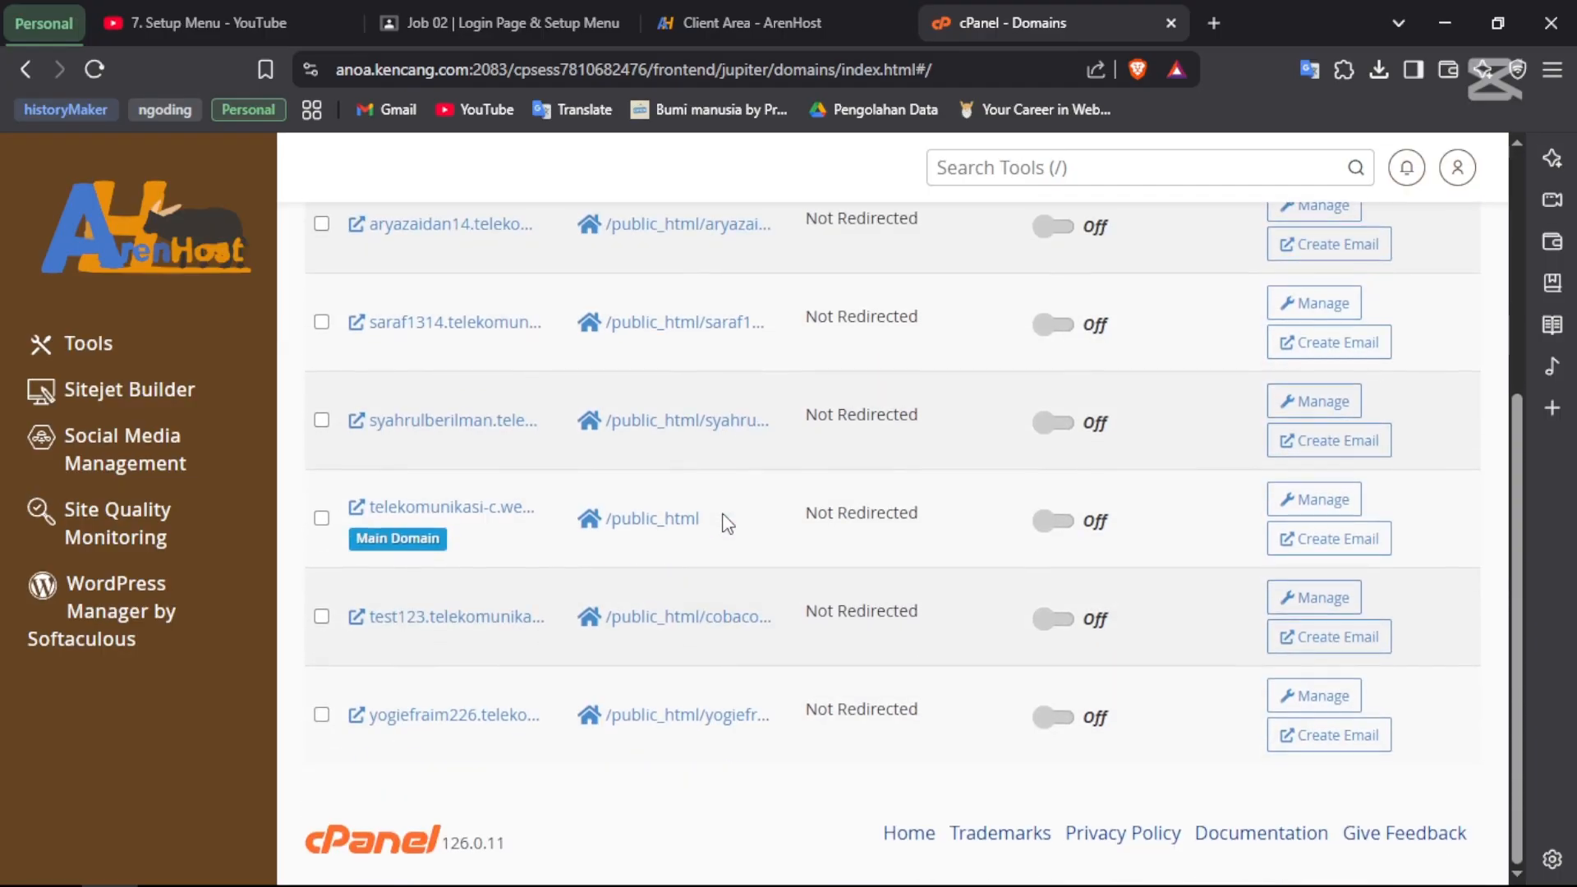
scroll(726, 522, up, 1)
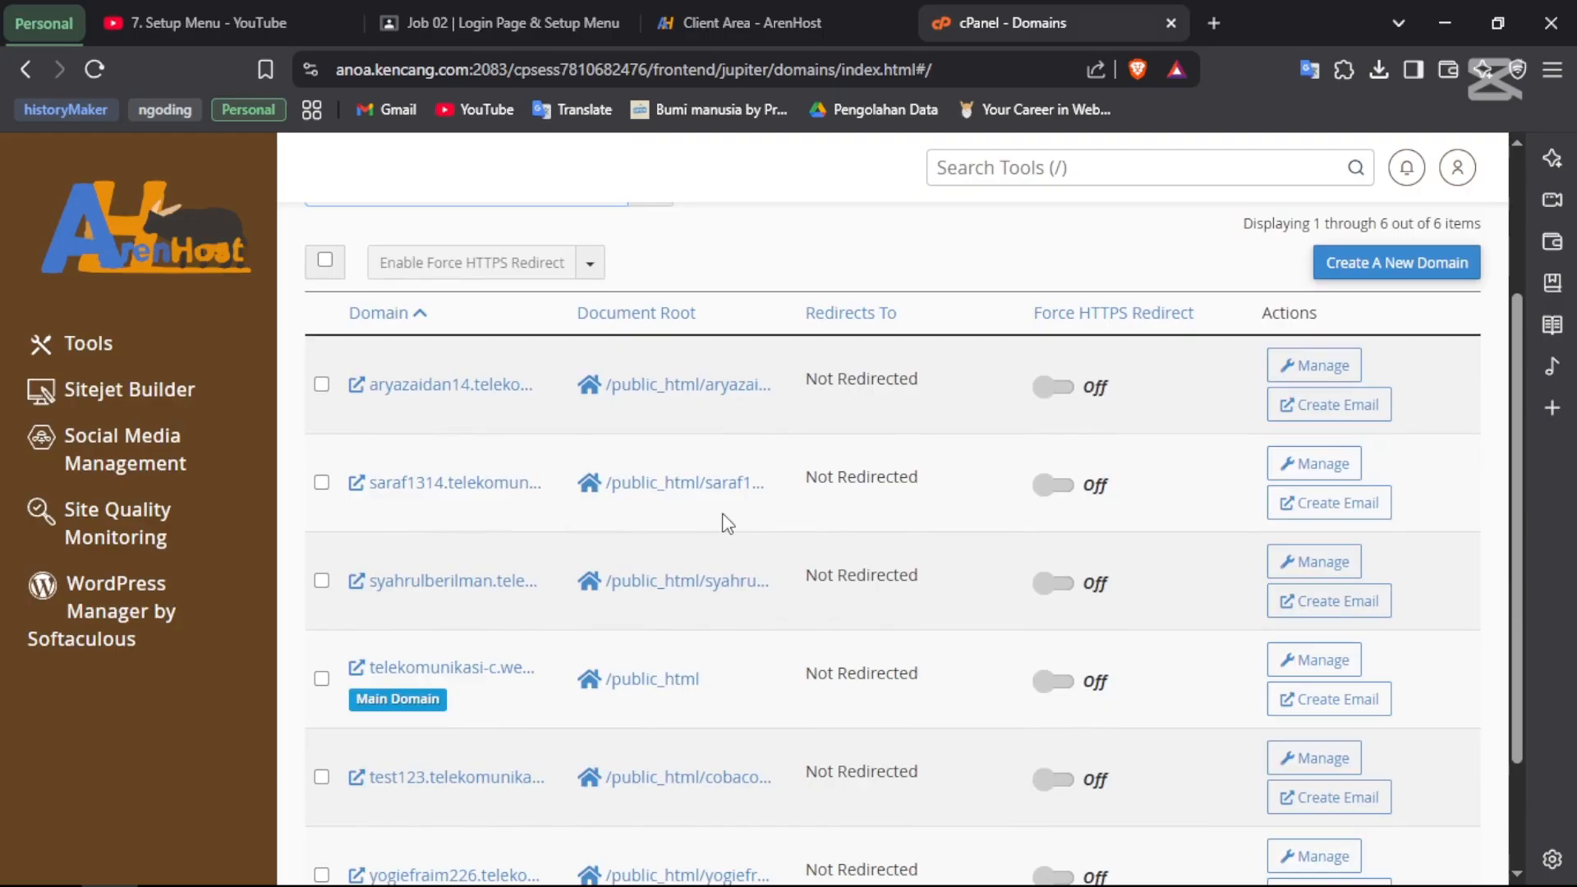
scroll(722, 518, down, 2)
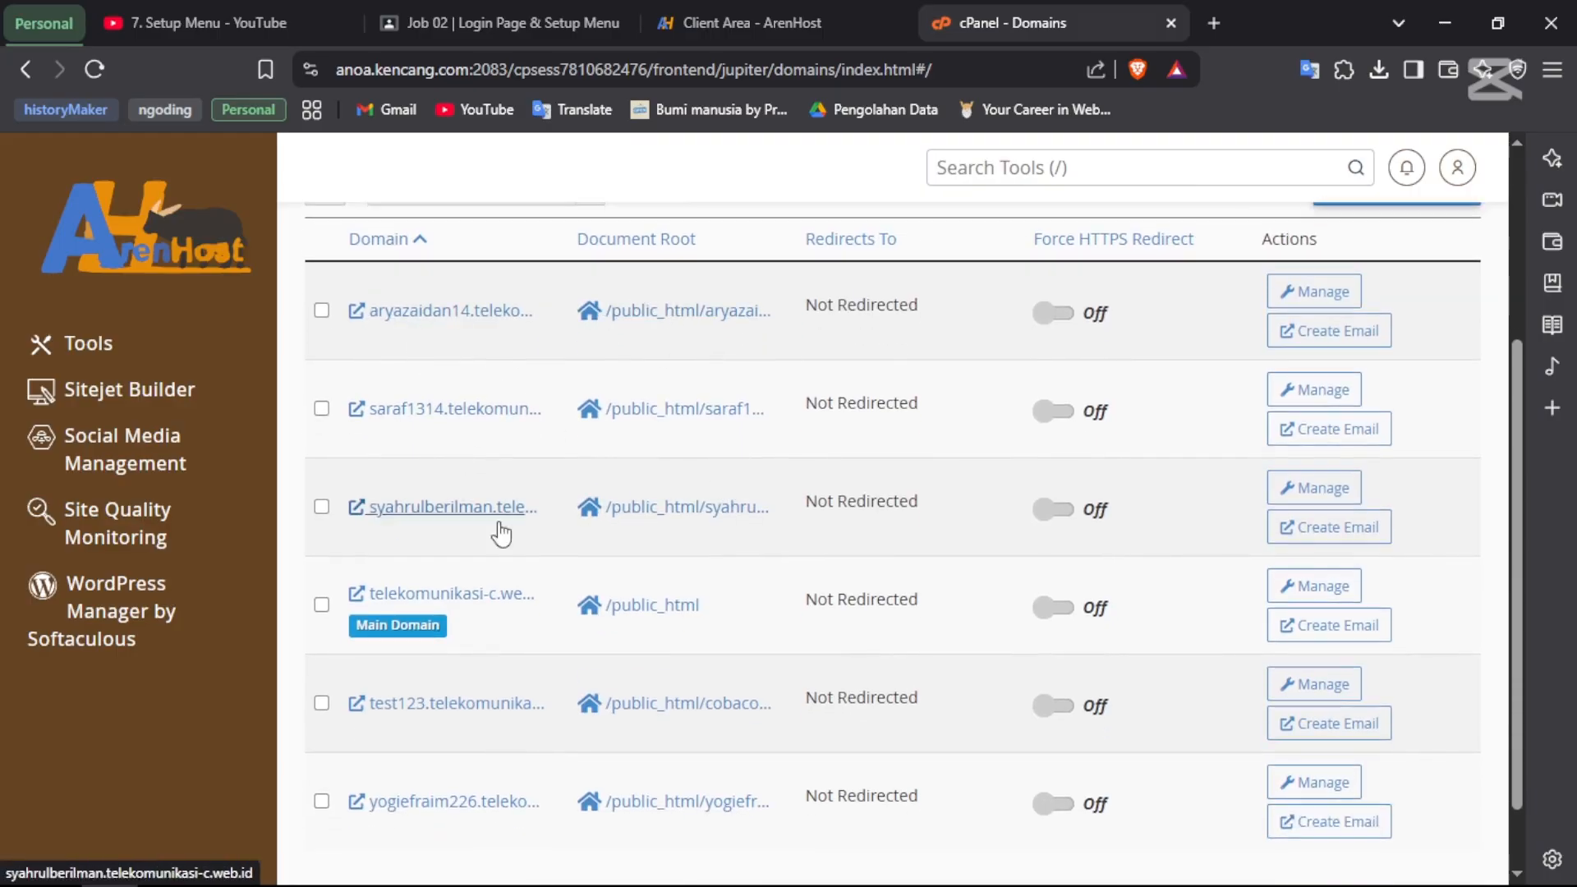
scroll(495, 491, down, 2)
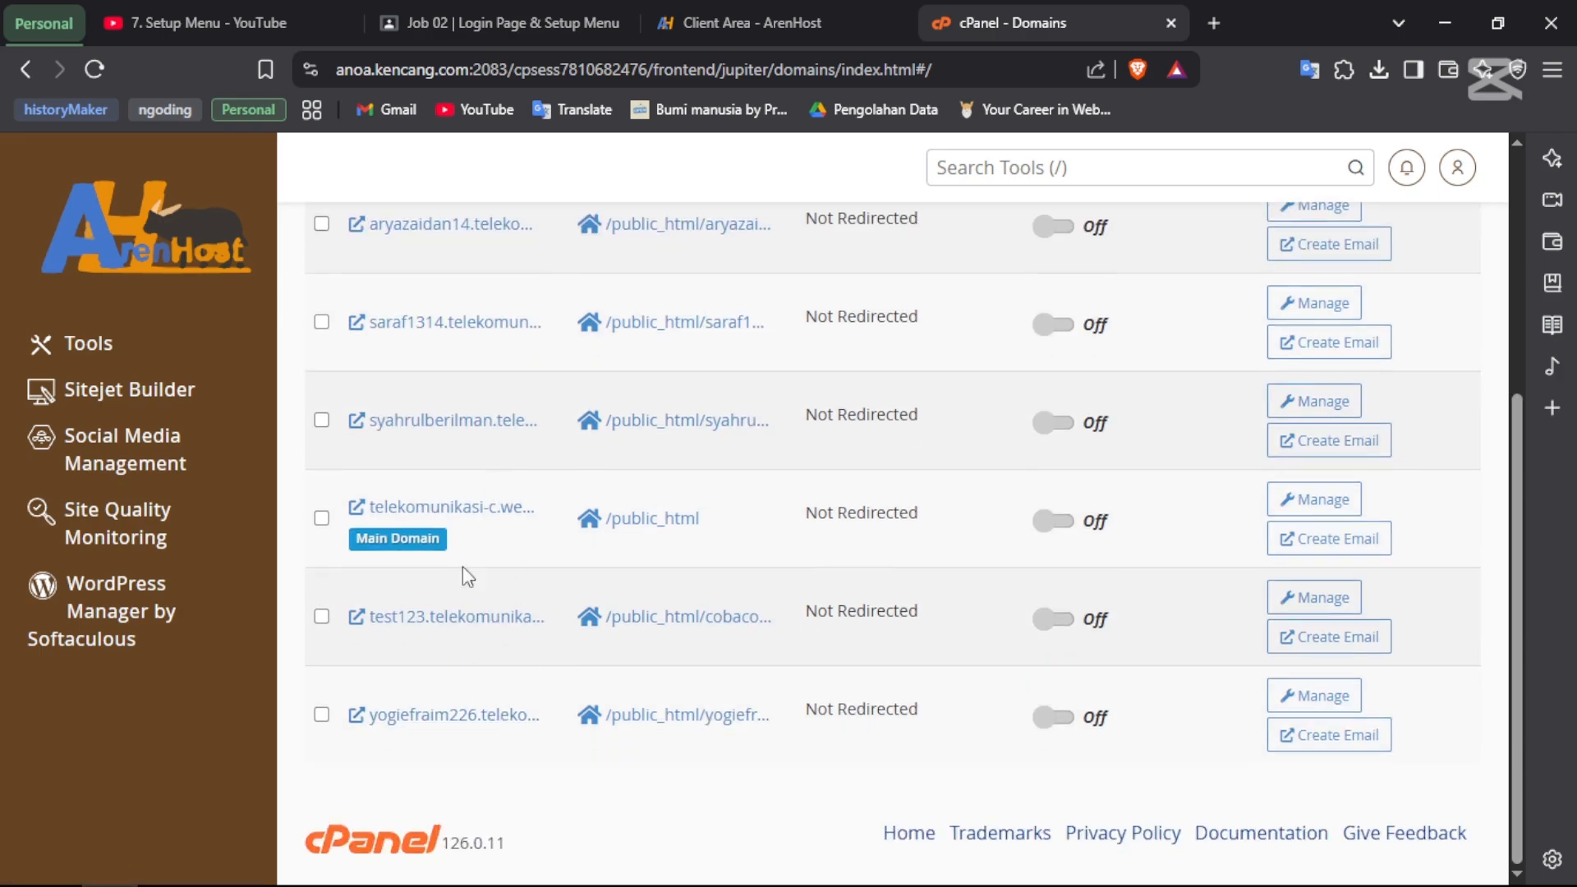
scroll(519, 397, up, 1)
scroll(519, 397, up, 3)
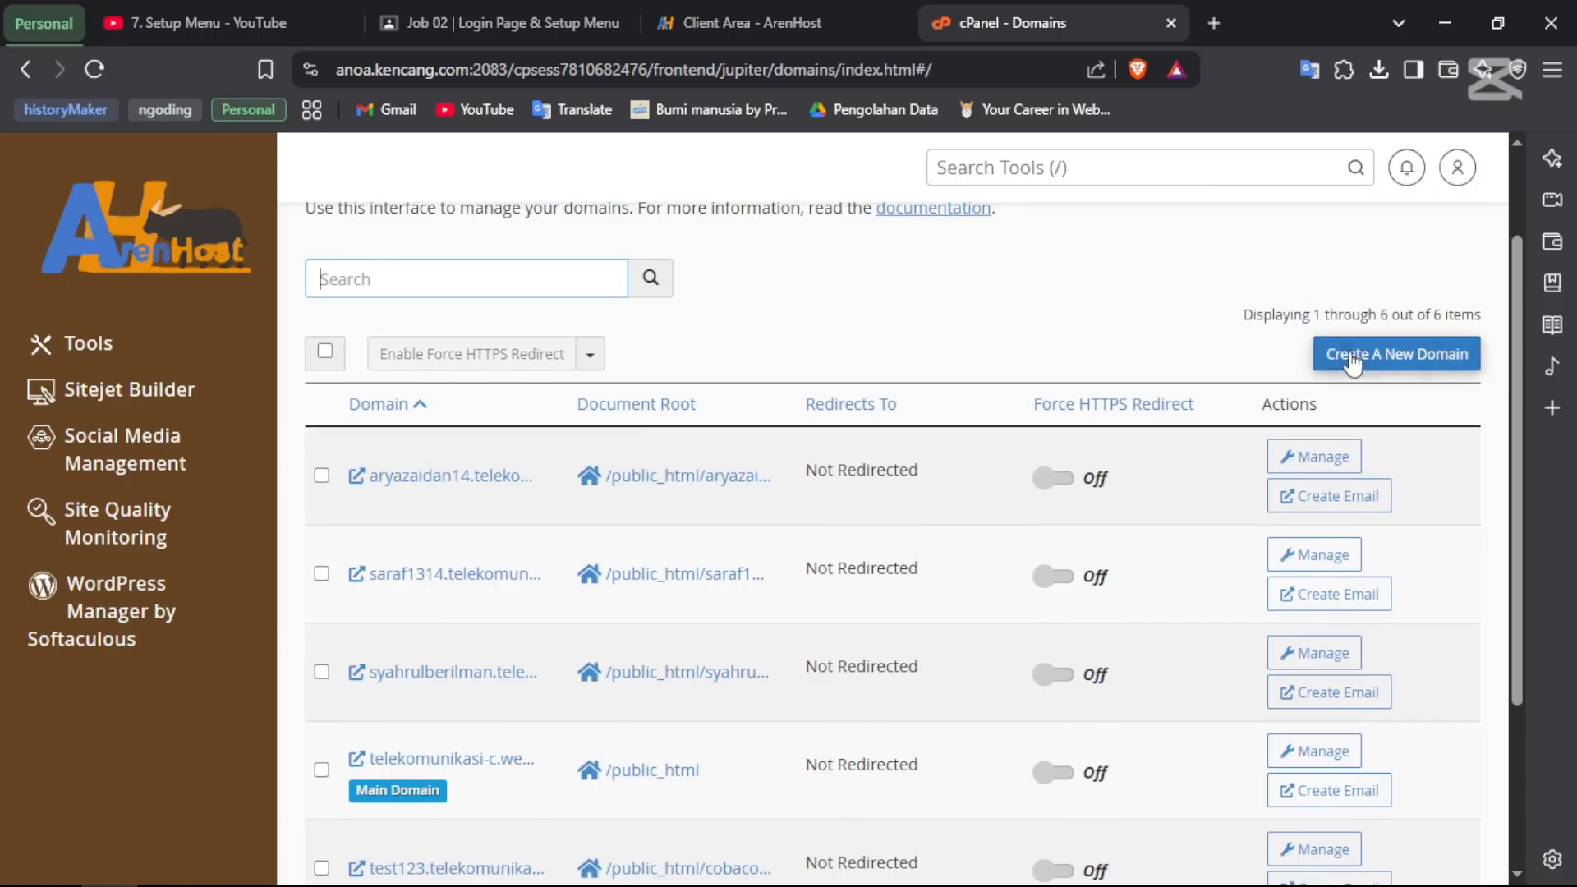
- Start a new domain and enter beligorengan.telekomunikasi-c.web.id as its name
click(1362, 361)
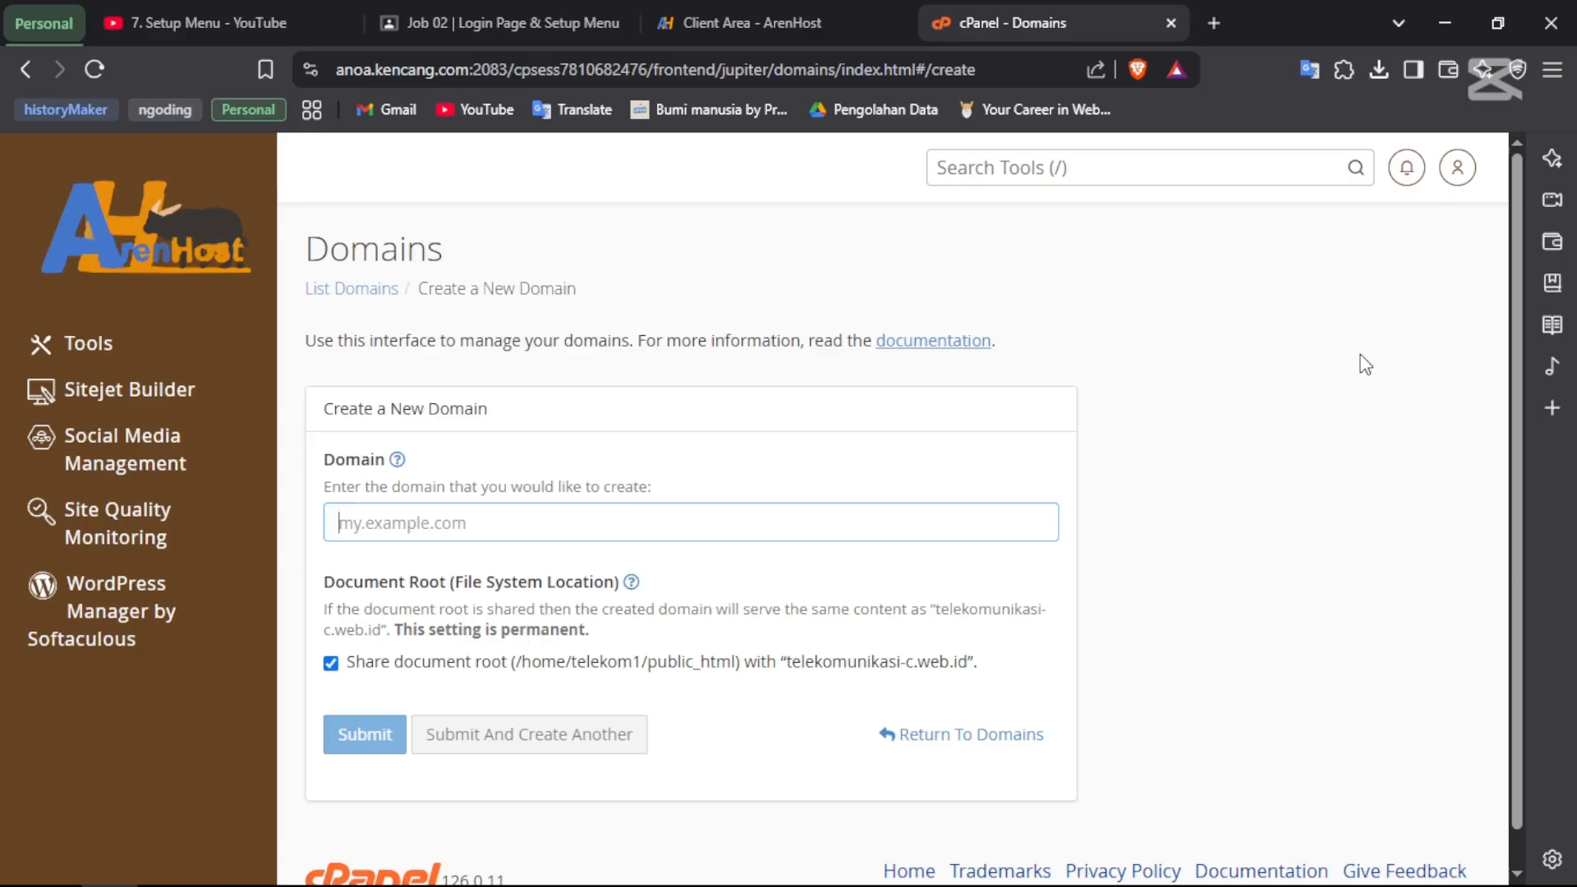
text(beligorengan)
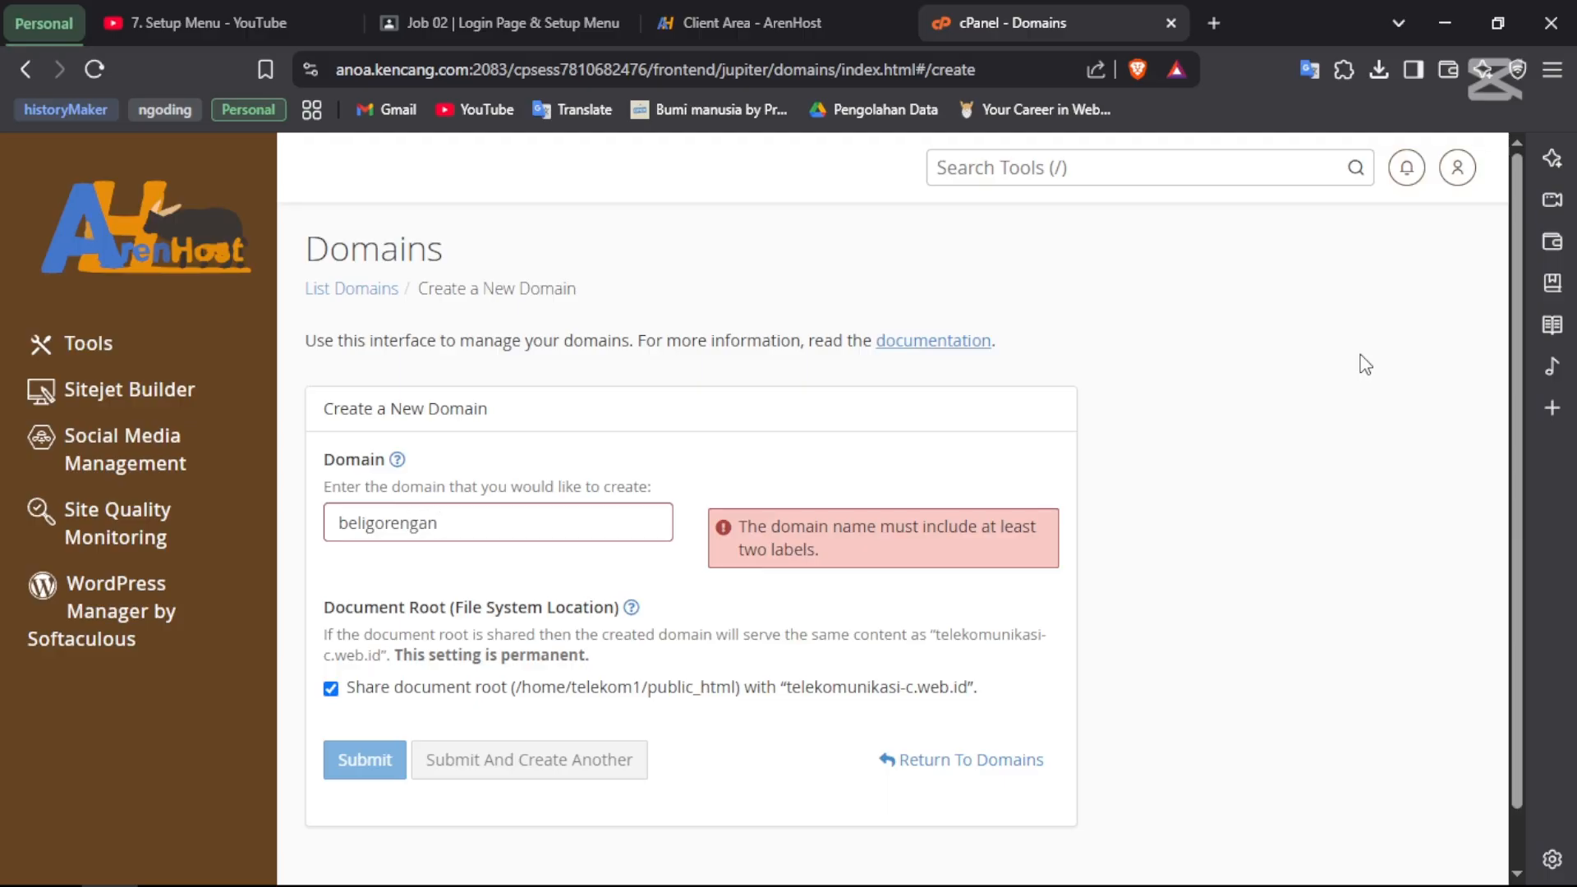
click(886, 690)
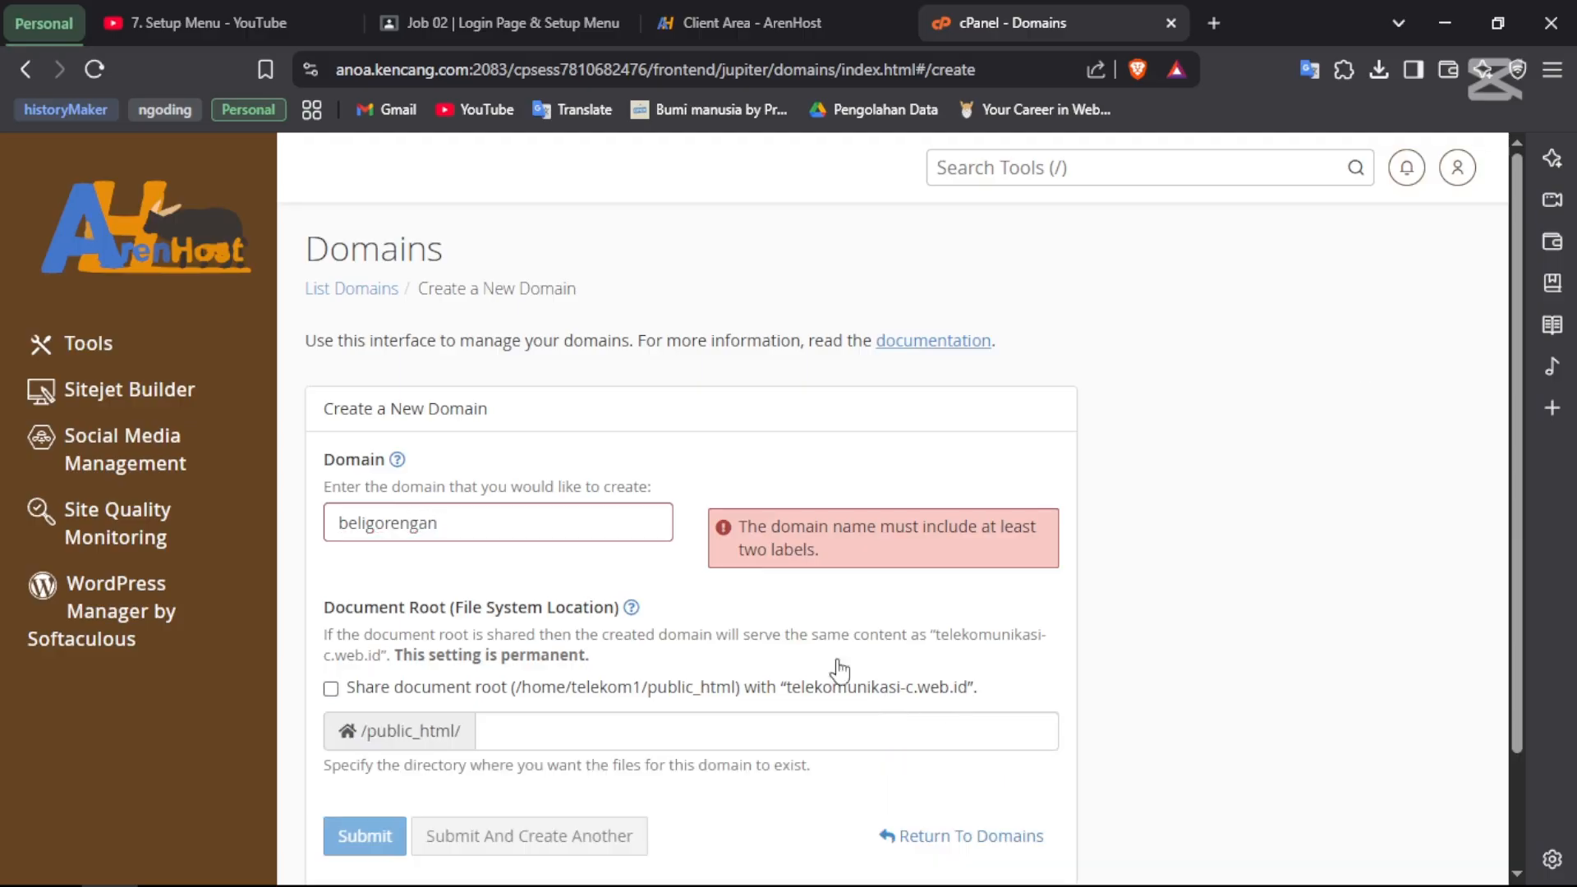
scroll(904, 657, down, 1)
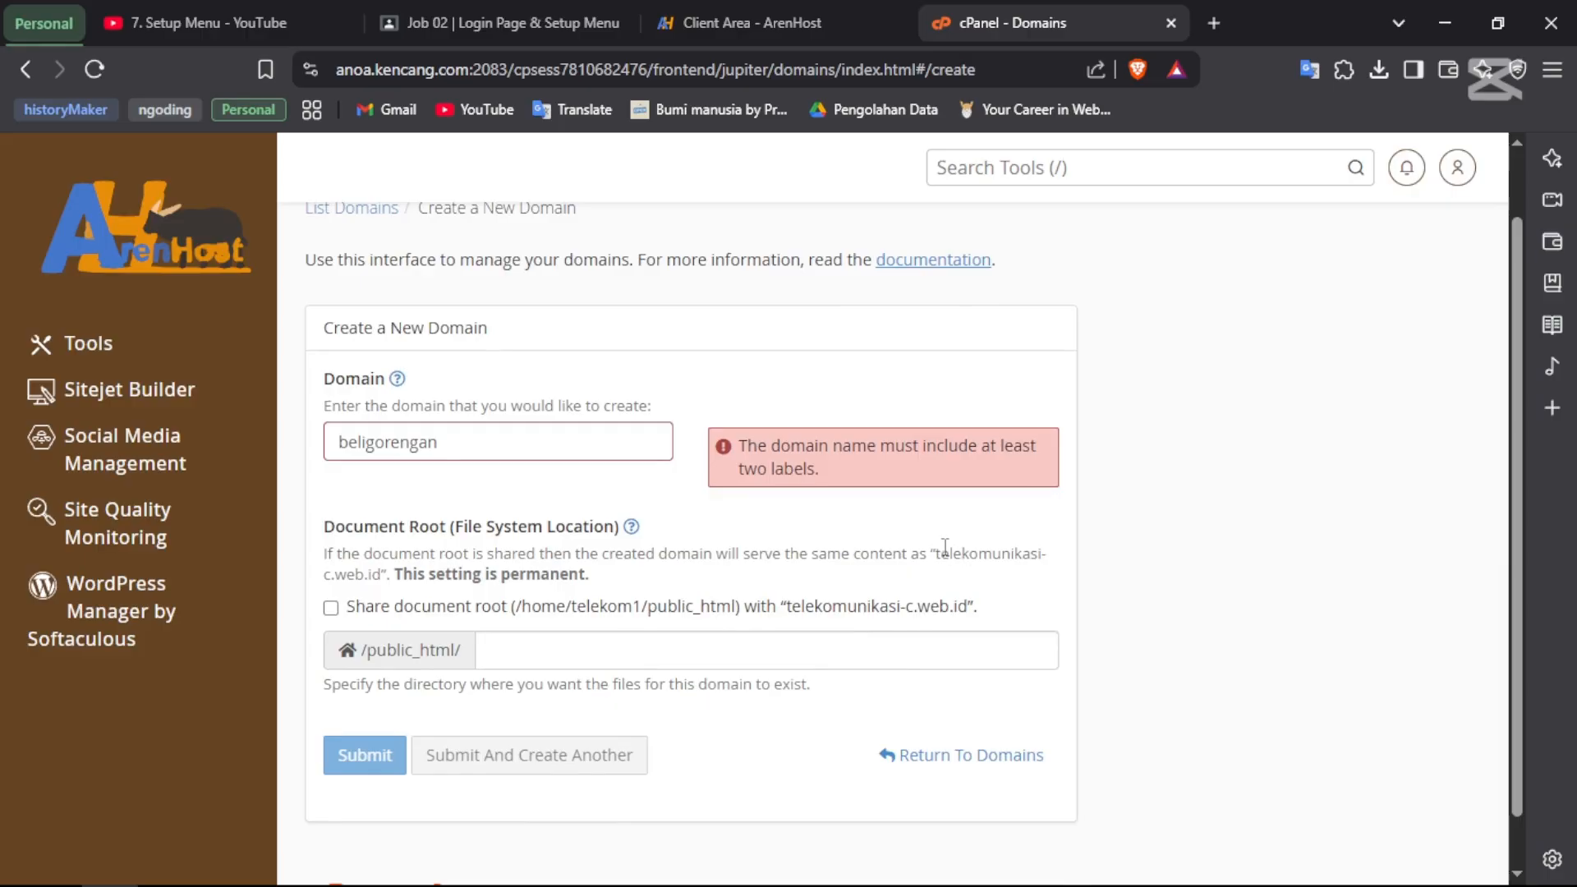
drag(936, 552, 382, 575)
key(ctrl+c)
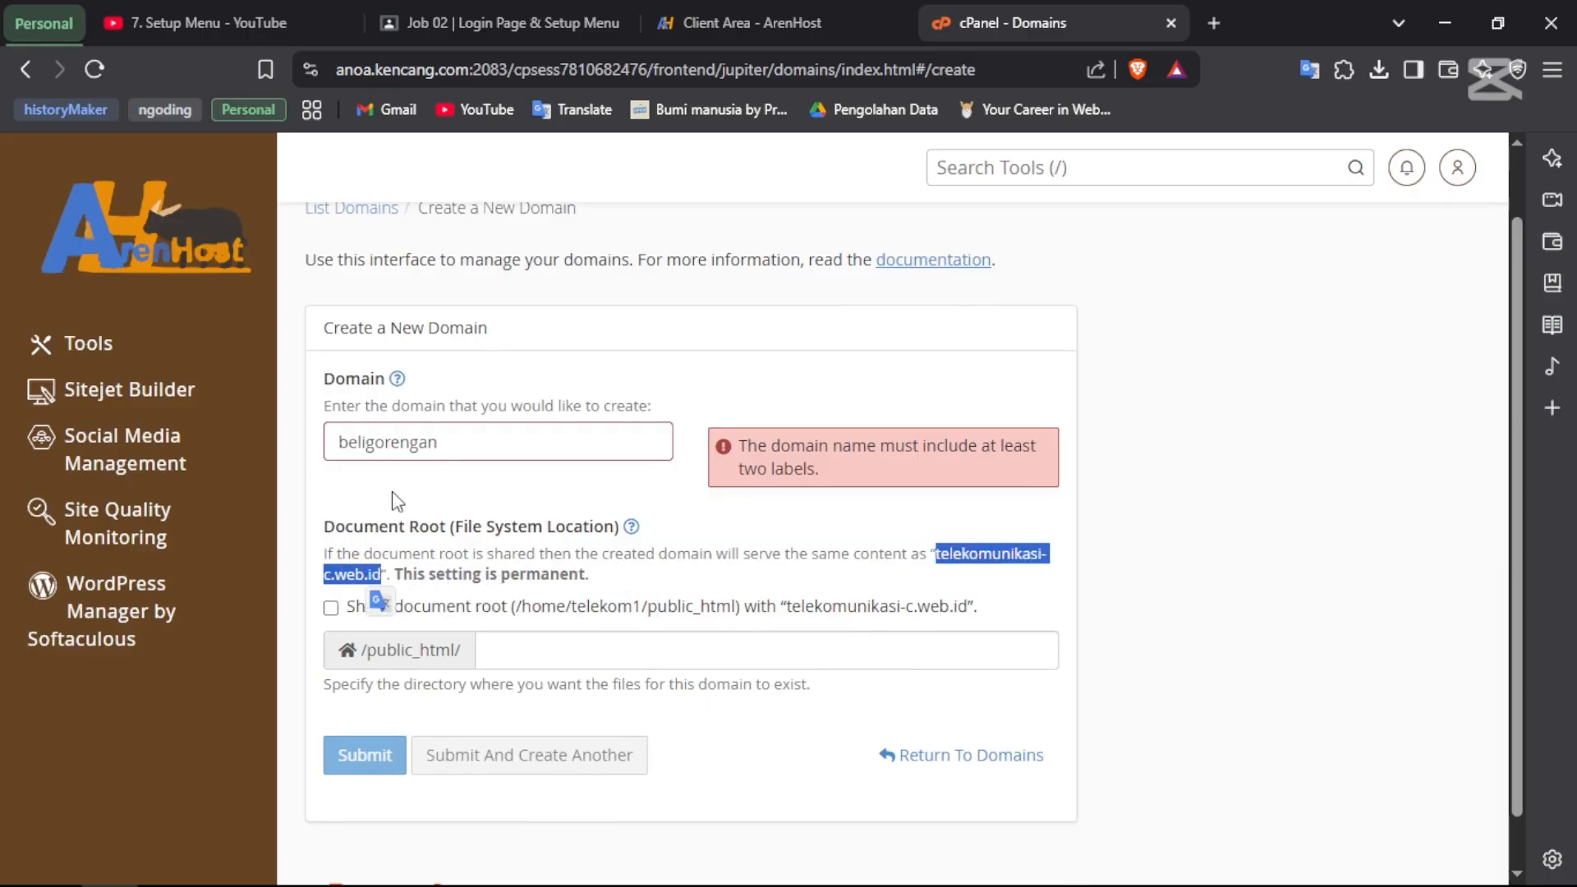
click(471, 437)
key(ctrl+a)
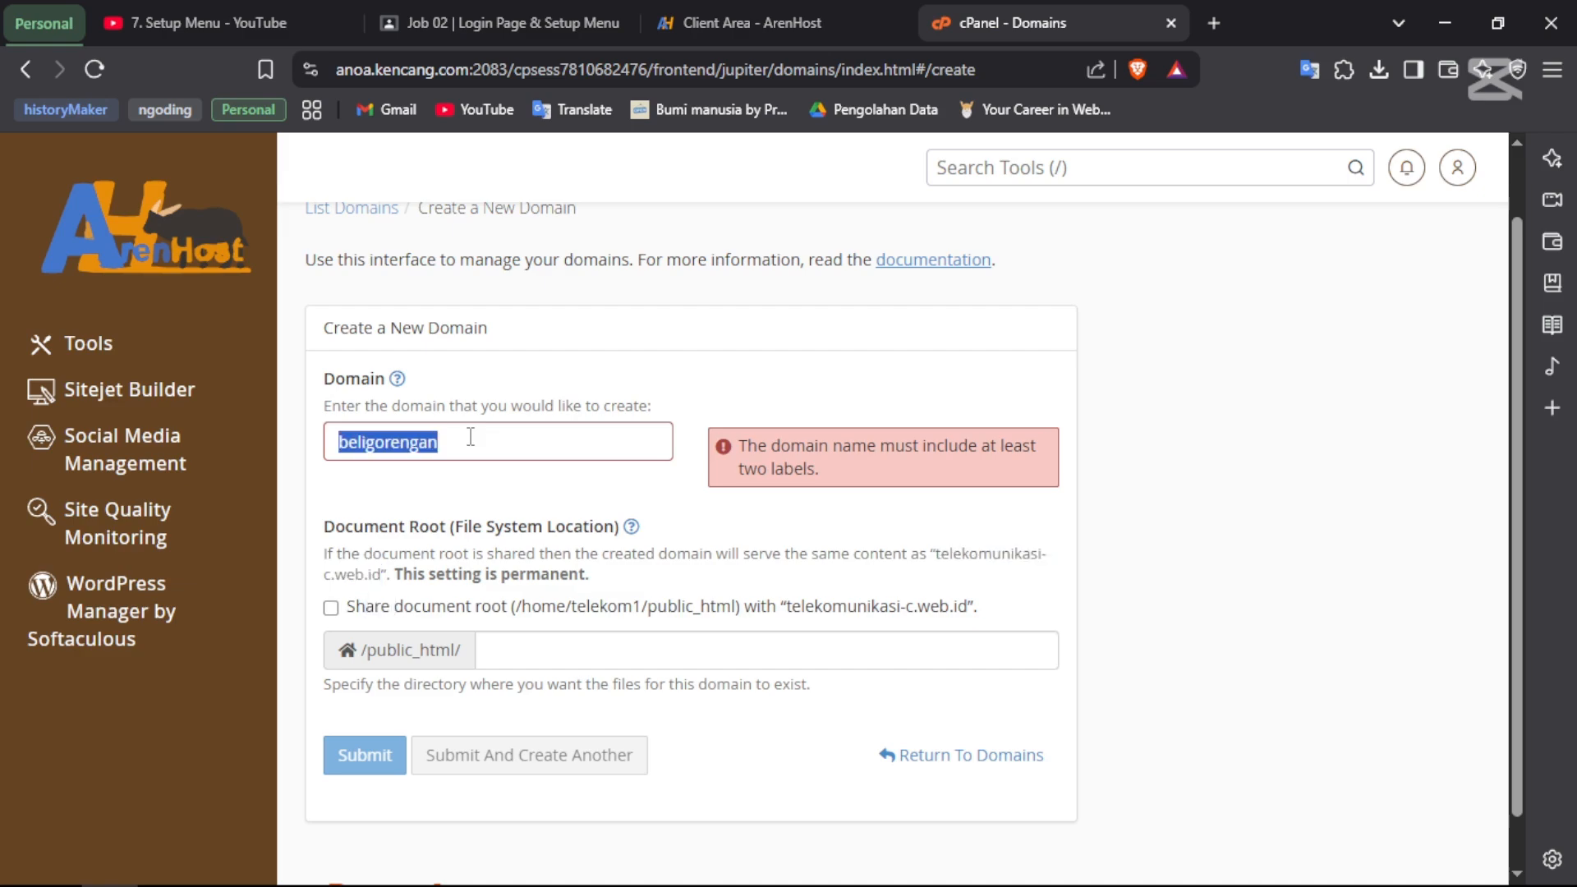
click(471, 436)
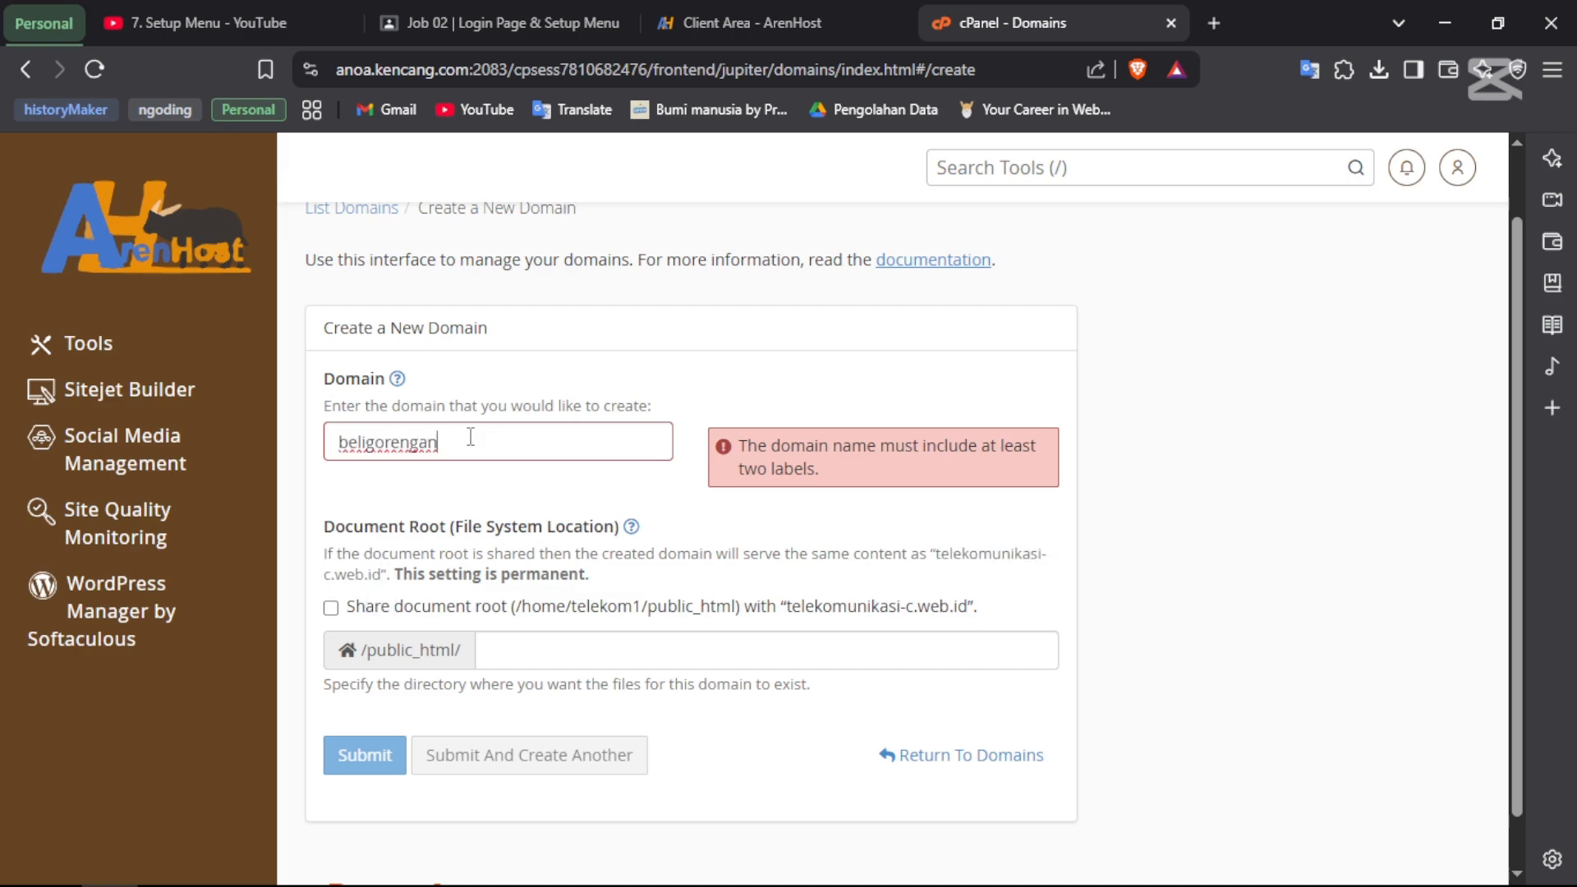
text(.)
key(ctrl+v)
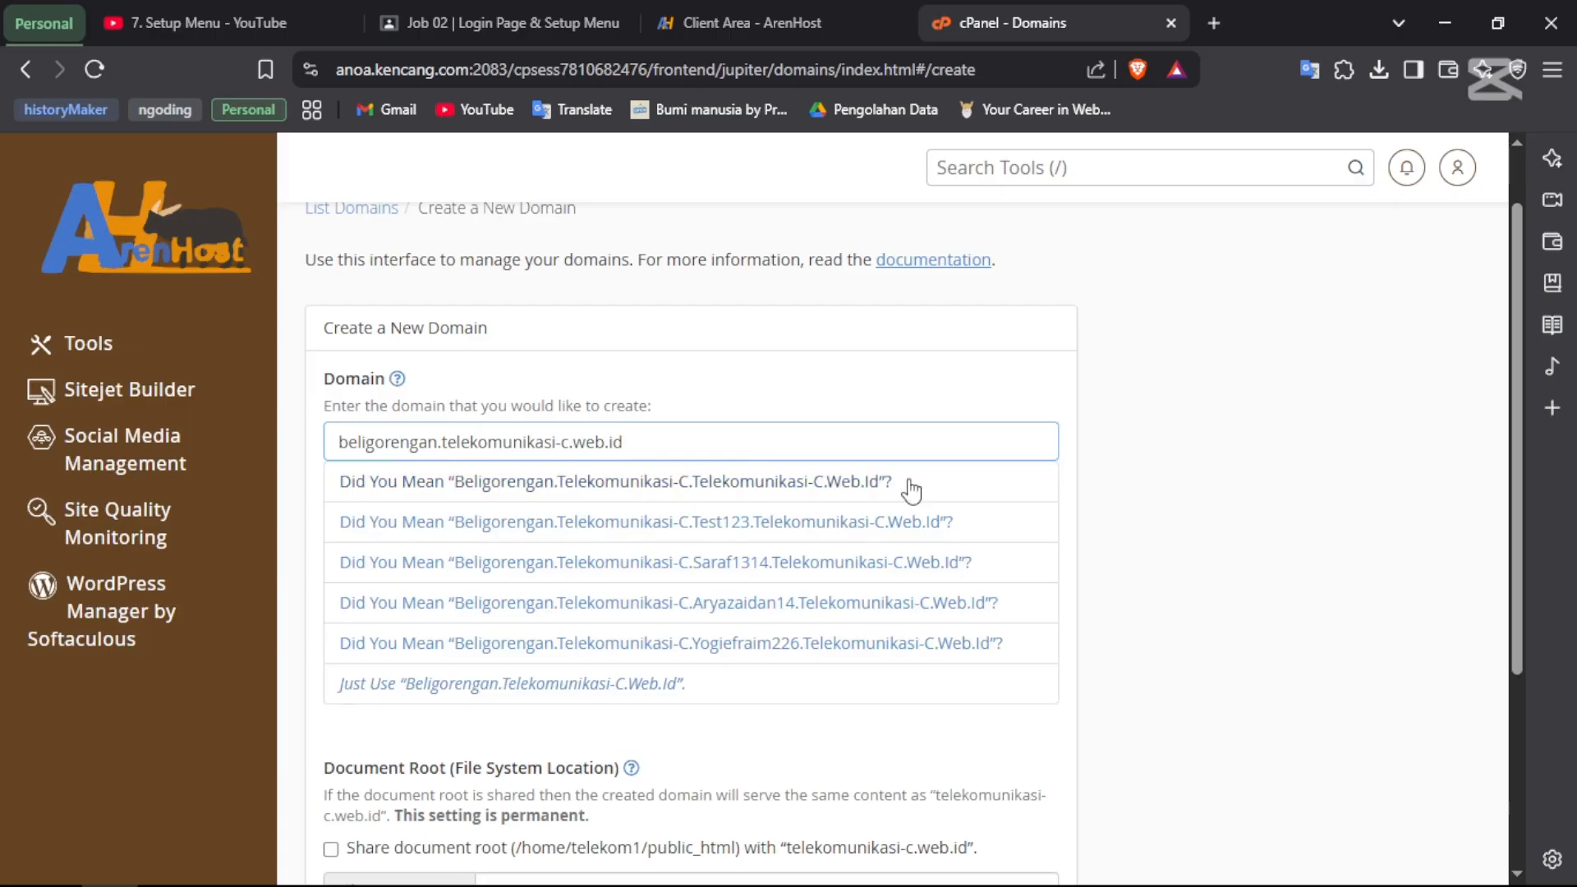
- Give it its own /public_html/beligorengan.telekomunikasi-c.web.id document root and submit the domain
click(535, 443)
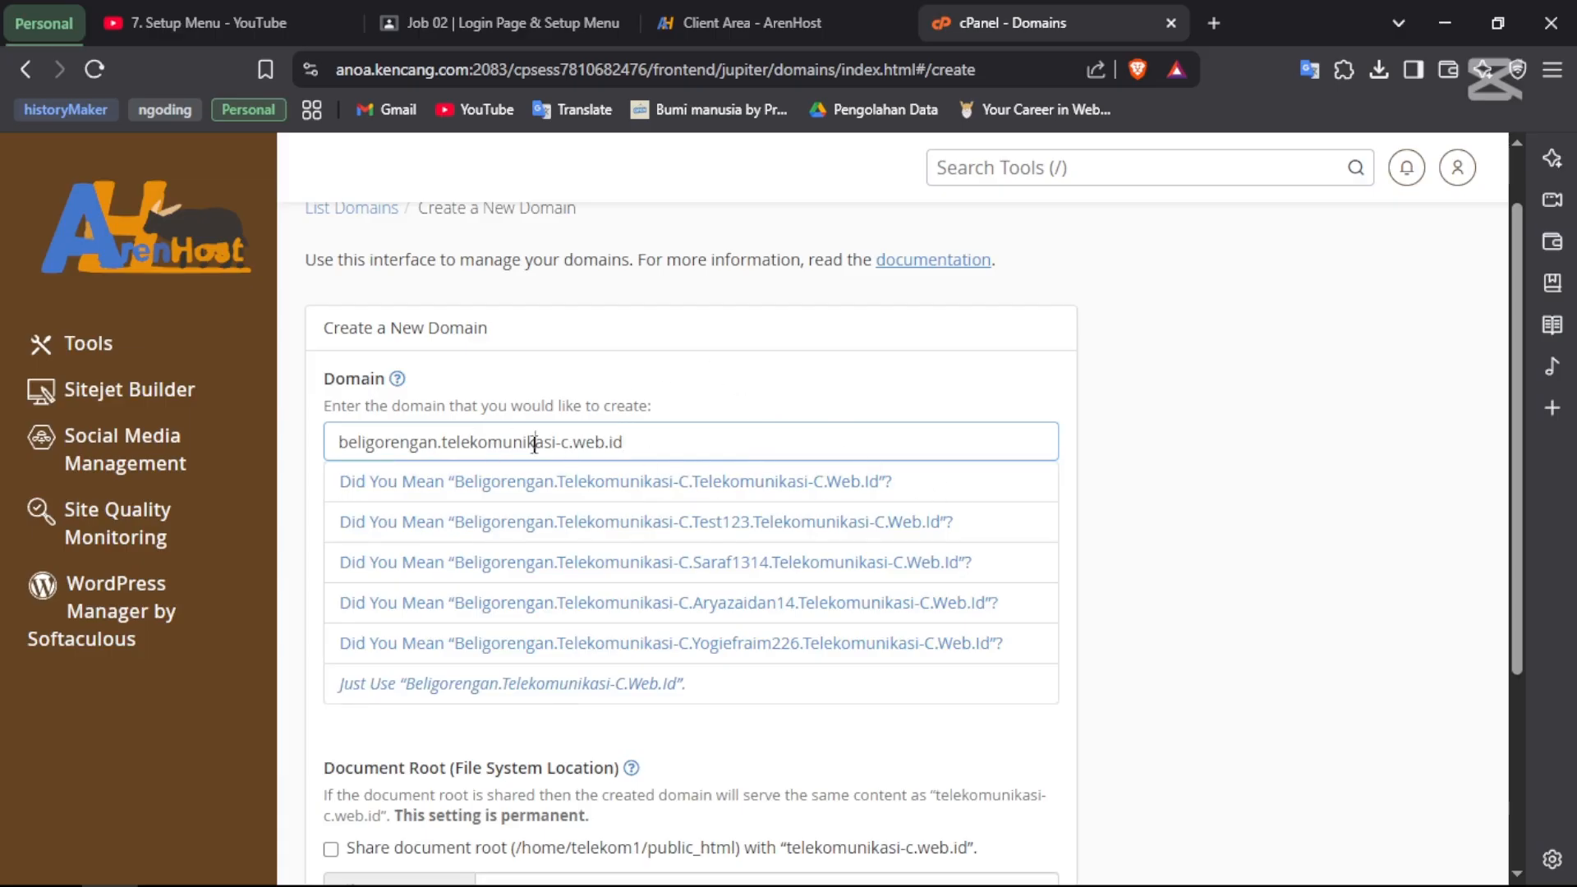
scroll(530, 456, down, 1)
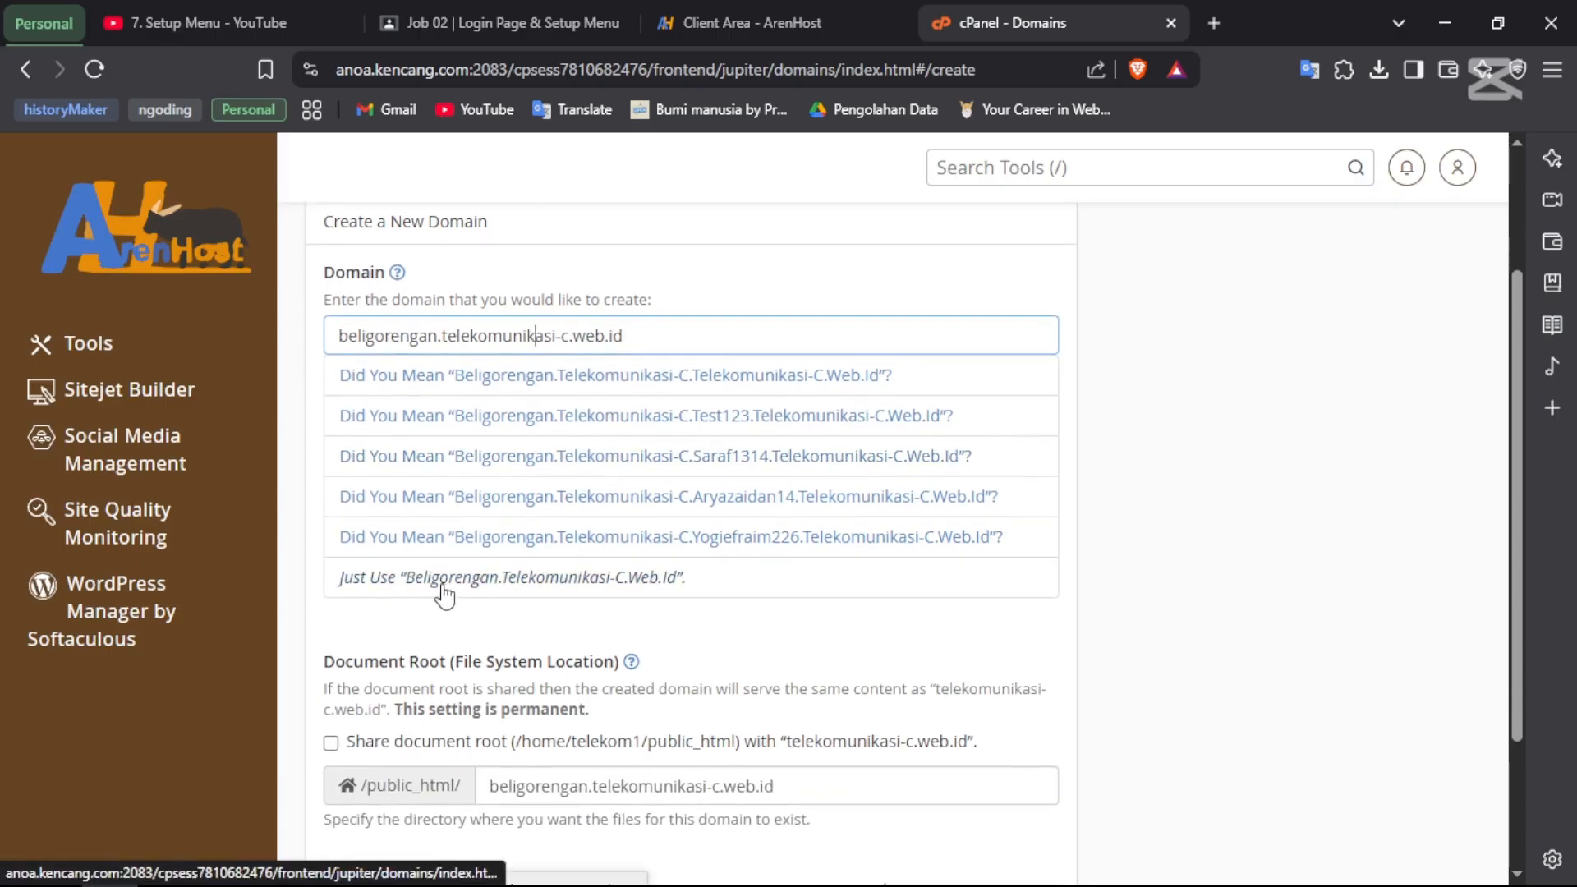
scroll(615, 665, down, 1)
click(615, 662)
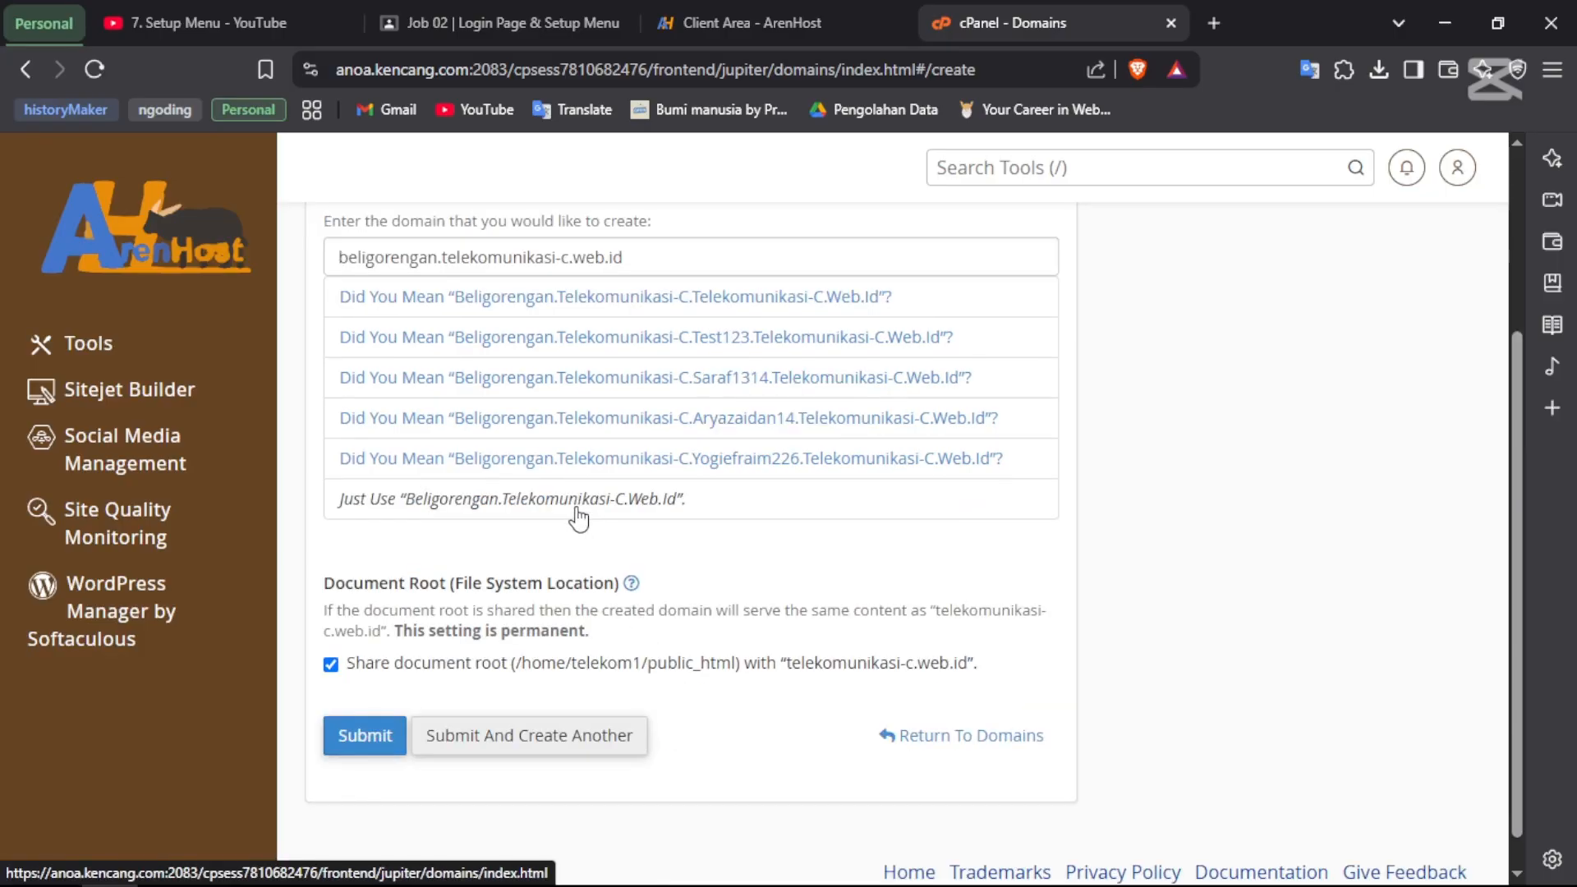
click(569, 498)
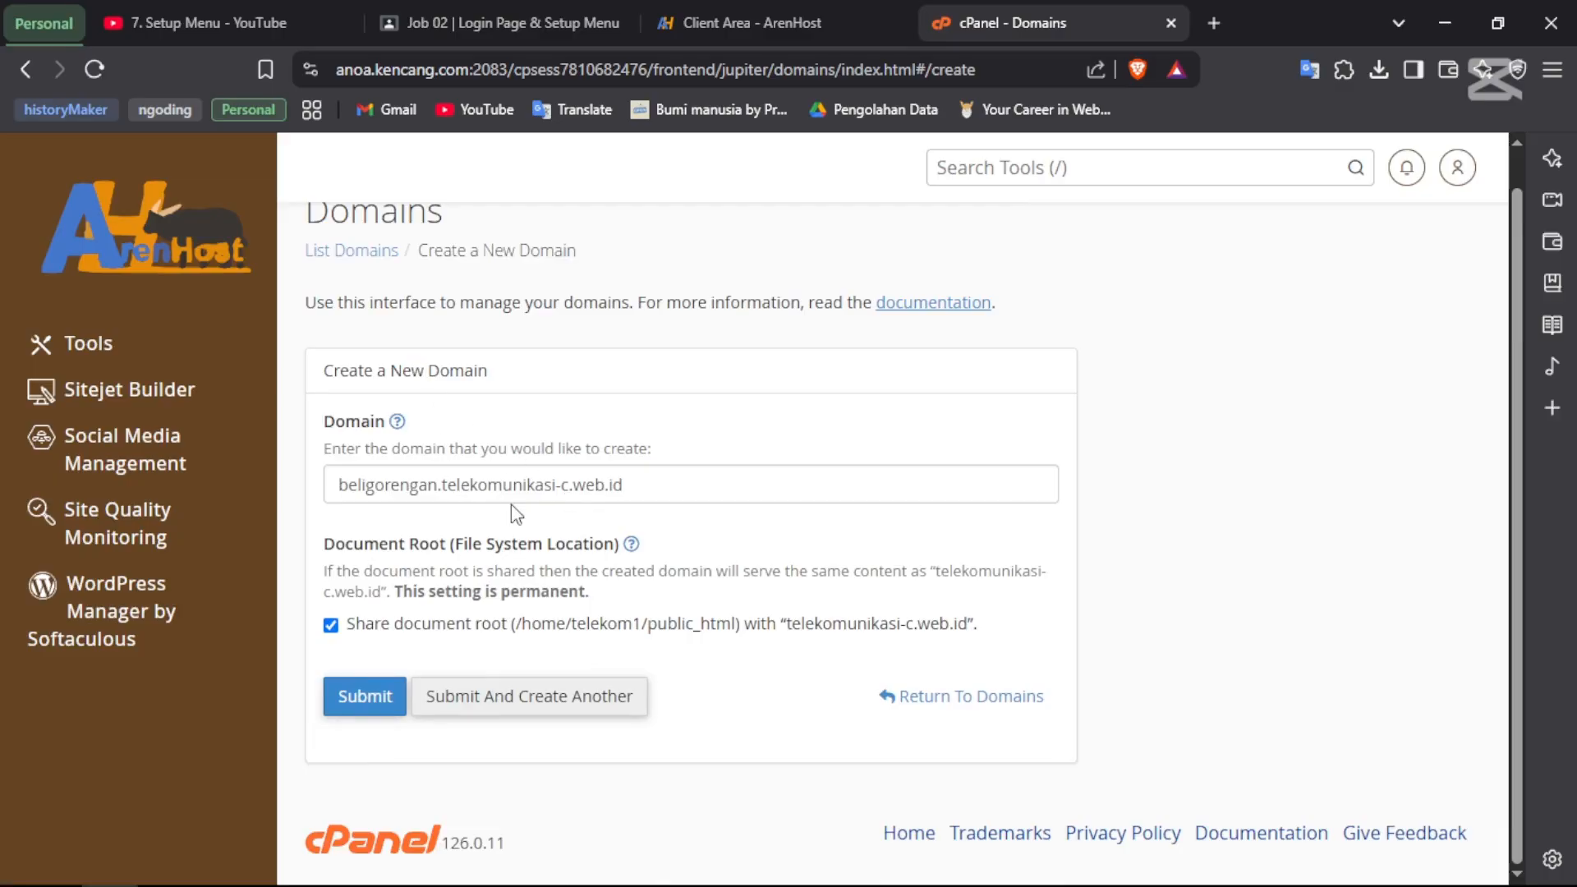
click(331, 625)
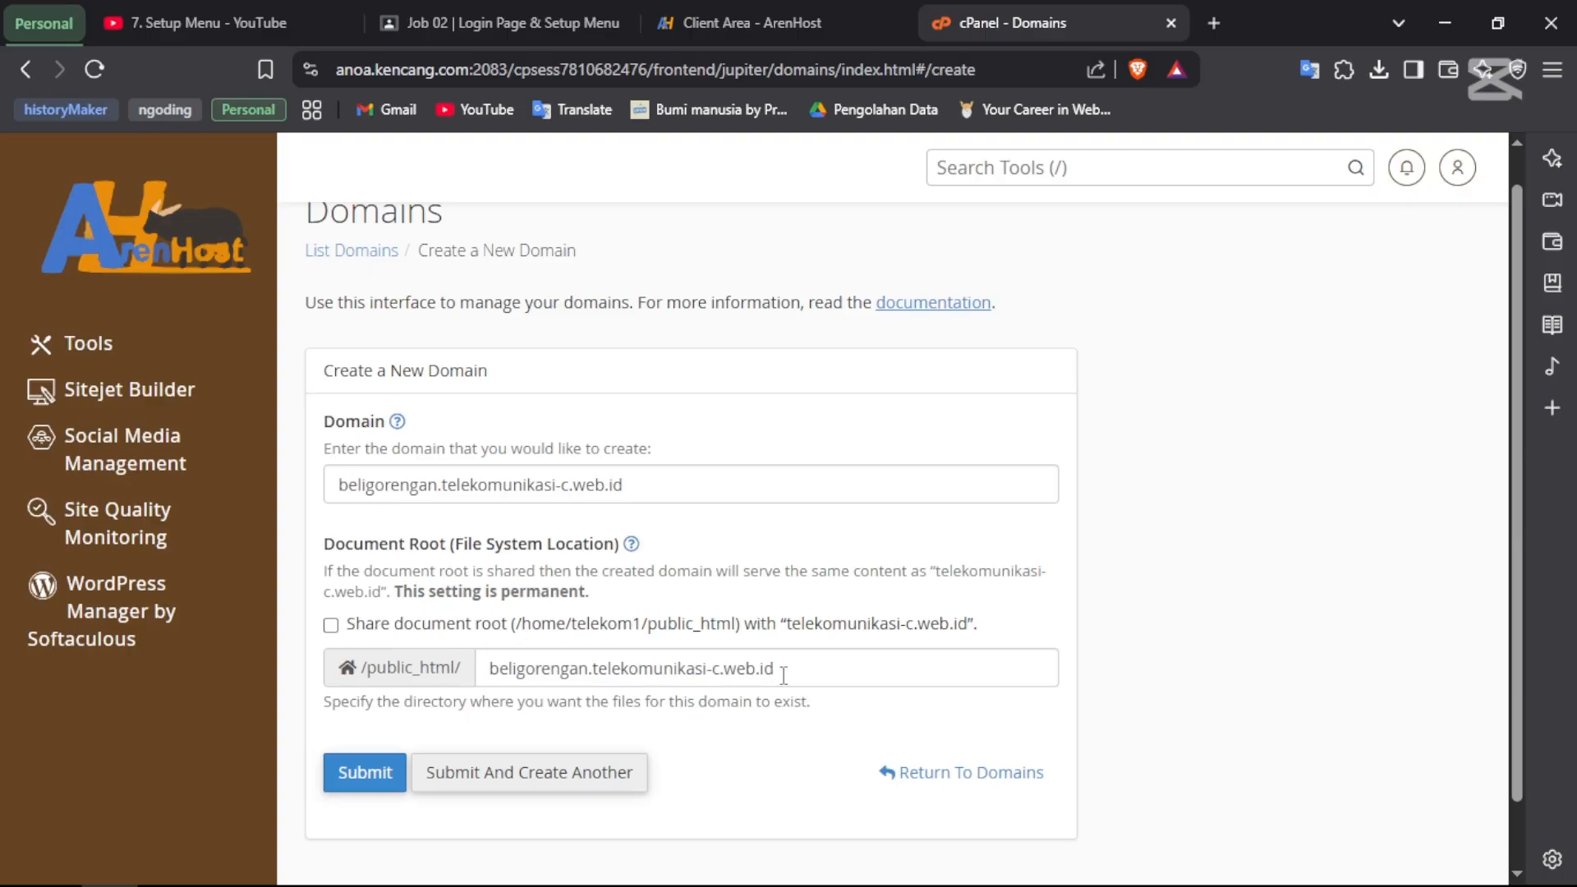
drag(783, 675, 576, 669)
click(1219, 526)
scroll(1219, 525, down, 1)
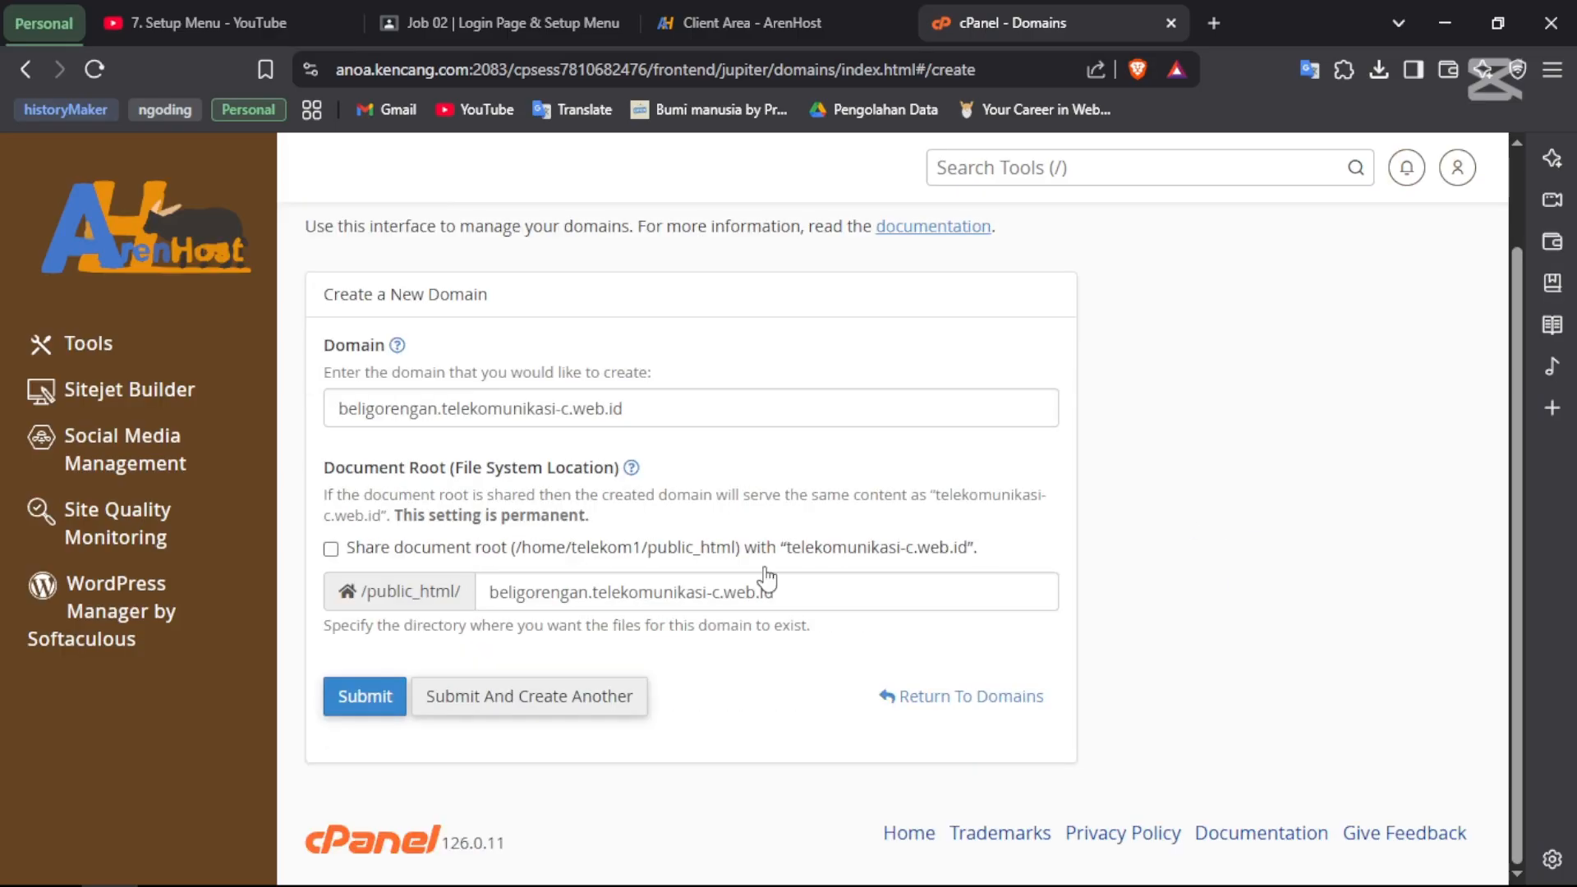
click(361, 711)
scroll(808, 546, down, 1)
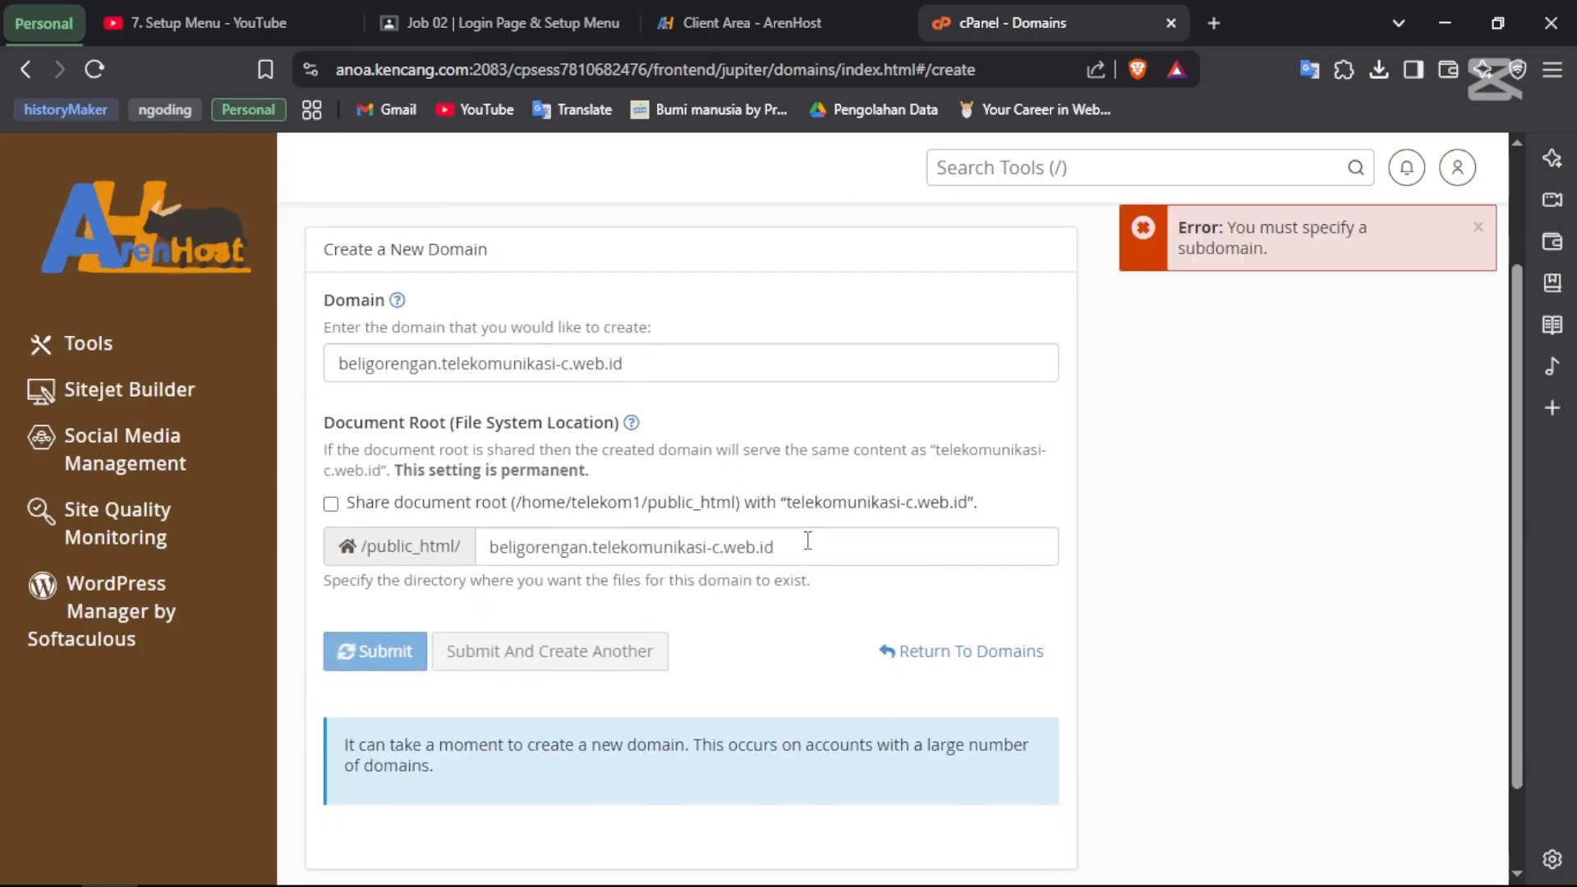
click(1477, 228)
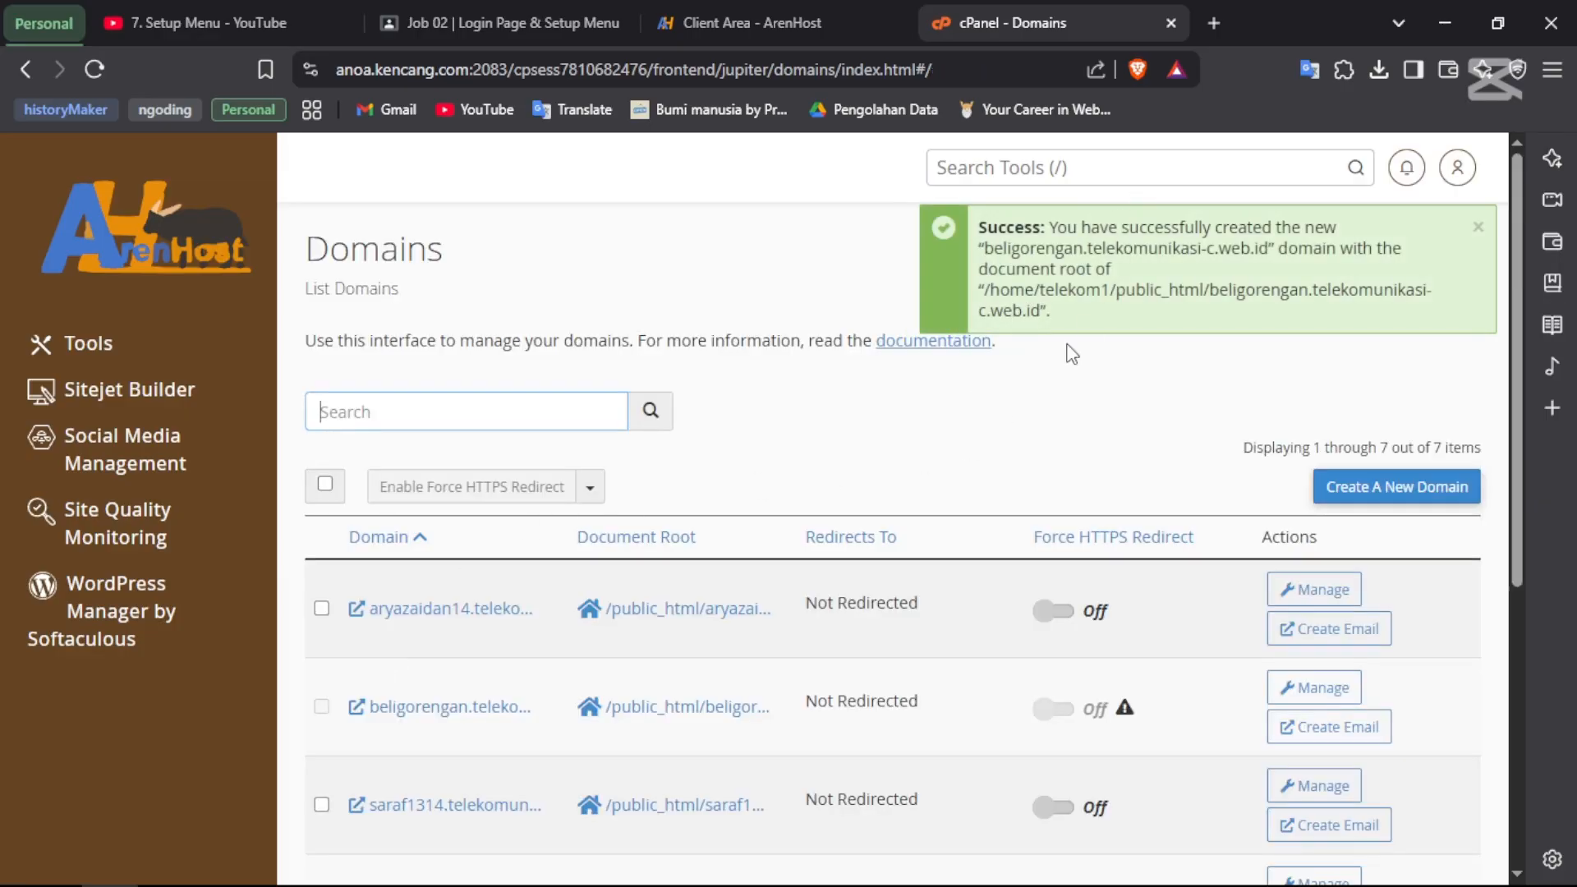
- Return from the domain creation page to the Domains list
scroll(1021, 279, down, 5)
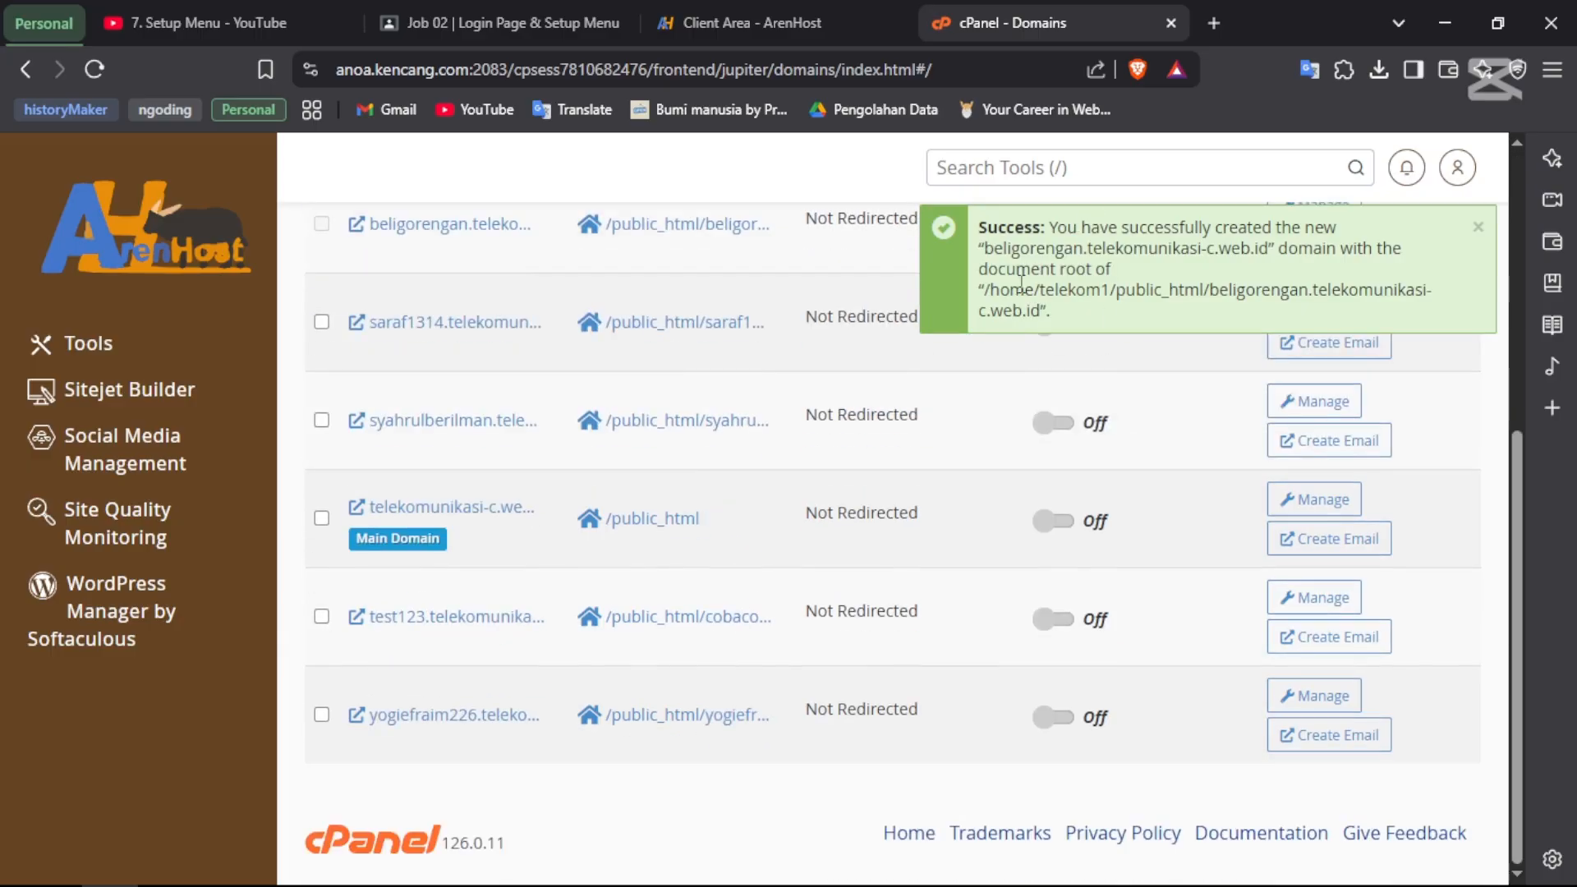
scroll(1021, 279, up, 3)
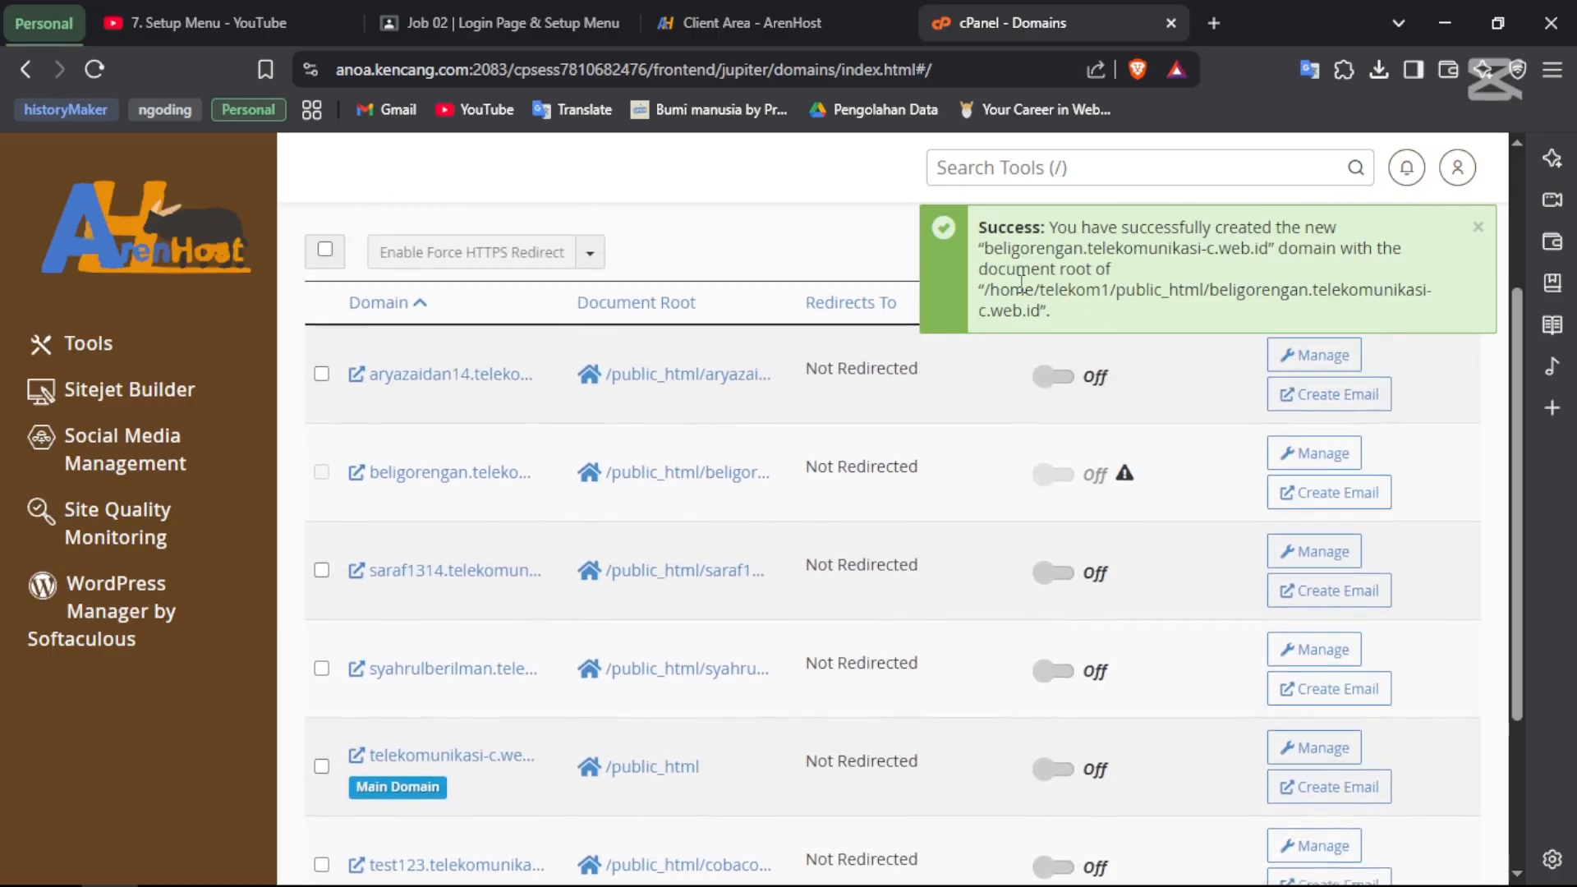
scroll(1021, 279, up, 2)
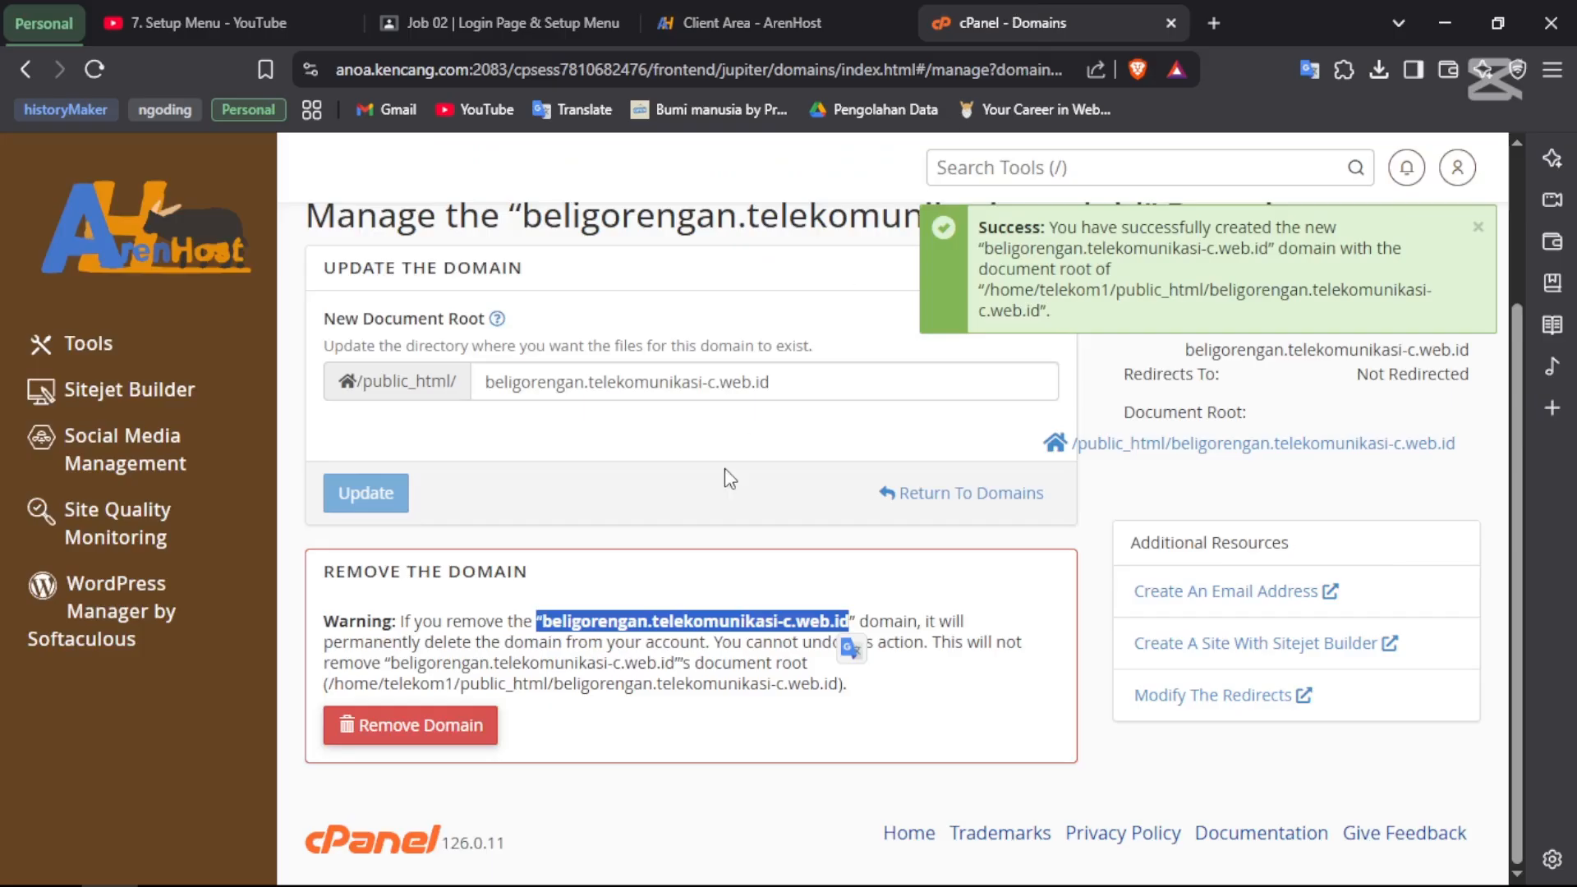
key(alt+Left)
- Close the success notice and open beligorengan.telekomunikasi-c.web.id in a new tab
scroll(730, 478, down, 5)
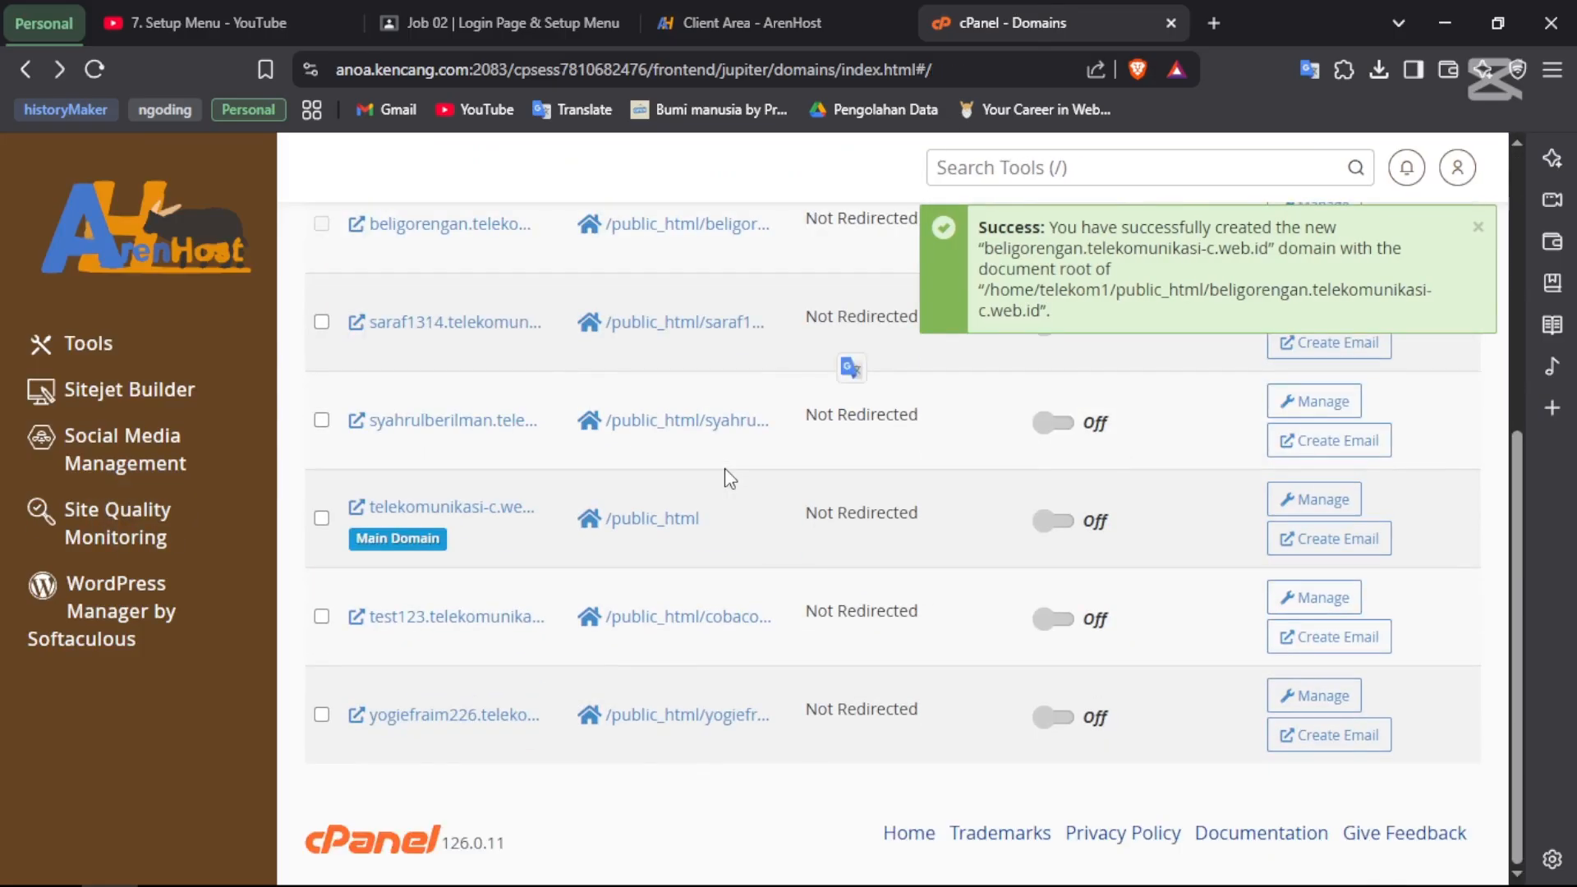
scroll(624, 521, up, 5)
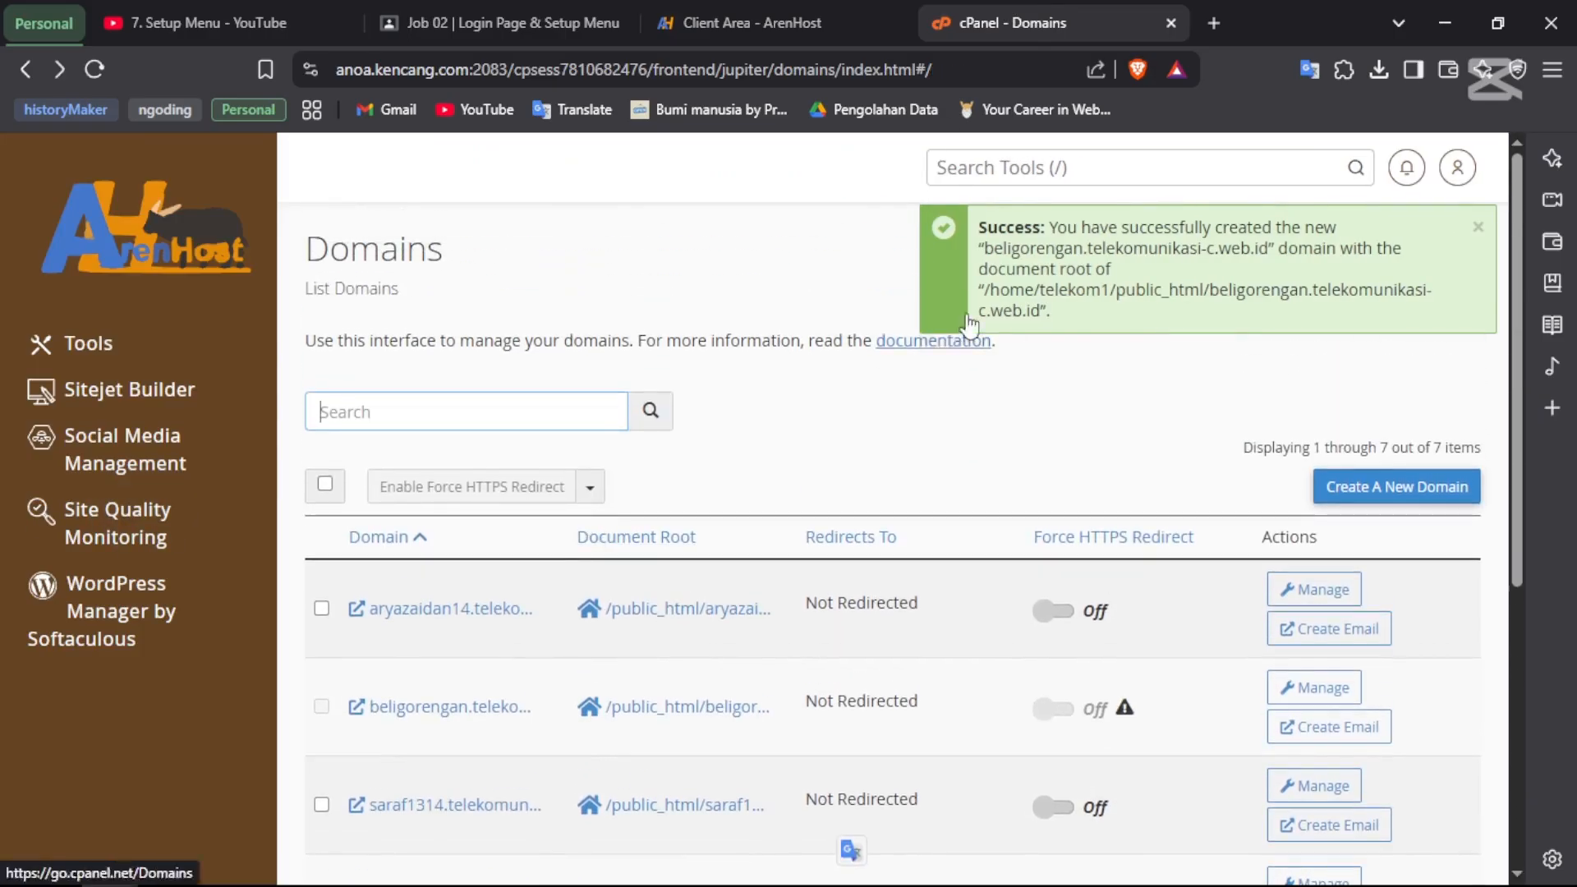
scroll(1020, 487, down, 5)
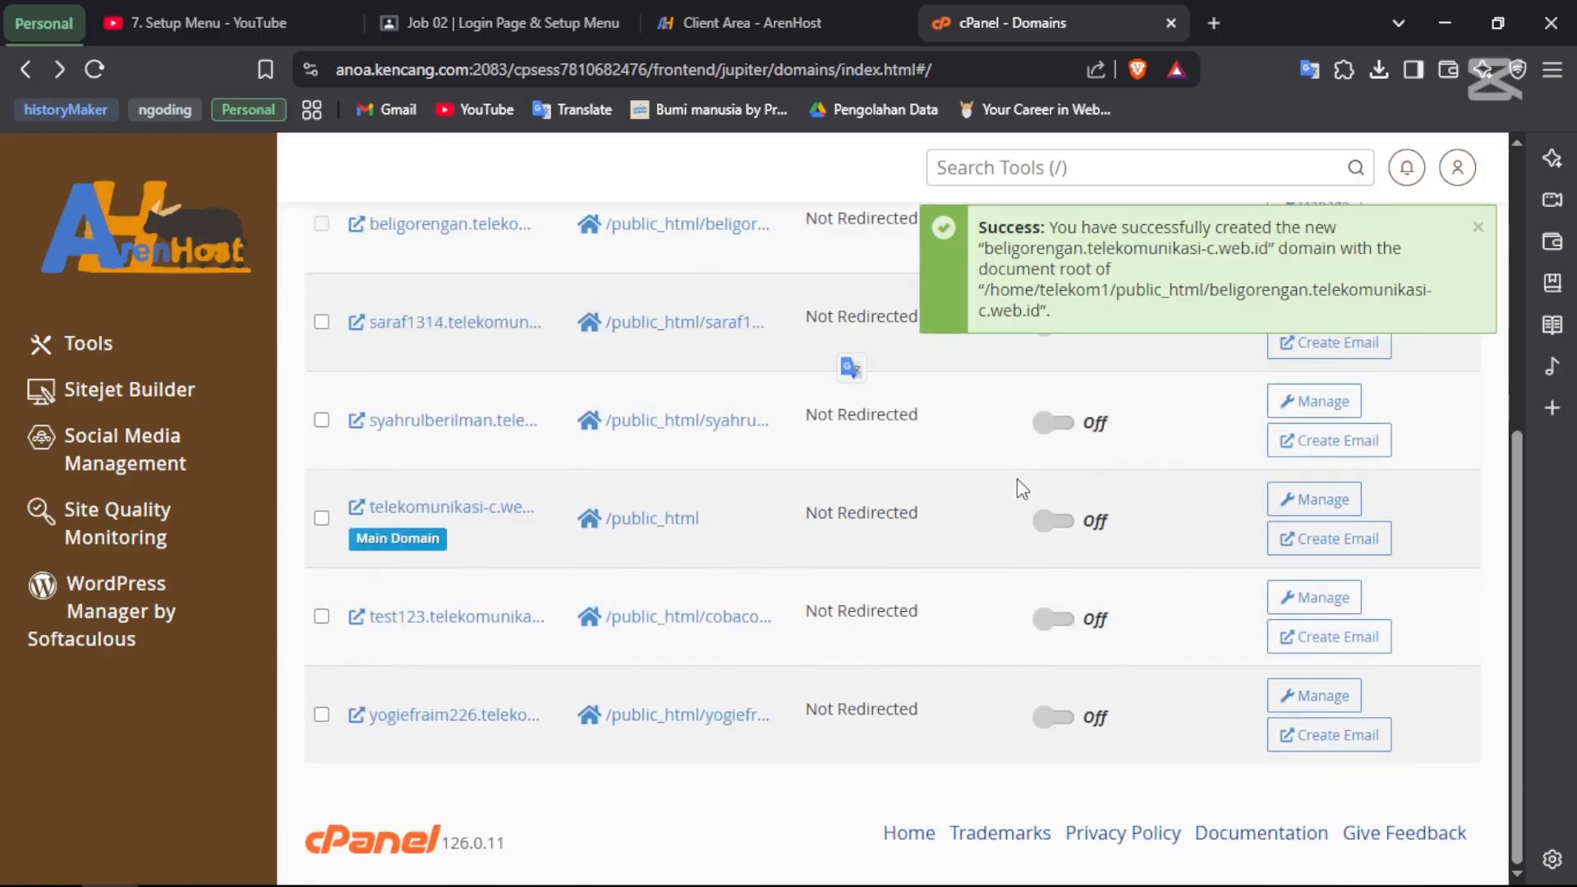
click(1477, 227)
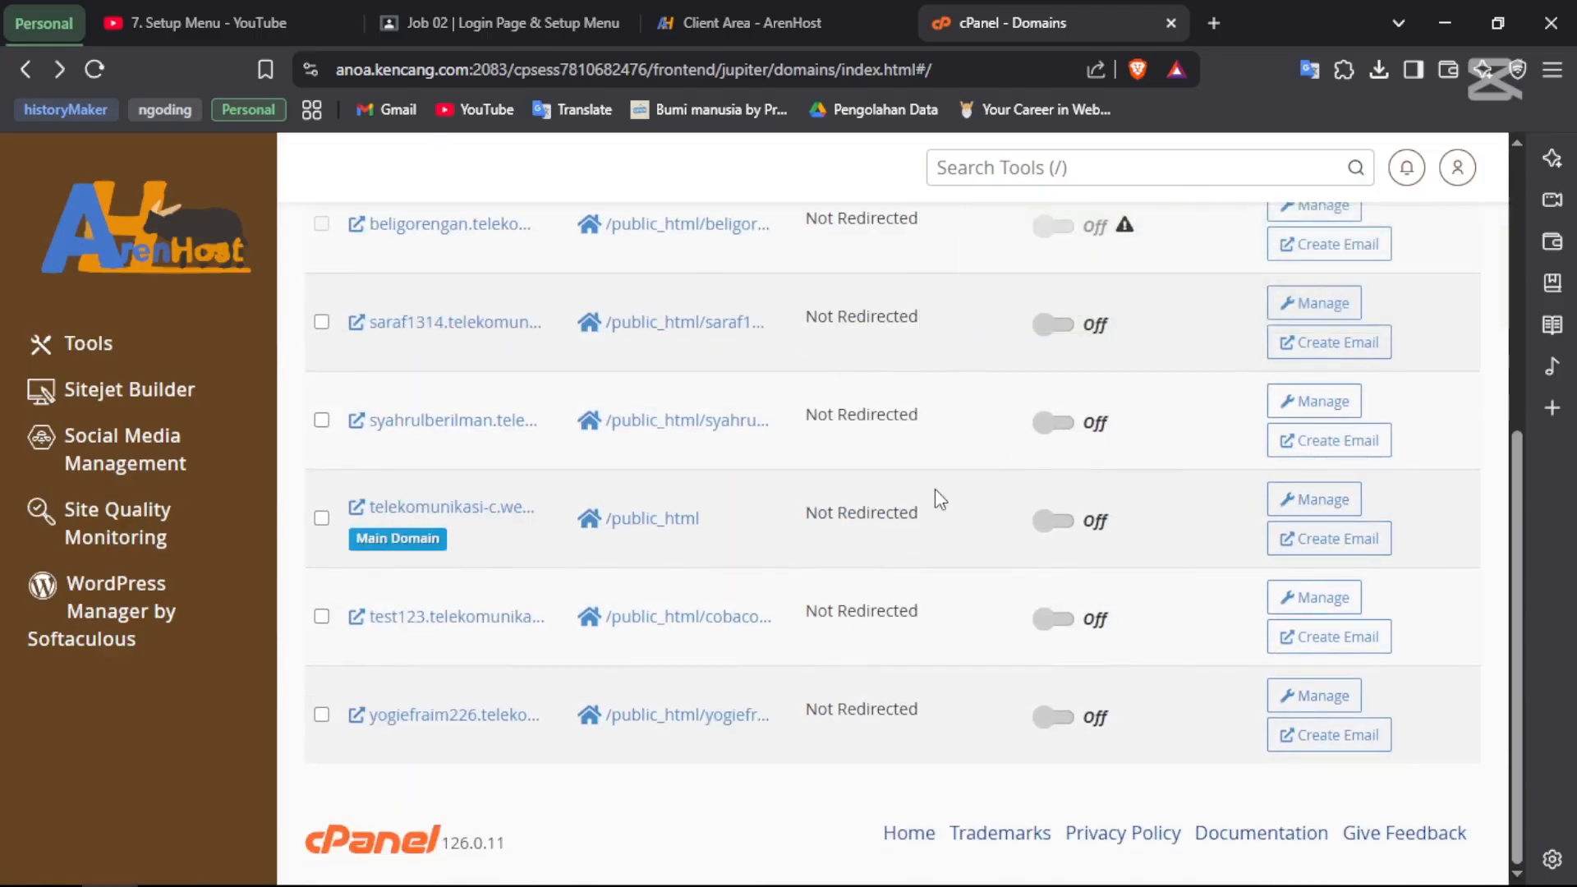
scroll(934, 489, up, 3)
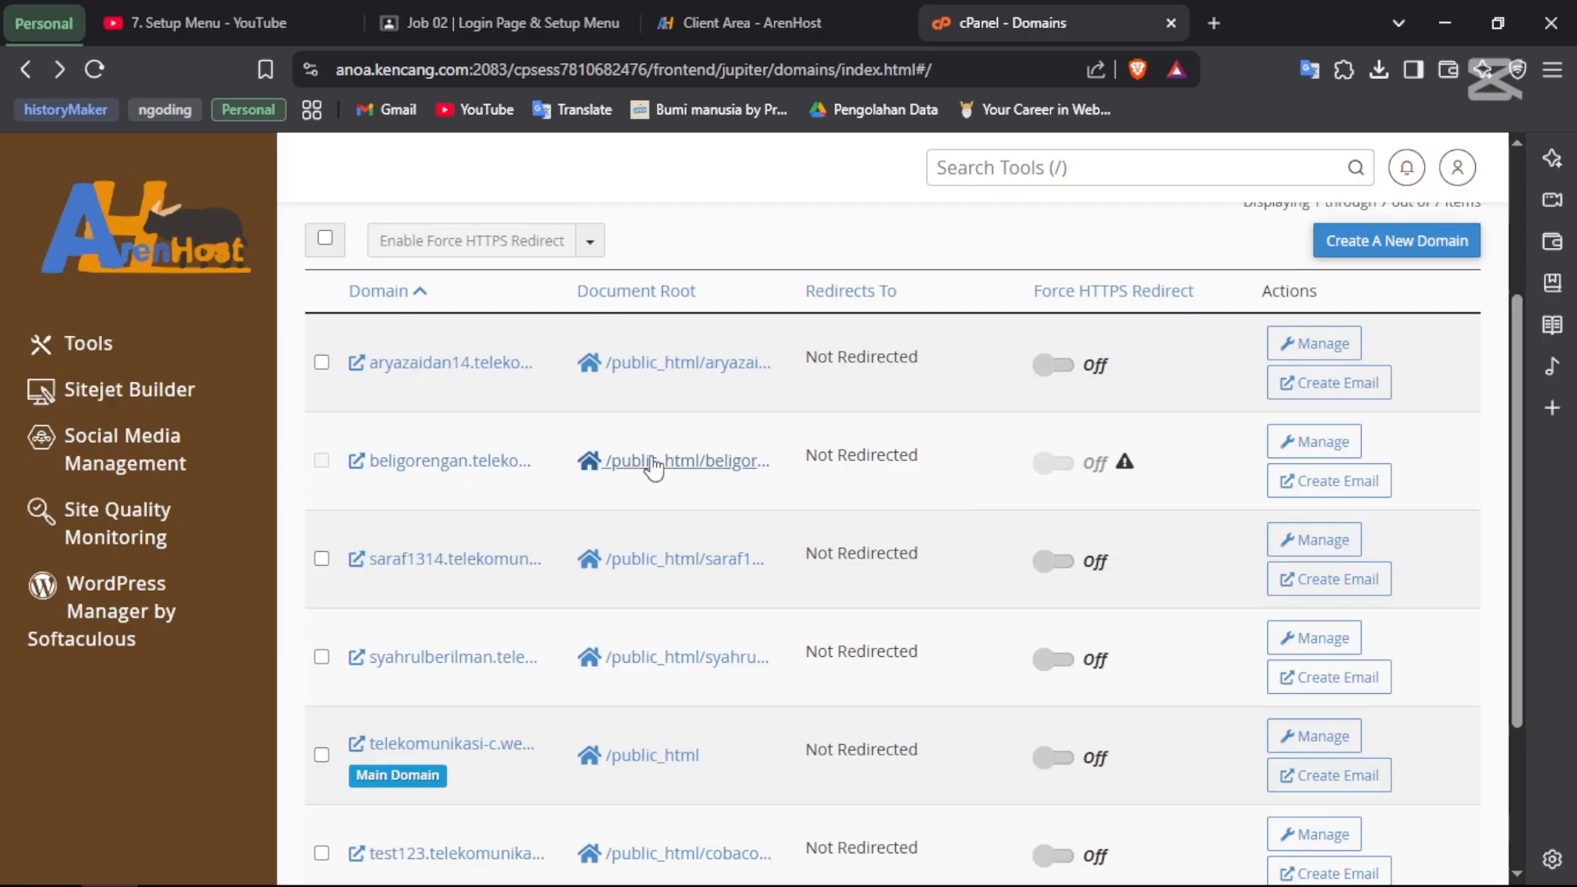
click(404, 462)
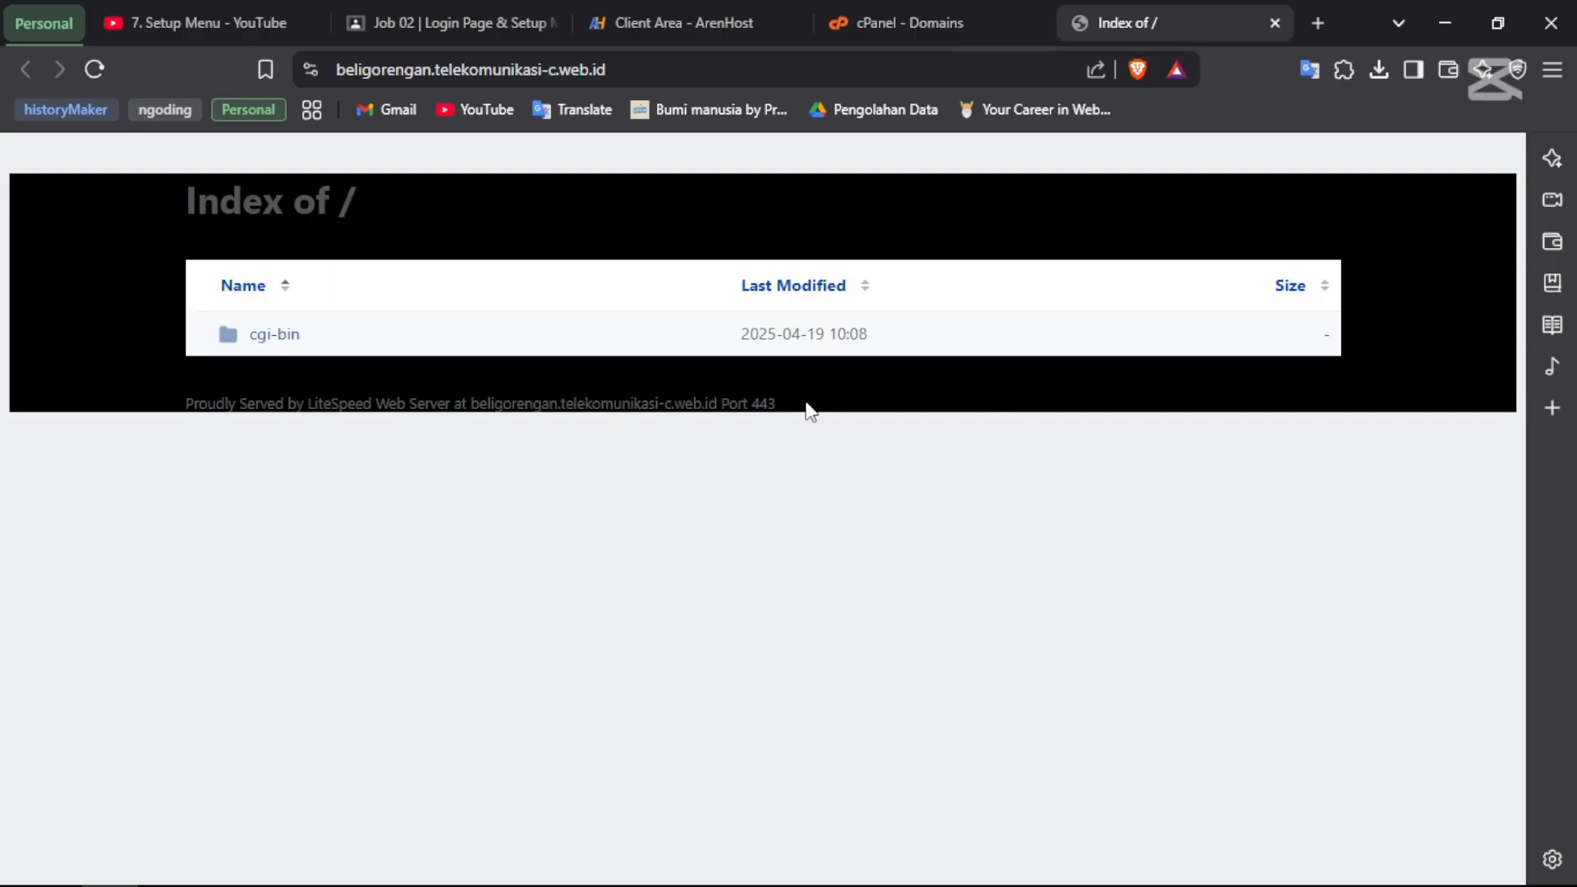
- Check the Index of / page lists only cgi-bin, then return to the cPanel Domains tab
drag(795, 408, 450, 398)
click(556, 539)
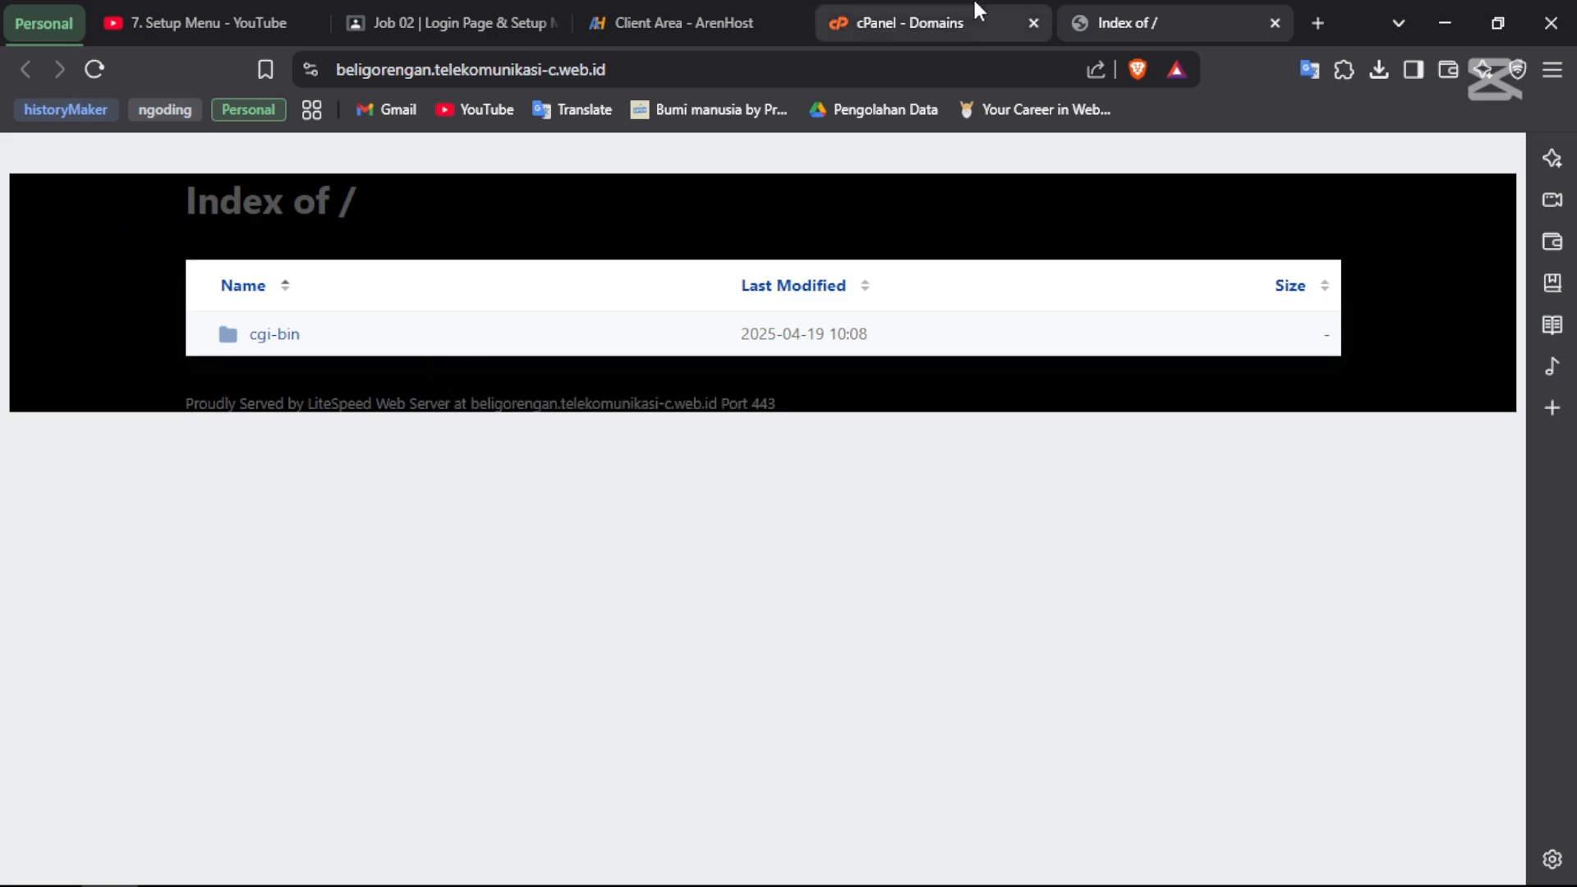
click(942, 14)
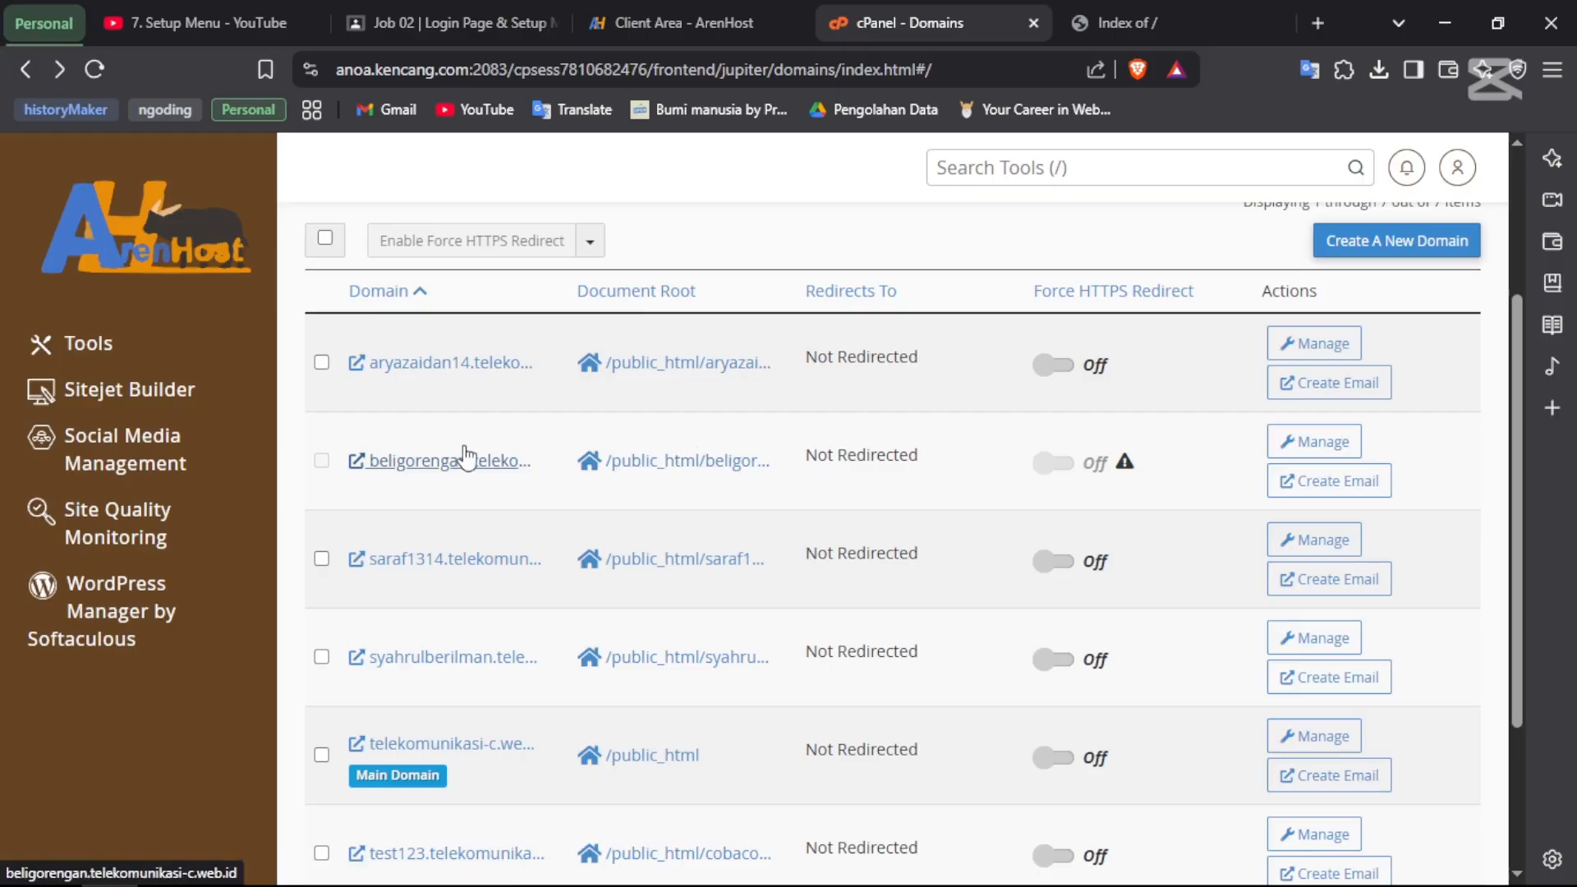
- Open the beligorengan document root in File Manager, then launch File Explorer with Win+E
click(708, 464)
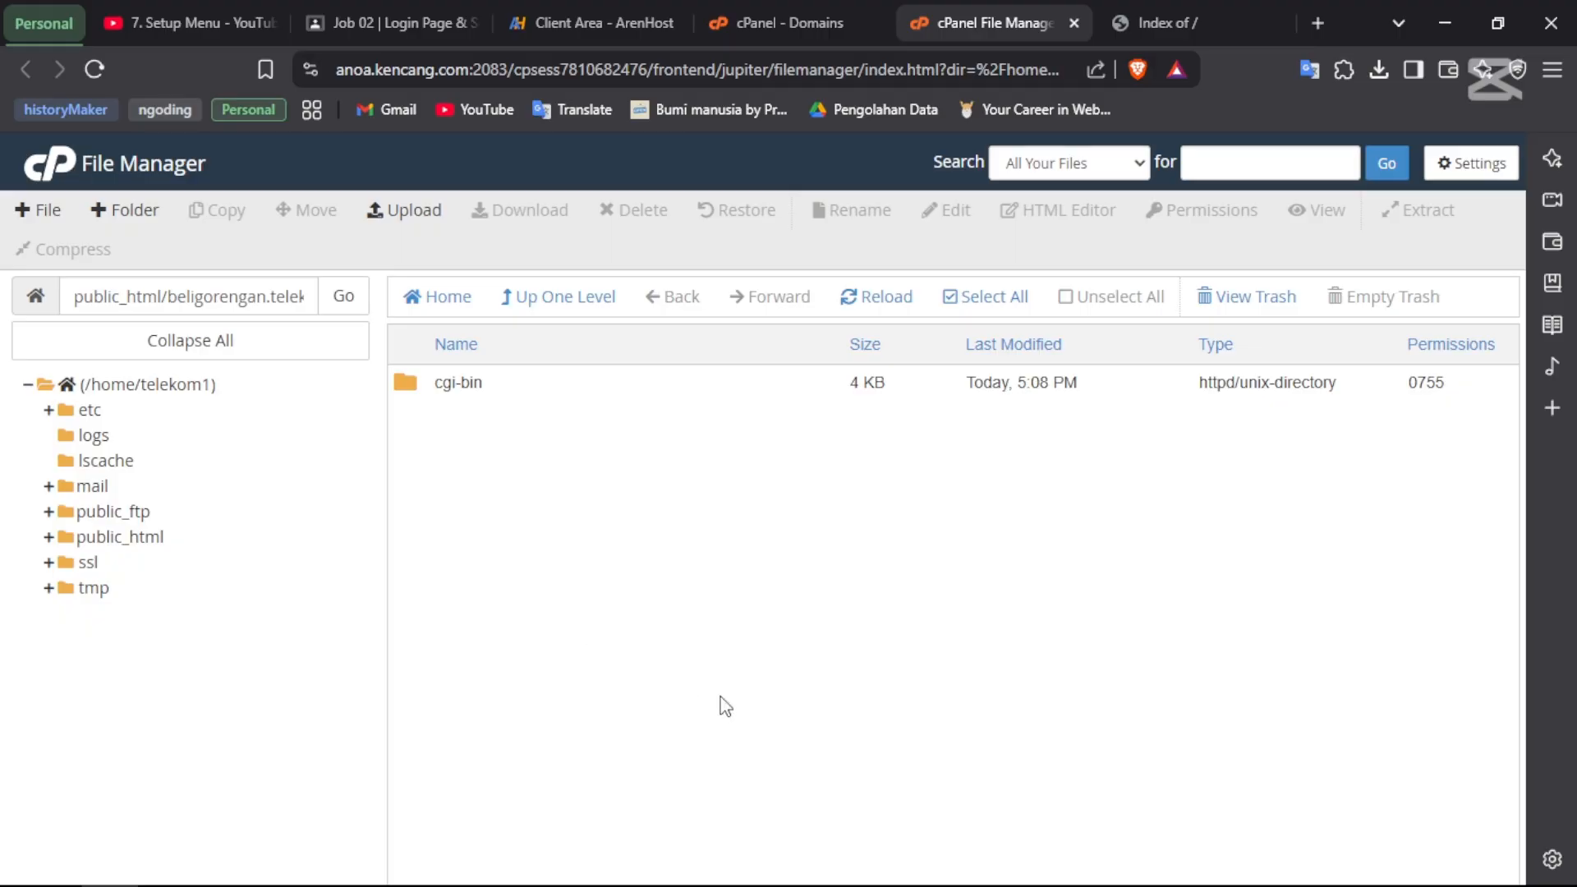
key(super+e)
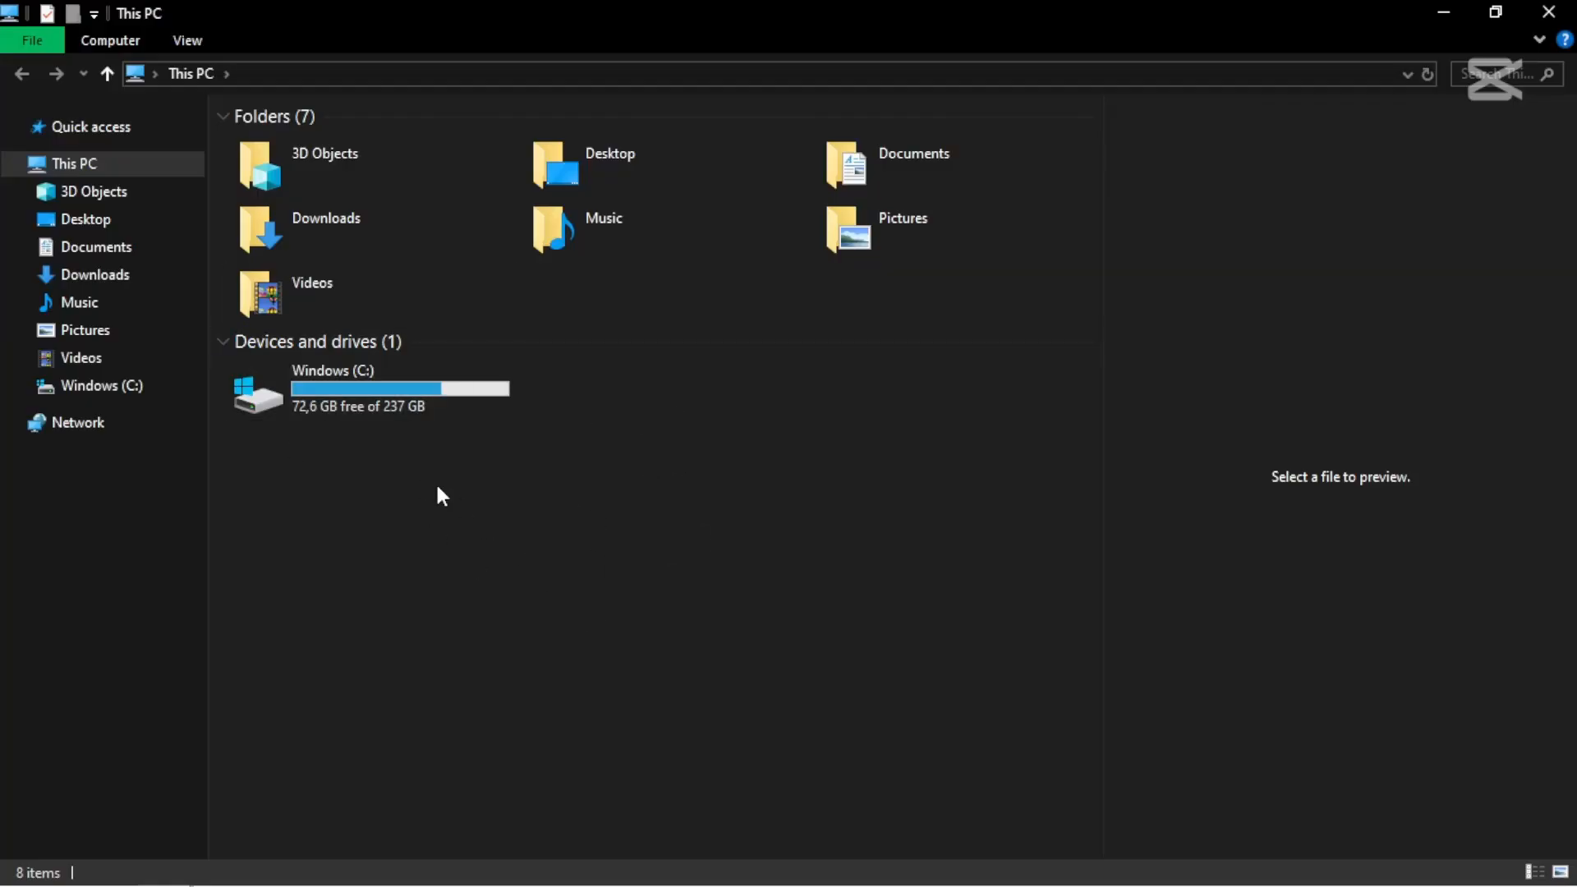
- Browse C:\xampp\htdocs and select the air2024 folder there
double_click(352, 400)
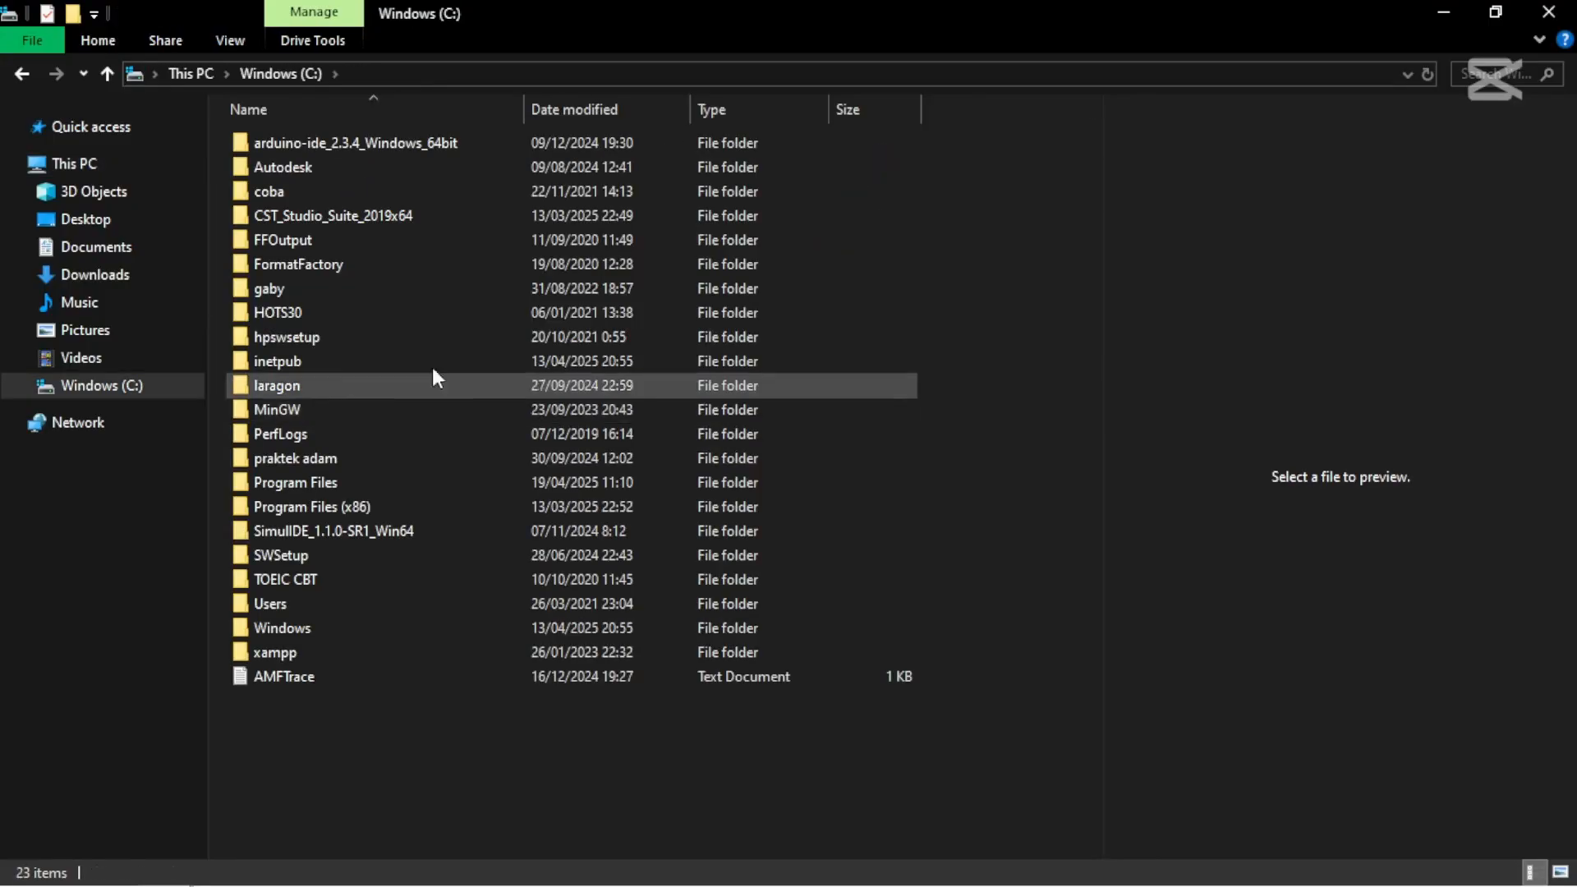
click(337, 355)
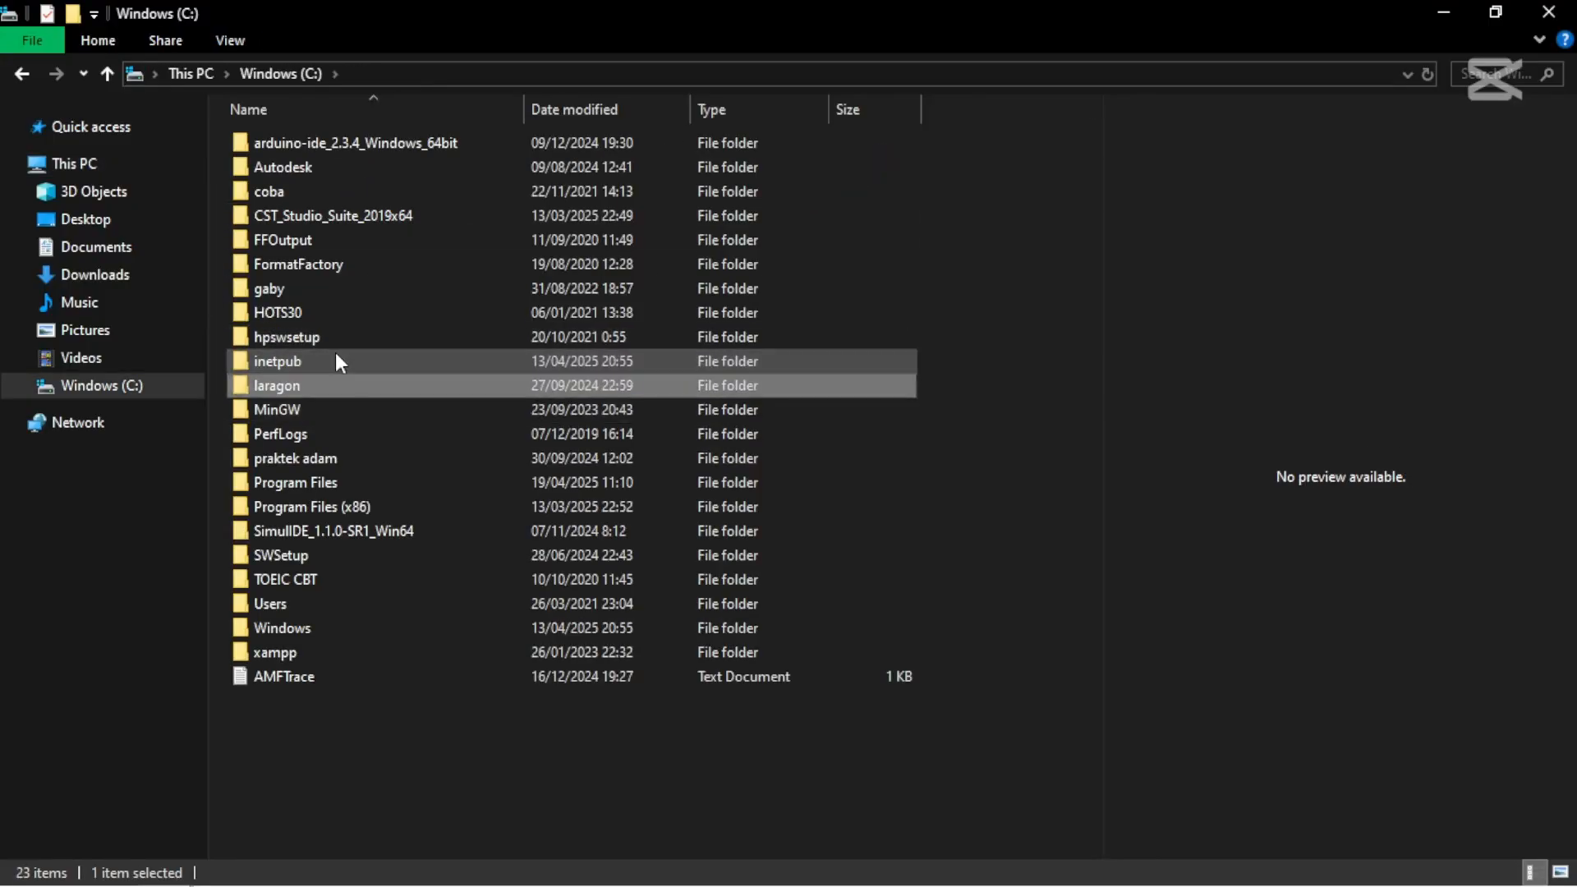
key(x)
key(Return)
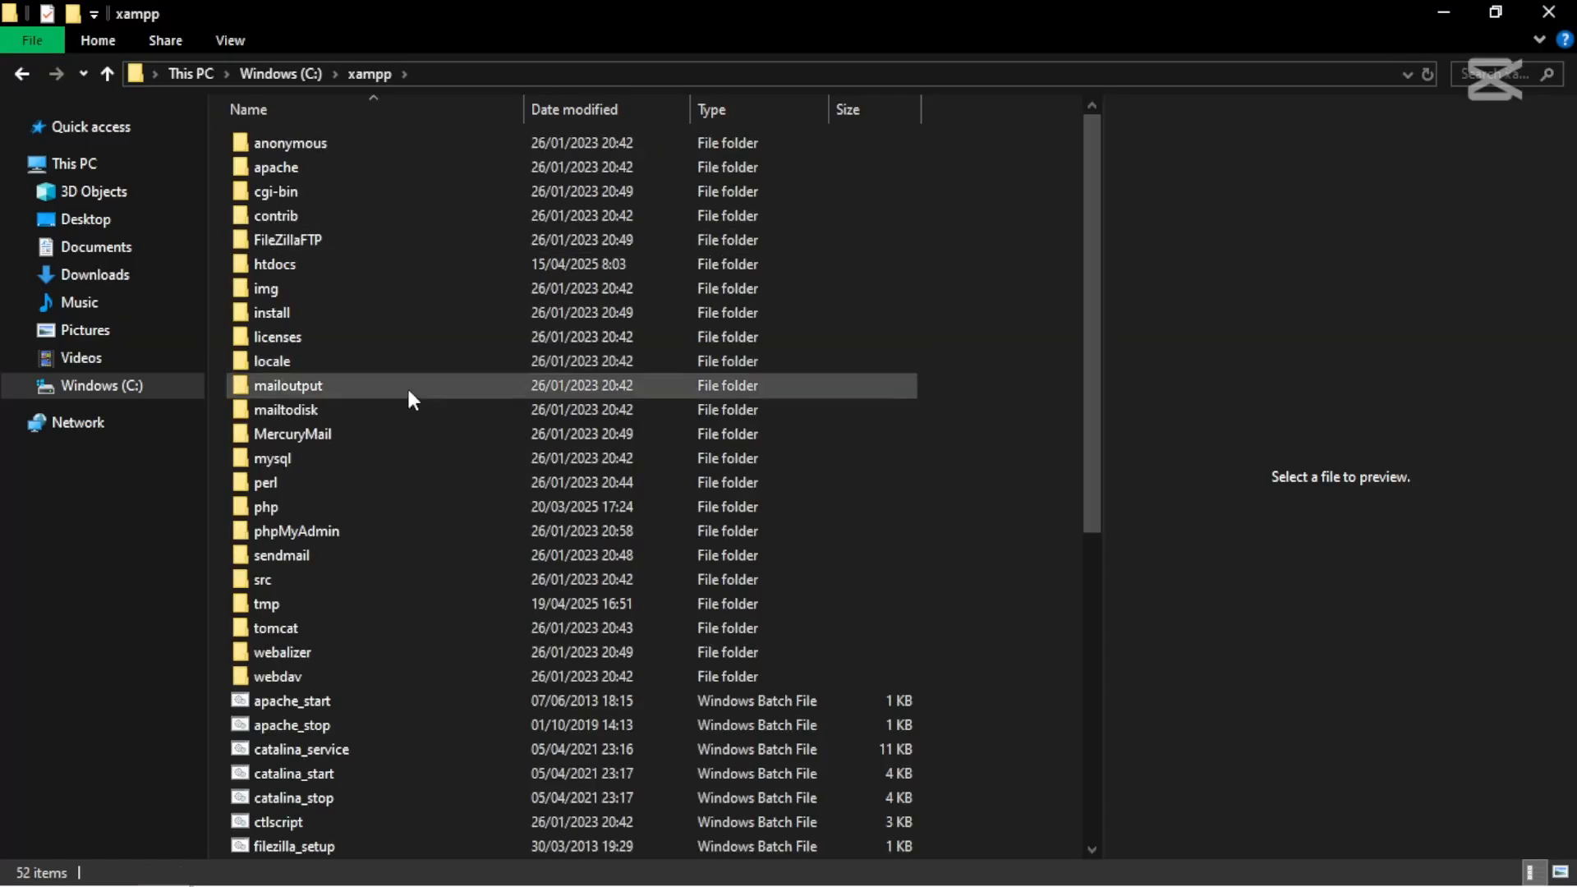
key(h)
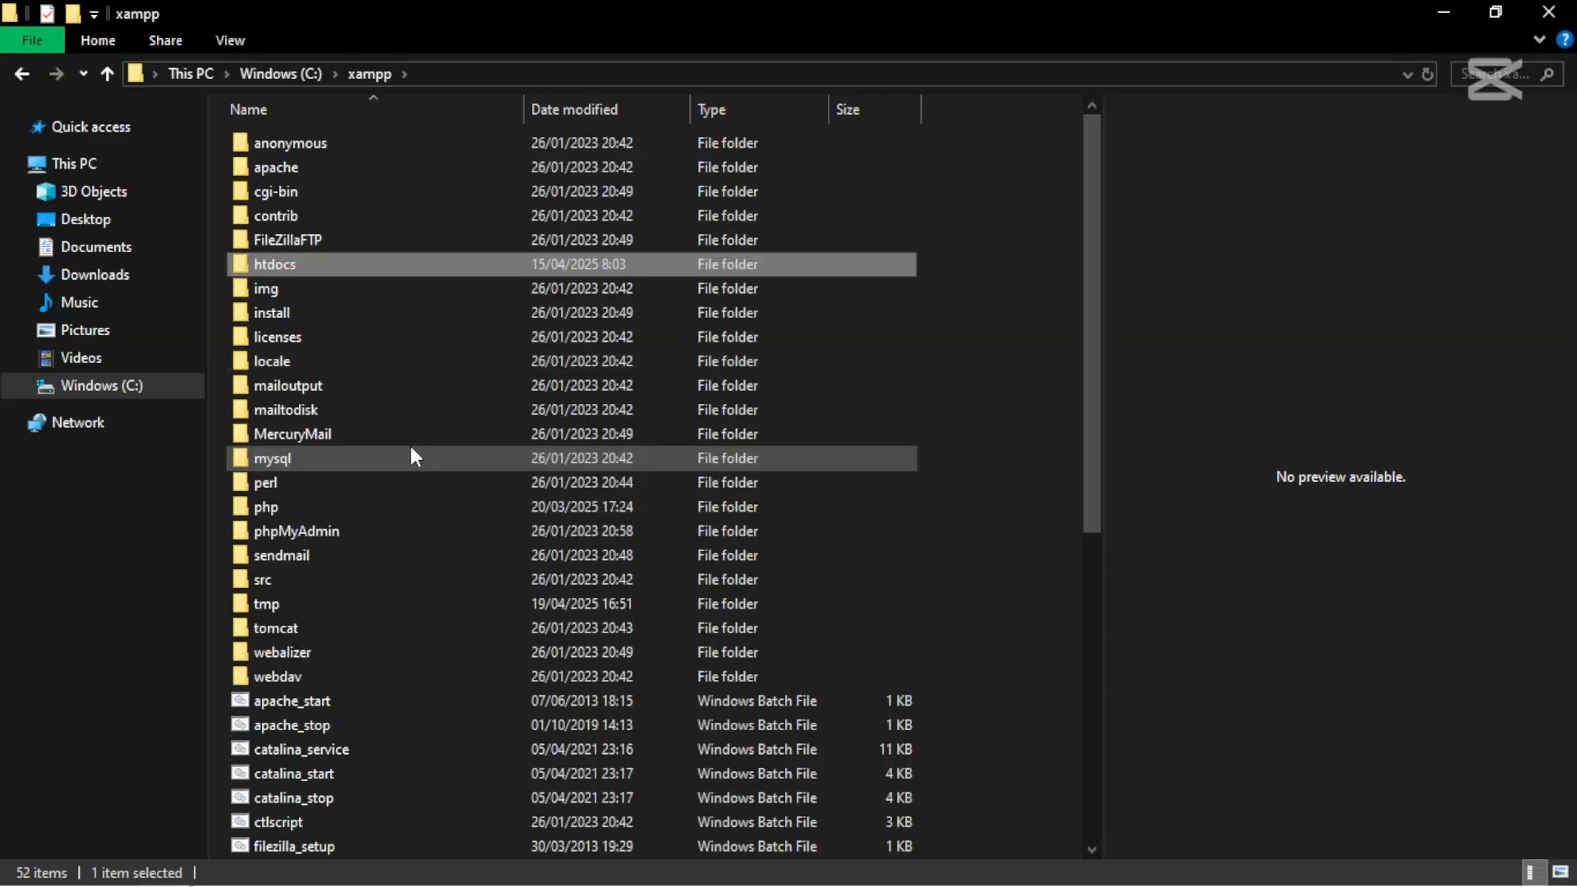
key(Return)
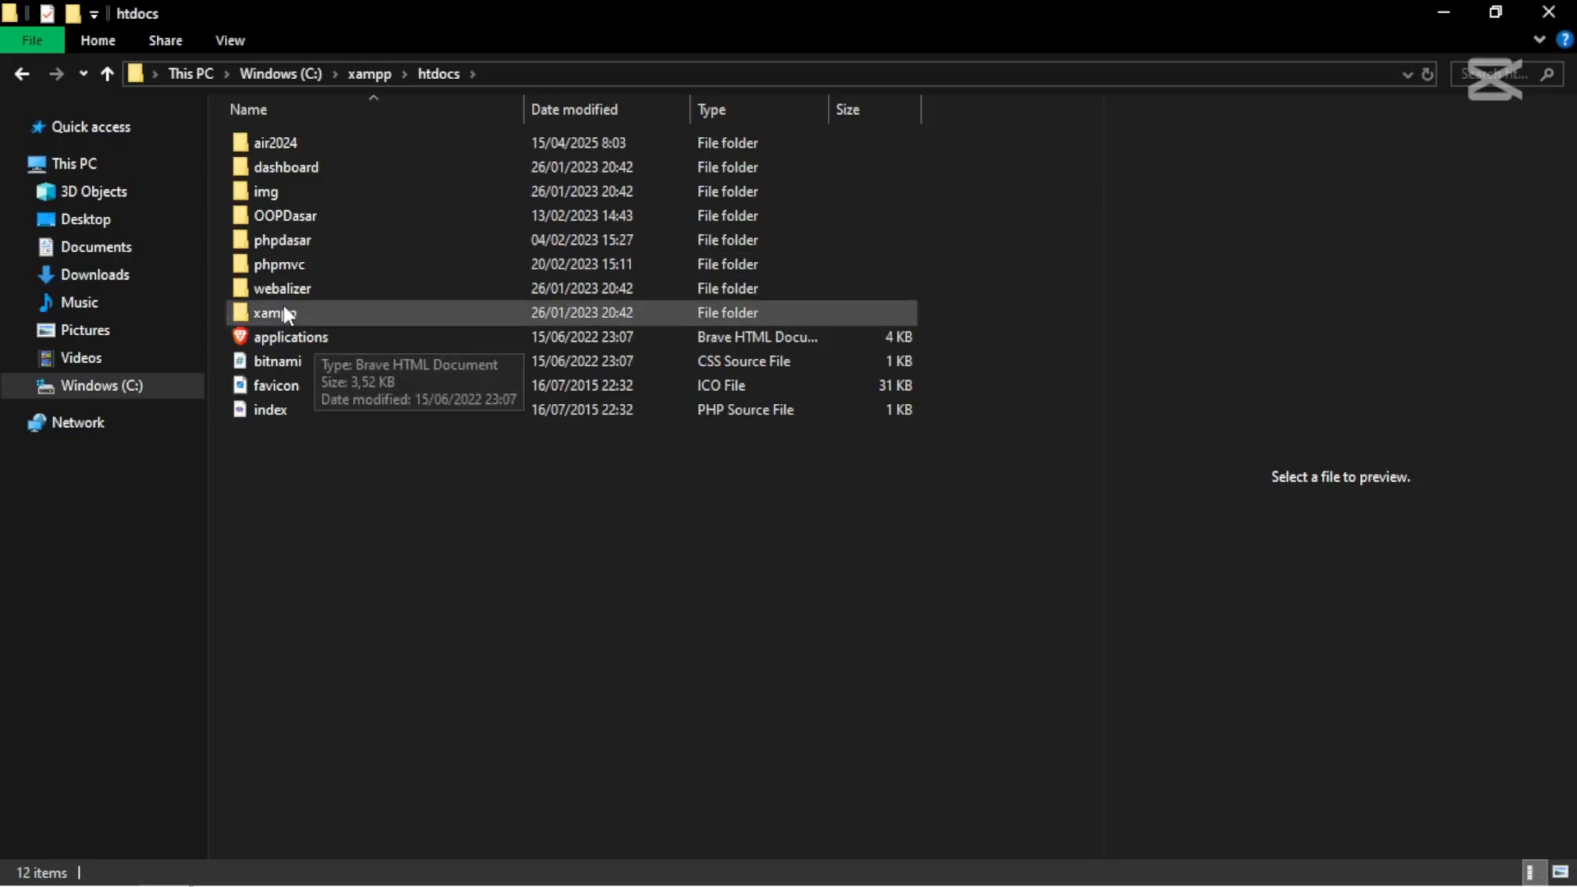
click(273, 149)
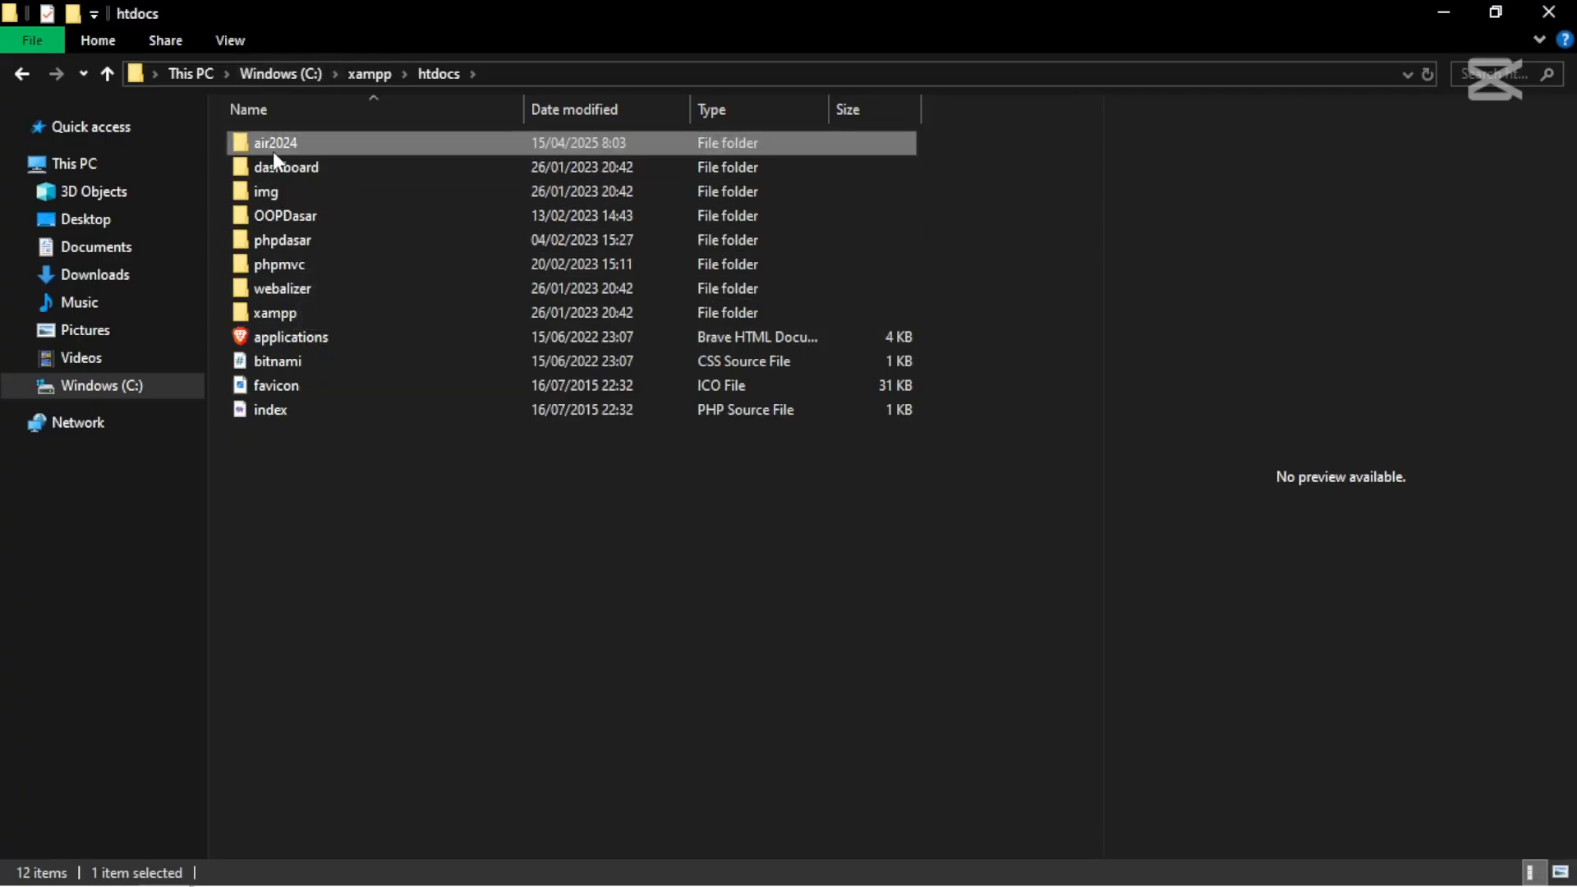
- Go to C:\laragon\www and select the air2024 project folder
click(285, 73)
key(l)
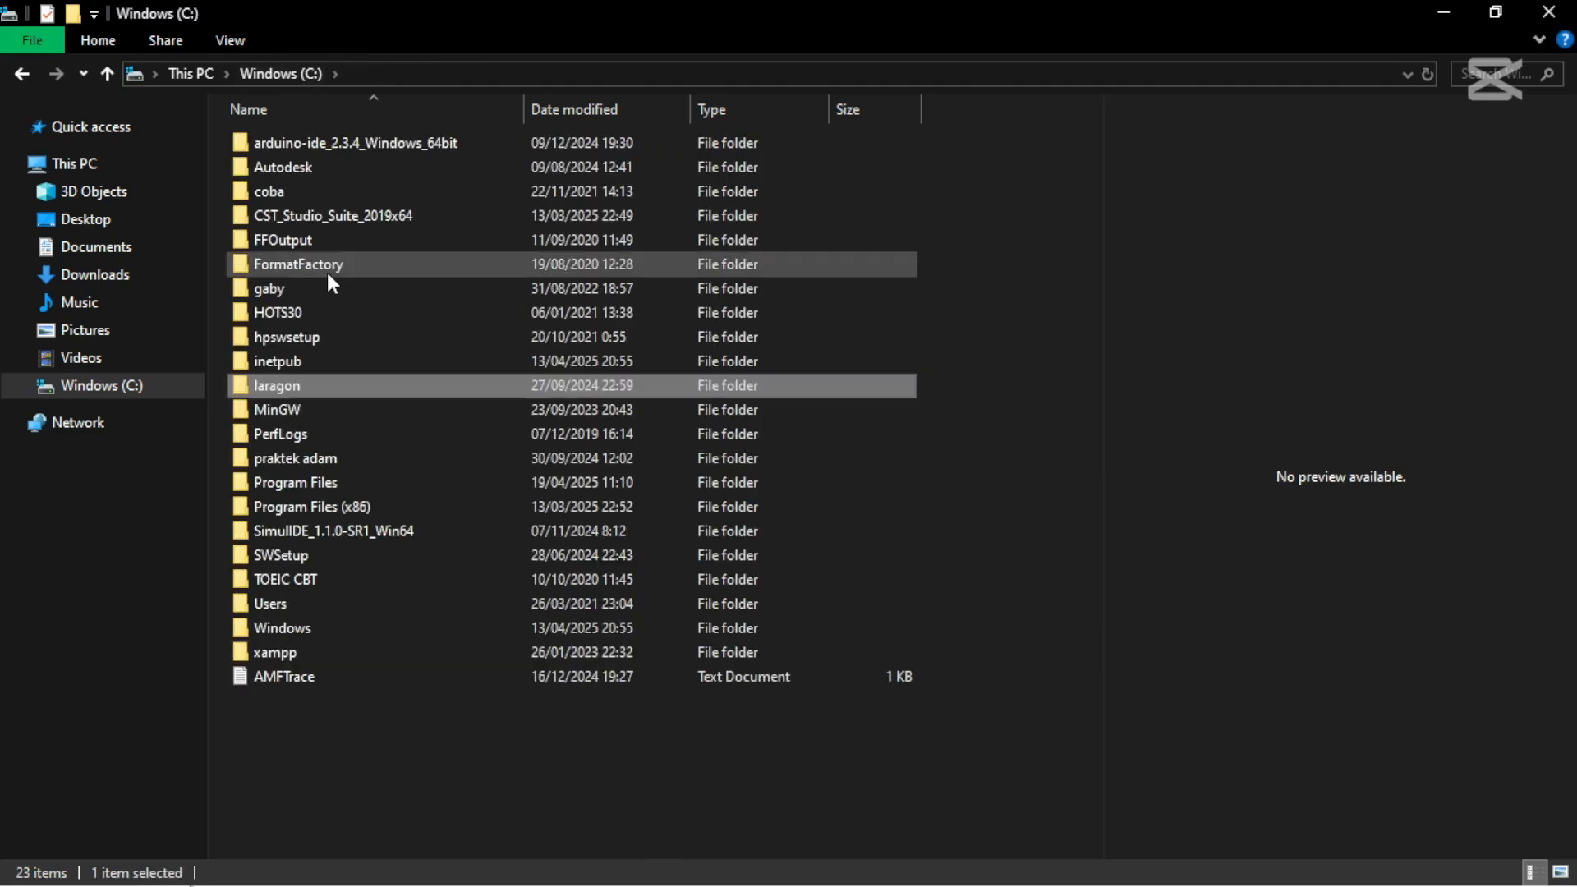
key(Return)
double_click(282, 191)
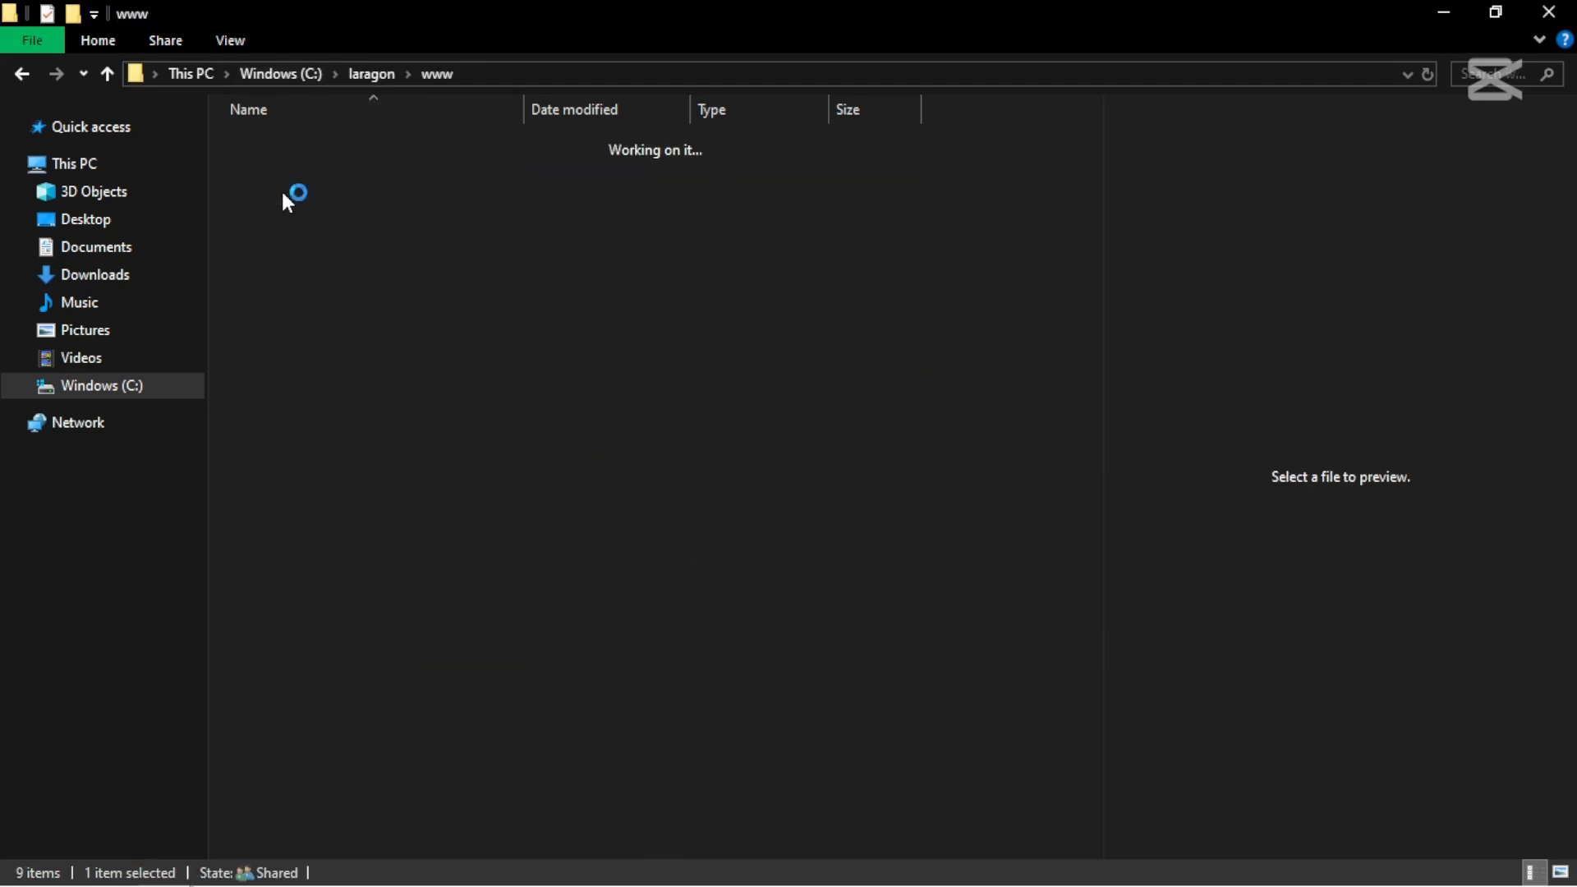
click(270, 166)
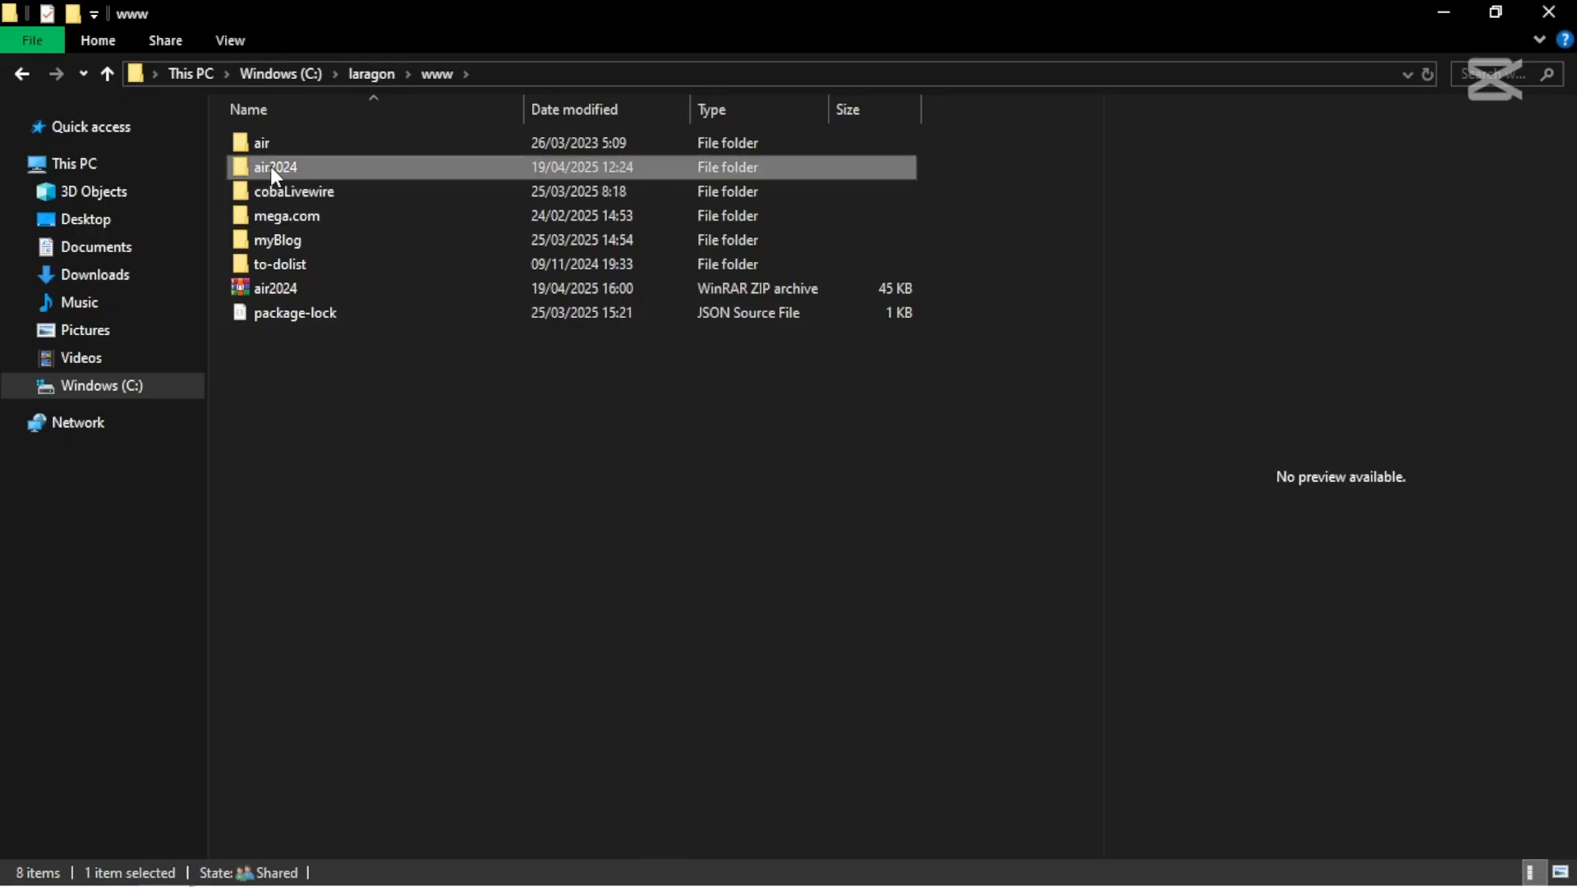
click(336, 433)
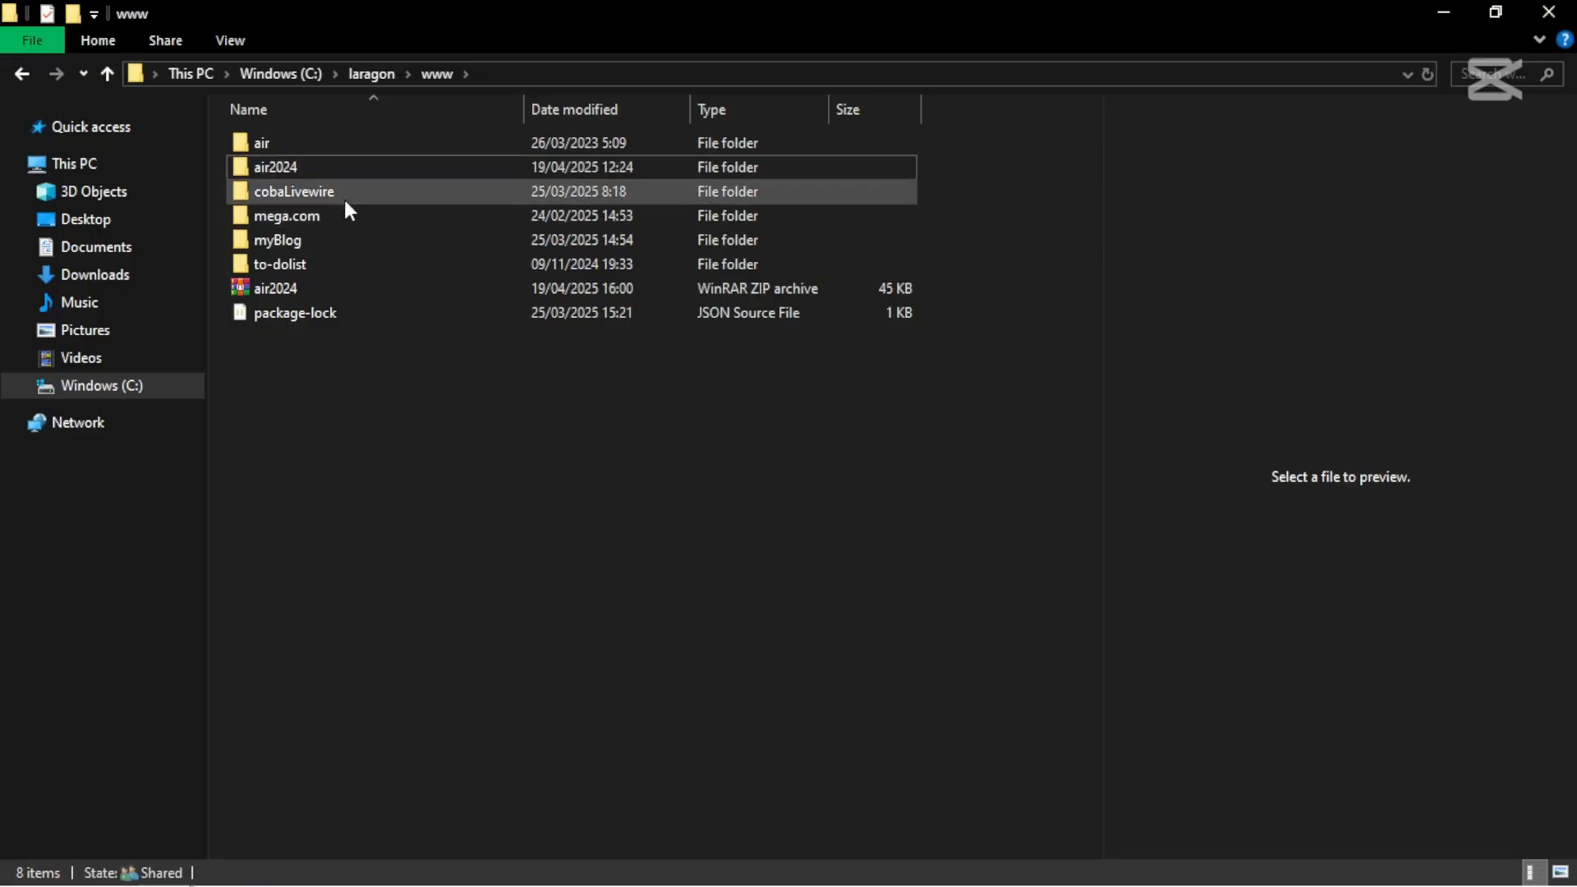
click(318, 165)
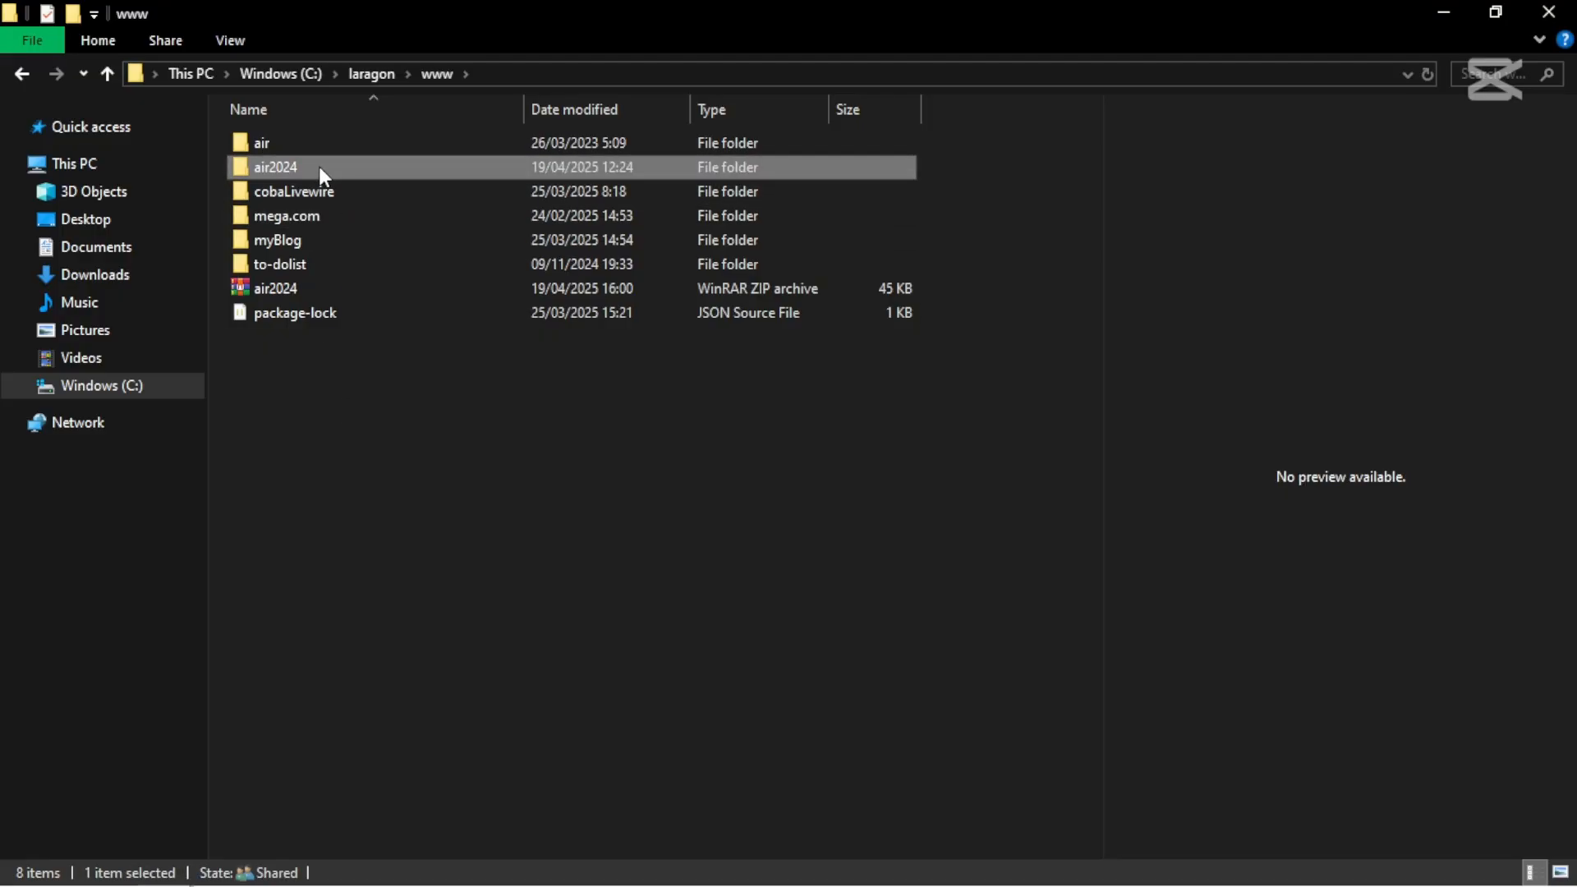
right_click(319, 166)
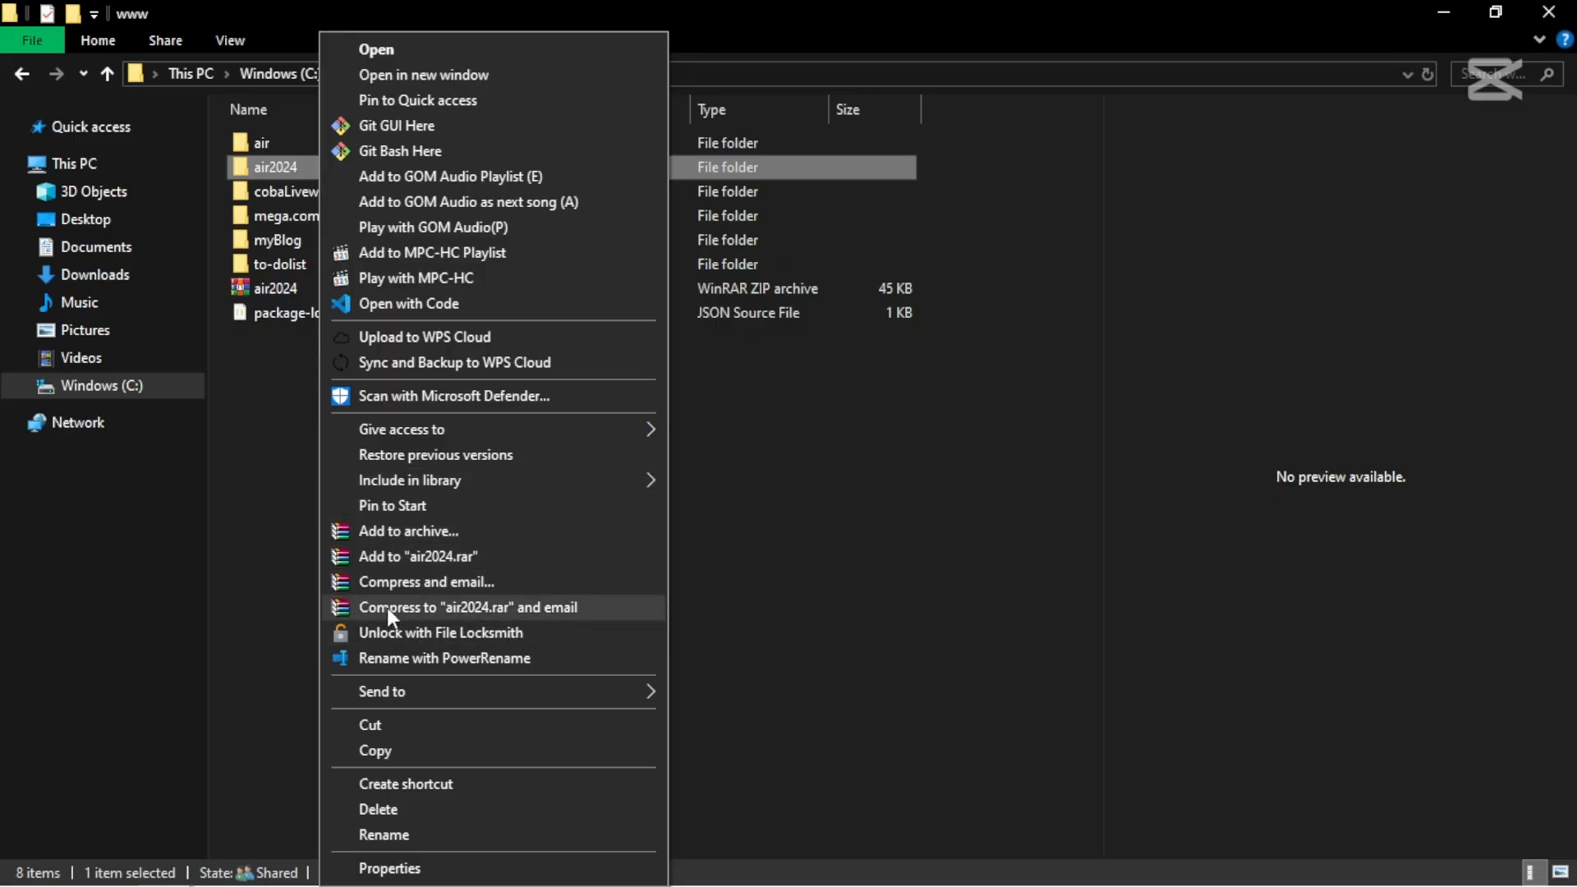
click(378, 534)
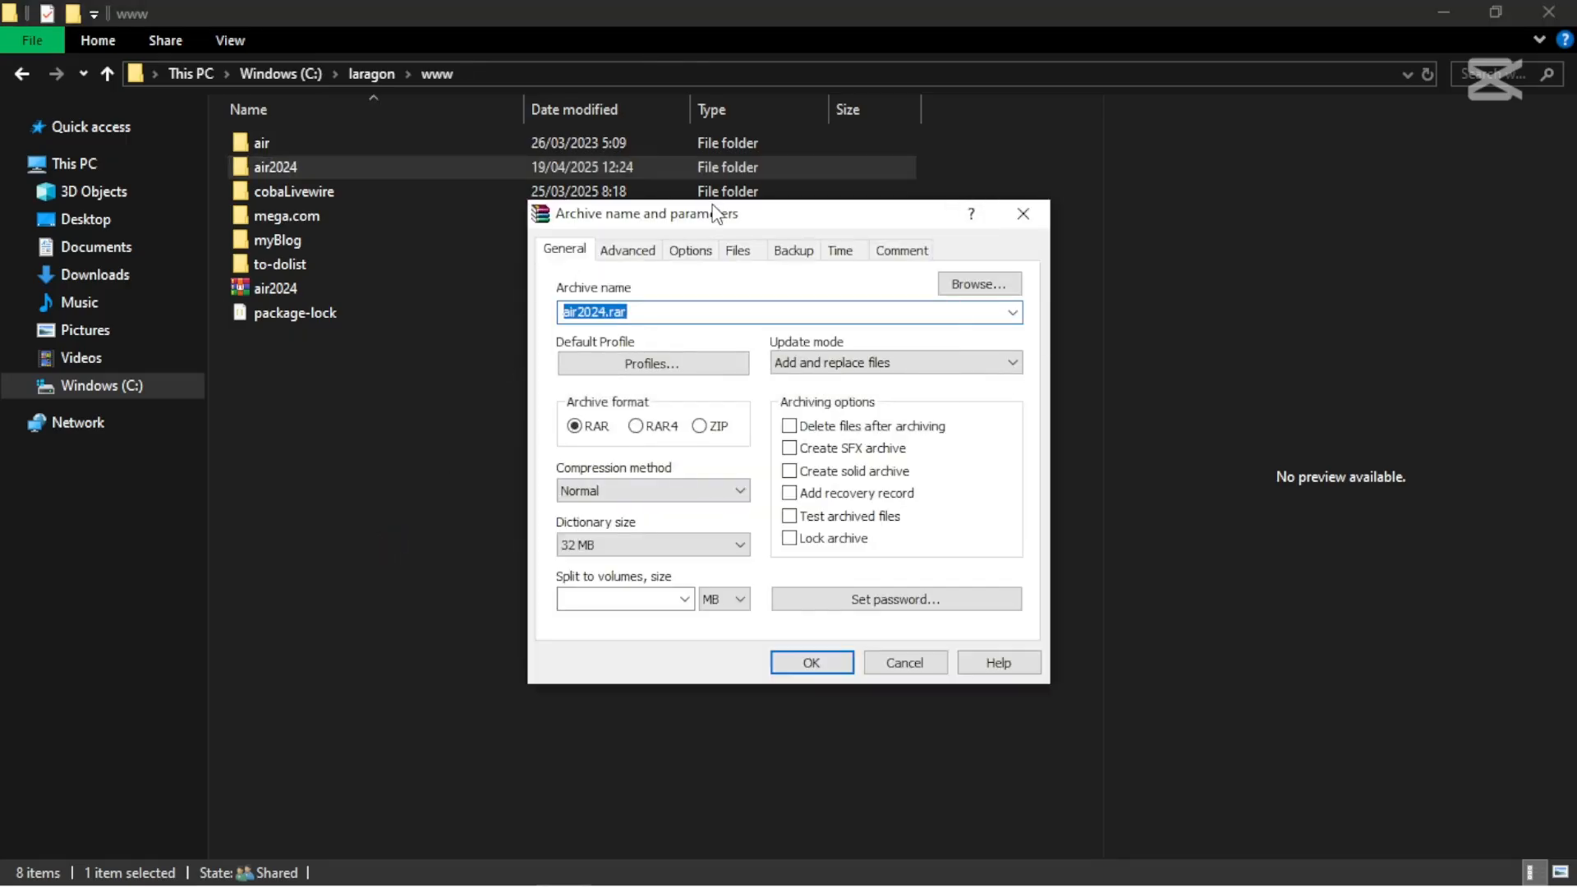
drag(716, 217, 660, 133)
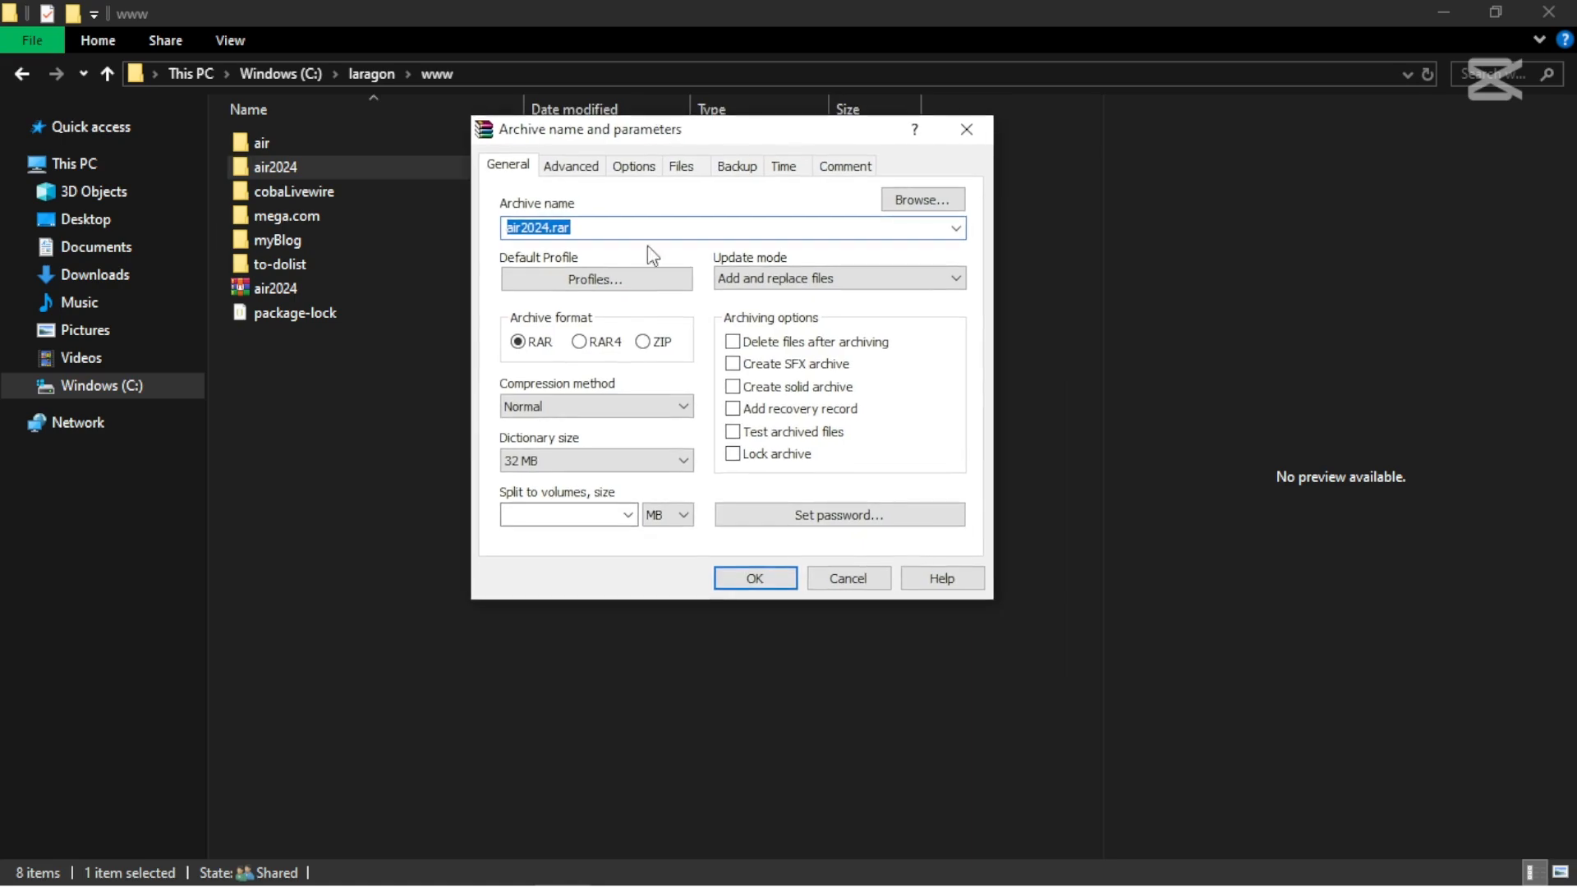
click(644, 343)
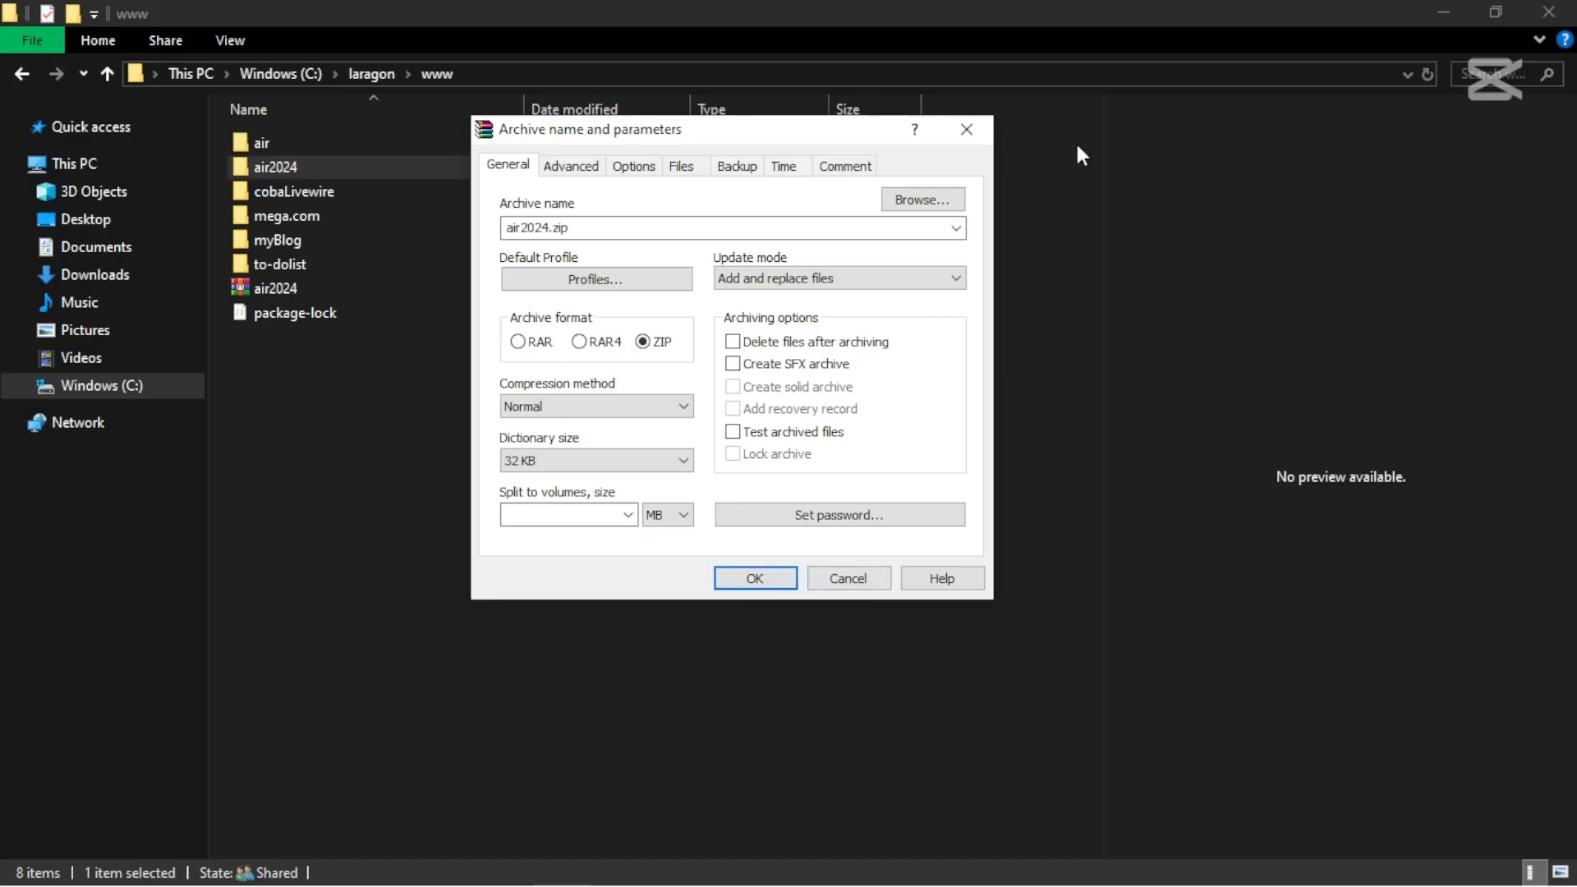
click(969, 128)
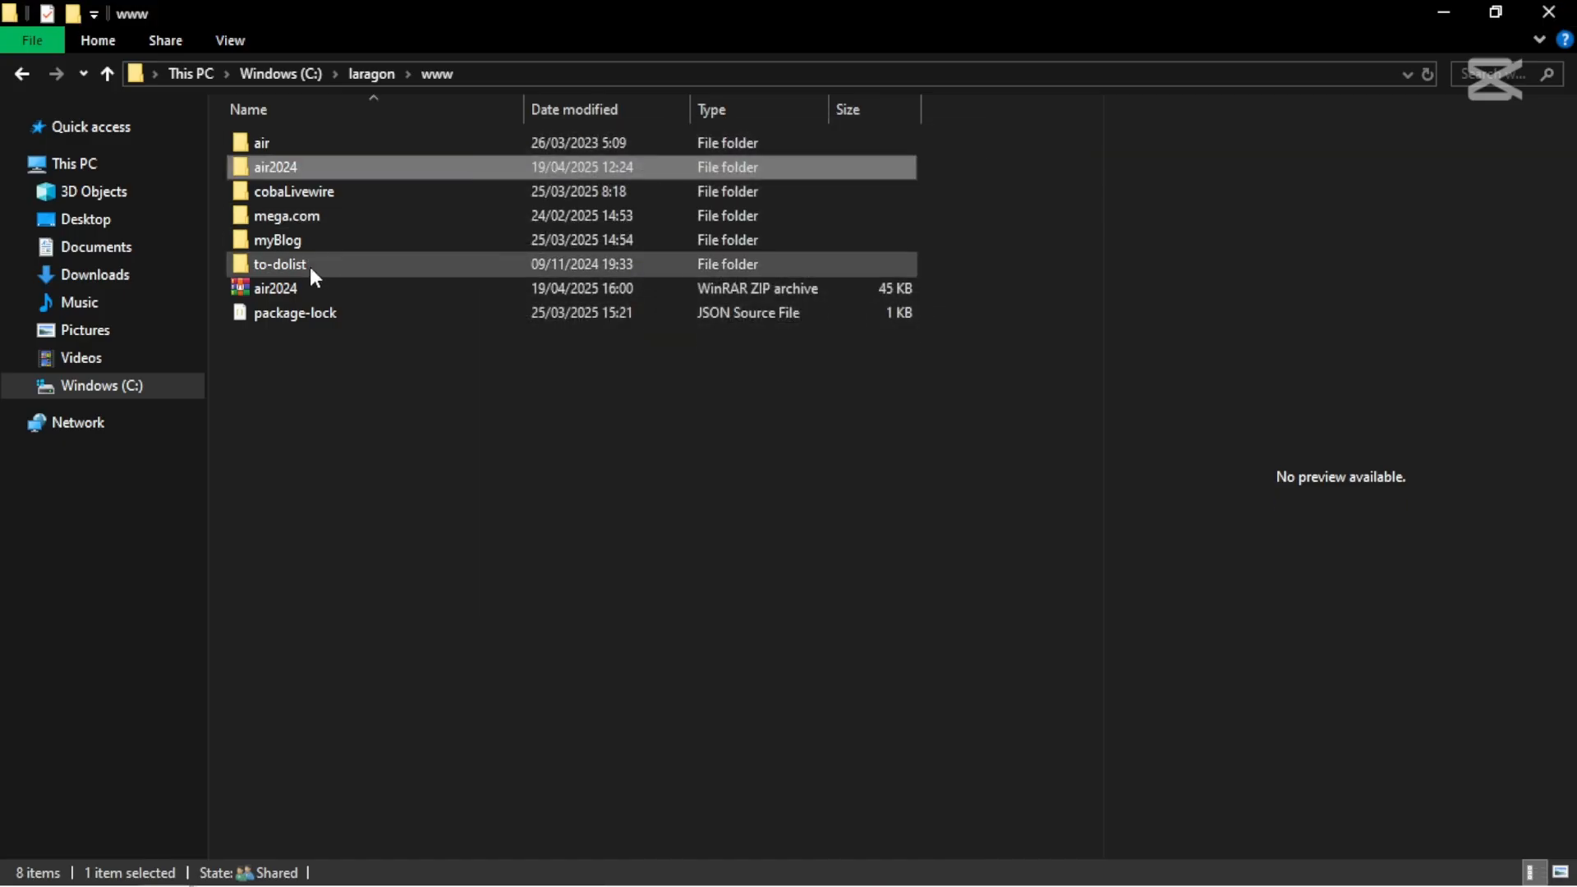
- Upload air2024.zip (44.41 KB) from the laragon www folder into the beligorengan folder
click(292, 280)
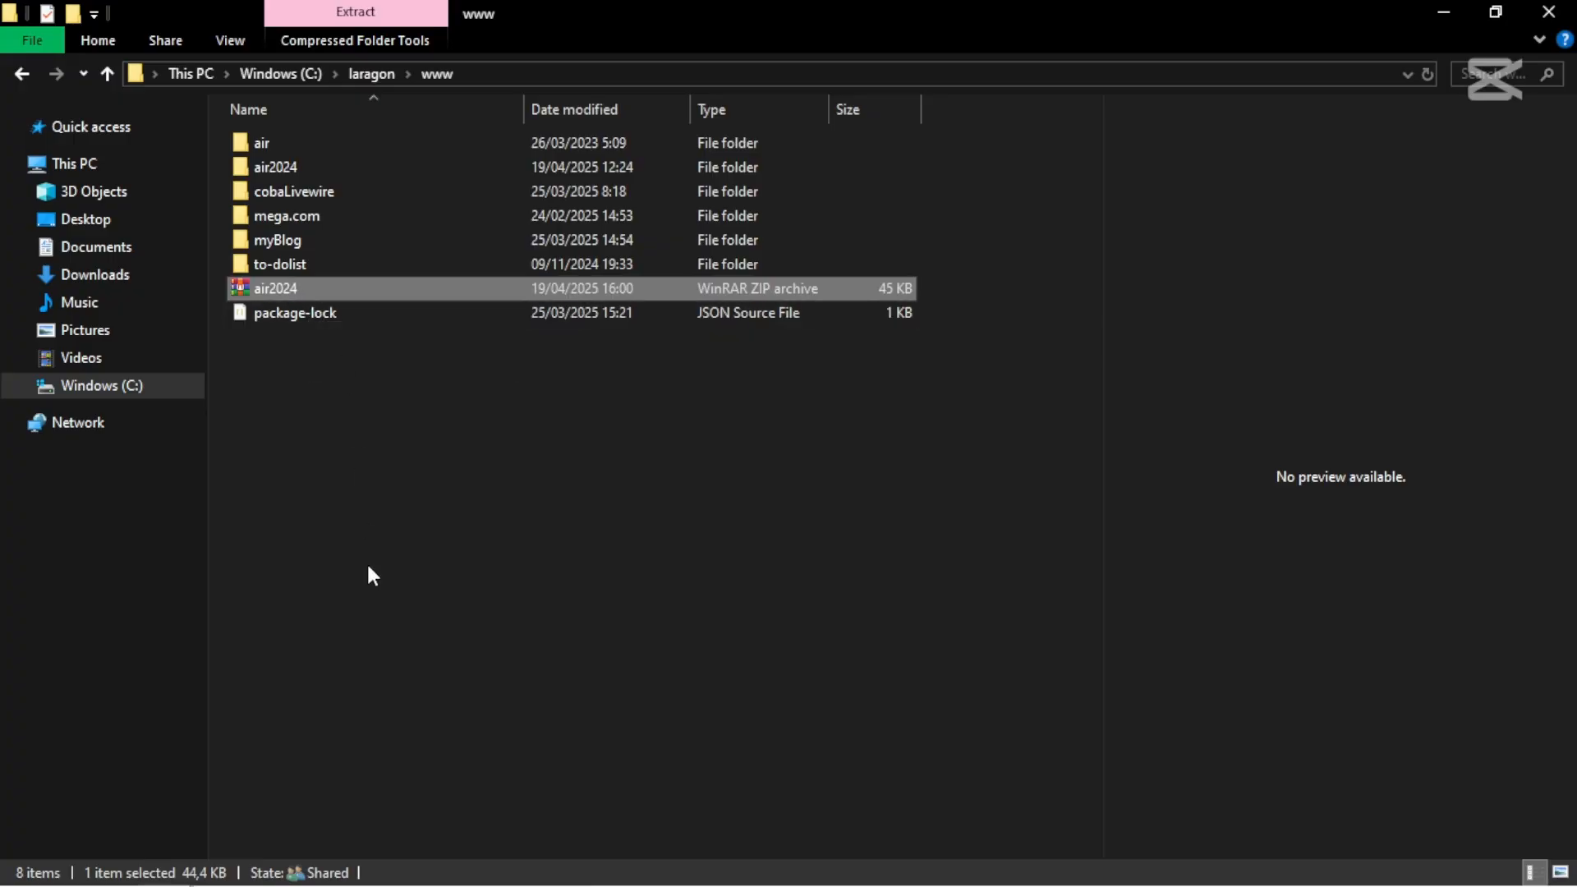
double_click(913, 18)
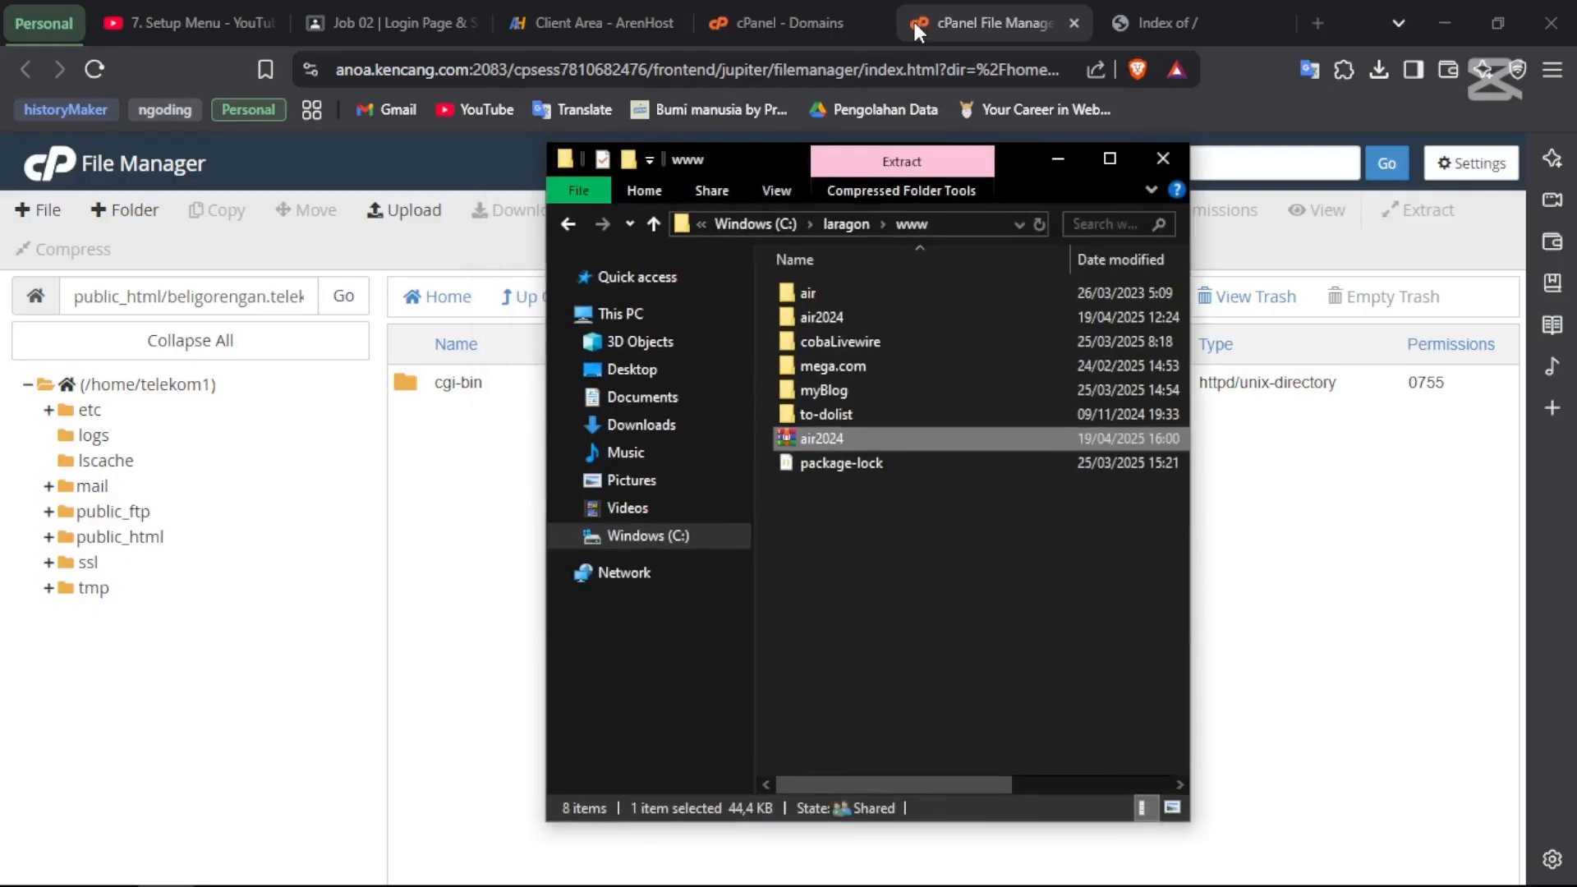
click(428, 598)
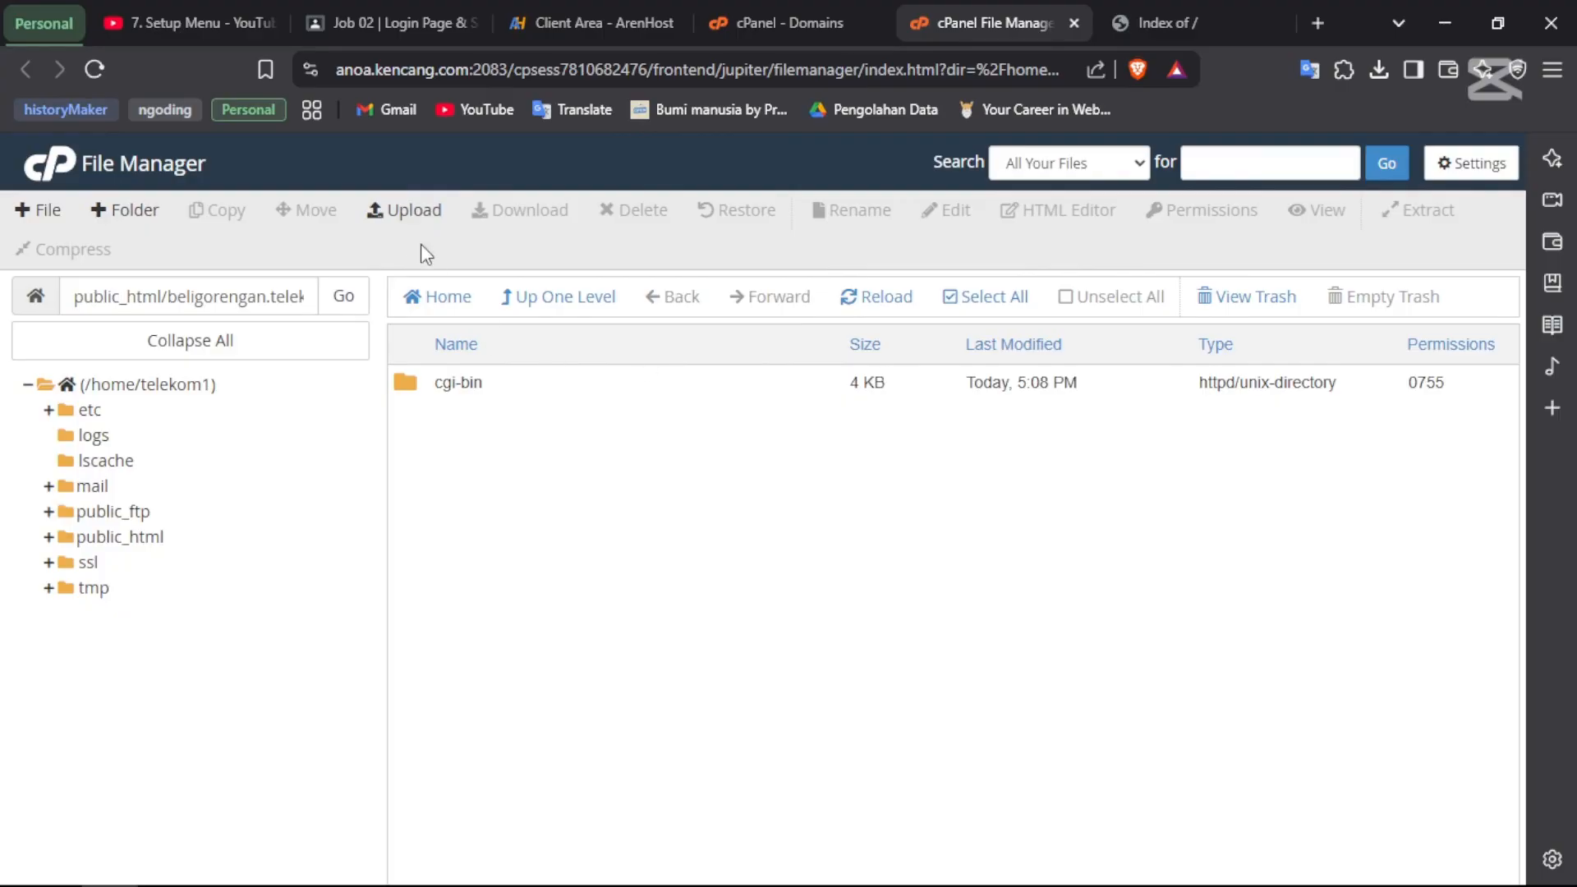
click(400, 214)
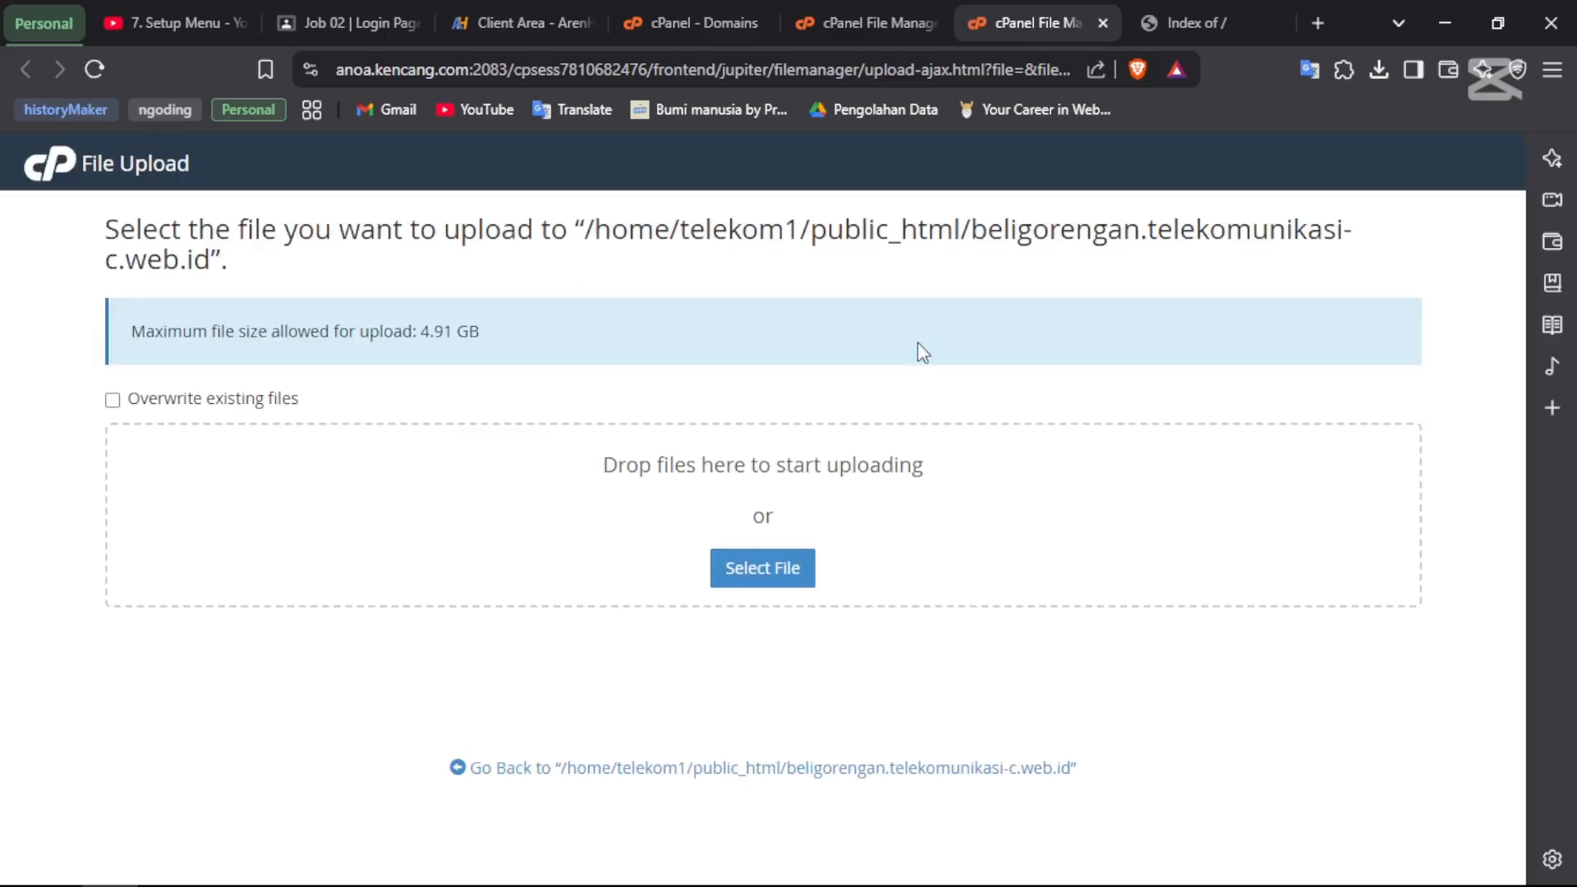
click(772, 573)
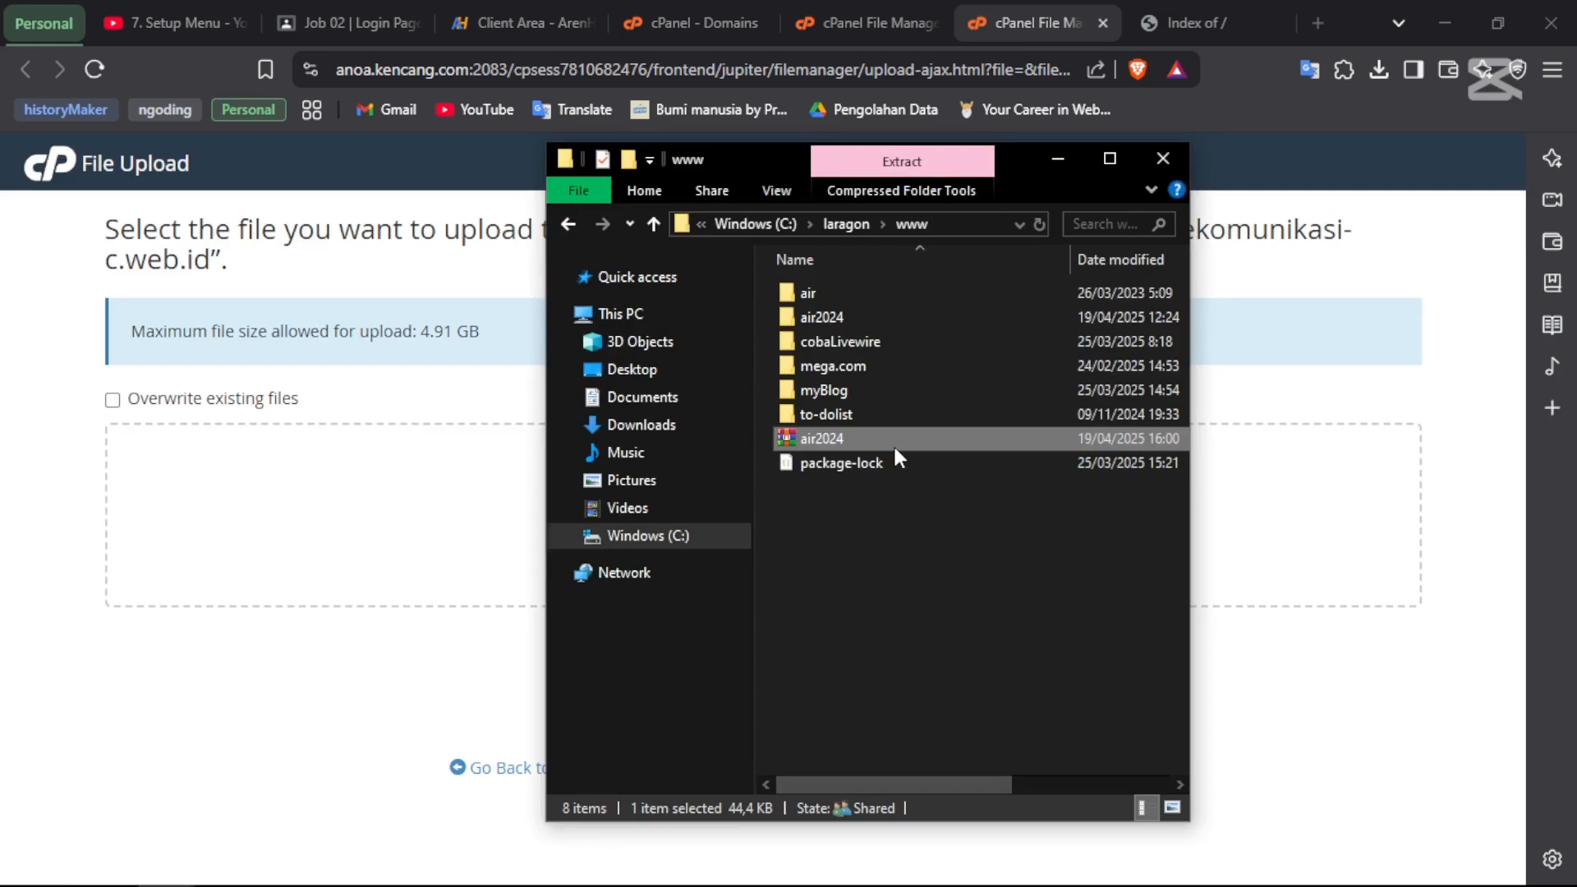
drag(895, 447, 409, 544)
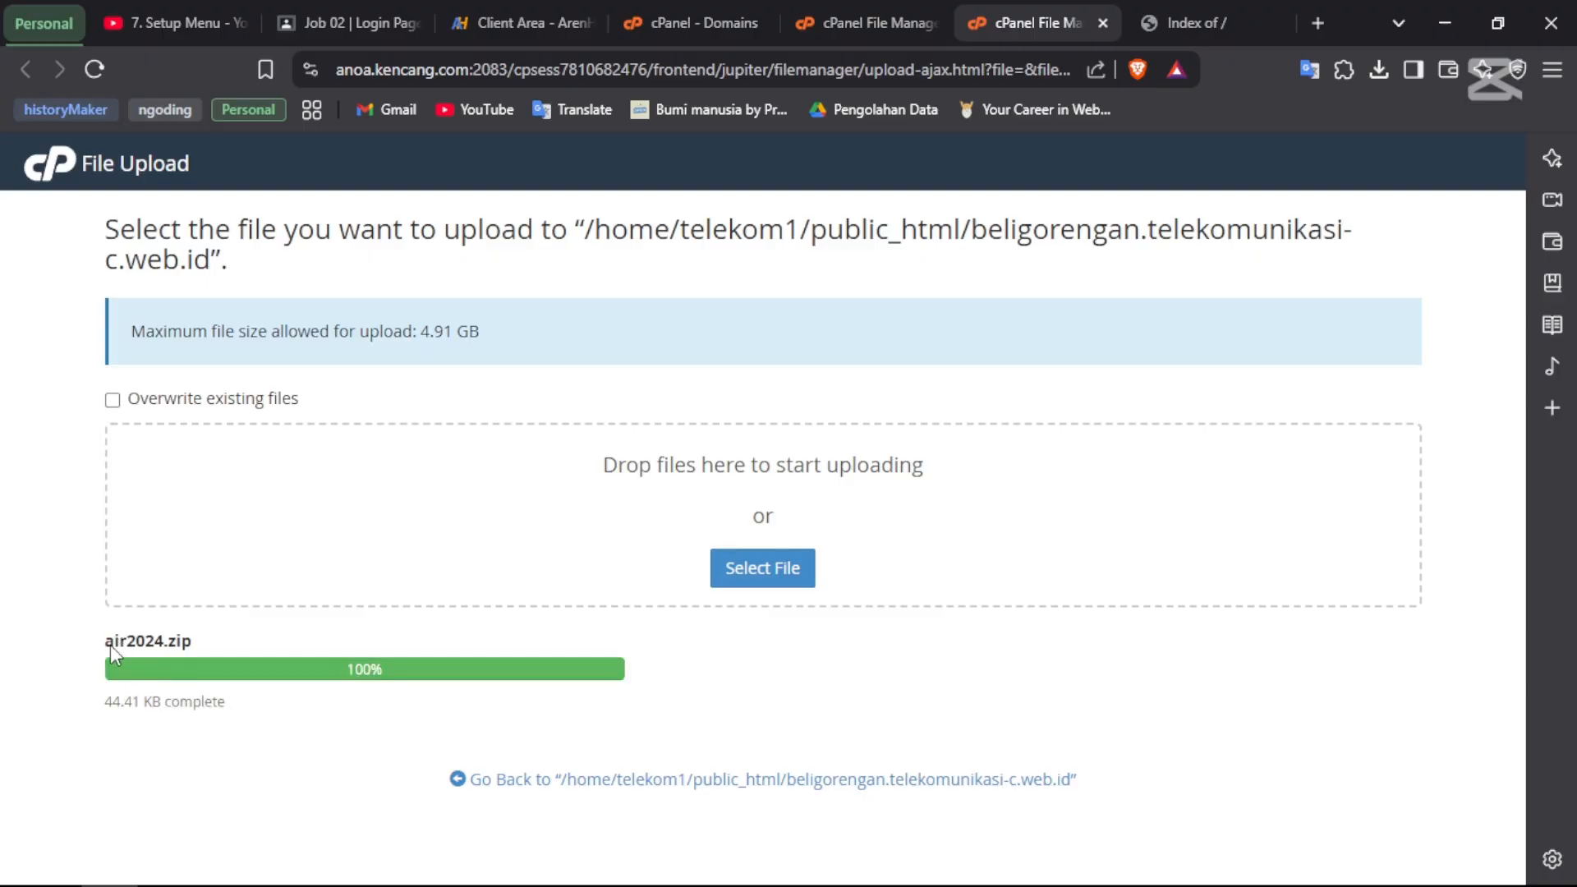
key(ctrl+w)
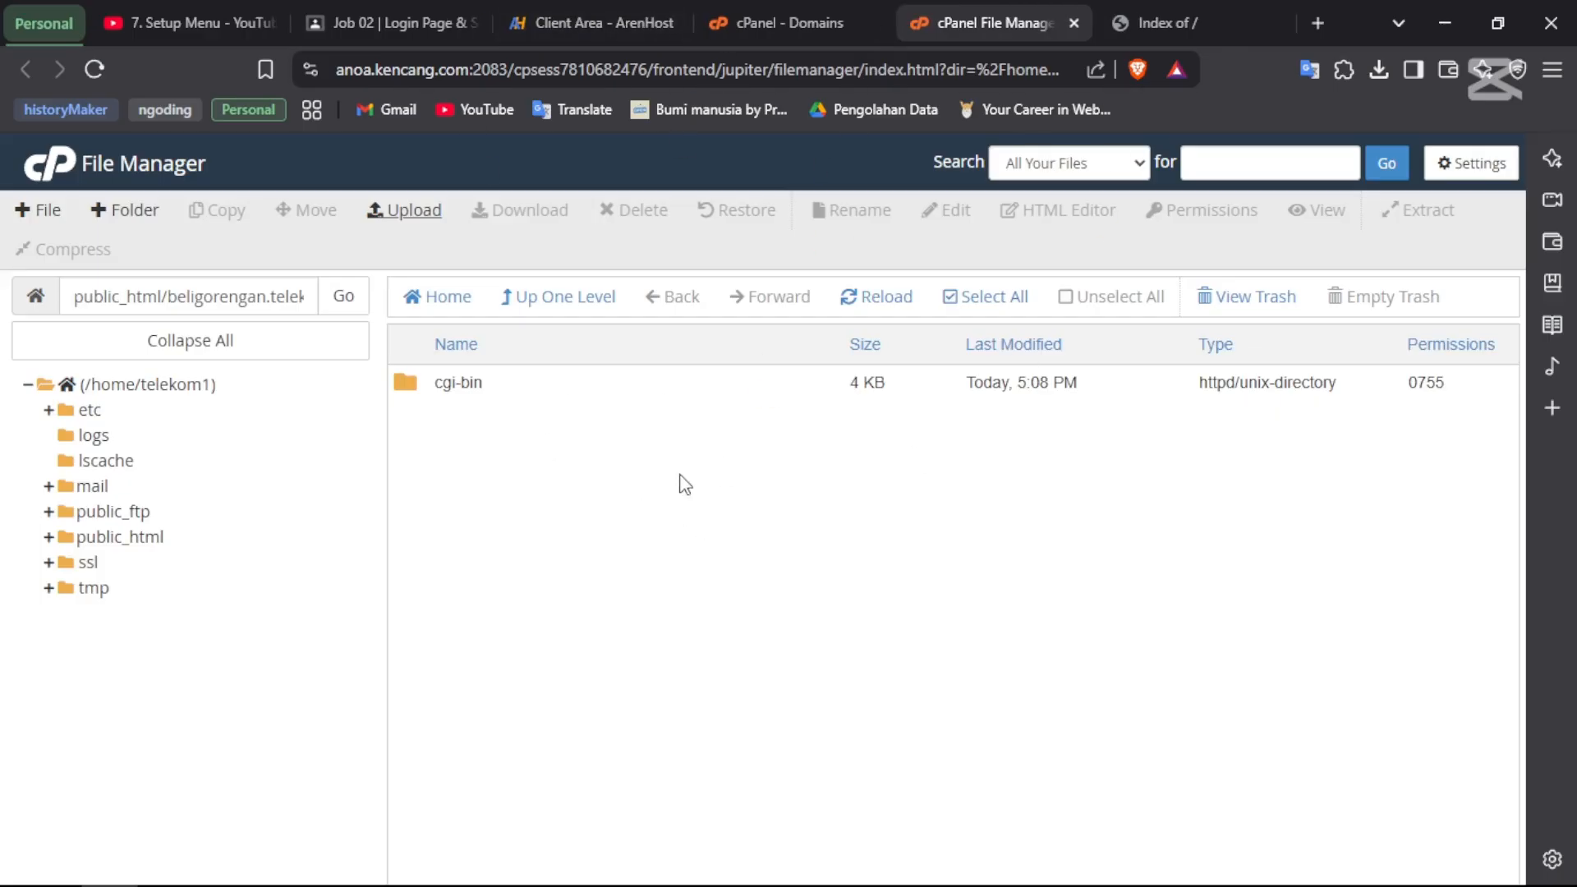
- Extract air2024.zip in place, creating an air2024 folder beside cgi-bin
key(F5)
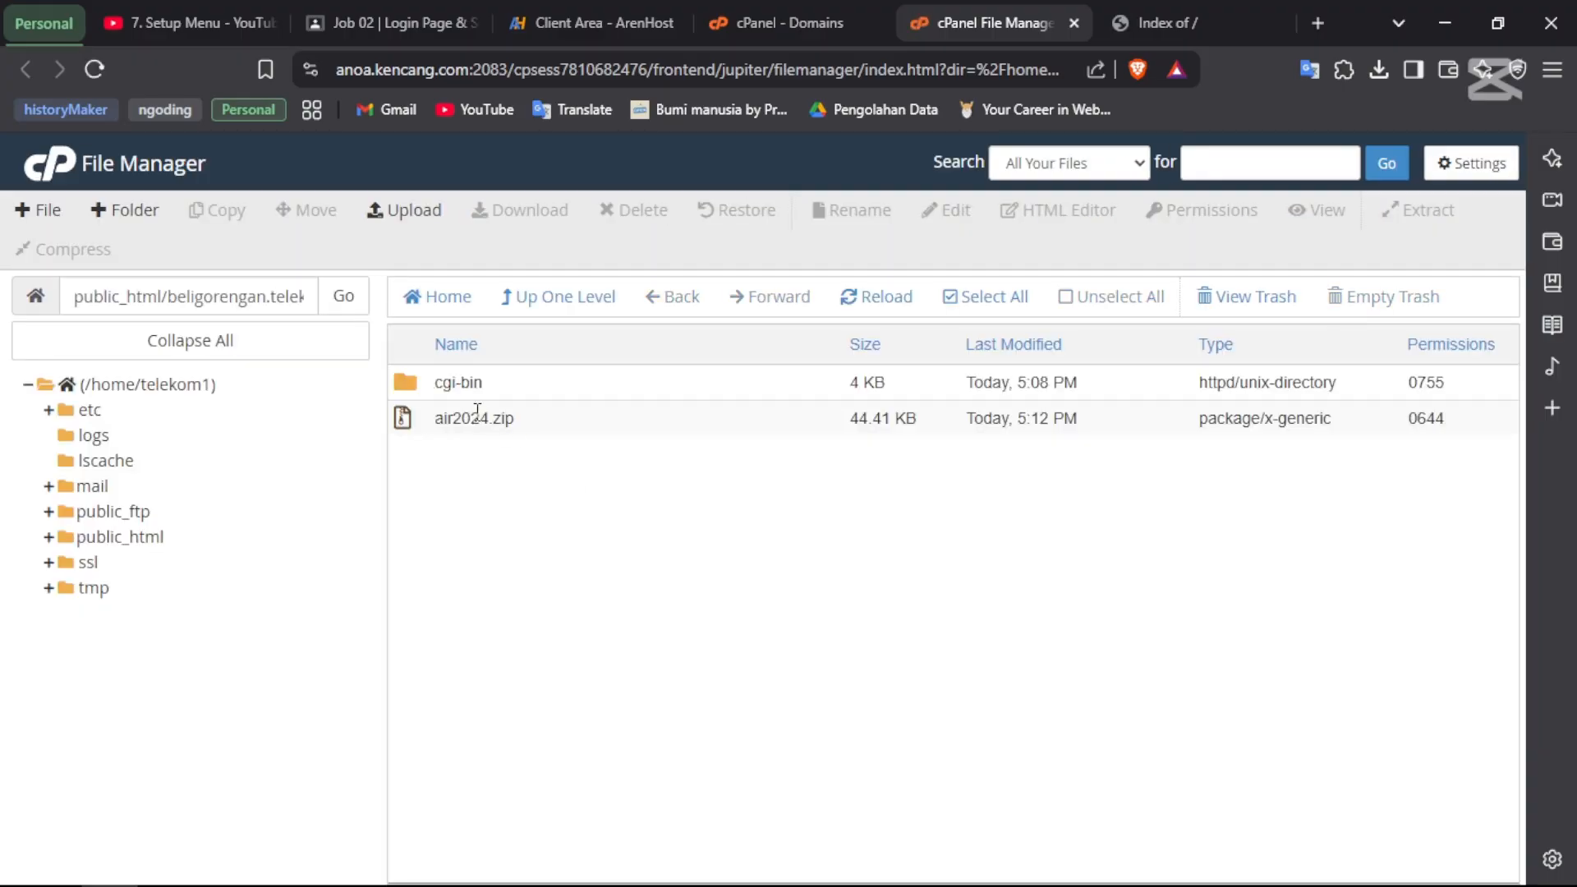
click(437, 419)
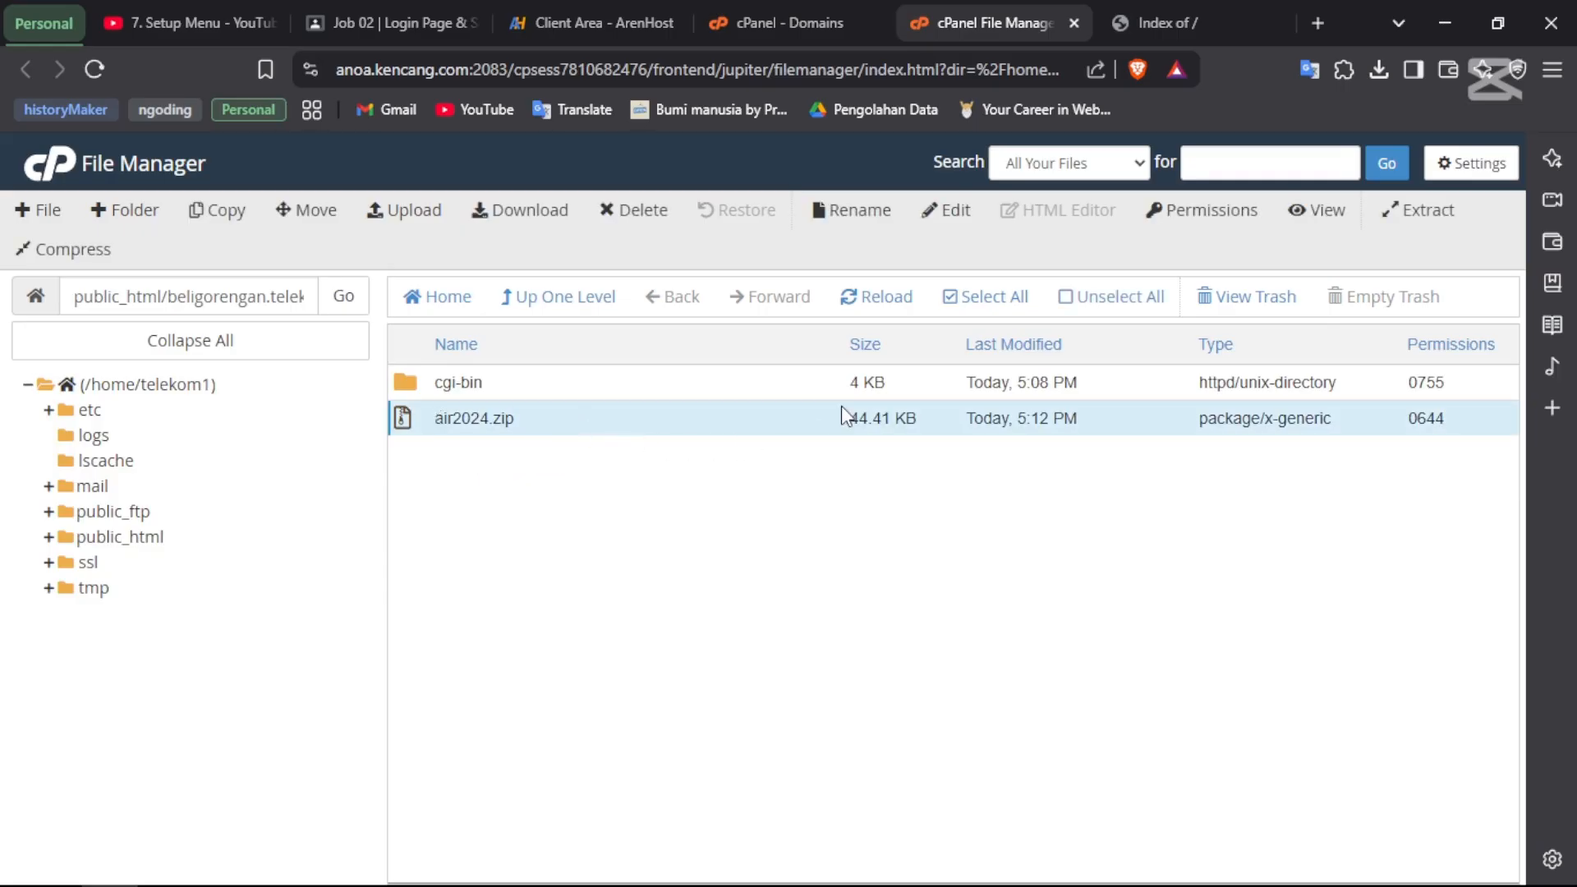
click(1426, 216)
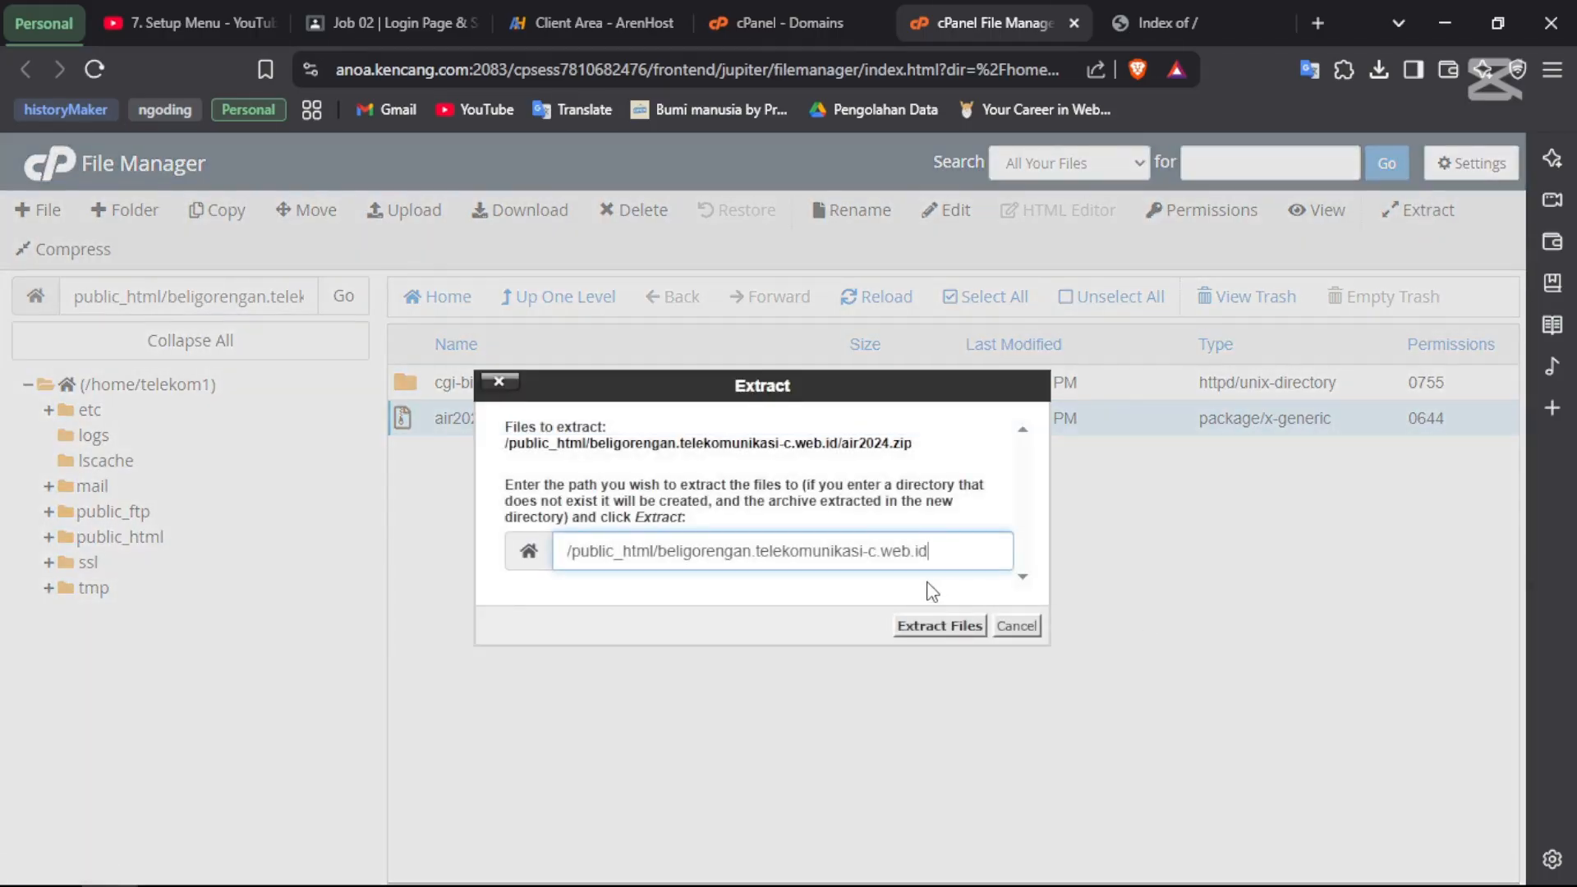
click(936, 626)
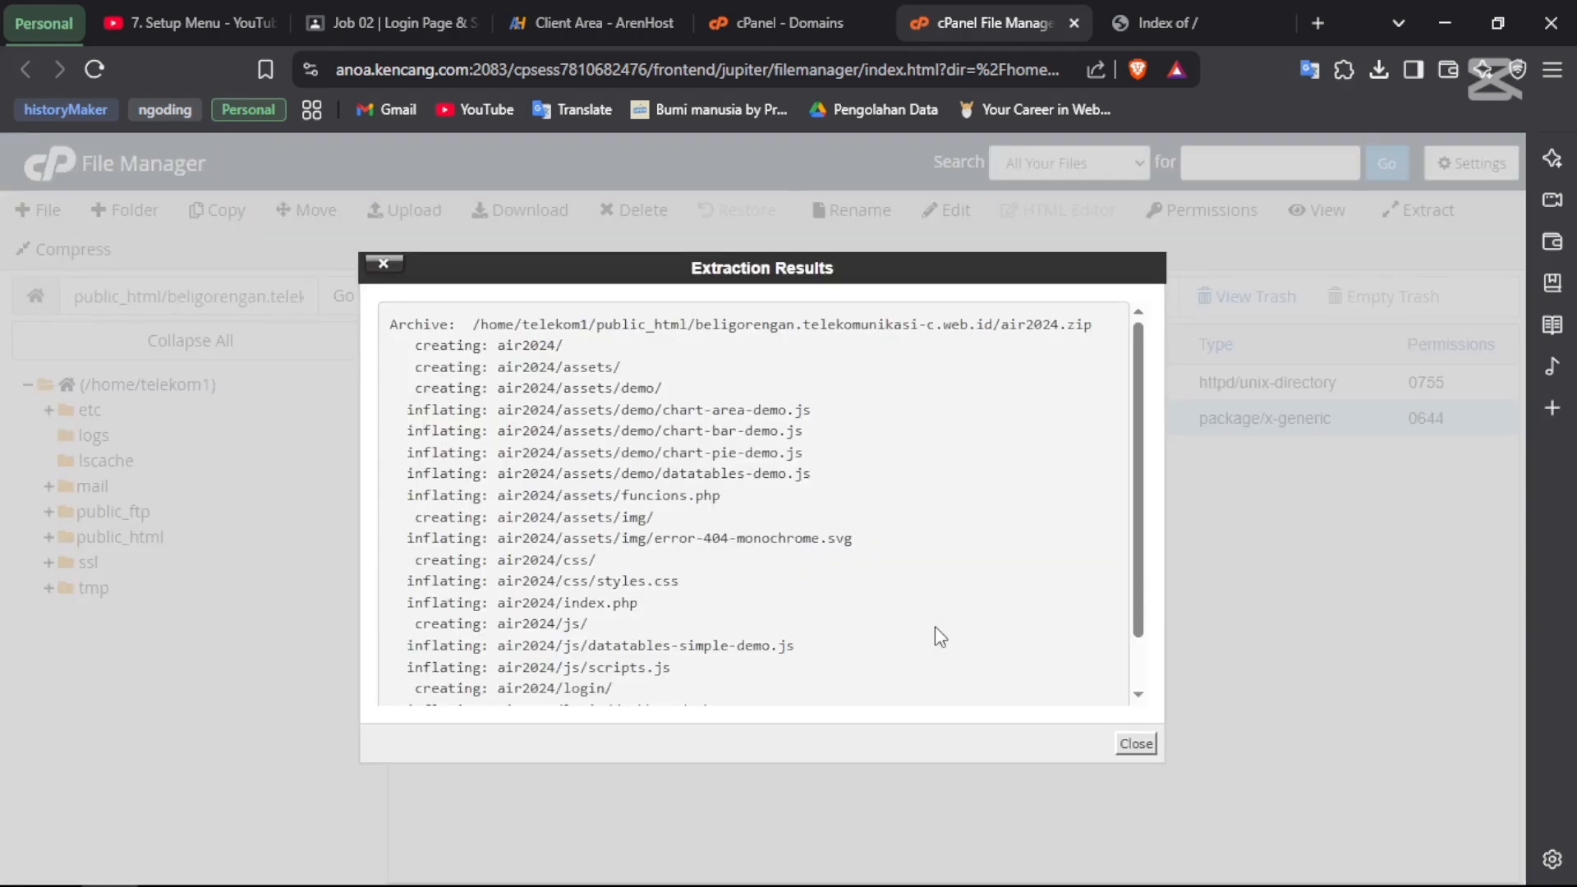
scroll(784, 534, down, 1)
scroll(784, 534, up, 1)
click(1135, 744)
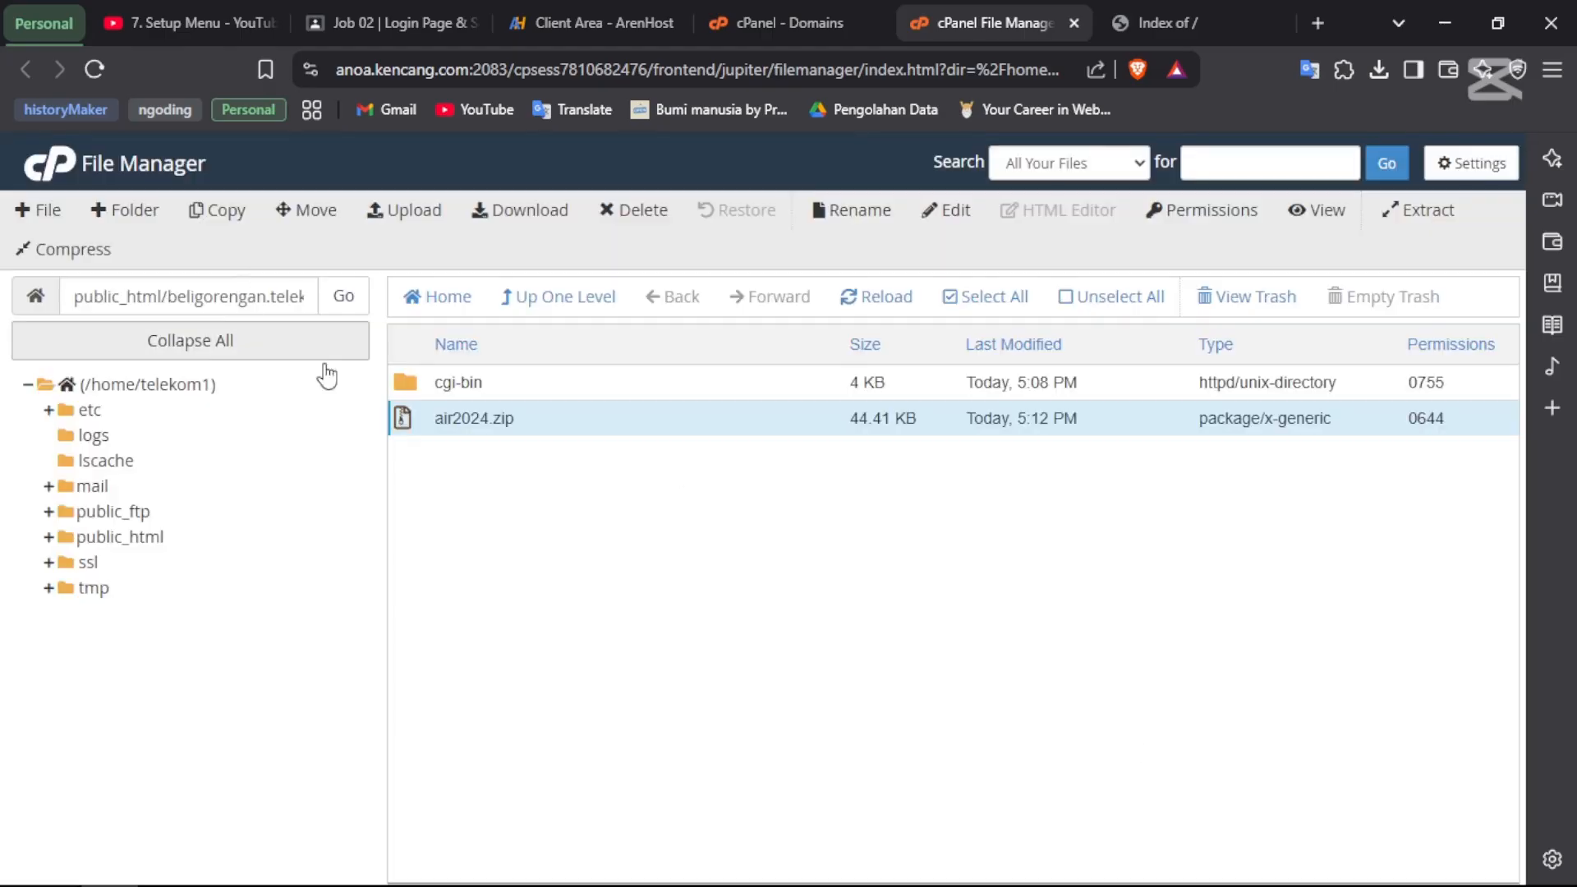
key(F5)
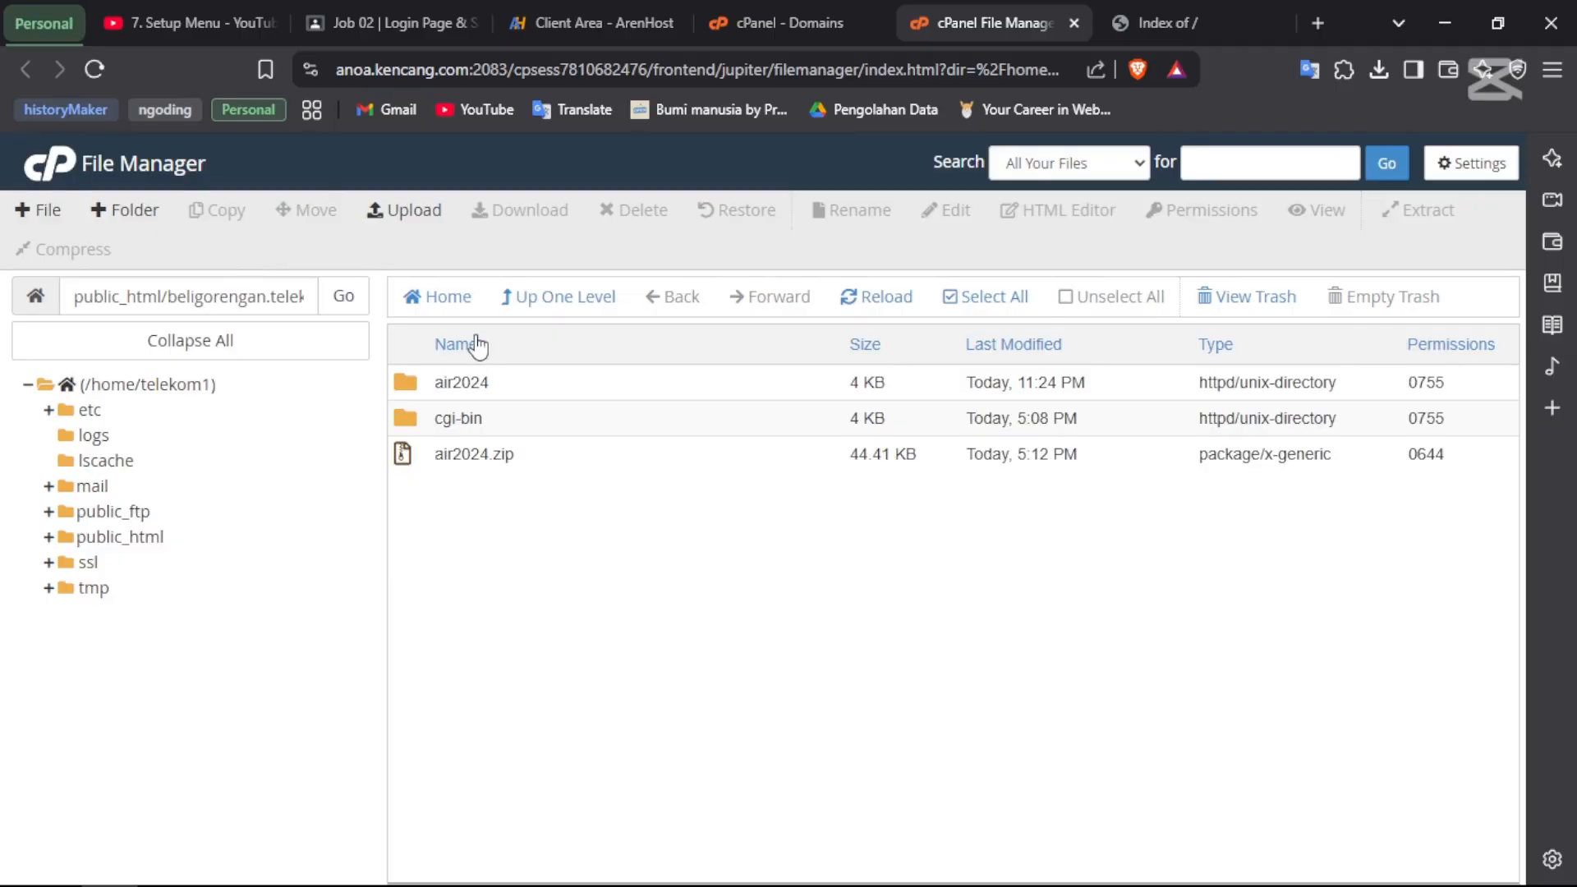
click(472, 385)
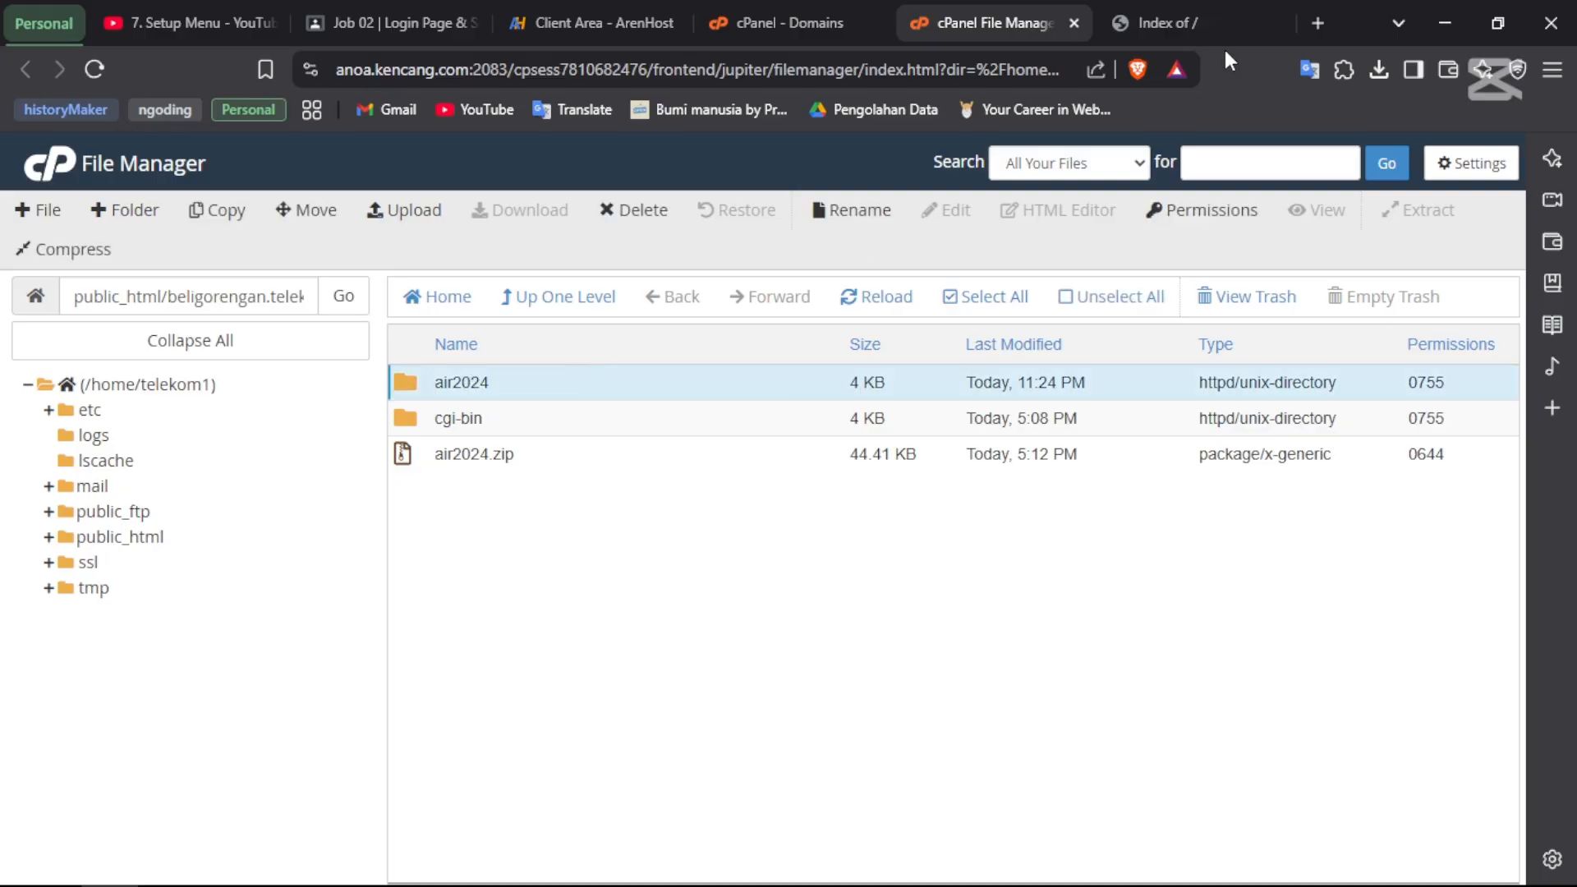
click(1175, 12)
key(F5)
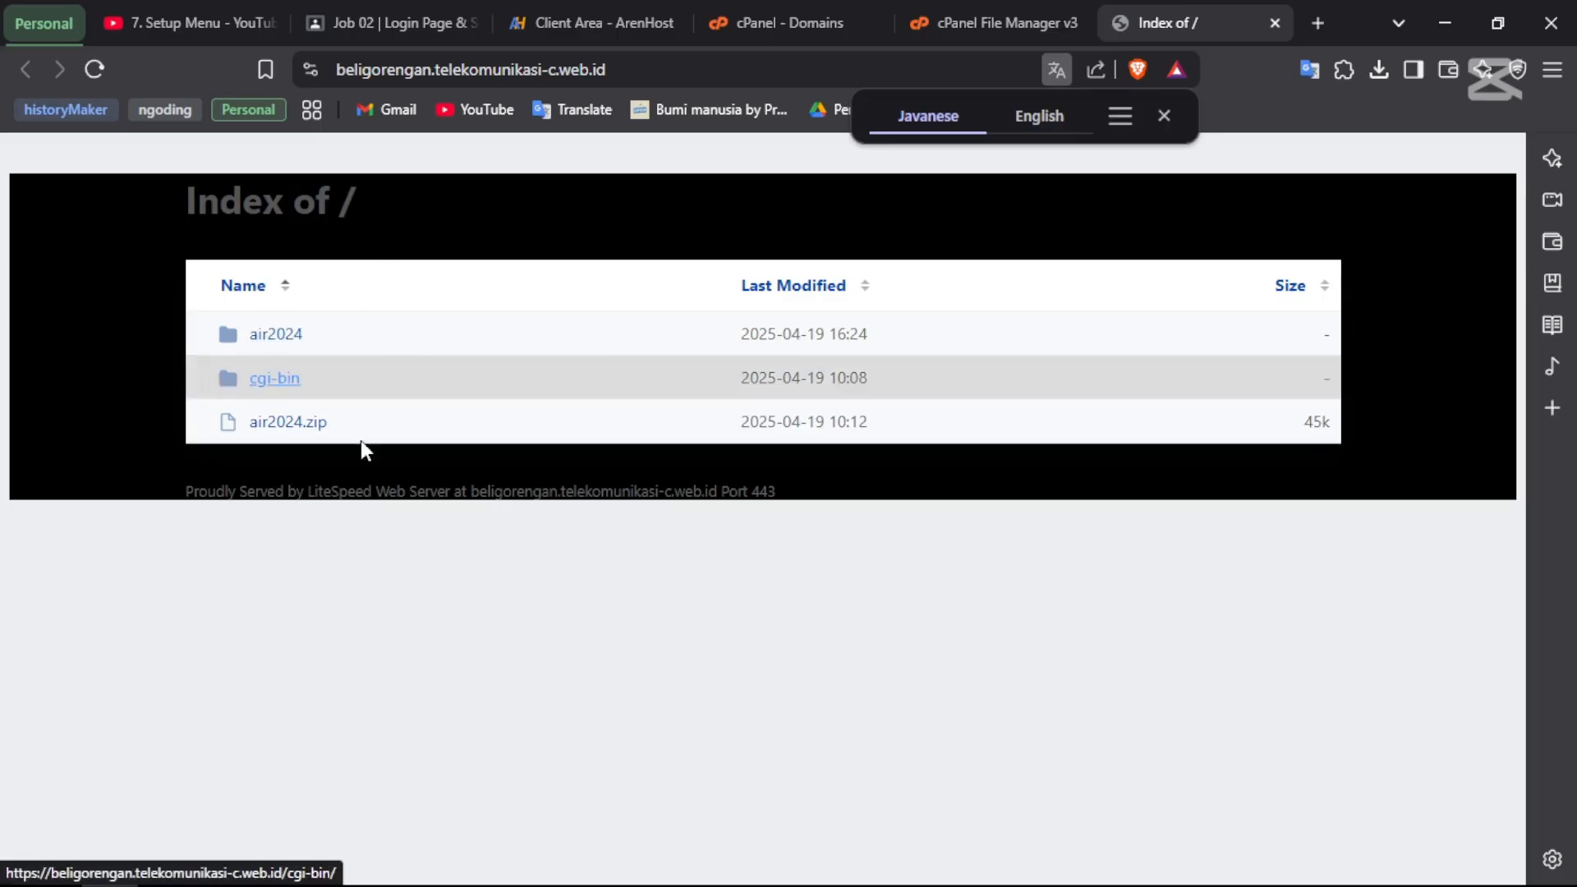
click(479, 78)
key(Return)
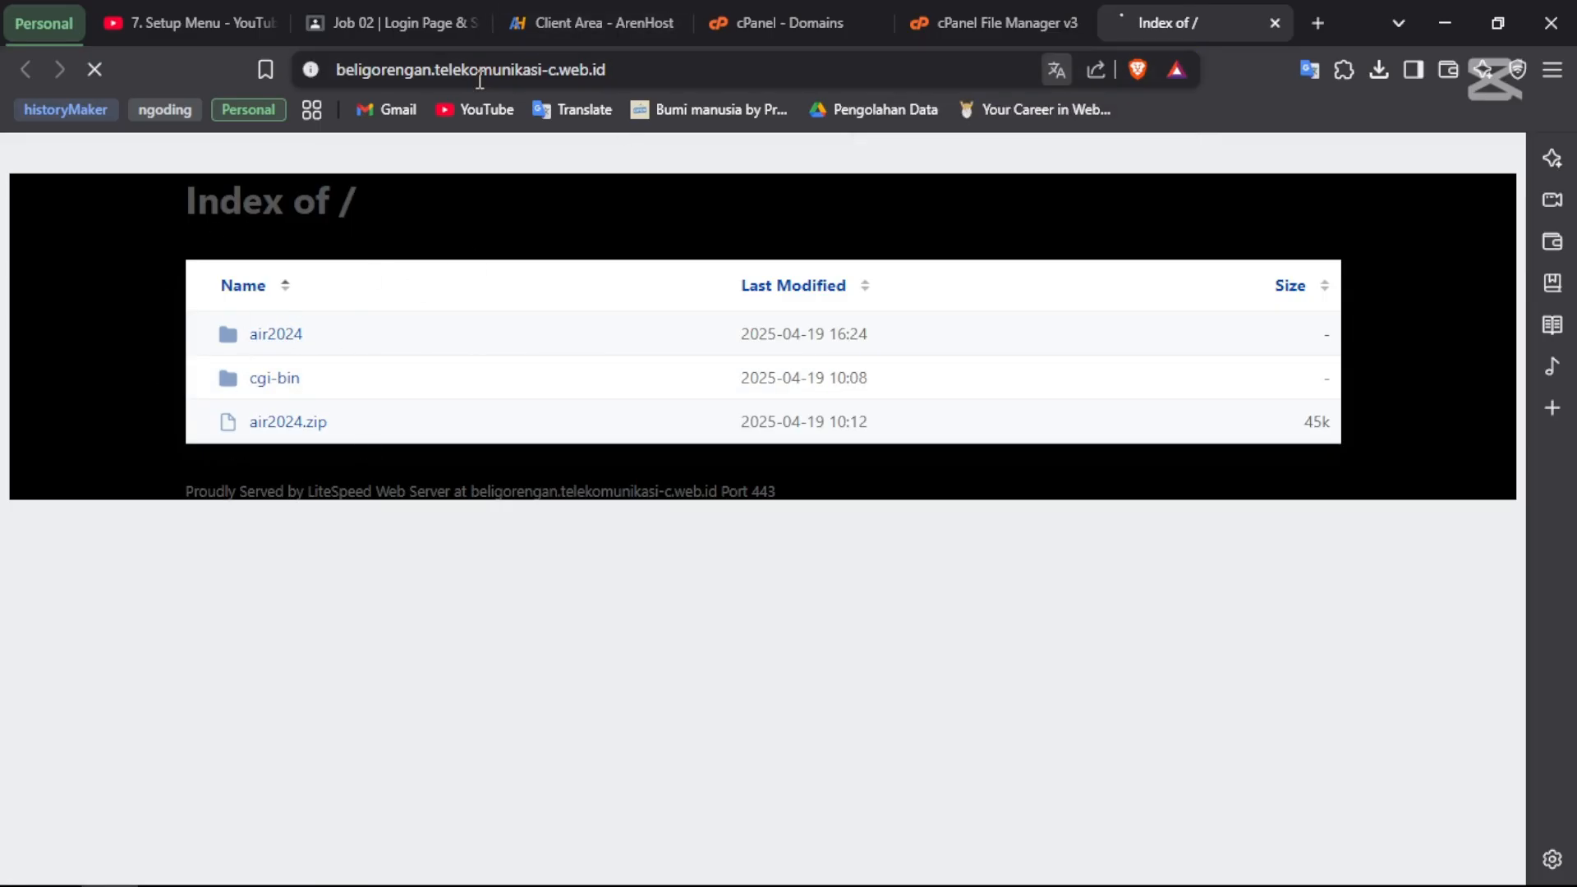
click(998, 3)
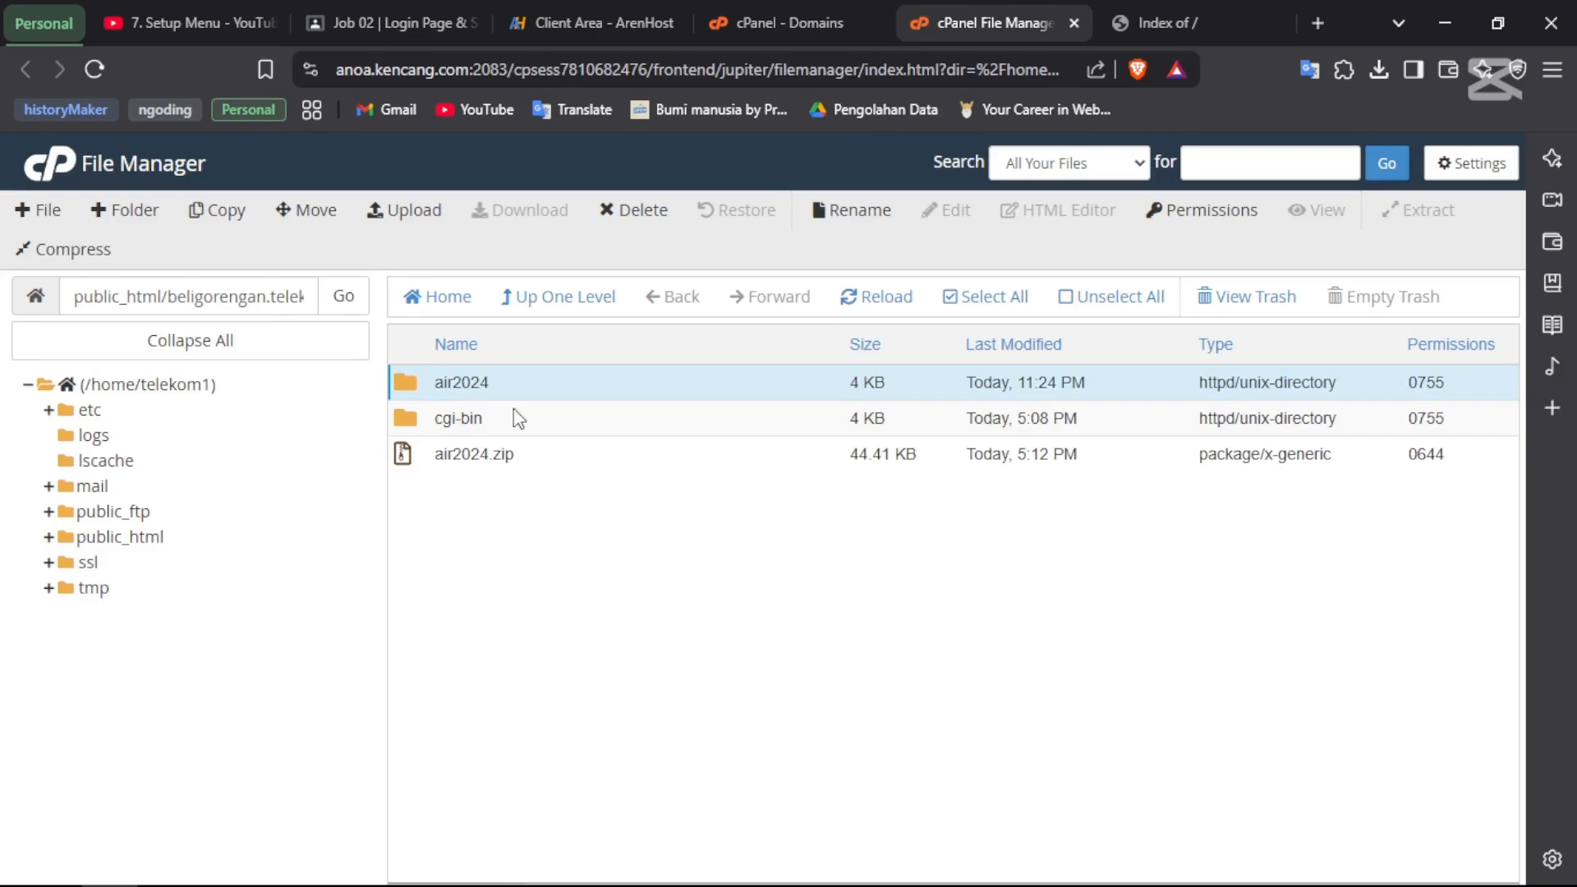
- Move assets, css, js, login and index.php from air2024 up into the beligorengan folder
double_click(456, 385)
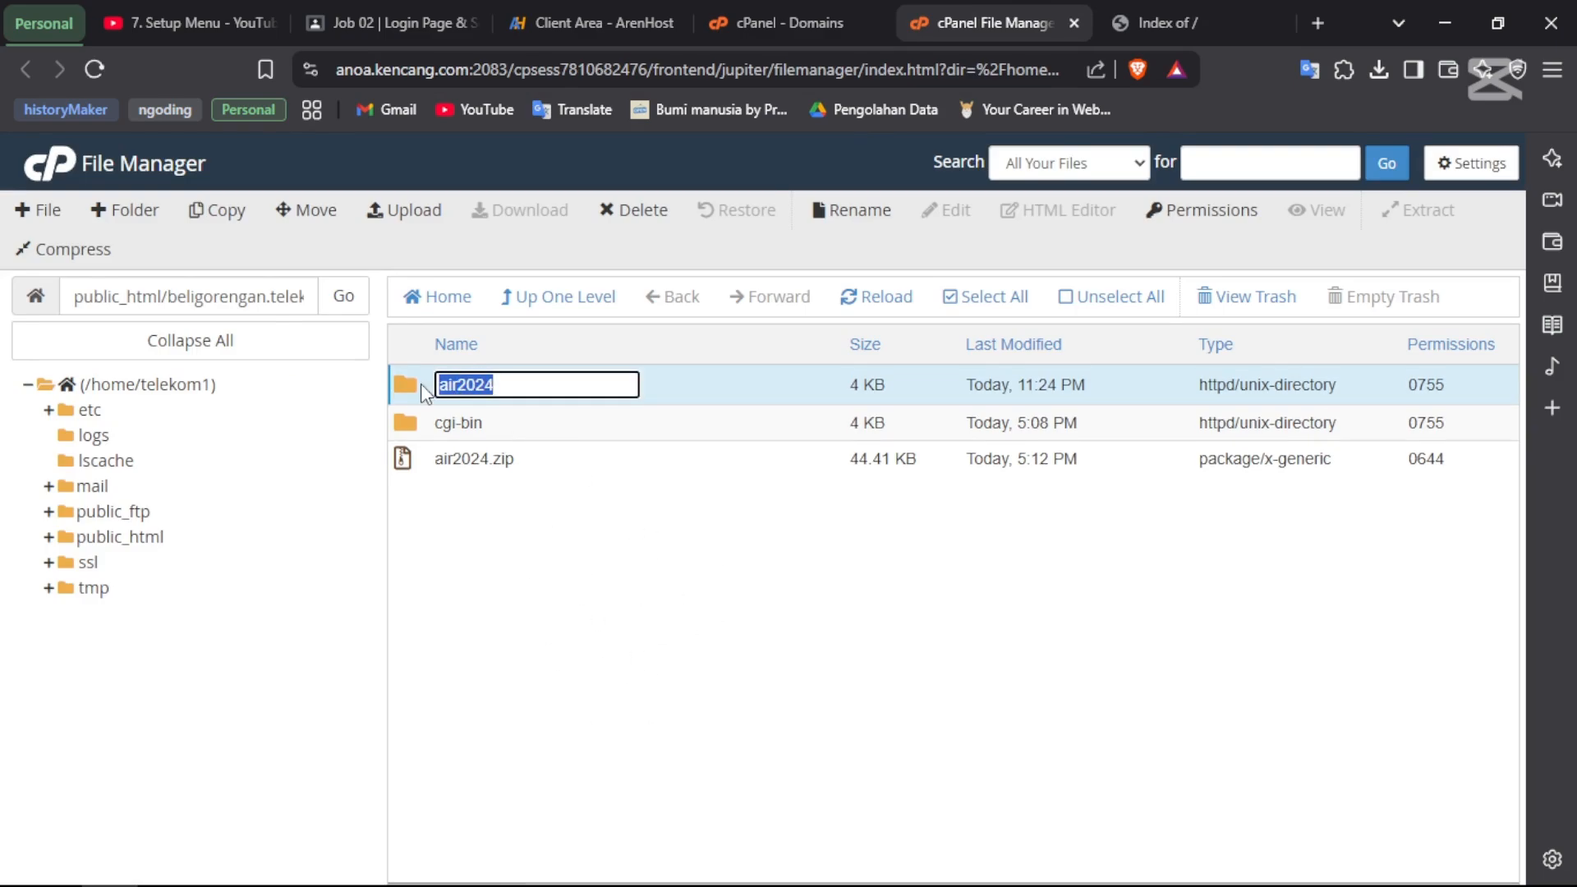
double_click(409, 383)
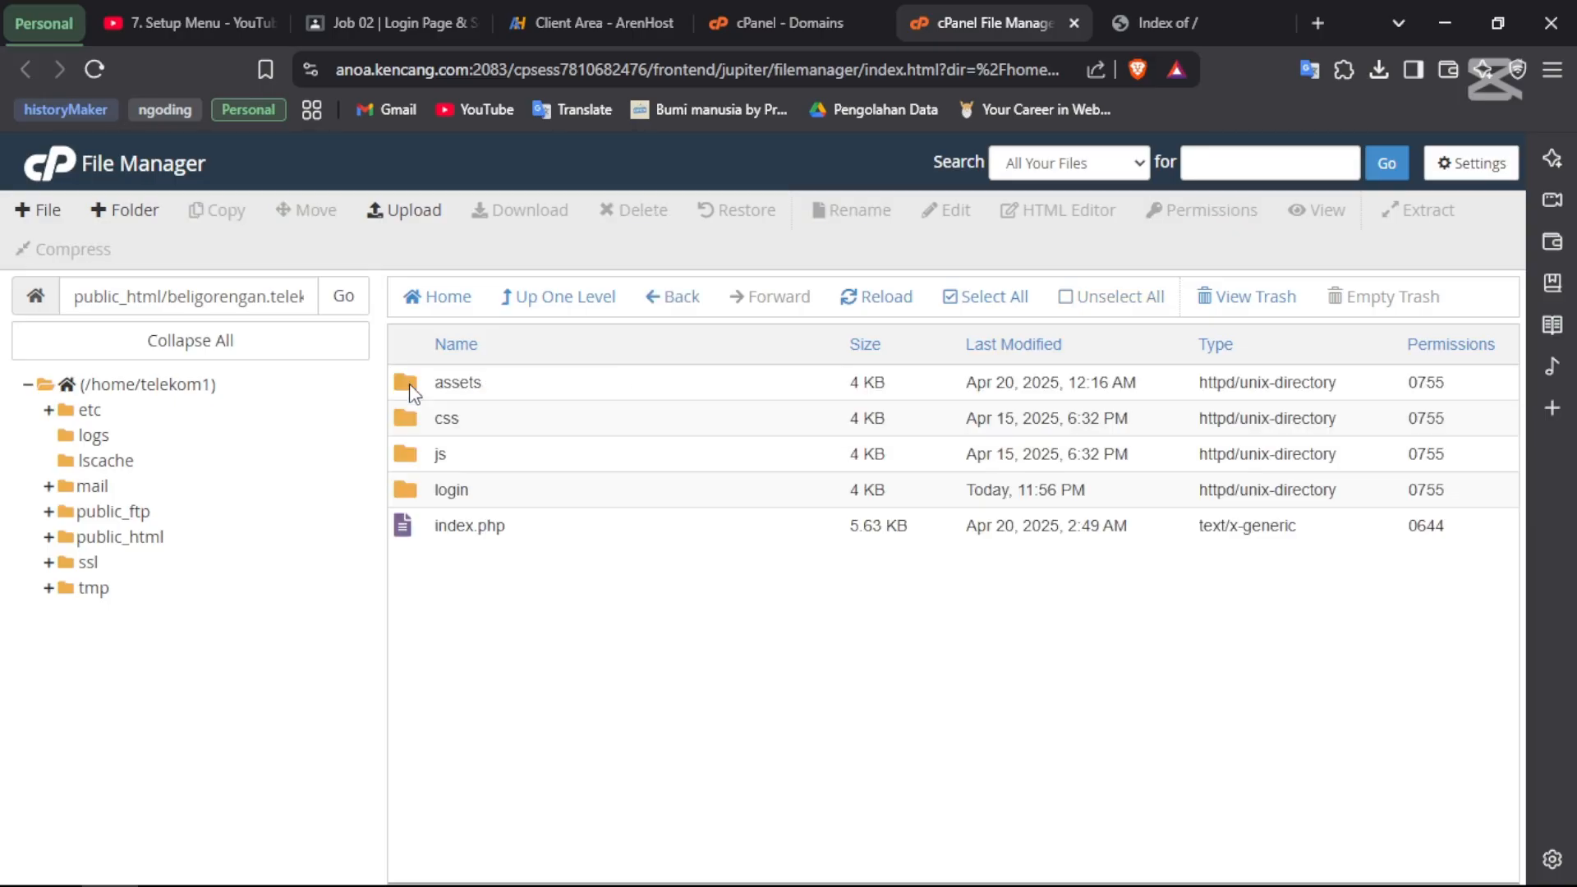
click(957, 299)
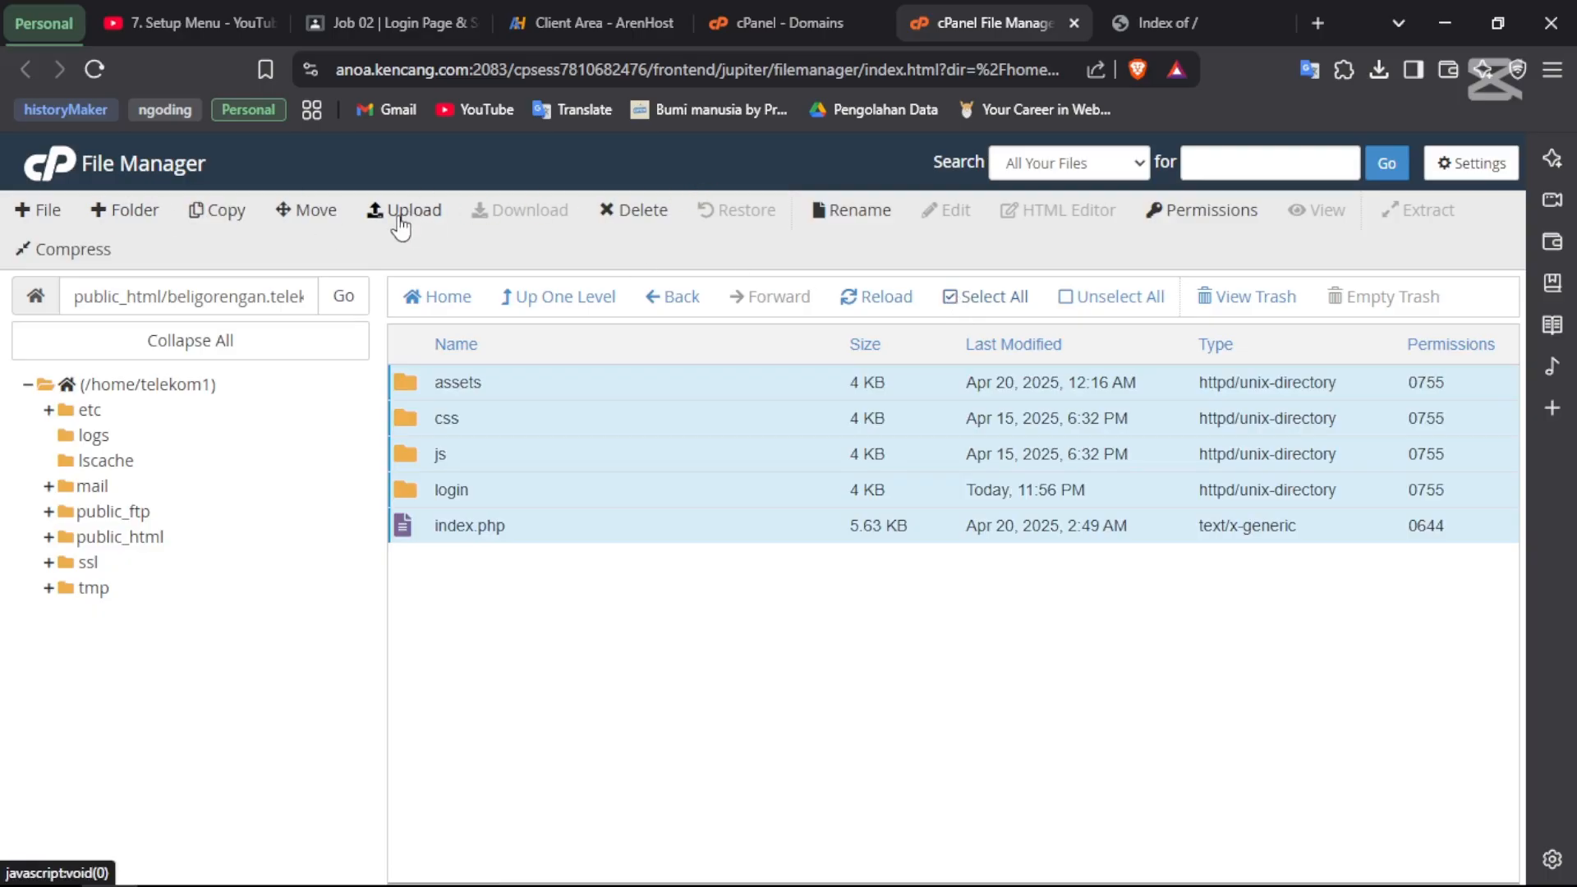
click(299, 210)
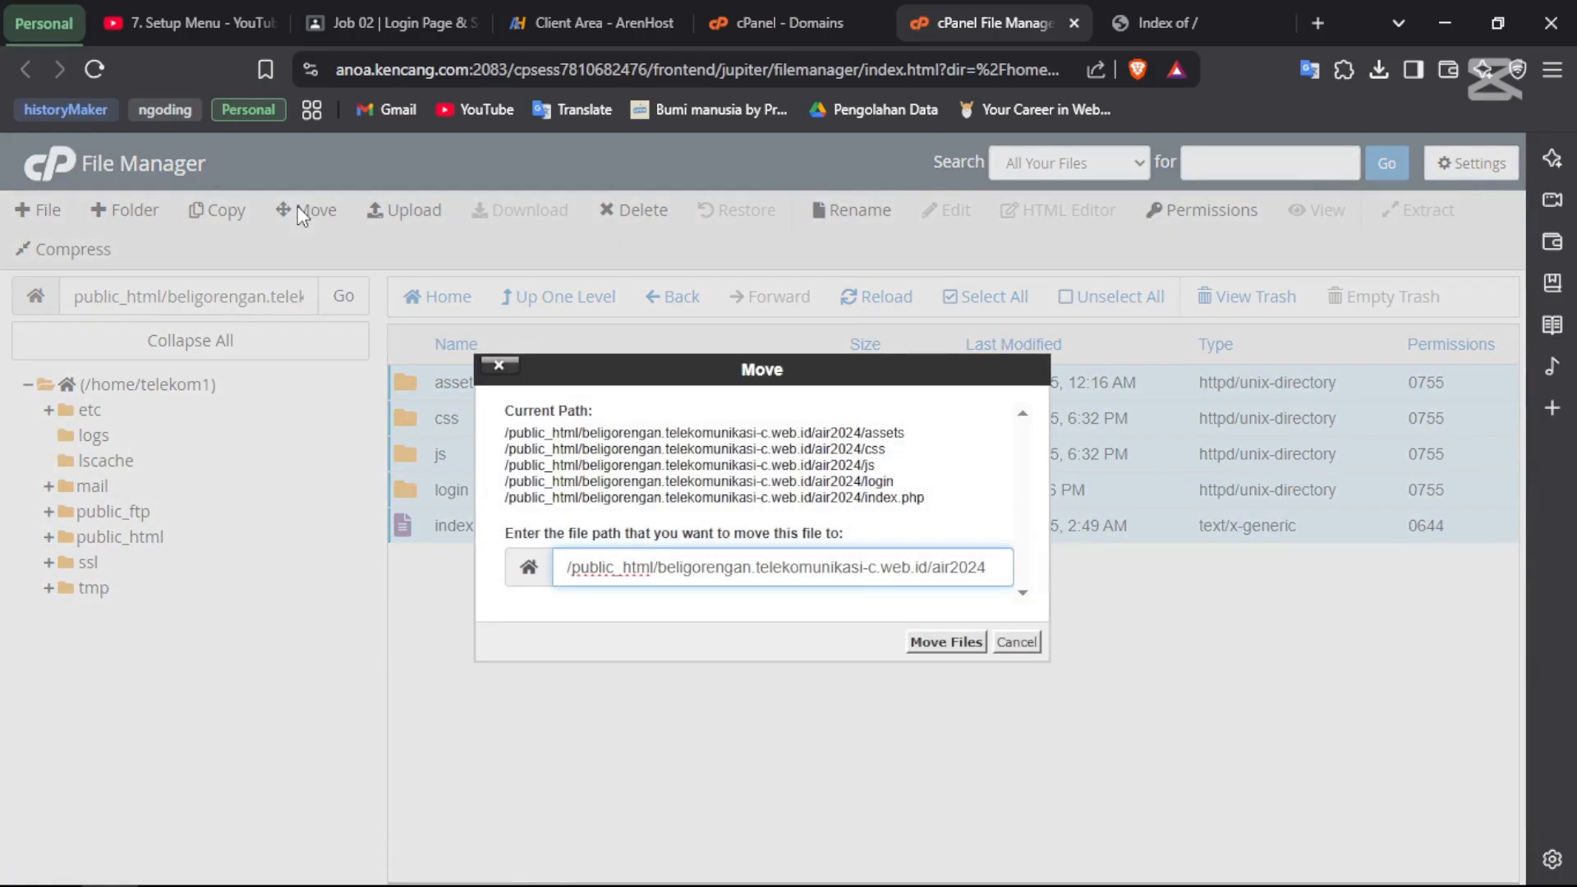
double_click(969, 567)
key(BackSpace)
click(944, 642)
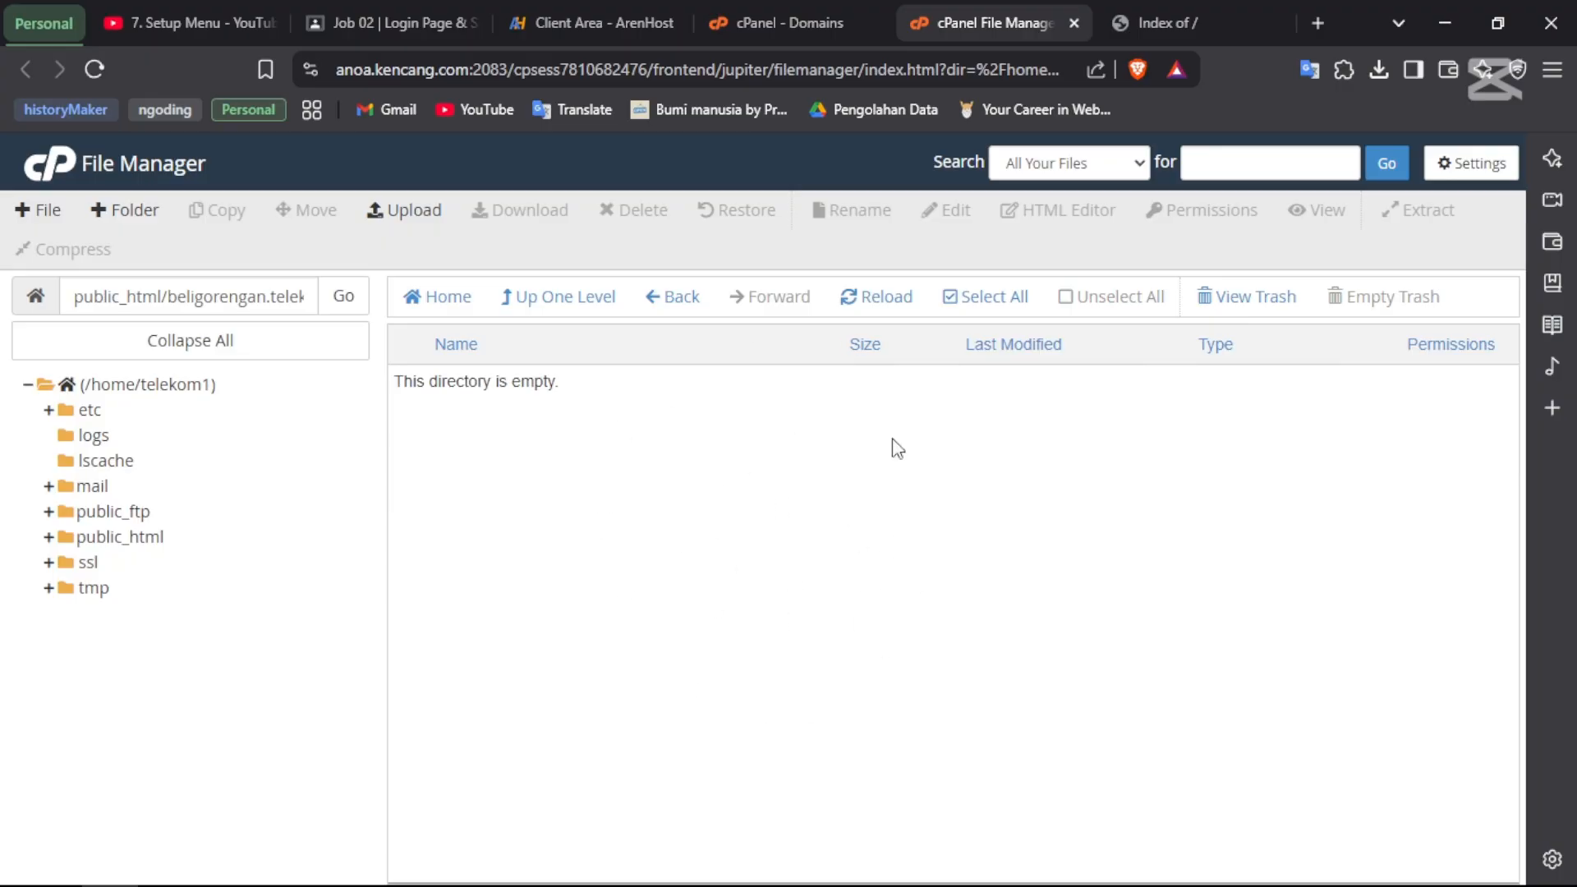
- Permanently delete the empty air2024 folder, skipping the trash
click(662, 302)
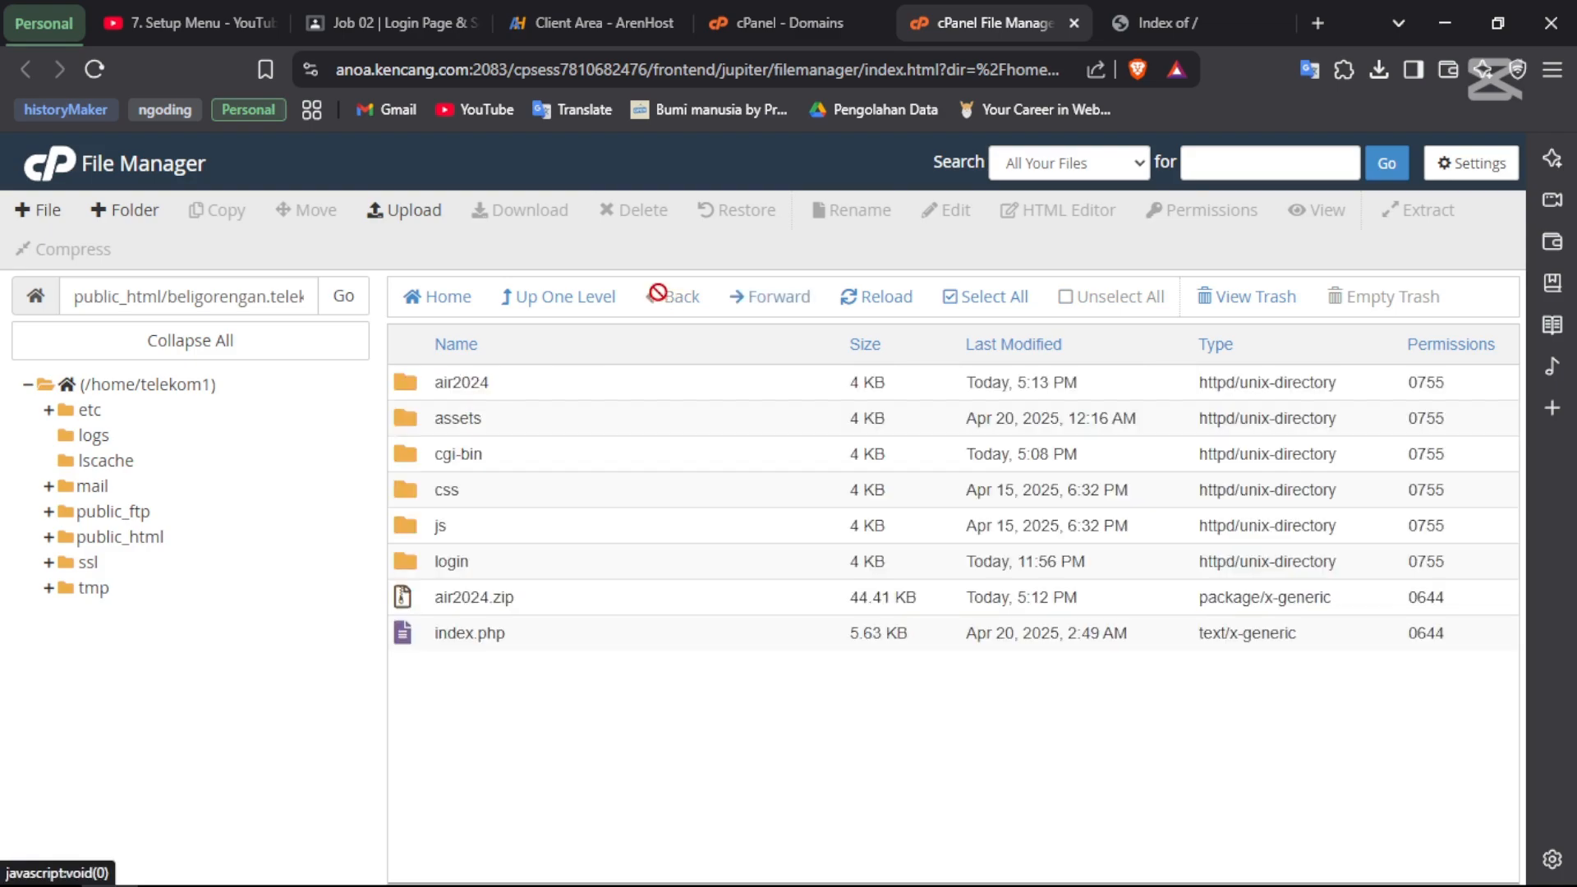
click(435, 390)
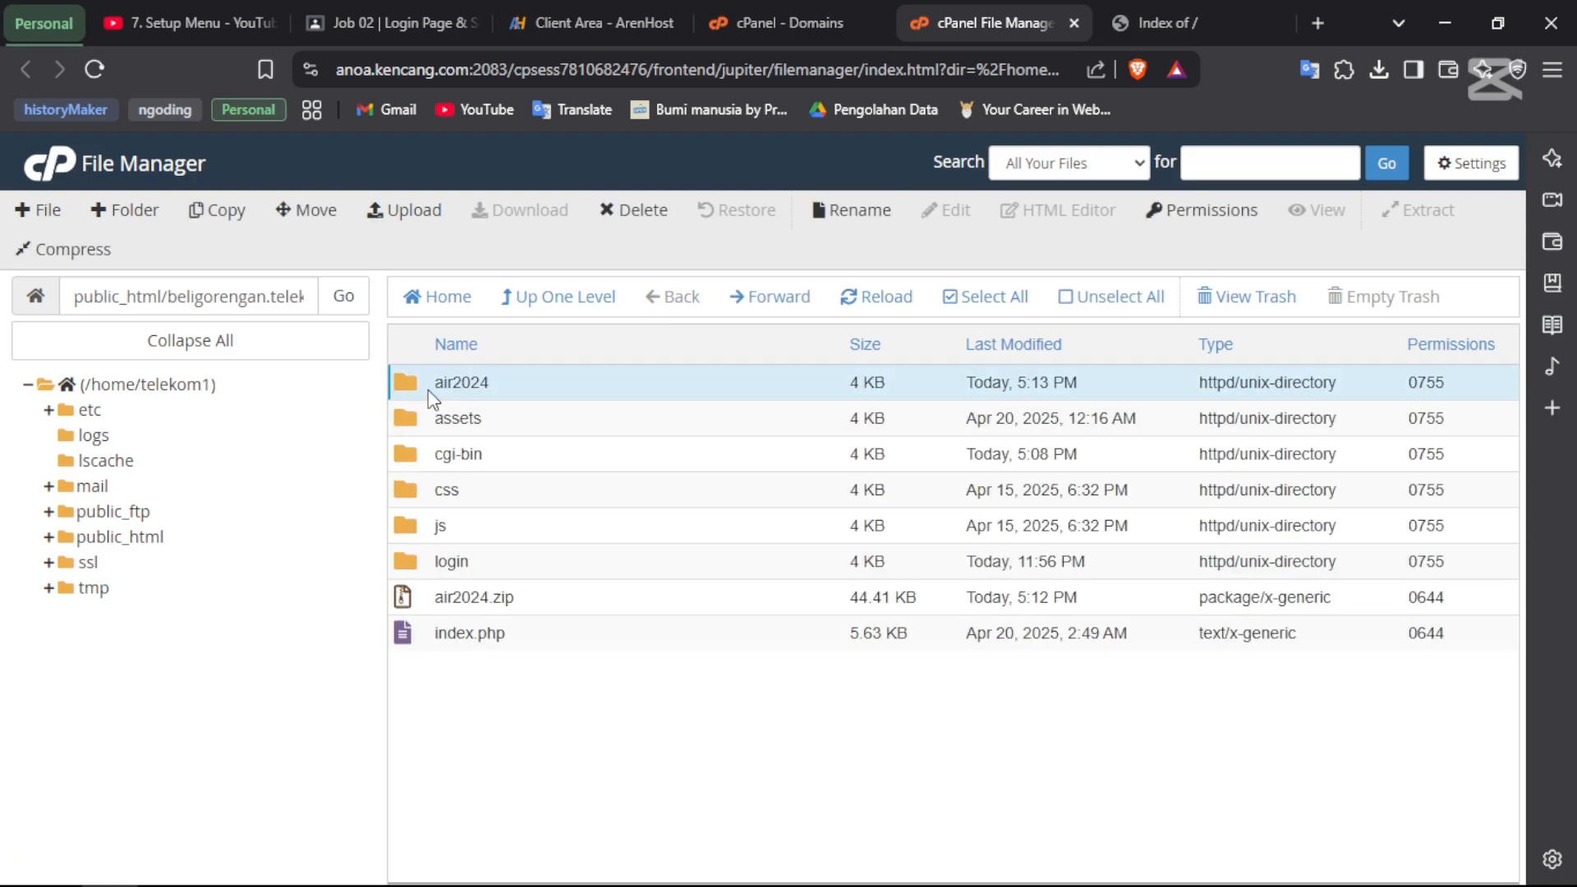
click(624, 212)
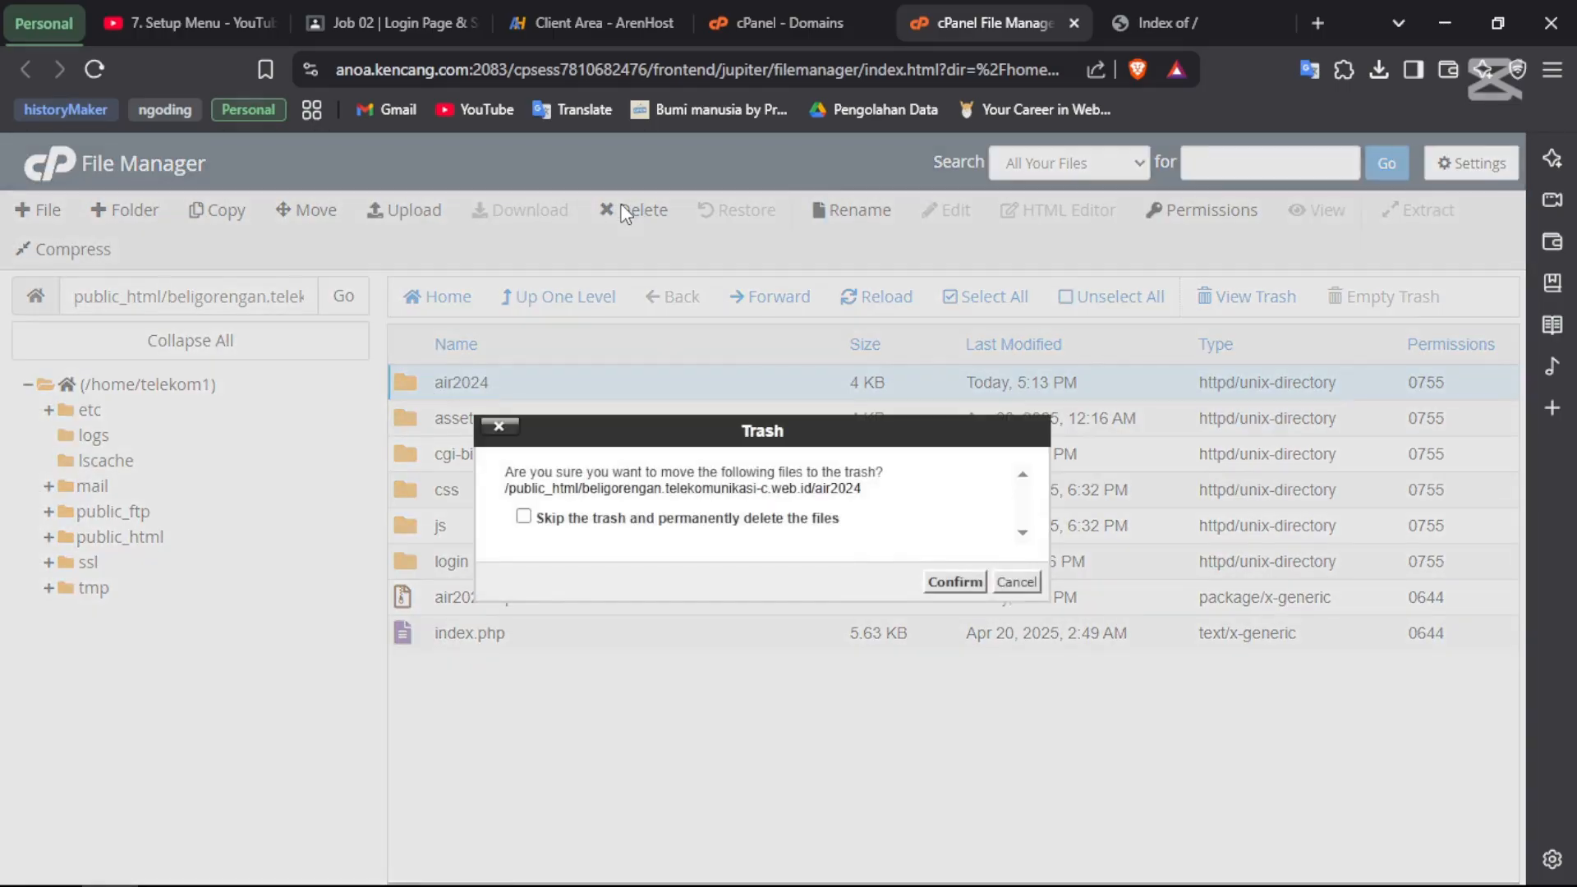
click(701, 522)
click(944, 583)
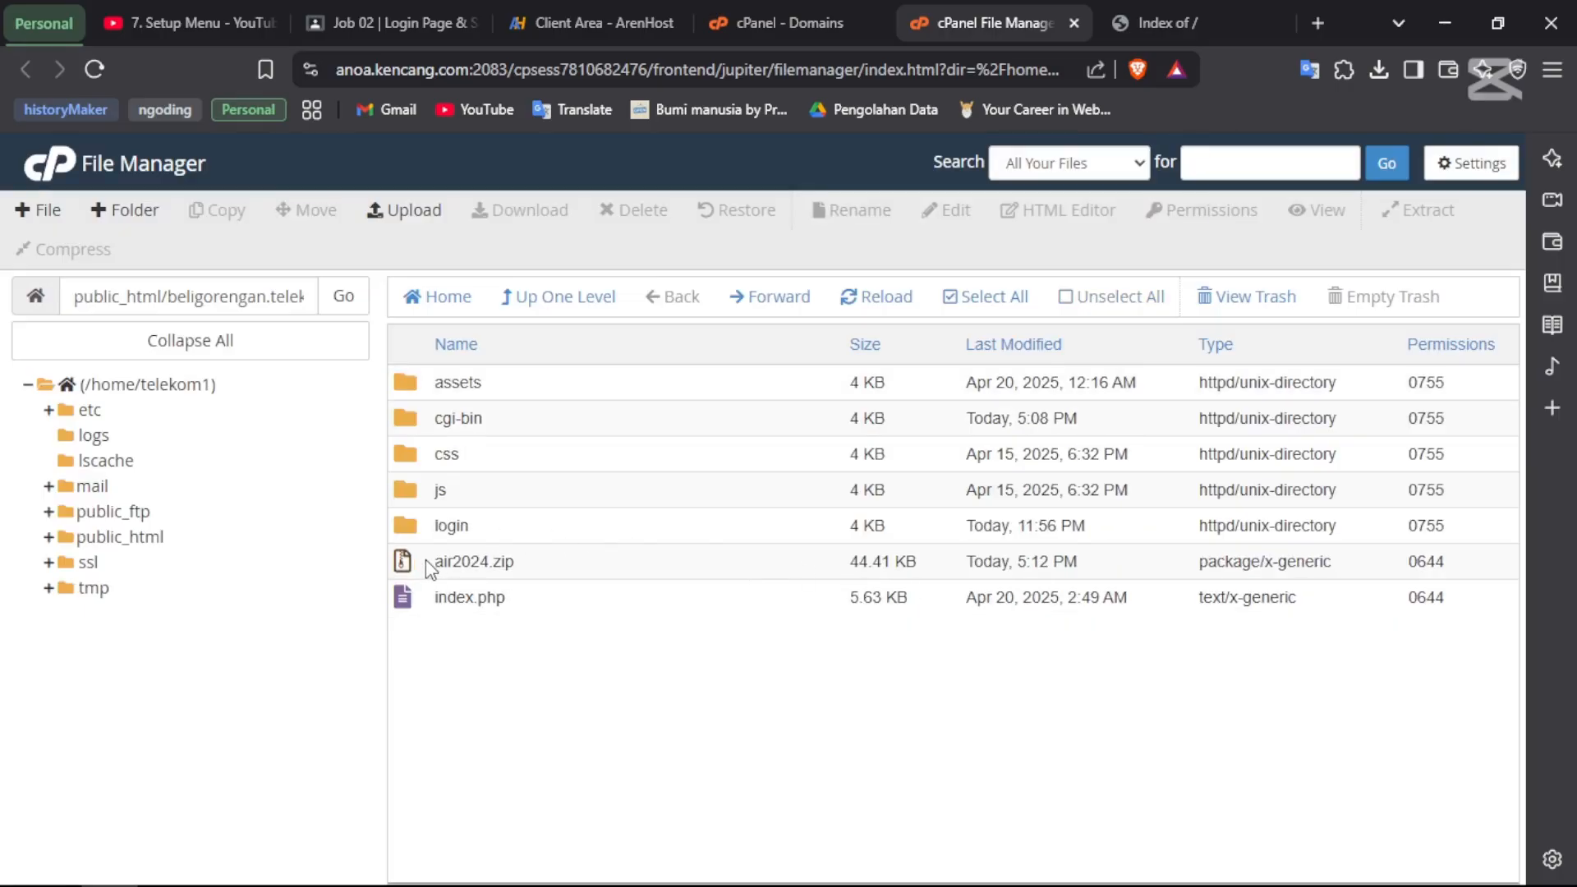
- Delete the air2024.zip archive from the beligorengan folder
click(426, 560)
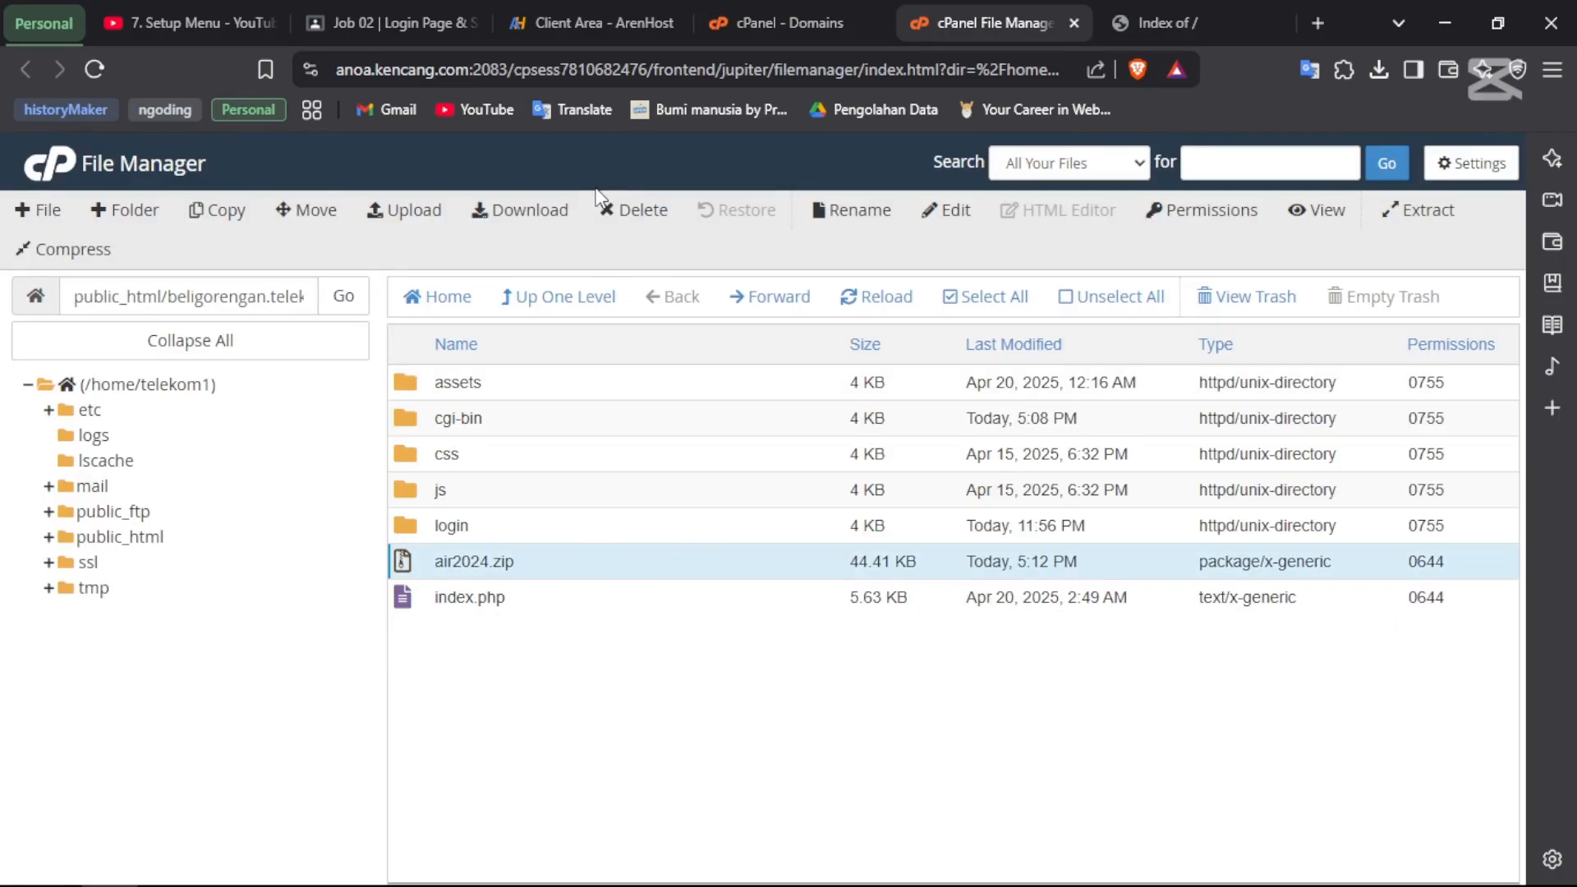
click(634, 210)
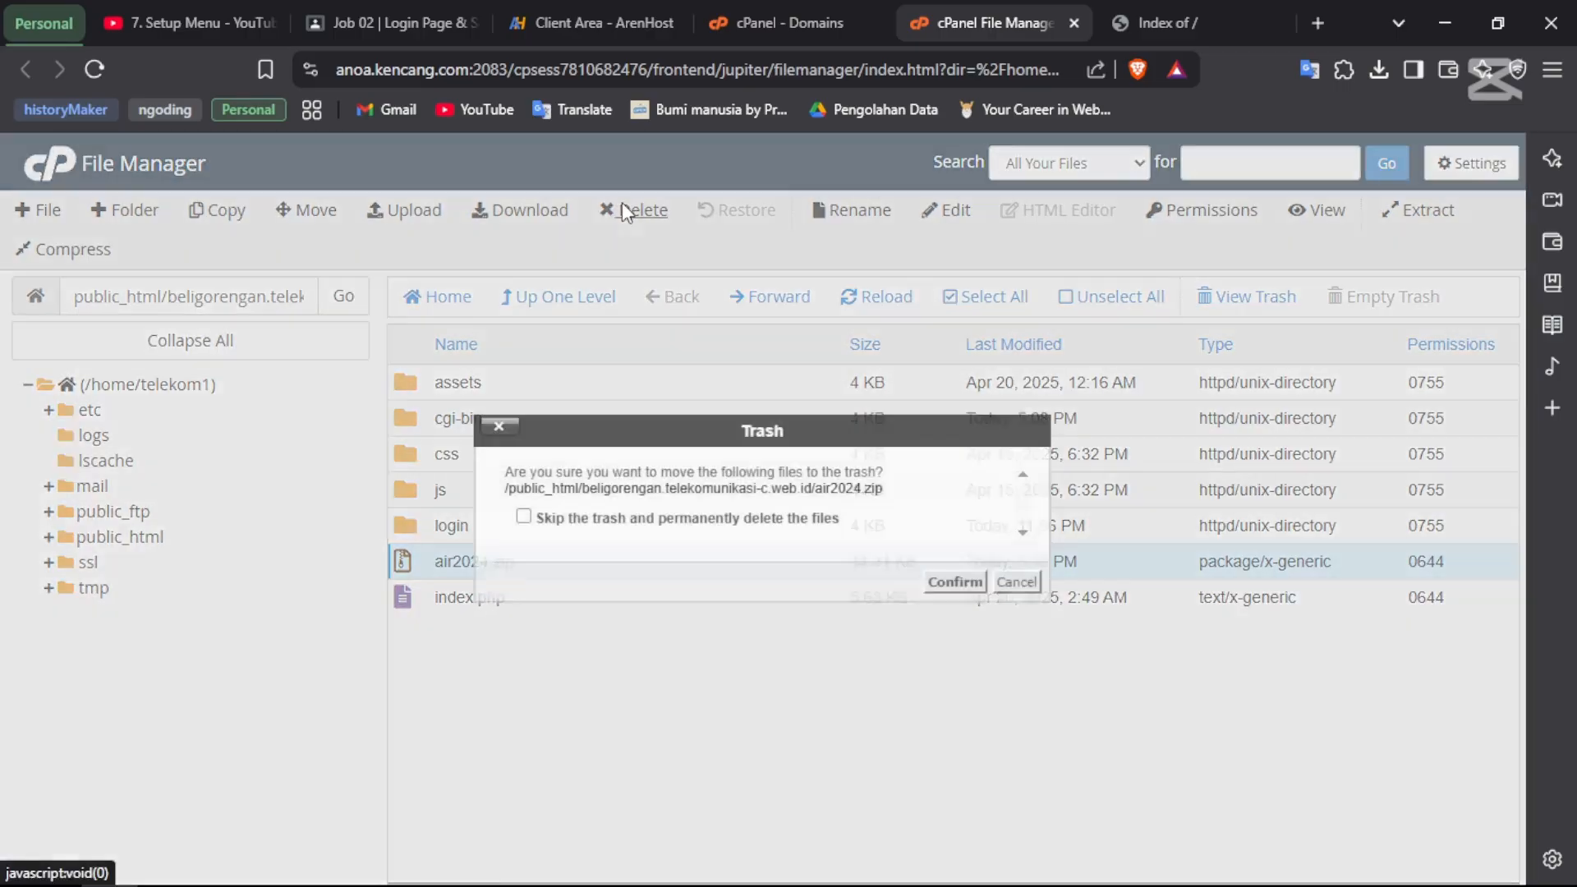
click(952, 581)
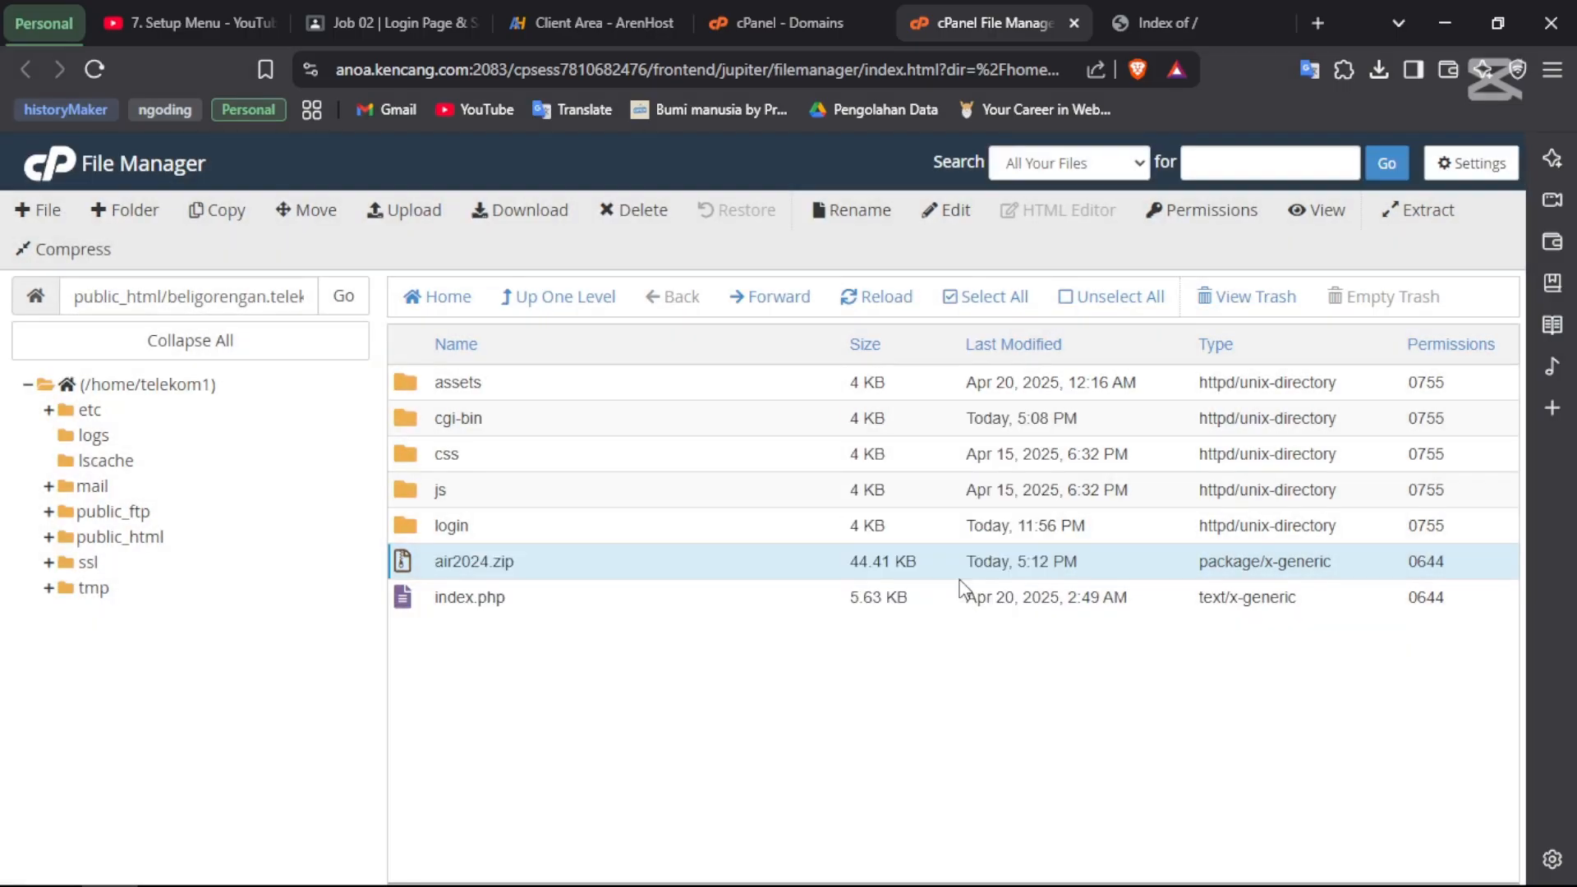
click(1161, 9)
click(588, 414)
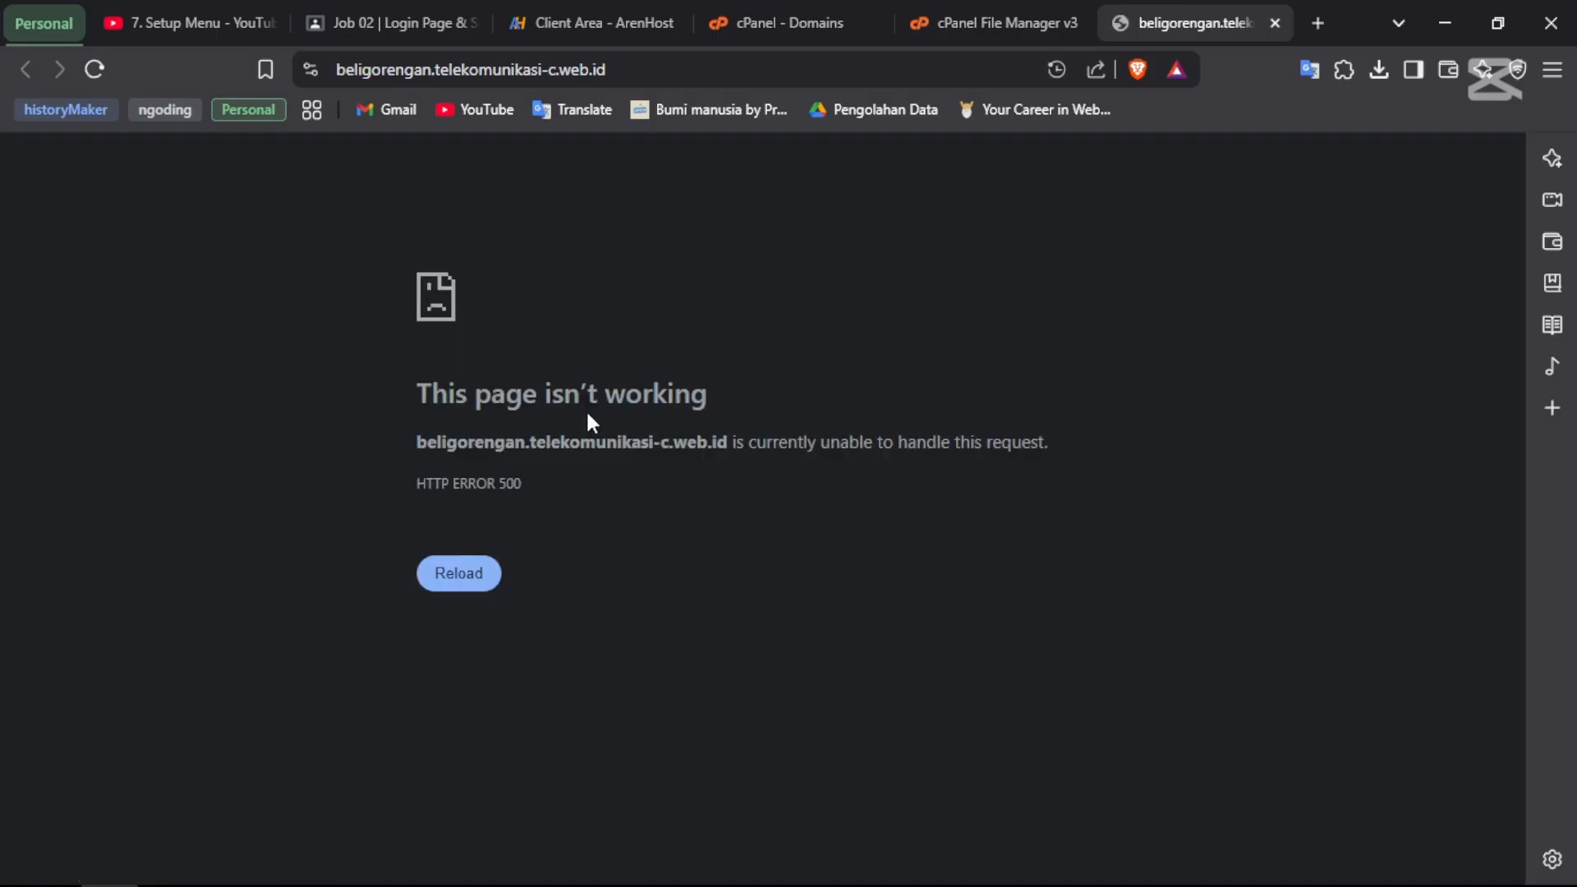
click(457, 587)
click(992, 23)
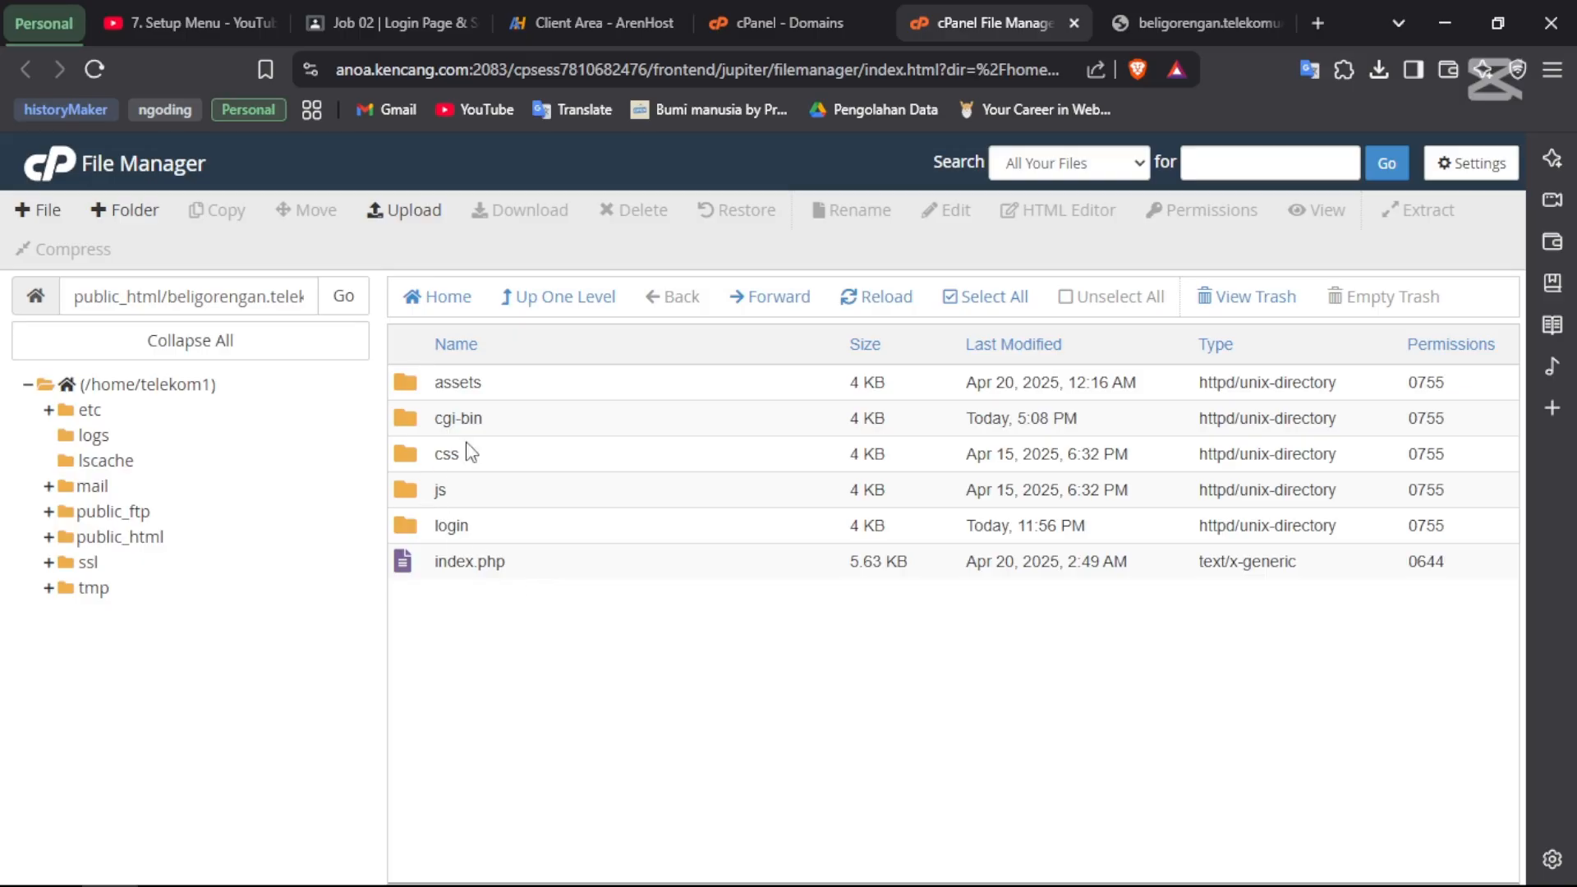
- Open the assets folder, cancel the accidental download, and select funcions.php for editing
double_click(405, 384)
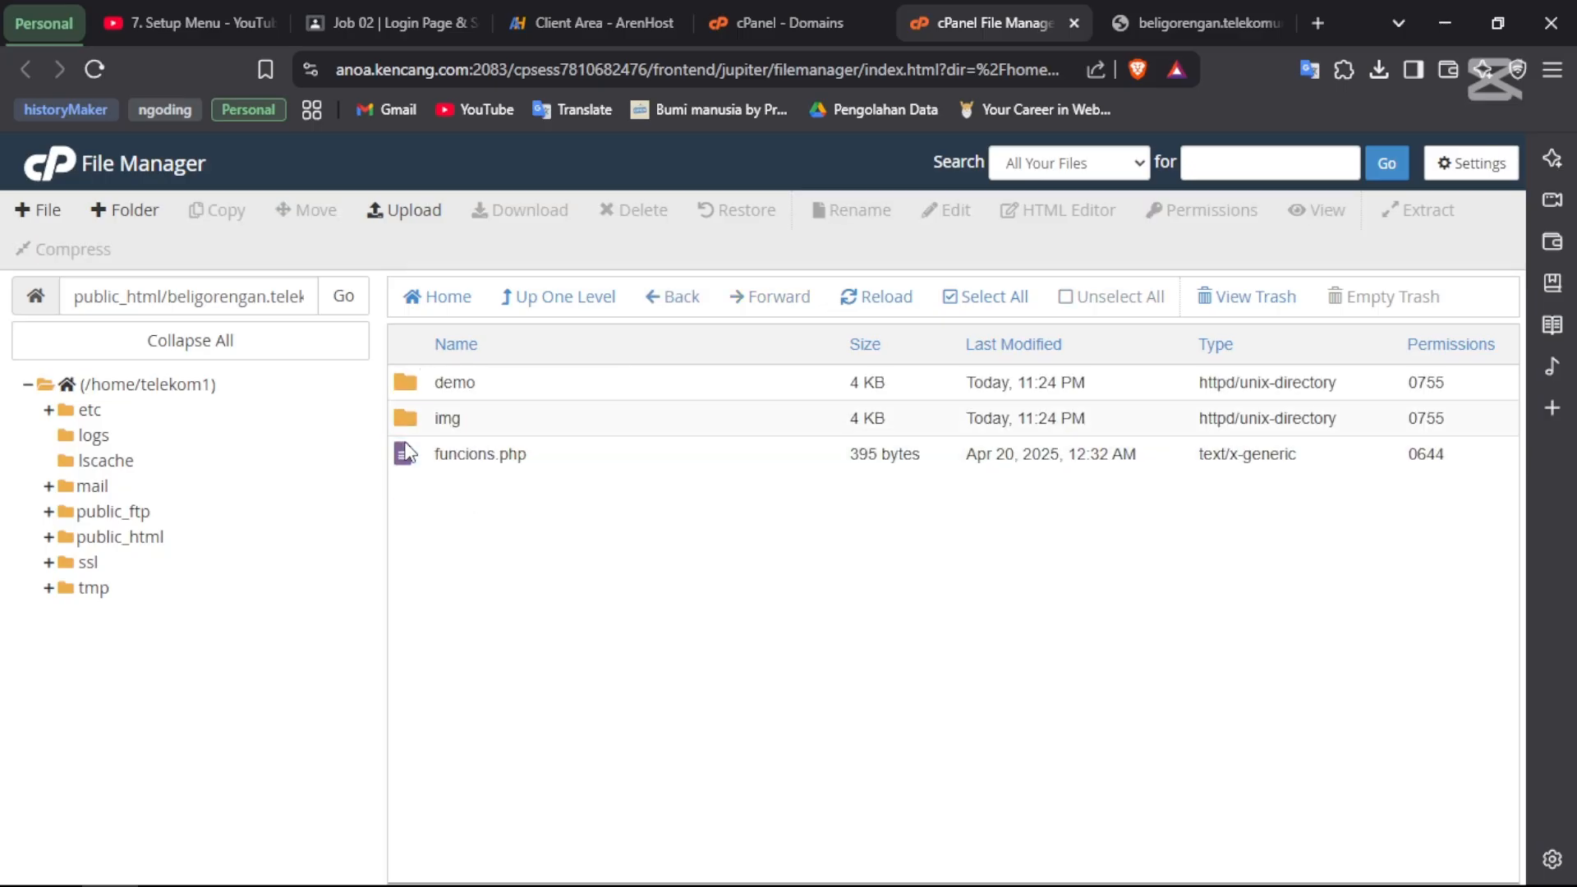
double_click(405, 454)
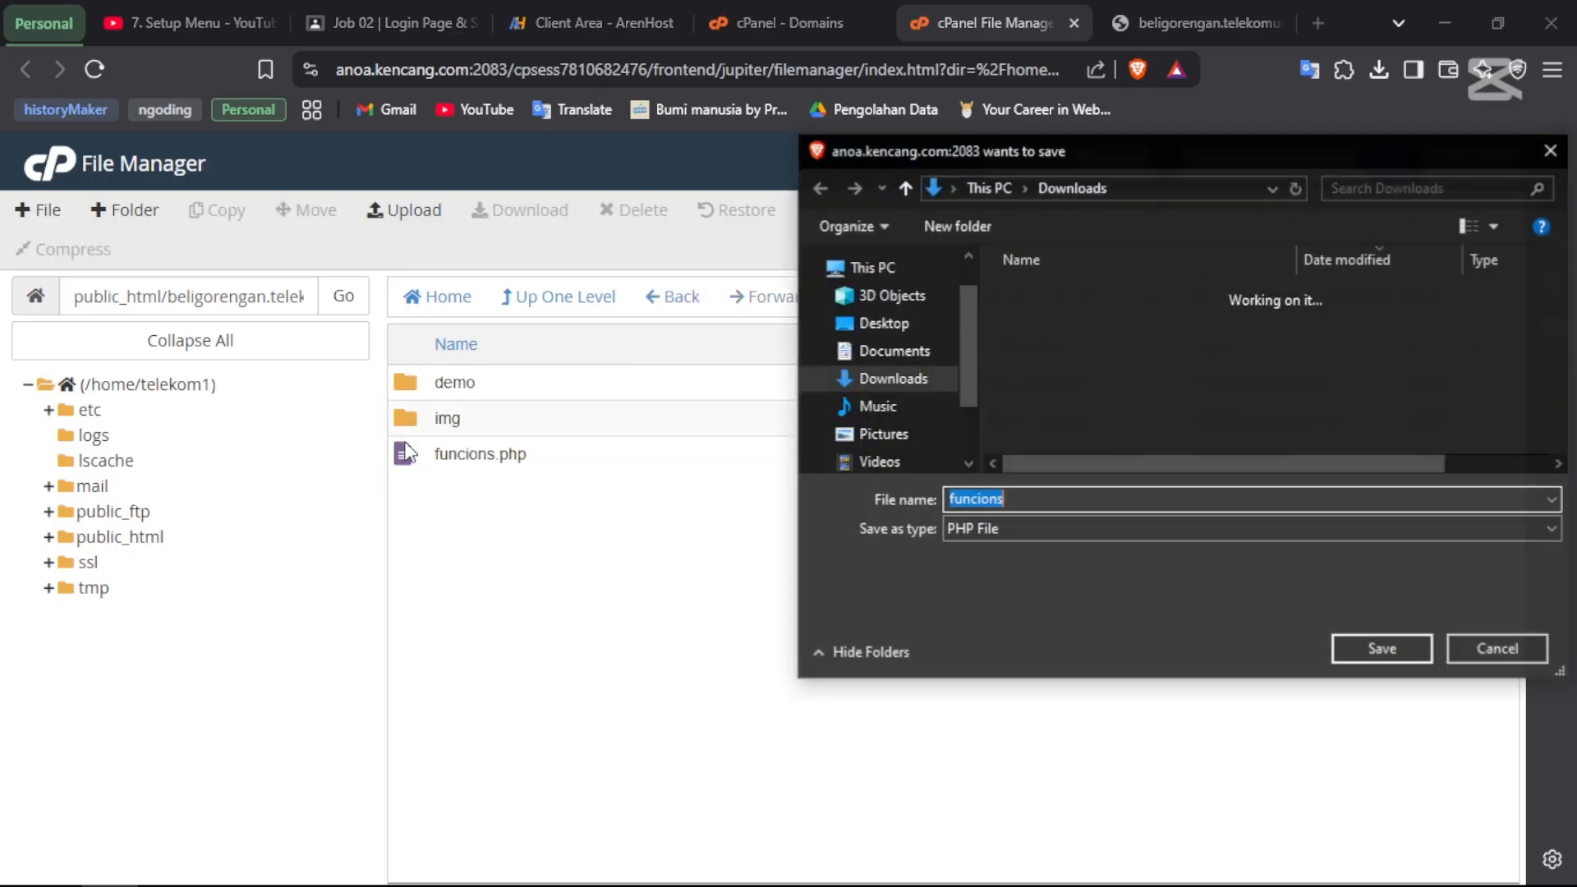
click(1496, 648)
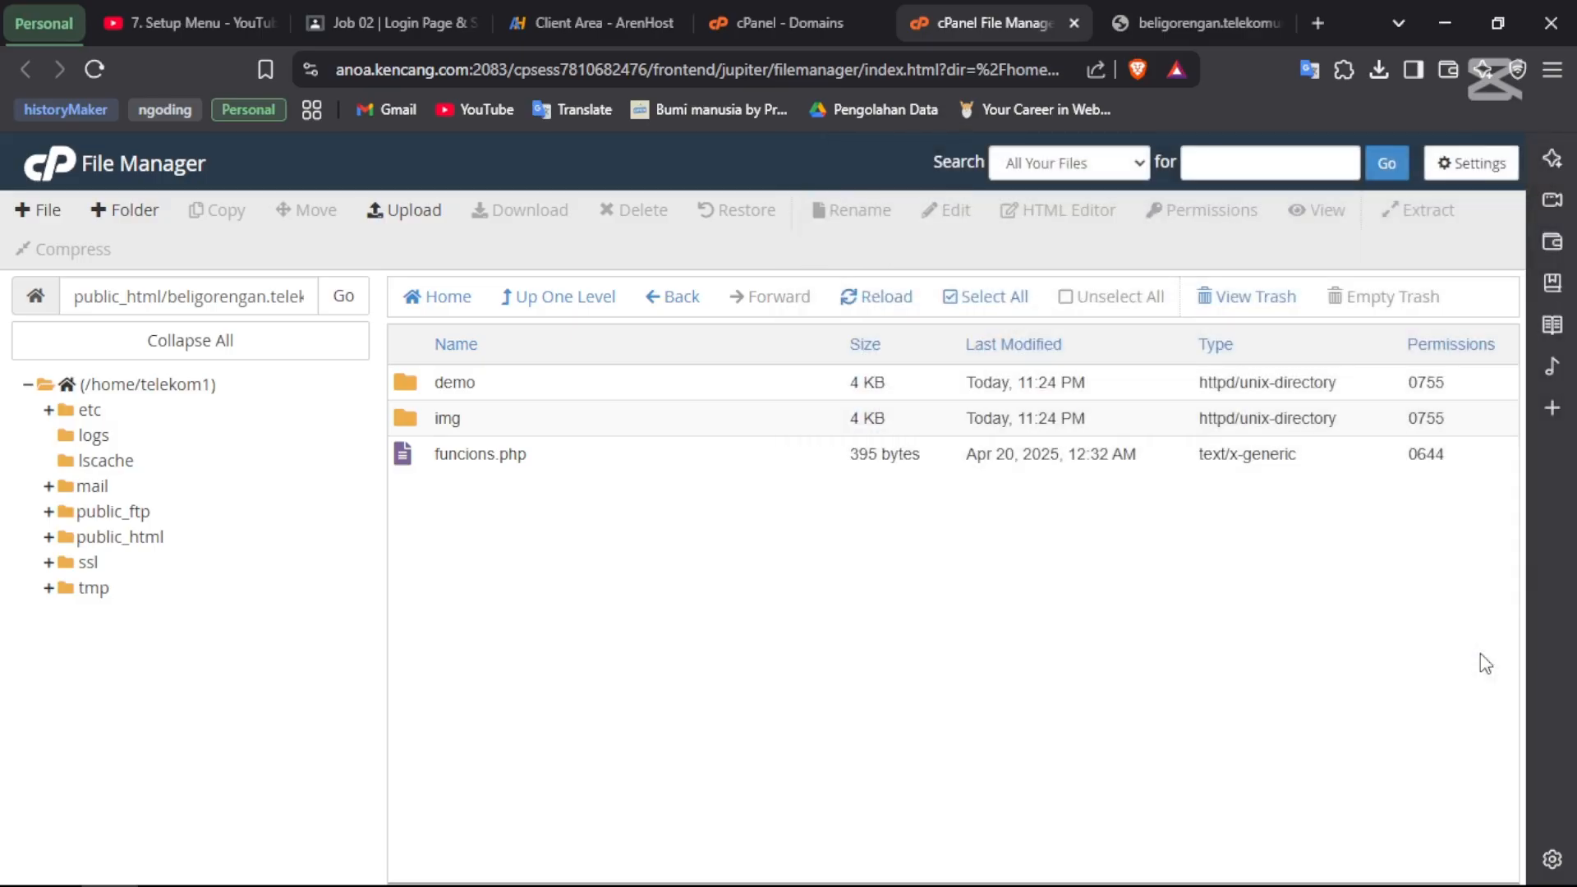
click(406, 456)
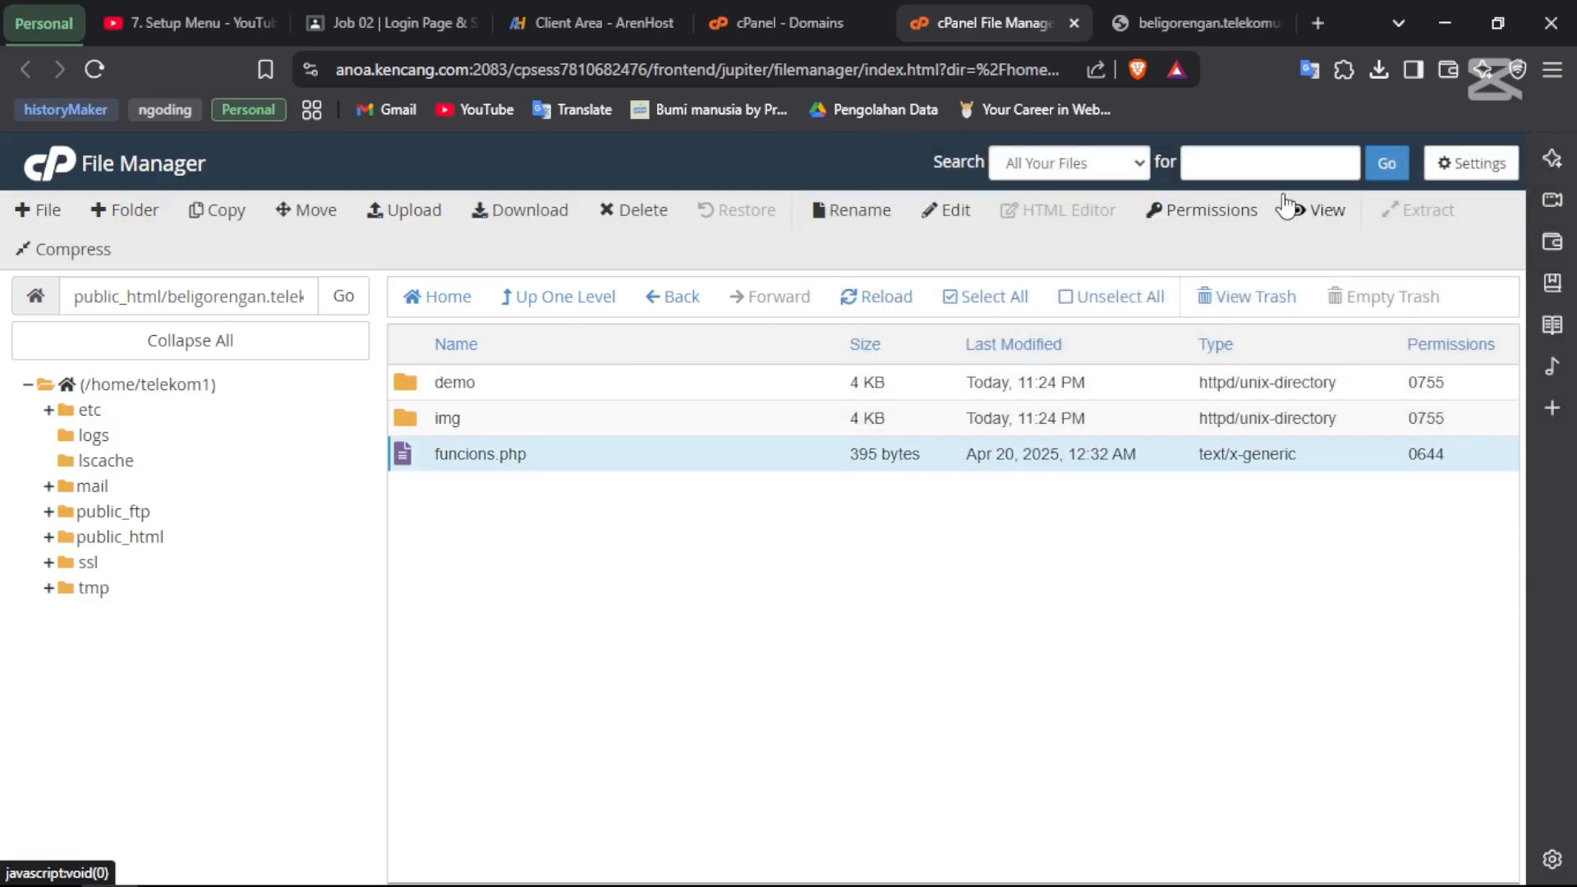
click(950, 210)
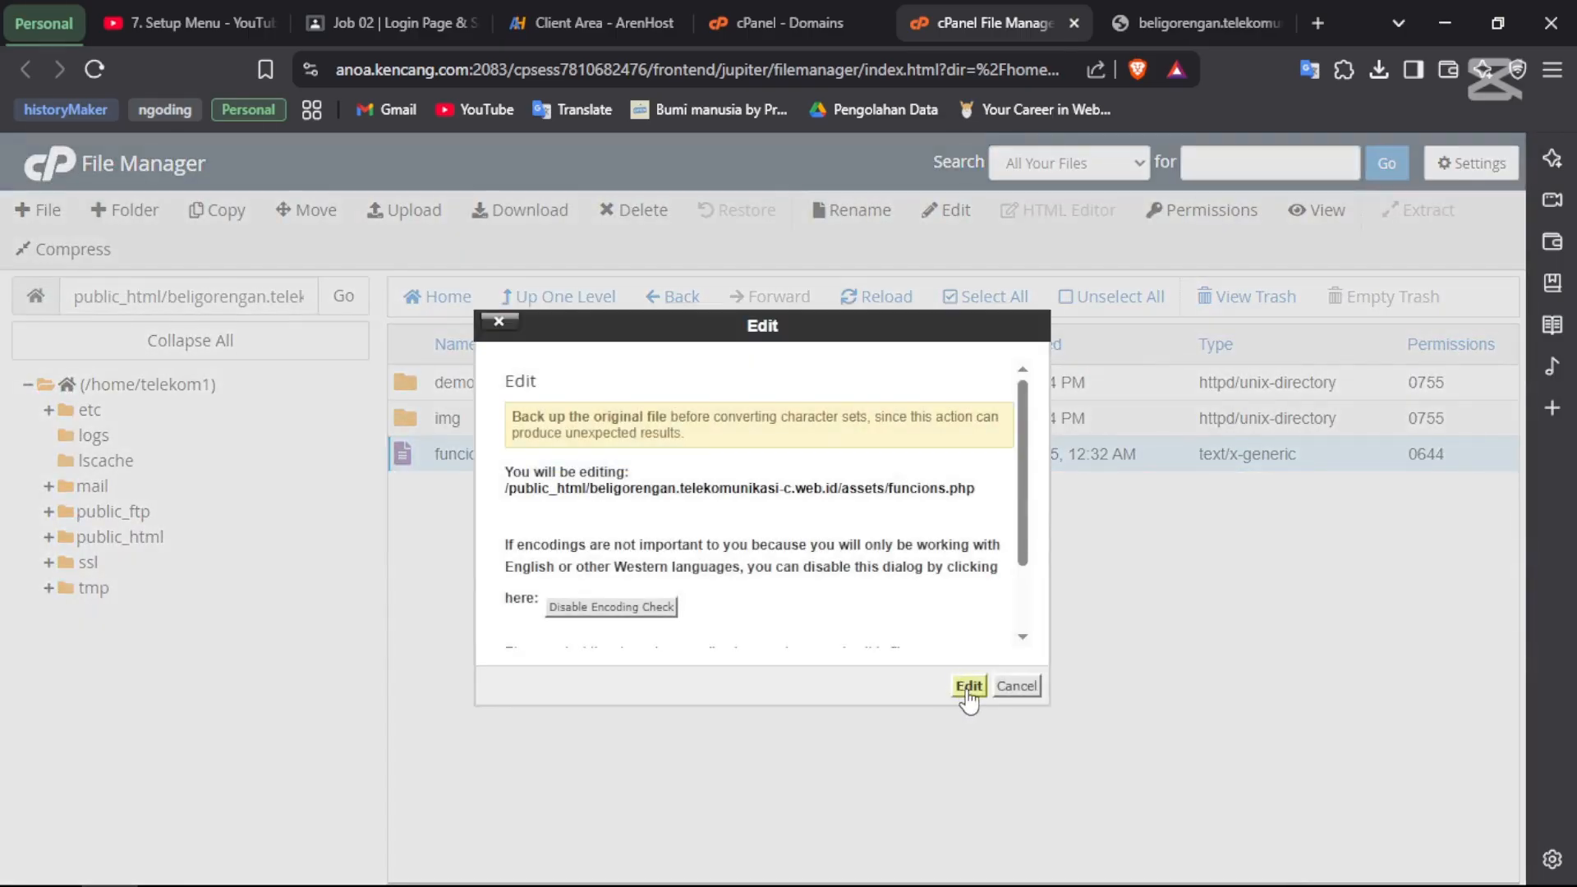
- Open funcions.php in the editor and inspect line 7's values: localhost, userAir, the password, and air
click(968, 687)
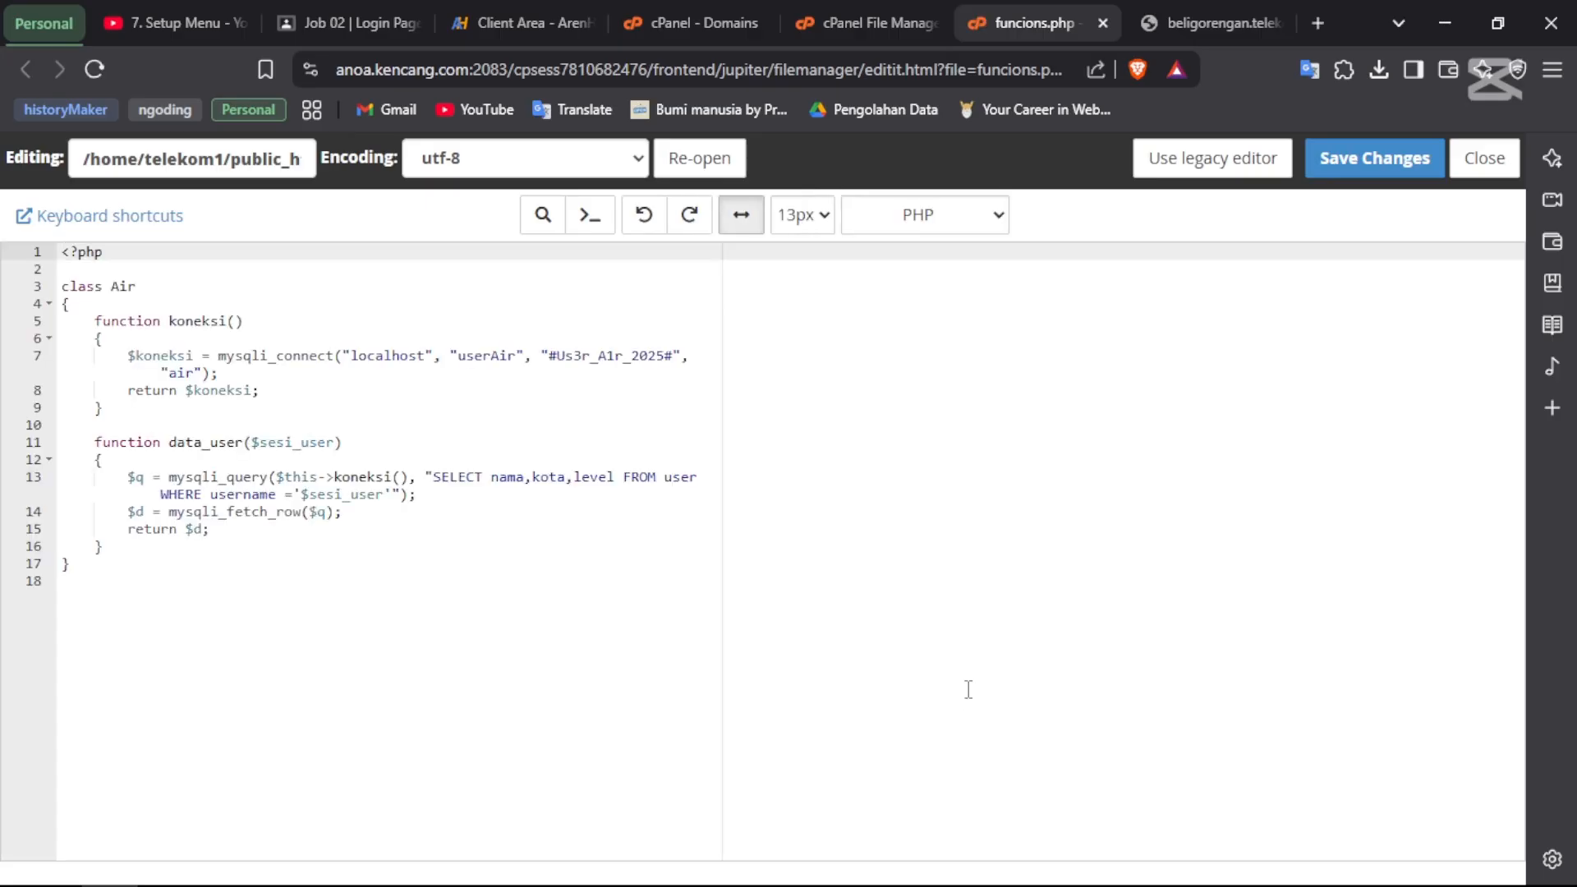
double_click(384, 357)
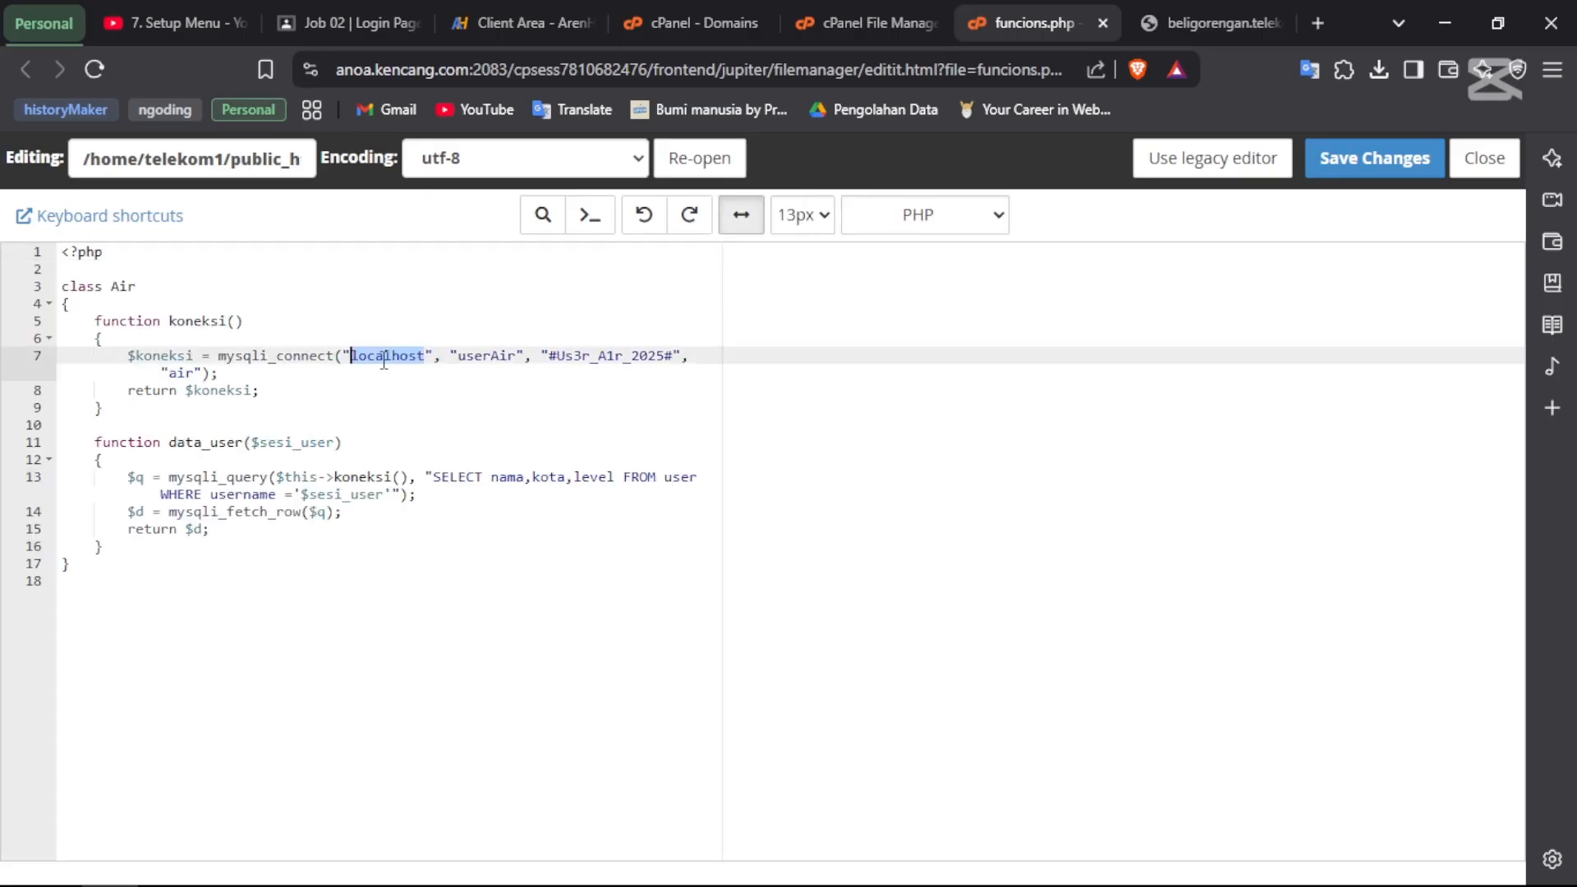
double_click(475, 355)
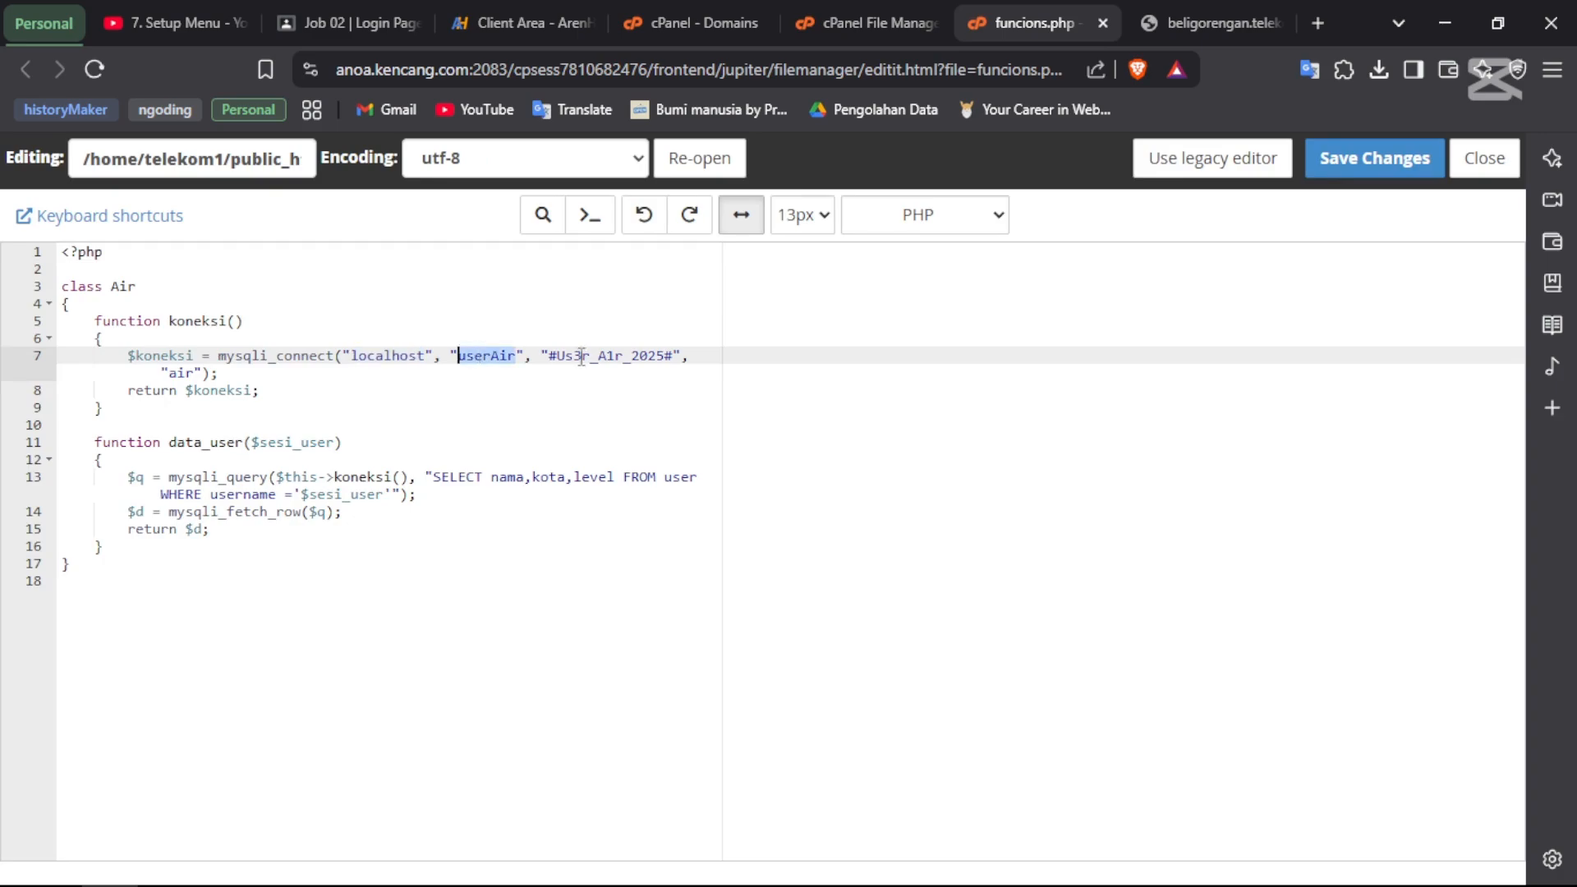
click(595, 358)
double_click(596, 357)
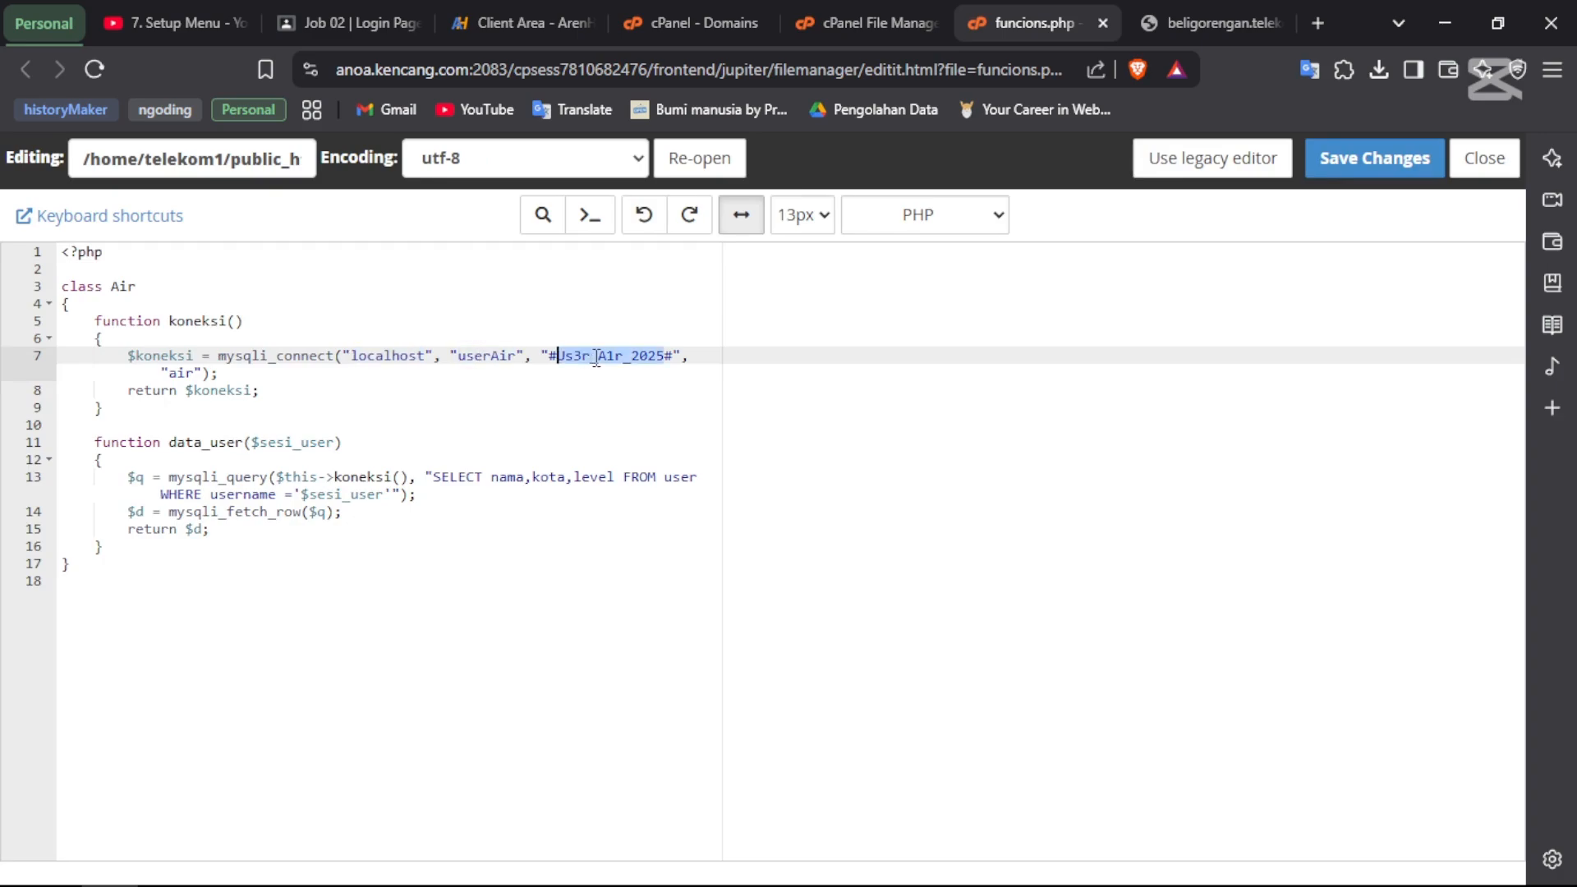
double_click(181, 371)
double_click(369, 357)
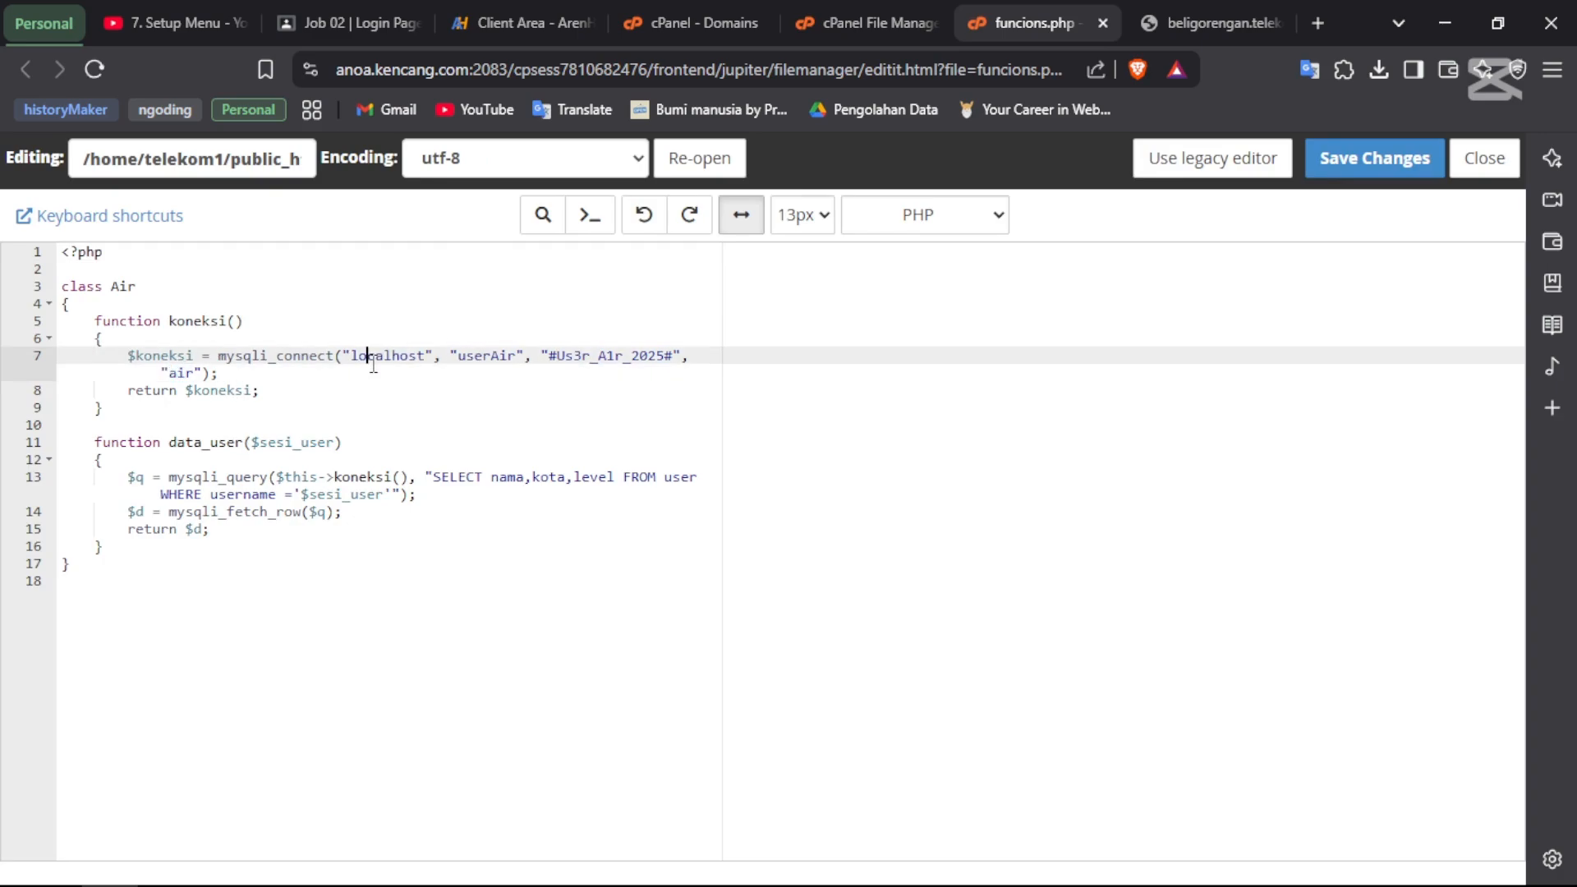
drag(446, 359, 492, 359)
click(497, 358)
double_click(503, 357)
double_click(581, 359)
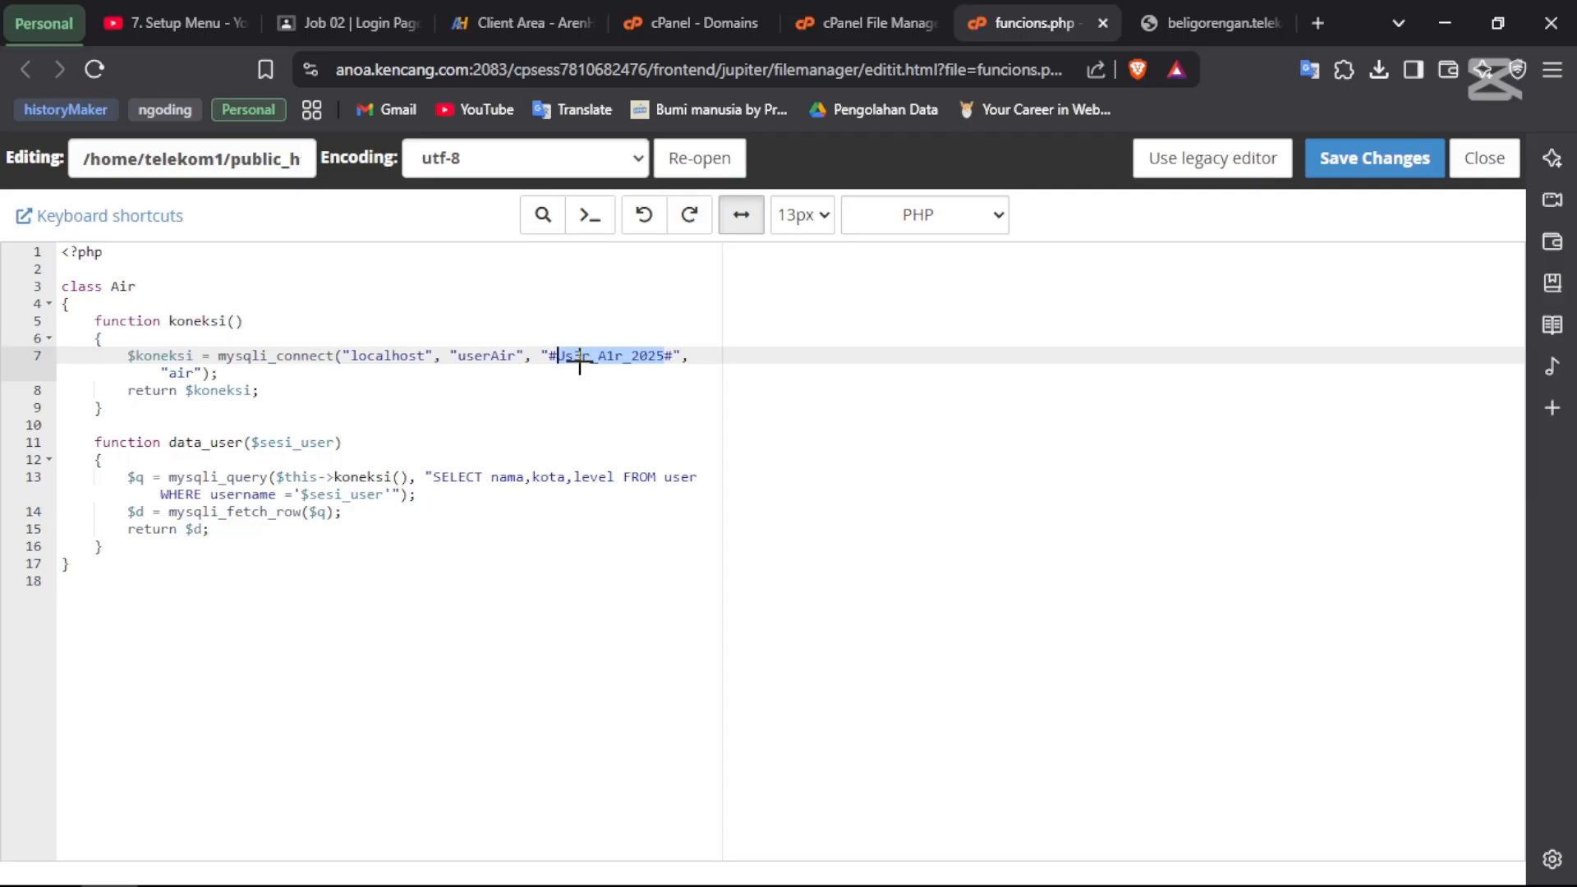
- Check the new credentials inidatabase, iniuser and the new password in Notepad, then return to the editor
key(alt+Tab)
key(alt+Tab)
key(alt+Down)
key(alt+Left)
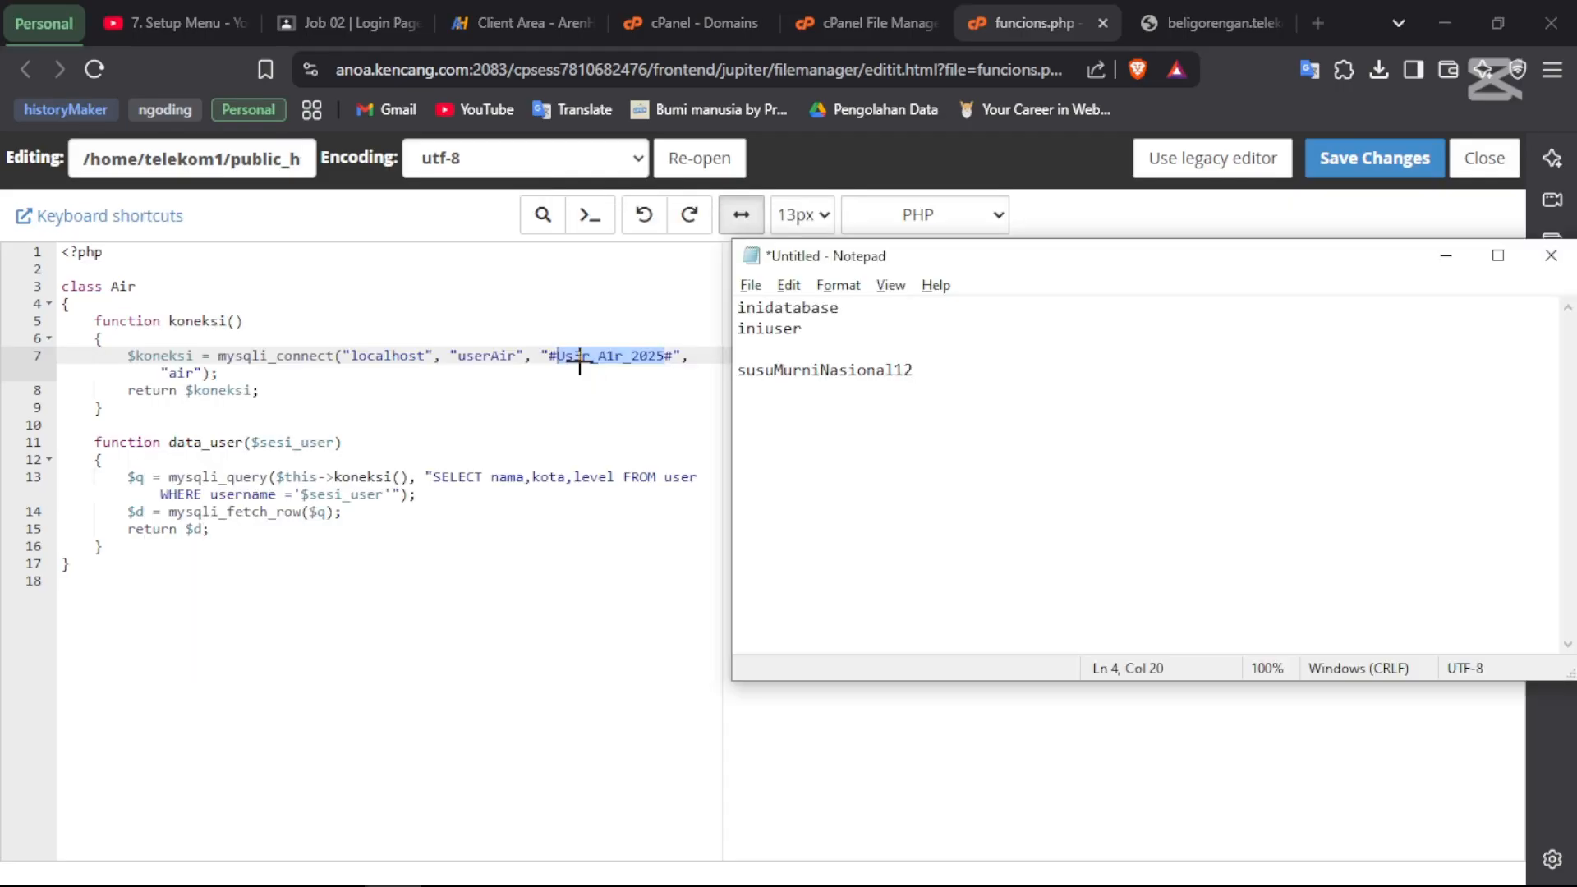
click(902, 315)
key(shift+Home)
key(shift+End)
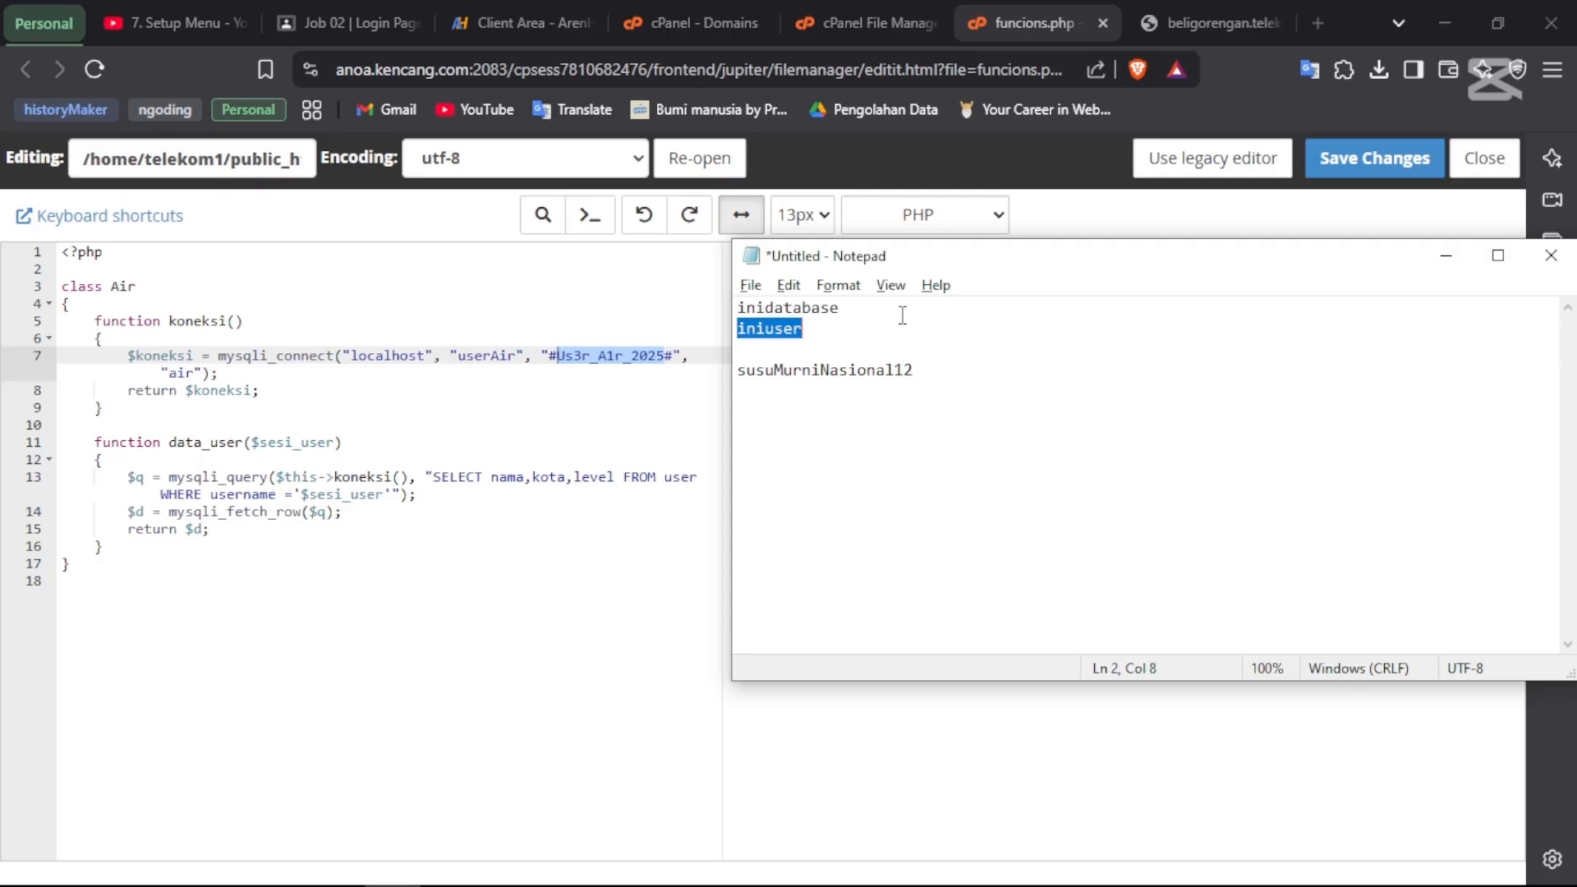
key(Down)
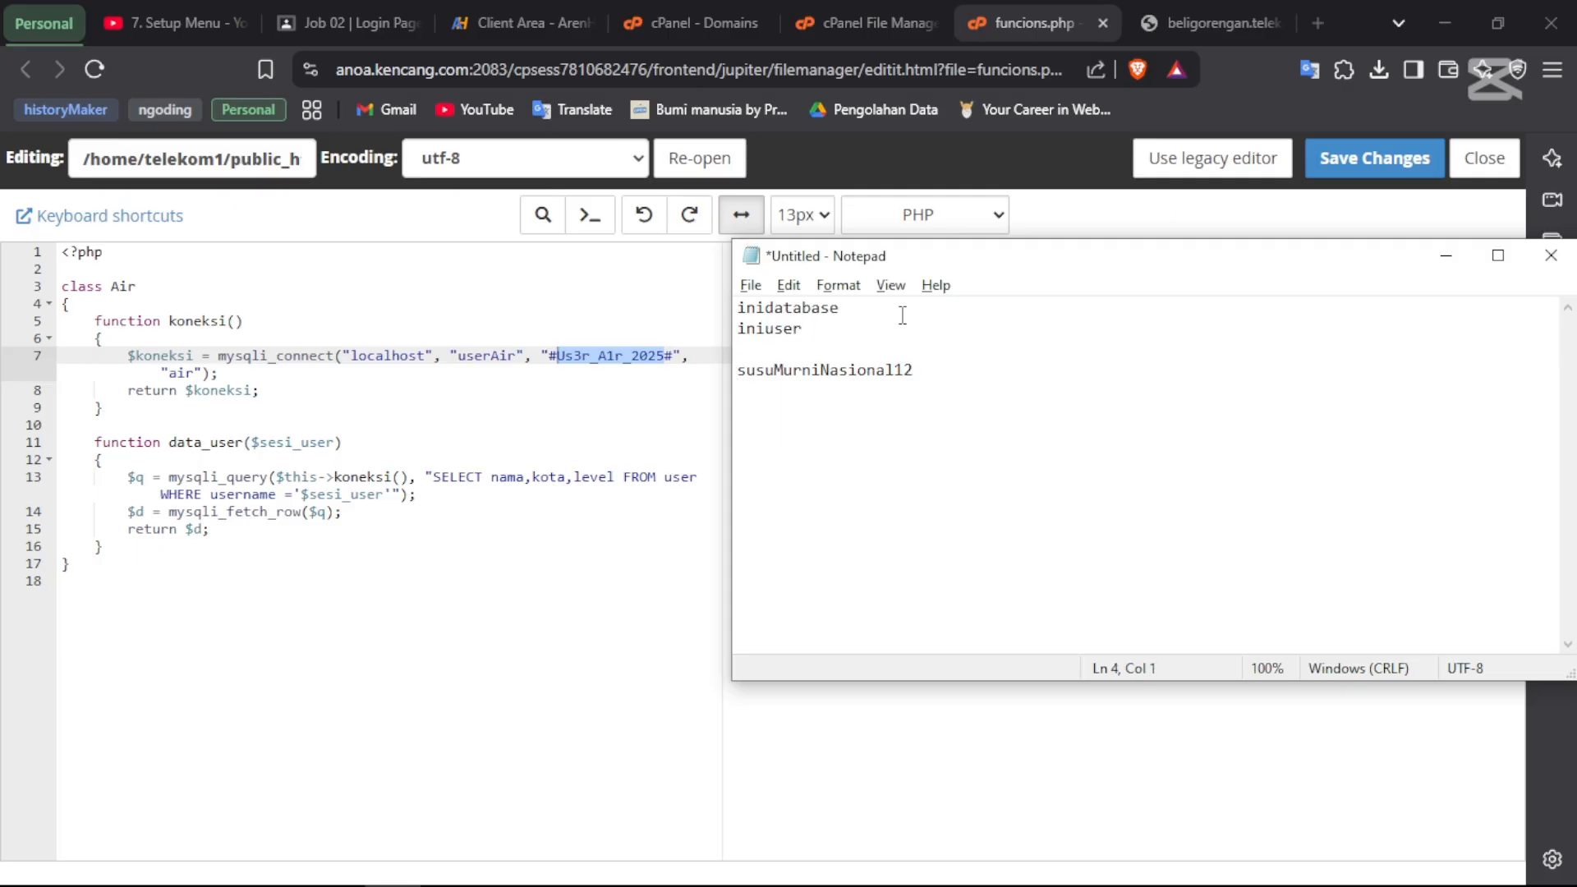
key(shift+End)
key(Home)
key(shift+End)
key(Up)
key(alt+Tab)
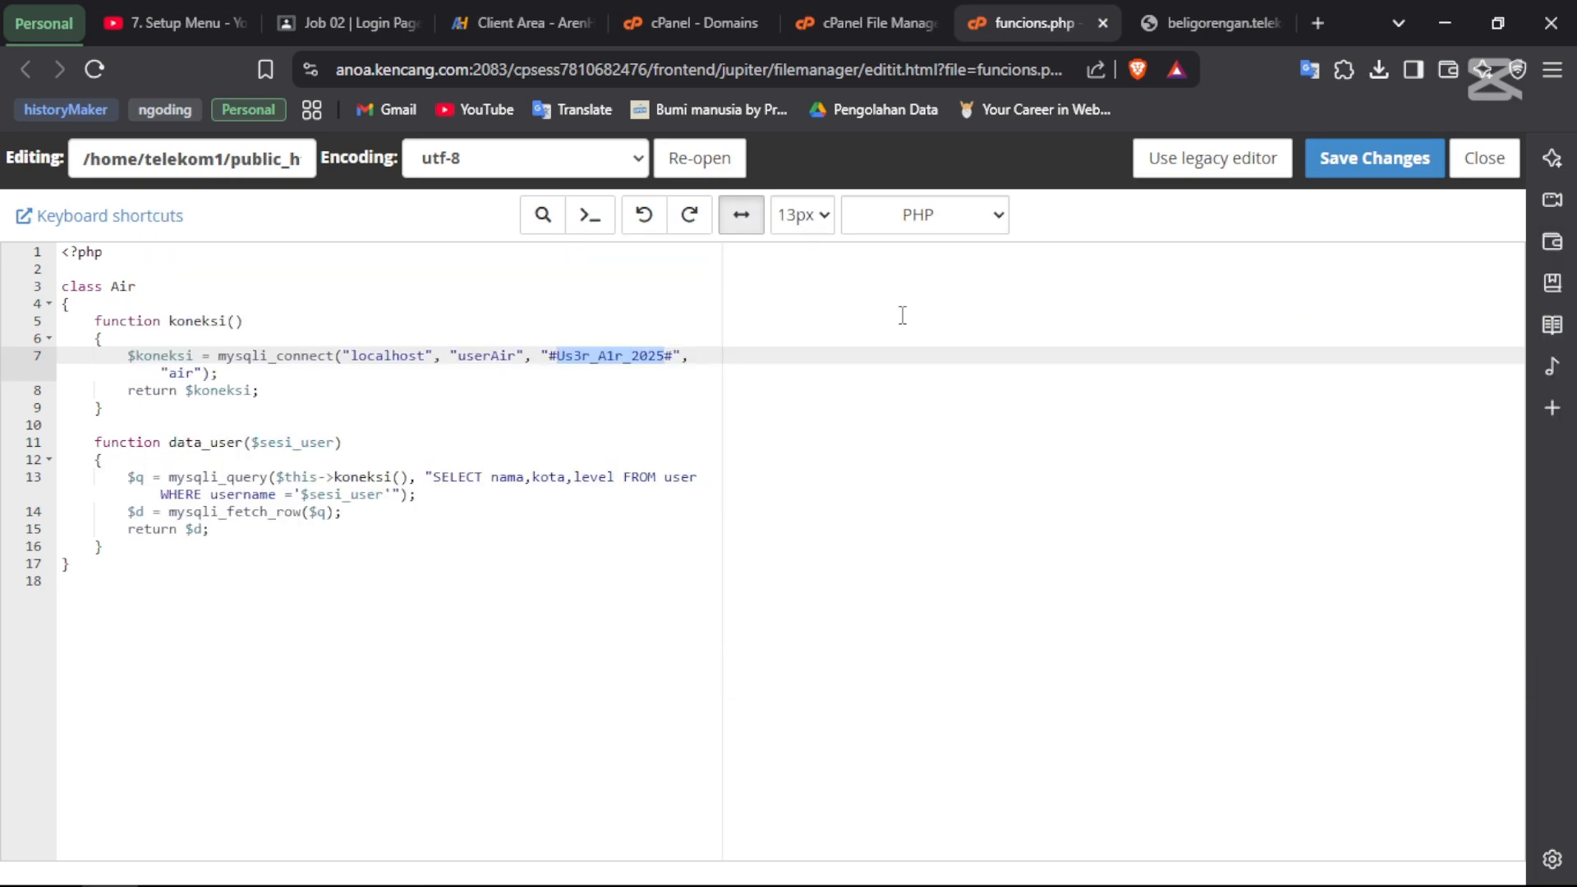
- Switch to the cPanel Domains browser tab
click(626, 15)
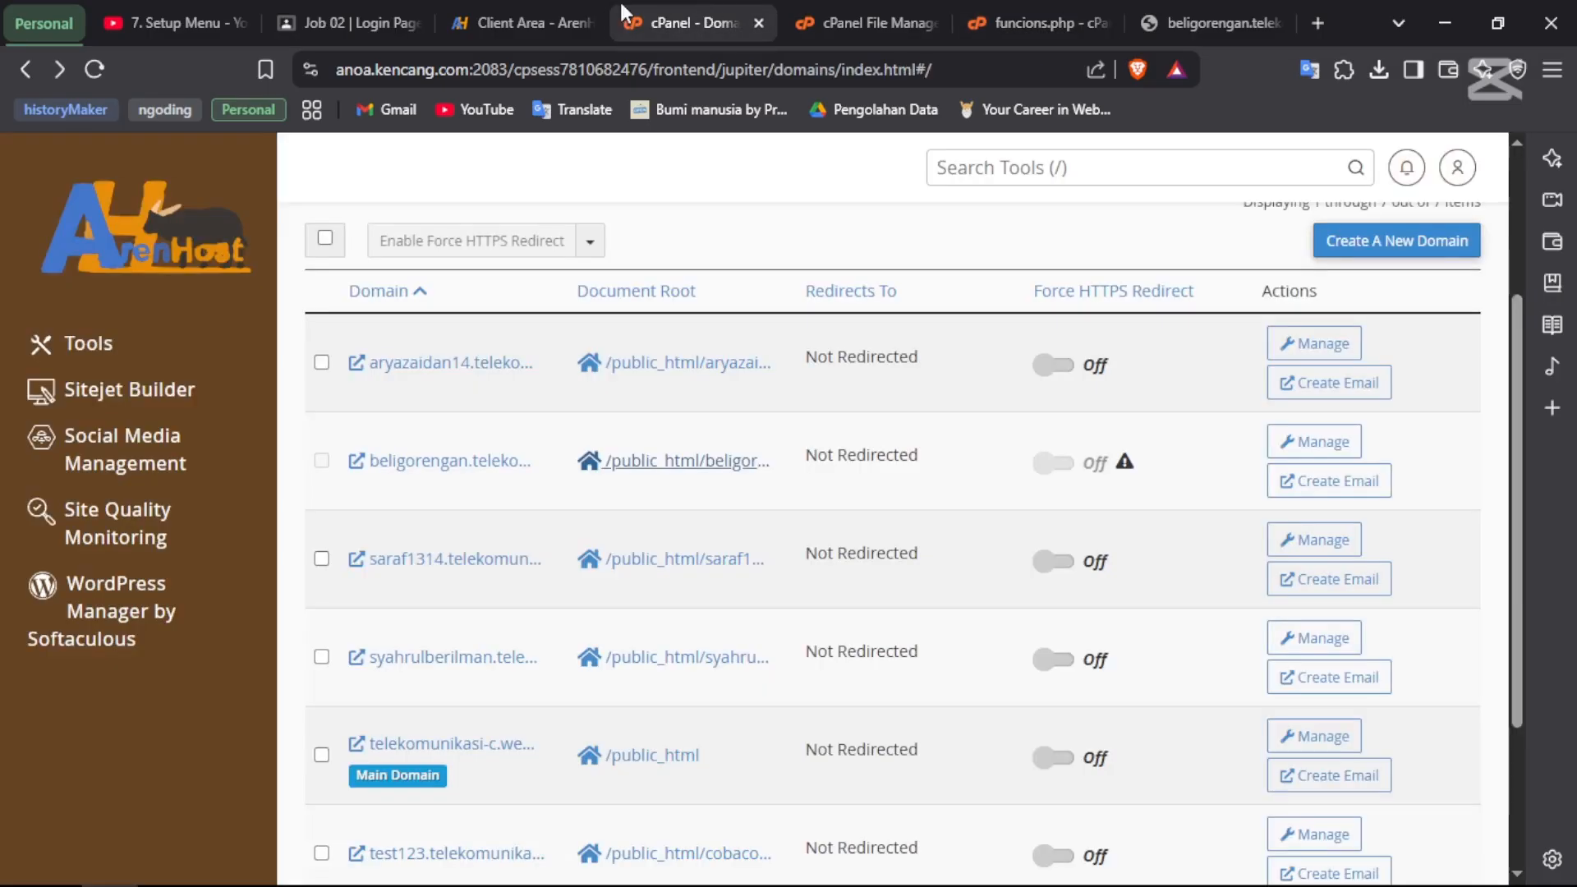
scroll(679, 320, up, 3)
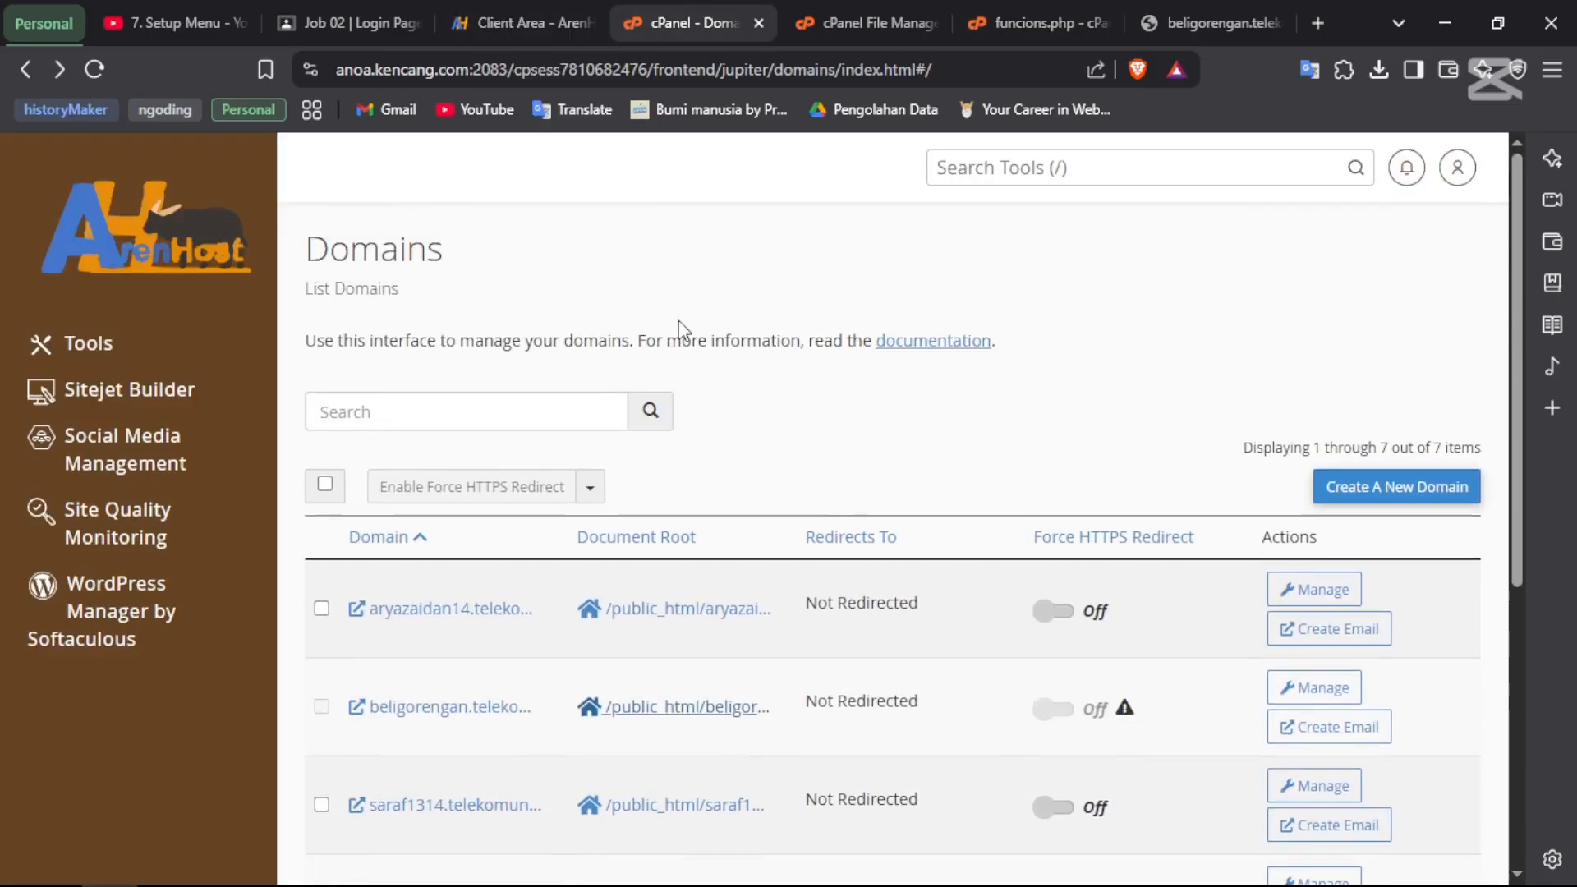
scroll(679, 320, down, 3)
click(821, 22)
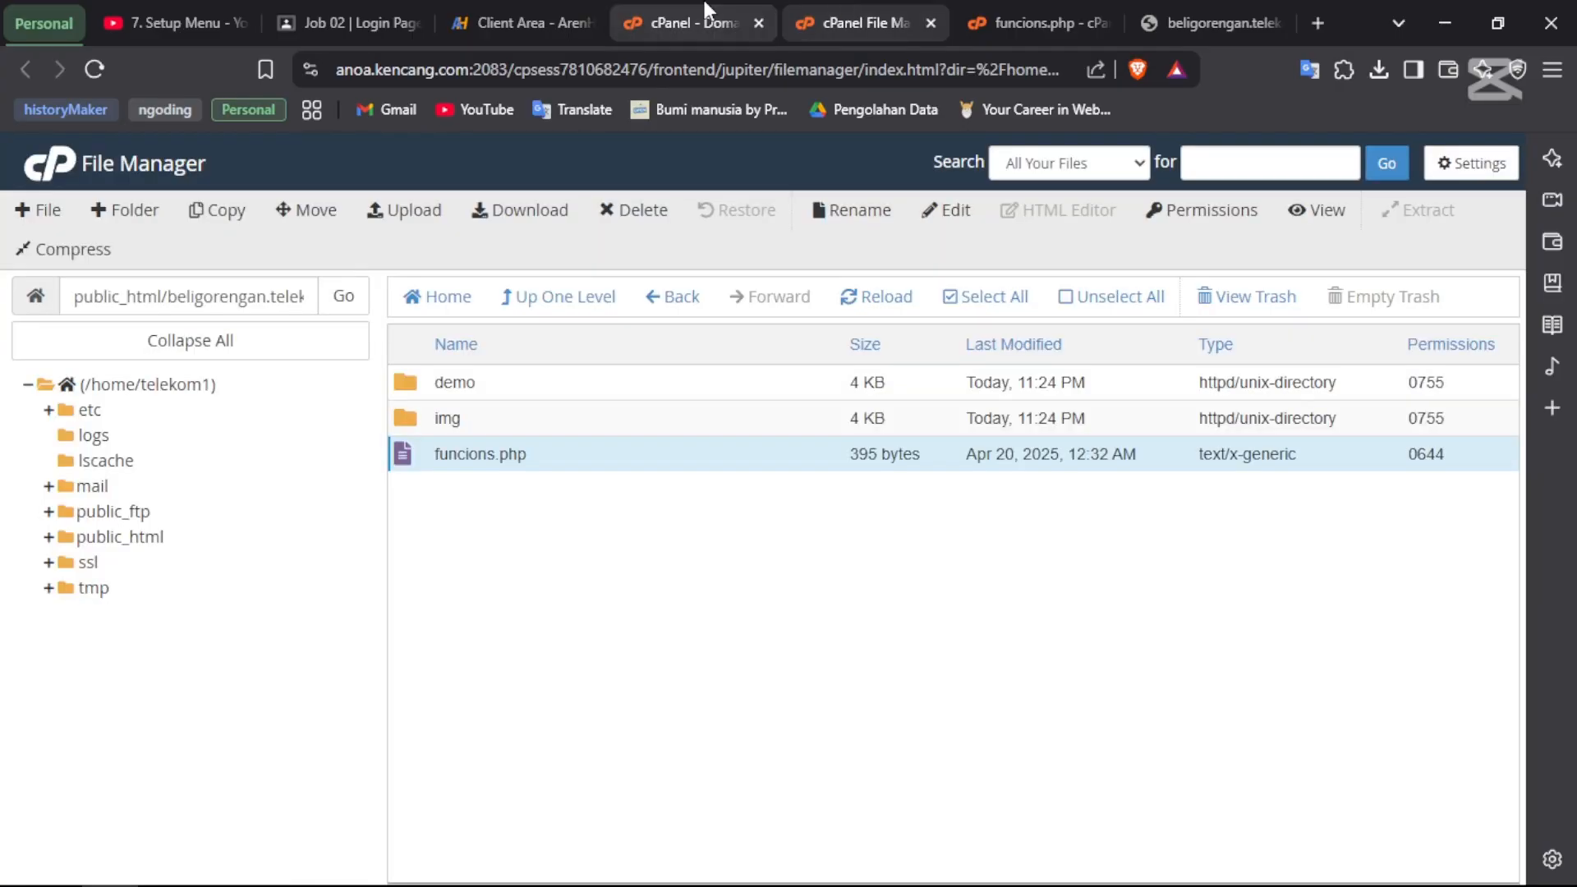
click(704, 10)
scroll(607, 566, up, 3)
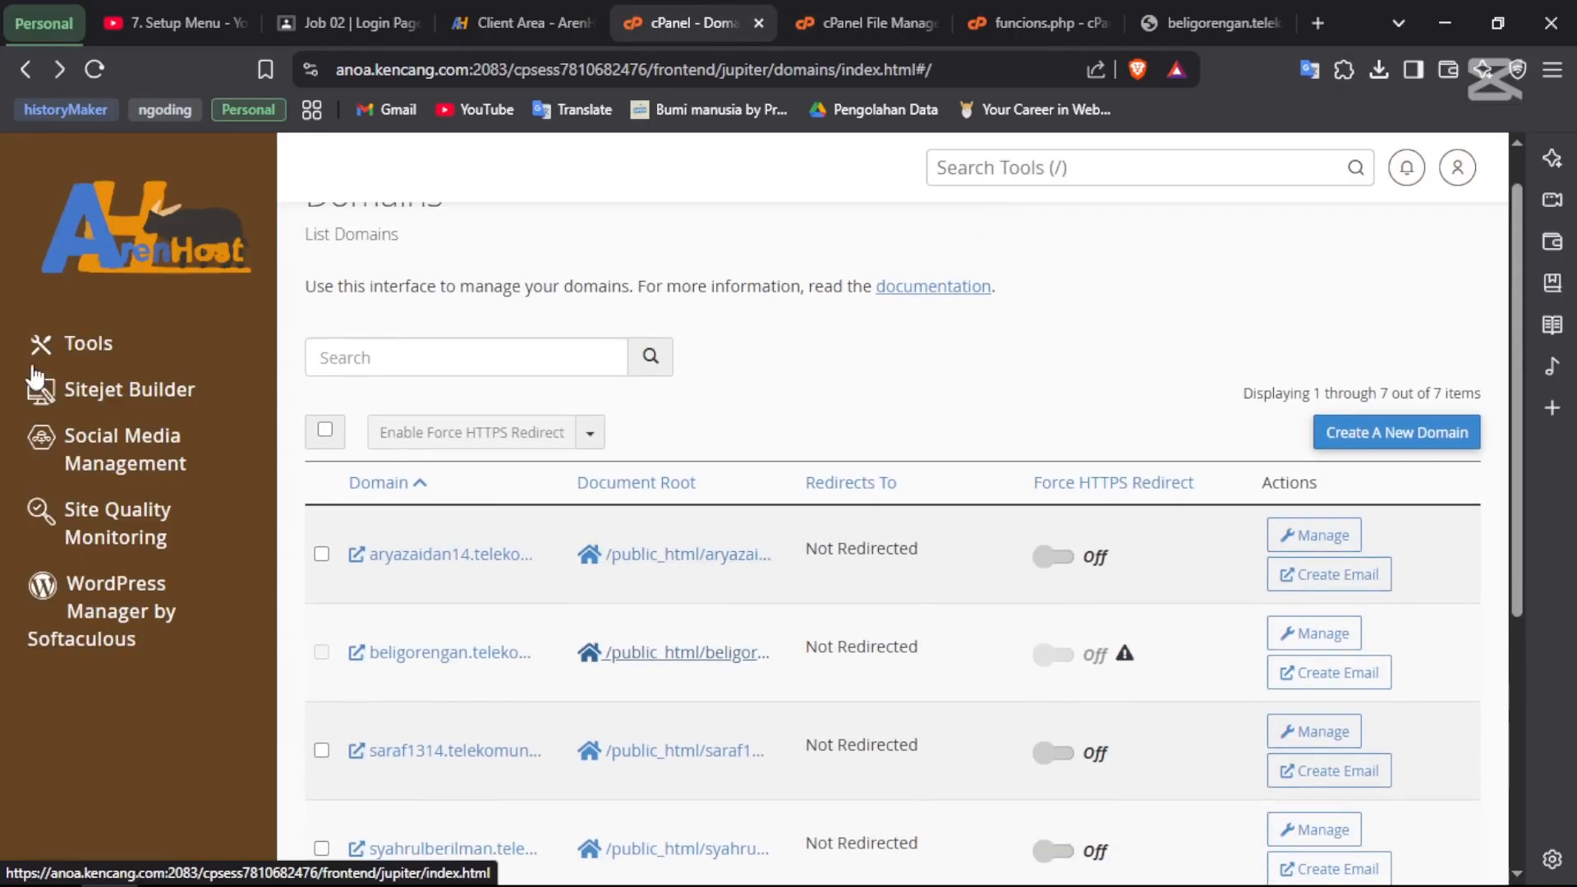
- Open the Tools page and scroll to the Databases section
click(115, 339)
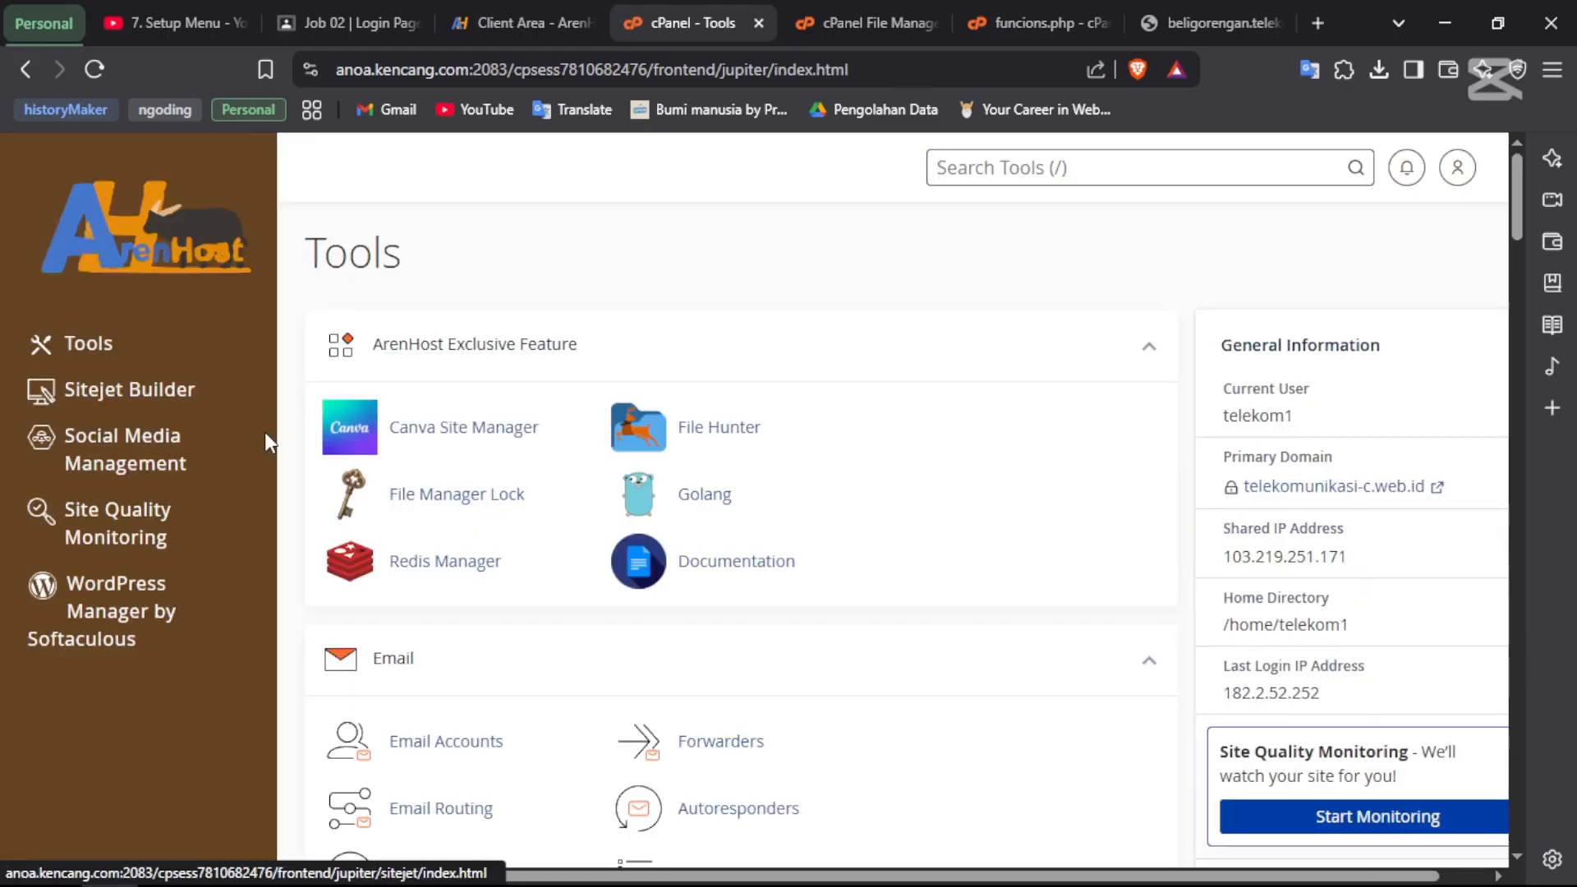
scroll(264, 432, down, 5)
middle_click(632, 575)
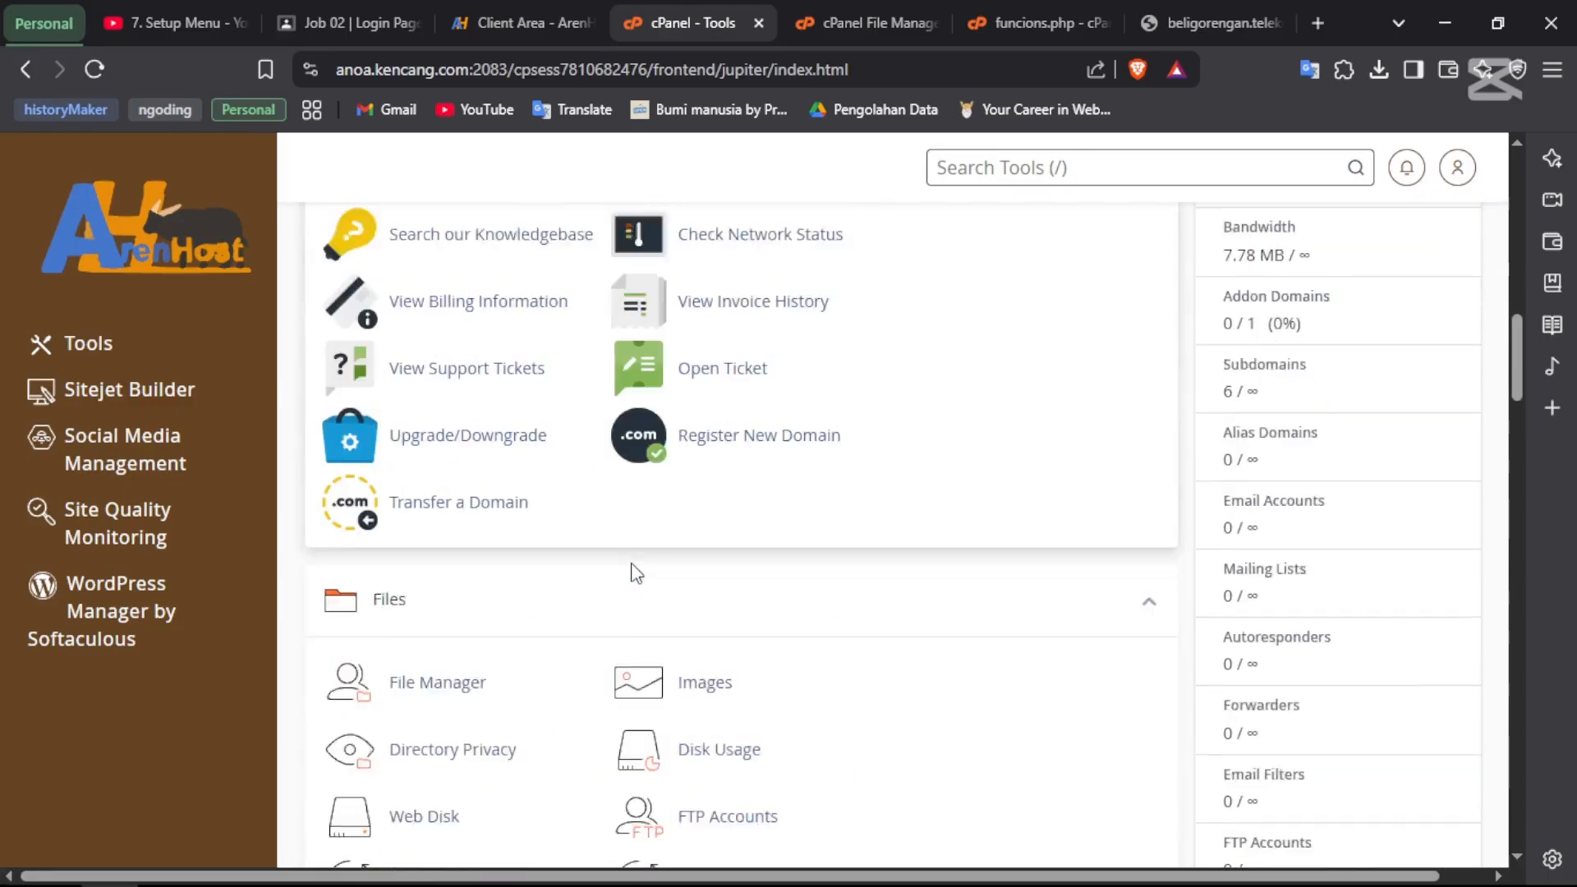
scroll(630, 563, down, 10)
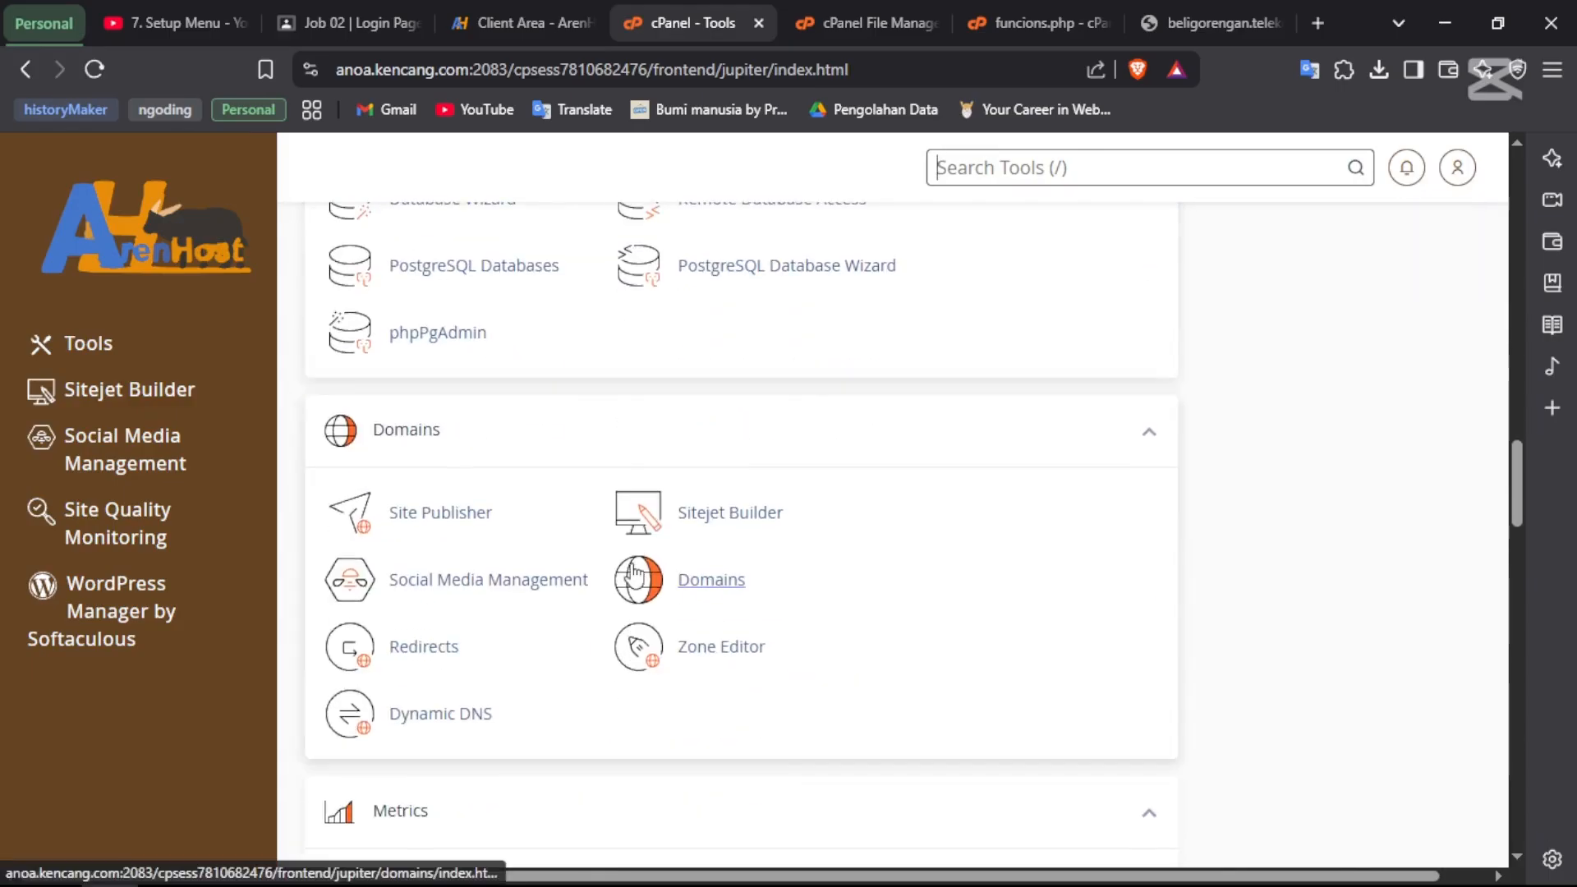
scroll(632, 573, down, 8)
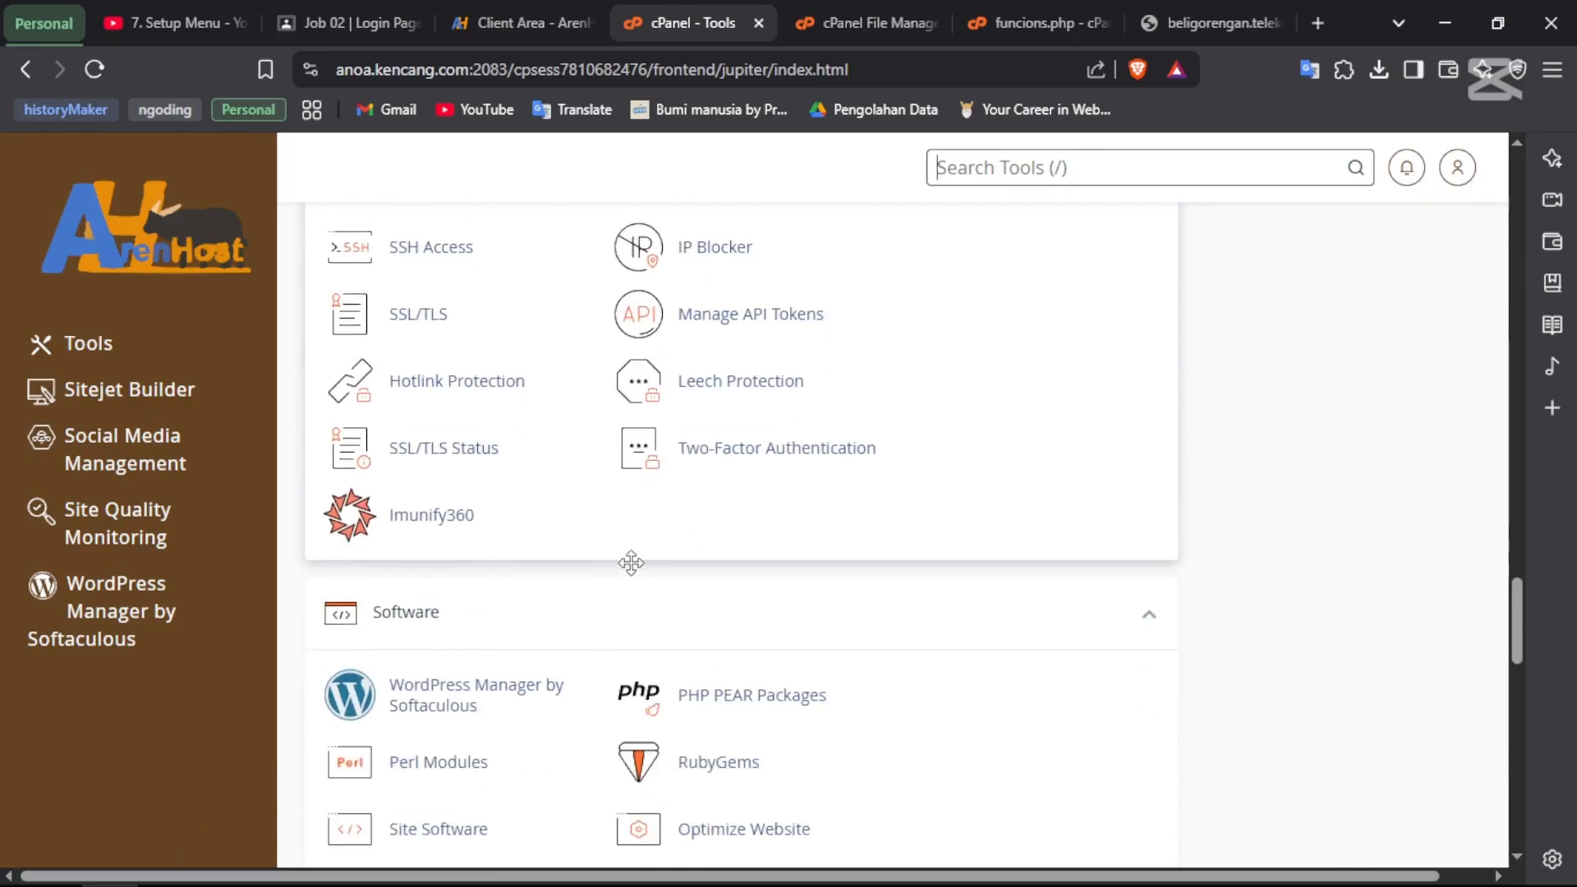
scroll(634, 572, up, 18)
scroll(633, 572, up, 18)
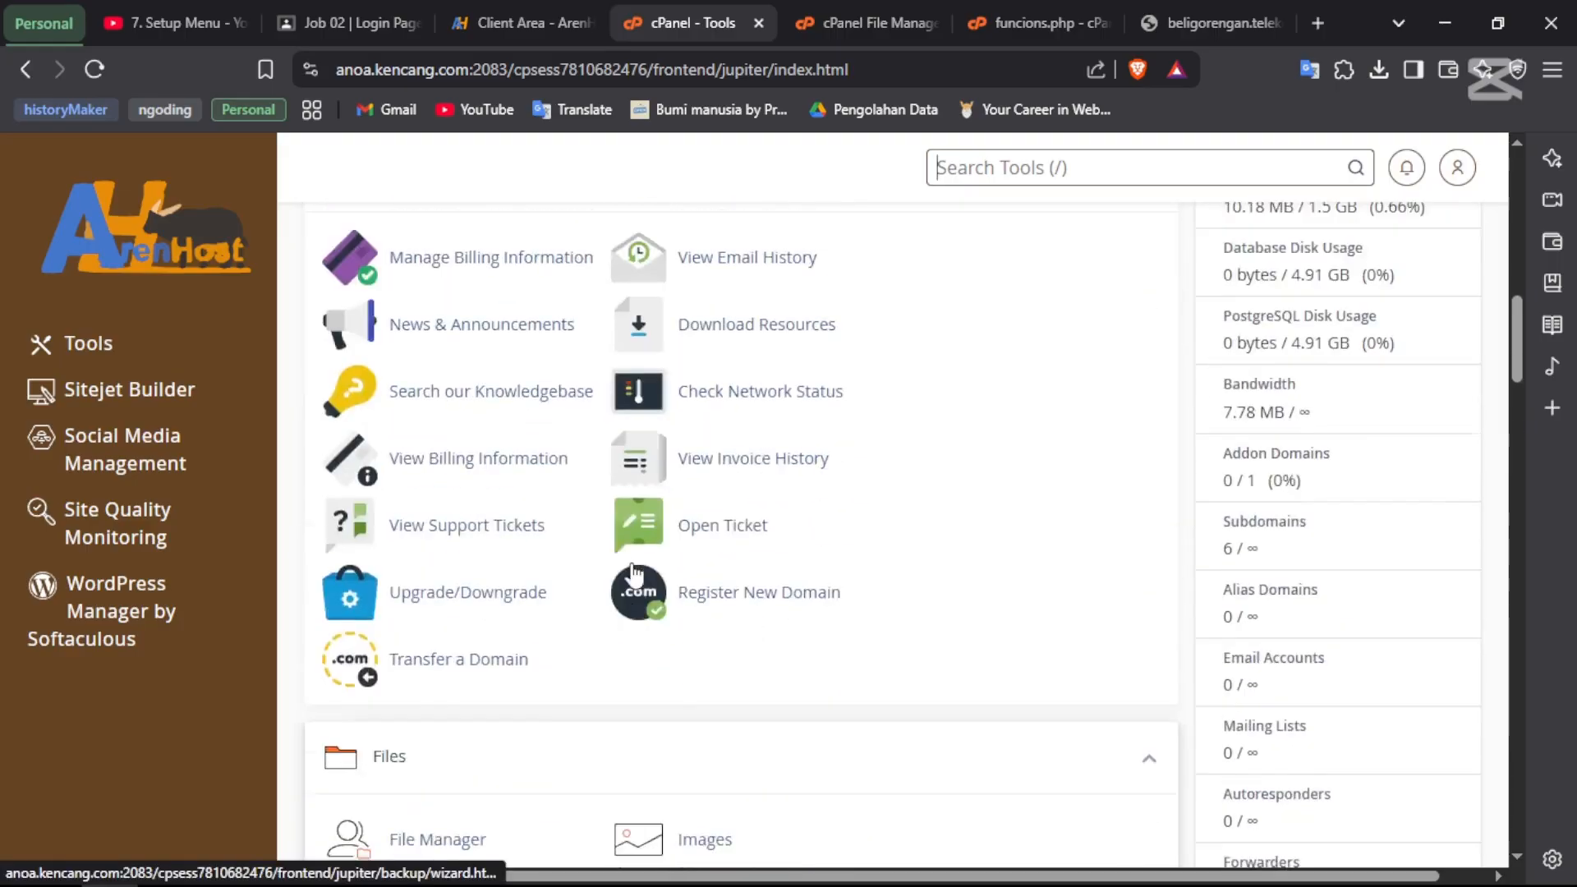
scroll(630, 563, up, 3)
scroll(632, 568, down, 20)
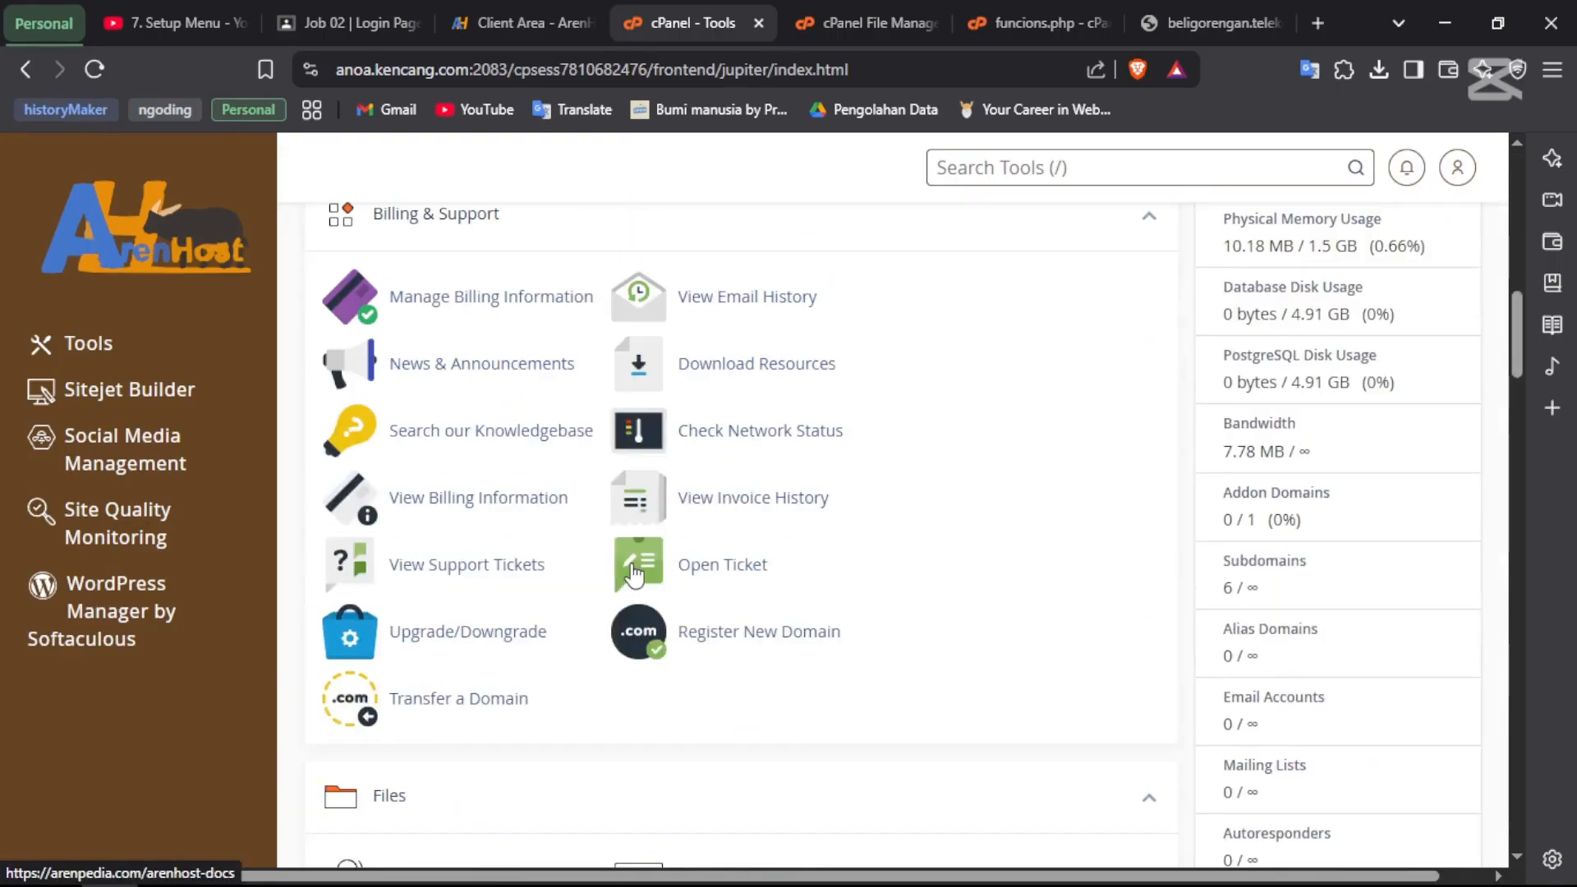
scroll(634, 572, down, 2)
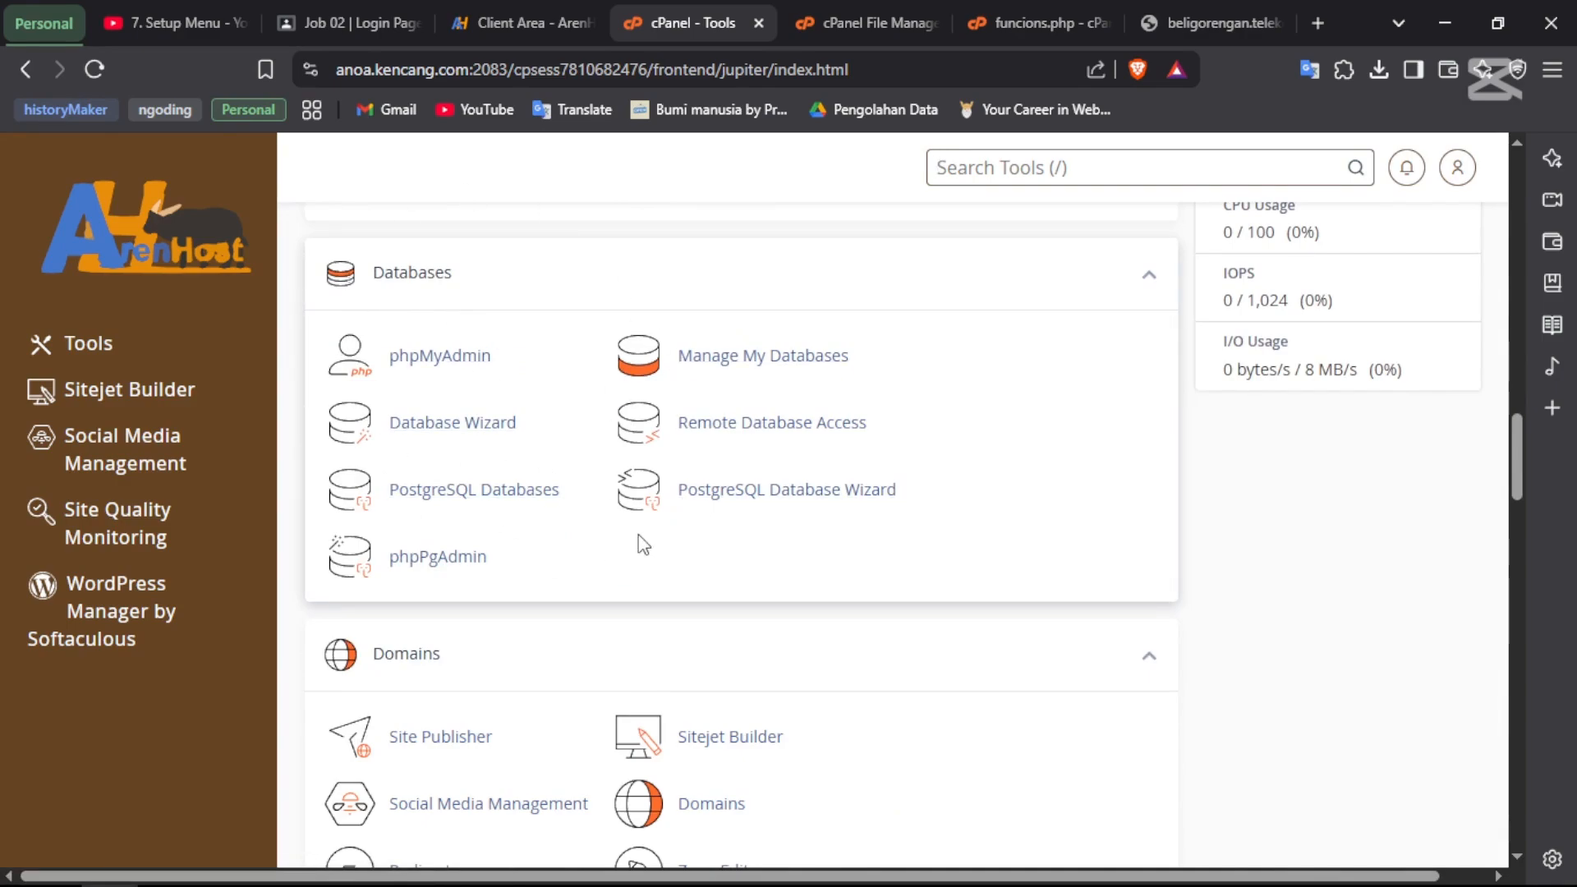
key(slash)
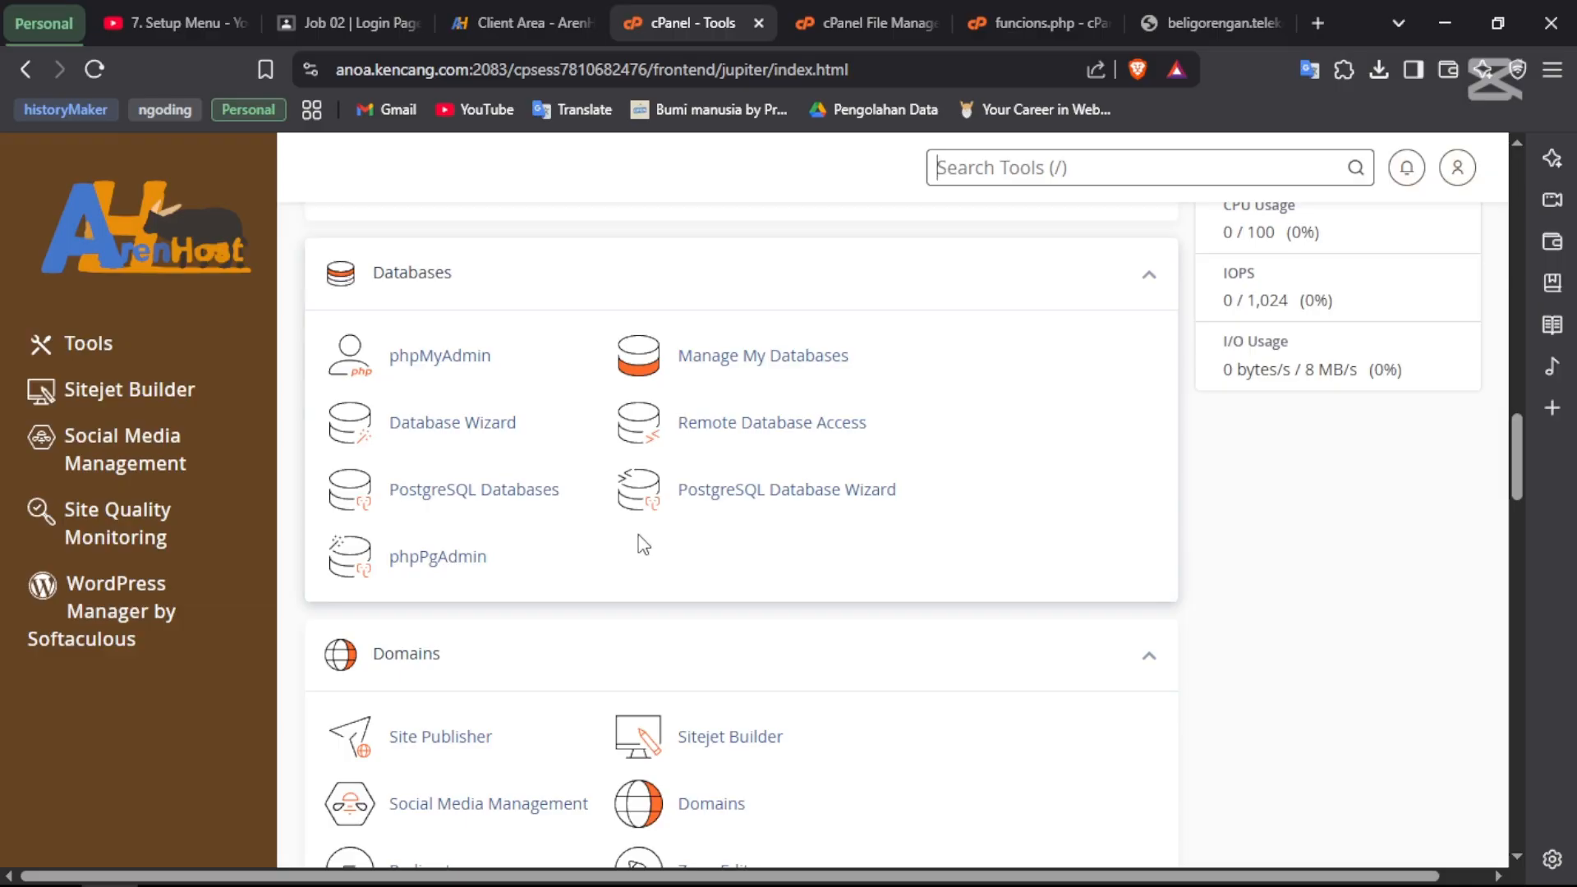
- In Database Wizard, create database inidatabase using the name copied from Notepad
click(456, 433)
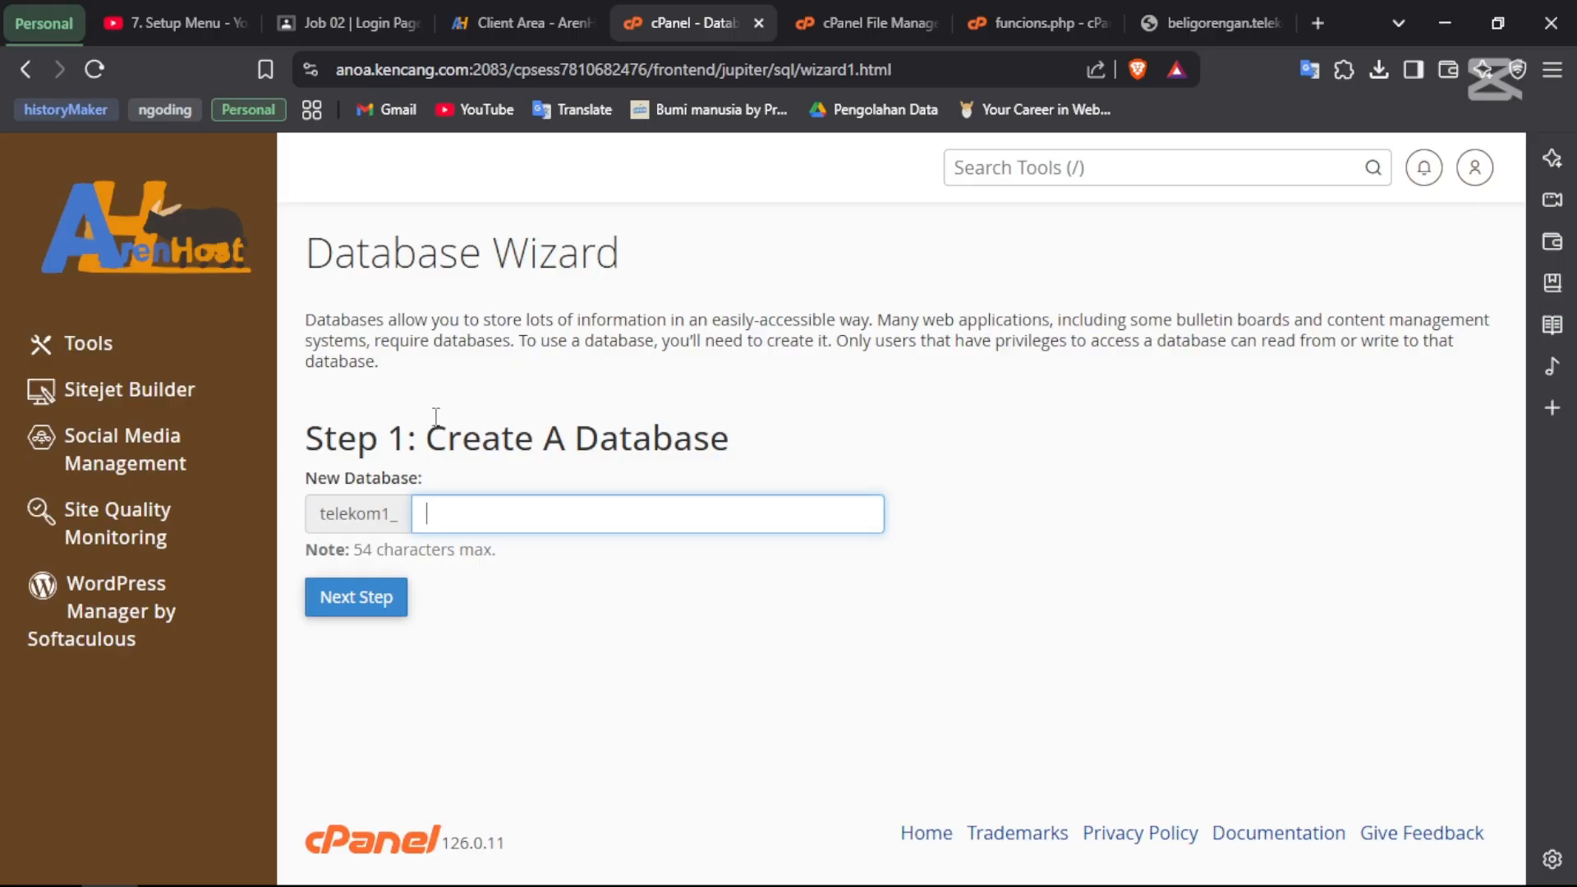
drag(427, 435, 776, 457)
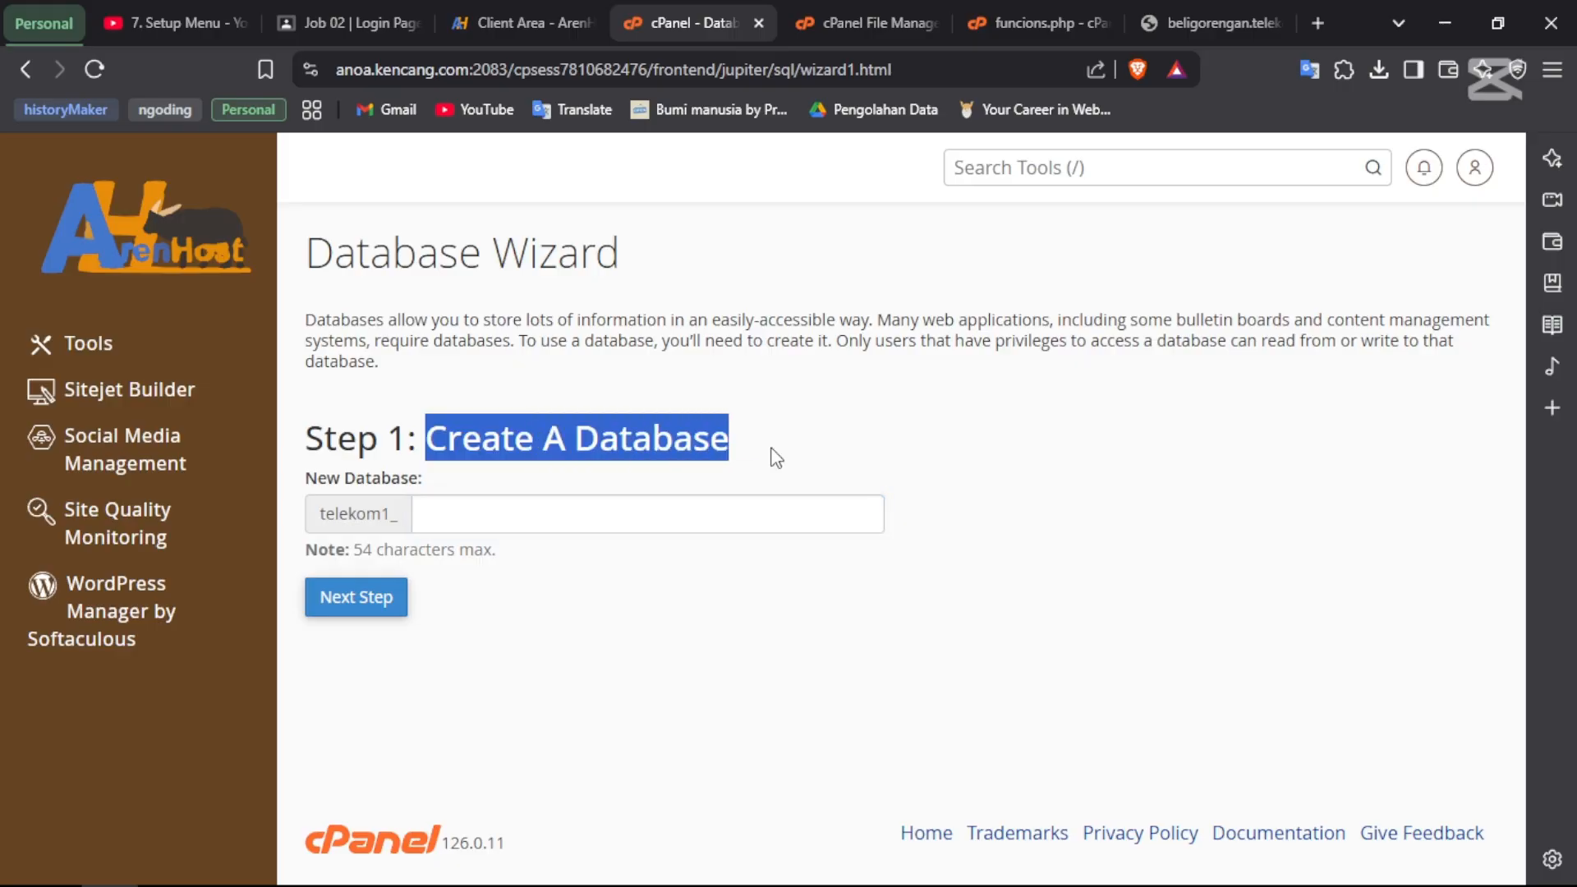
click(632, 517)
key(alt+Tab)
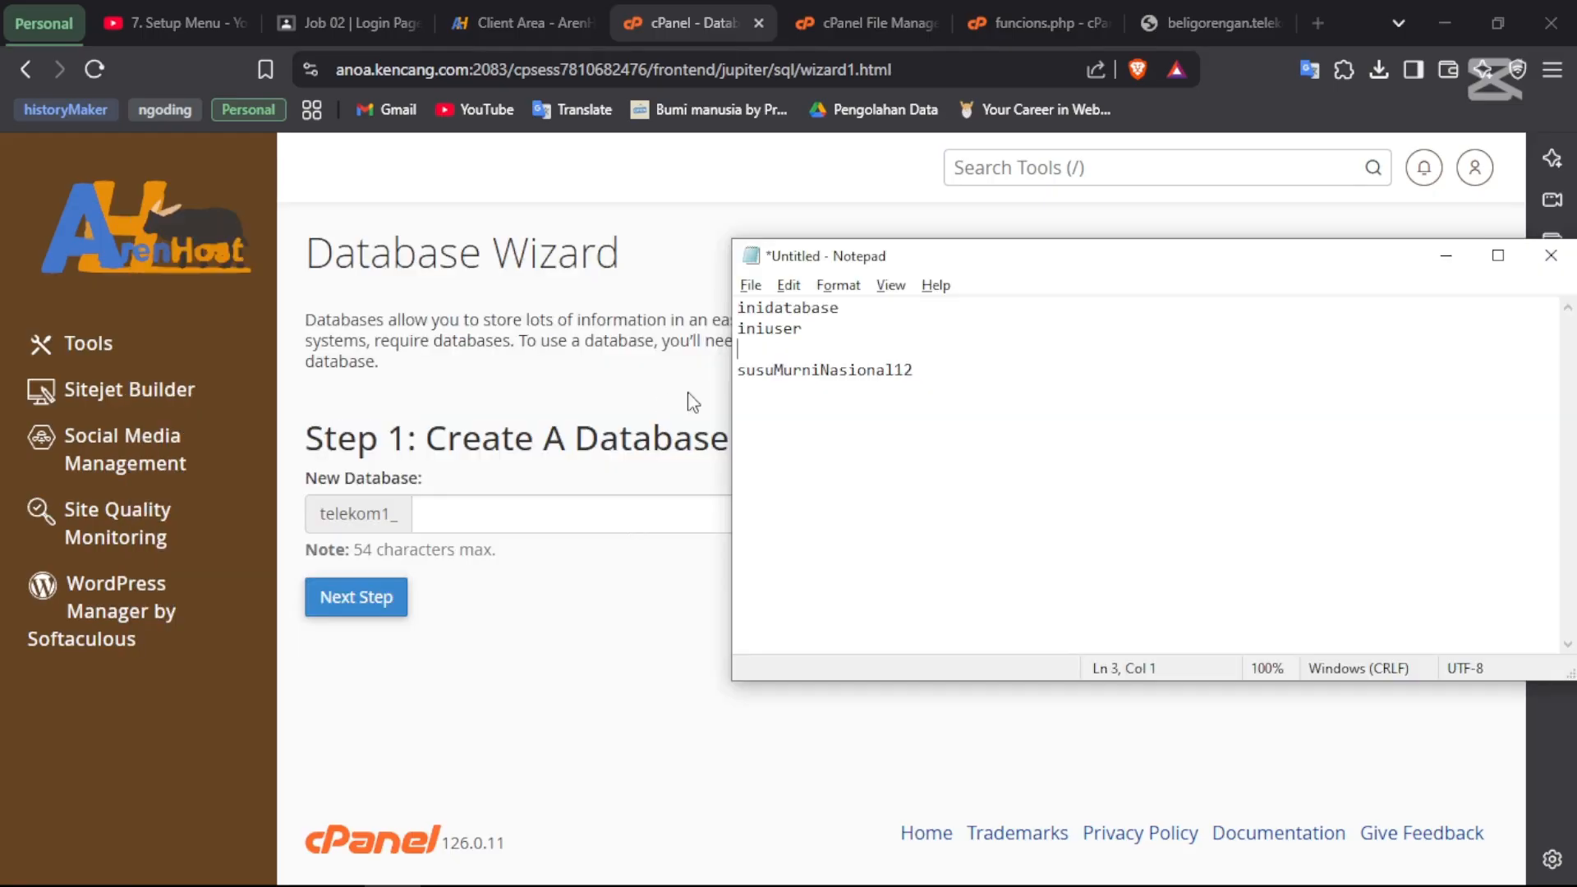
click(864, 313)
key(shift+Home)
key(ctrl+c)
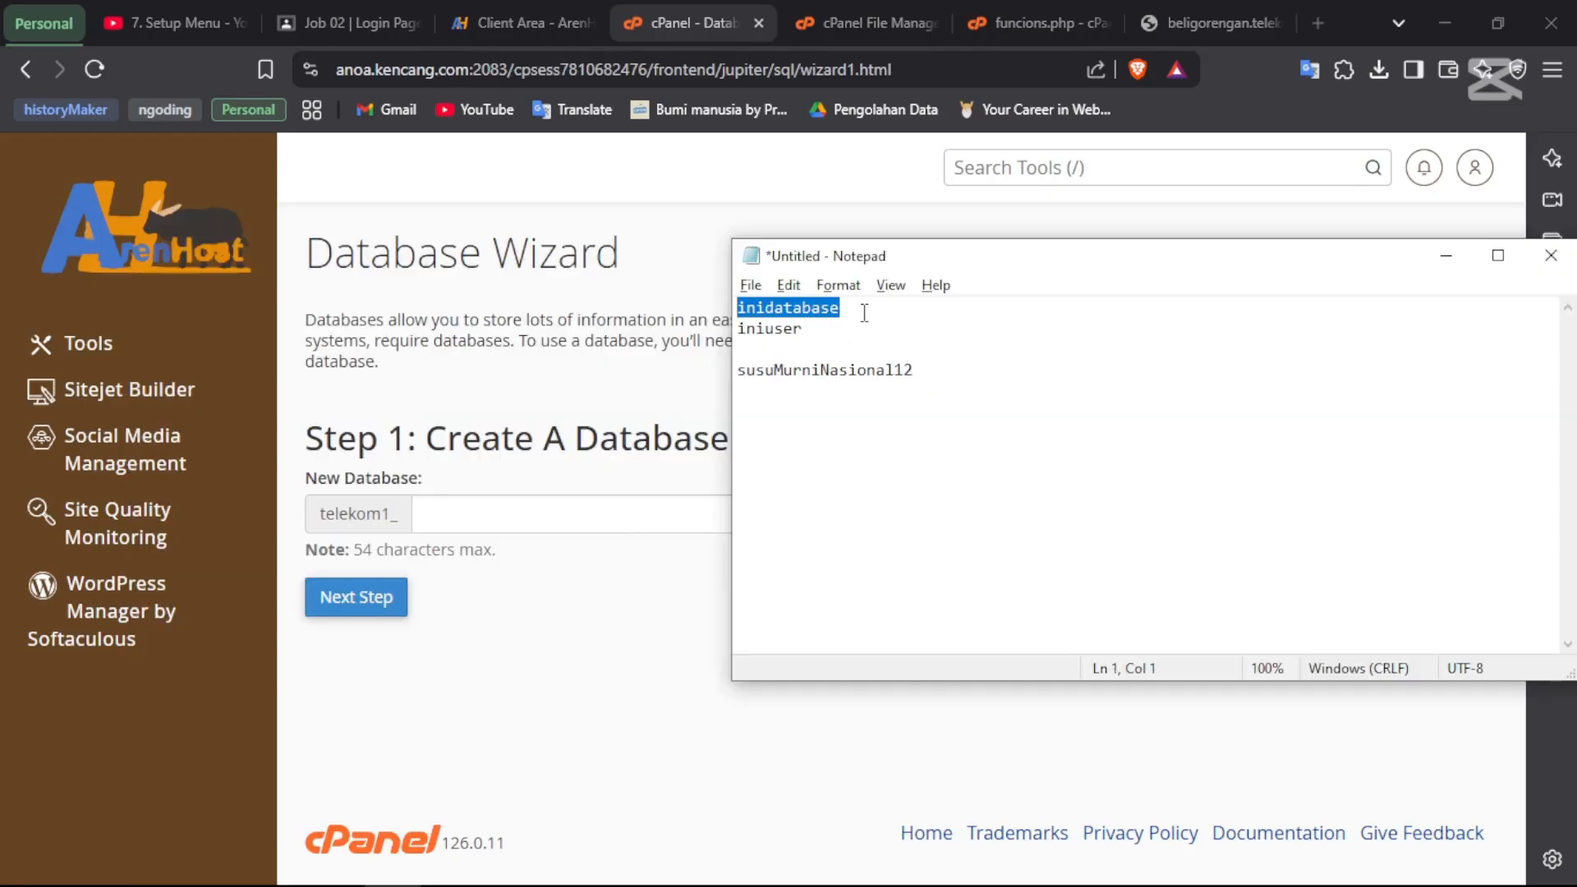
click(484, 524)
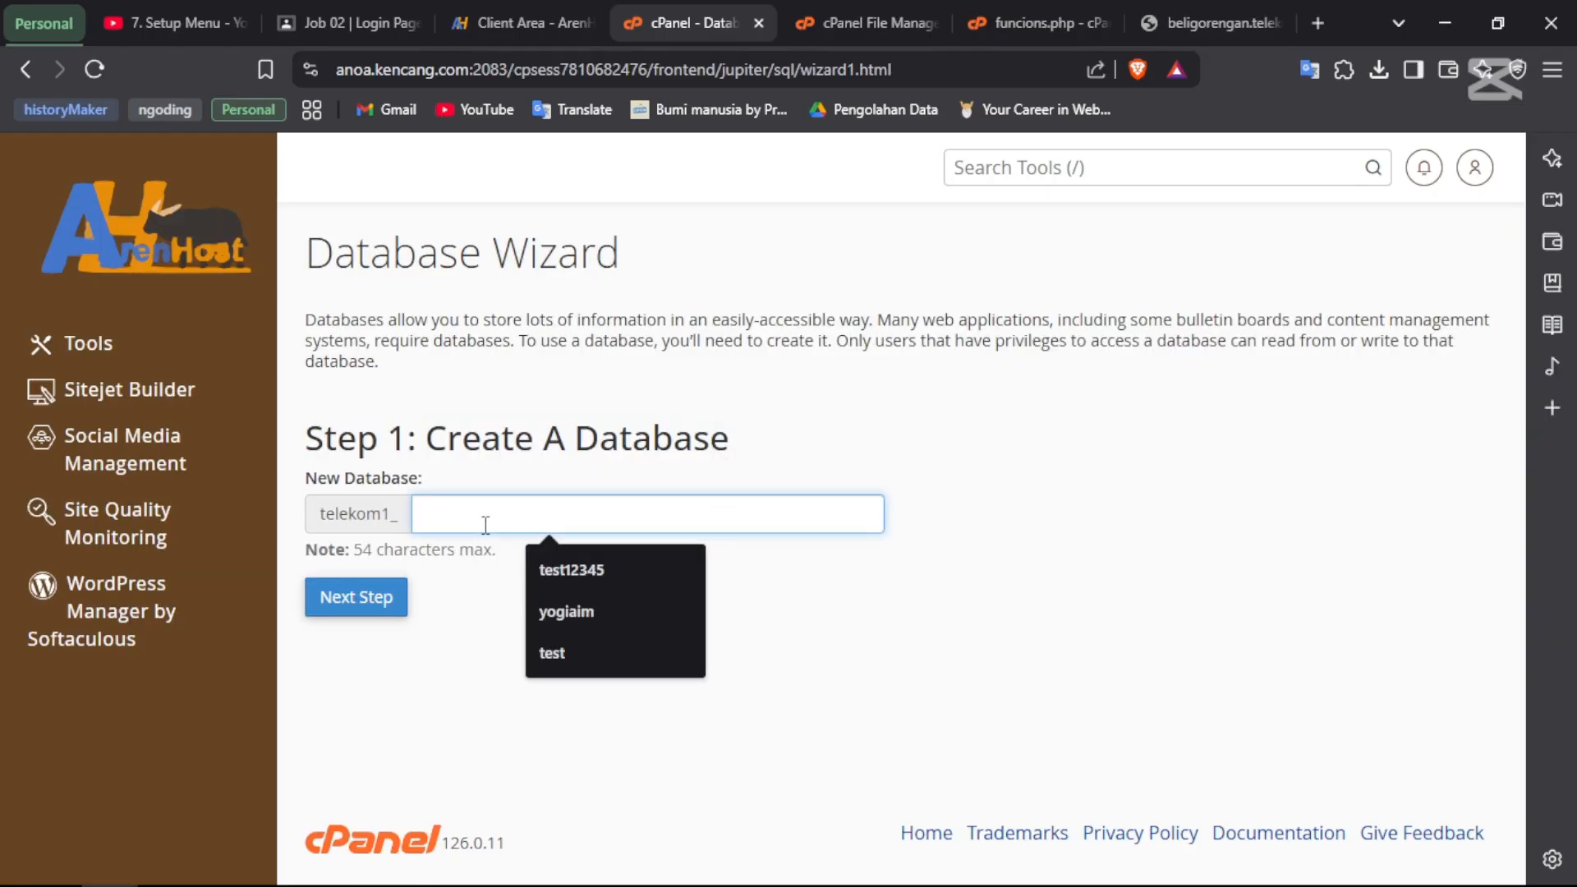
key(ctrl+v)
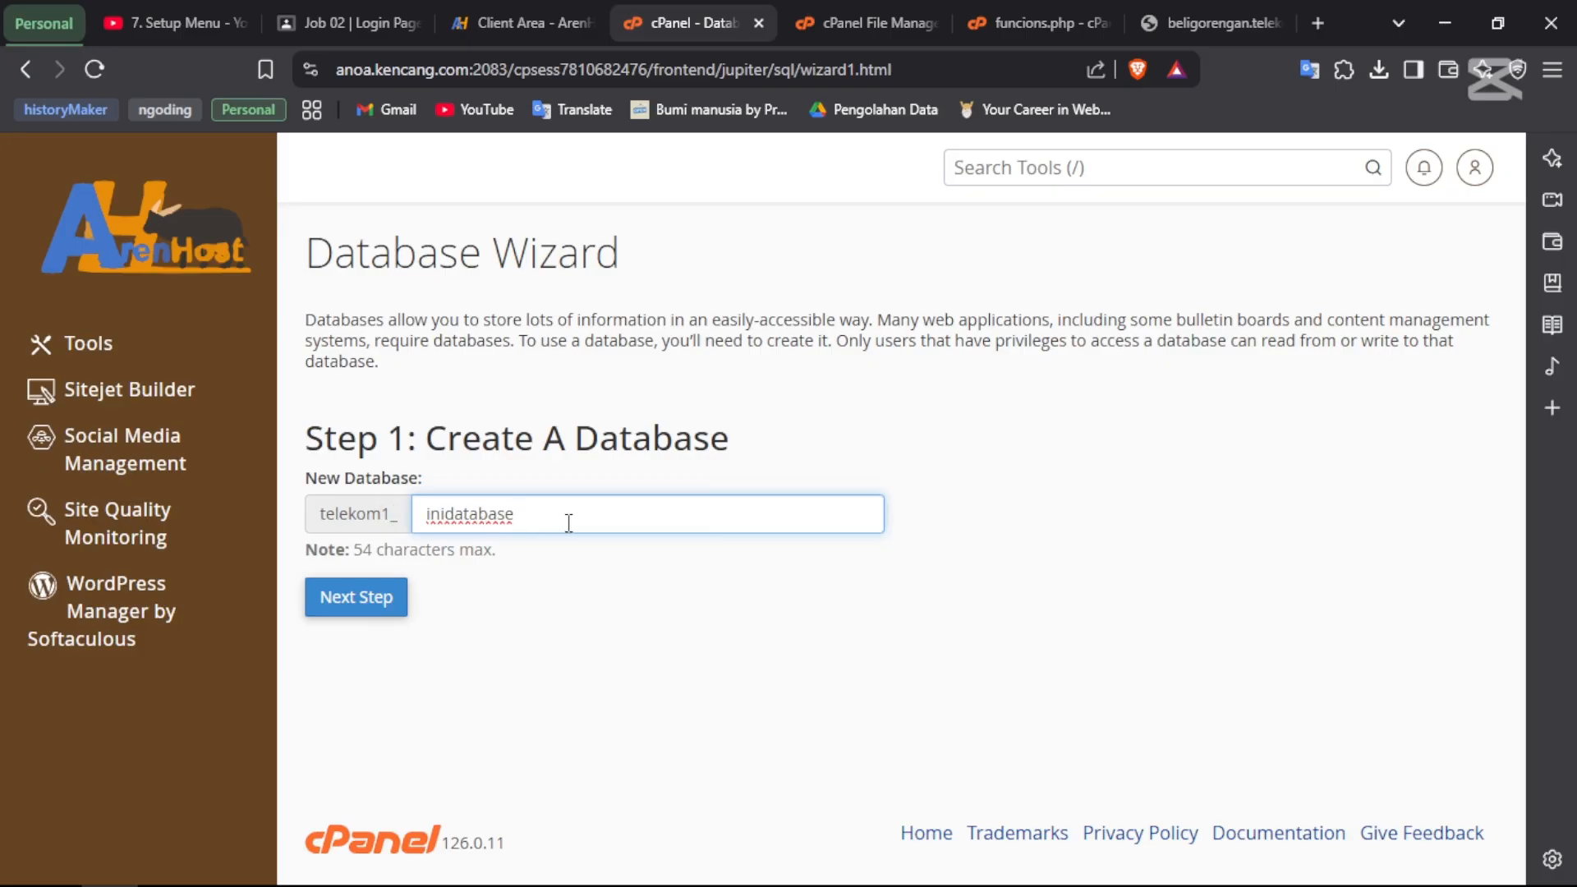
click(367, 597)
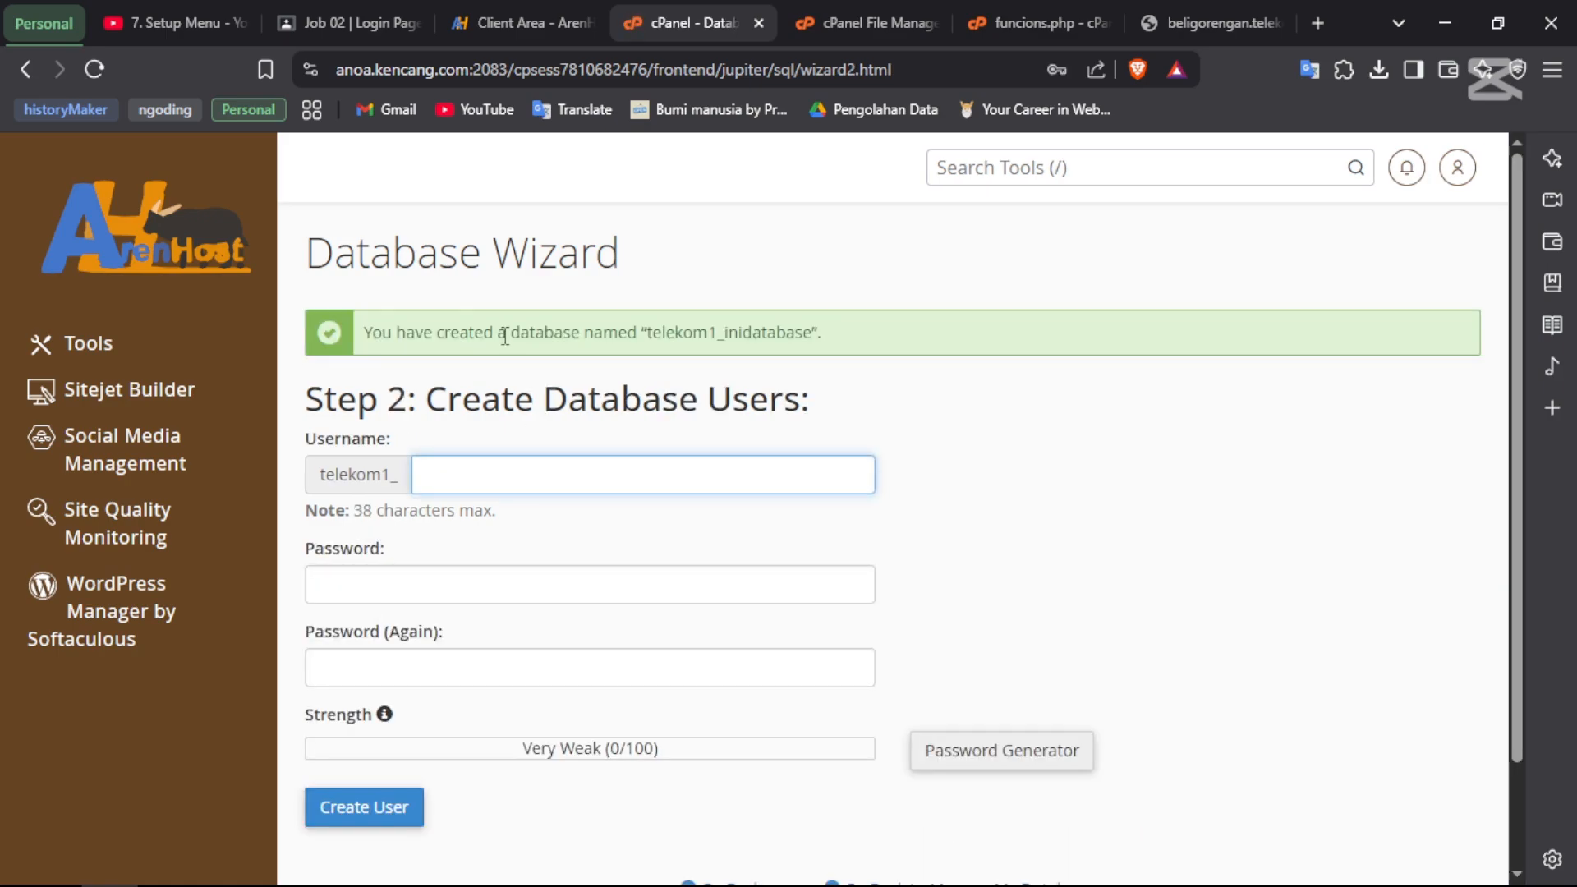
- Enter iniuser, copied from the notes, as the new database username
drag(505, 332, 819, 331)
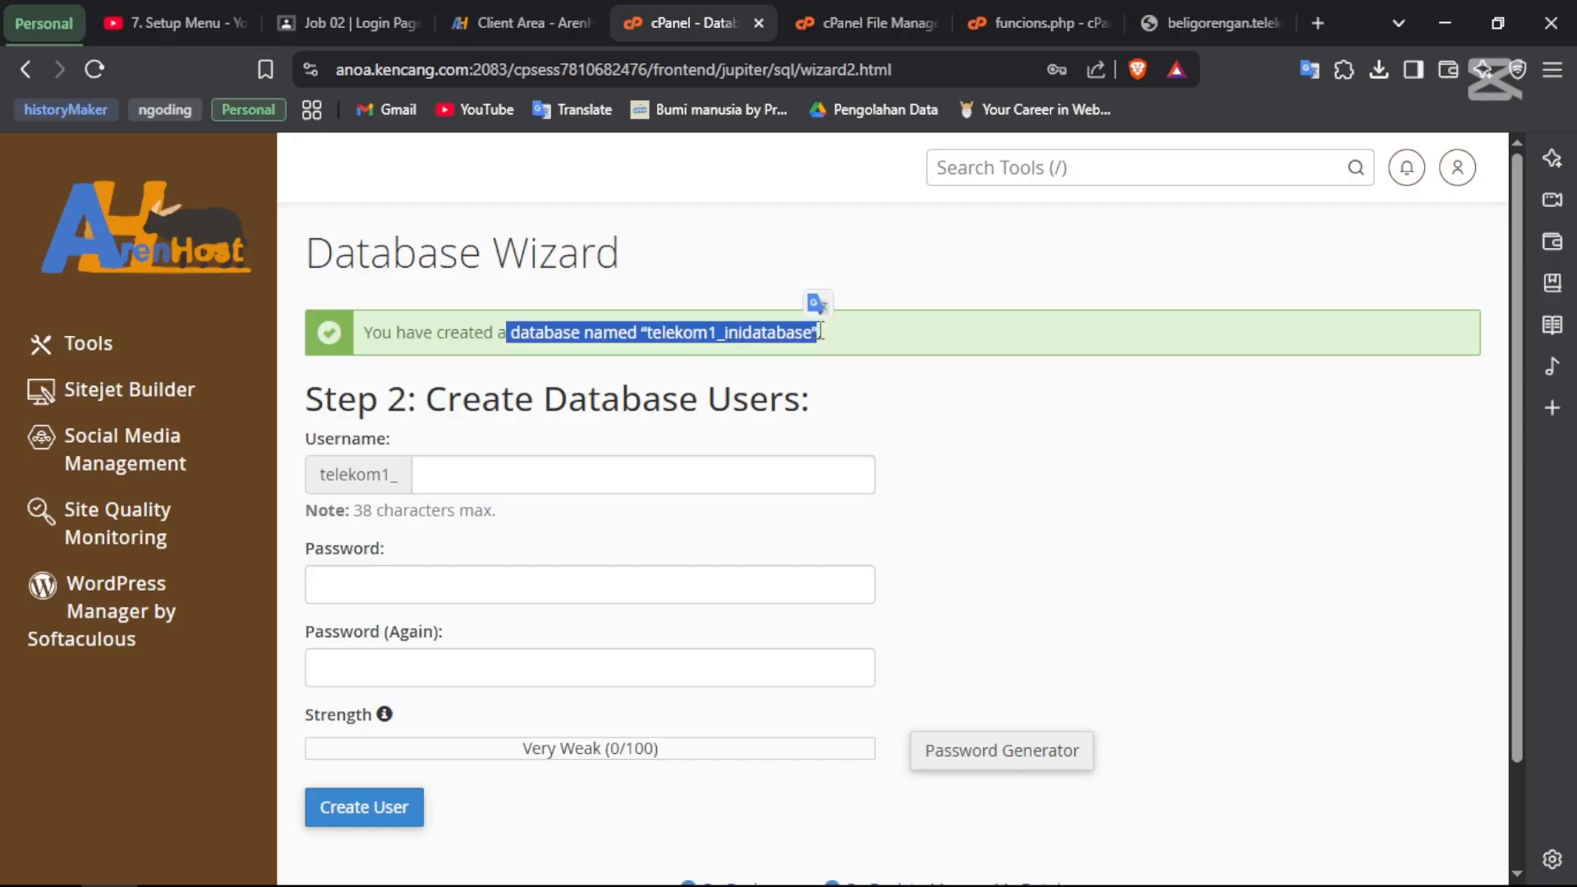
click(720, 335)
click(494, 486)
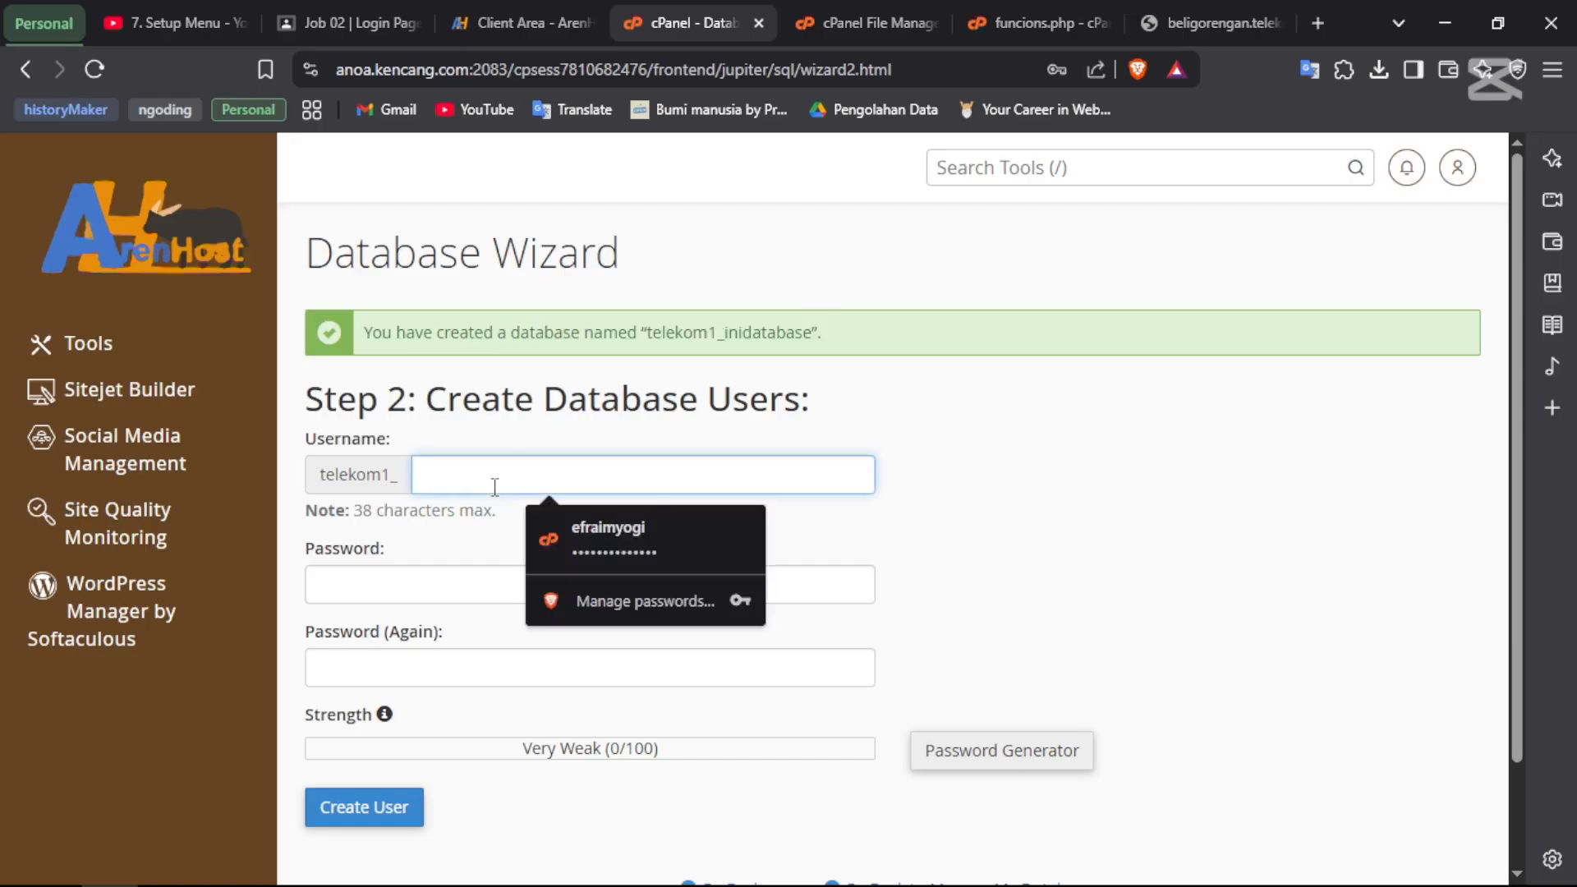
key(alt+Tab)
click(807, 326)
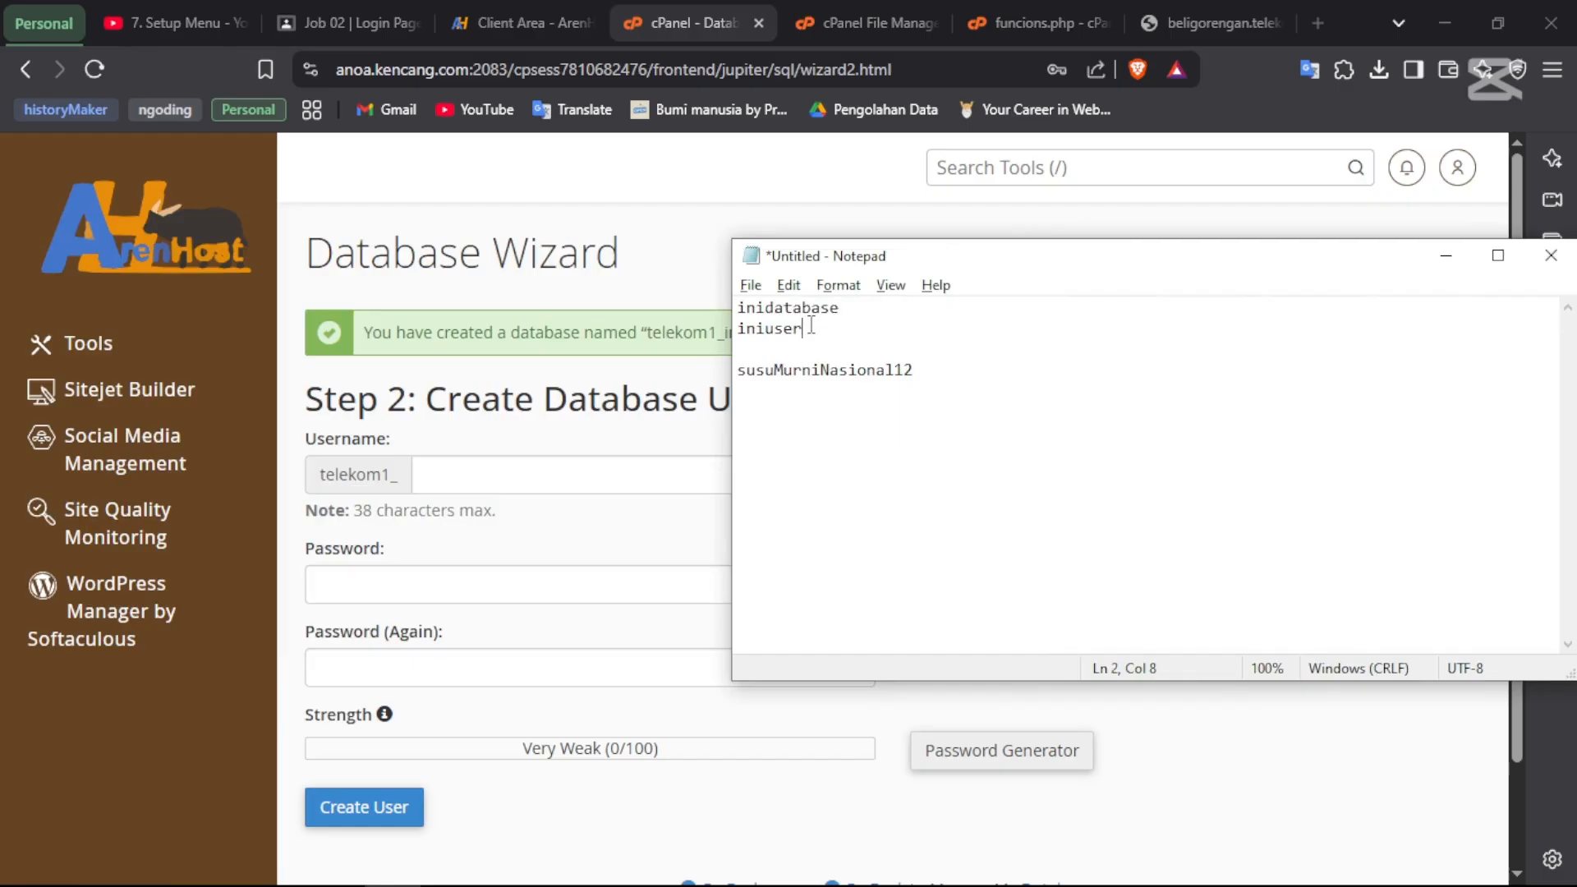
key(shift+Home)
key(ctrl+c)
key(alt+Tab)
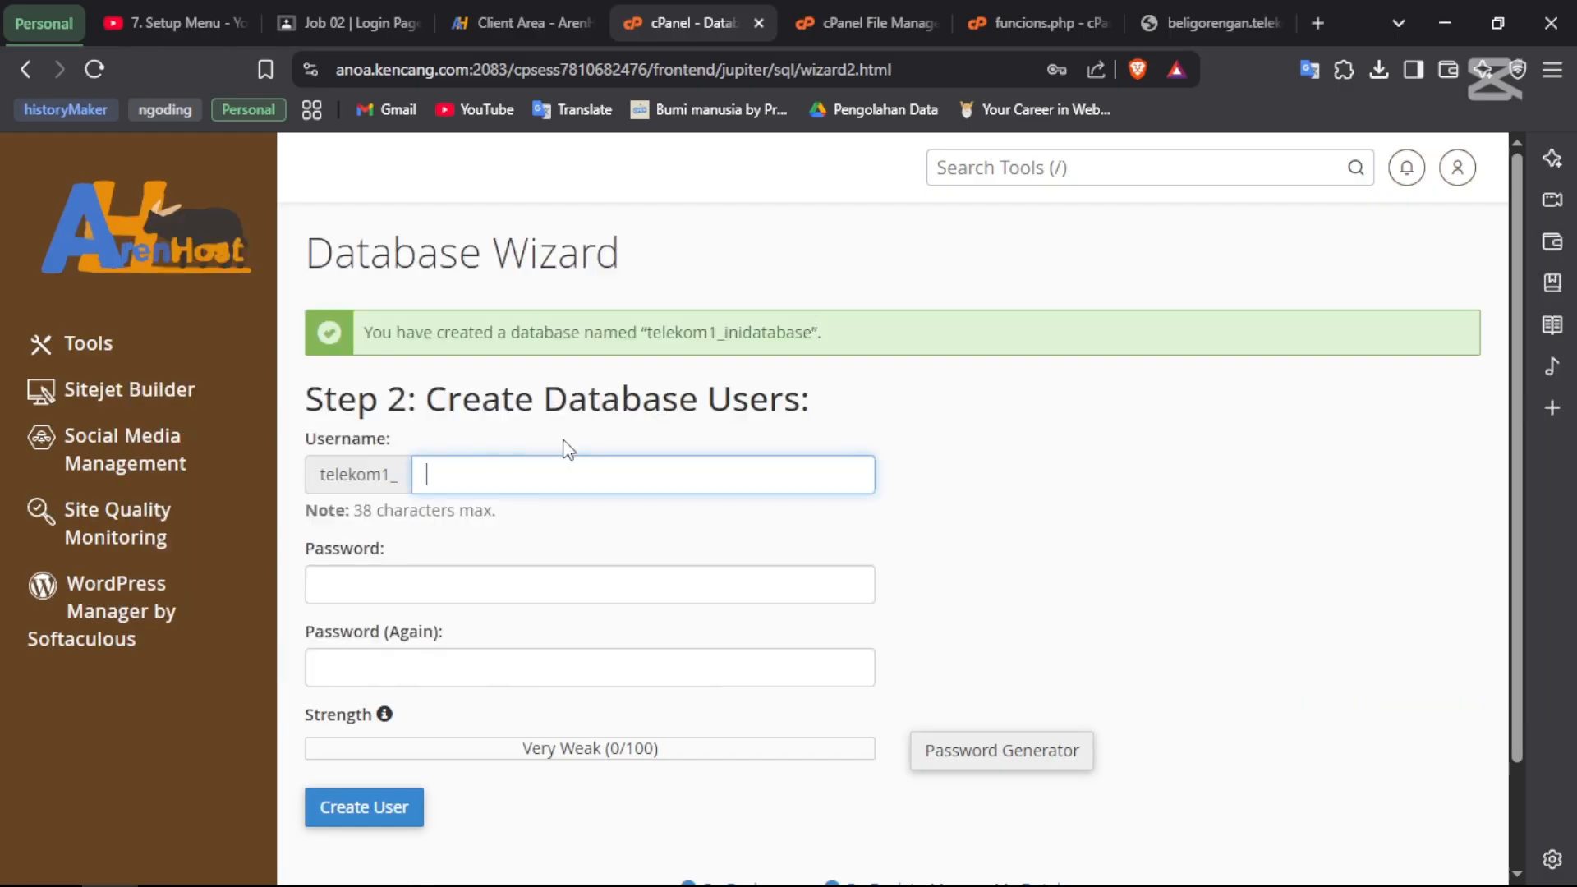
key(ctrl+v)
- Paste the noted password into both password fields, giving a Very Strong rating
click(369, 582)
key(alt+Tab)
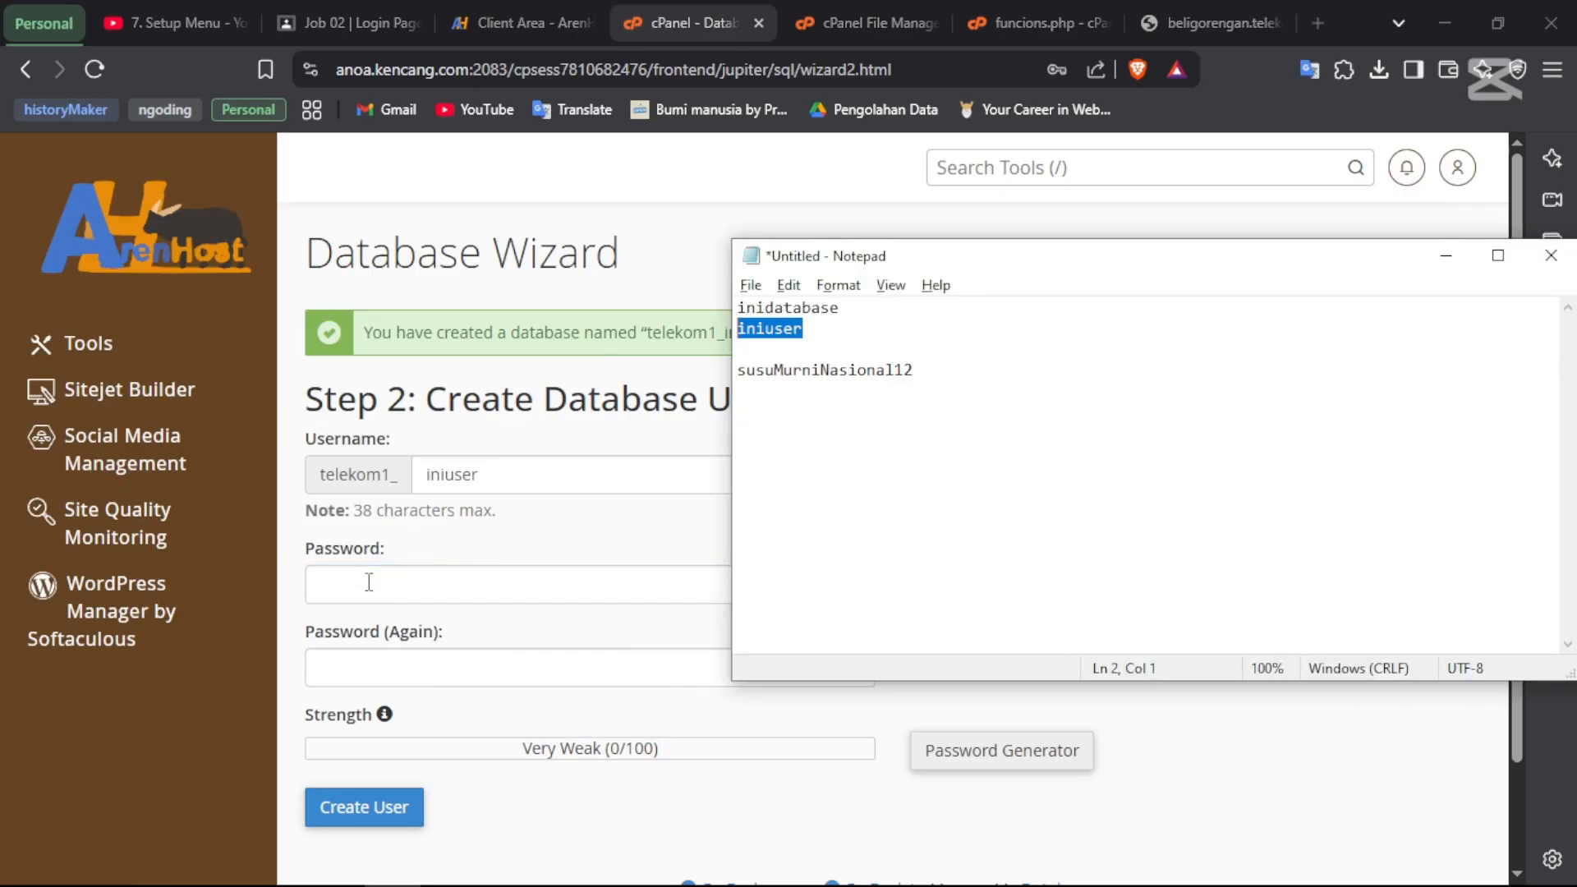
click(918, 371)
key(shift+Home)
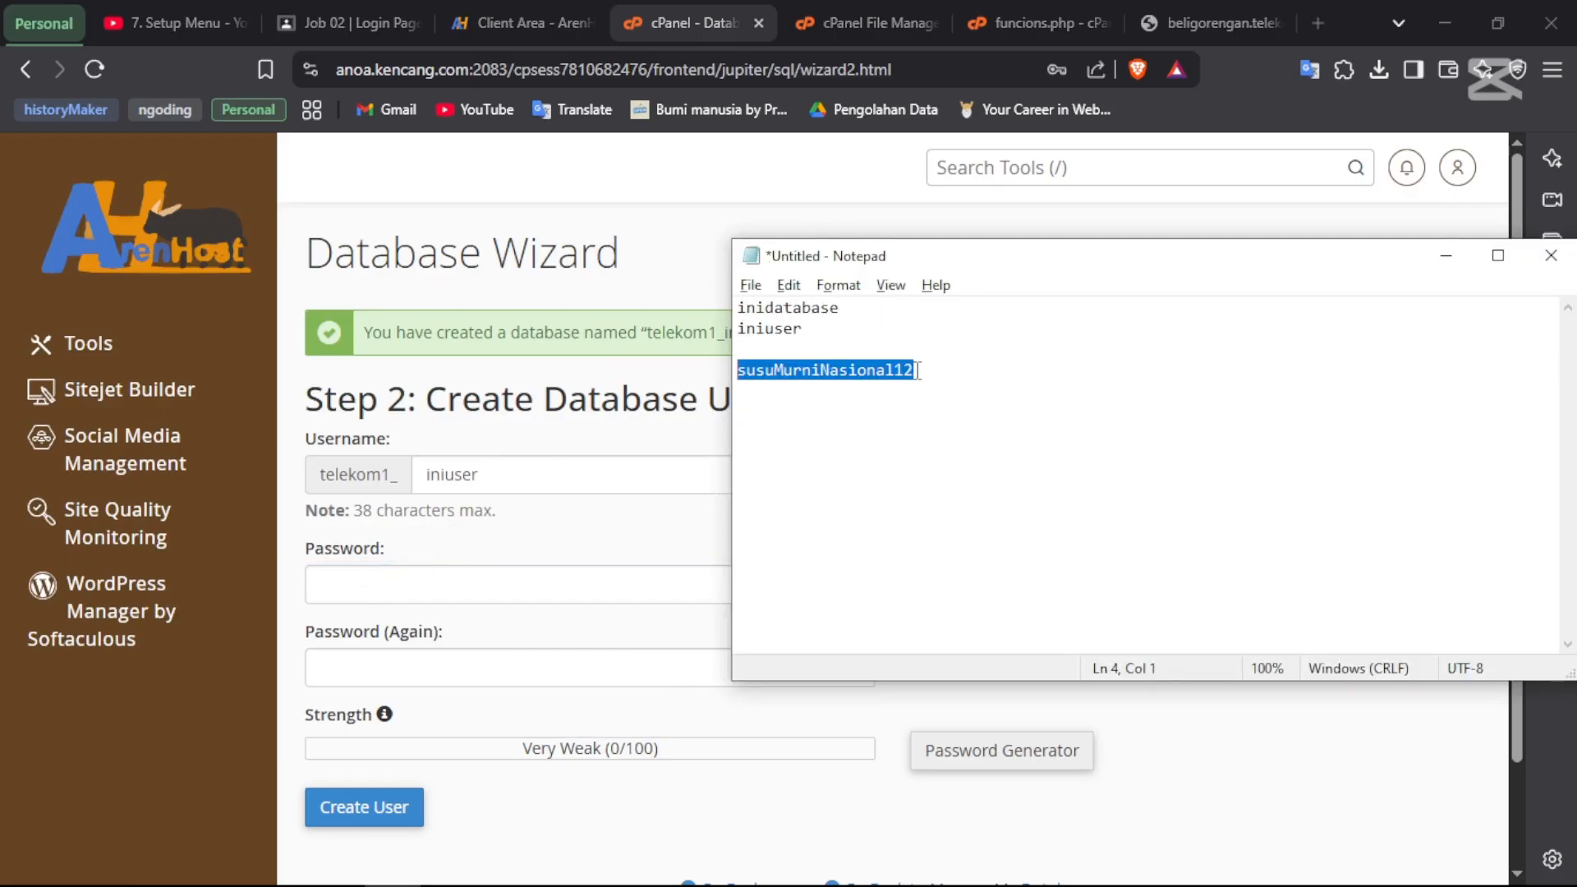
key(ctrl+c)
key(alt+Tab)
click(573, 583)
key(ctrl+v)
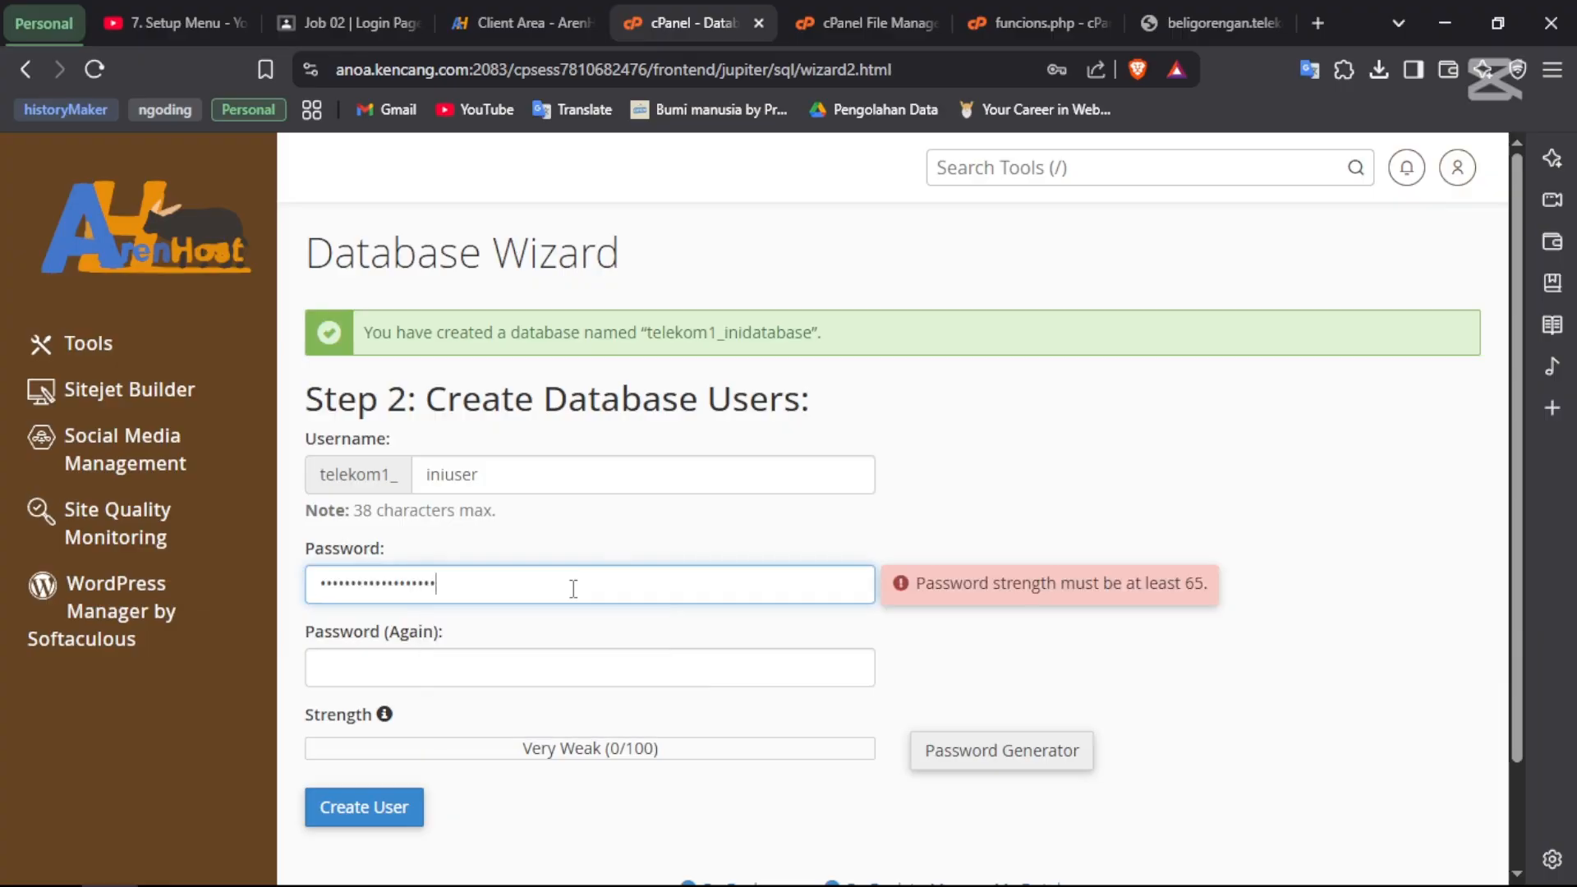
click(441, 667)
key(ctrl+v)
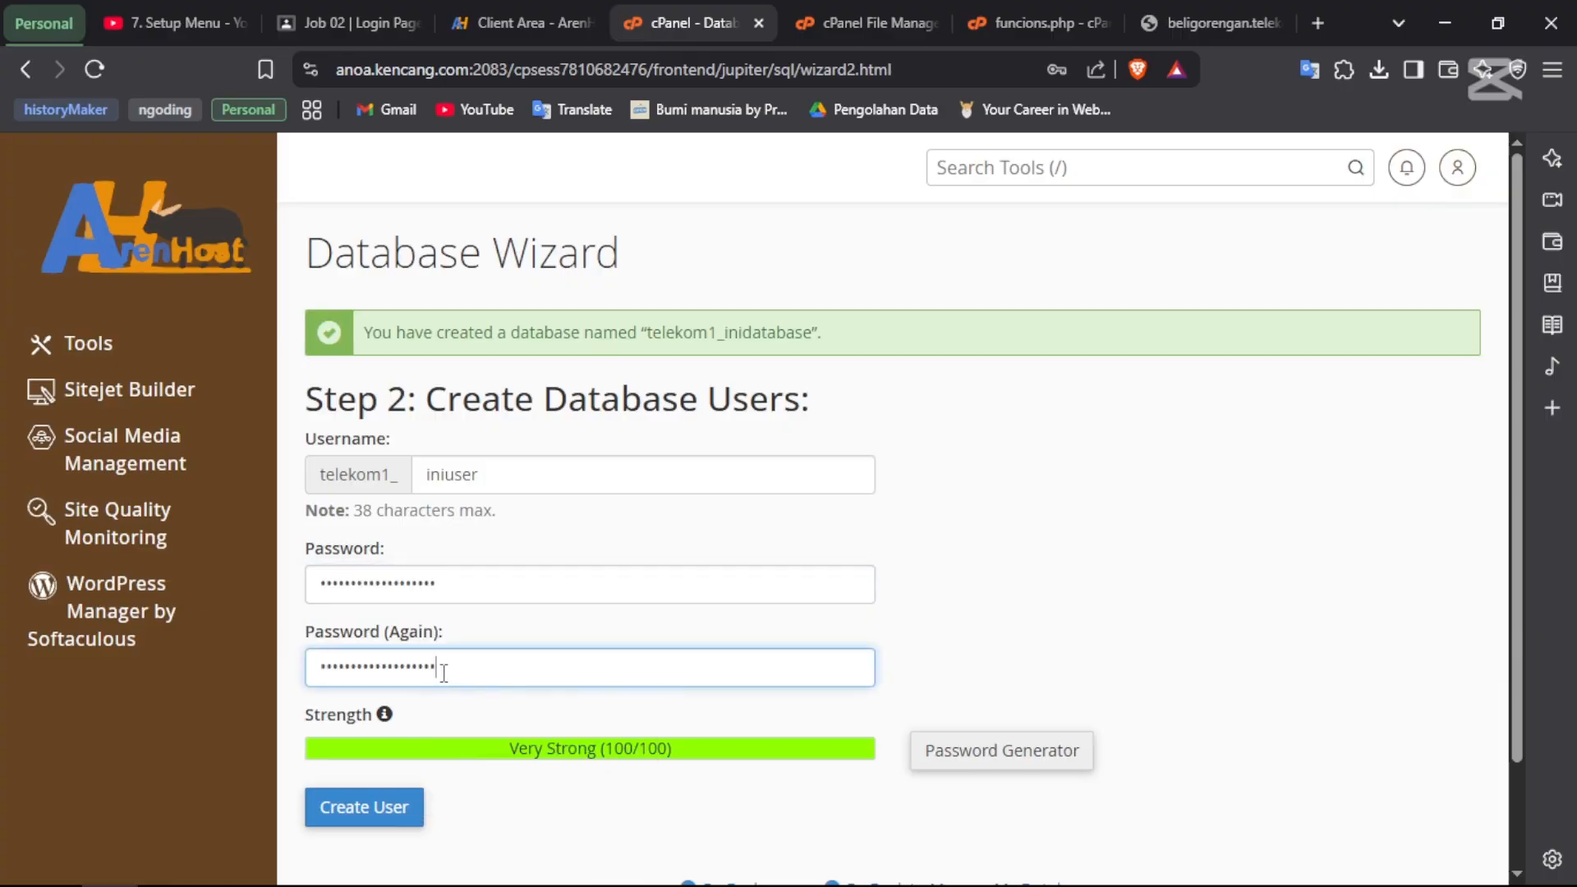
scroll(747, 559, down, 1)
click(560, 690)
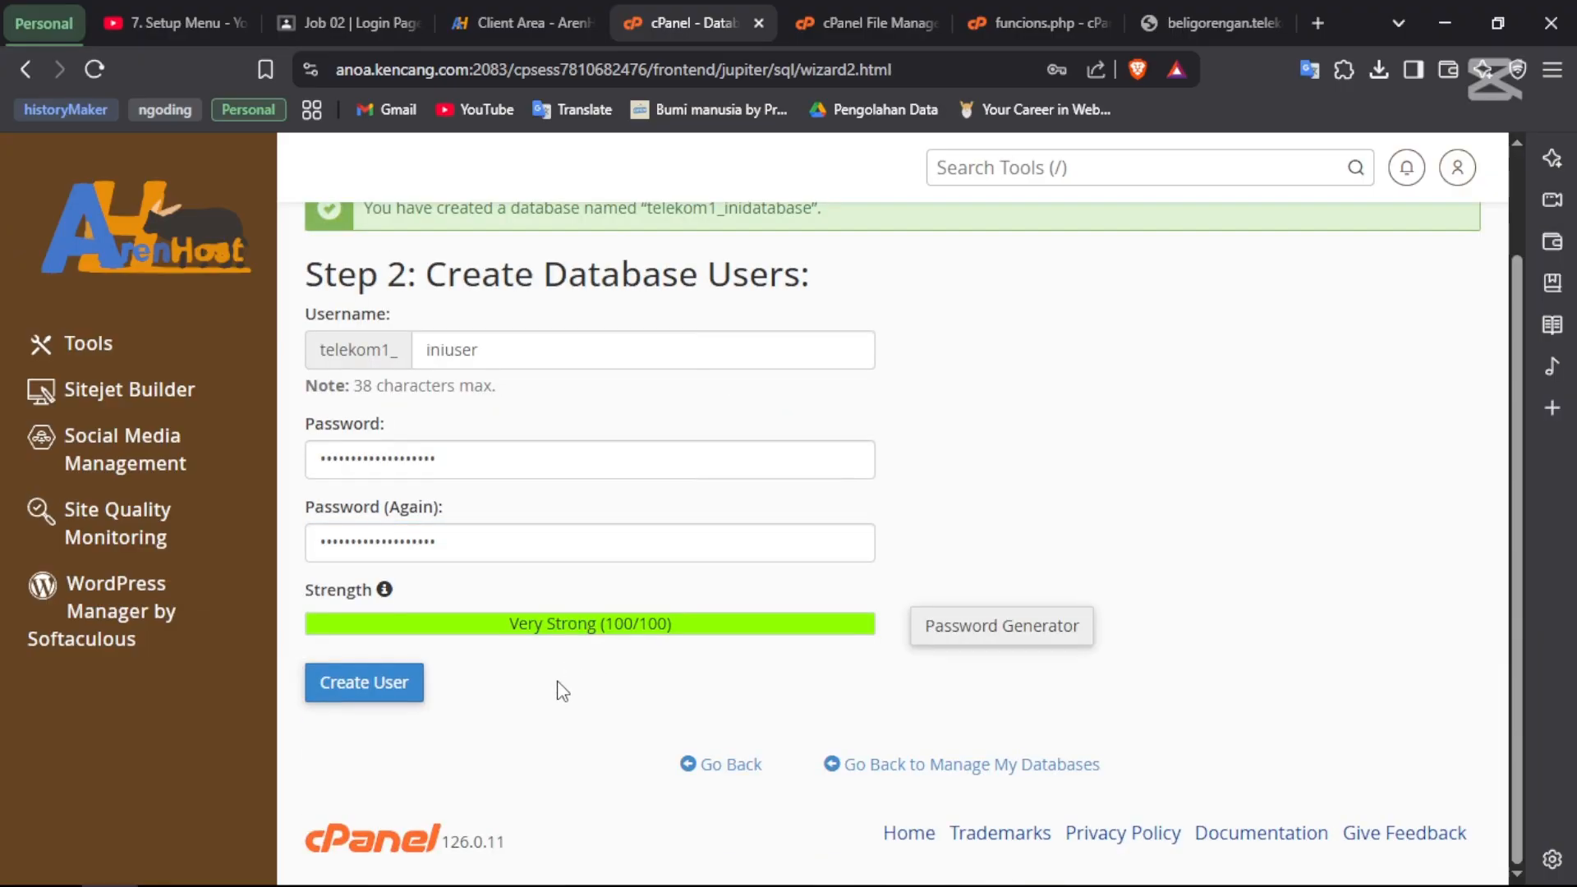
- Create the user and grant it ALL PRIVILEGES on telekom1_inidatabase
click(343, 686)
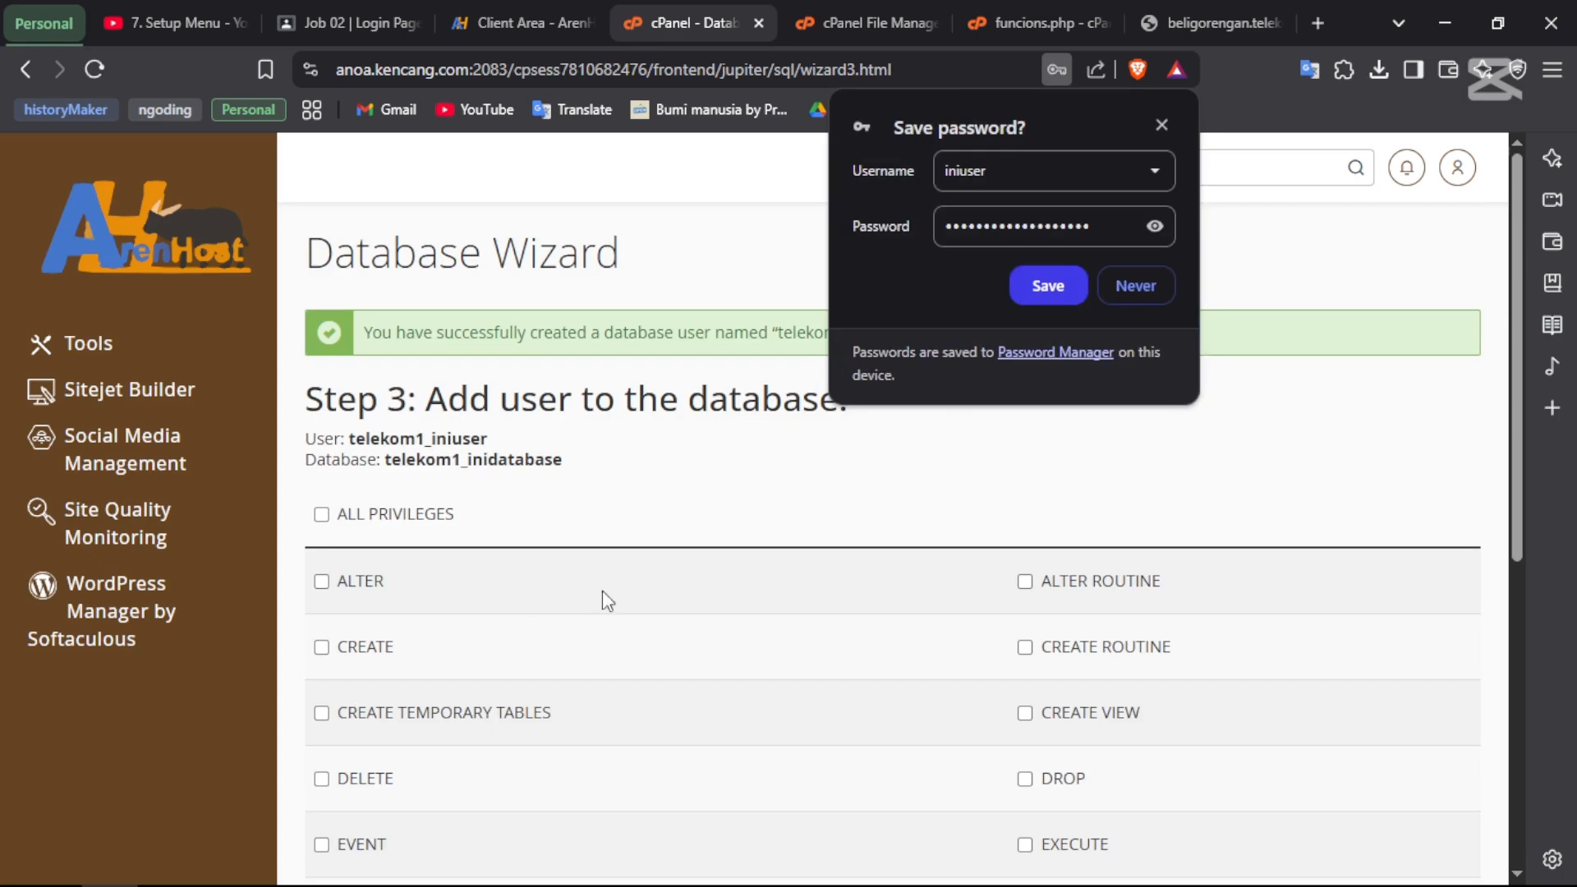
scroll(547, 476, down, 1)
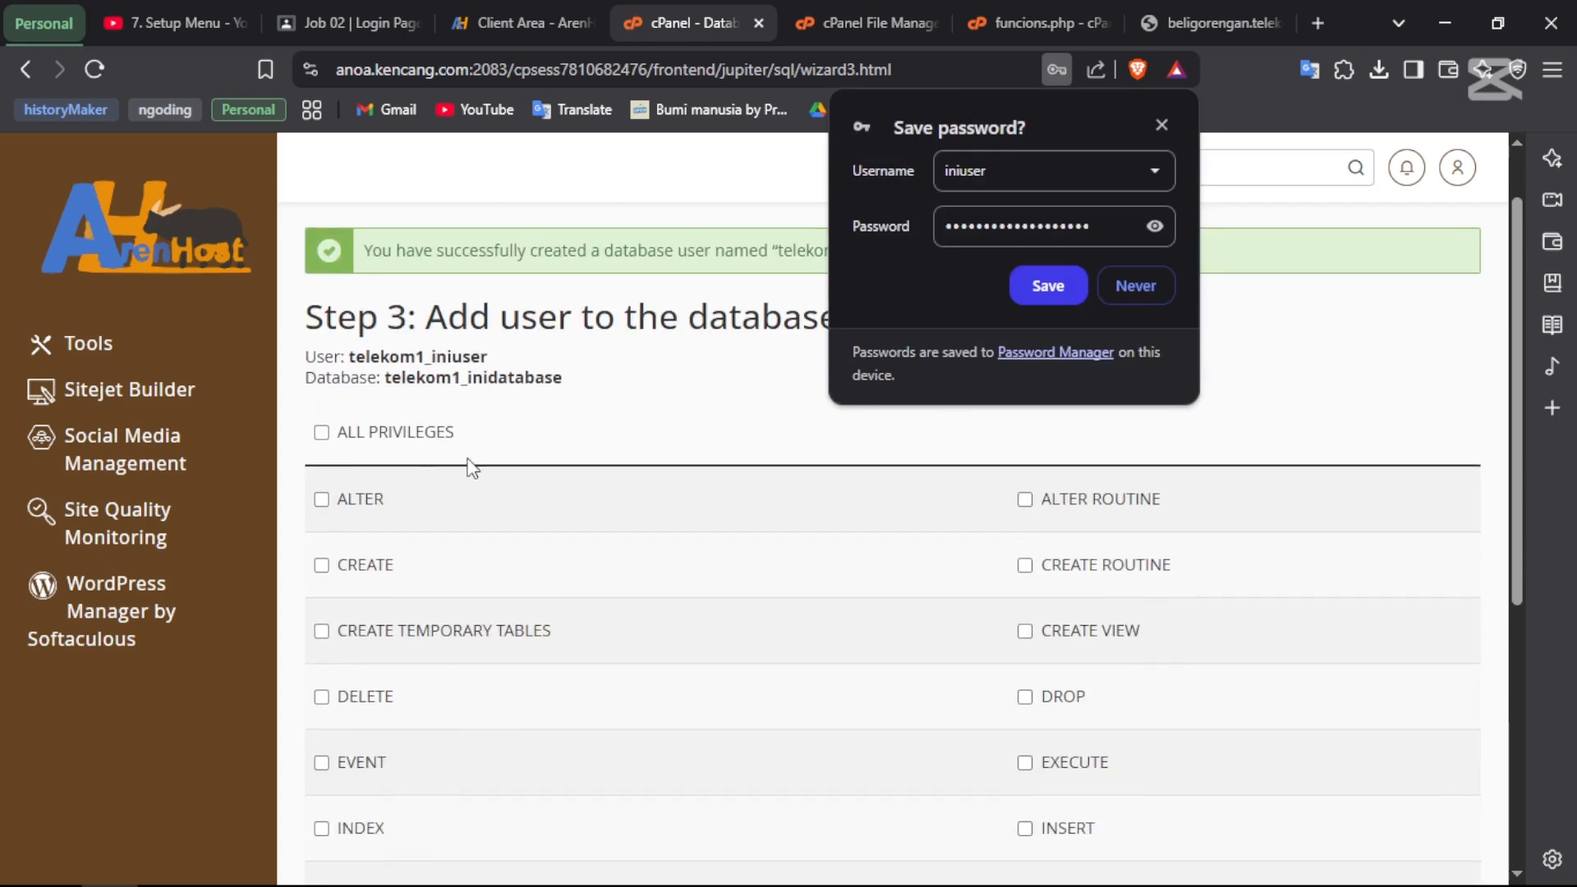
click(321, 433)
scroll(645, 534, down, 6)
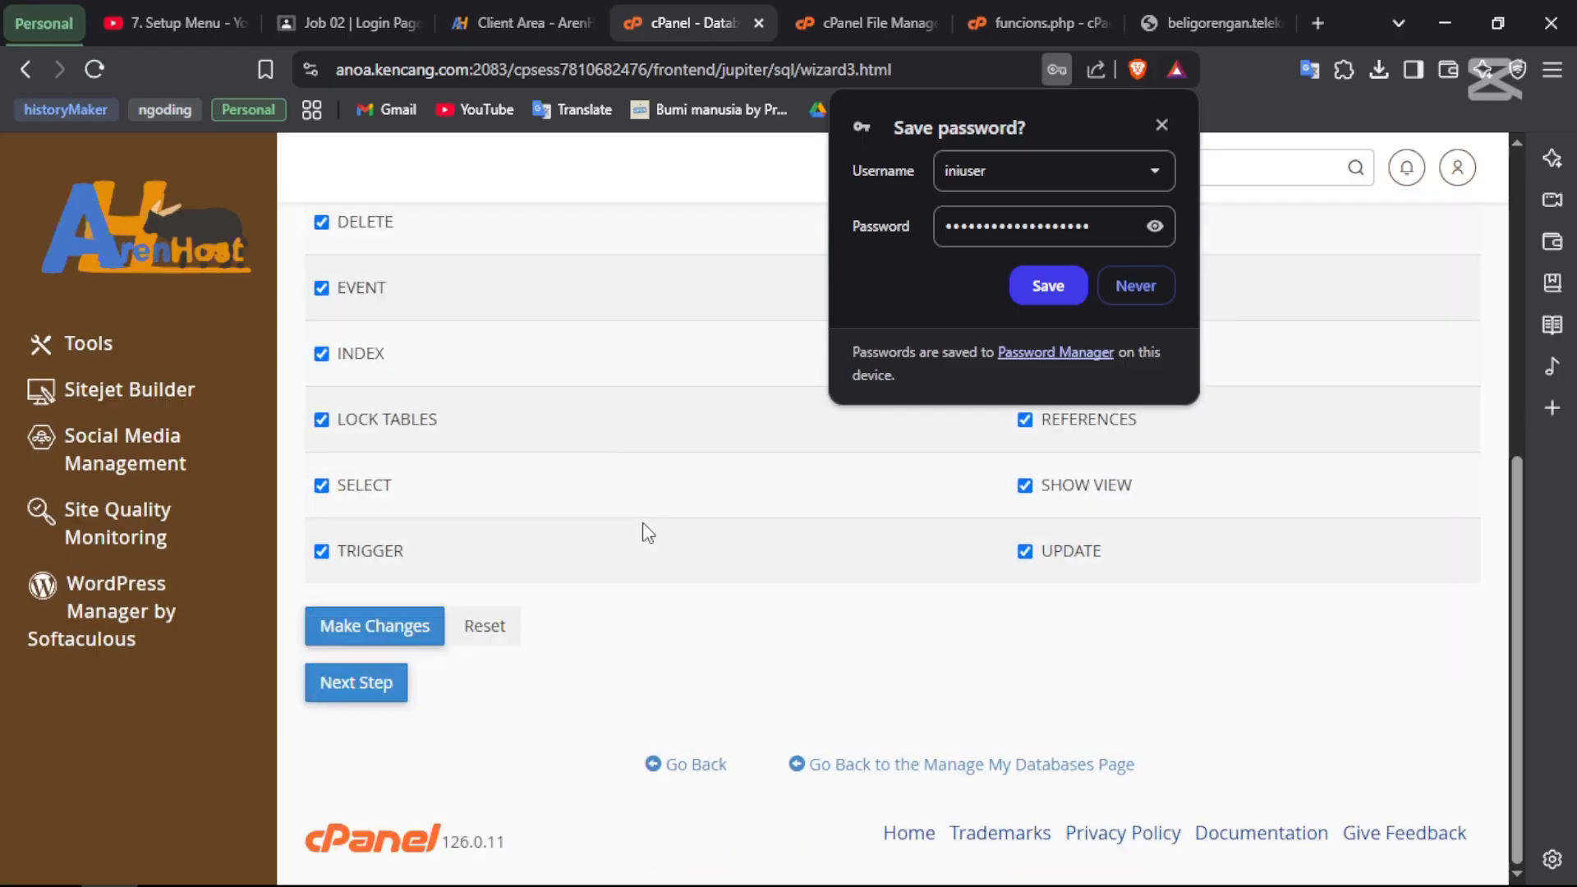
click(342, 692)
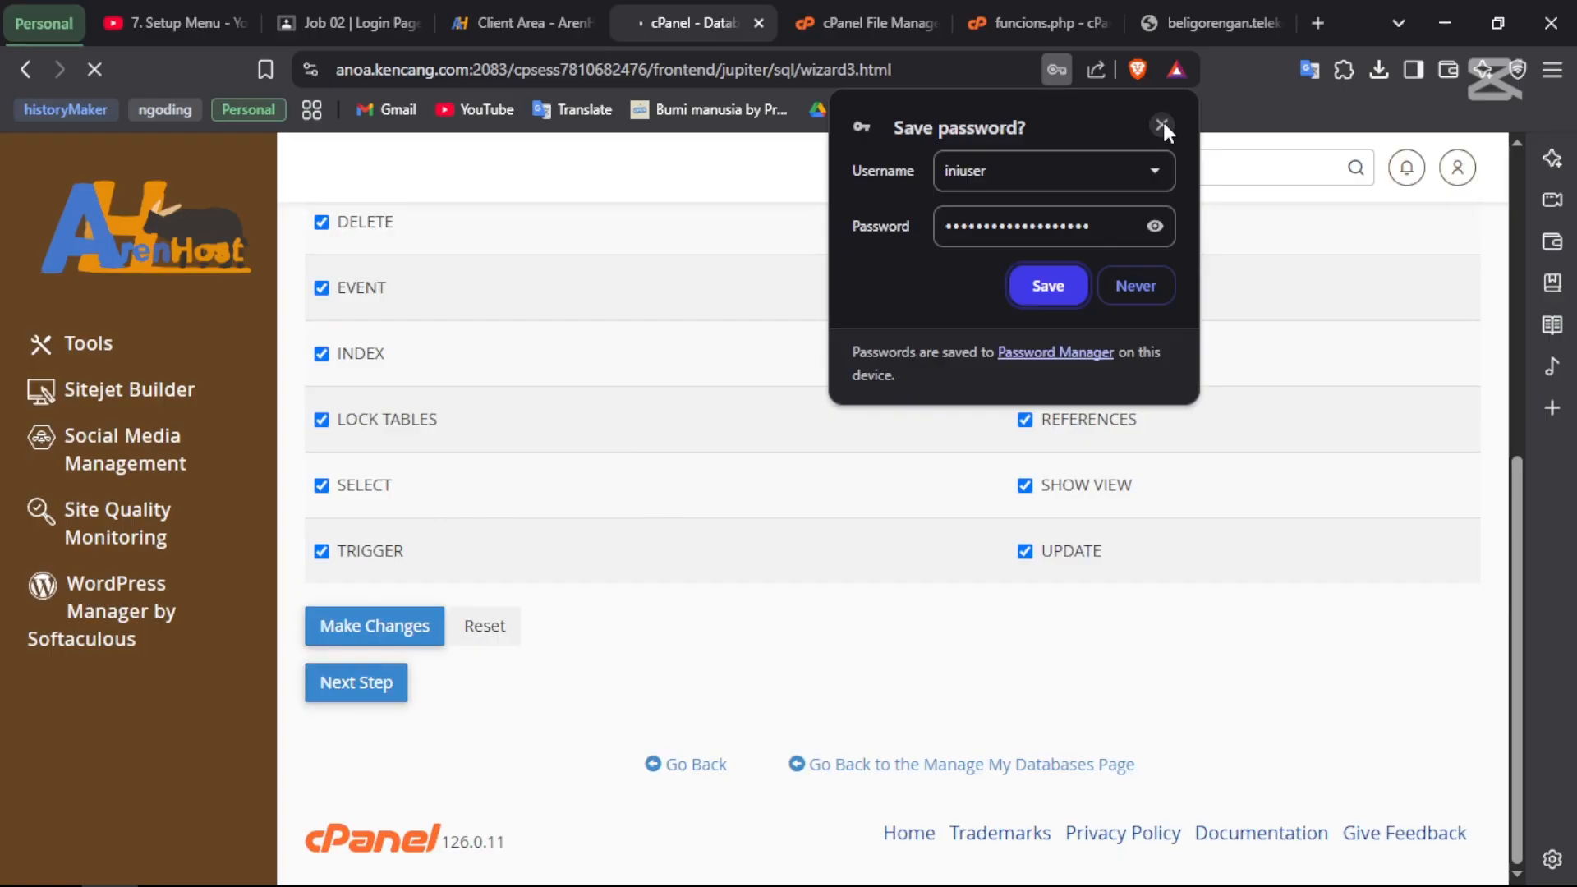
- Dismiss the browser's save-password popup and review the user-added confirmation
key(alt+Tab)
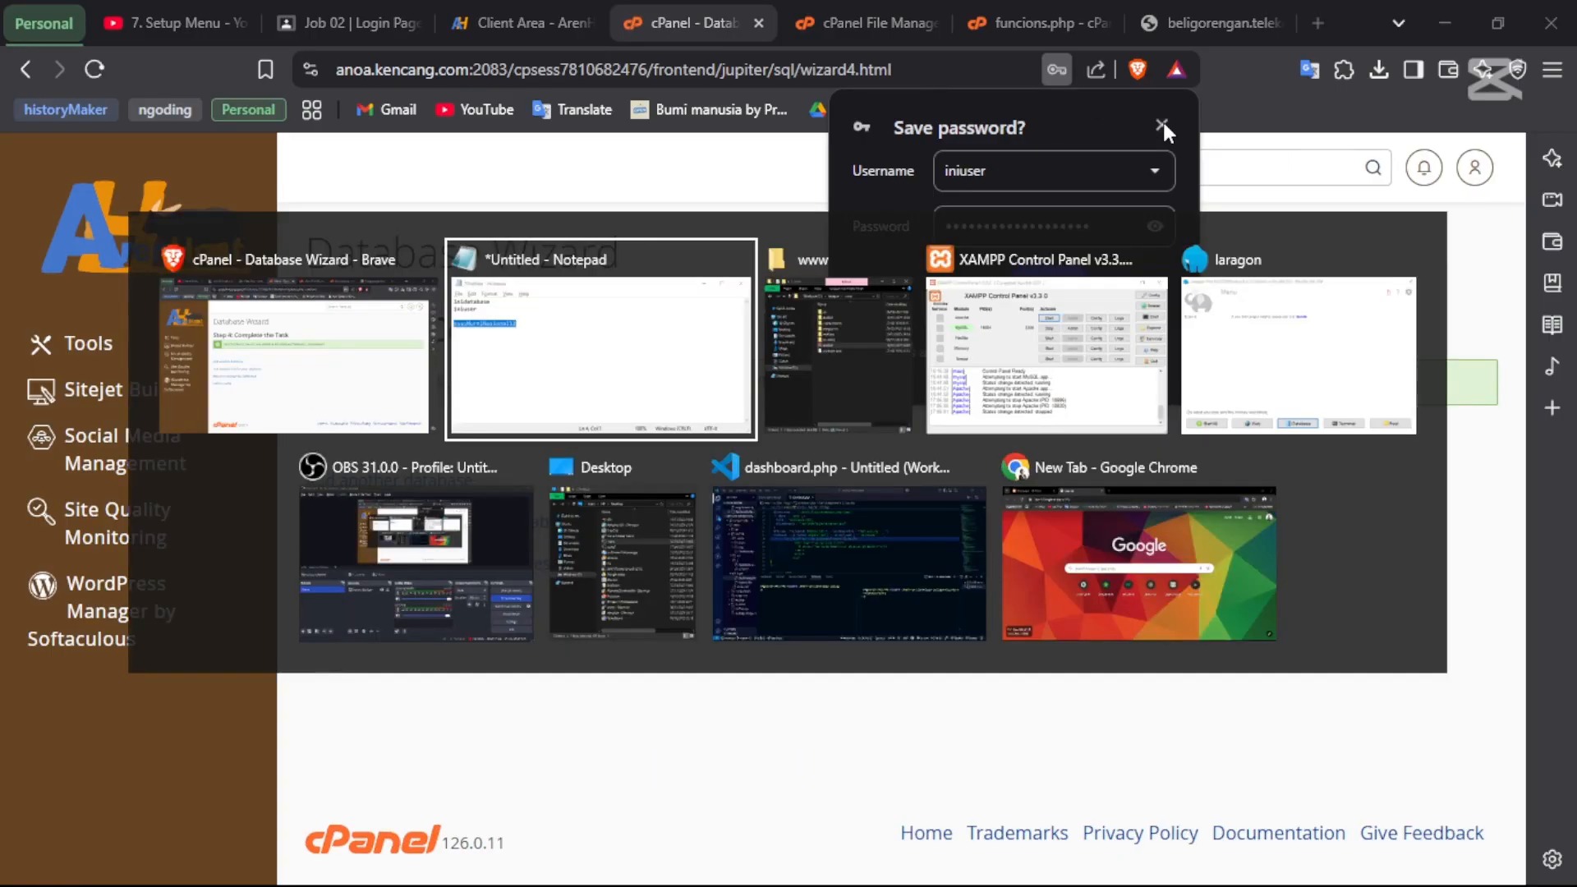
key(alt+Down)
key(alt+Left)
key(alt+Tab)
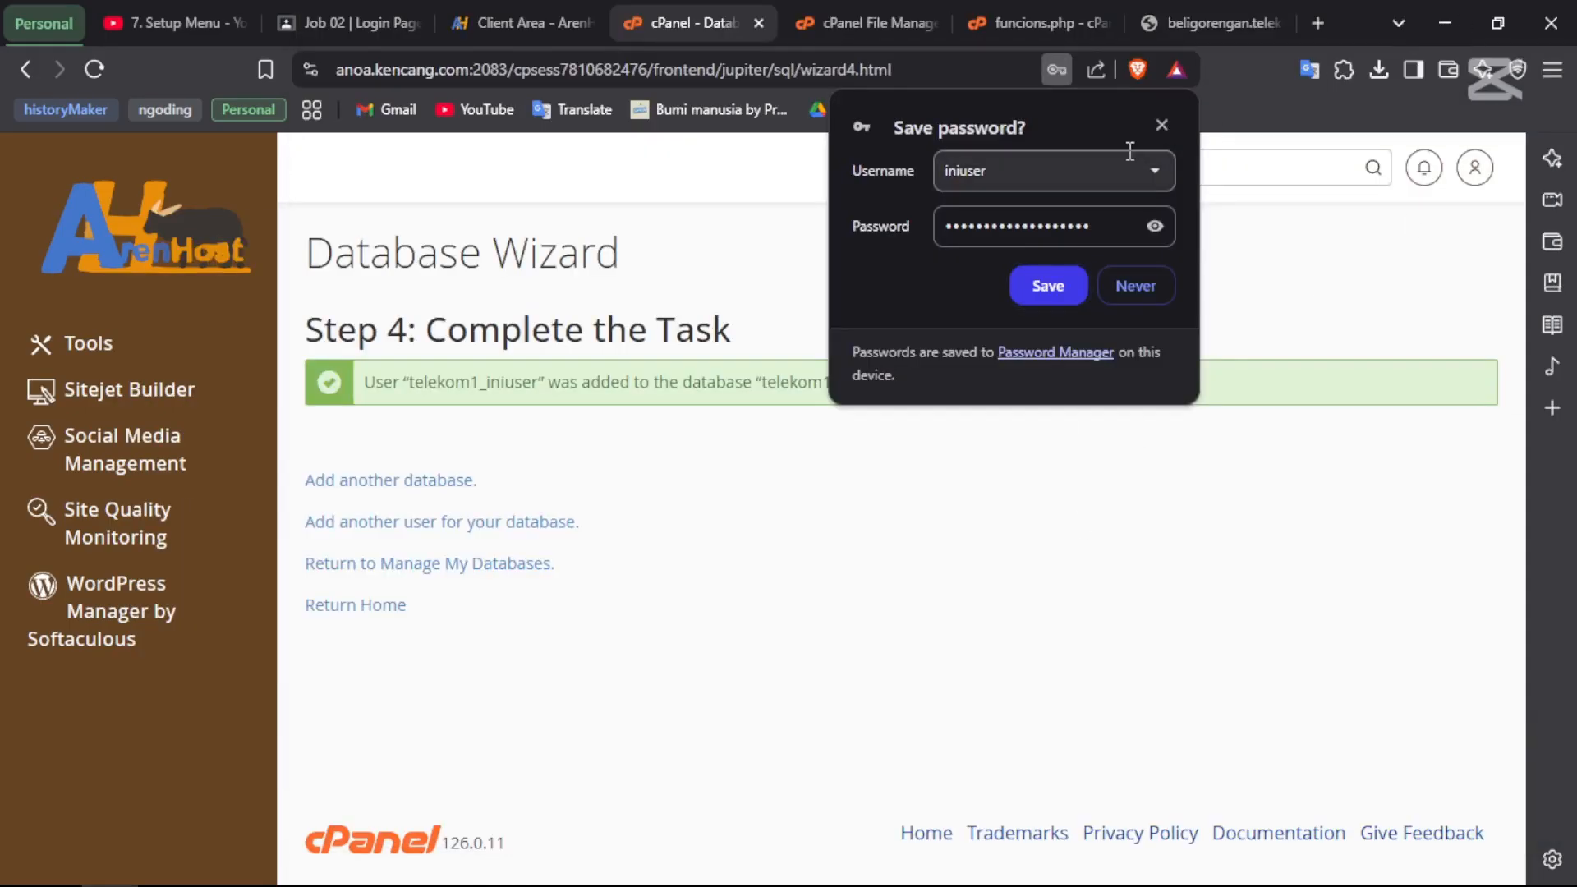
click(1160, 129)
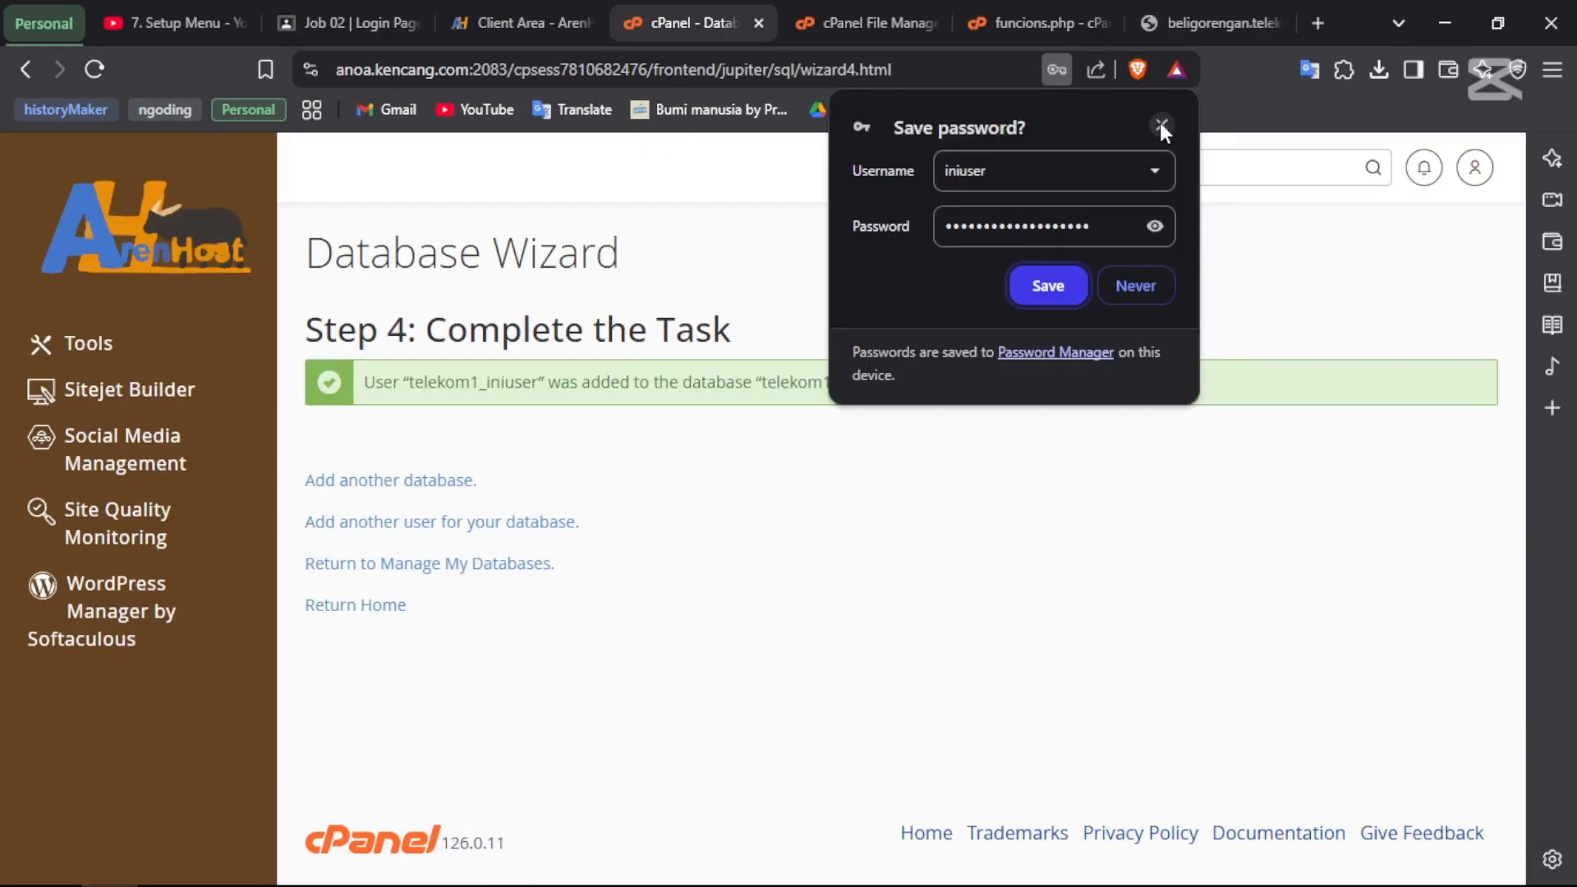
click(1160, 127)
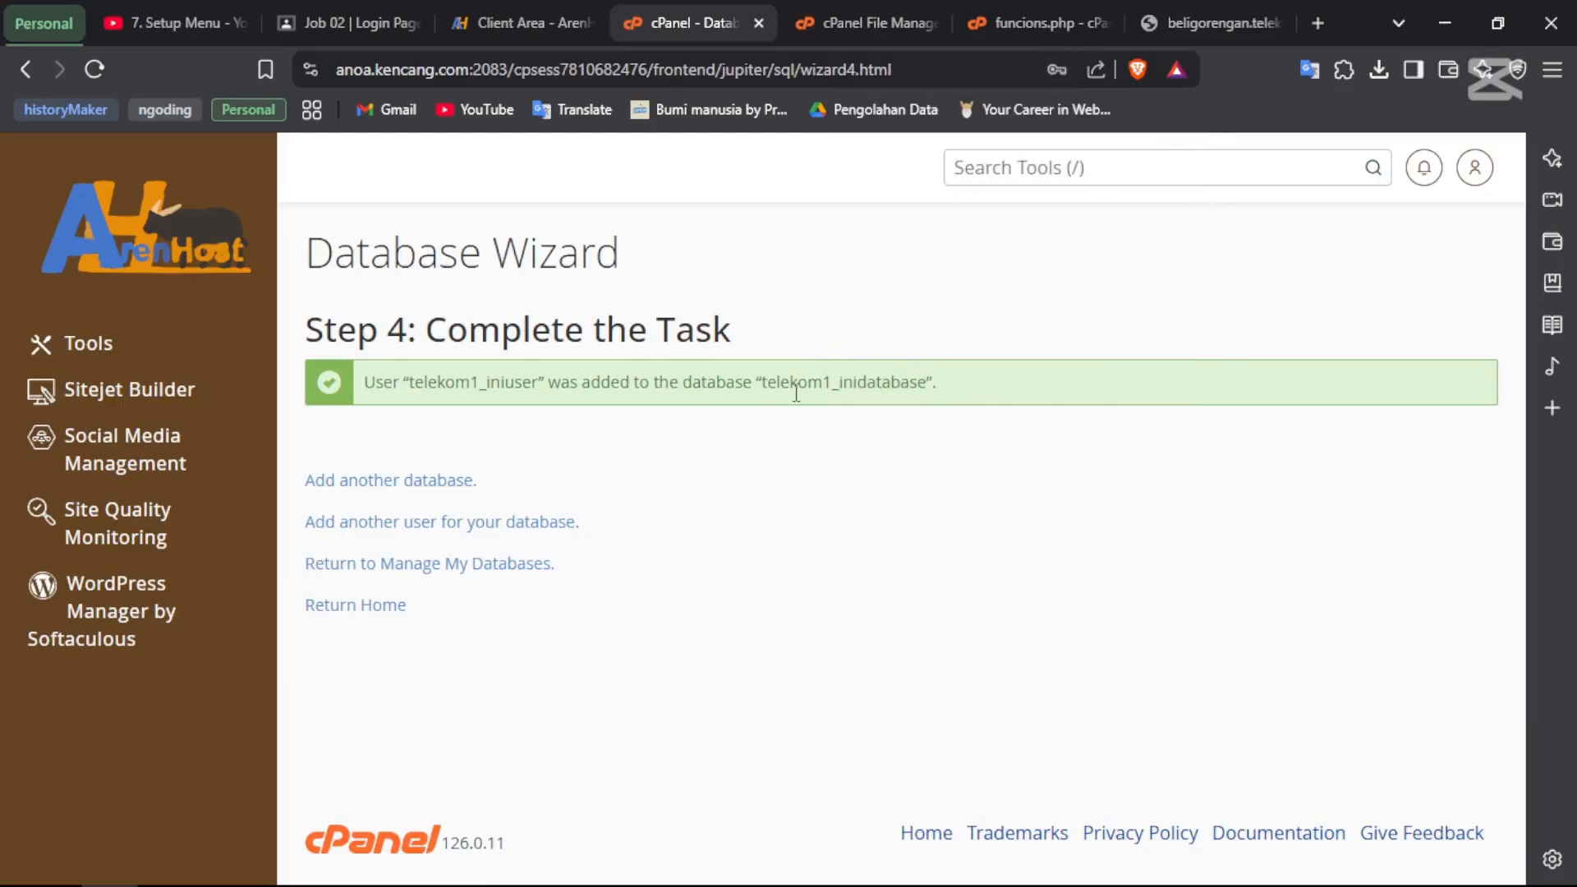
drag(926, 381, 331, 403)
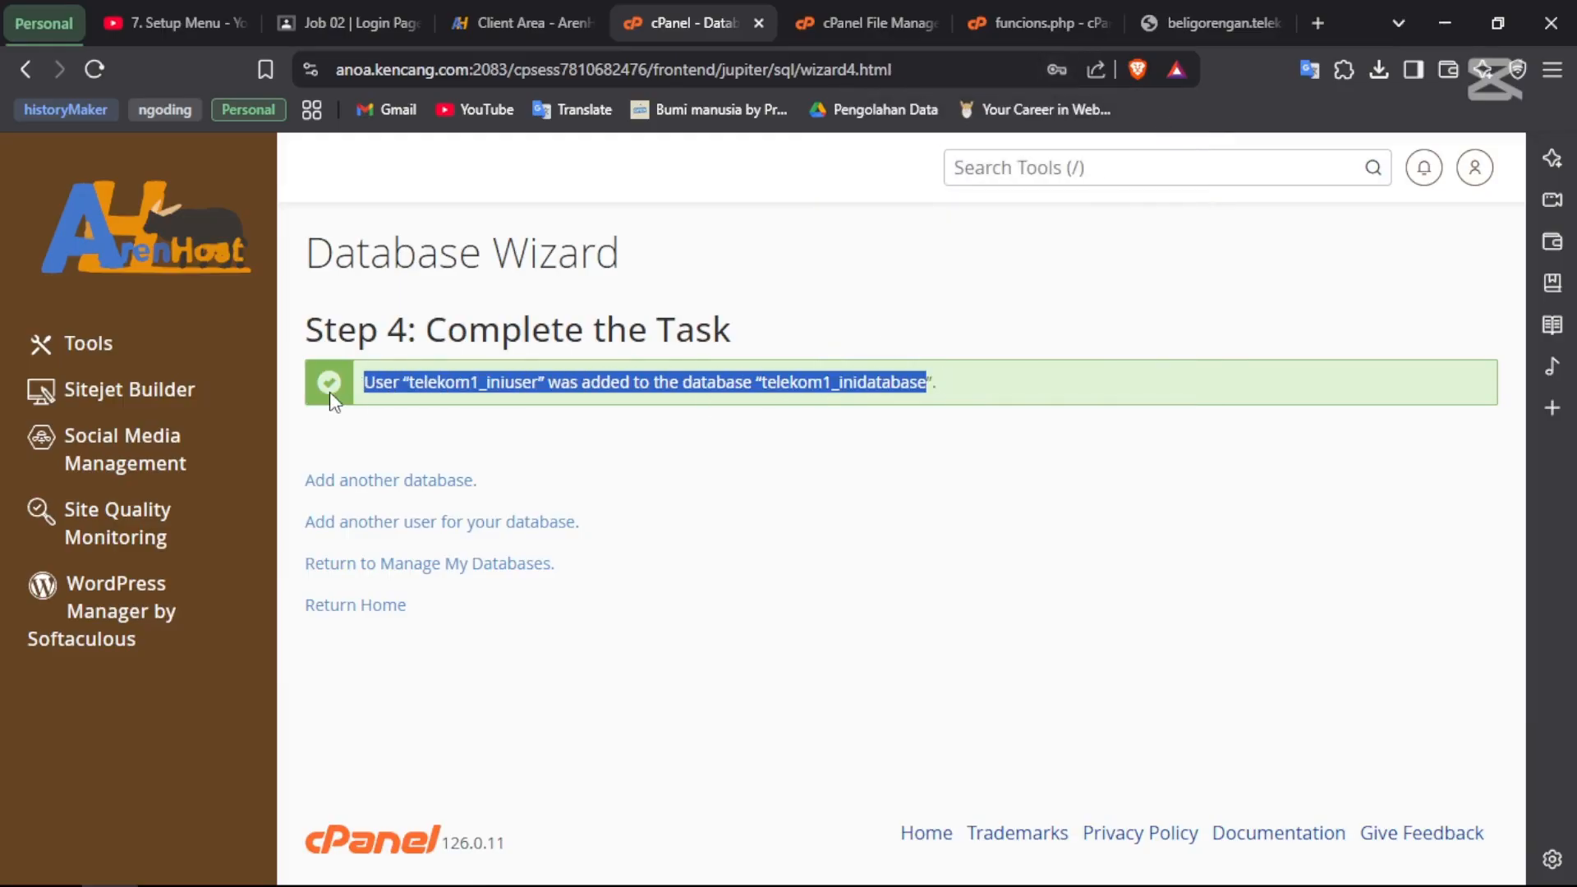
click(709, 427)
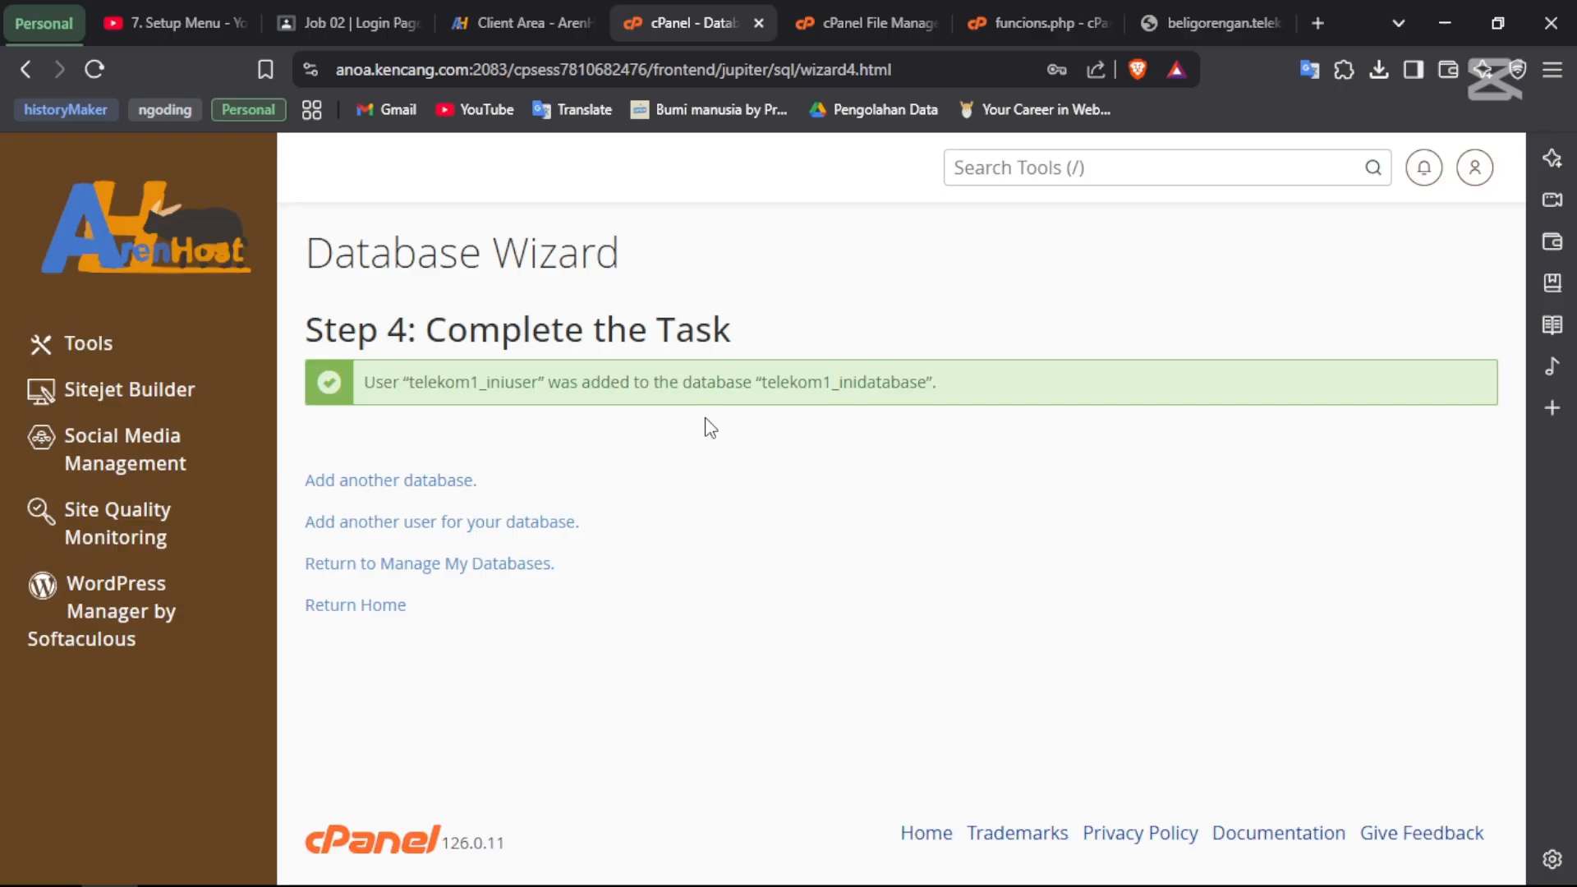
- In funcions.php, keep localhost as host and replace userAir with iniuser
click(903, 3)
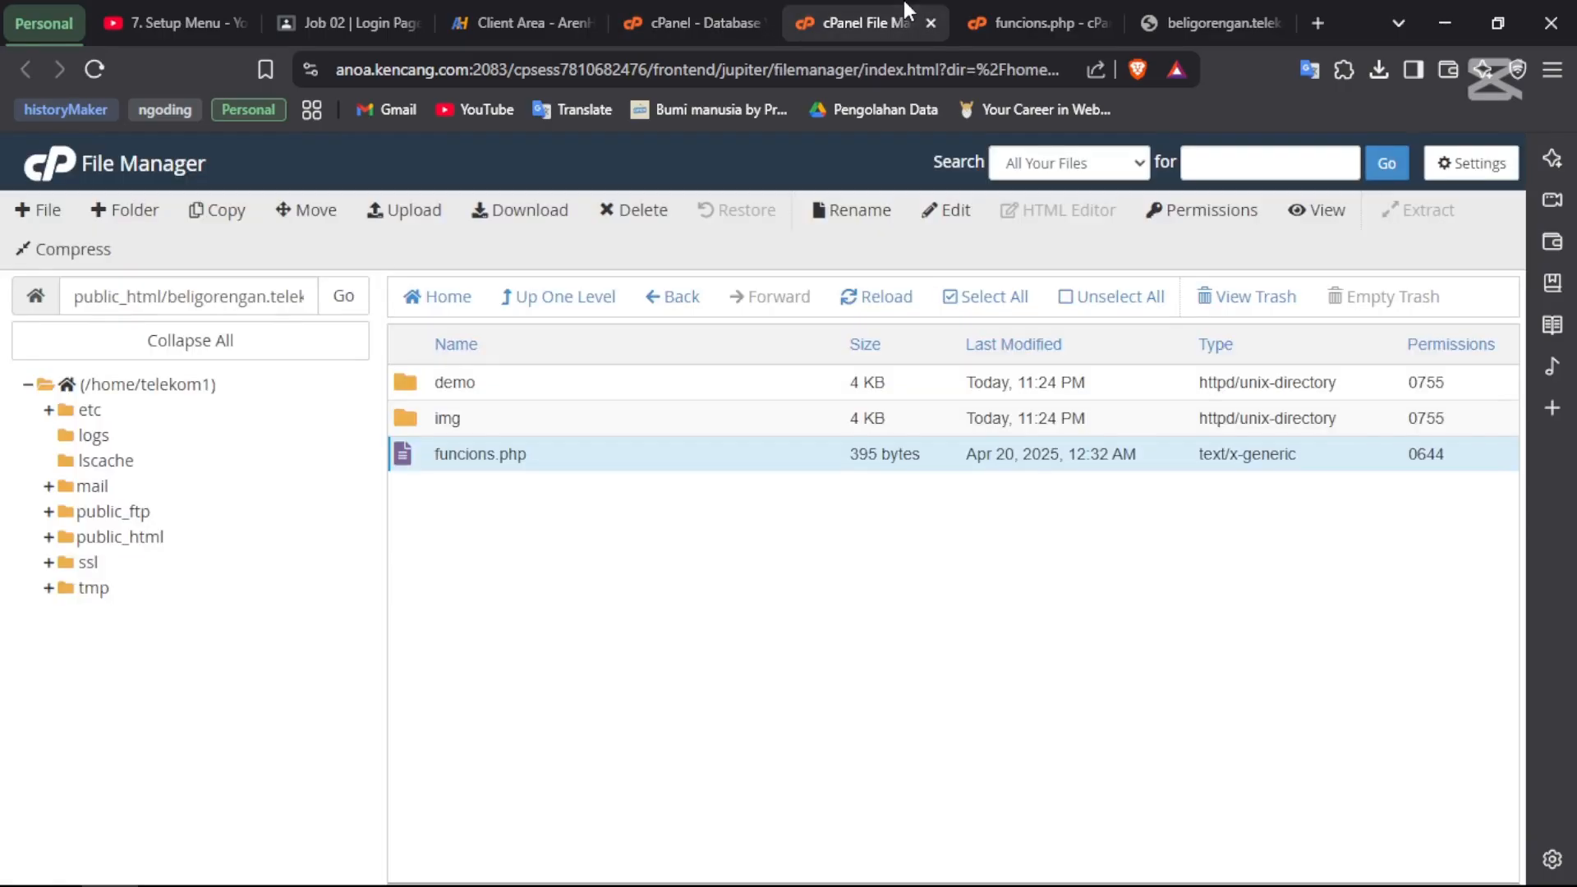
click(987, 7)
click(191, 404)
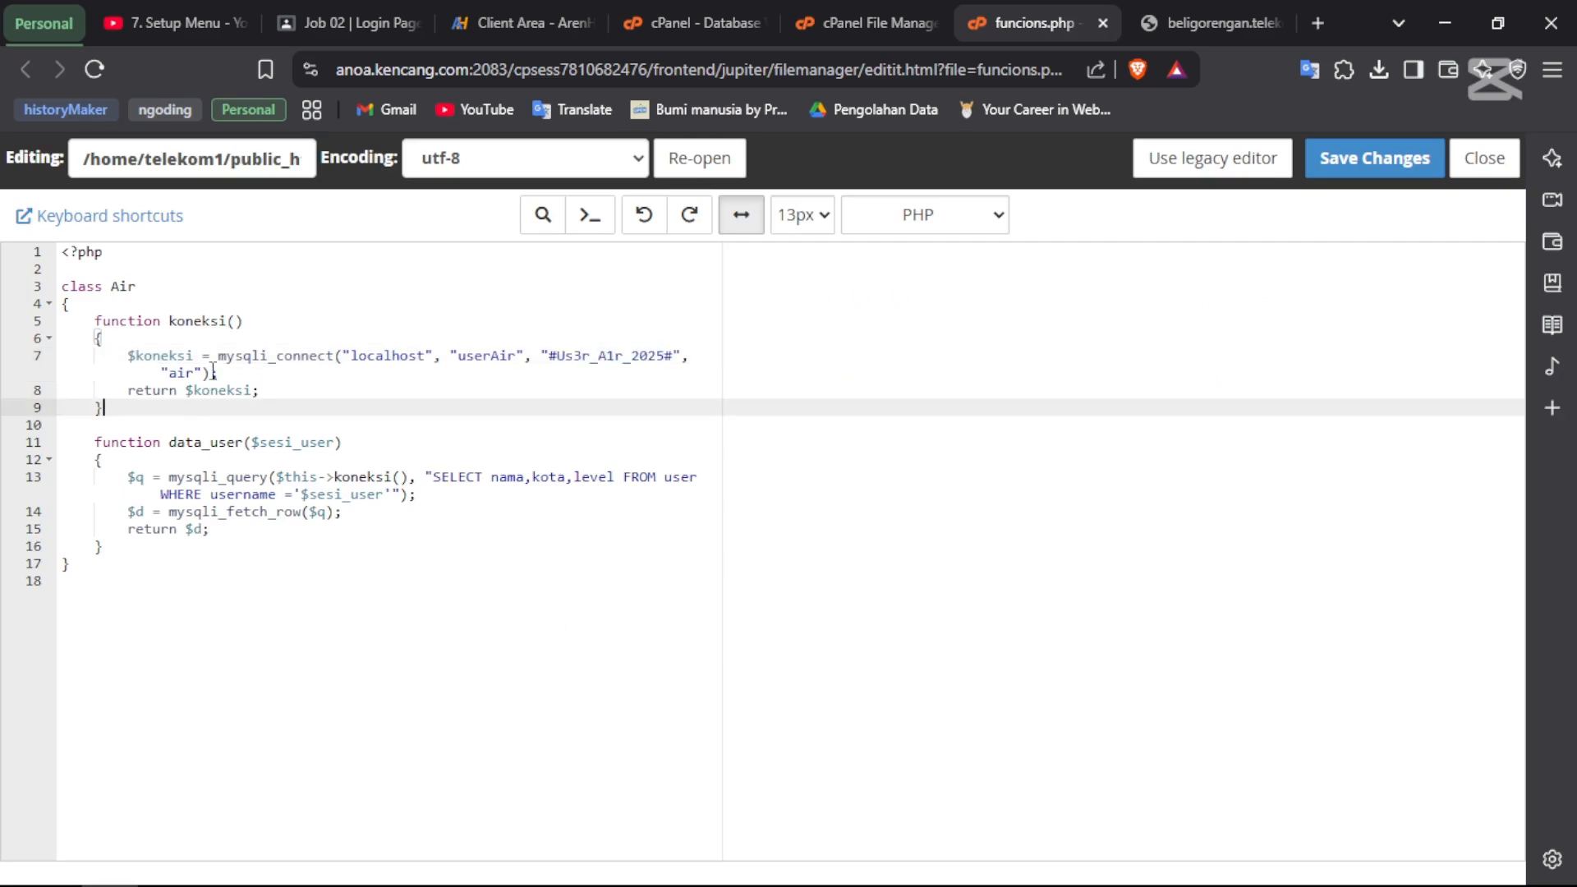
drag(212, 372, 350, 355)
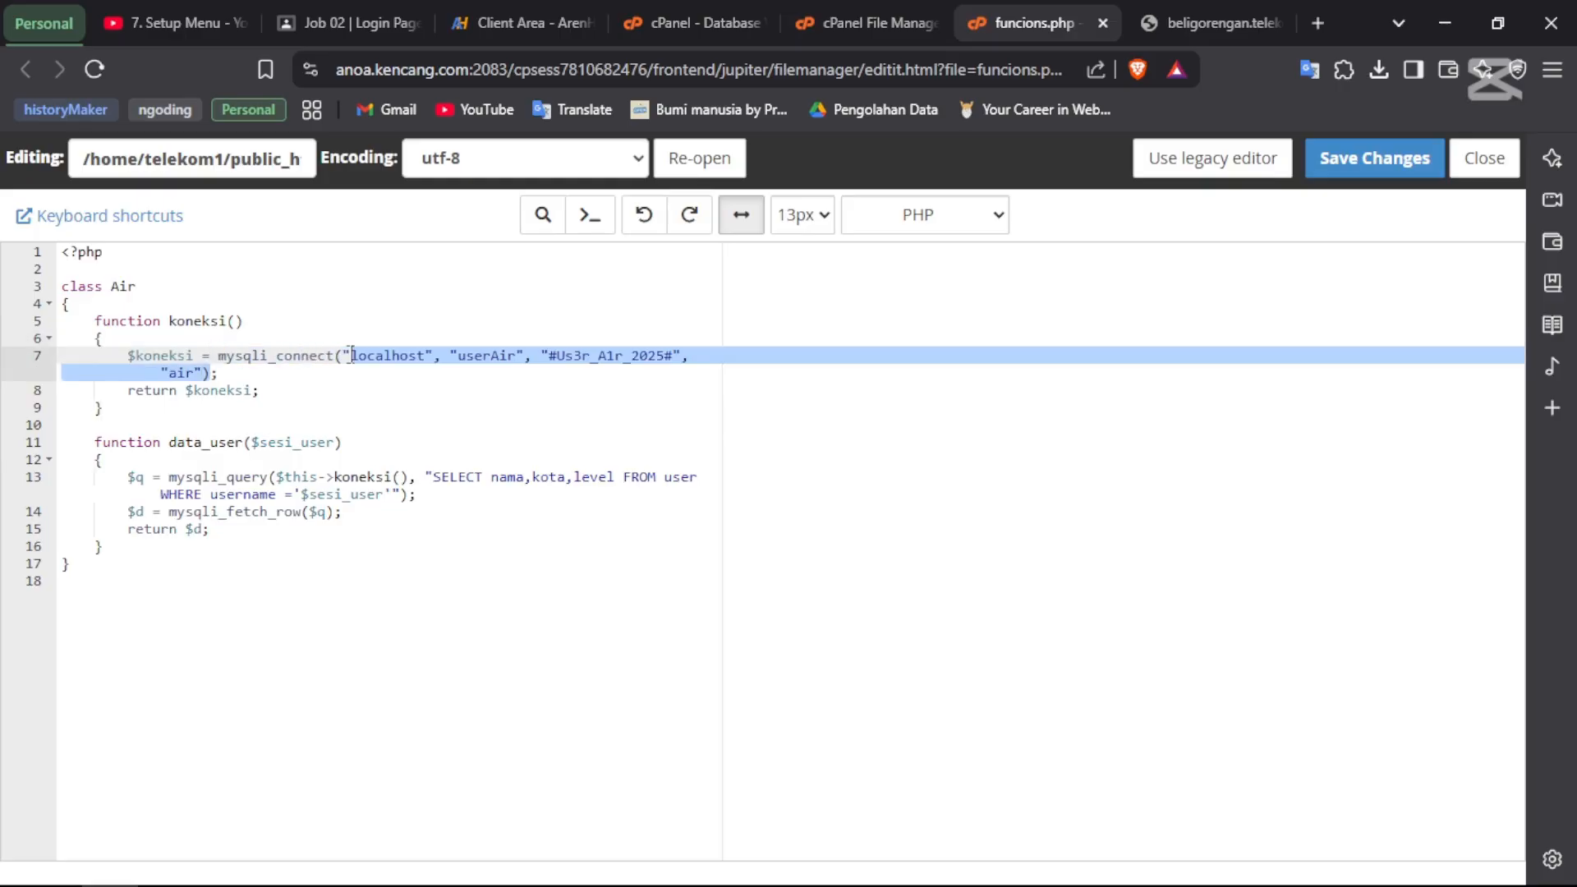
double_click(380, 353)
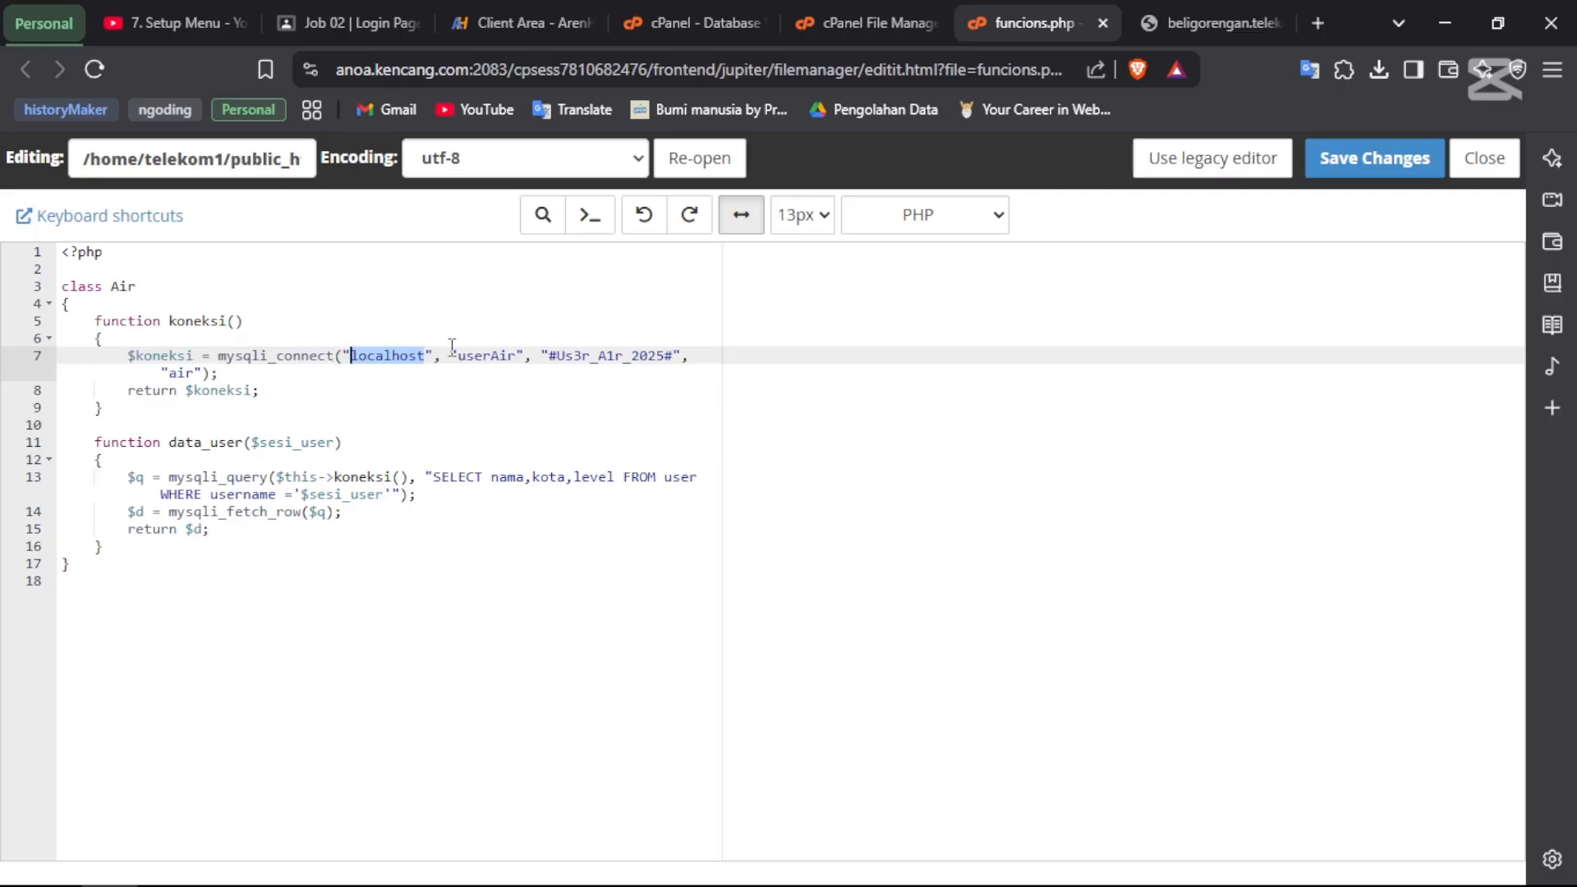
key(Right)
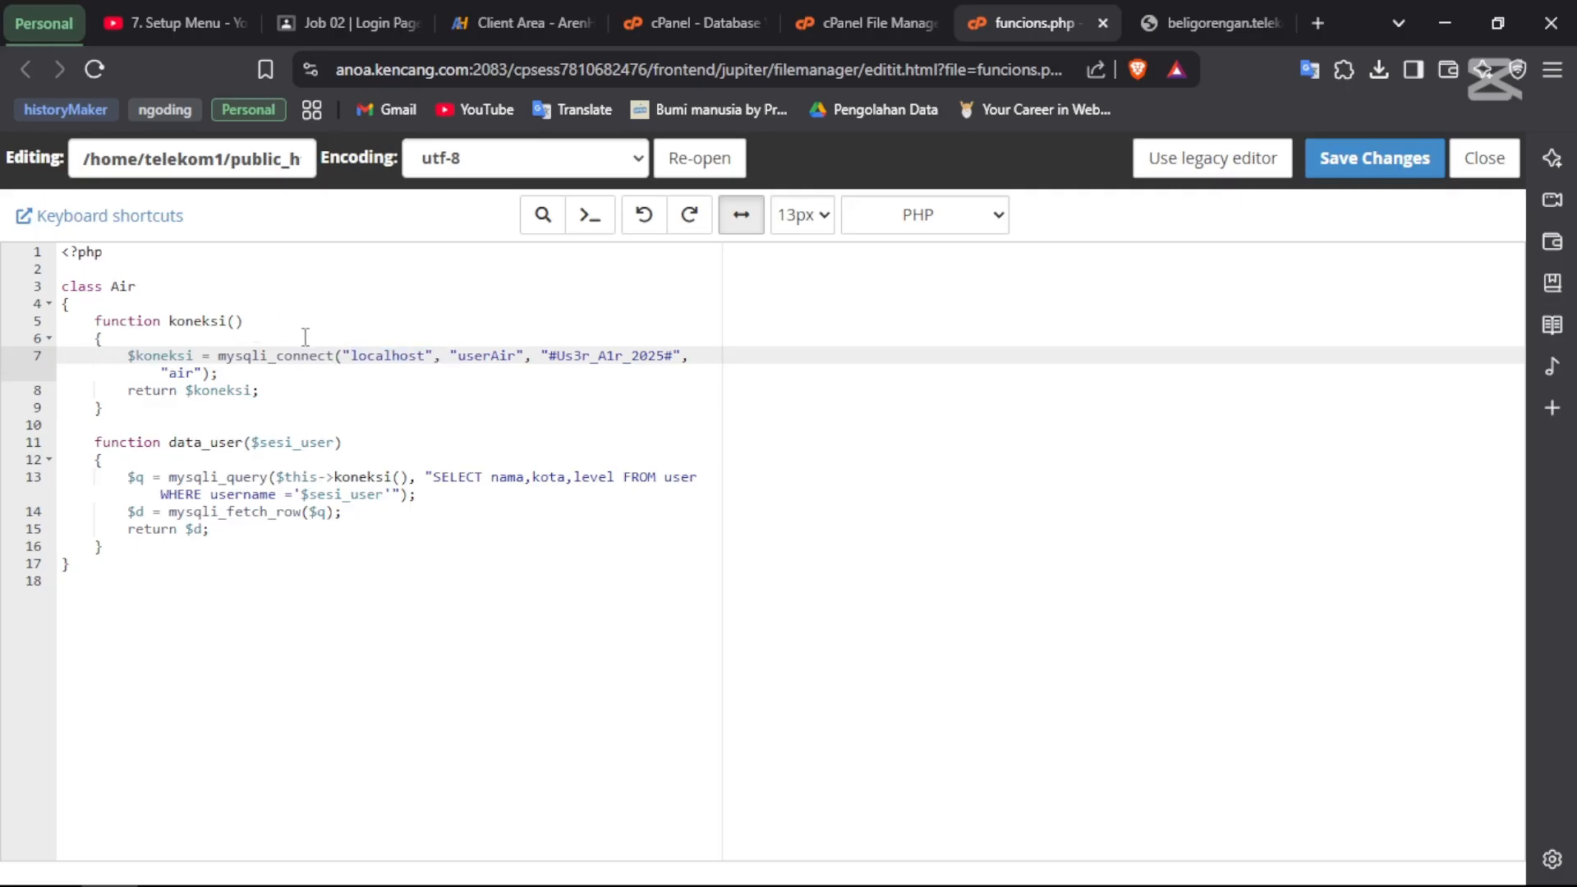
double_click(495, 360)
key(alt+Tab)
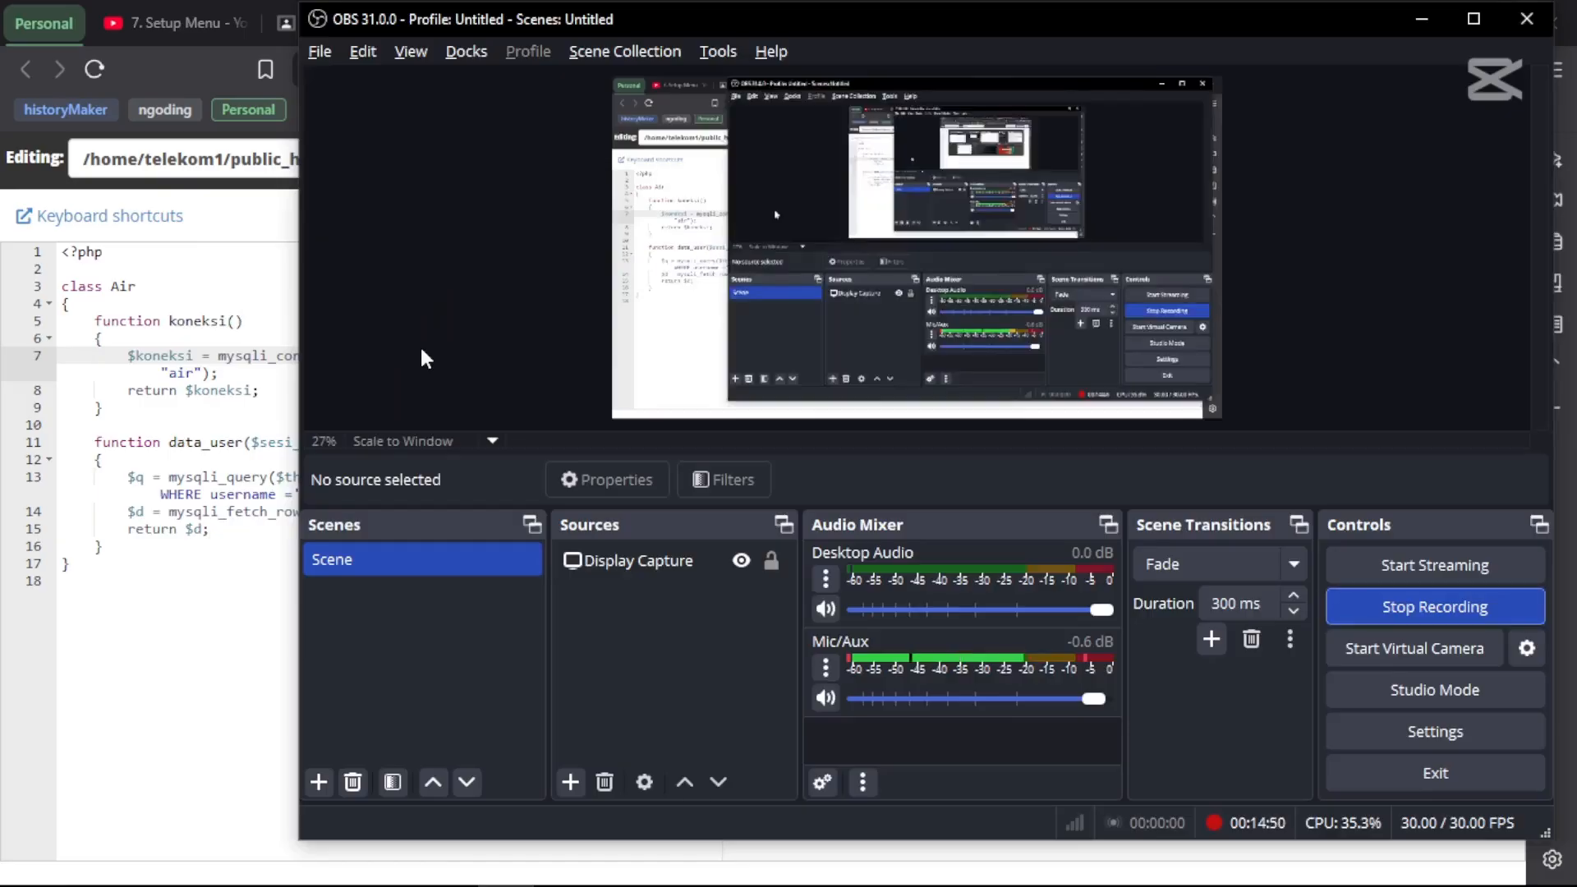
key(alt+Tab)
key(alt+Tab)
key(alt+Tab)
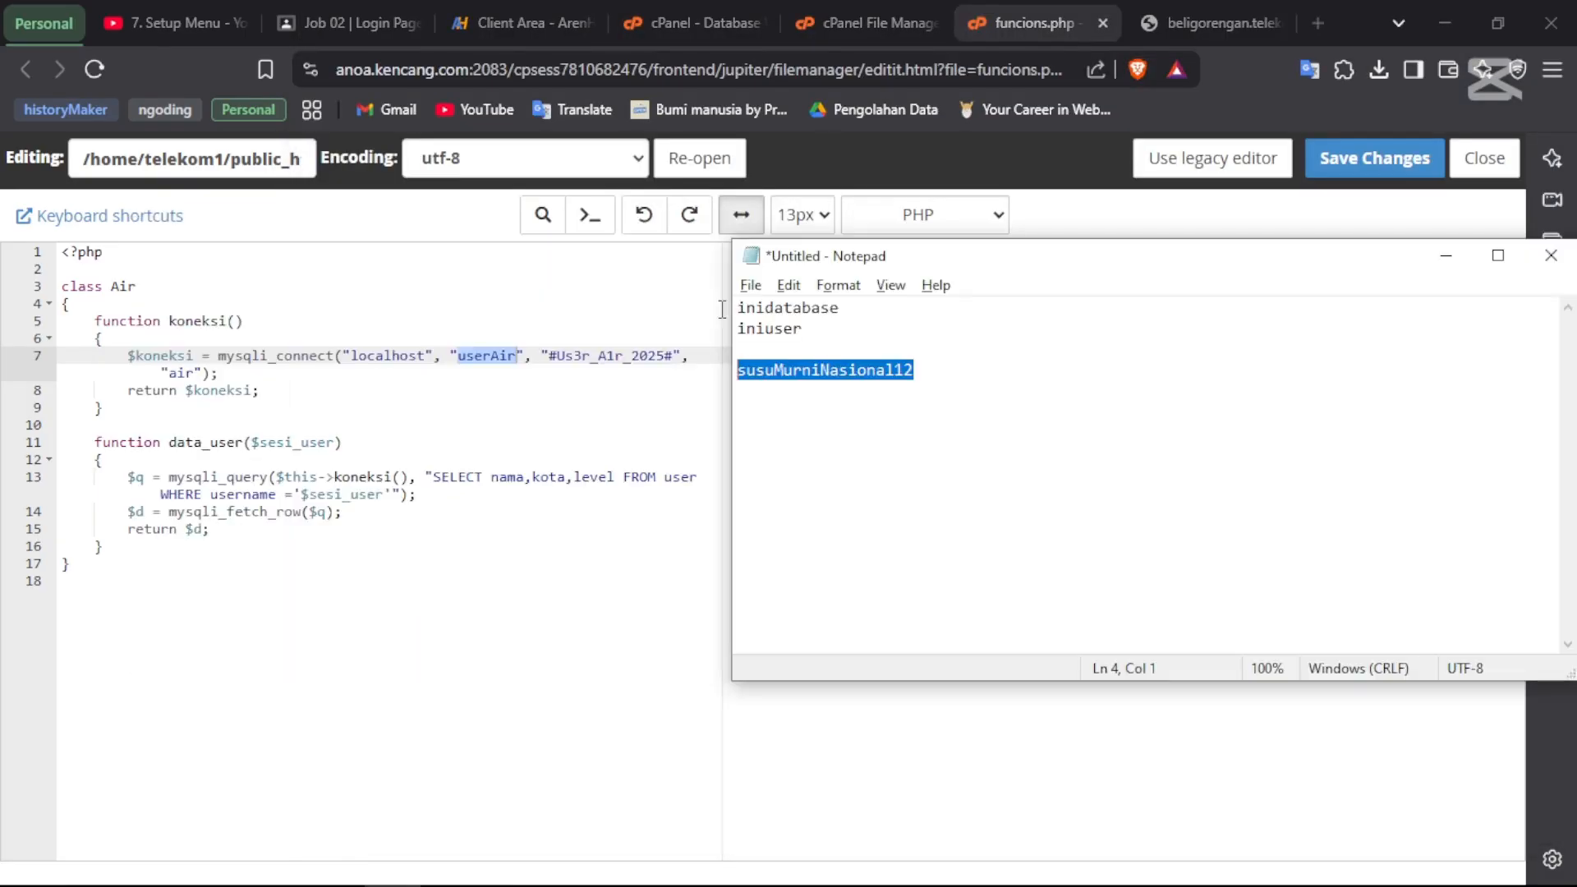
double_click(808, 332)
key(ctrl+c)
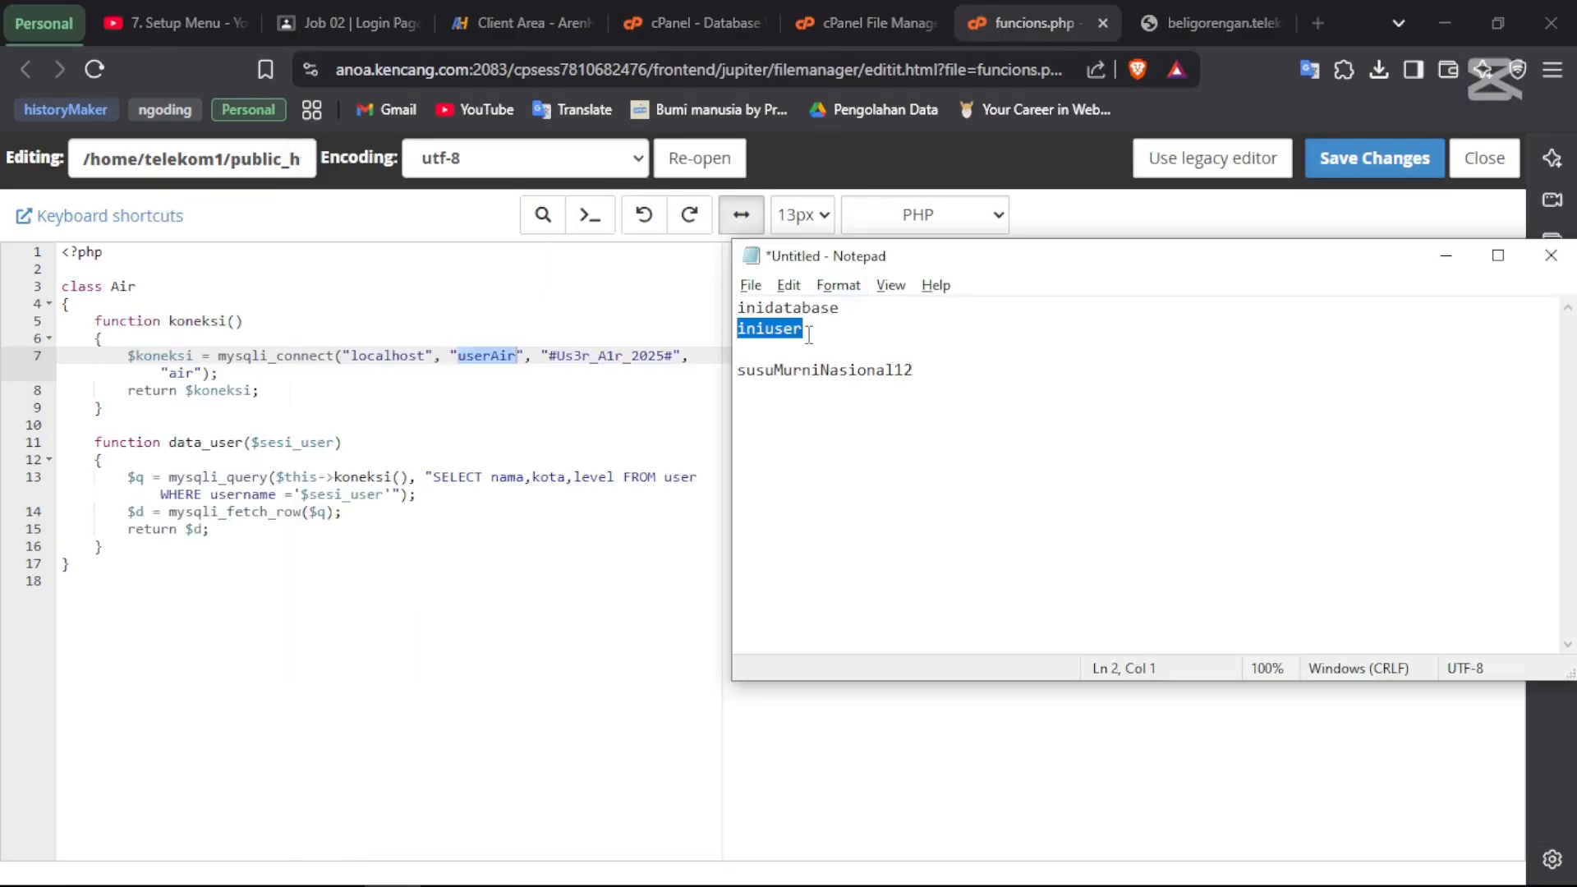
key(alt+Tab)
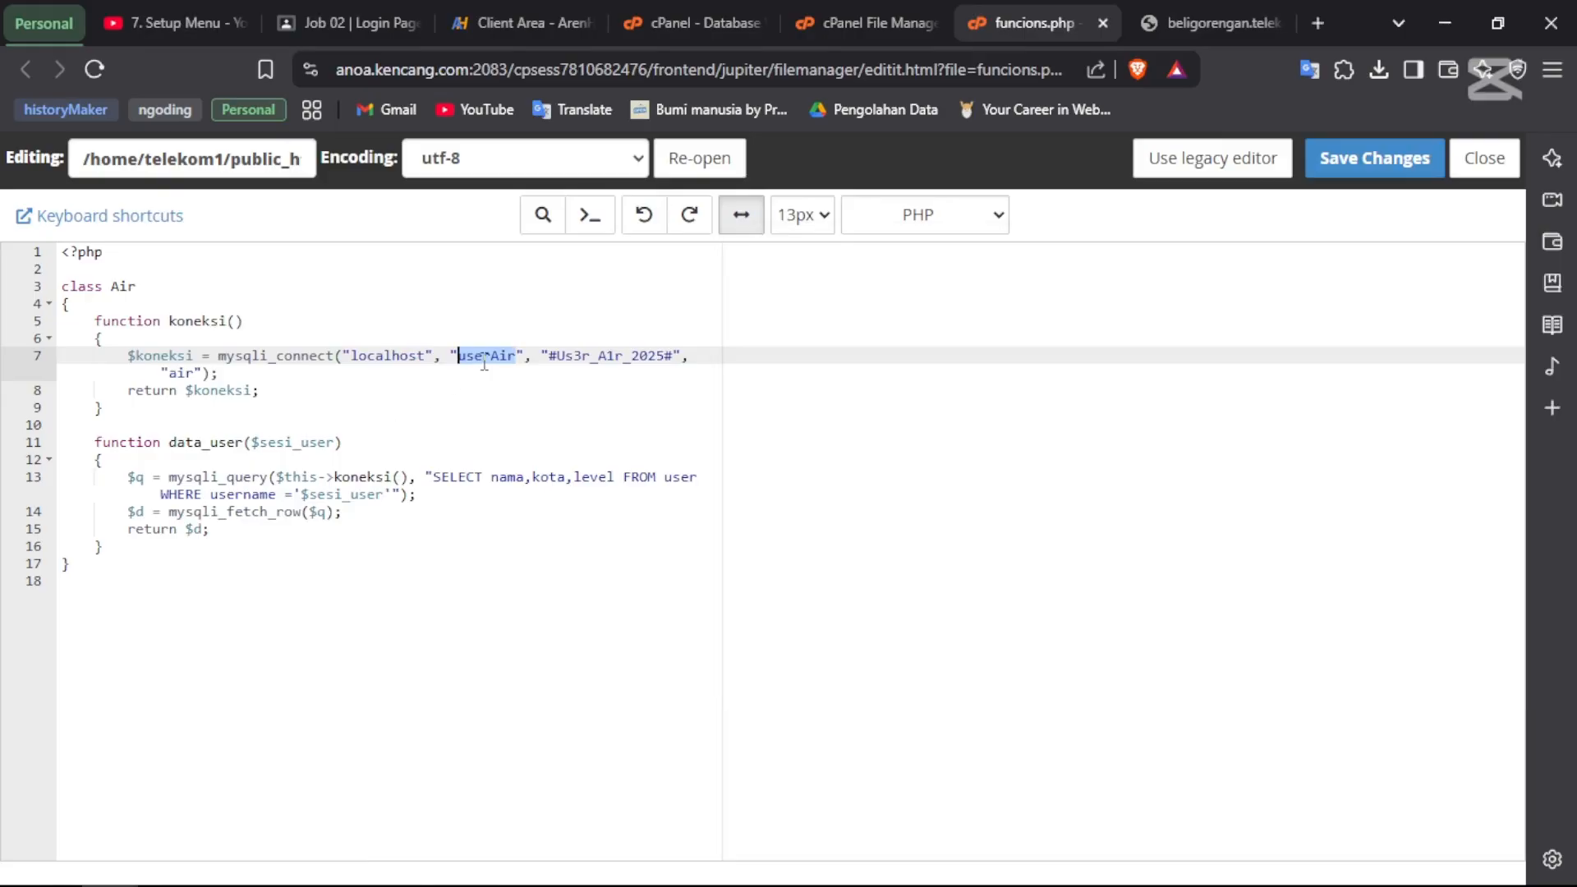
key(ctrl+v)
- Replace the old database password on line 7 with the new one from the notes
key(alt+Tab)
click(934, 377)
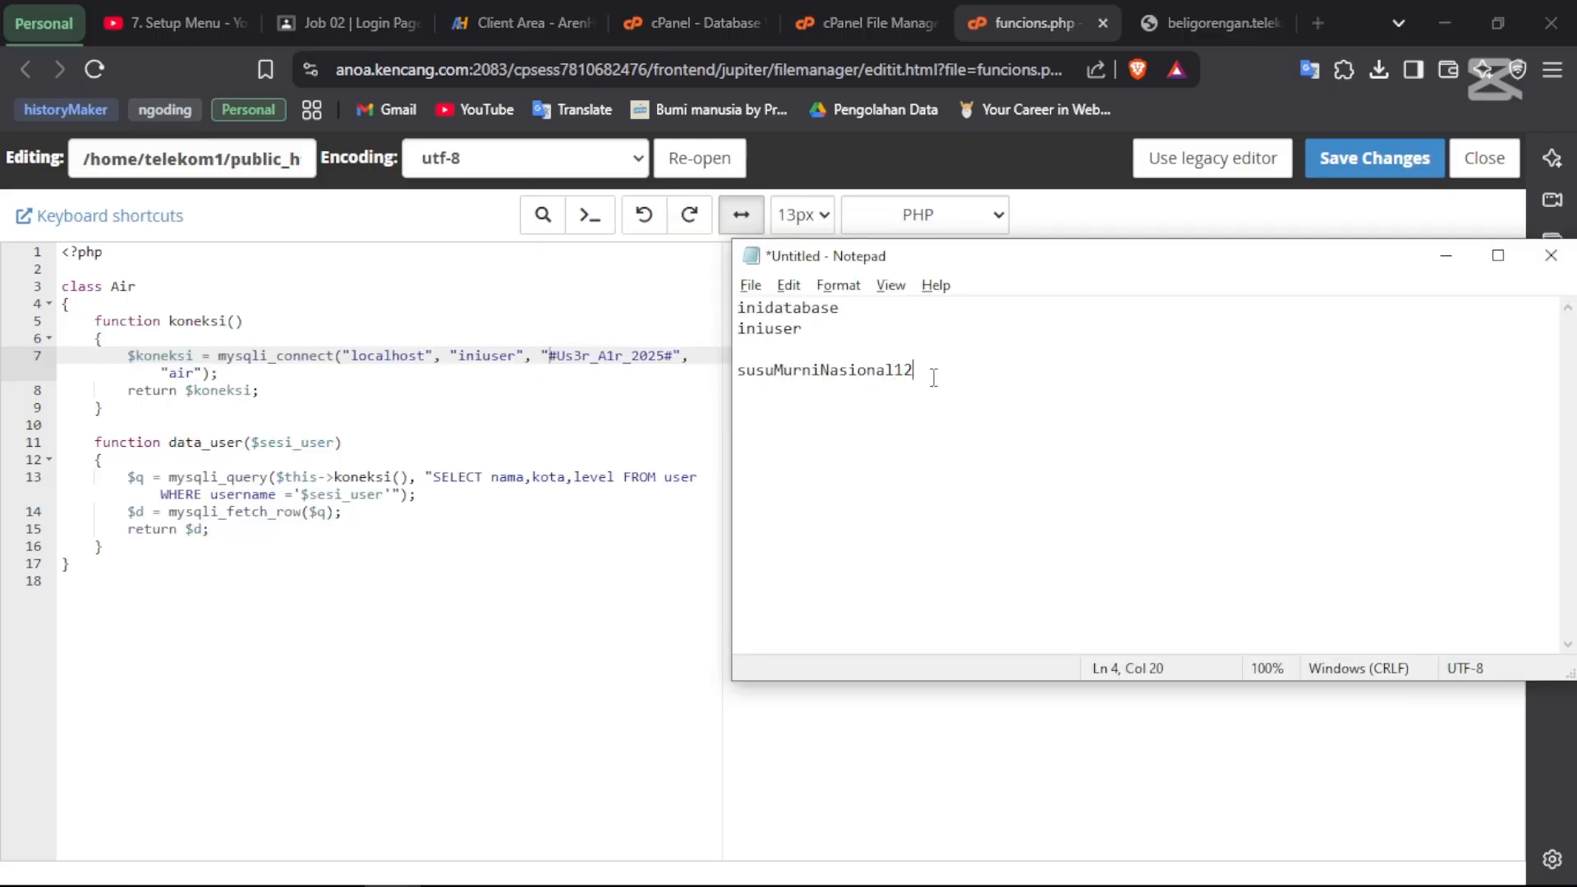
key(shift+Home)
key(ctrl+c)
key(alt+Tab)
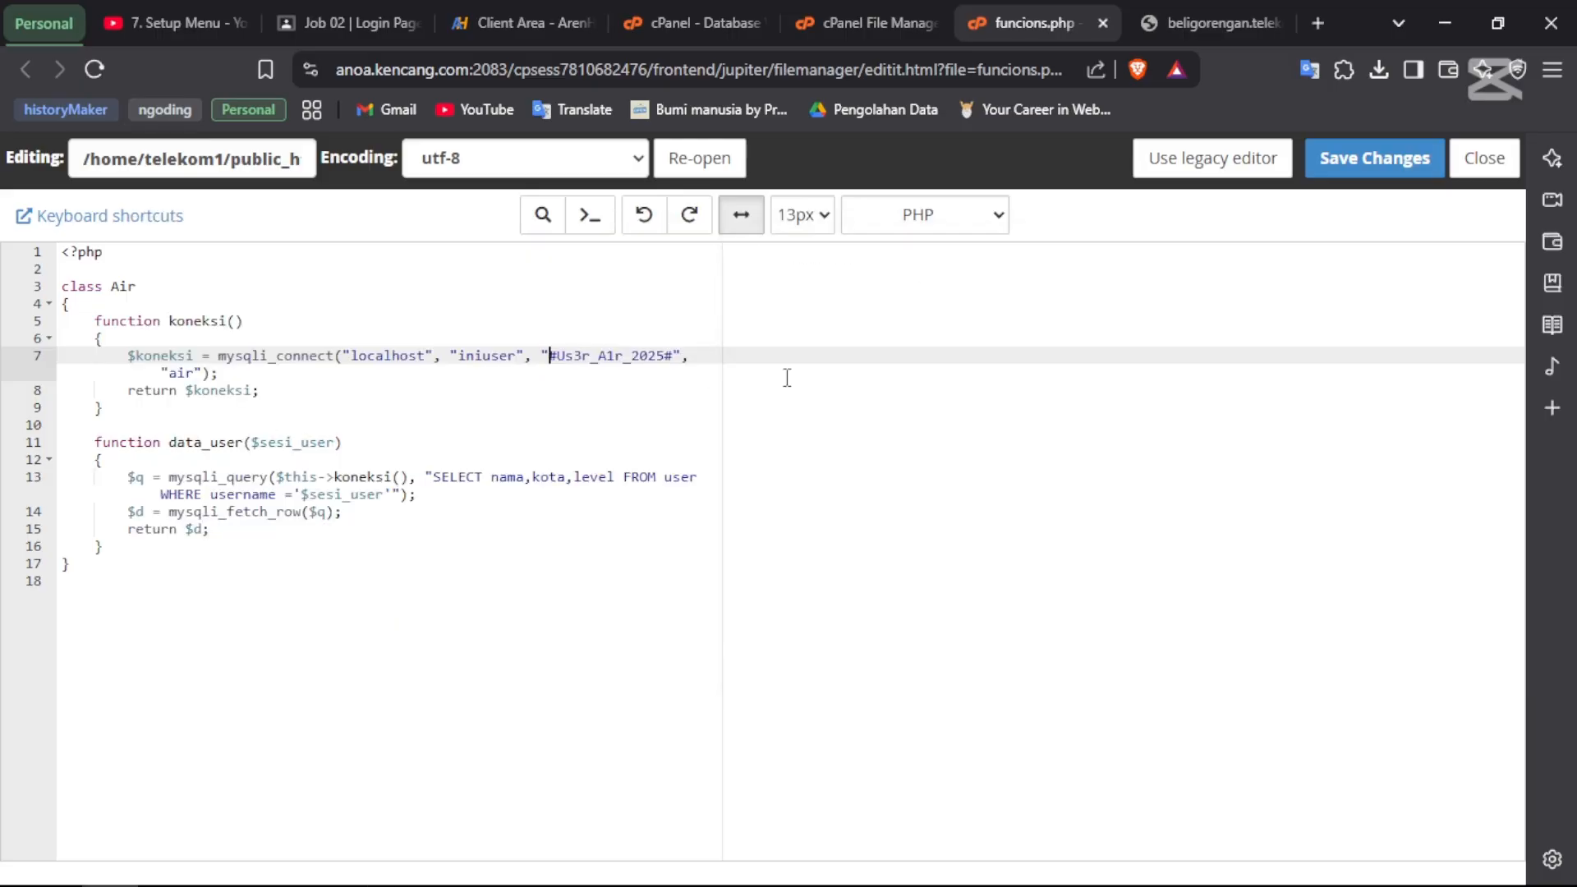
key(ctrl+shift+Right)
key(ctrl+shift+Right)
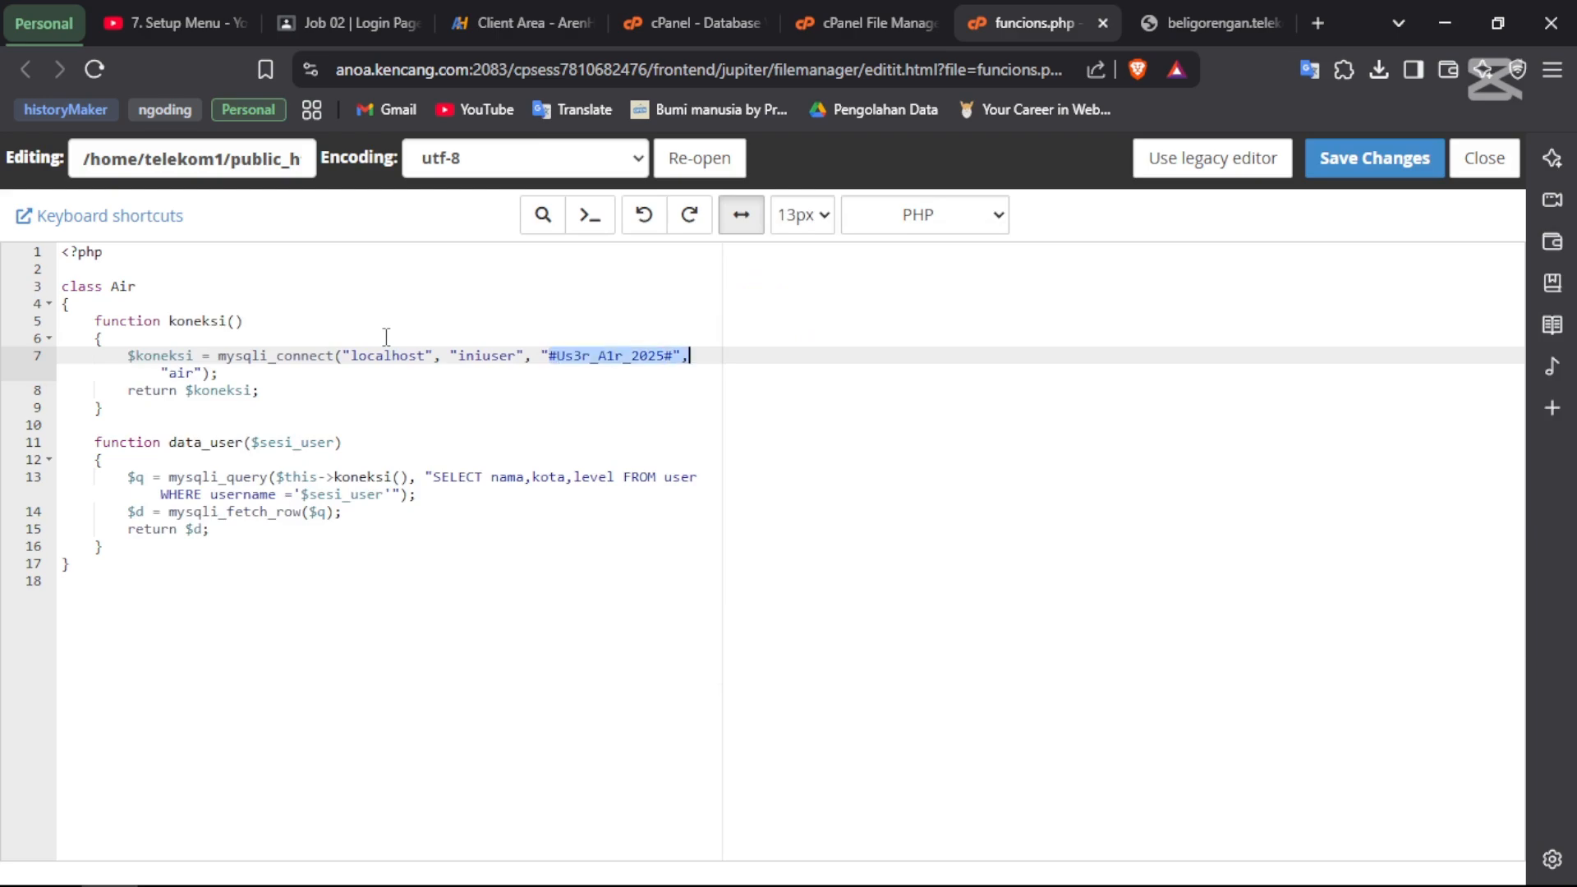
key(ctrl+v)
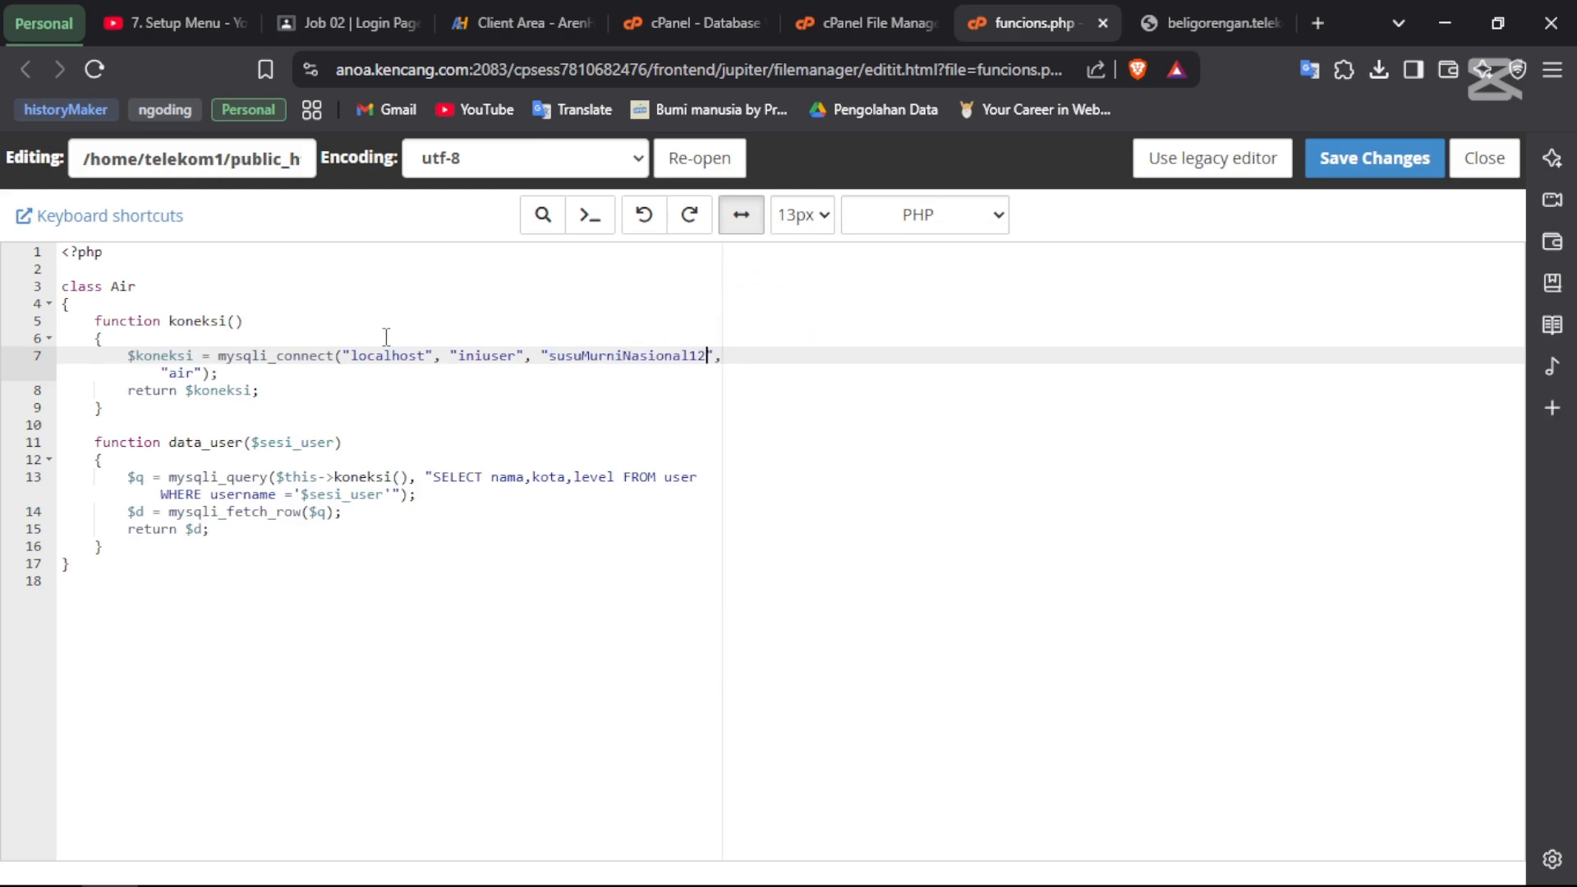
- Replace database name air with inidatabase, save funcions.php, and close the editor
double_click(174, 373)
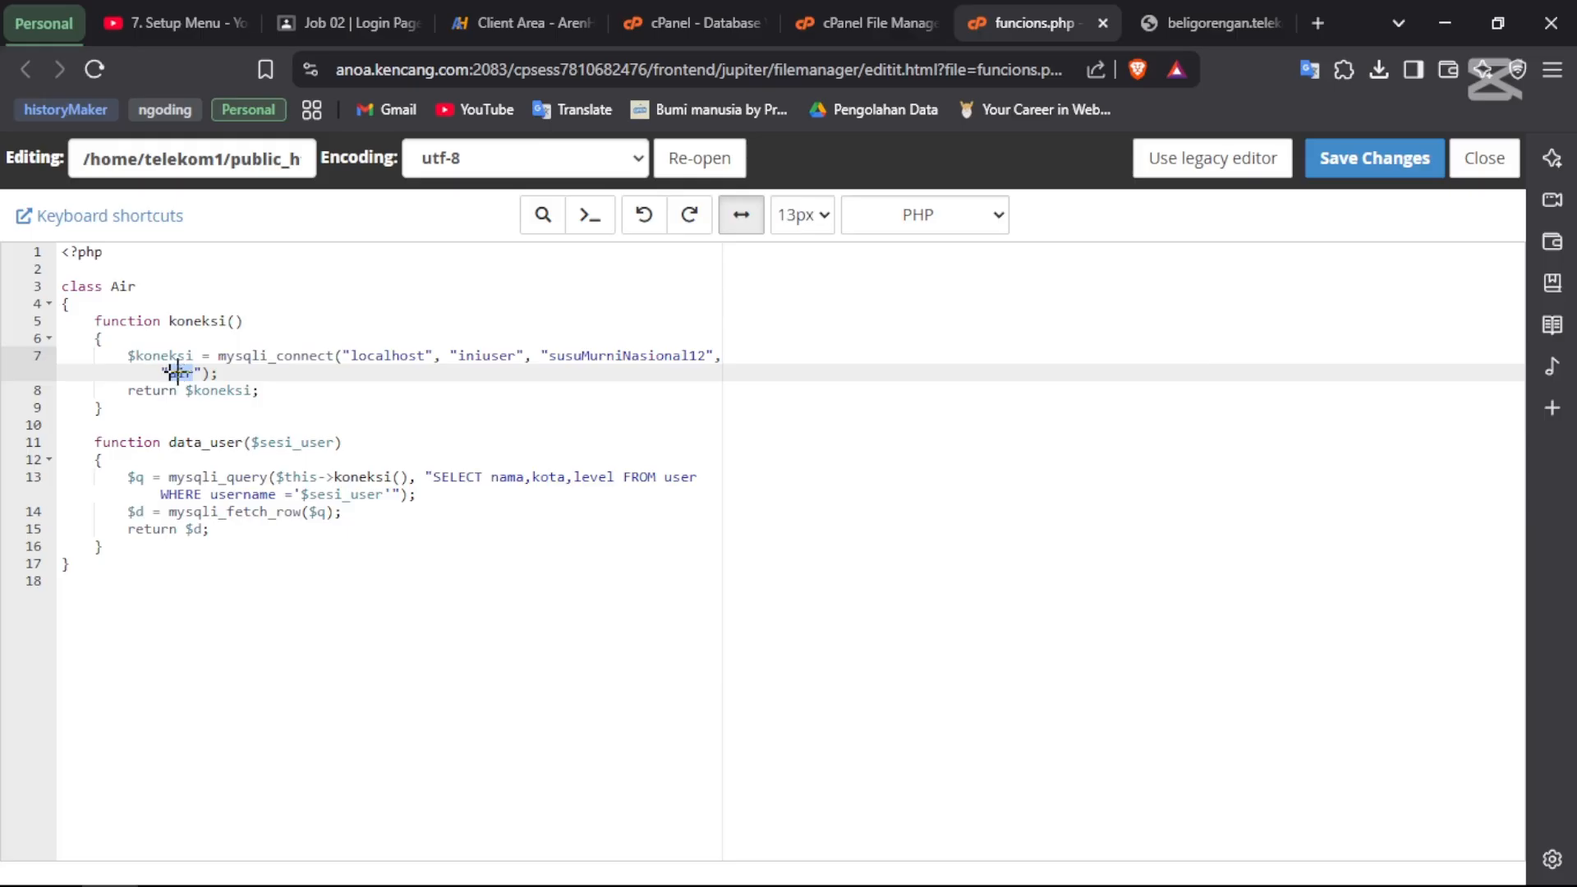
key(alt+Tab)
drag(854, 306, 702, 289)
key(ctrl+c)
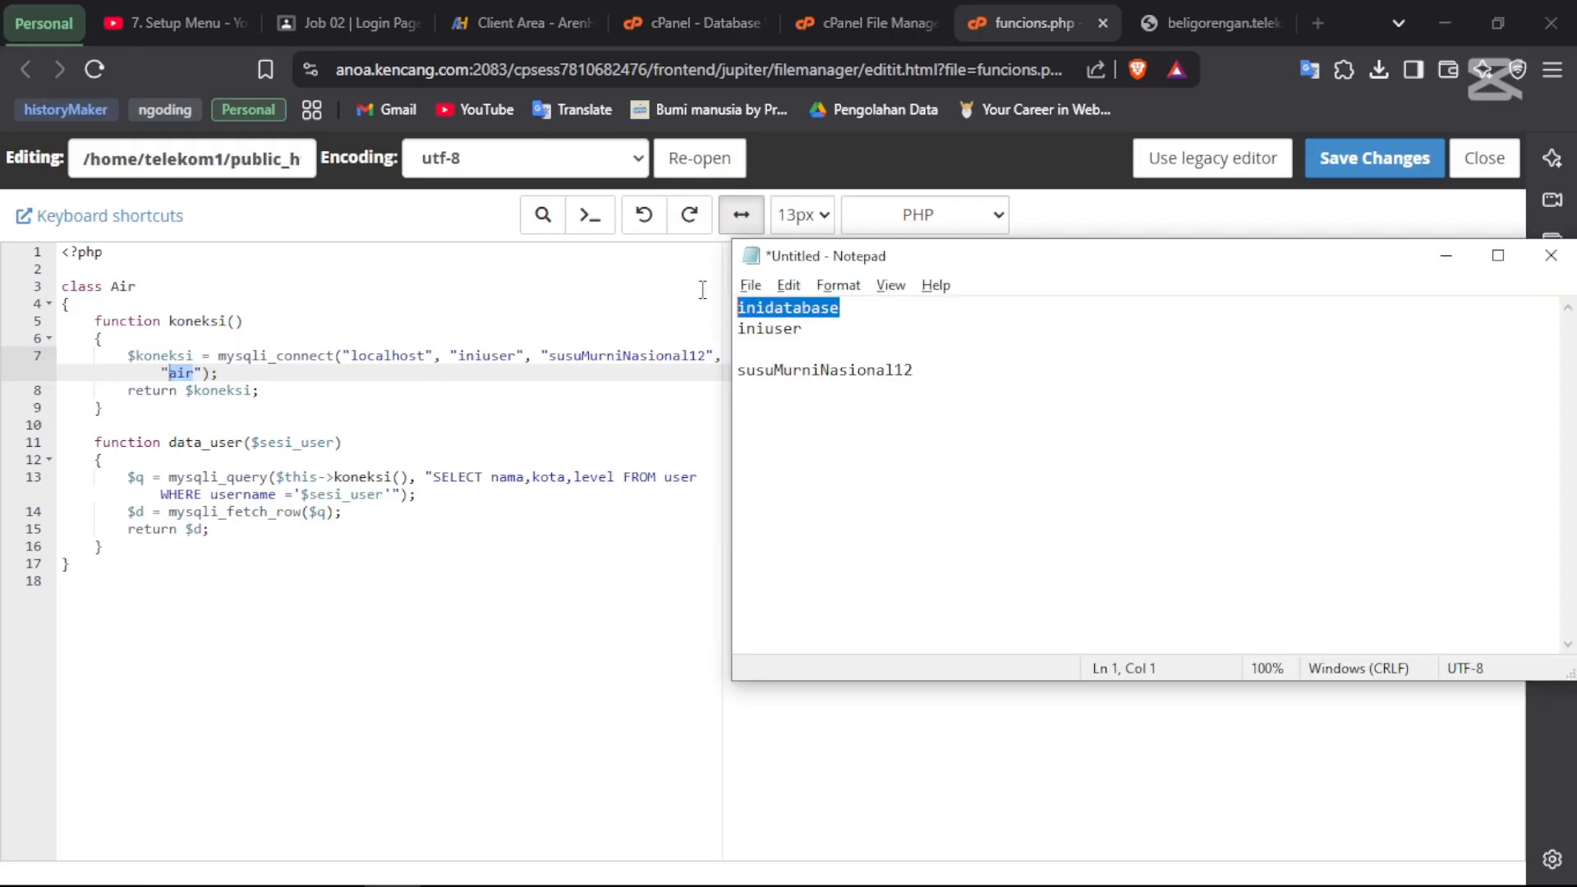
click(236, 357)
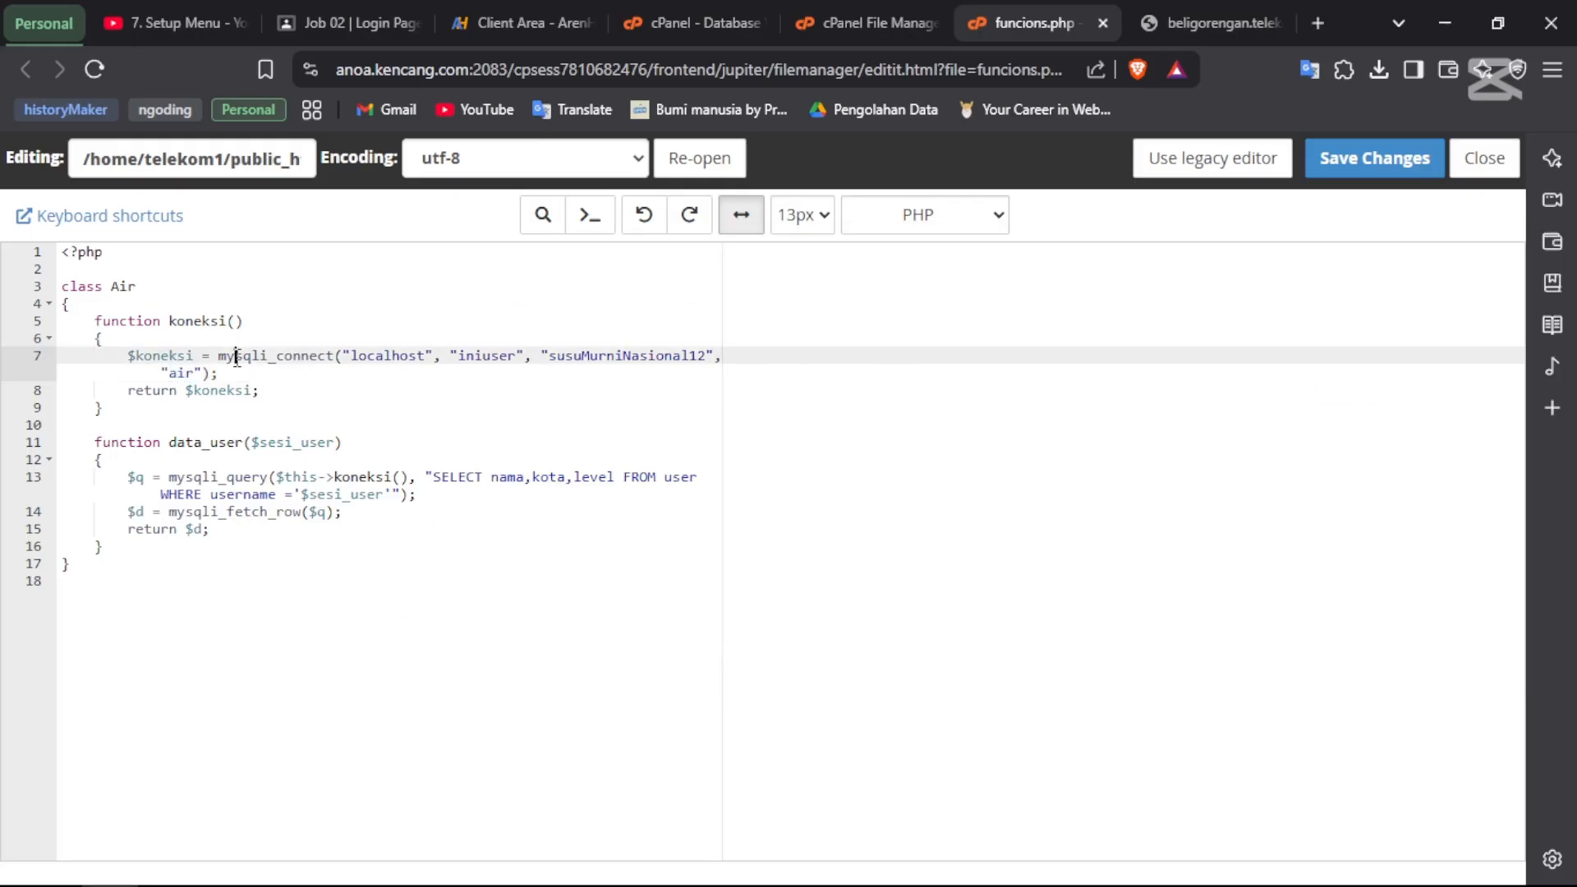
click(187, 370)
double_click(187, 371)
key(ctrl+v)
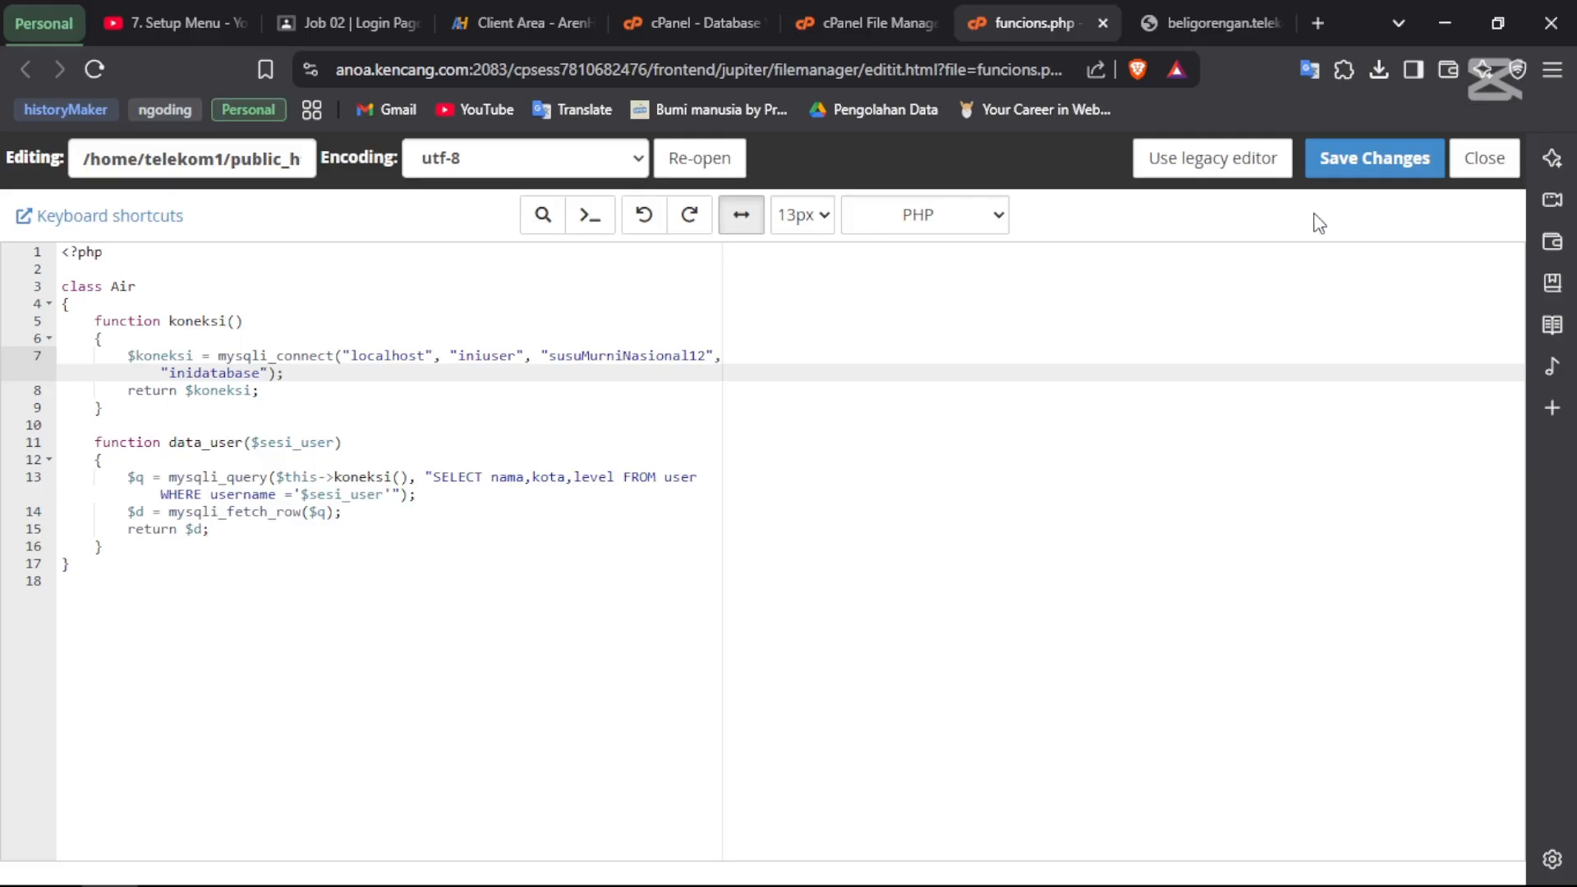
click(1360, 154)
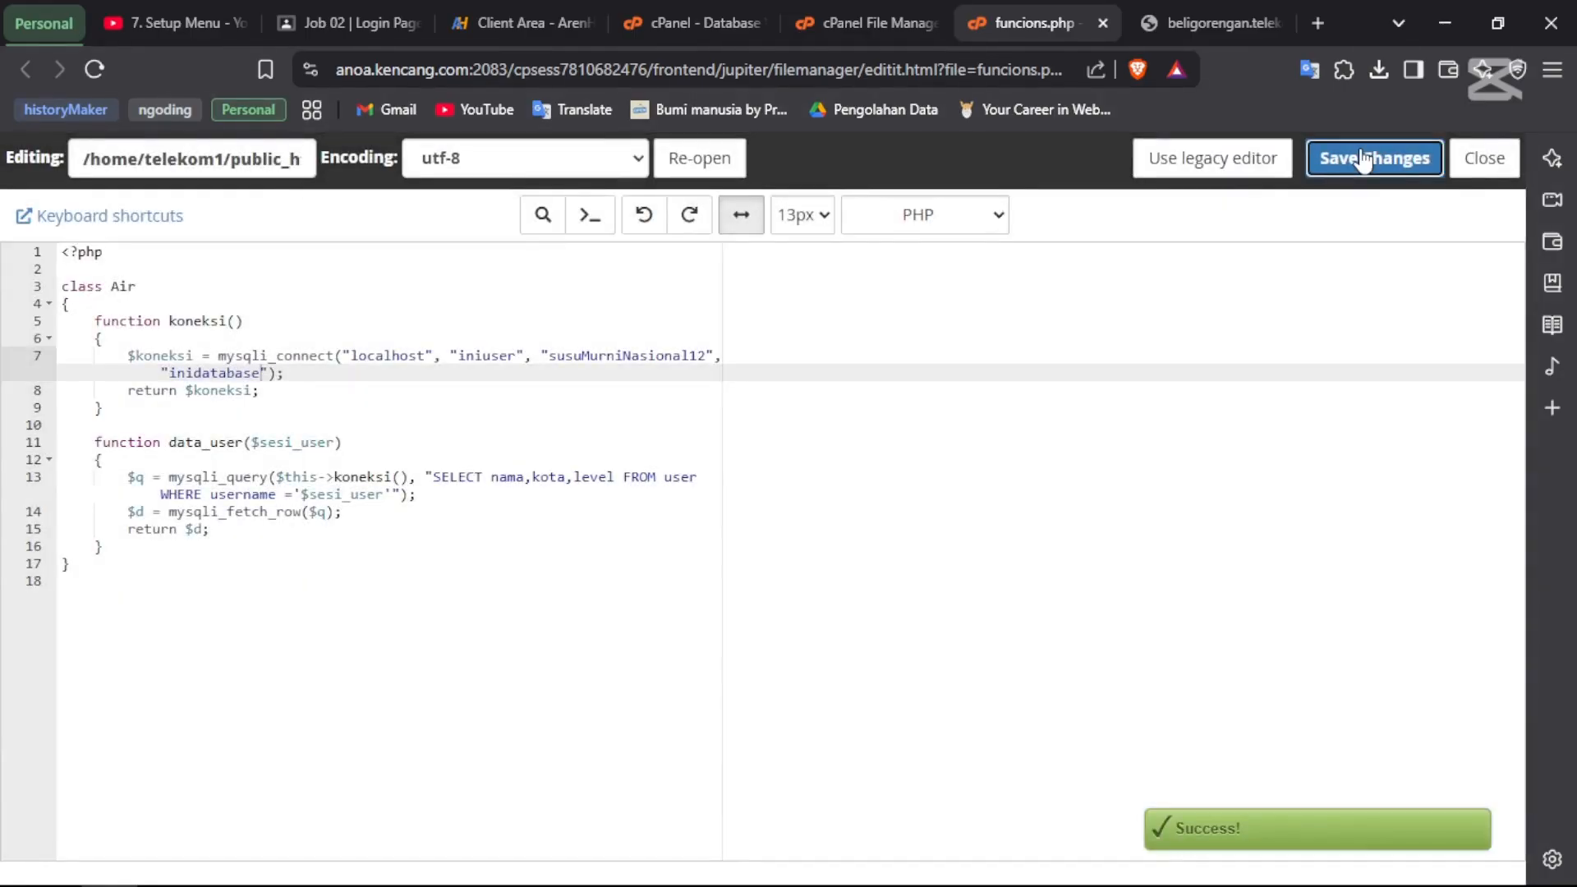
click(1488, 164)
- Go from the Database Wizard tab to the Tools page and scroll to Databases
click(940, 16)
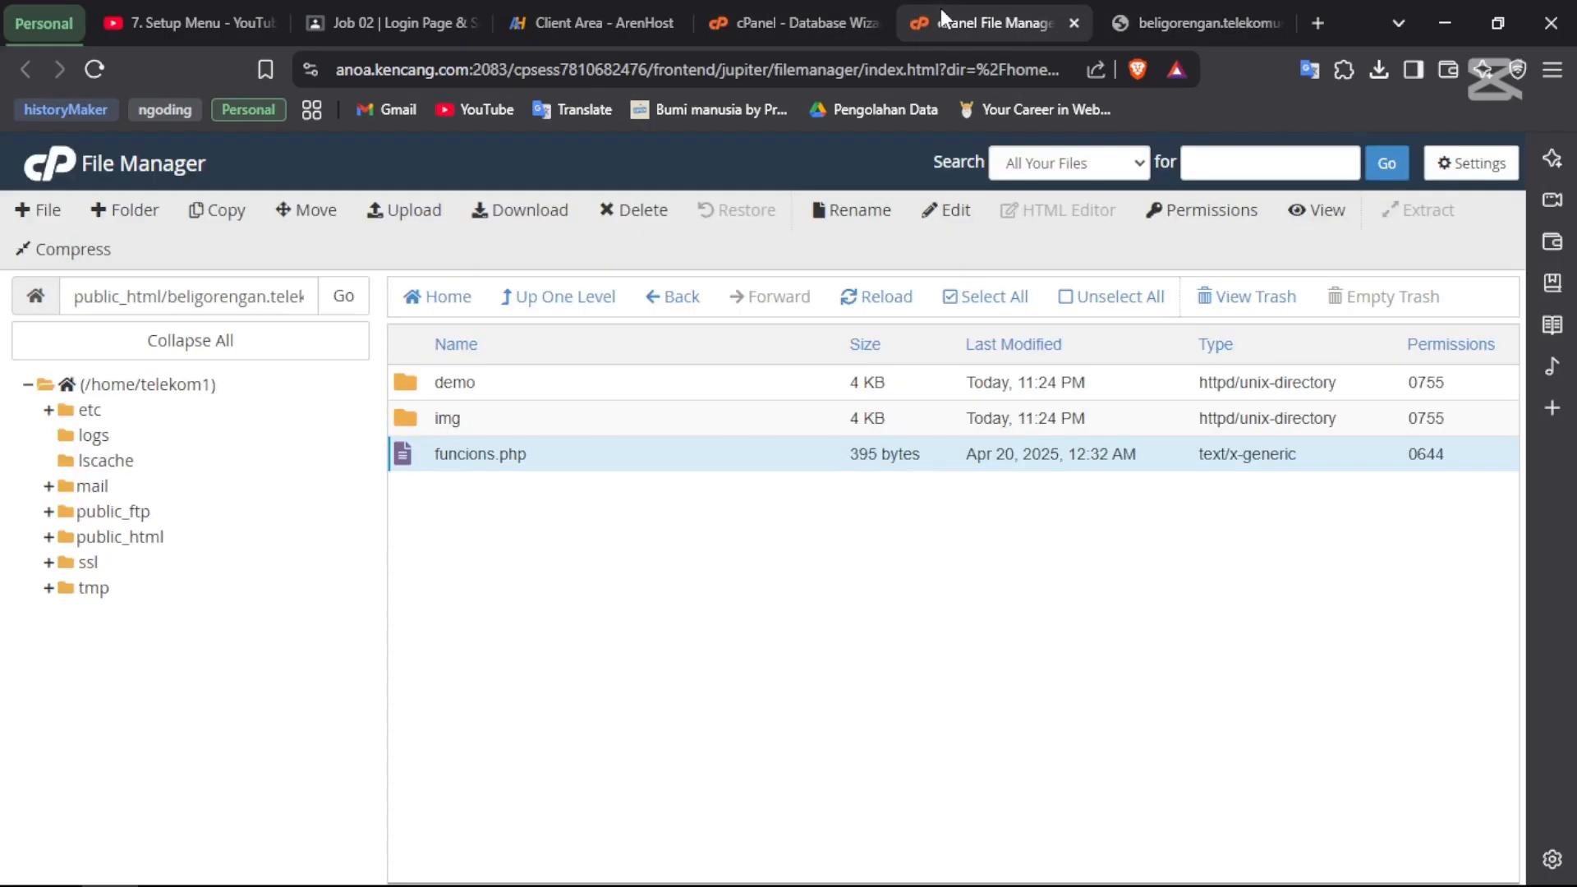
click(793, 16)
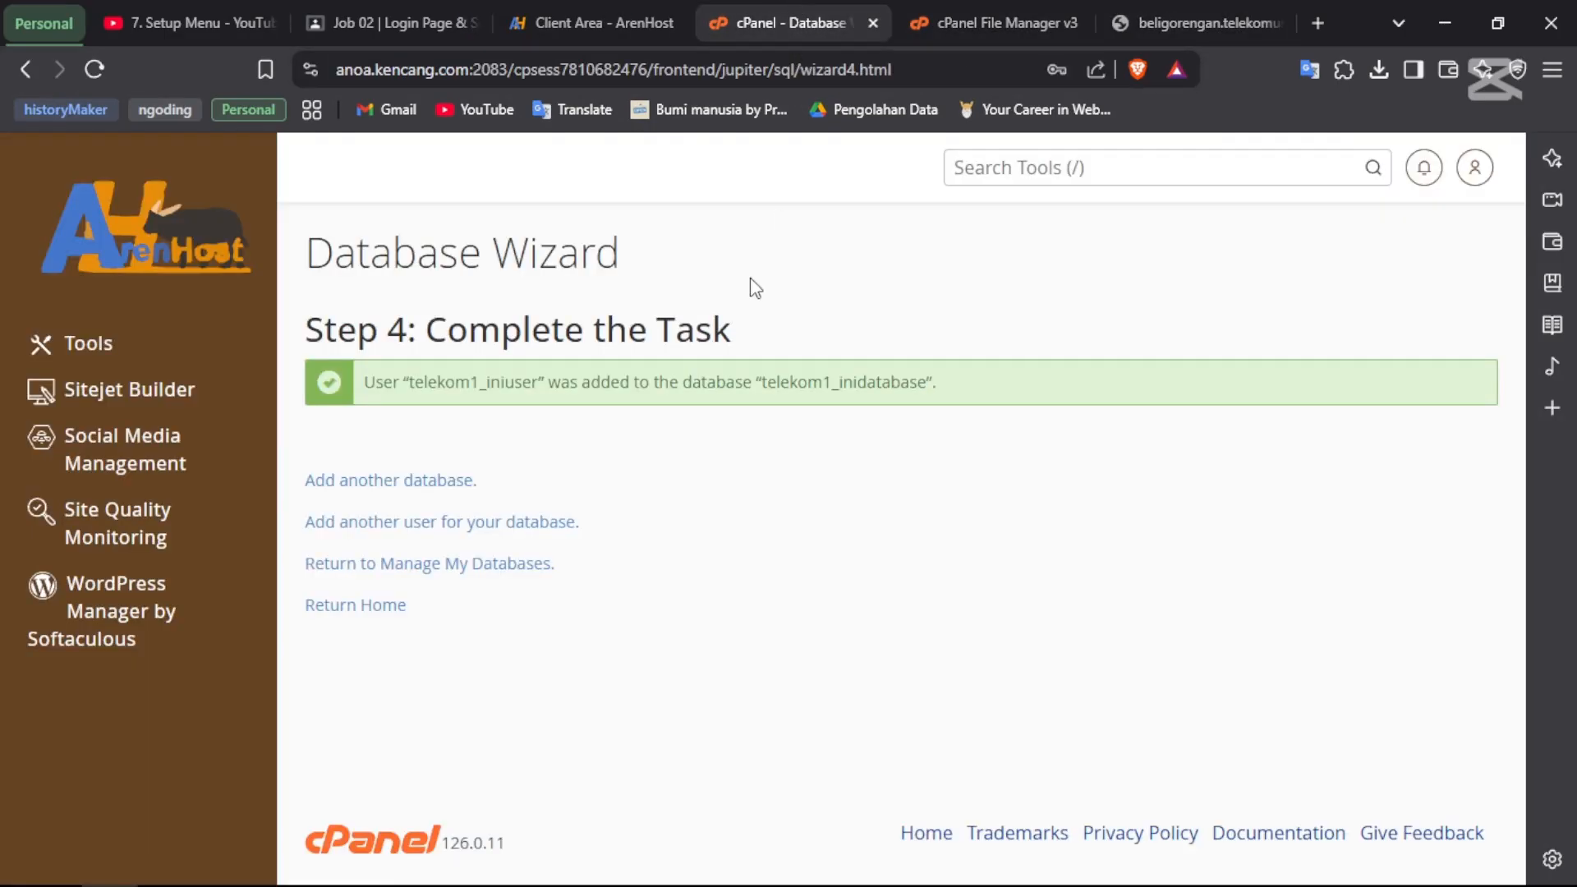
click(97, 348)
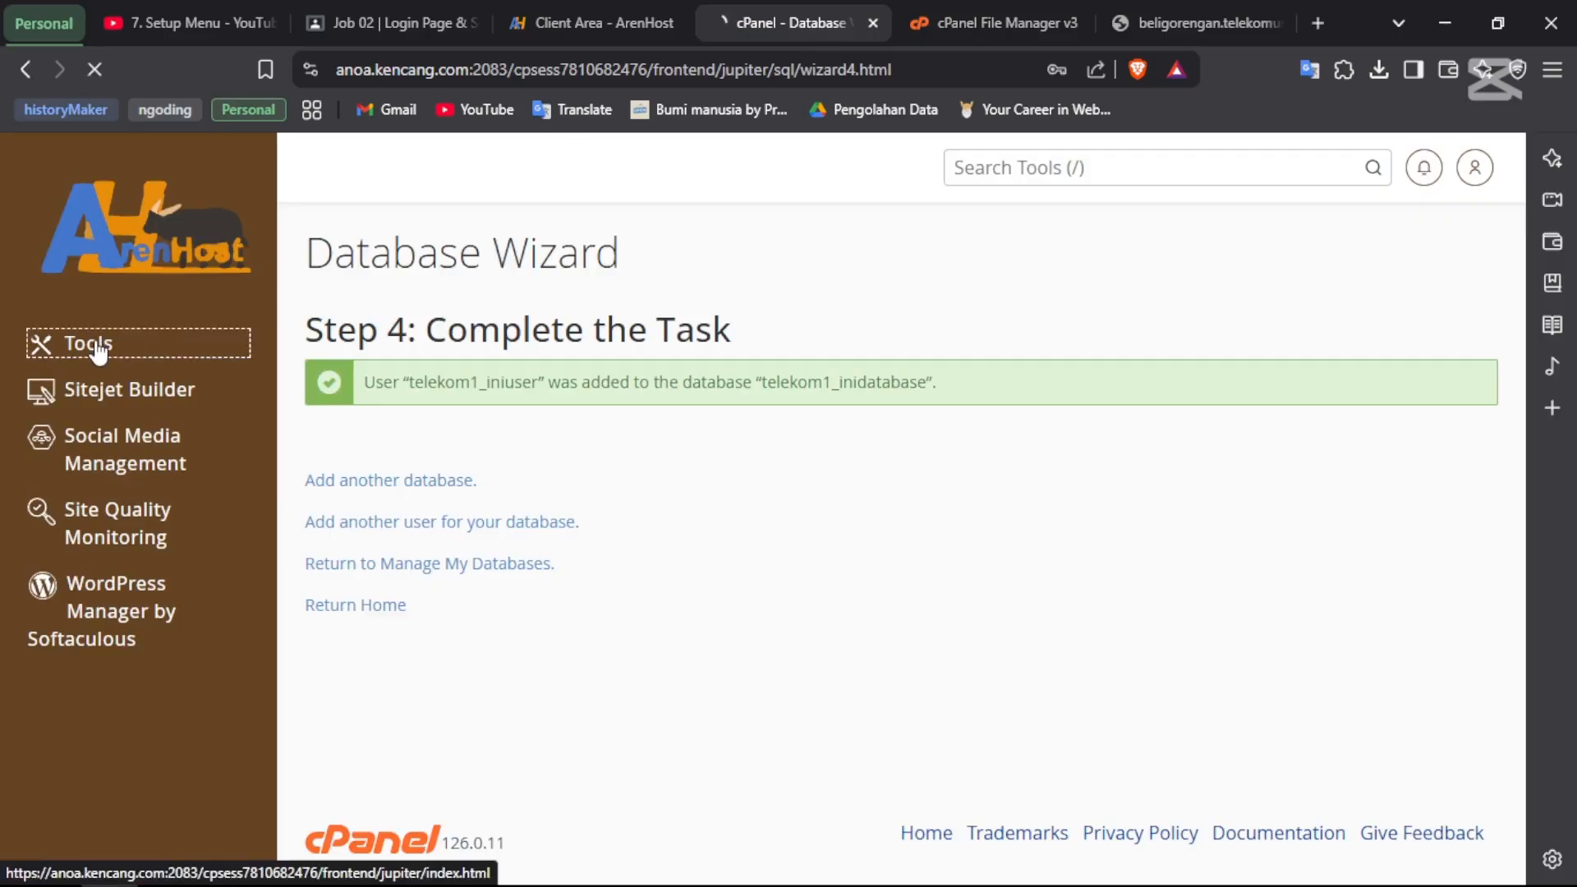
scroll(435, 590, down, 2)
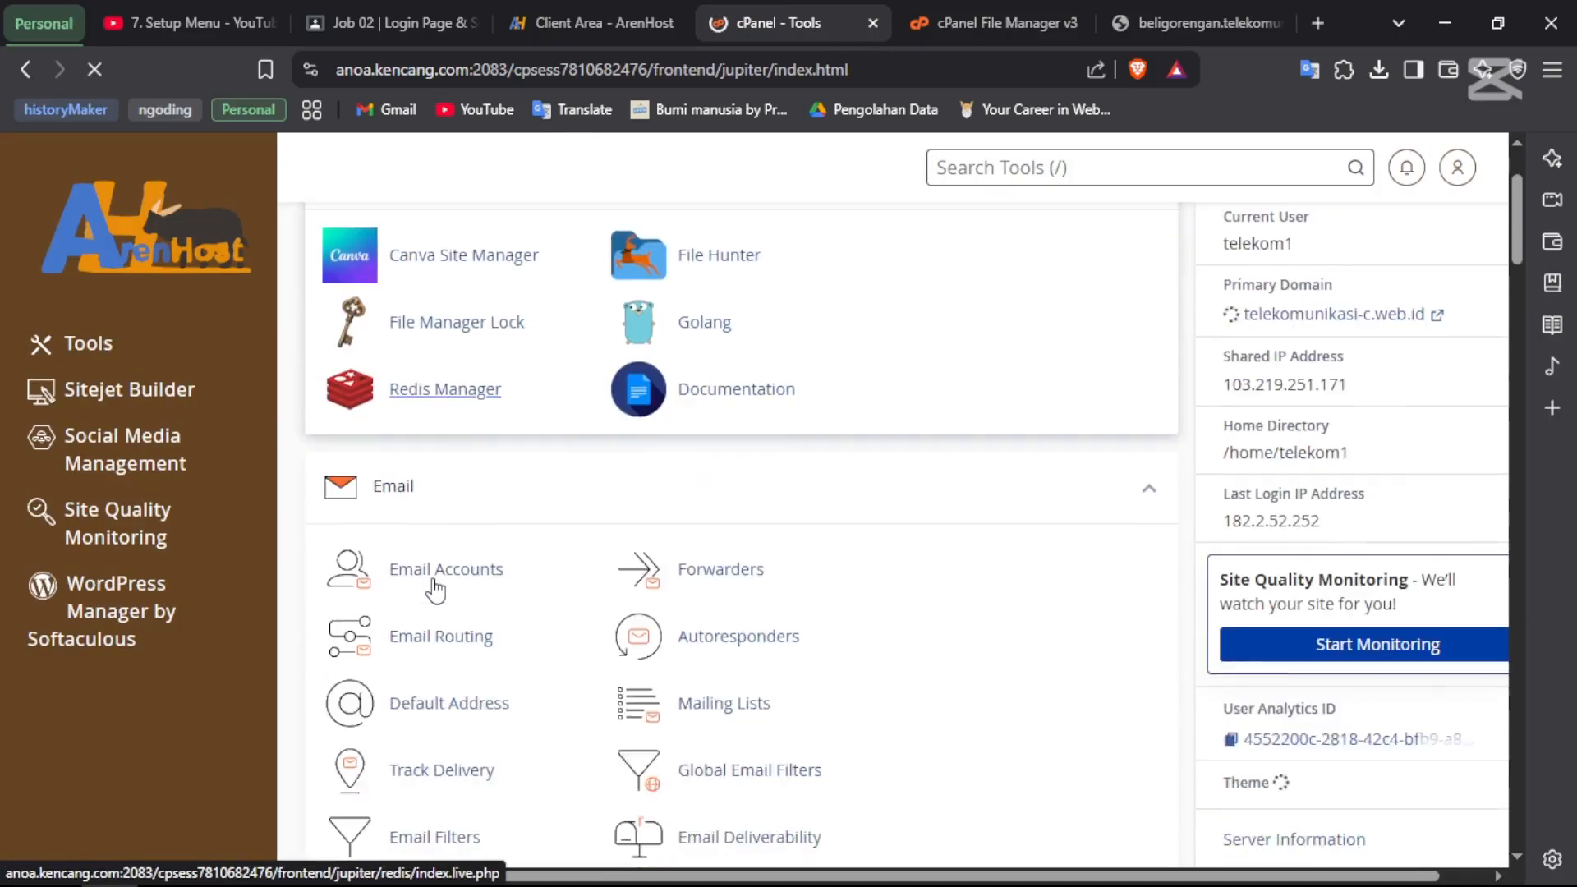
scroll(435, 590, down, 10)
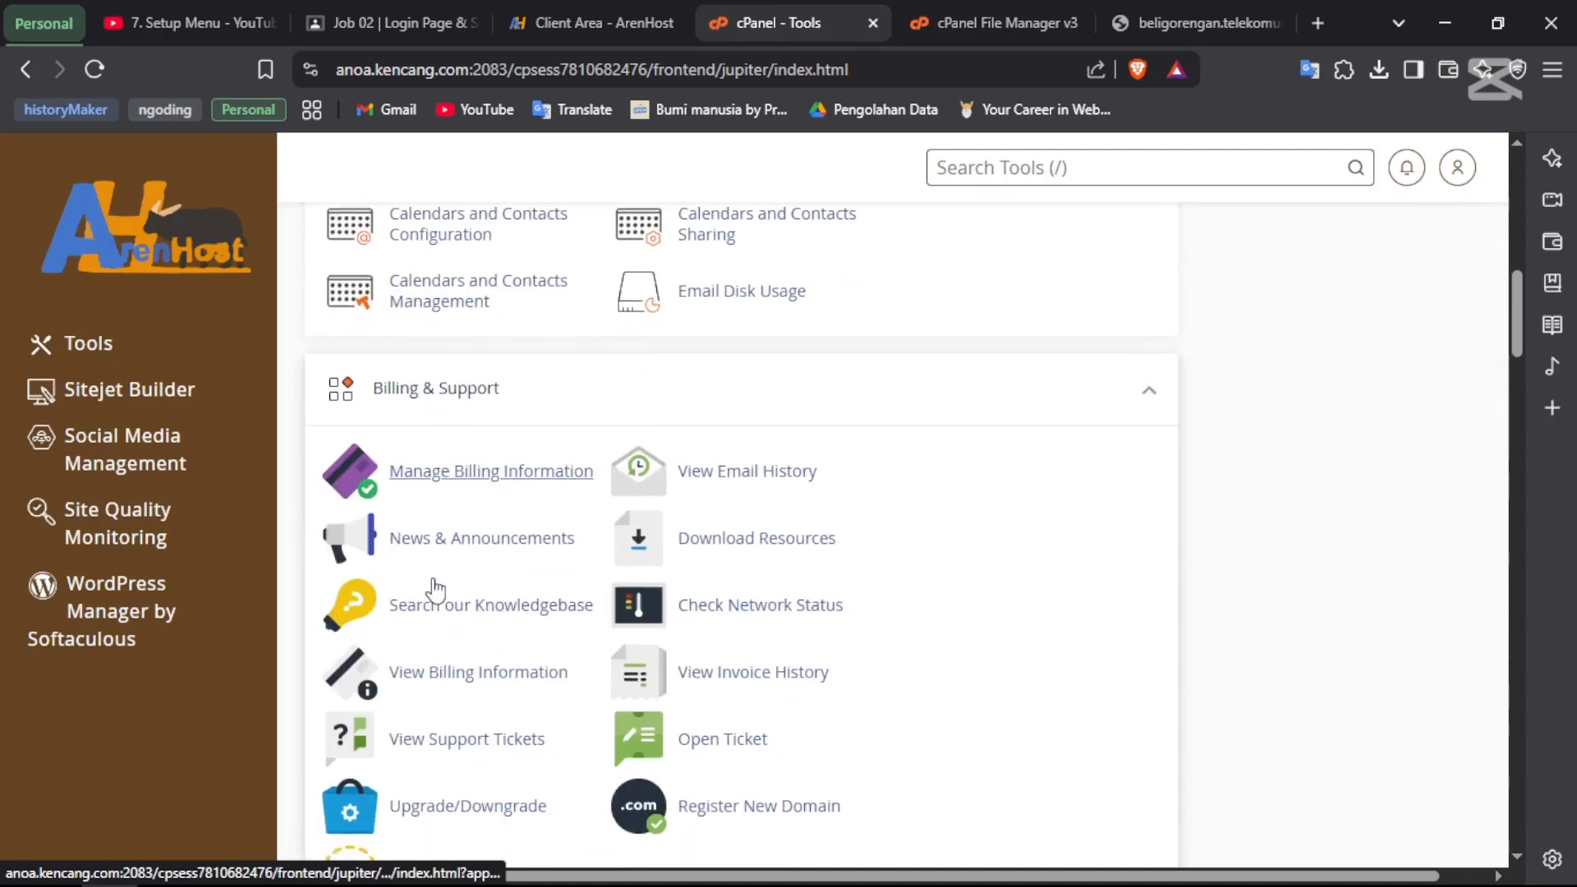
scroll(435, 589, up, 5)
scroll(436, 589, down, 12)
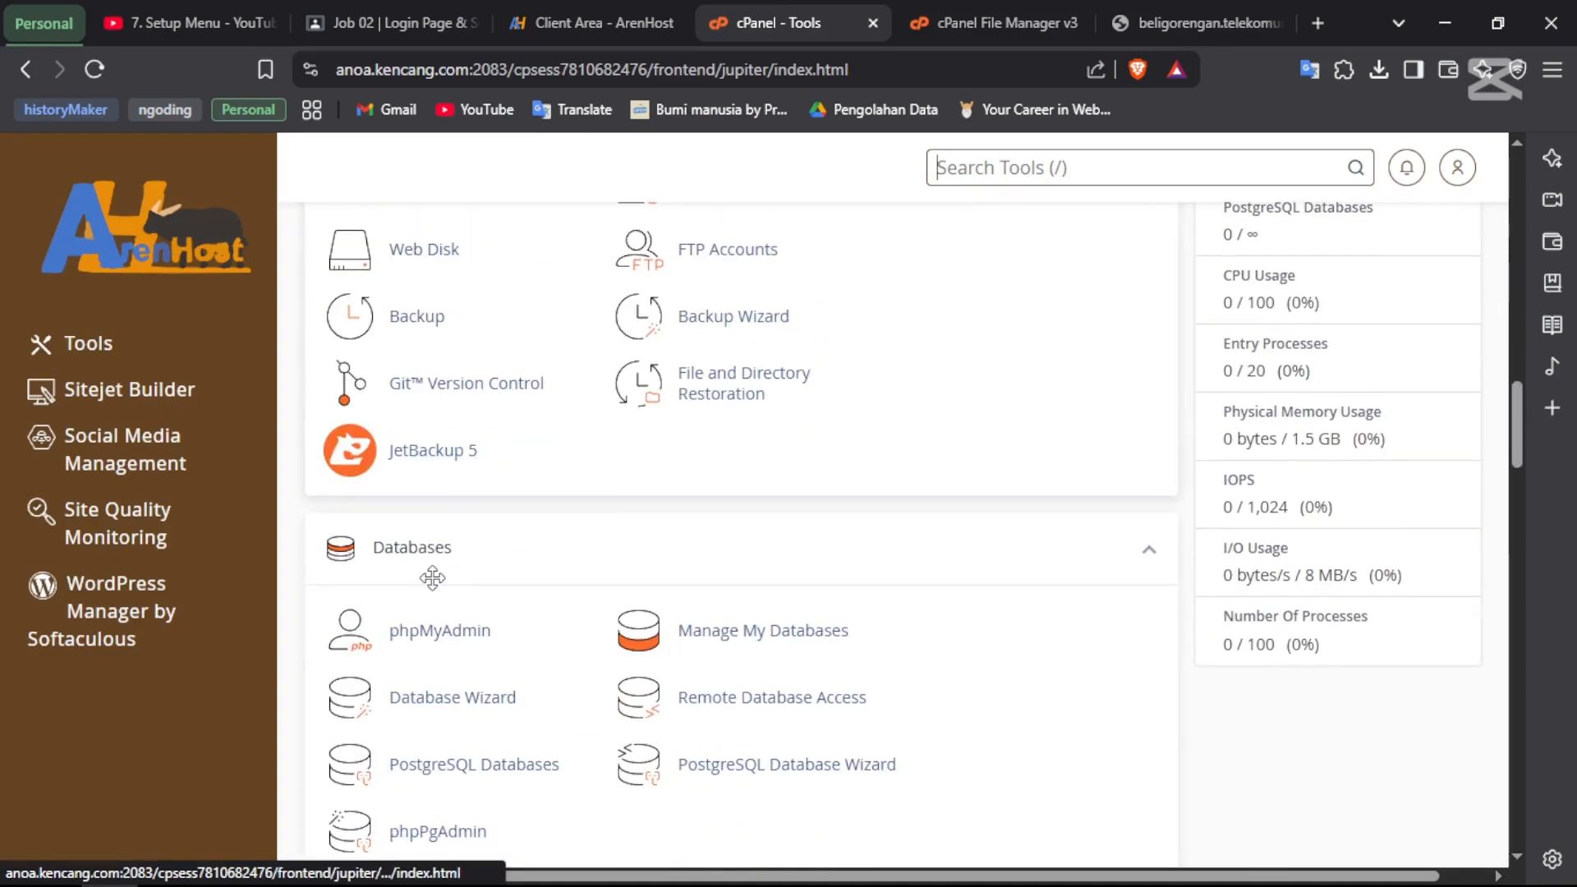
scroll(432, 578, down, 2)
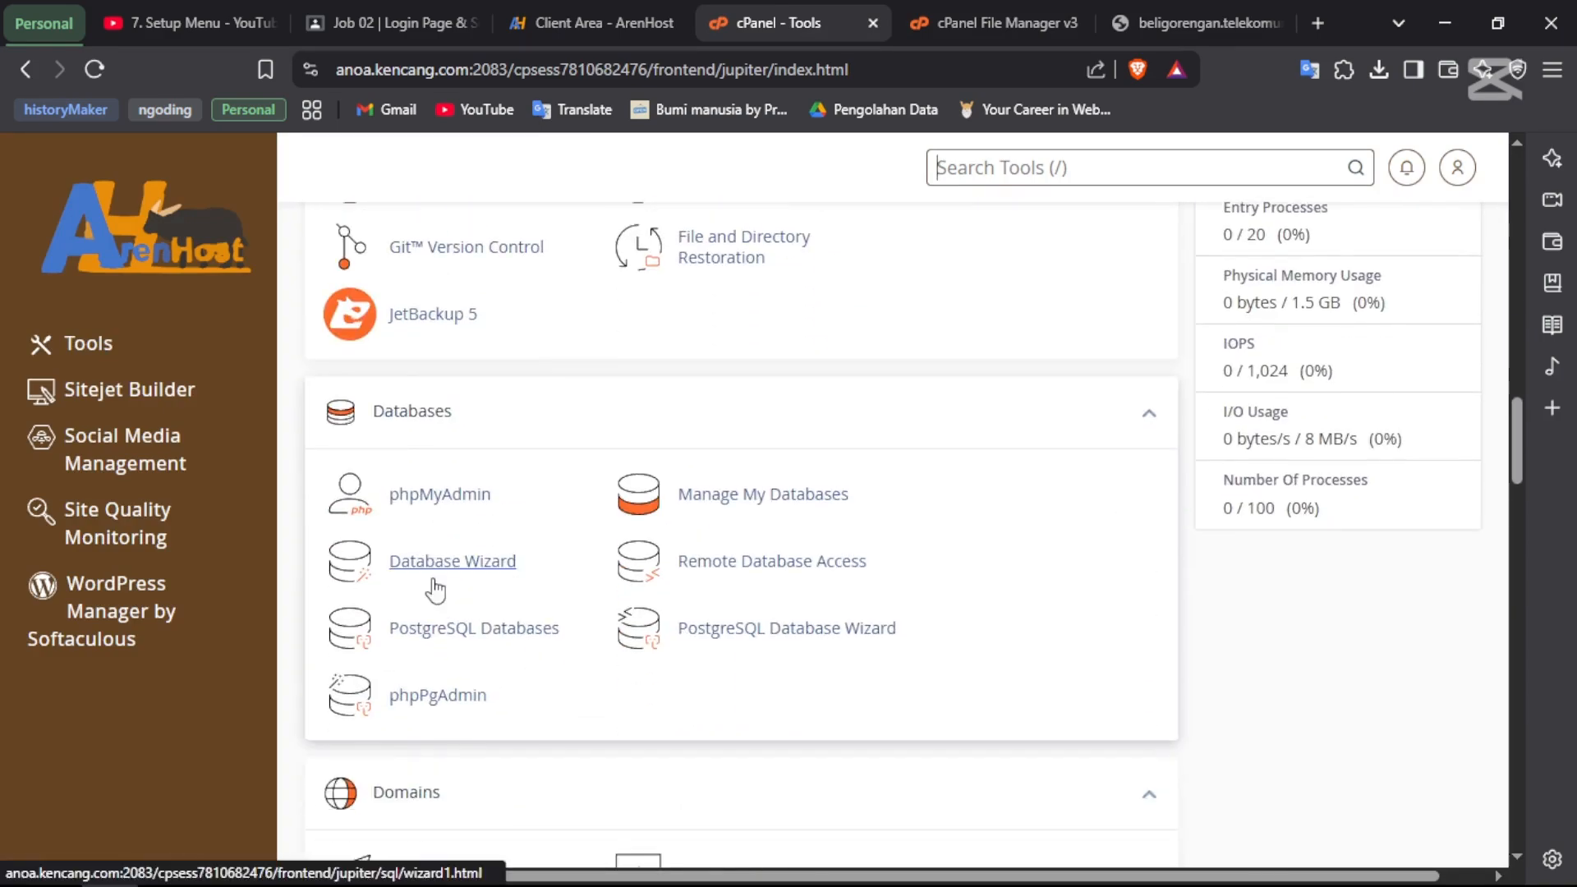
- Launch phpMyAdmin and open telekom1_inidatabase, typing then clearing a table name 'pemakai'
click(453, 497)
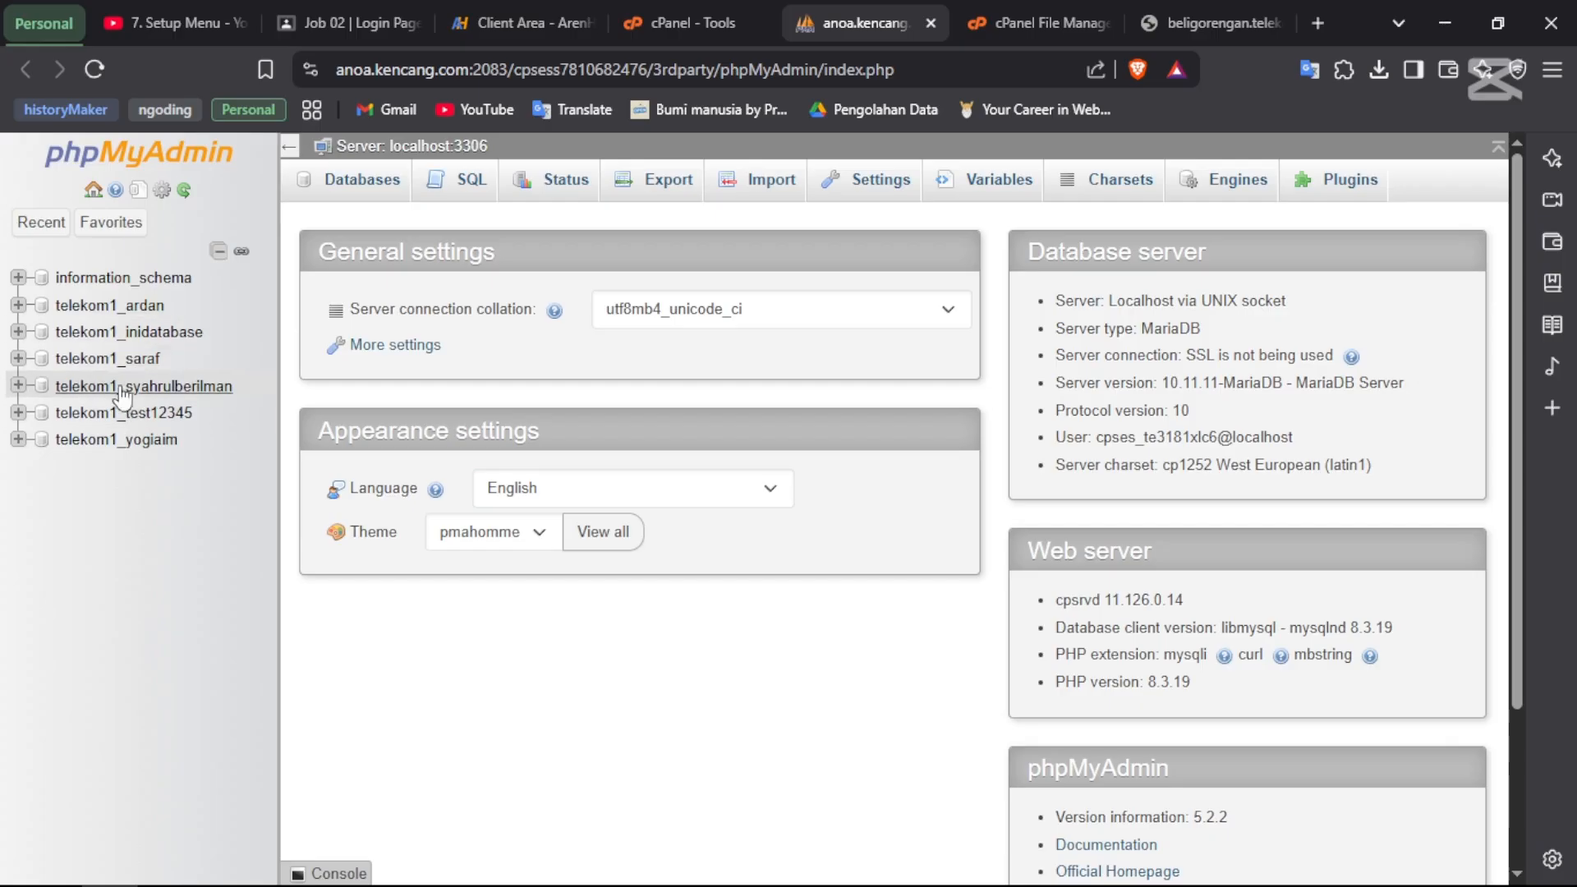
click(102, 337)
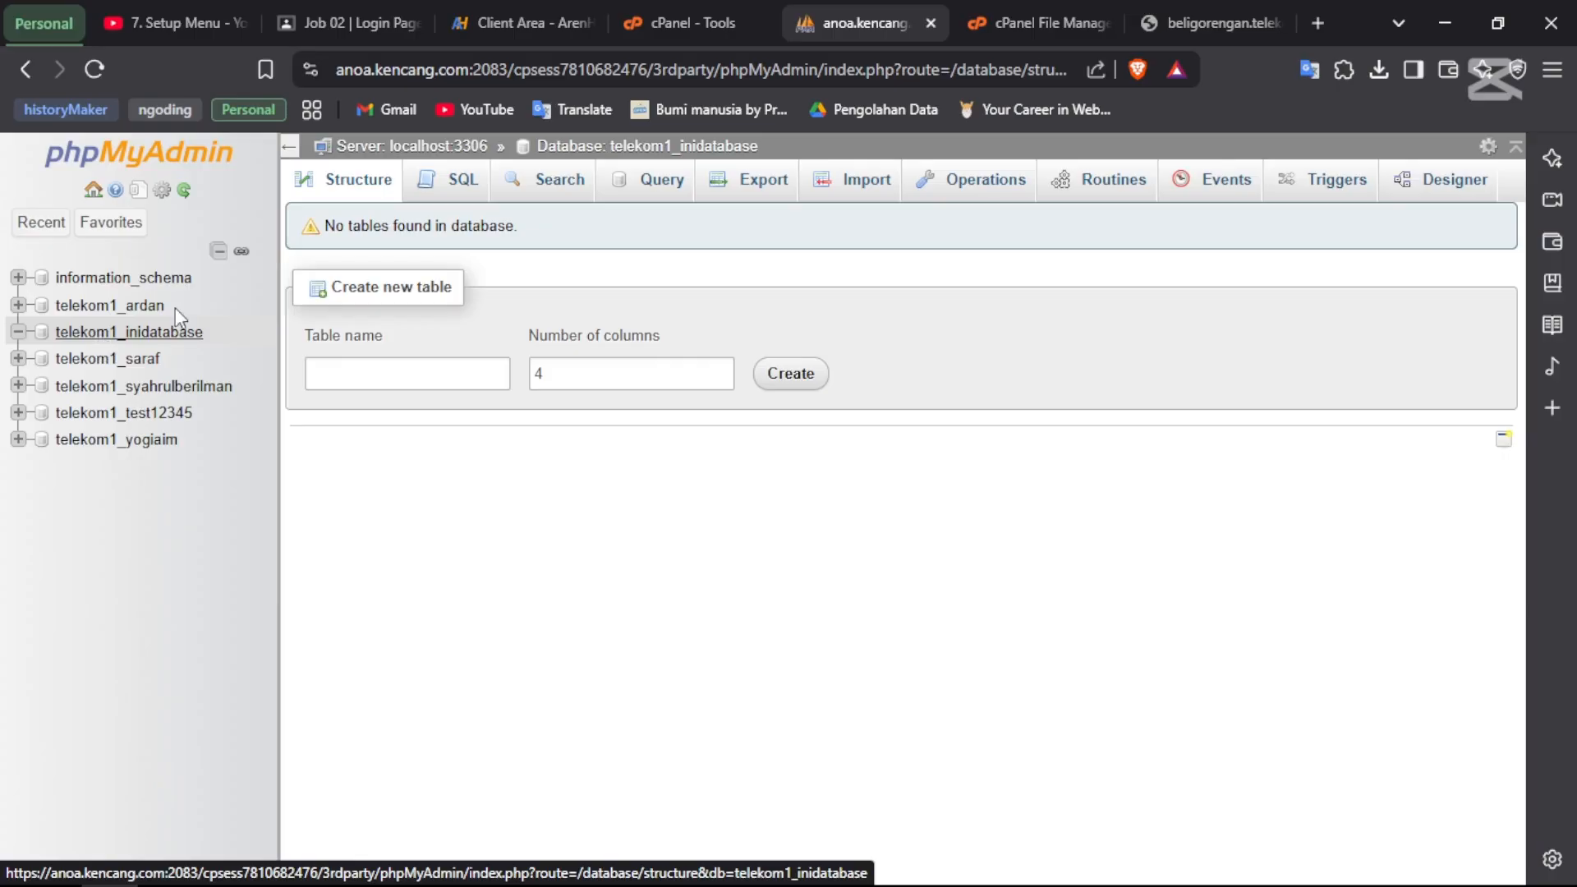
click(384, 386)
text(pemakai)
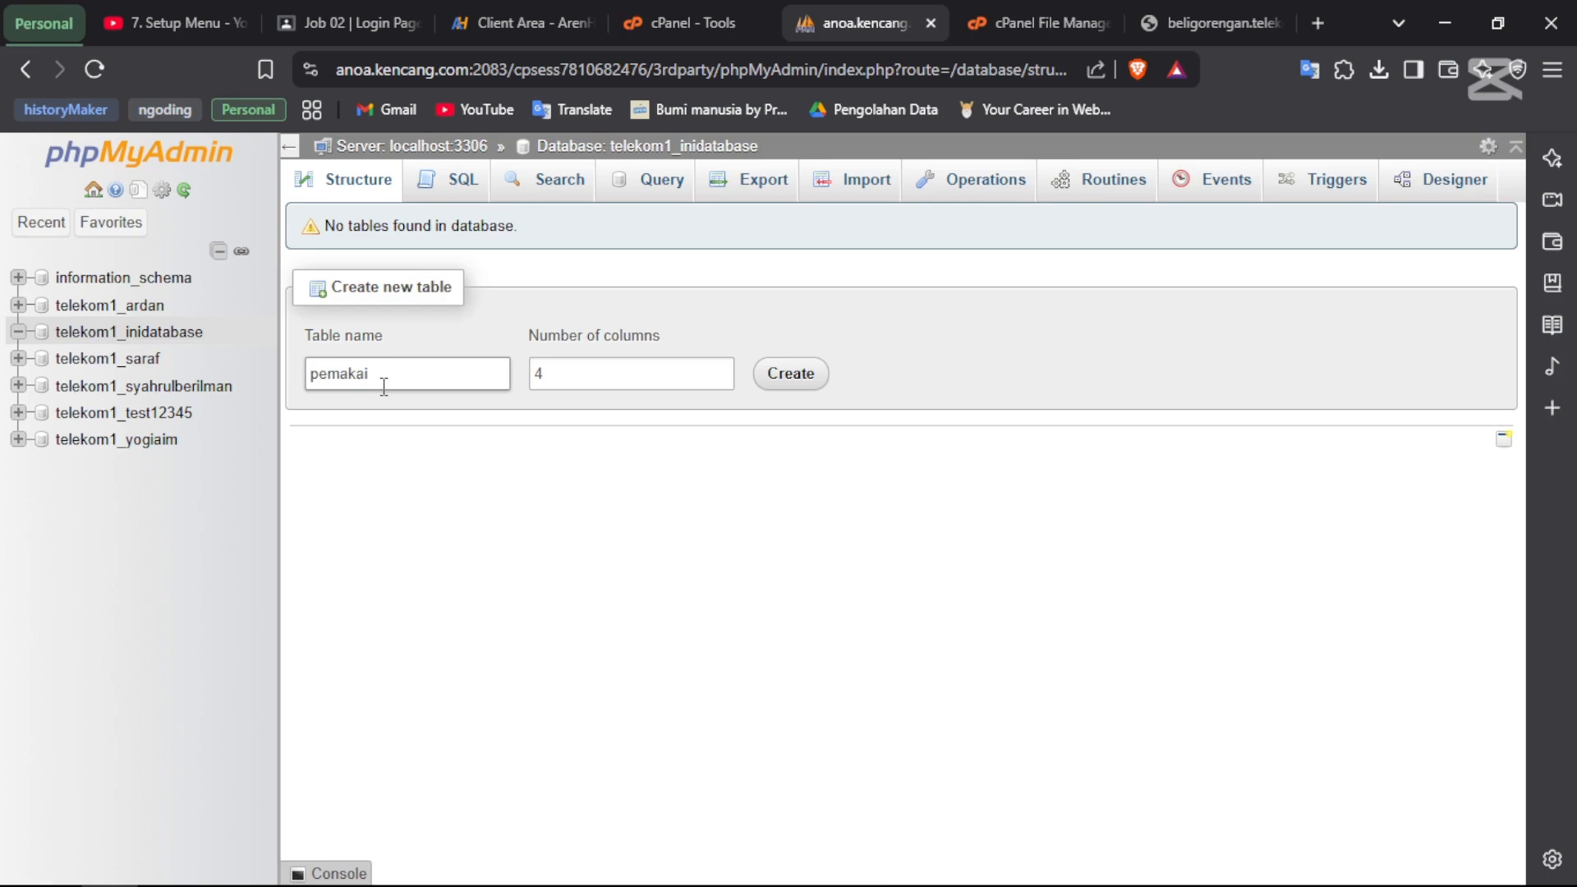
key(ctrl+a)
key(BackSpace)
- Bring up XAMPP Control Panel and move it to the screen centre
key(alt+Tab)
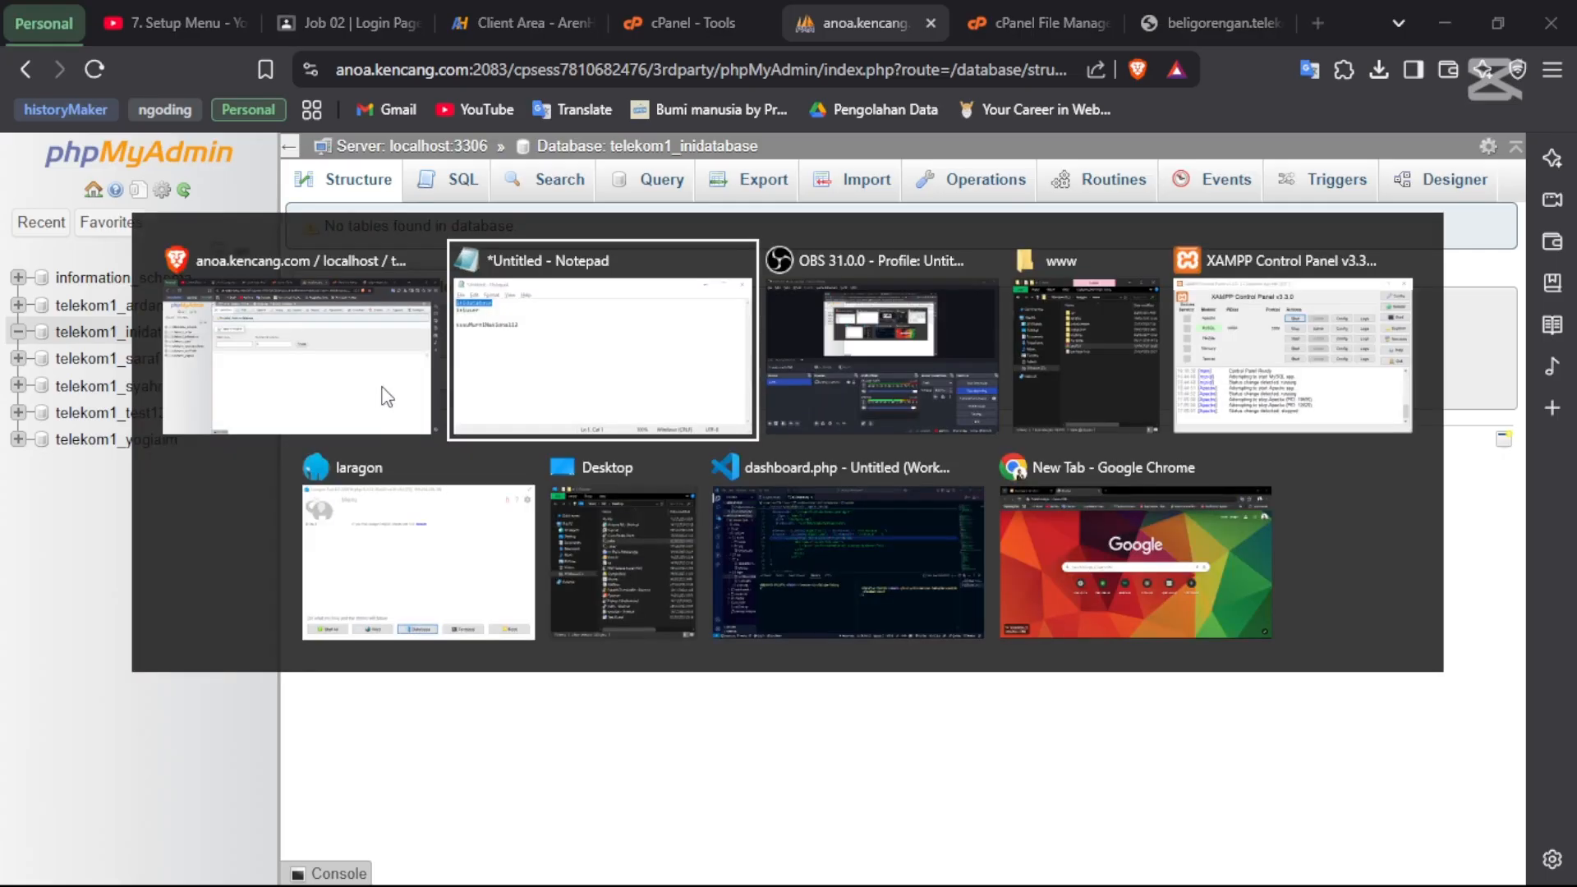
key(alt+Tab)
key(alt+Tab)
key(alt+Tab)
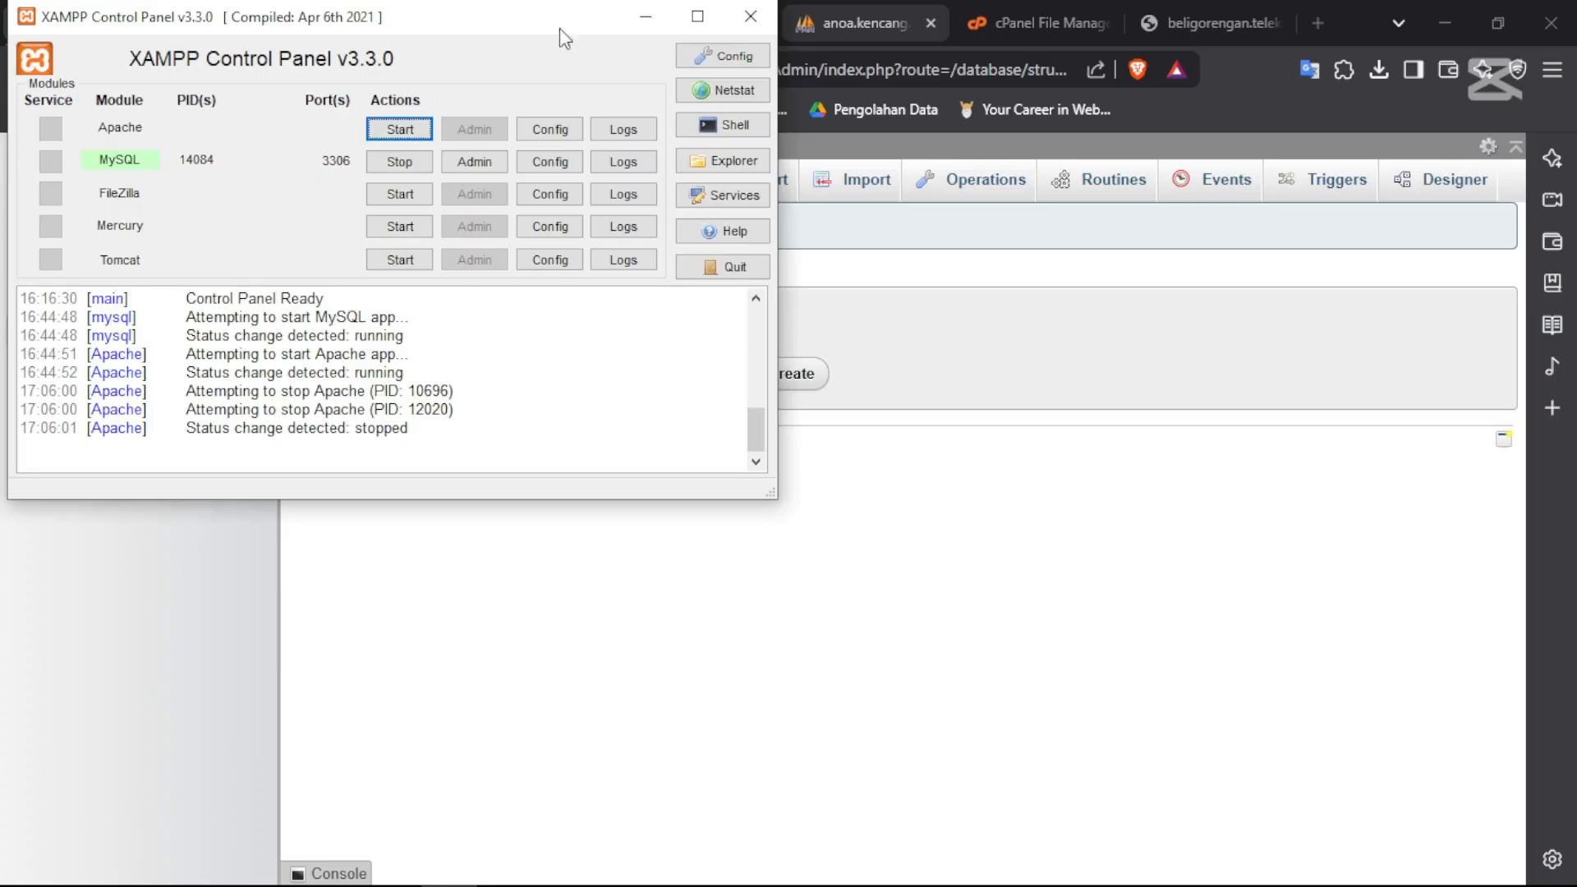
drag(458, 24, 969, 137)
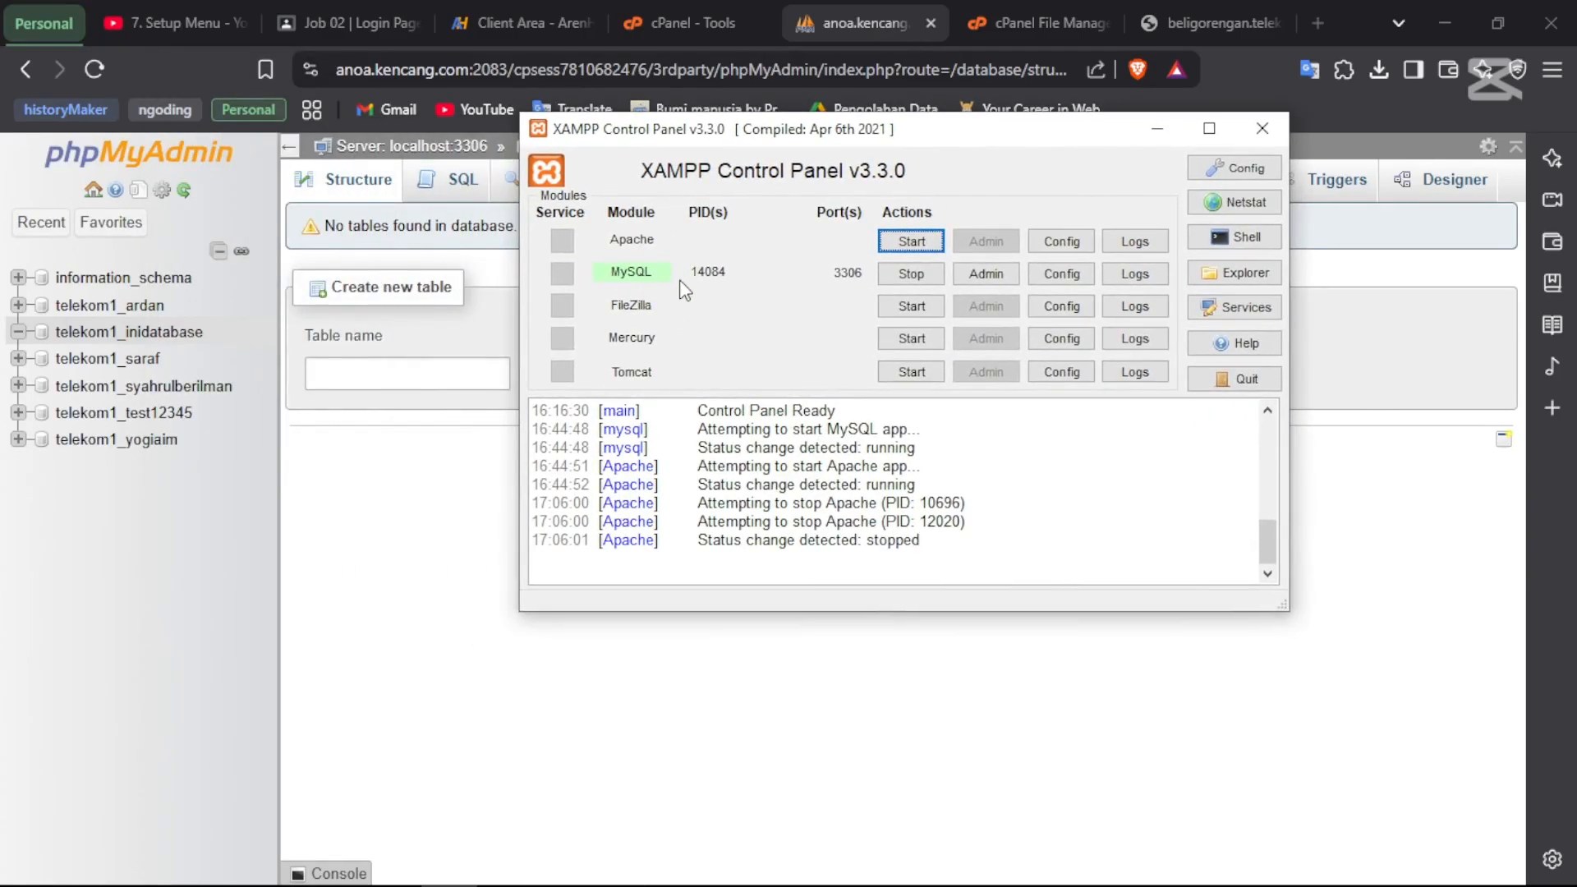
- Bring Laragon to the front, start its MySQL service, and reposition its window
key(alt+Tab)
key(alt+Tab)
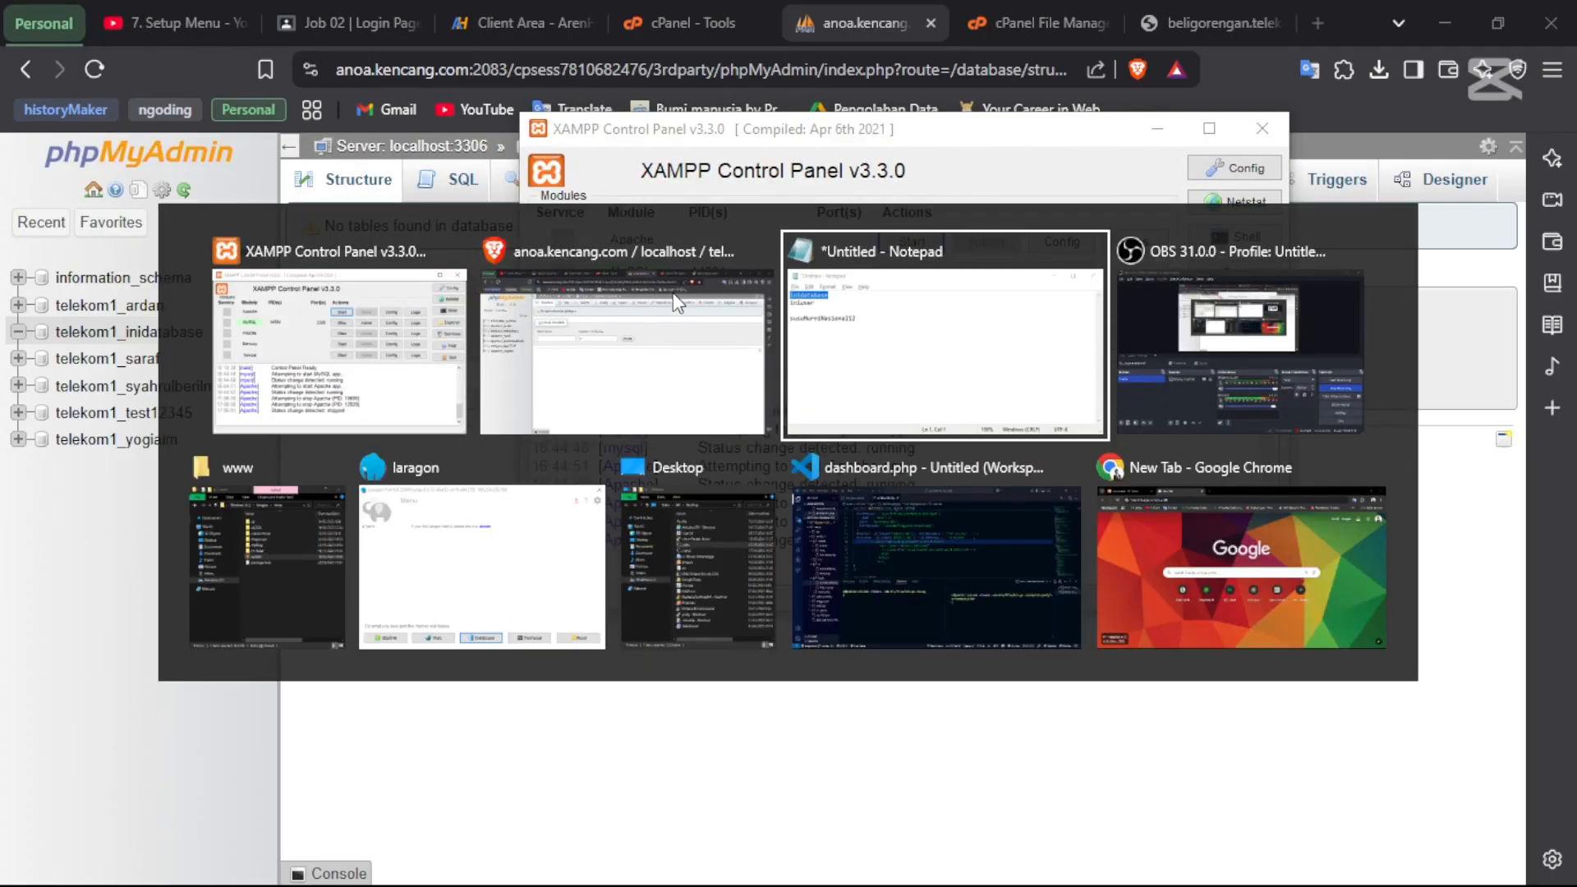
key(alt+Tab)
key(alt+Tab)
key(alt+Tab)
key(alt+Tab)
key(alt+shift+Tab)
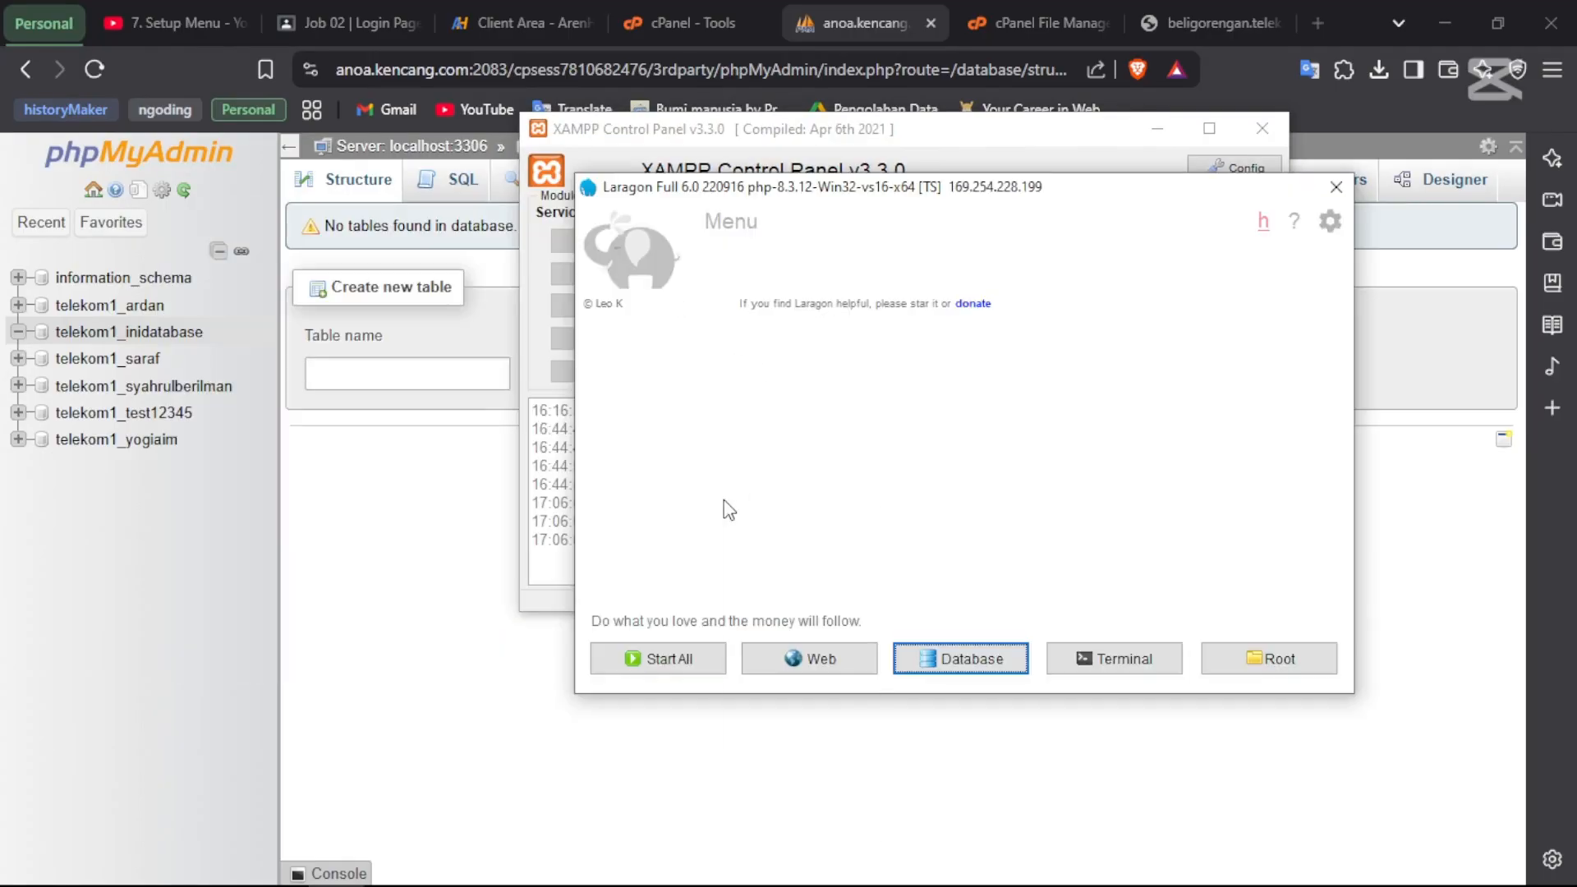
right_click(726, 504)
mouse_move(797, 648)
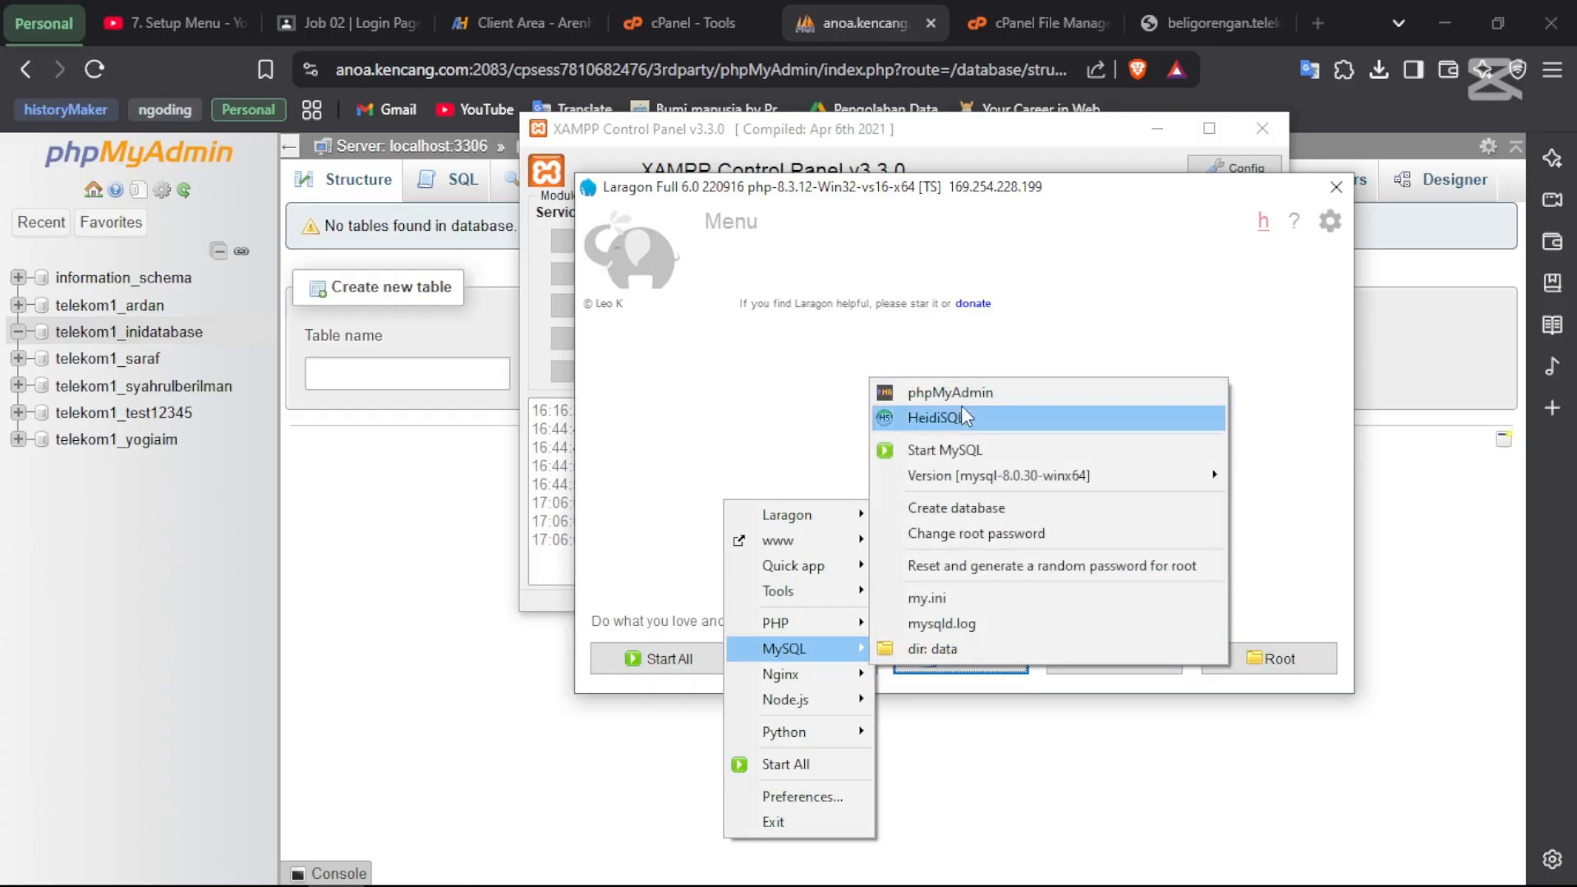
click(946, 452)
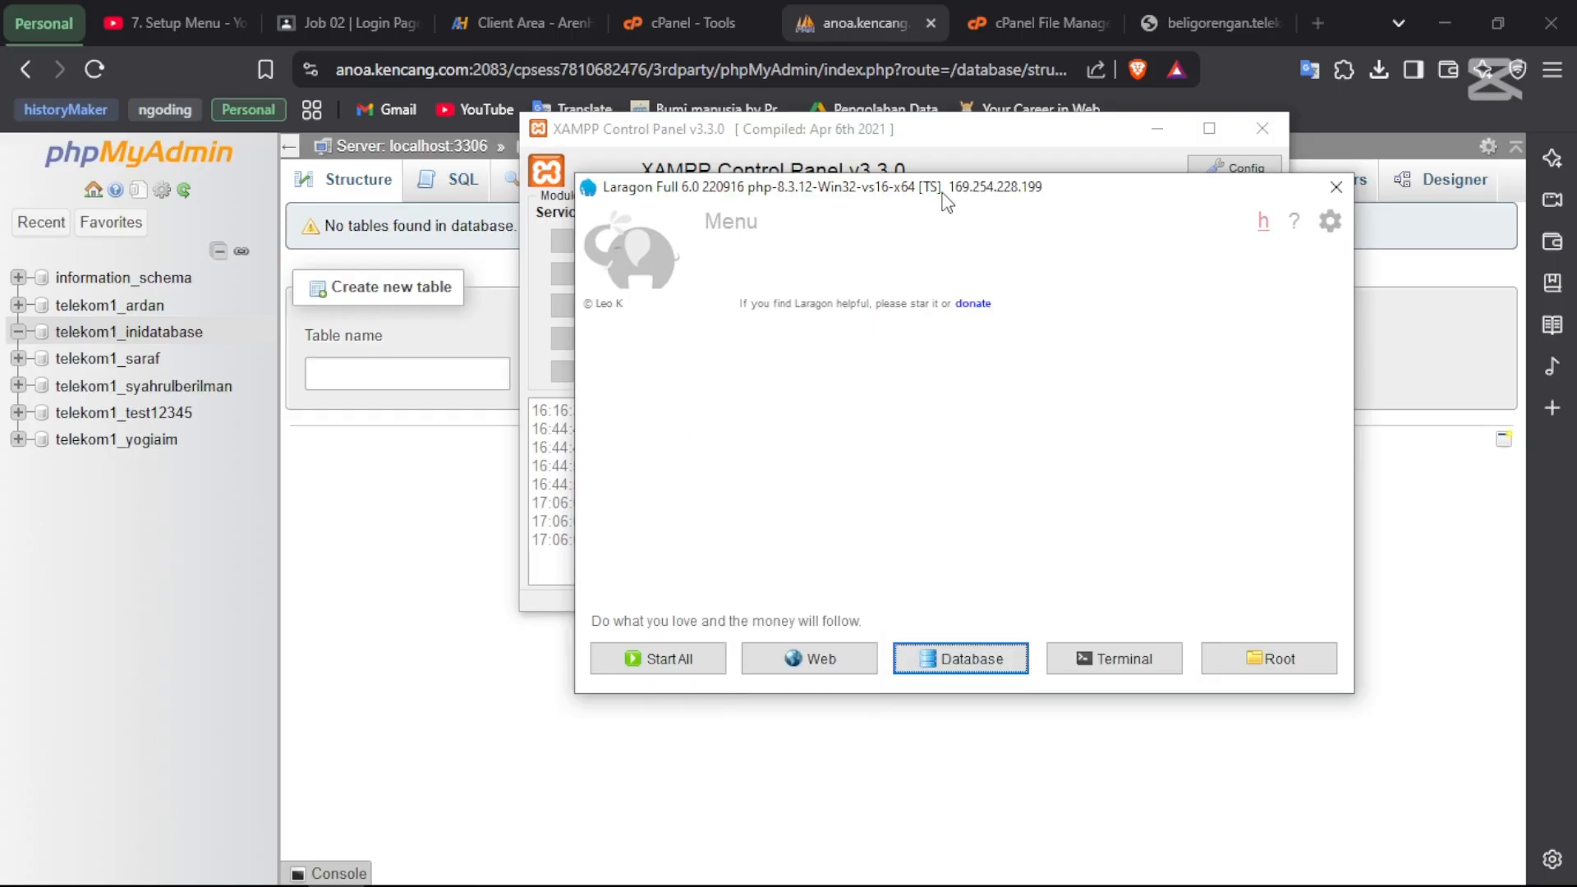
drag(942, 195, 962, 341)
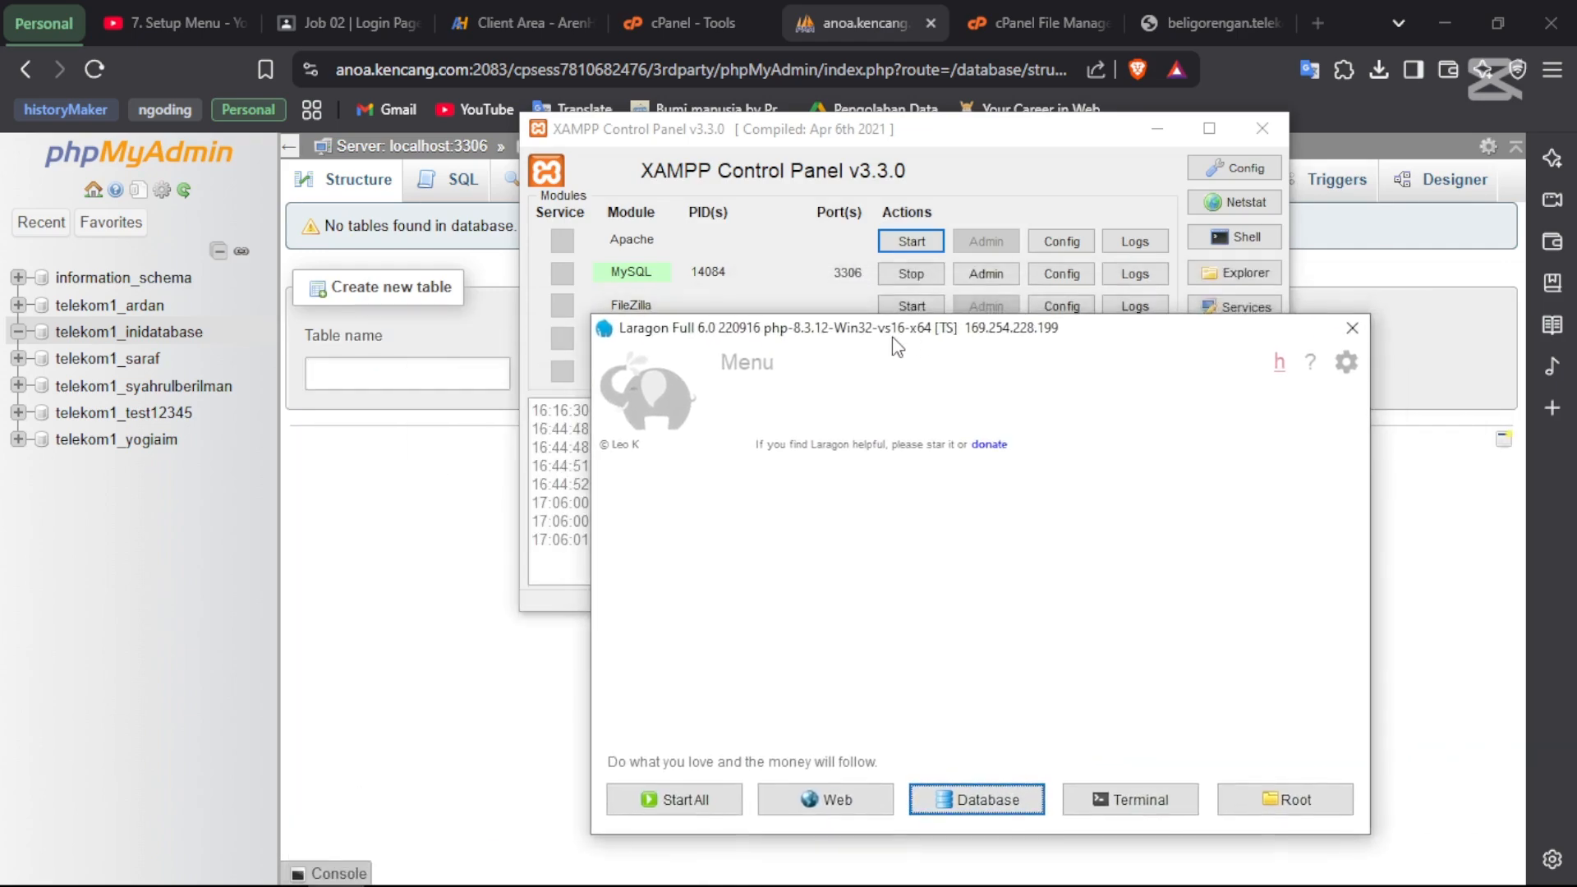
drag(943, 334, 1117, 127)
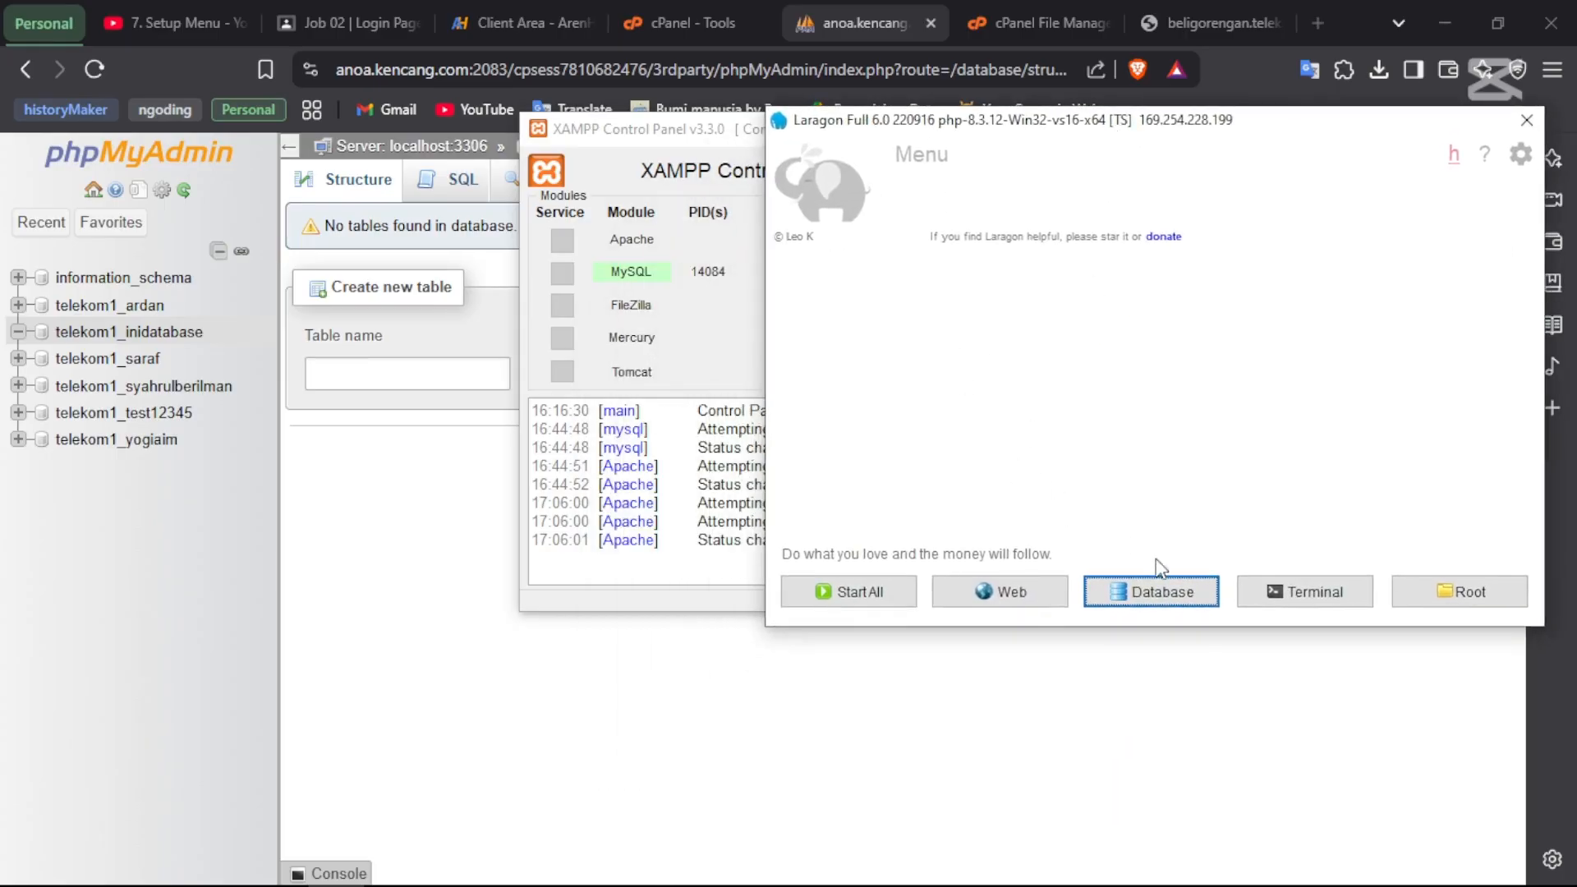
- Launch HeidiSQL from Laragon and connect to the Laragon.MySQL session with its empty password
click(1170, 595)
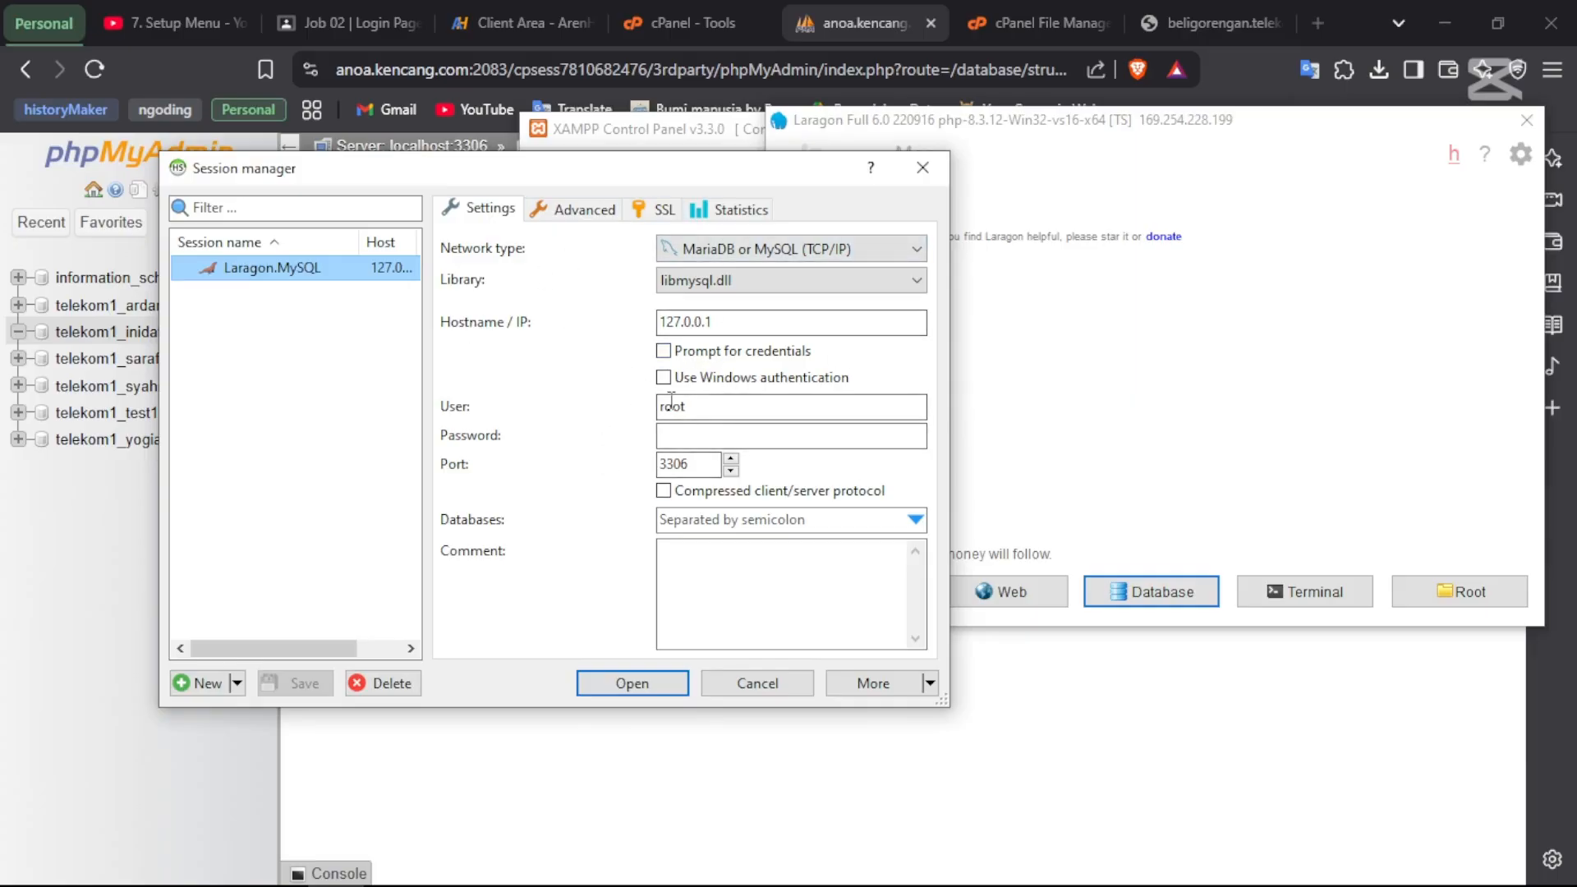
click(722, 324)
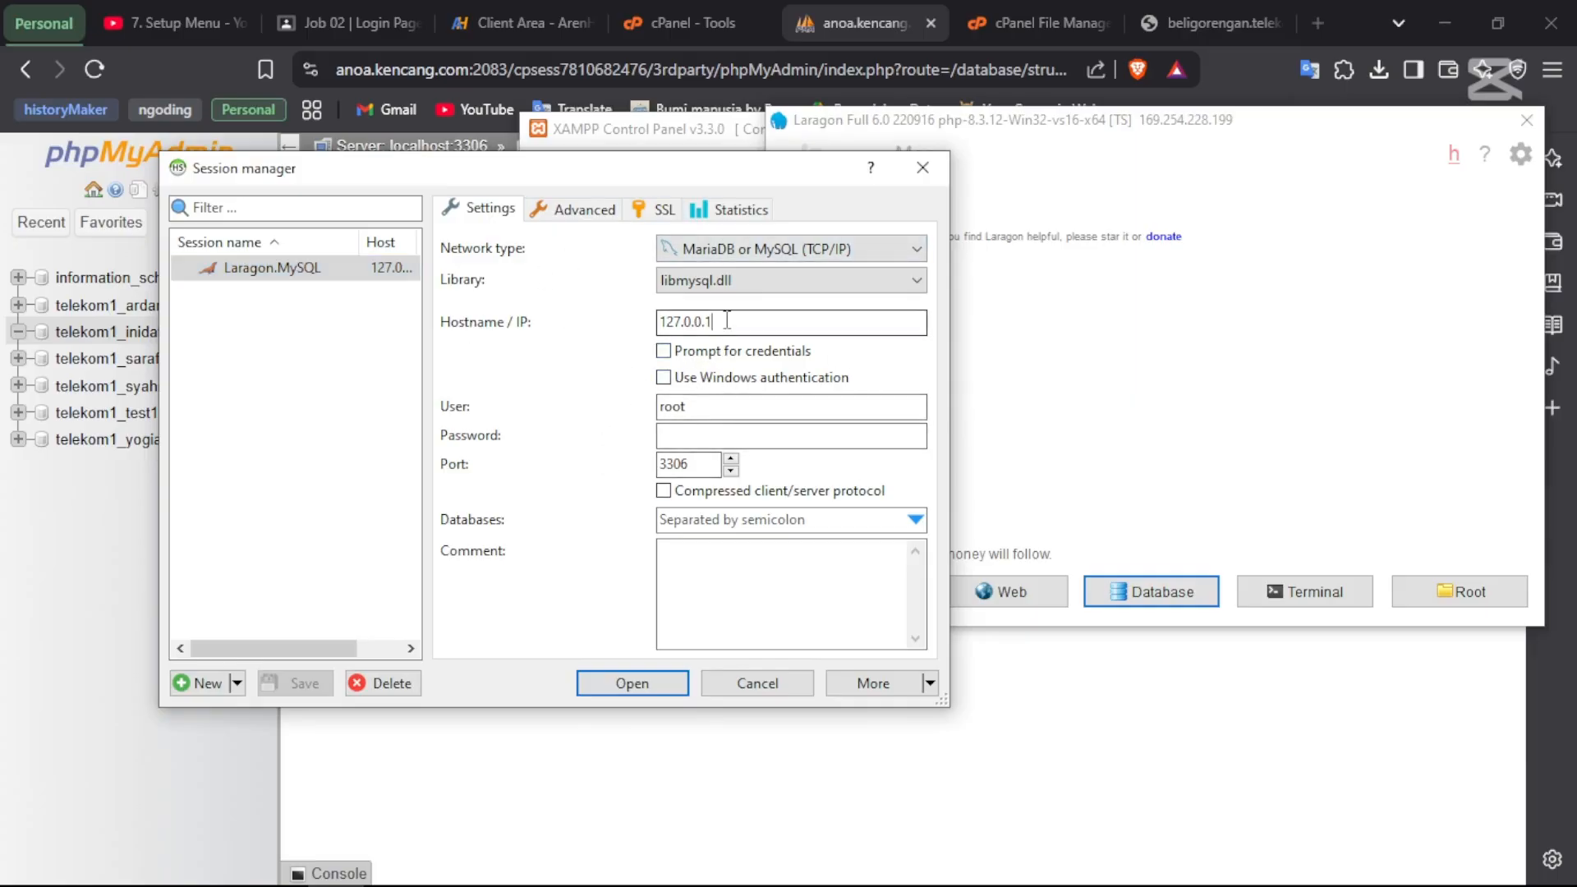
click(672, 432)
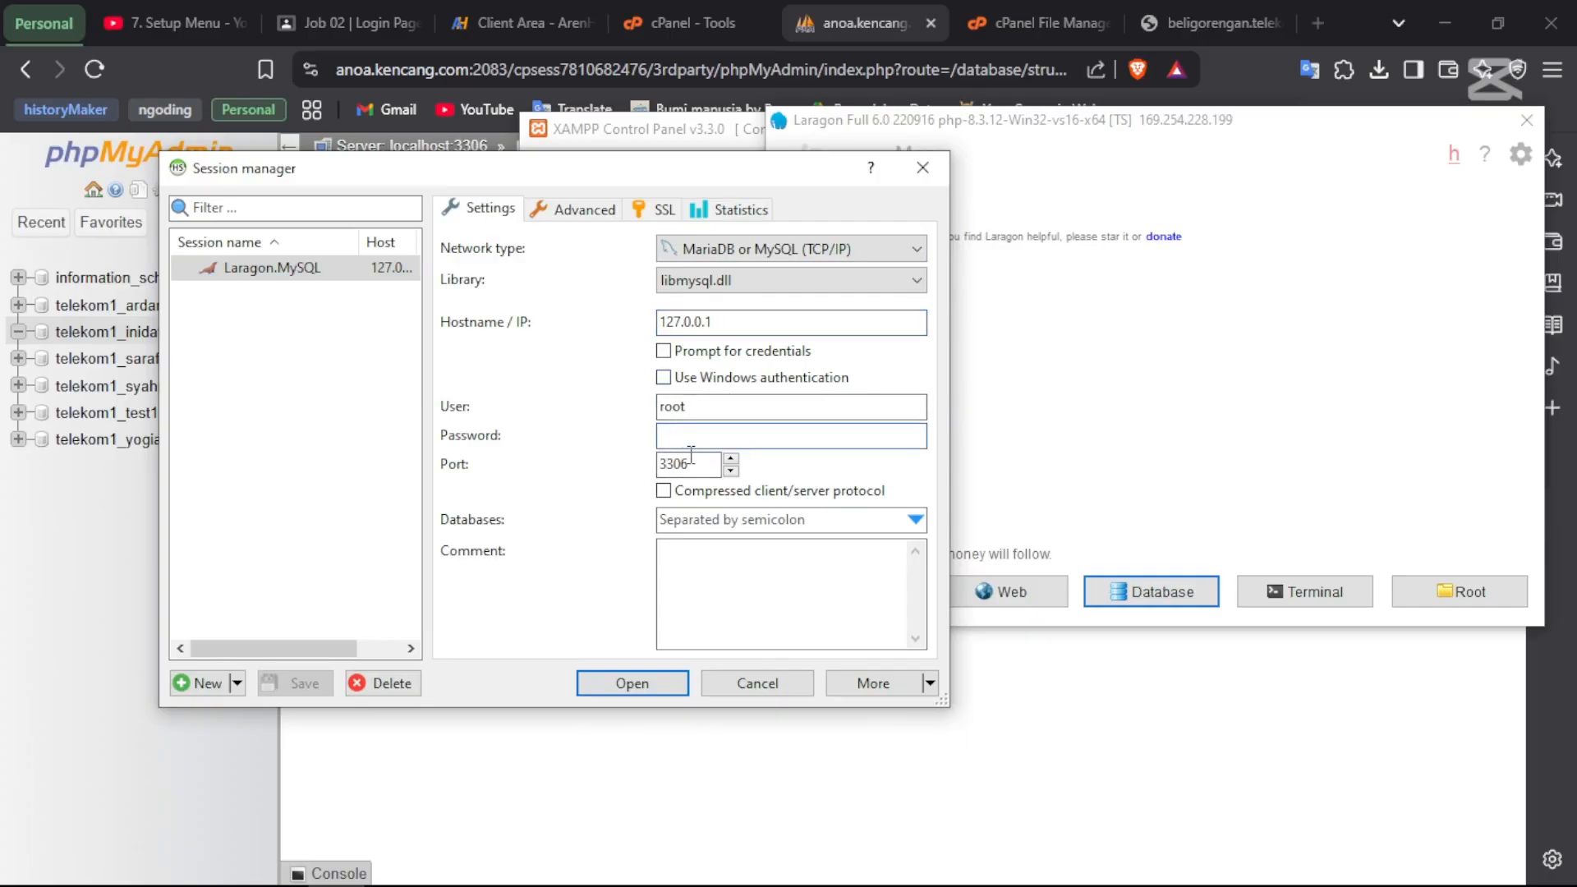
click(608, 683)
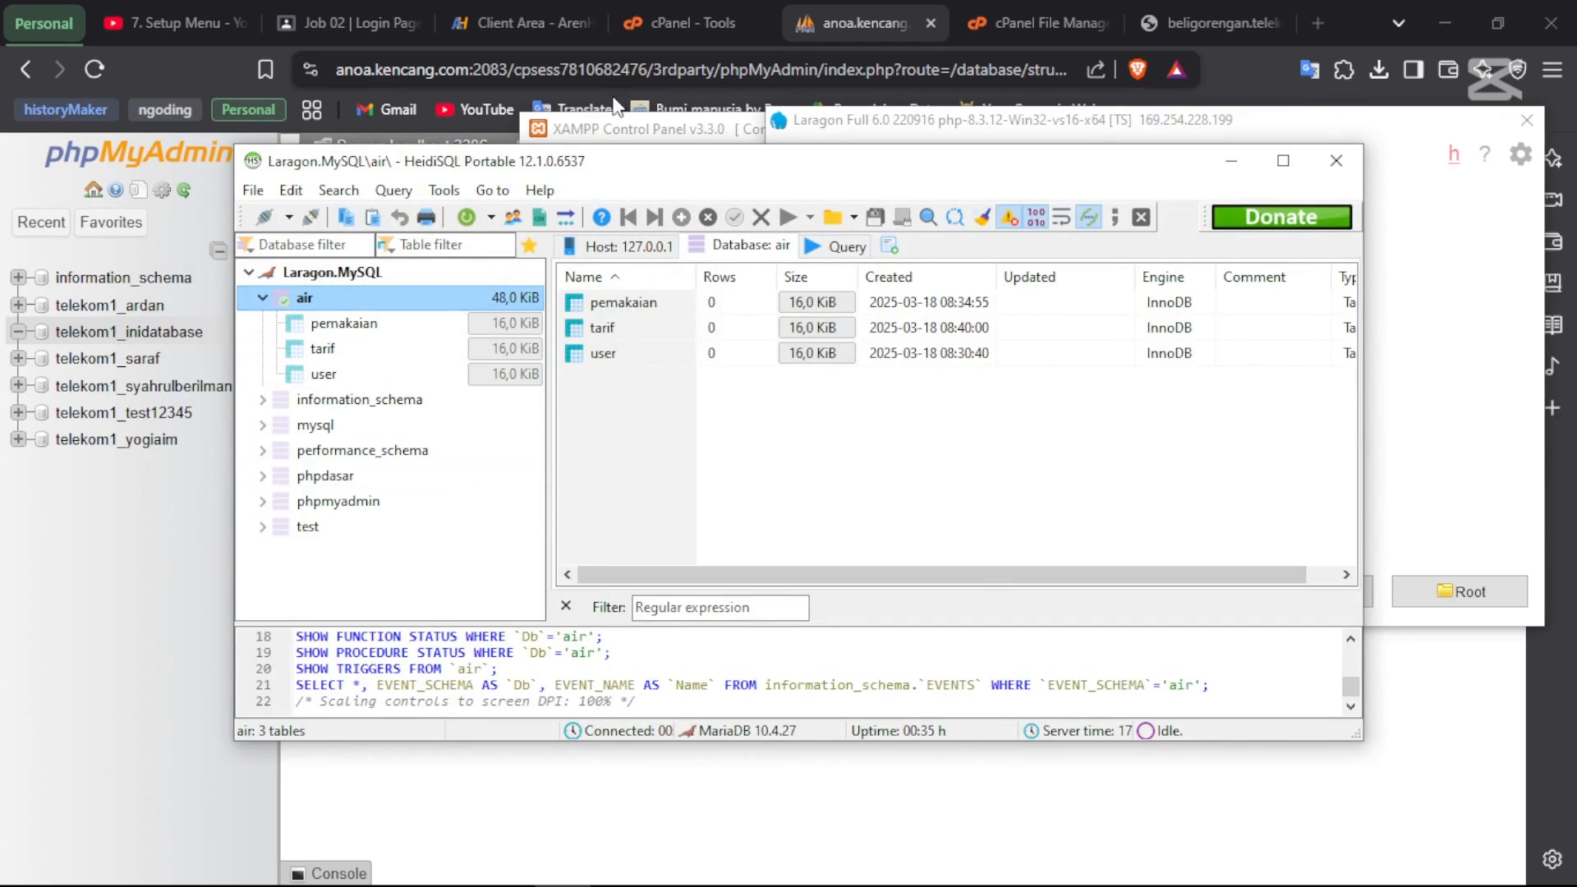
- Bring HeidiSQL to the front and expand the air database to list pemakaian, tarif and user
click(584, 131)
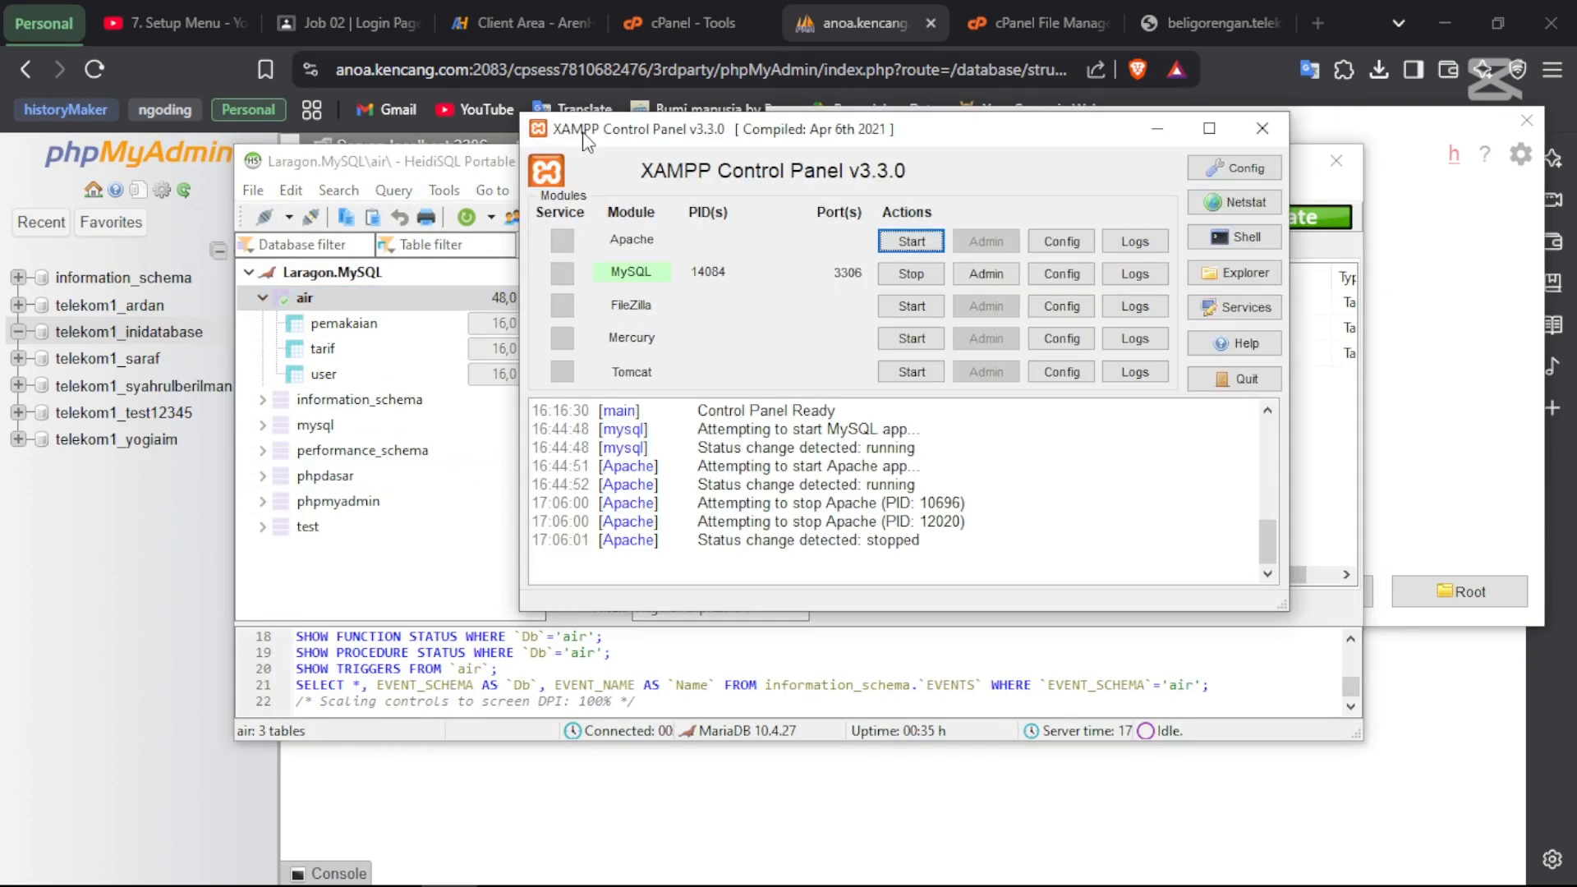
click(407, 161)
click(646, 130)
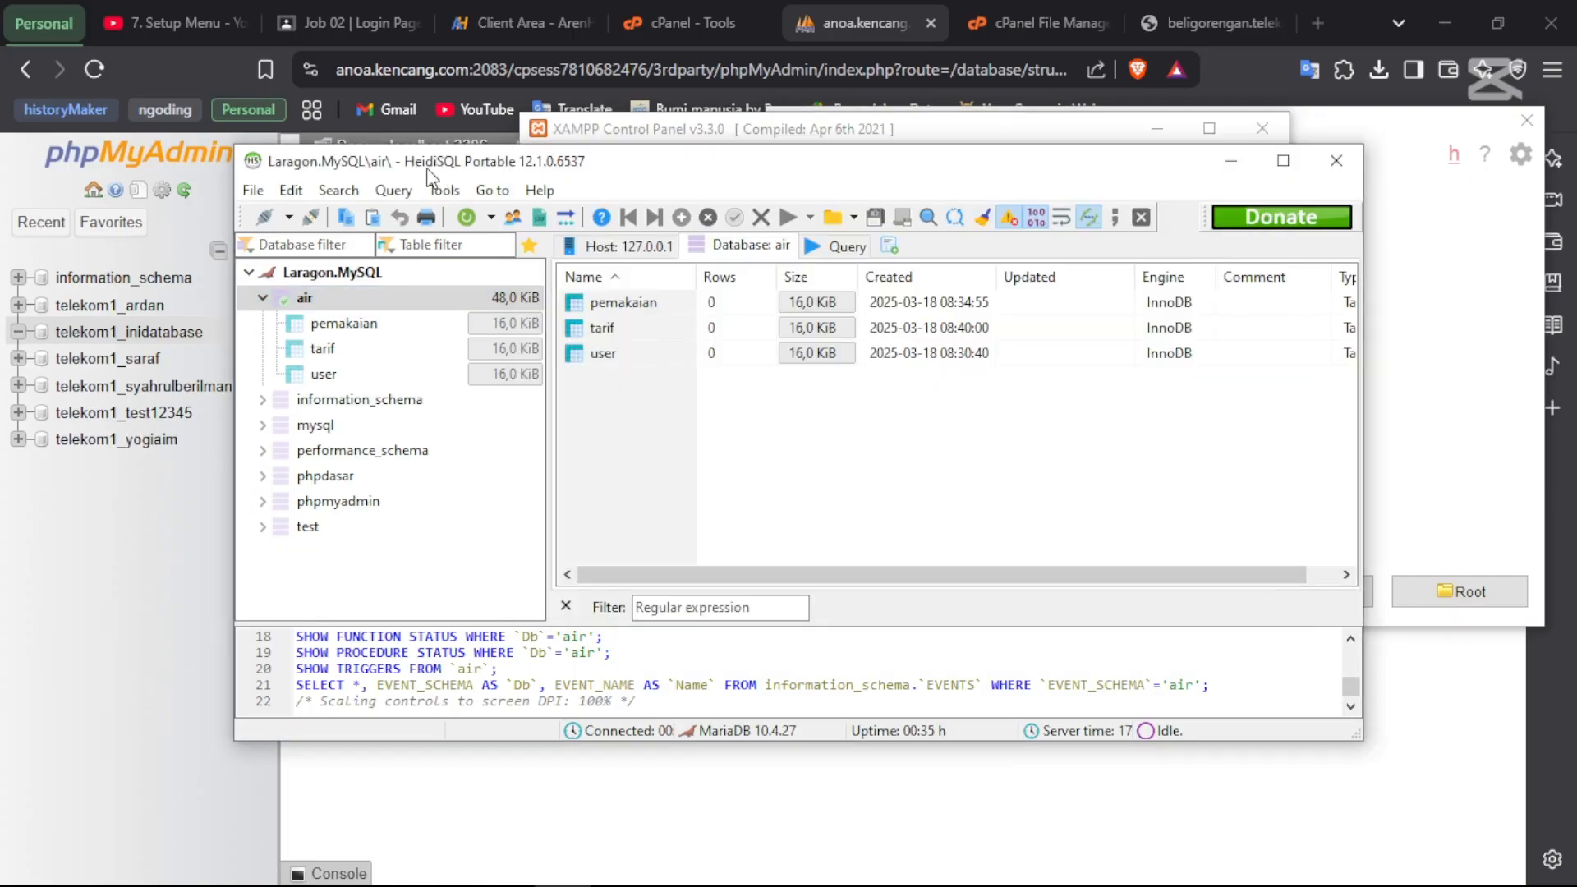
click(429, 167)
drag(462, 166, 490, 133)
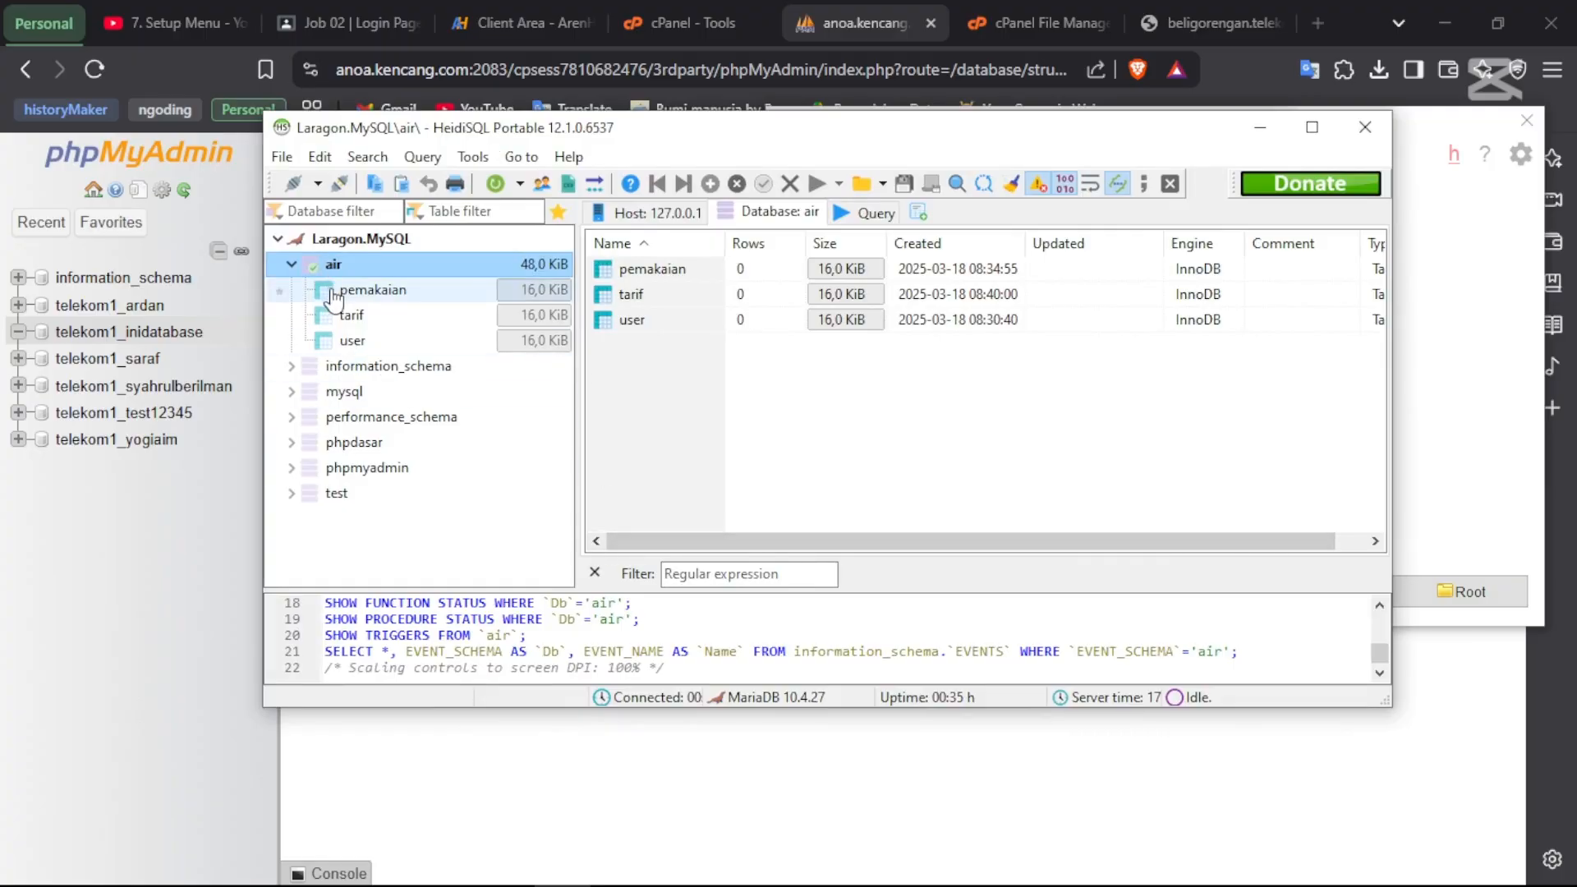
click(292, 265)
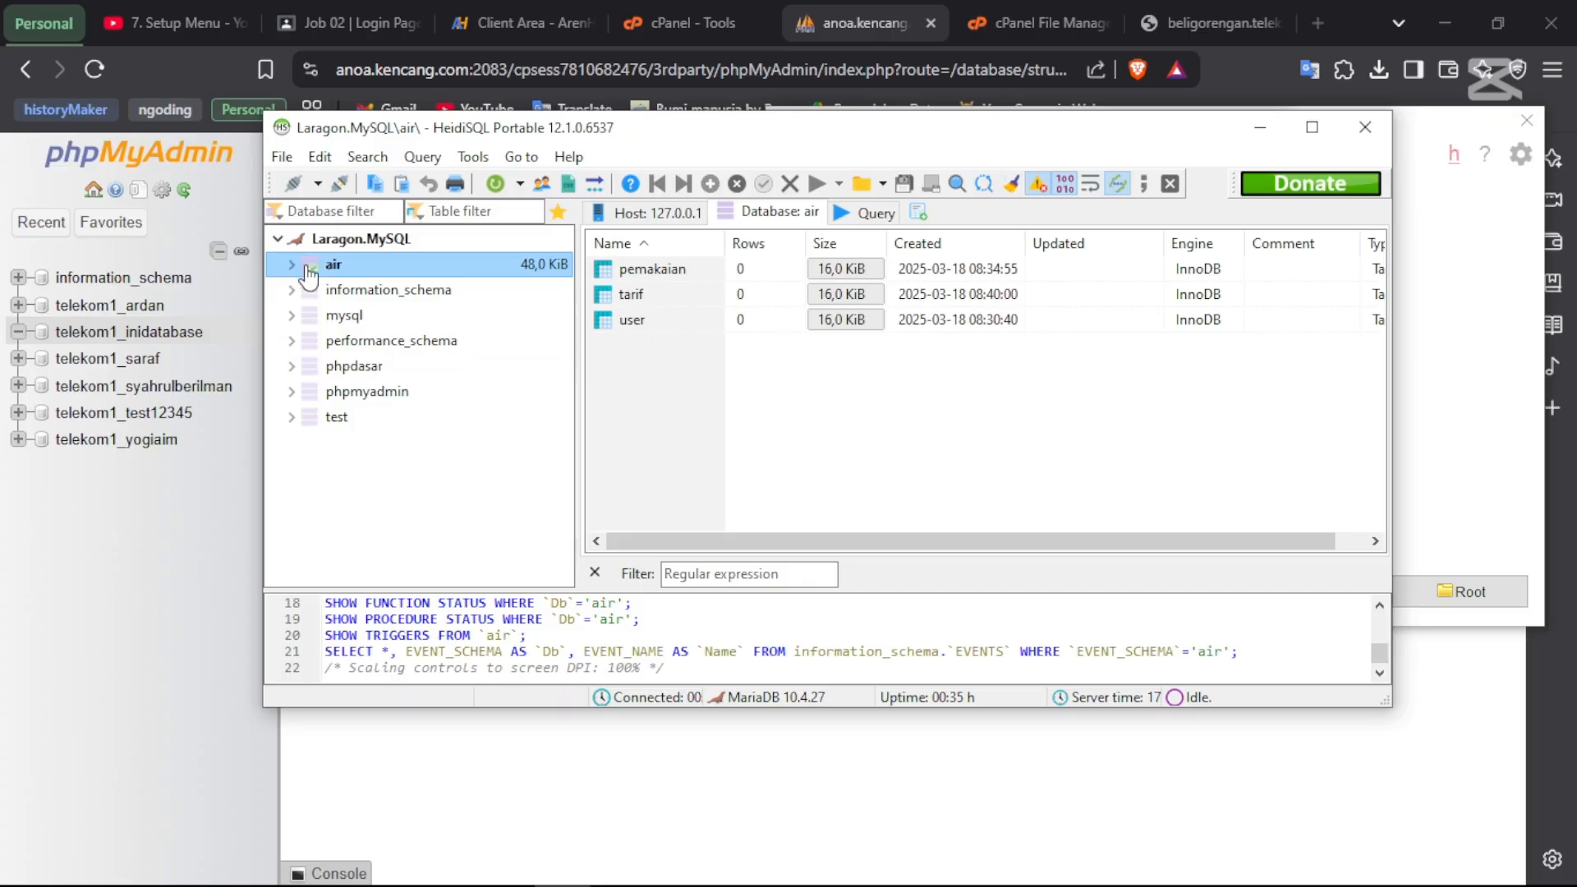
click(291, 265)
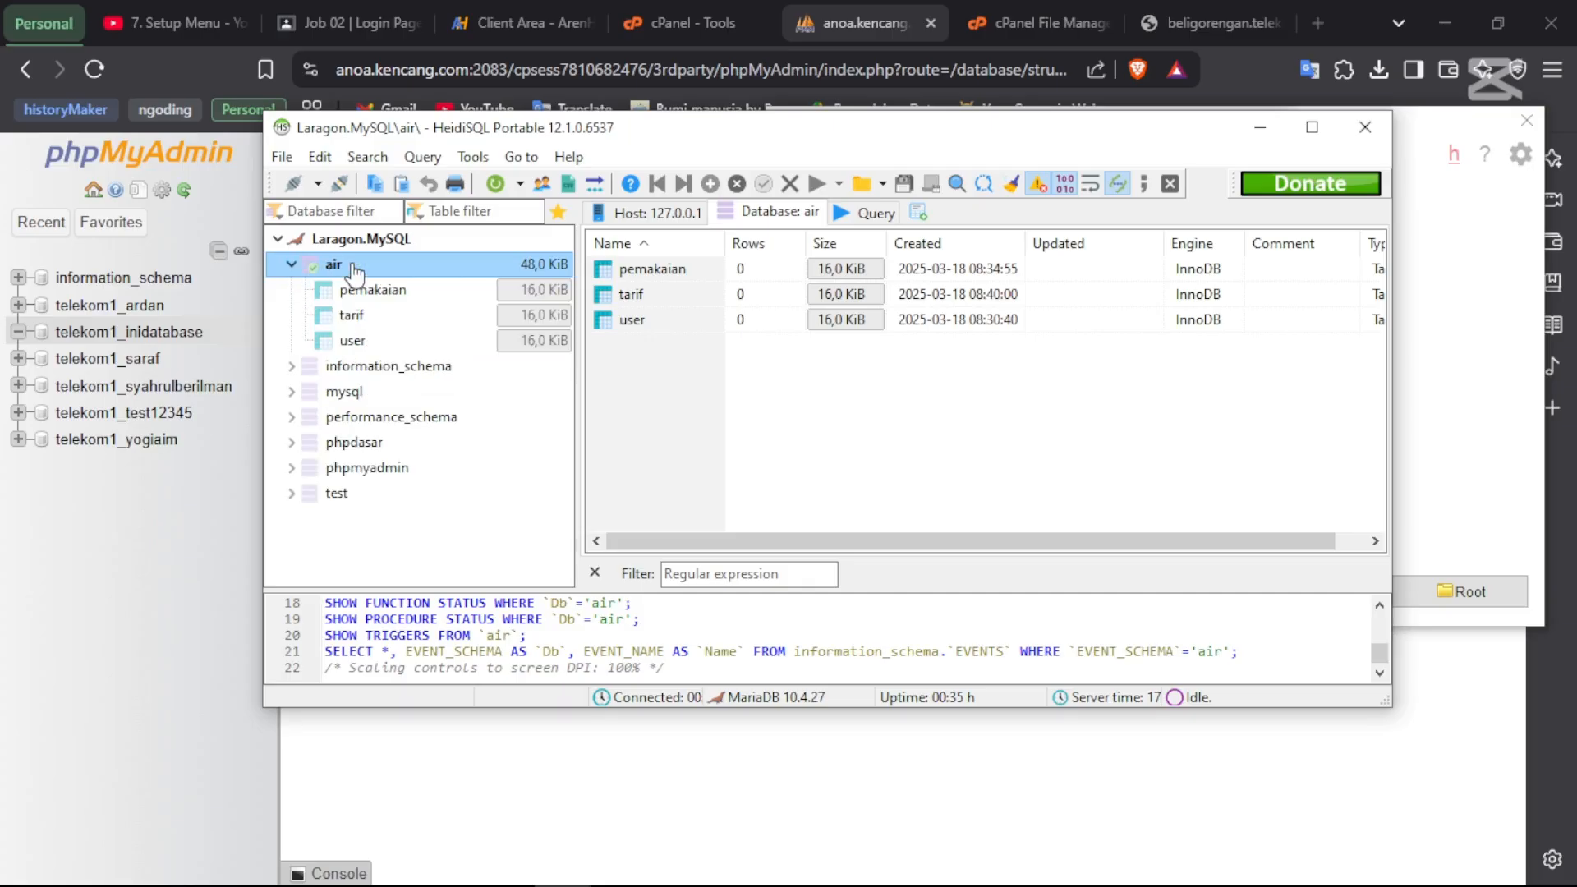
- Open the Export database as SQL tool for the air database
right_click(352, 264)
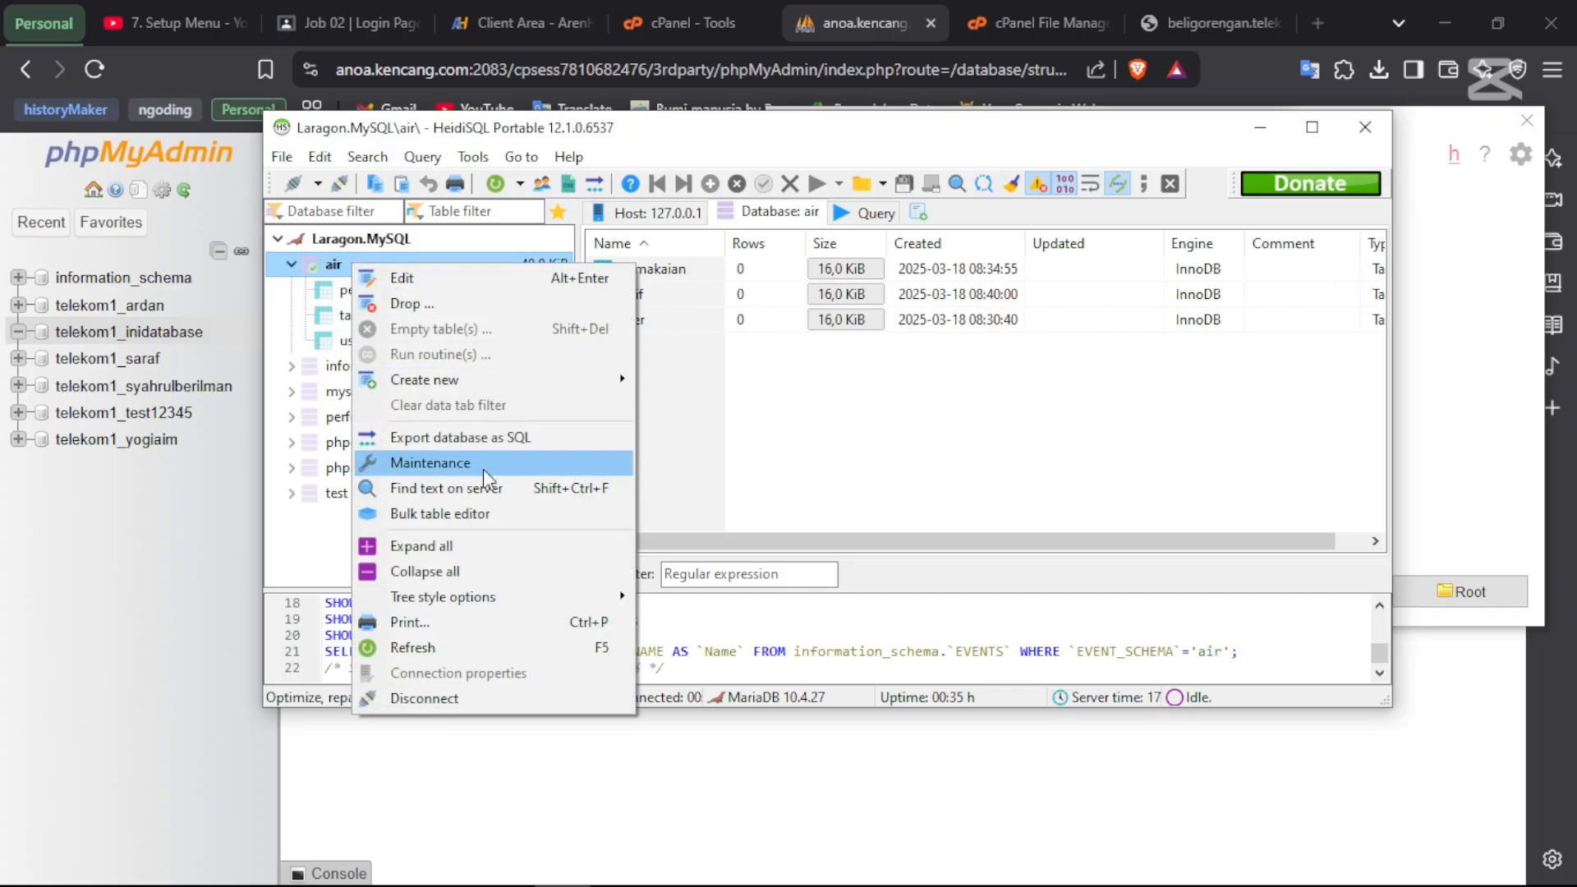
click(428, 438)
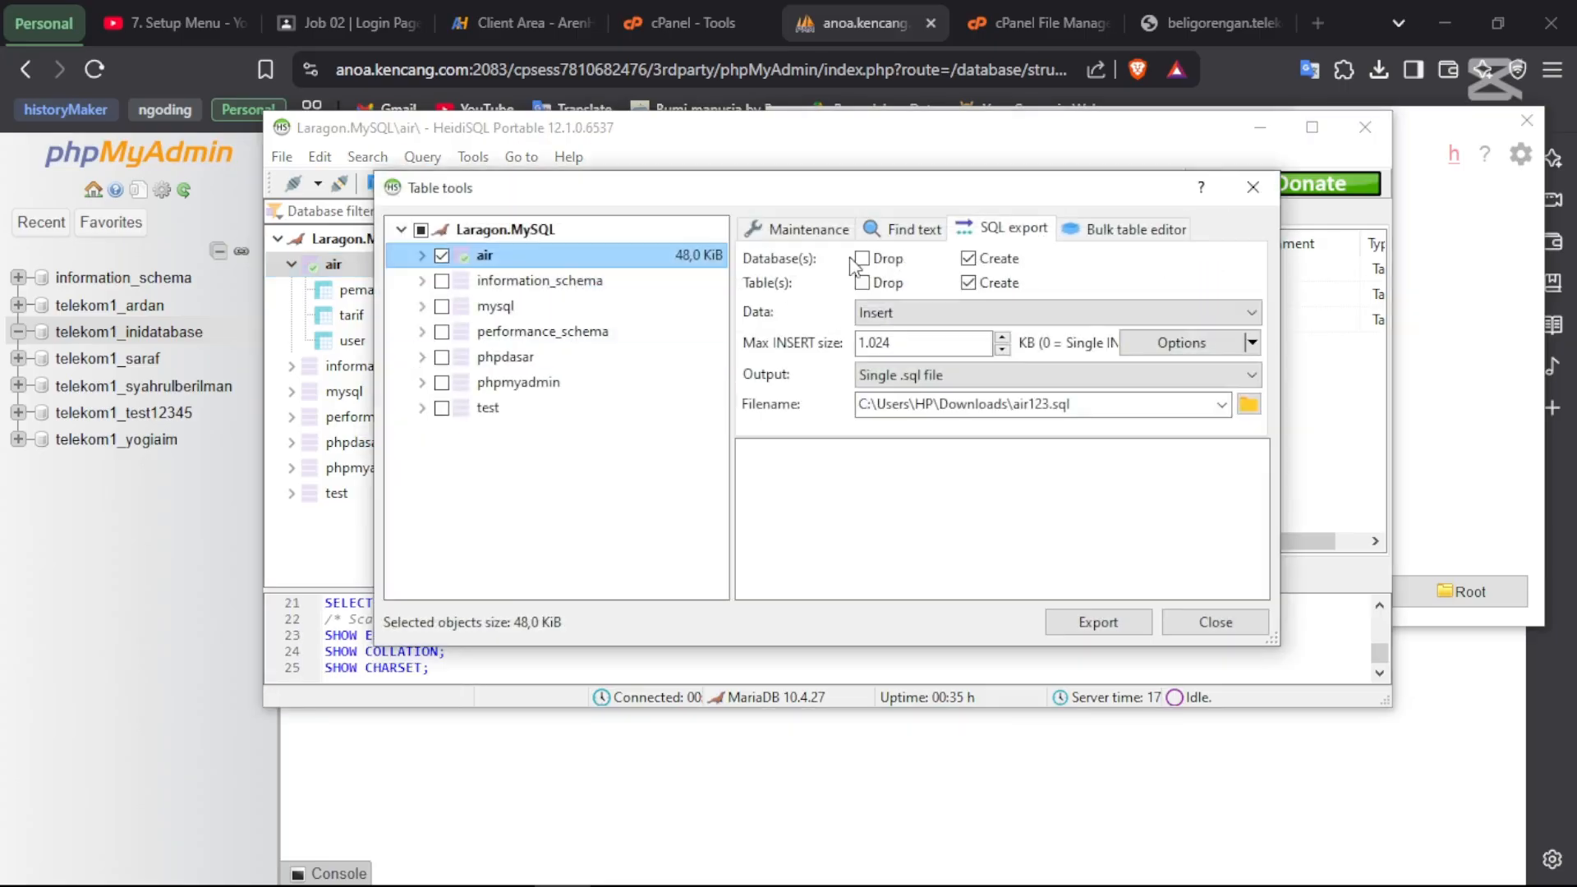
click(817, 236)
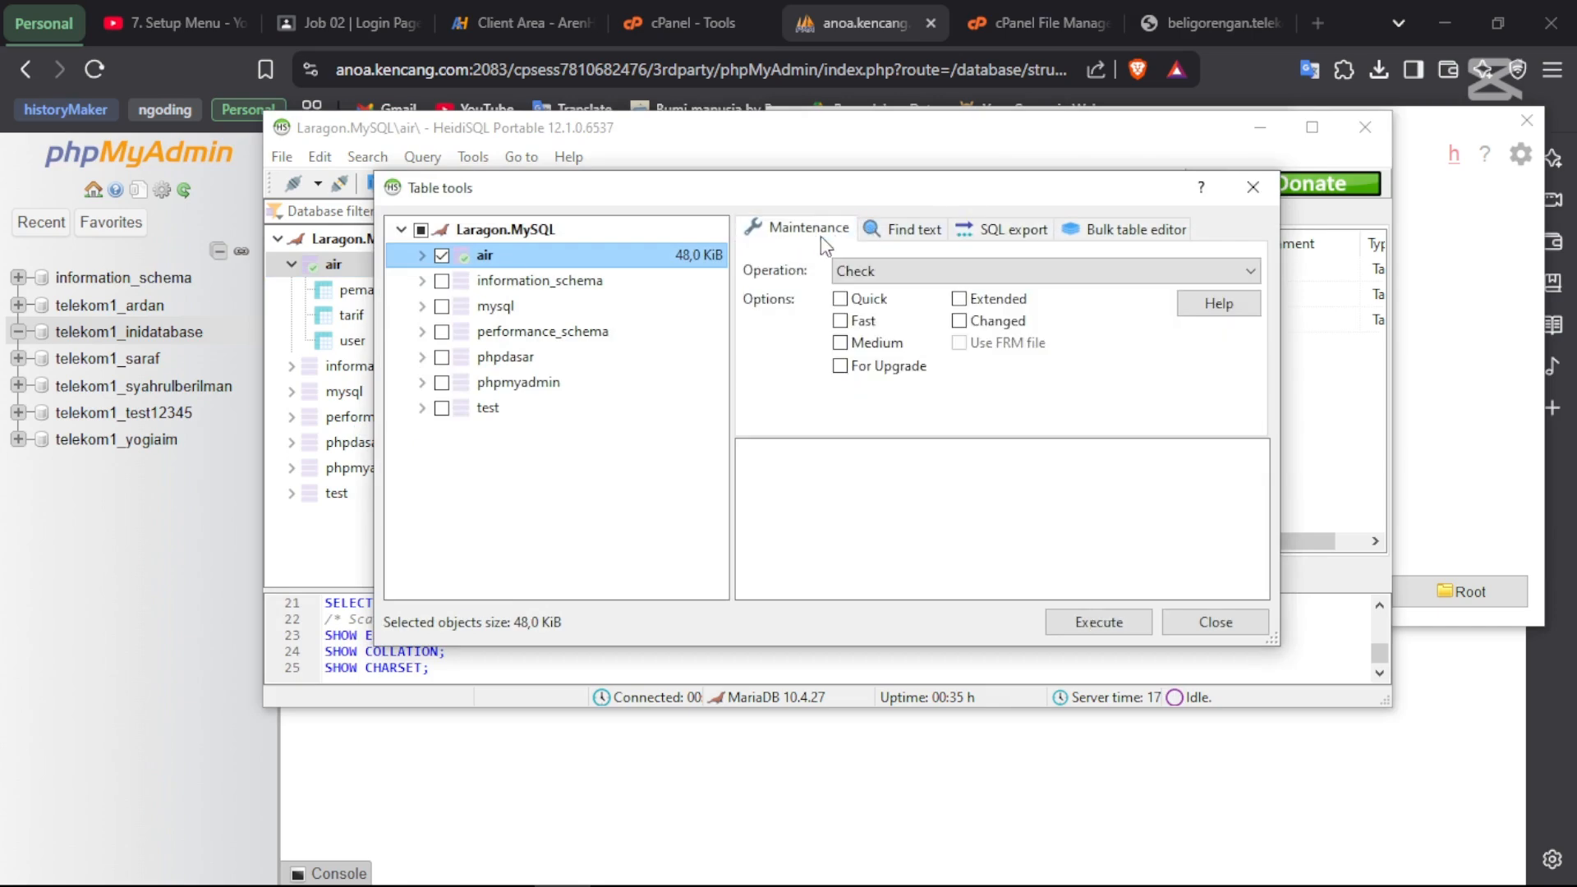
click(1006, 229)
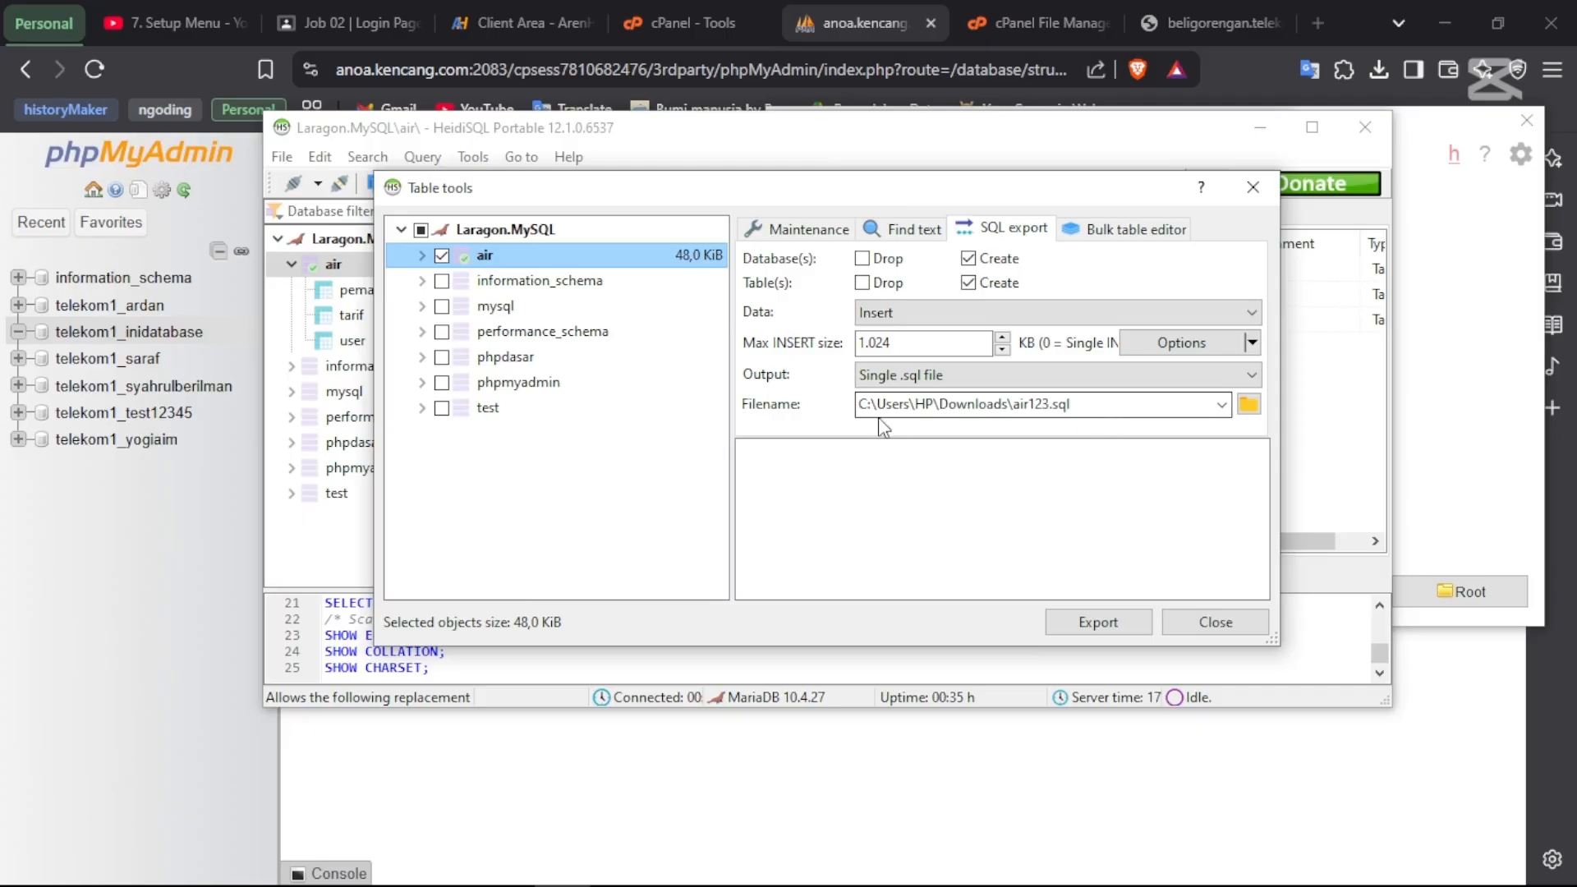
- Export air to Downloads\air.sql, then close the export tool
click(1250, 405)
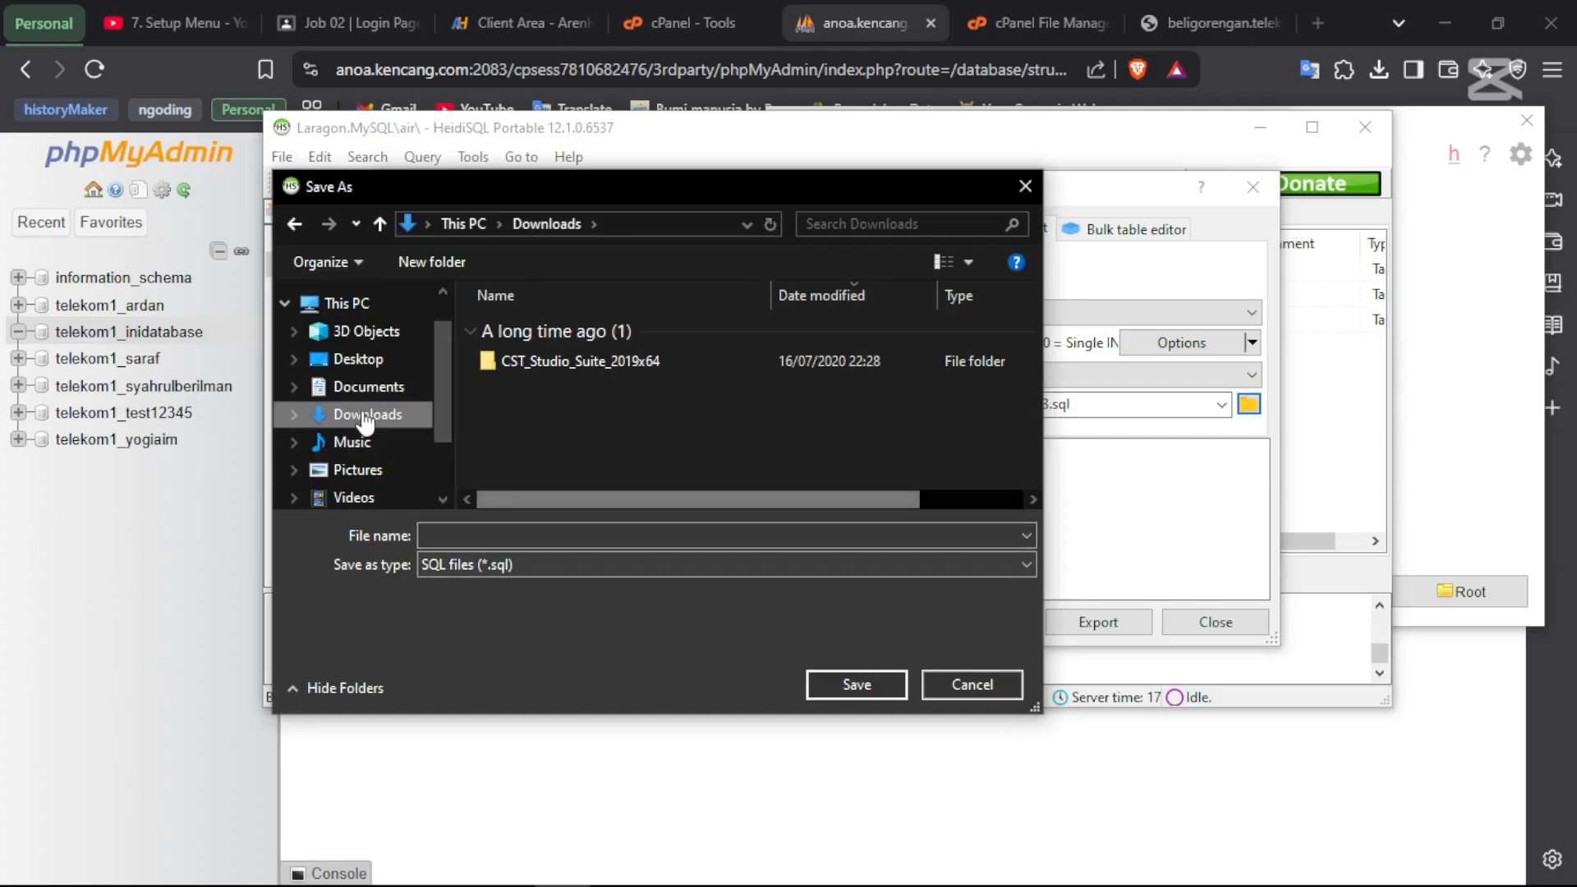
scroll(366, 415, down, 1)
click(448, 534)
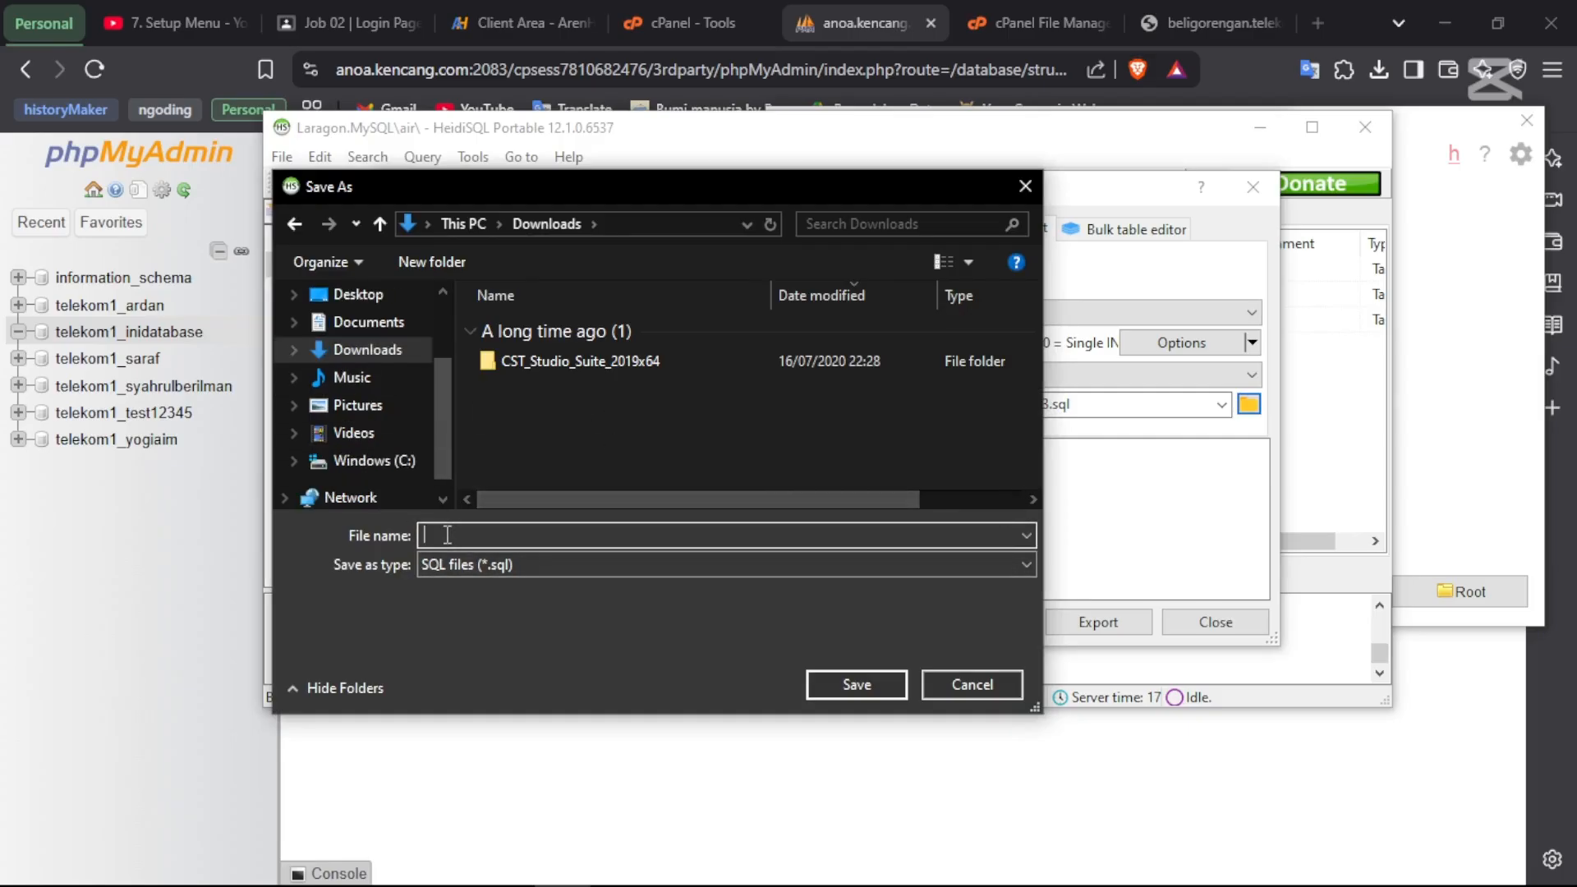
text(air)
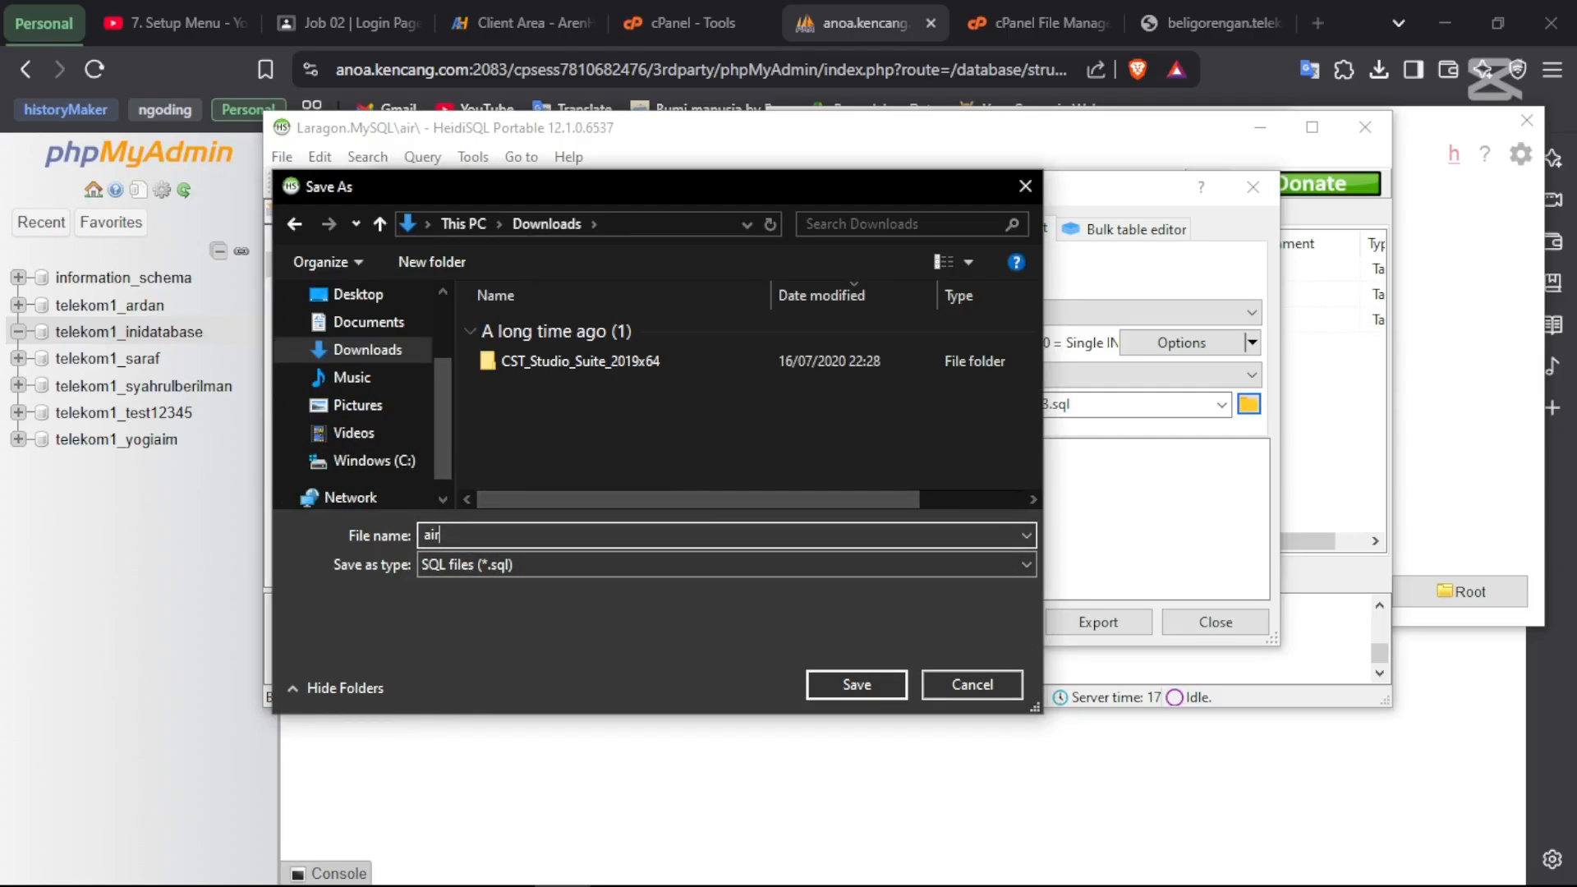
click(860, 681)
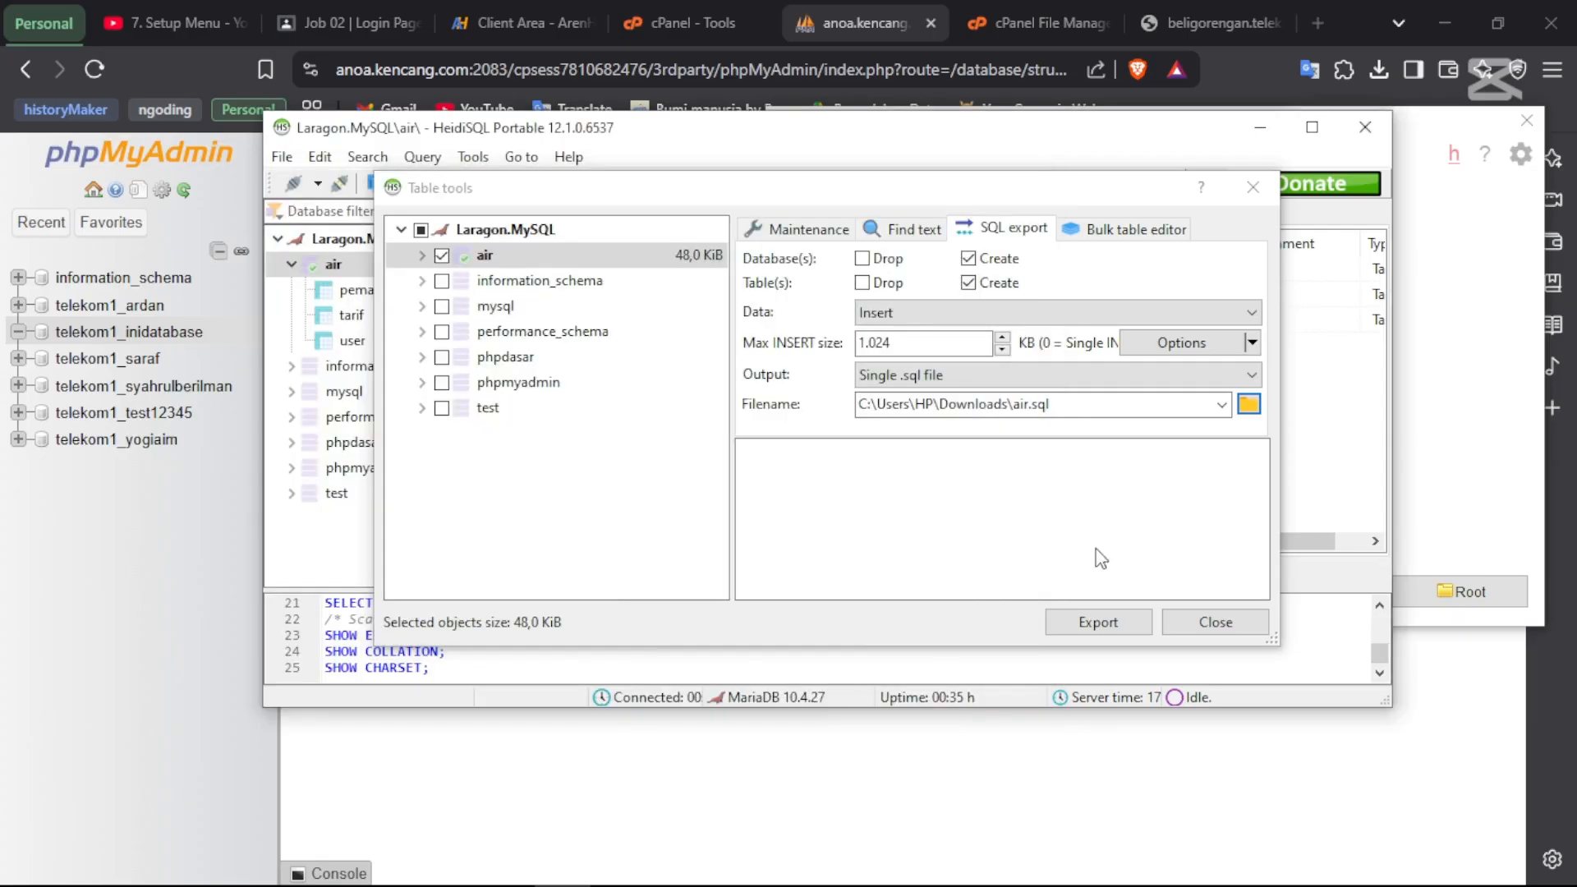
click(1099, 621)
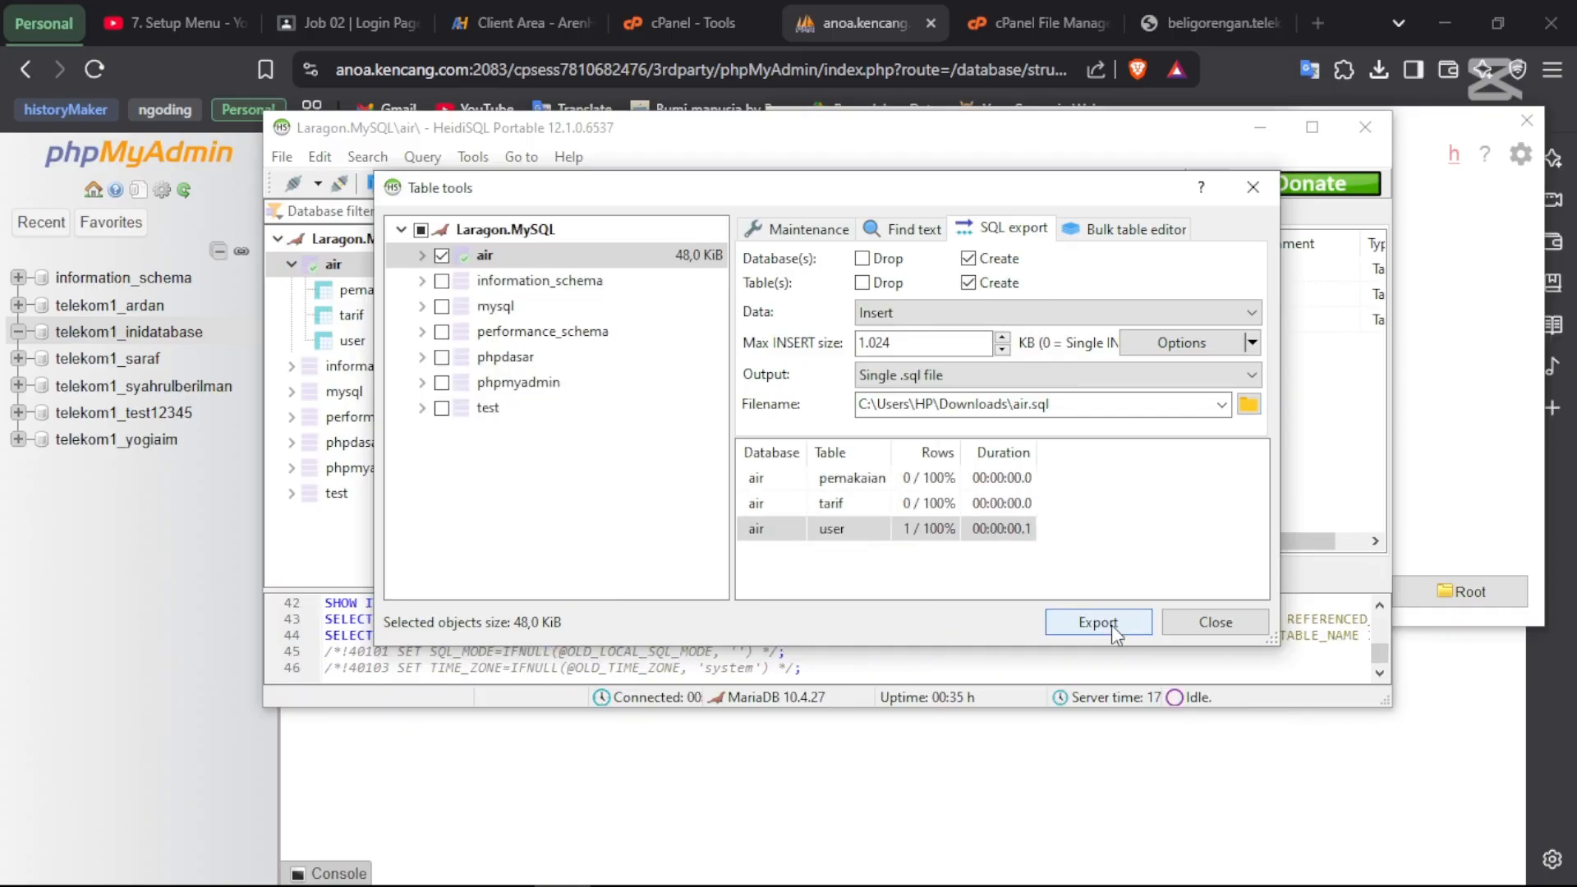
click(1212, 621)
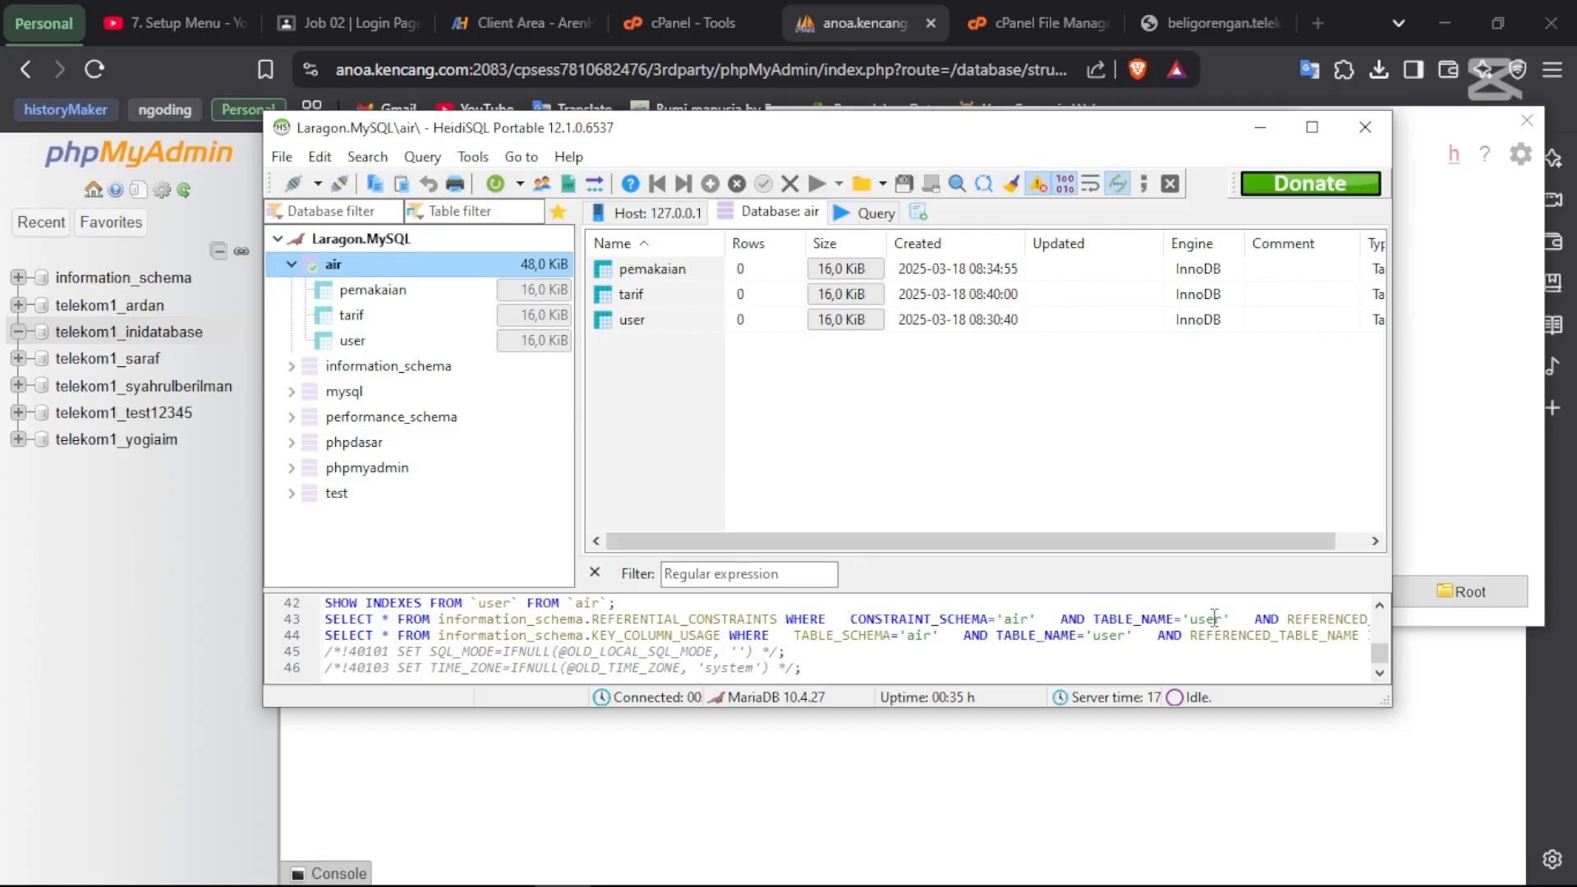
- Open Downloads in File Explorer and preview the exported air.sql file
key(super+e)
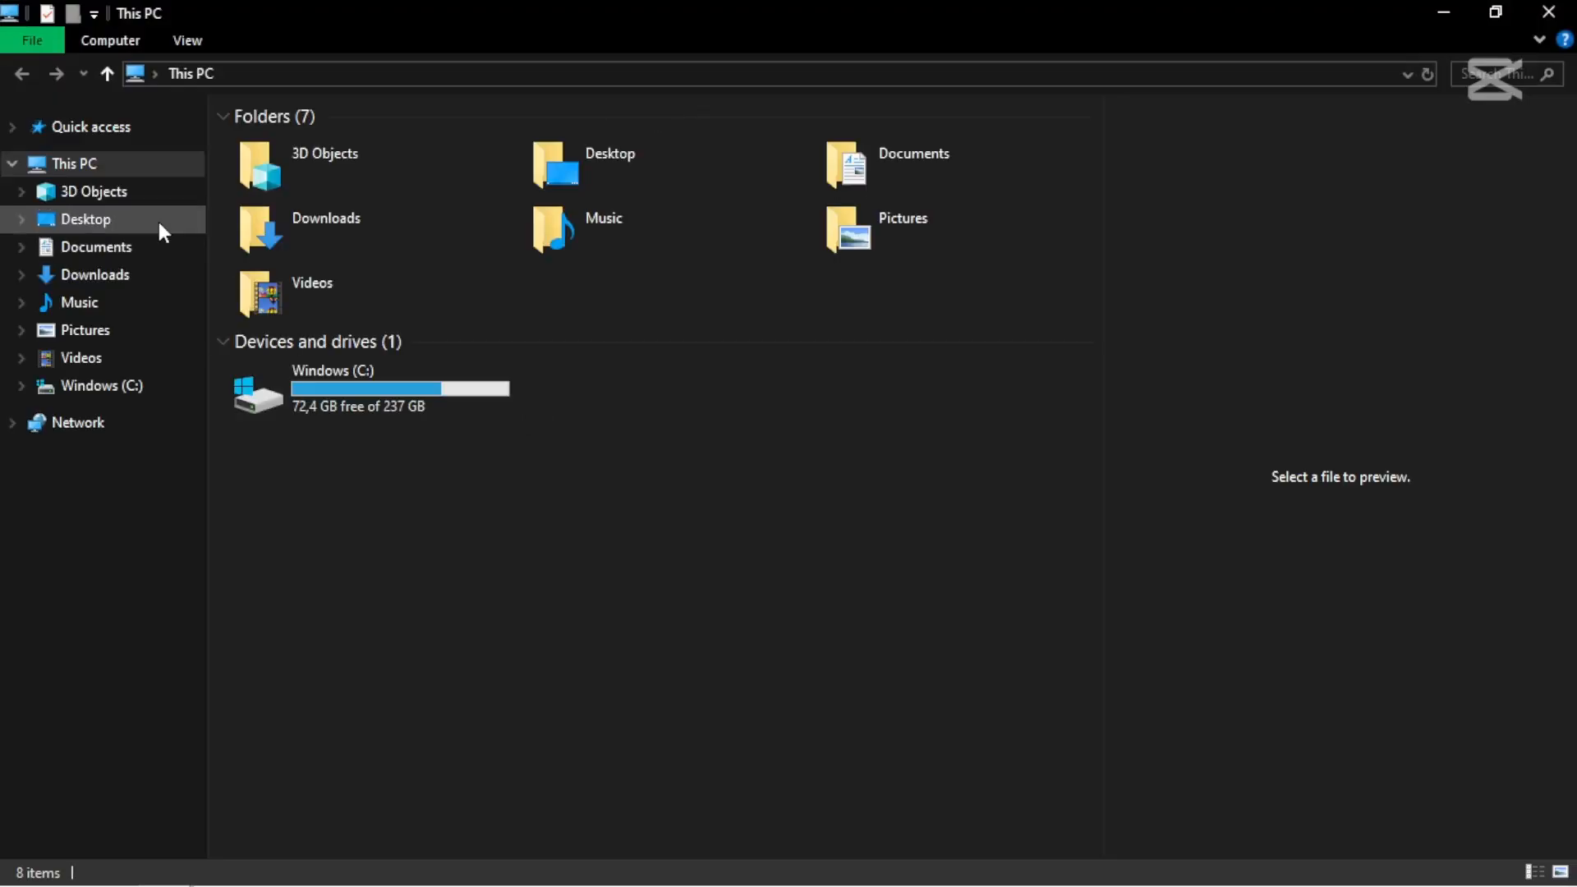
click(92, 276)
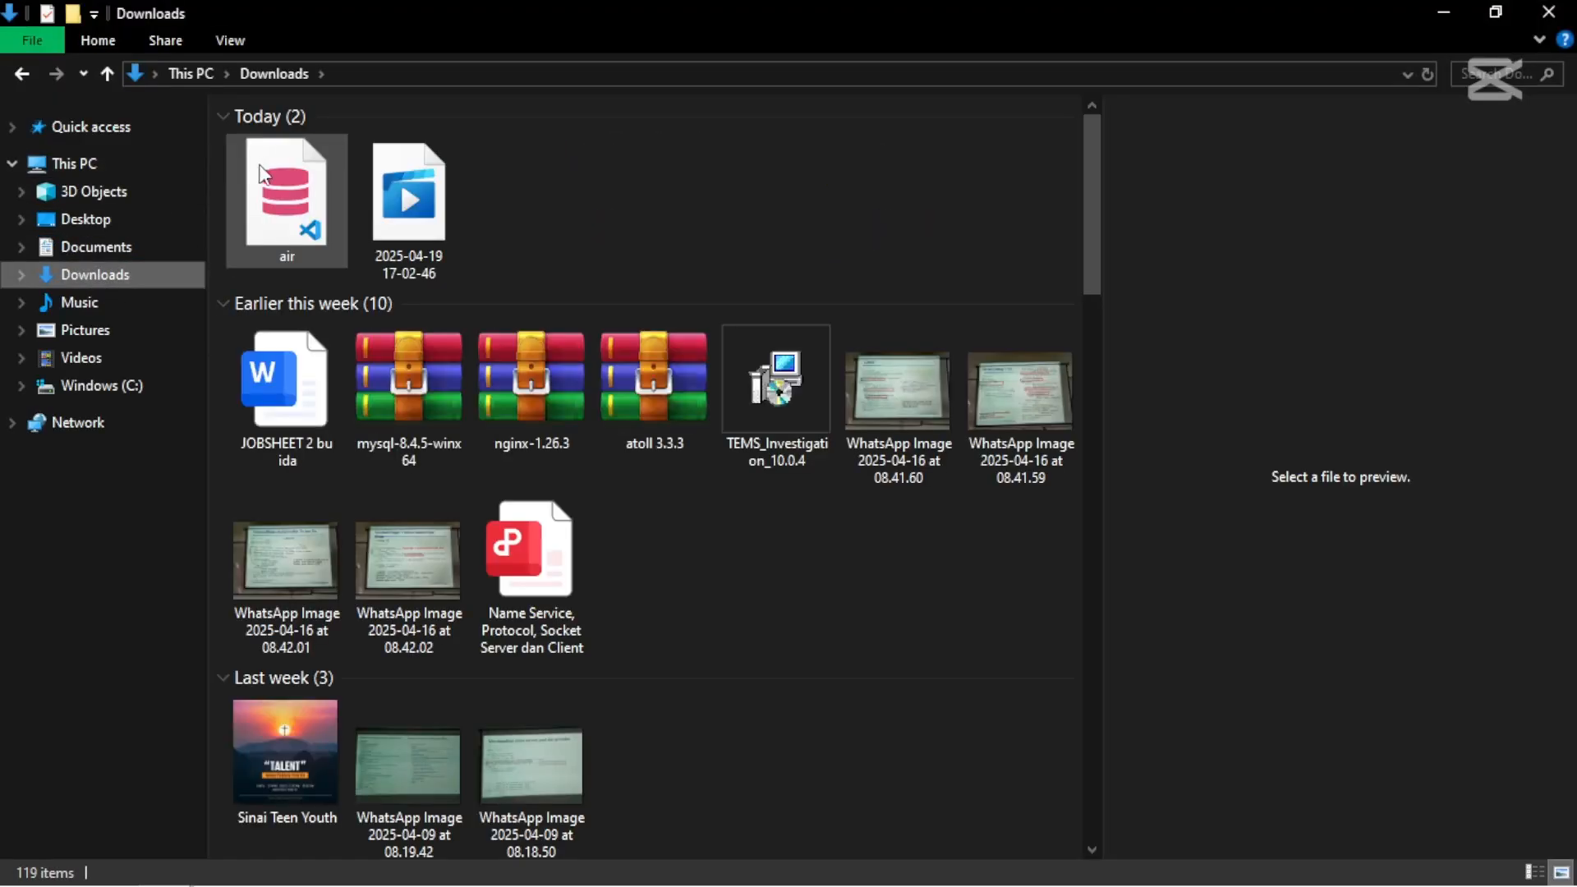
click(267, 226)
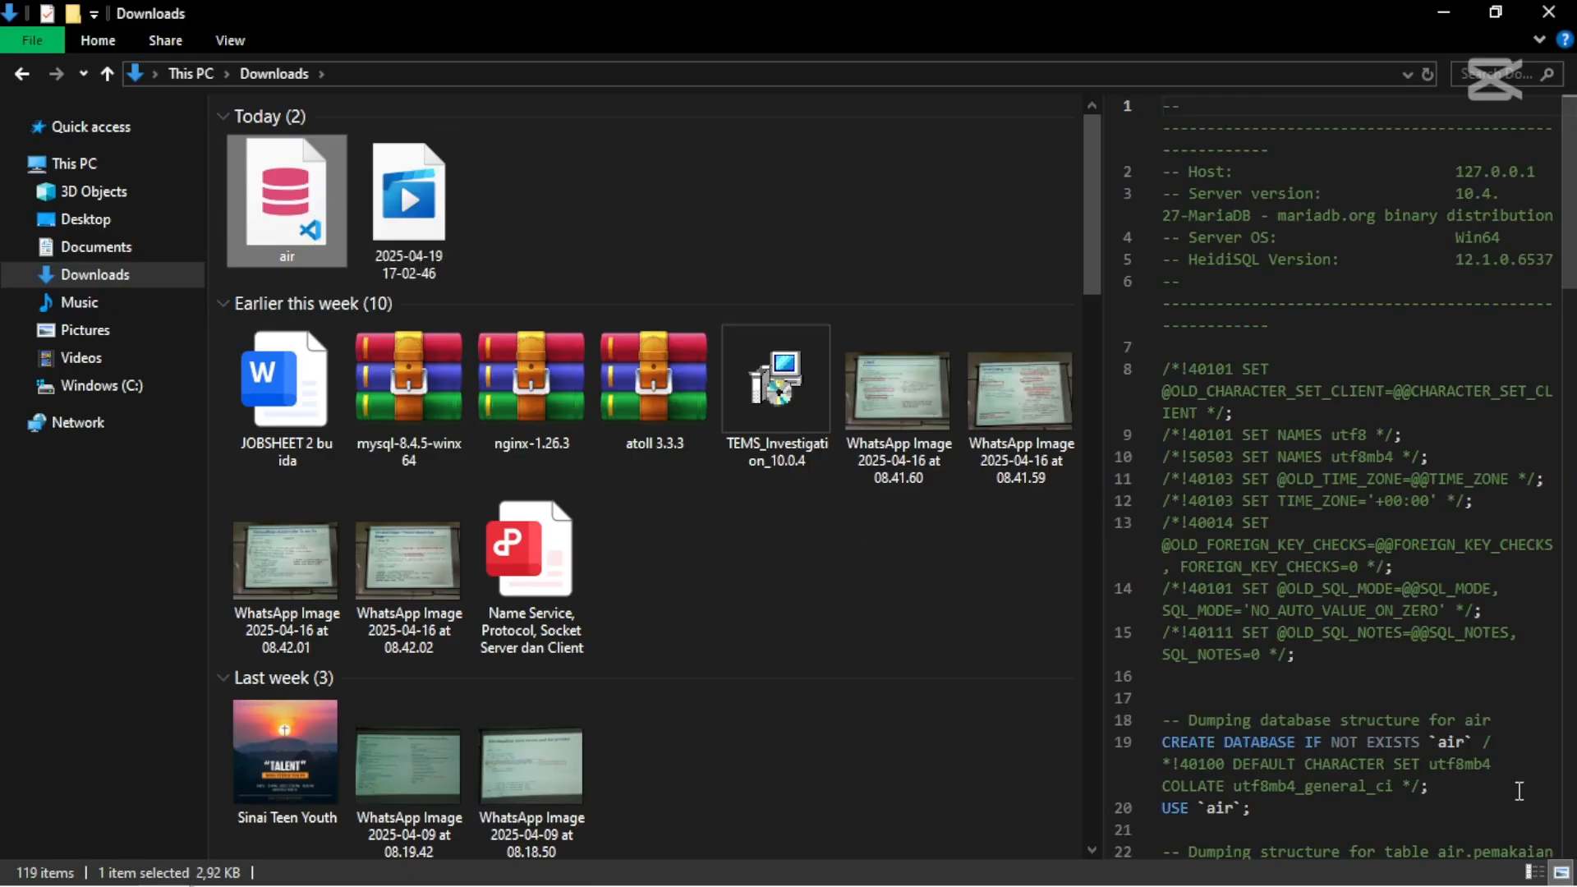
scroll(1519, 791, down, 2)
- Inspect the CREATE DATABASE IF NOT EXISTS and USE `air` statements in the preview pane
double_click(1371, 645)
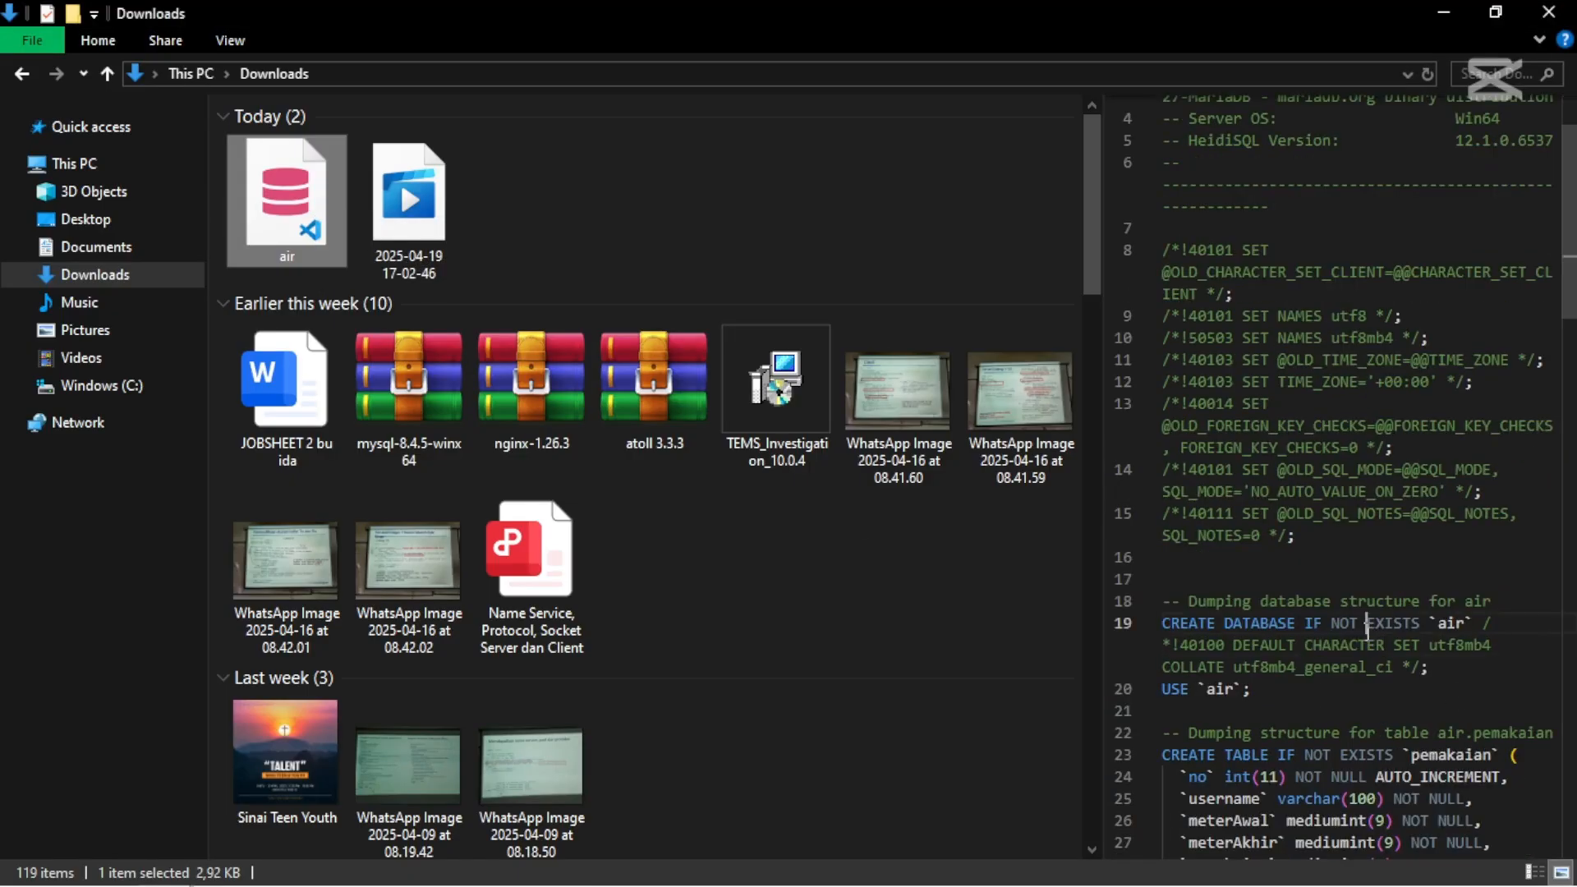
double_click(1372, 623)
scroll(1368, 630, down, 6)
scroll(1367, 630, down, 1)
scroll(1327, 499, up, 2)
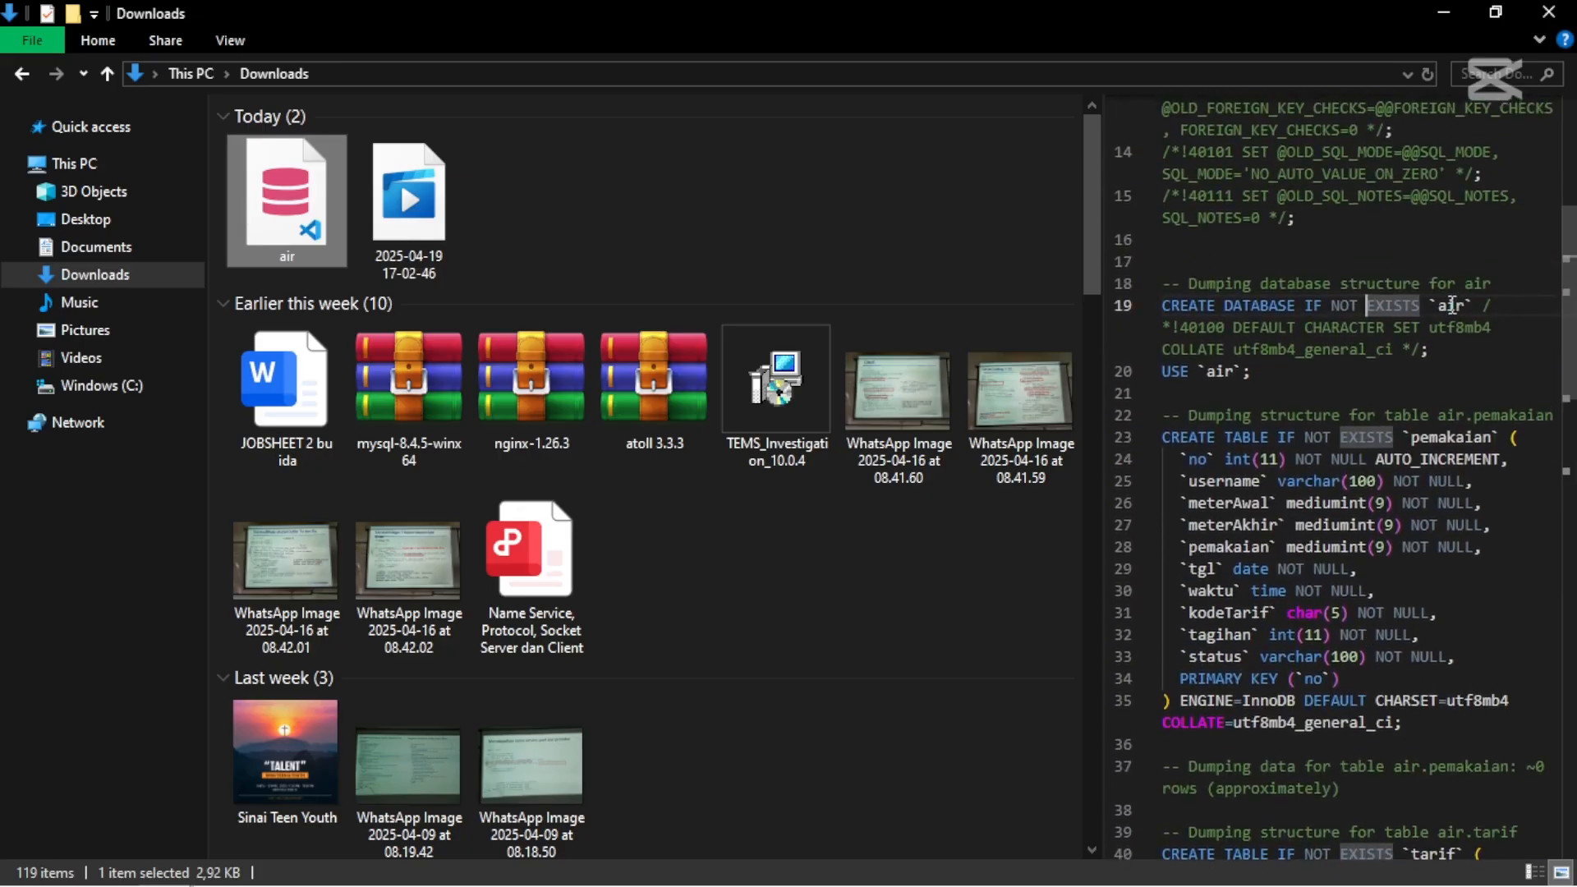
double_click(1452, 305)
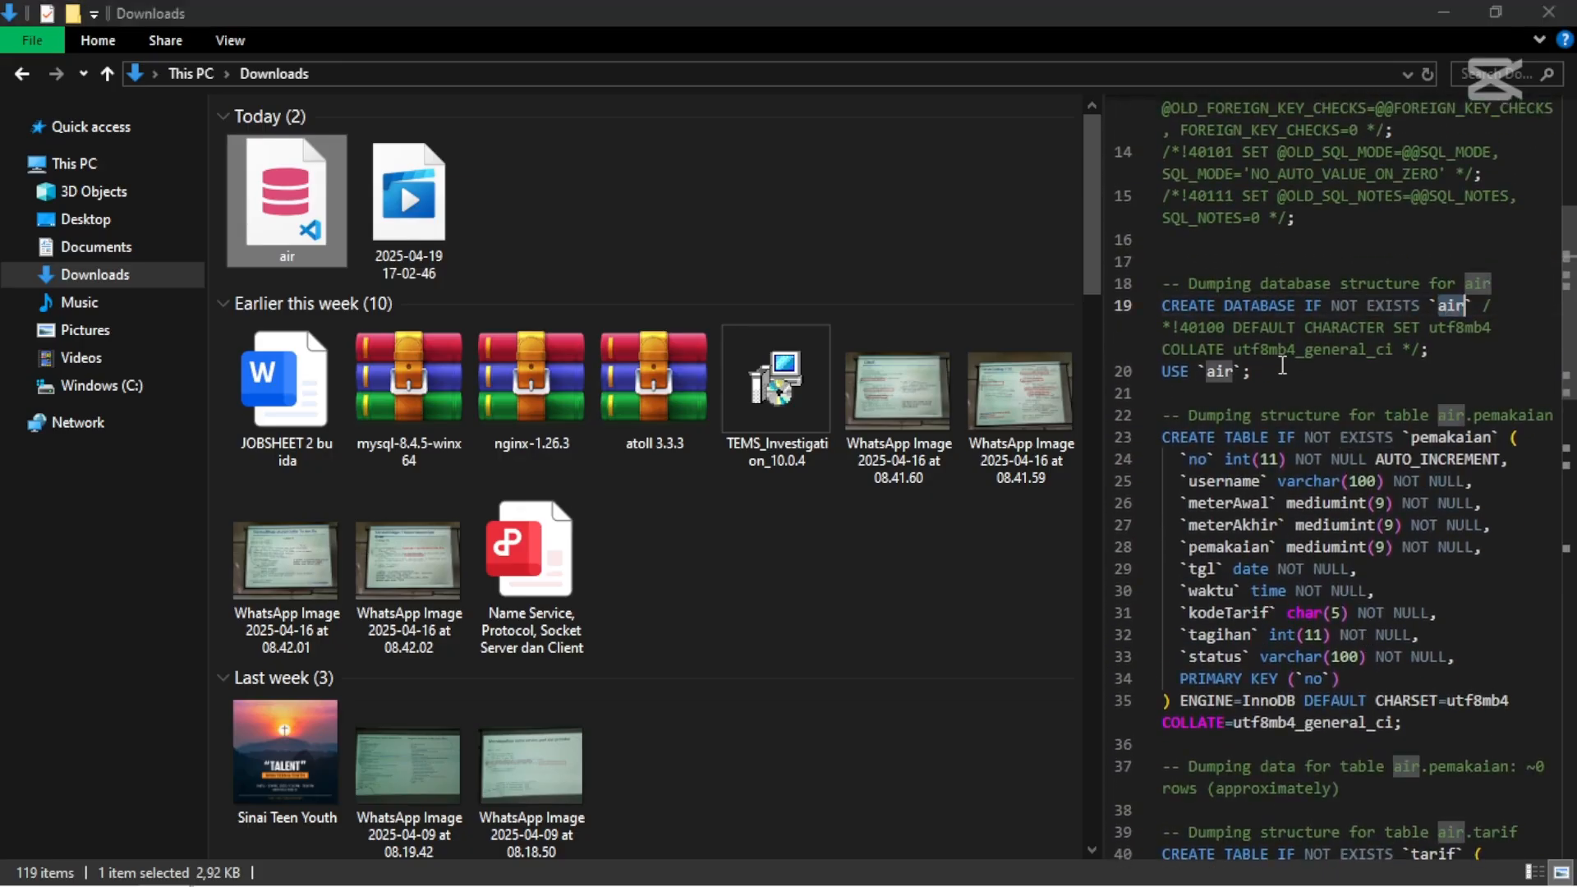
click(1282, 365)
scroll(1282, 364, down, 1)
scroll(1282, 365, down, 1)
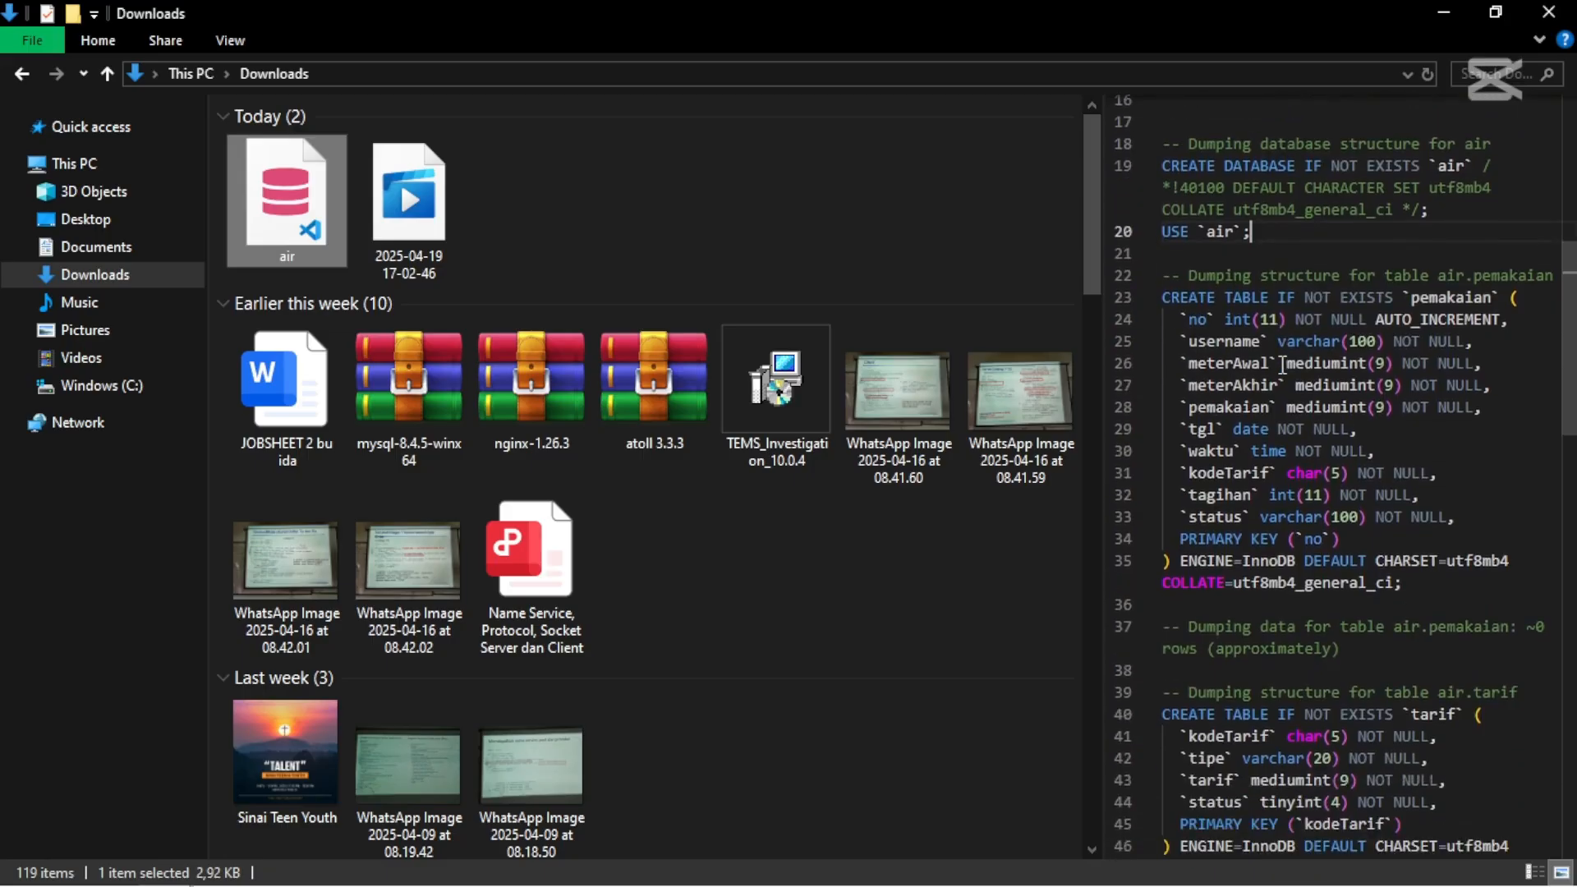
scroll(1282, 364, up, 1)
- Open air.sql in Notepad and place the cursor on the CREATE DATABASE line
scroll(1281, 365, up, 1)
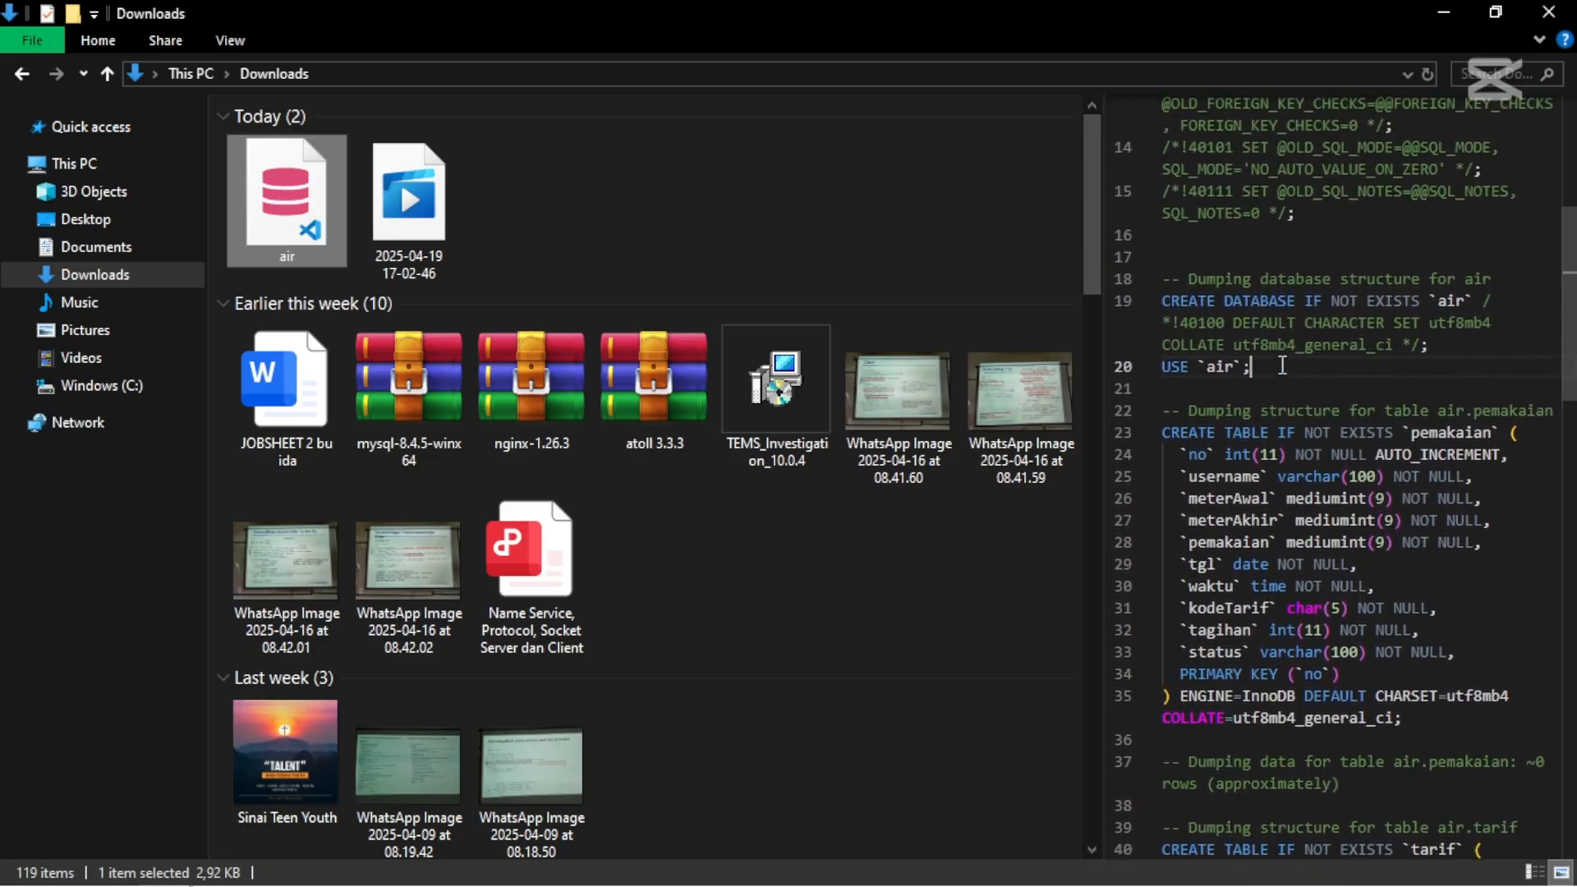
right_click(292, 227)
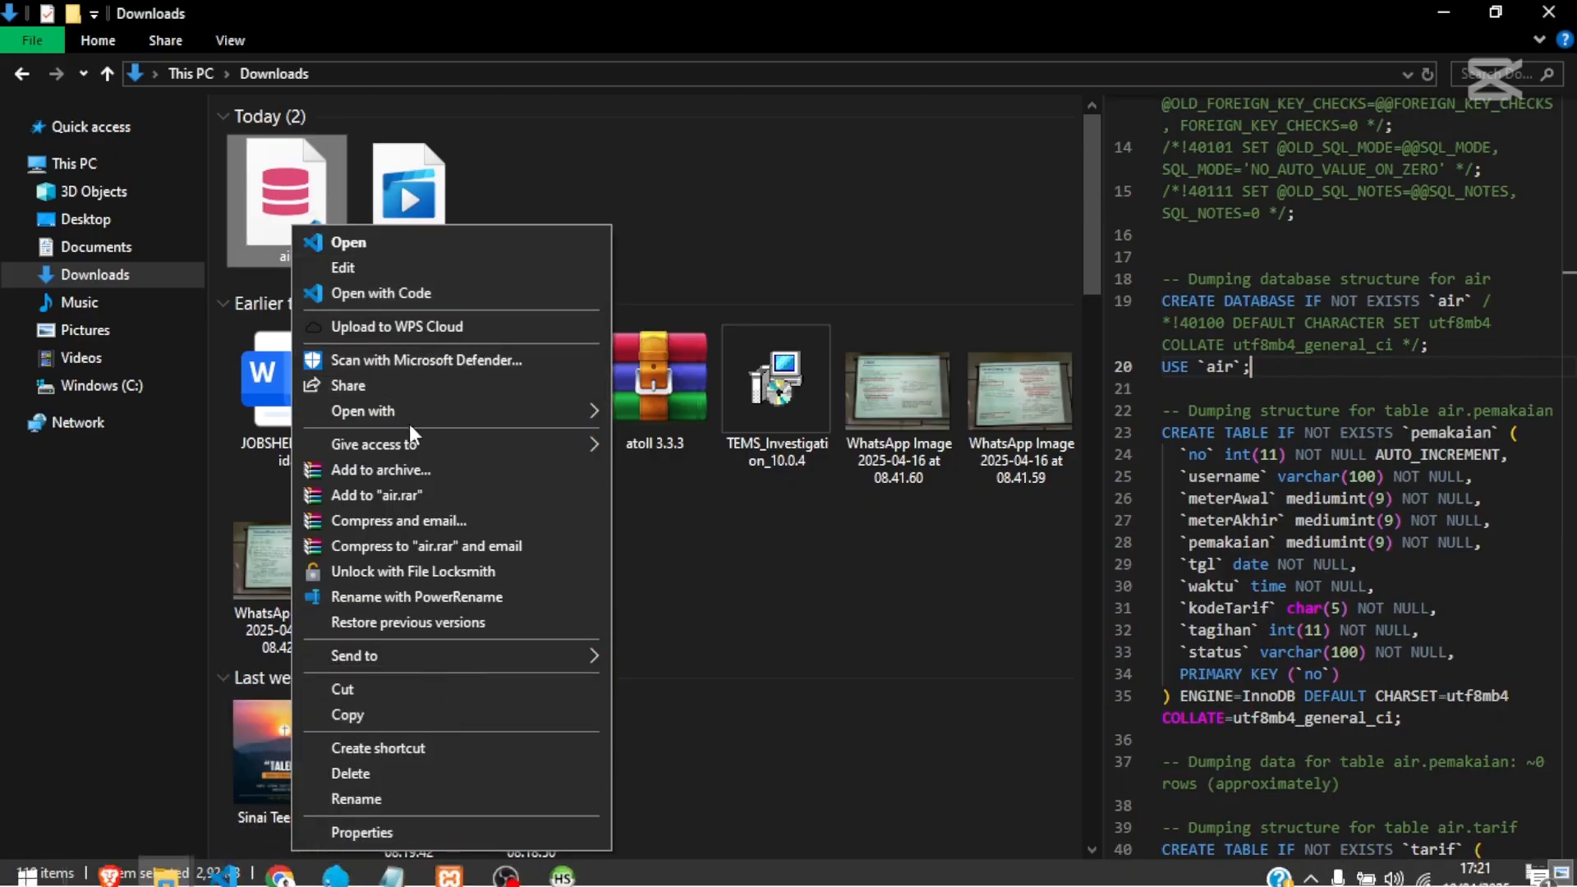
mouse_move(510, 412)
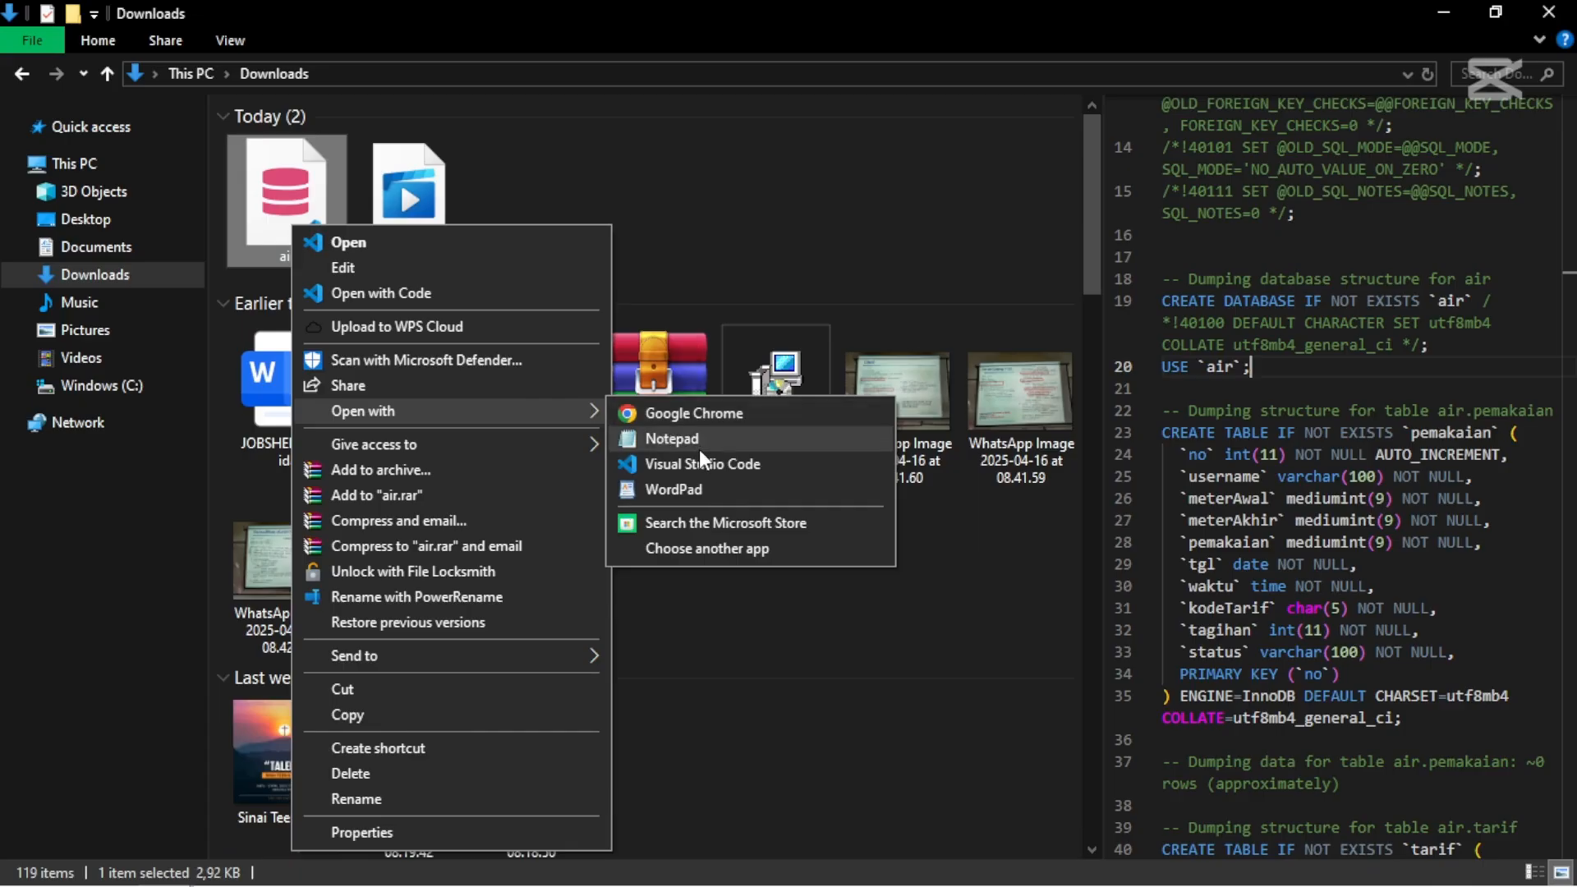
click(703, 449)
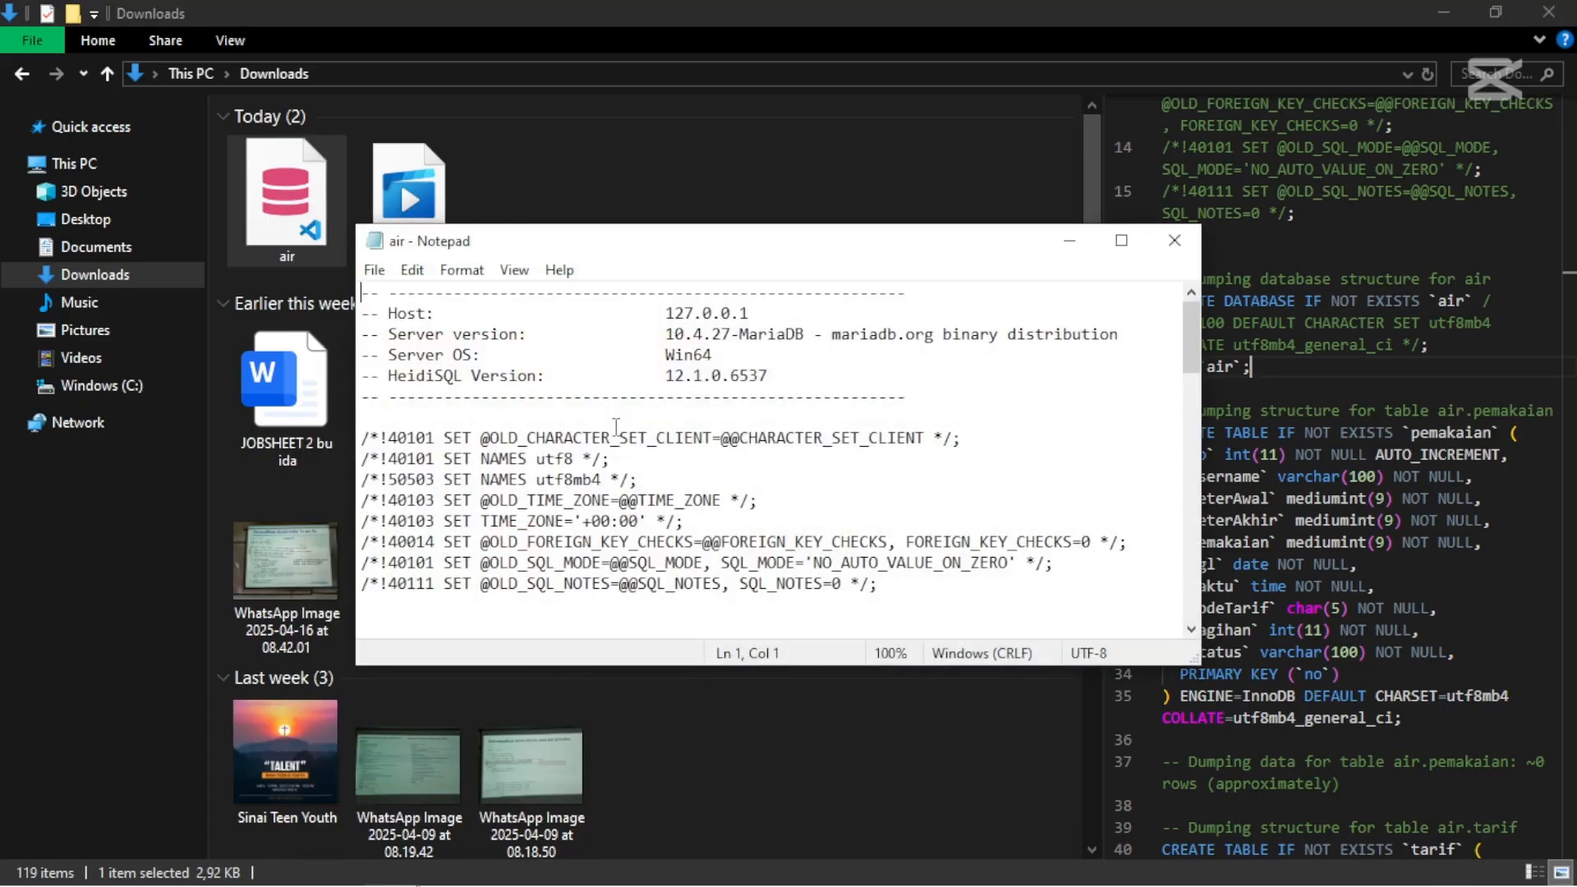
scroll(615, 427, down, 6)
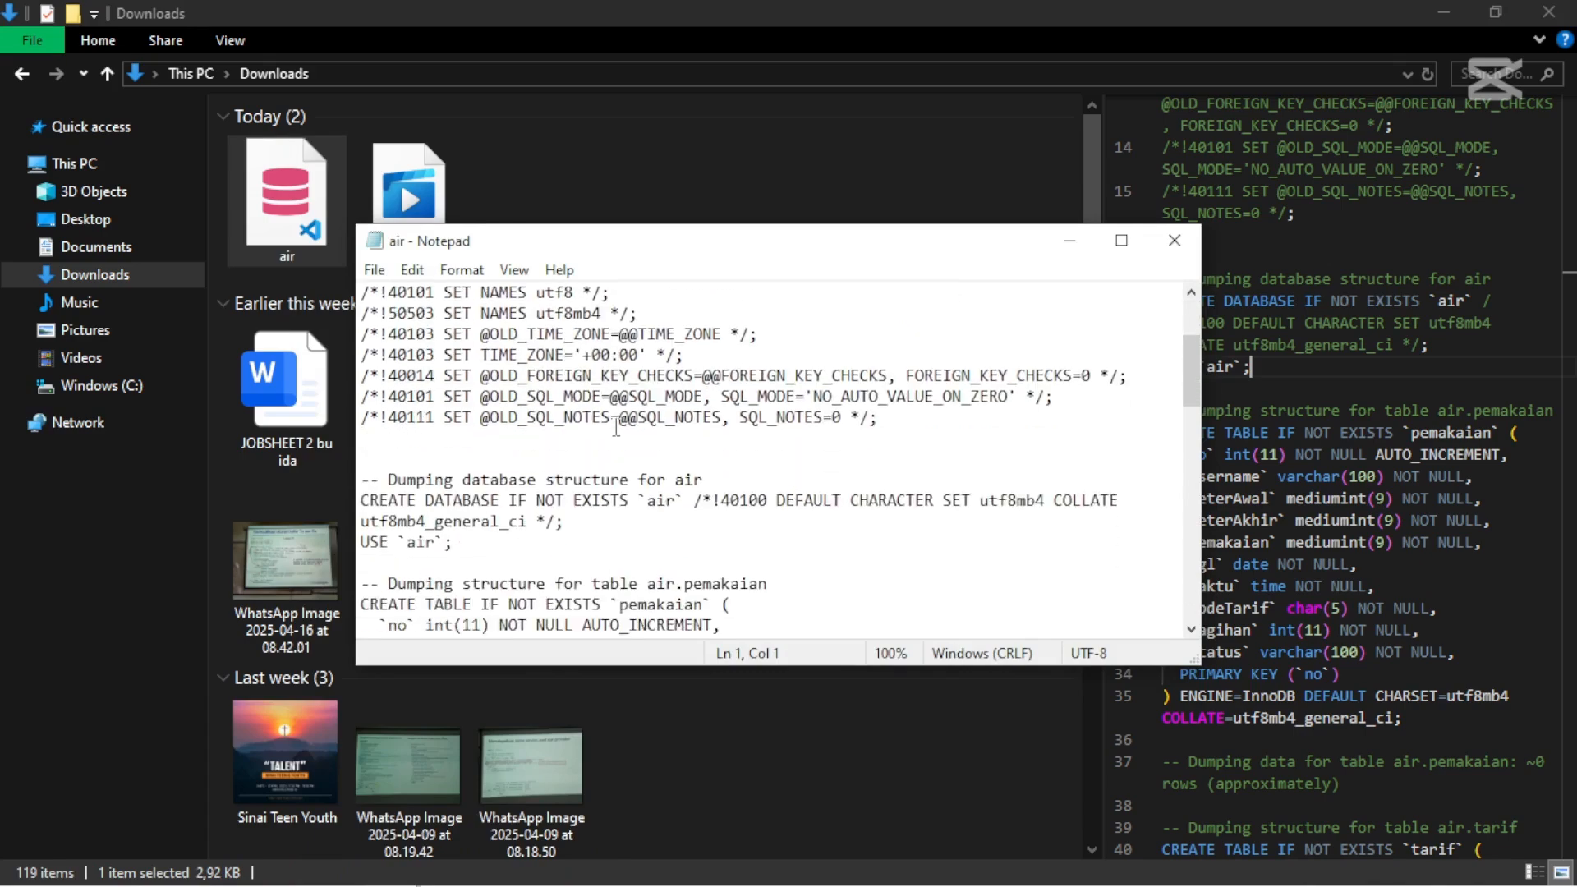
scroll(616, 427, down, 1)
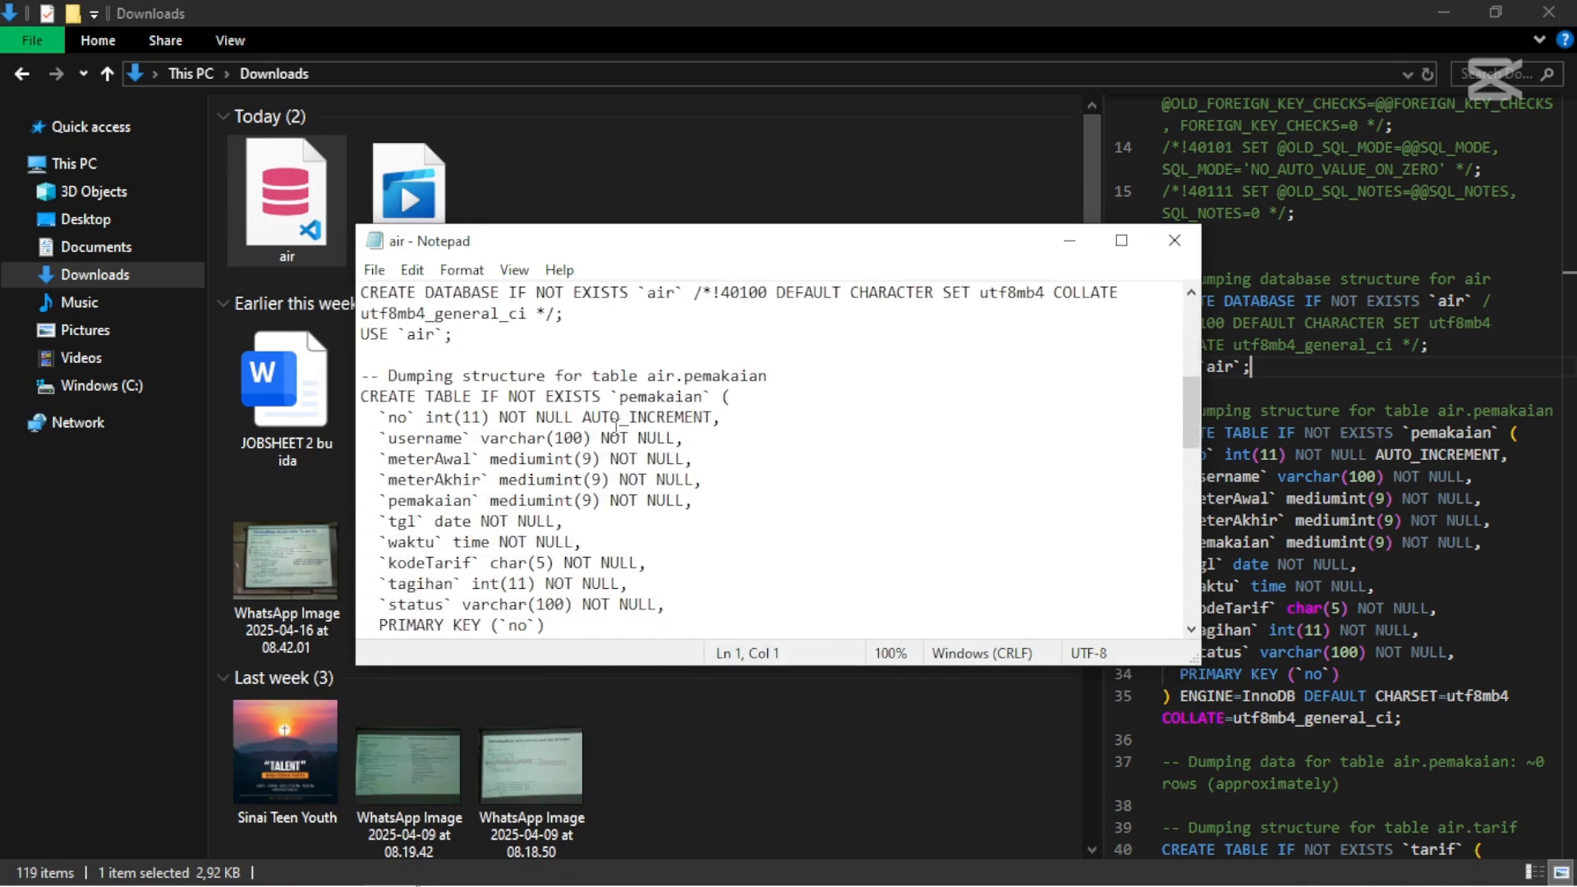
scroll(616, 427, up, 3)
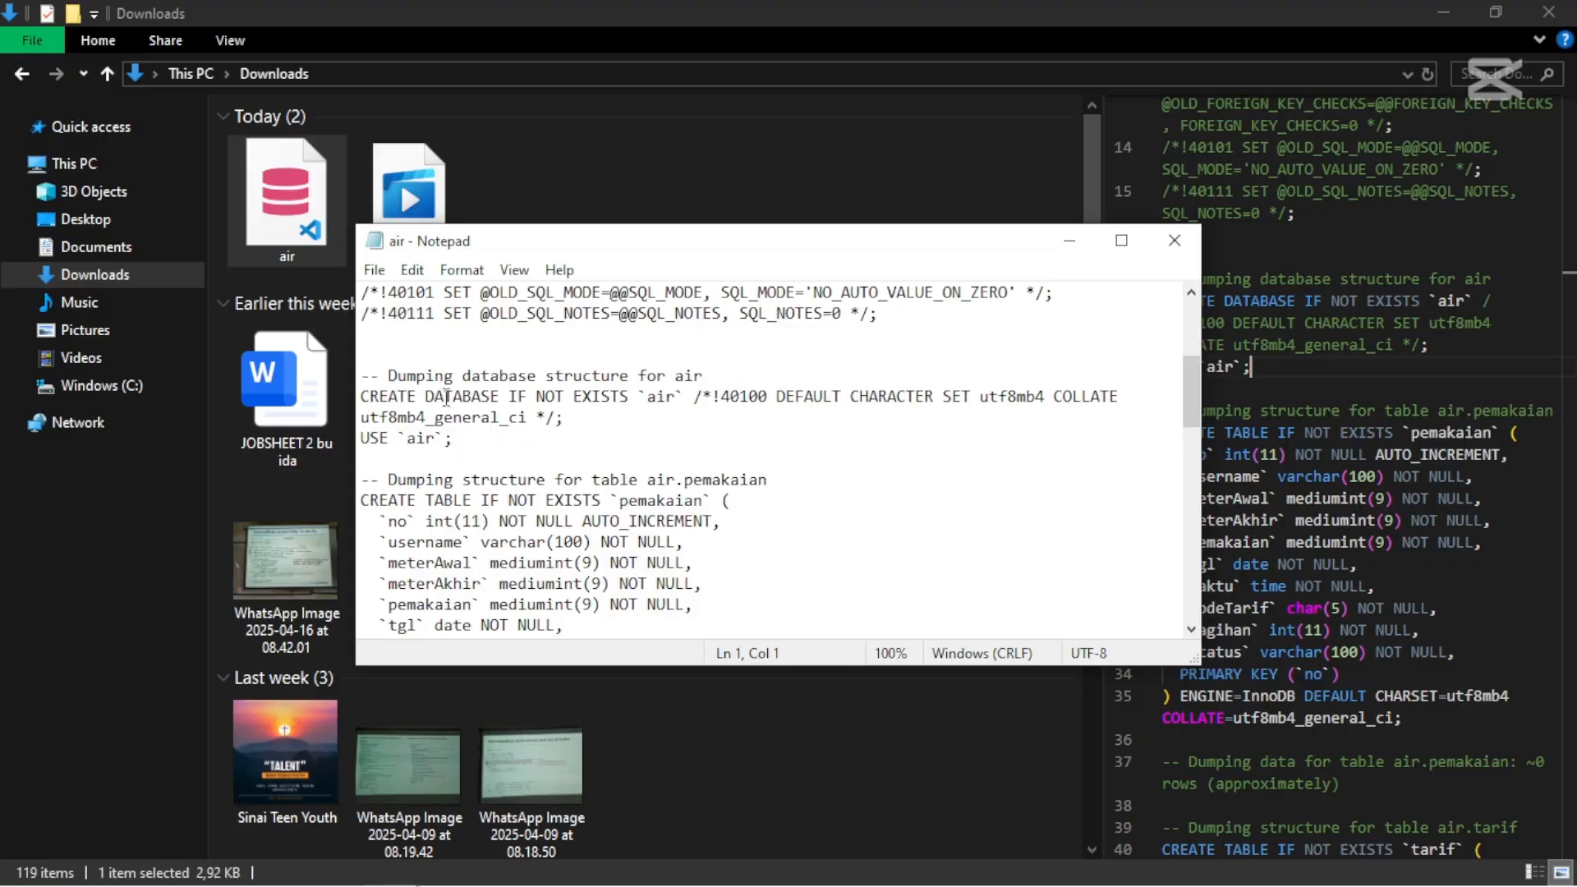
click(448, 398)
- Replace air in the USE statement with telekom1_inidatabase copied from phpMyAdmin
double_click(417, 438)
drag(407, 439, 435, 439)
key(alt+Tab)
key(alt+Tab)
key(alt+Tab)
key(alt+Tab)
key(alt+Tab)
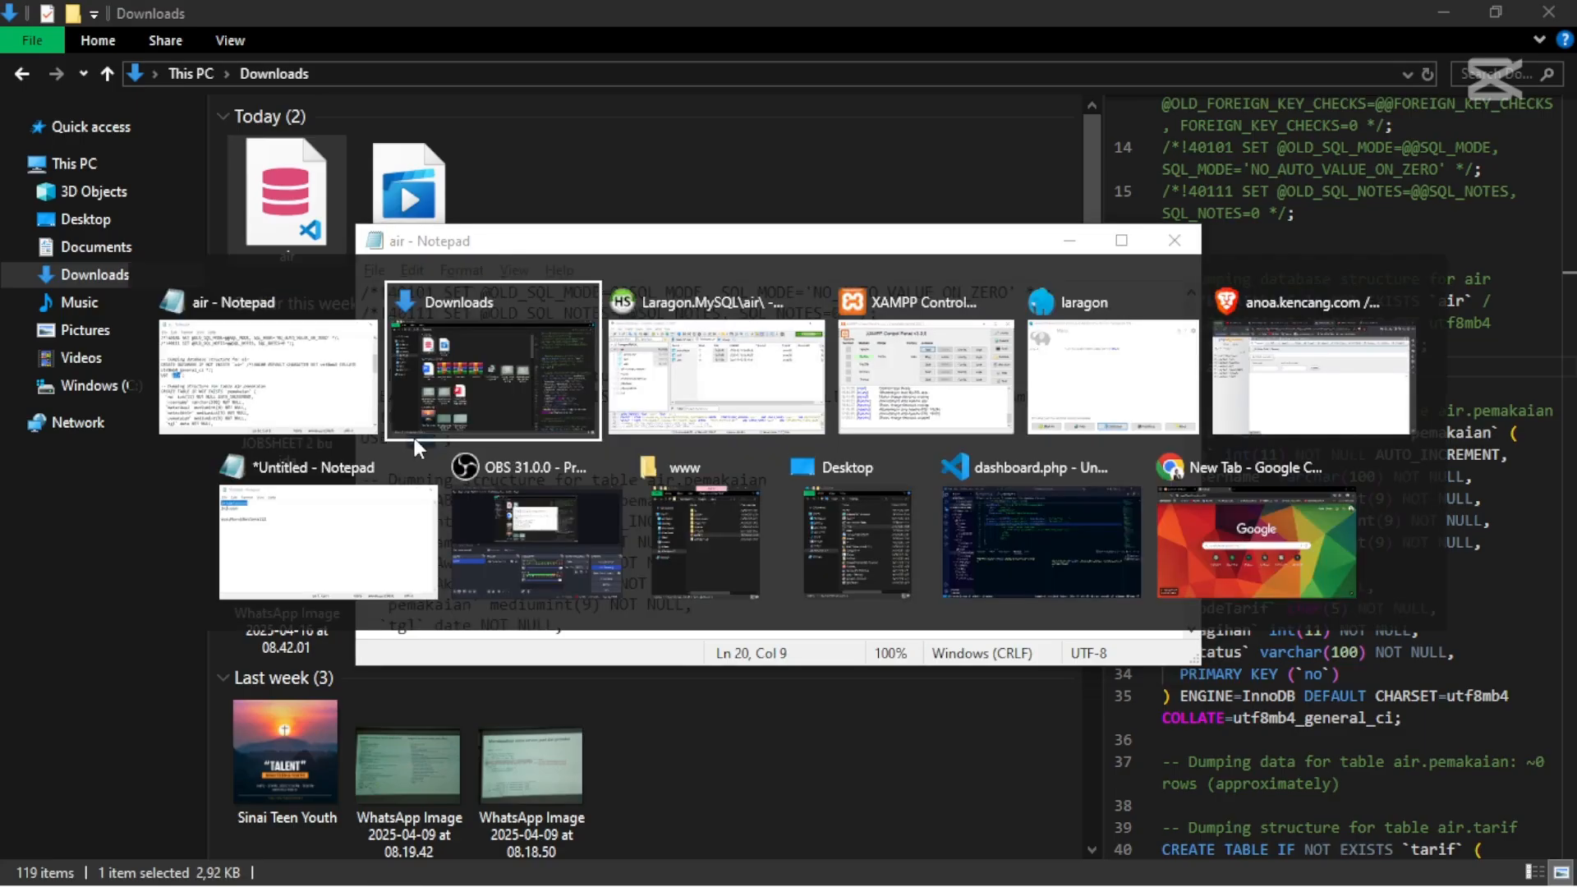
key(alt+Tab)
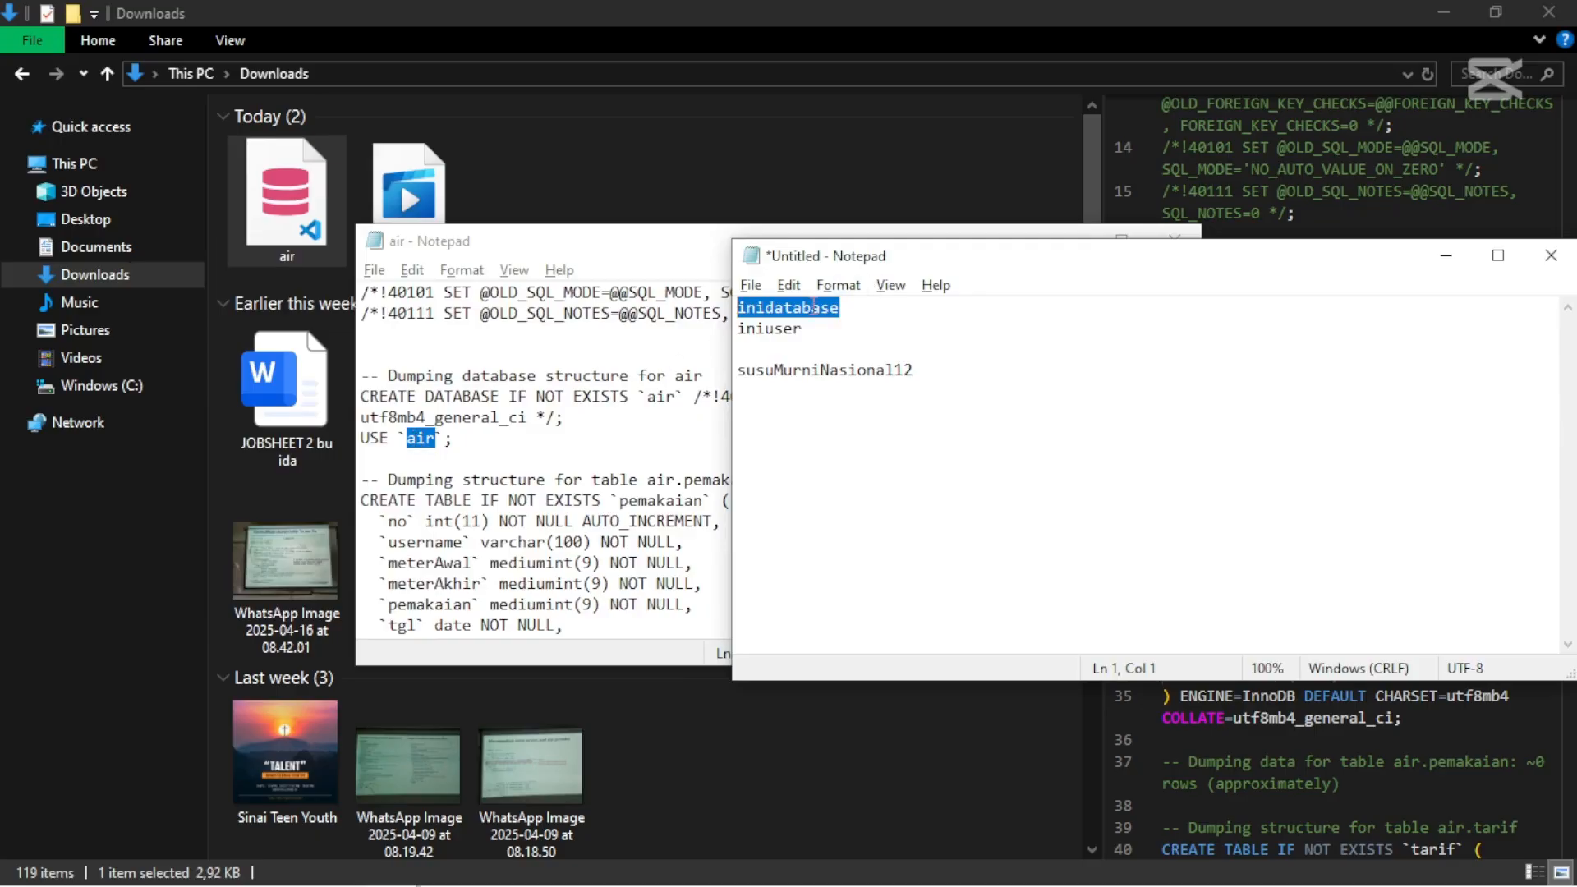
key(alt+Tab)
key(alt+Tab)
key(alt+Tab)
key(alt+Tab)
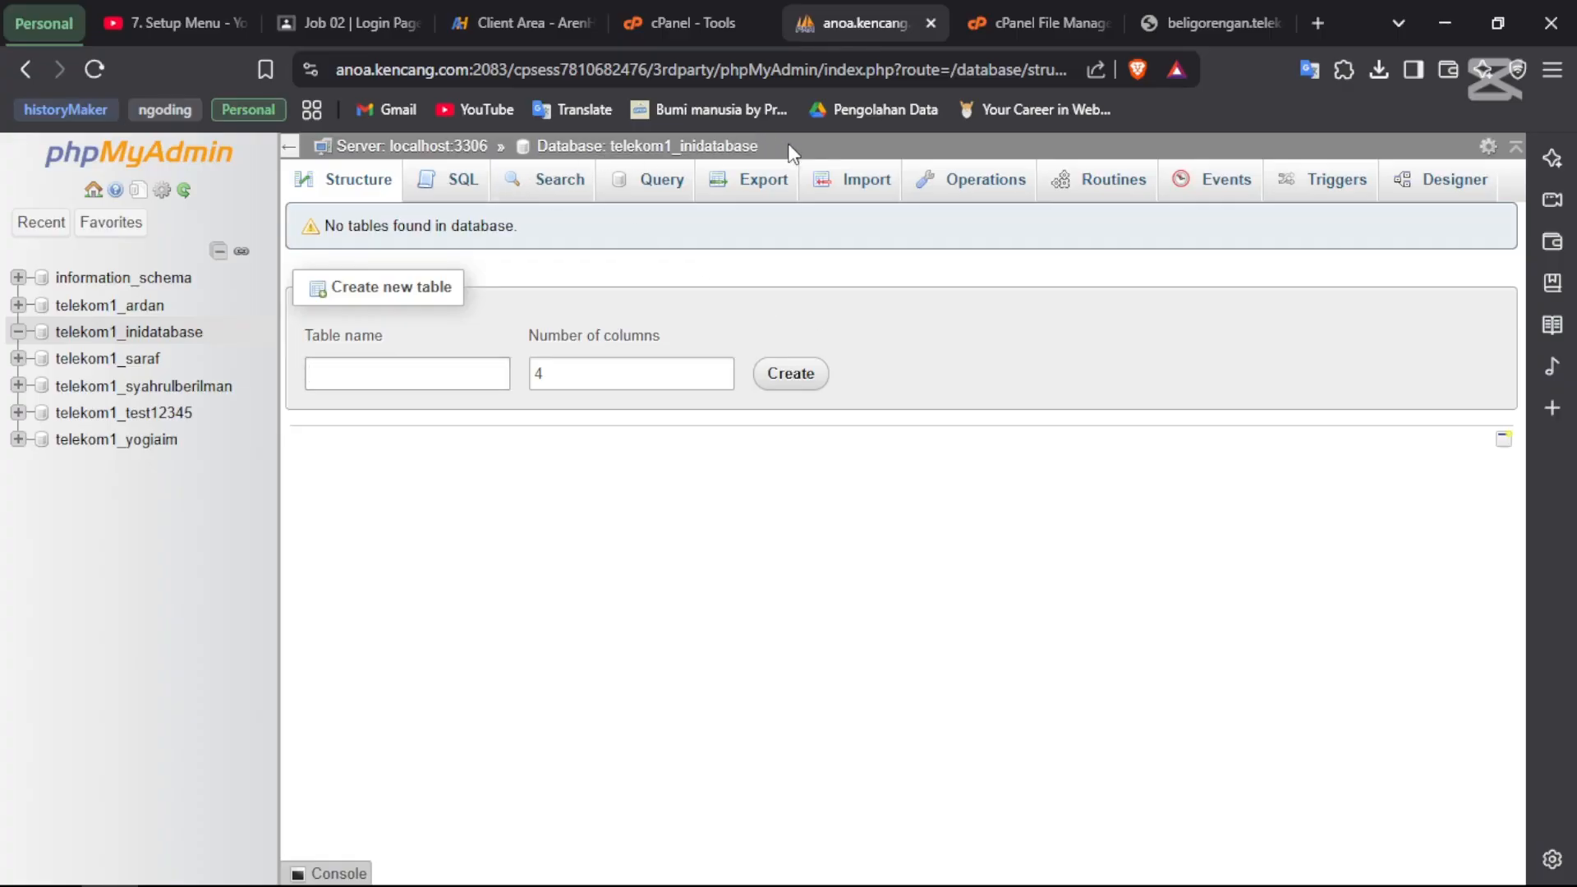
drag(775, 146, 609, 152)
key(ctrl+c)
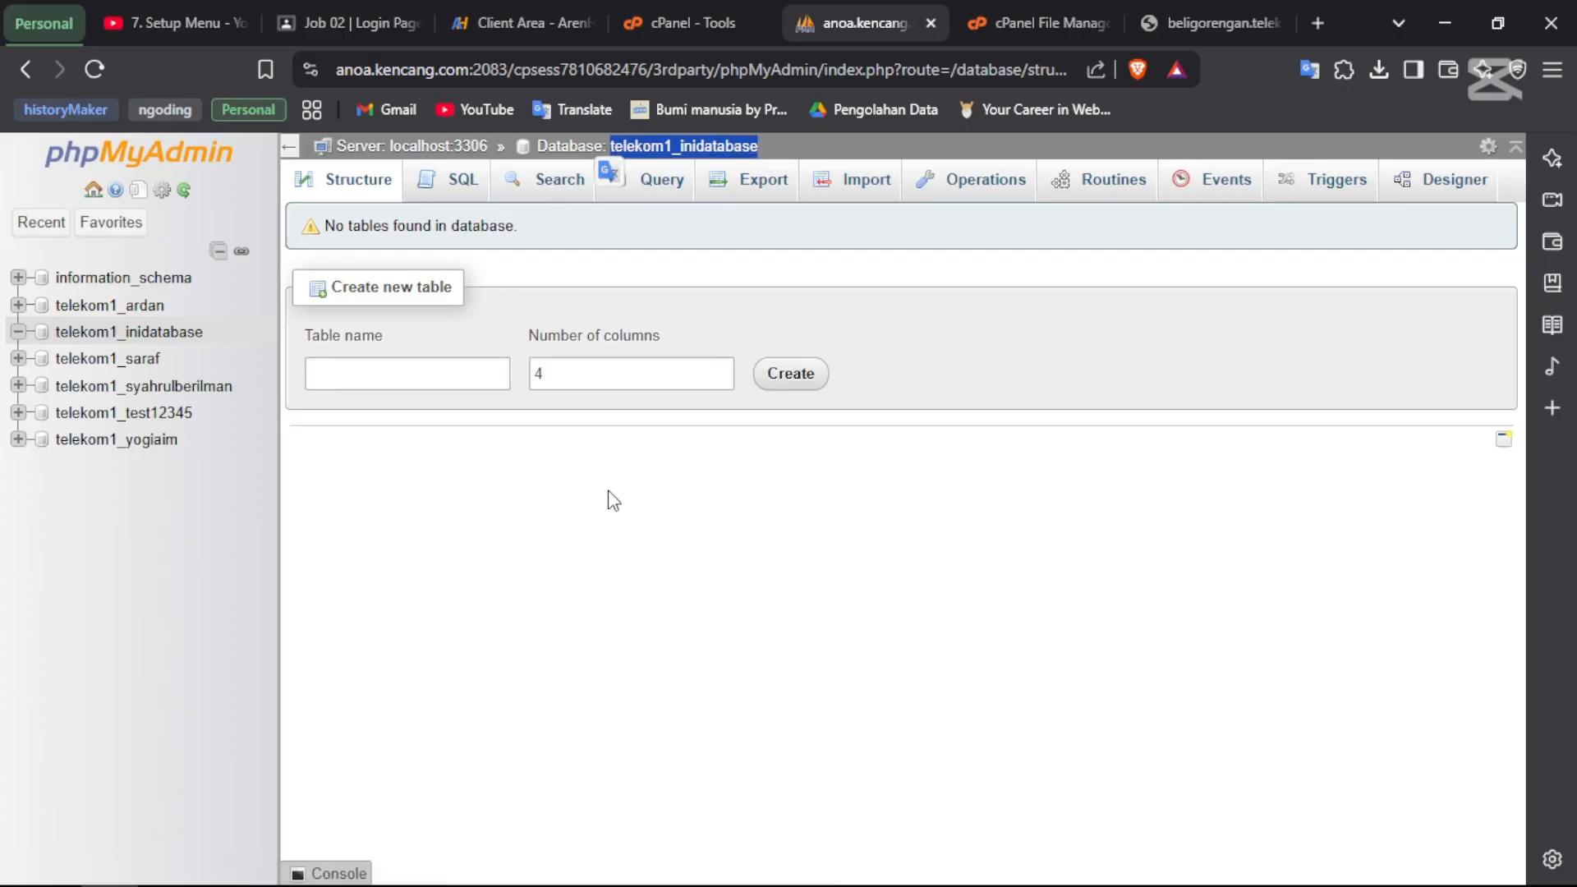
key(alt+Tab)
key(alt+Tab)
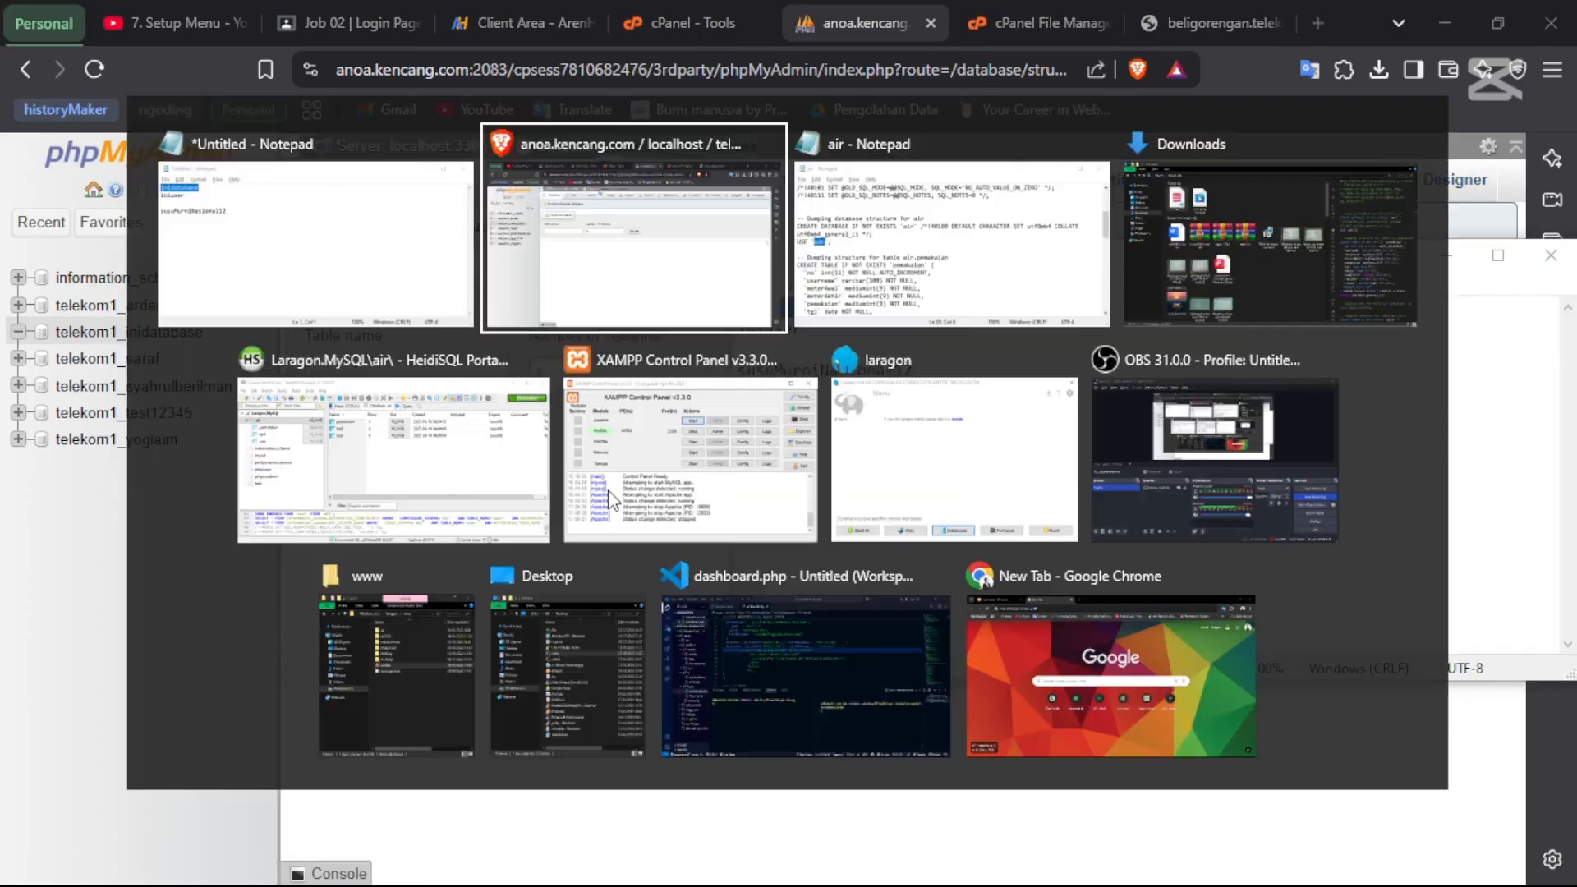
key(alt+Tab)
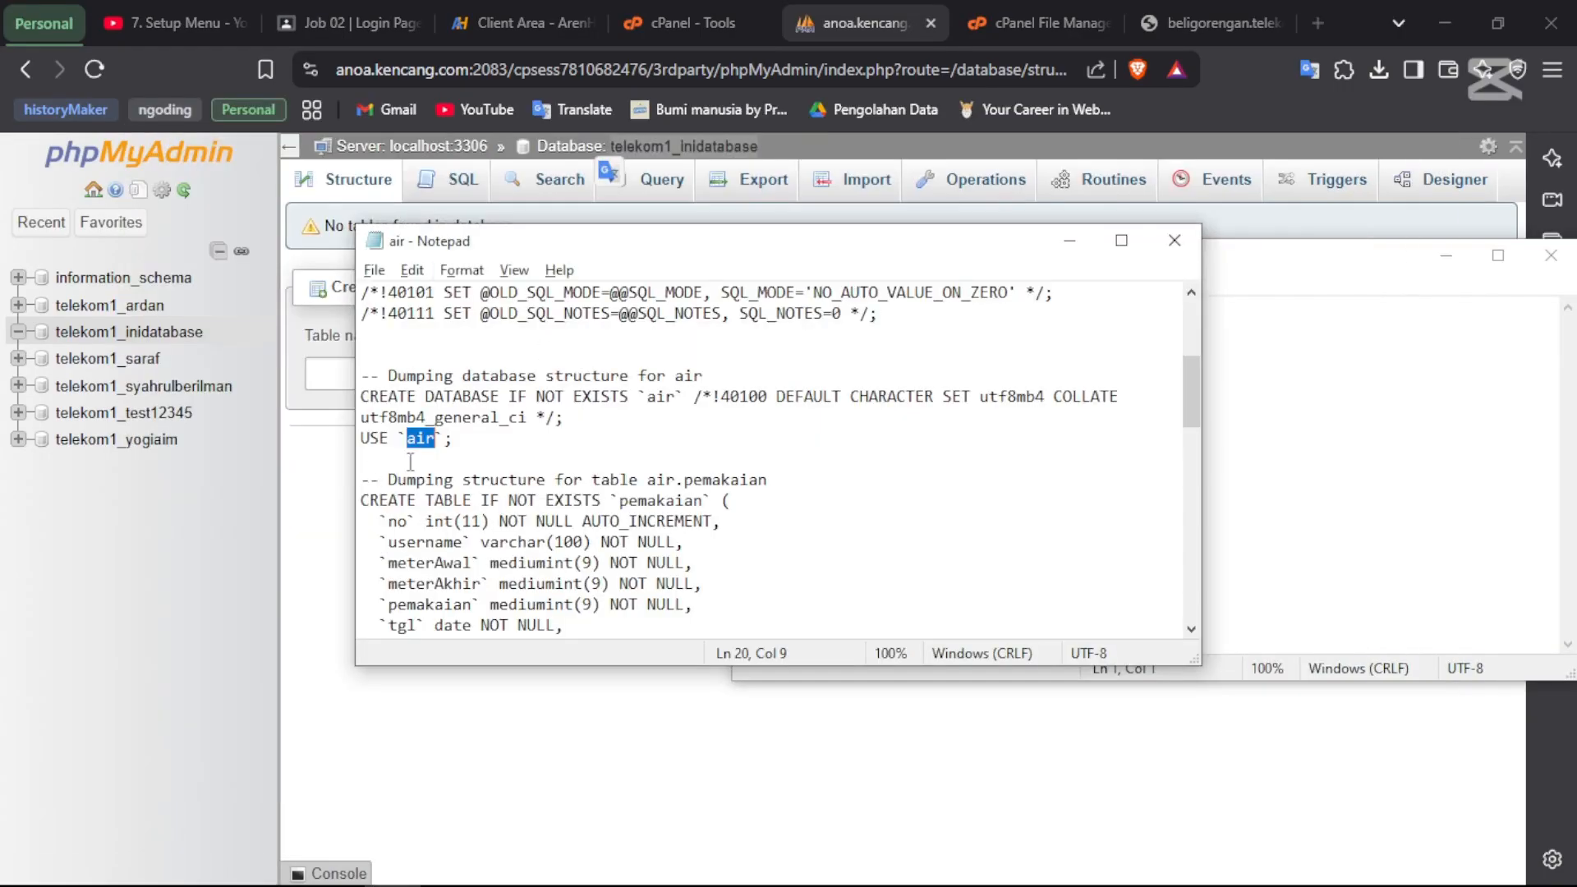
key(ctrl+v)
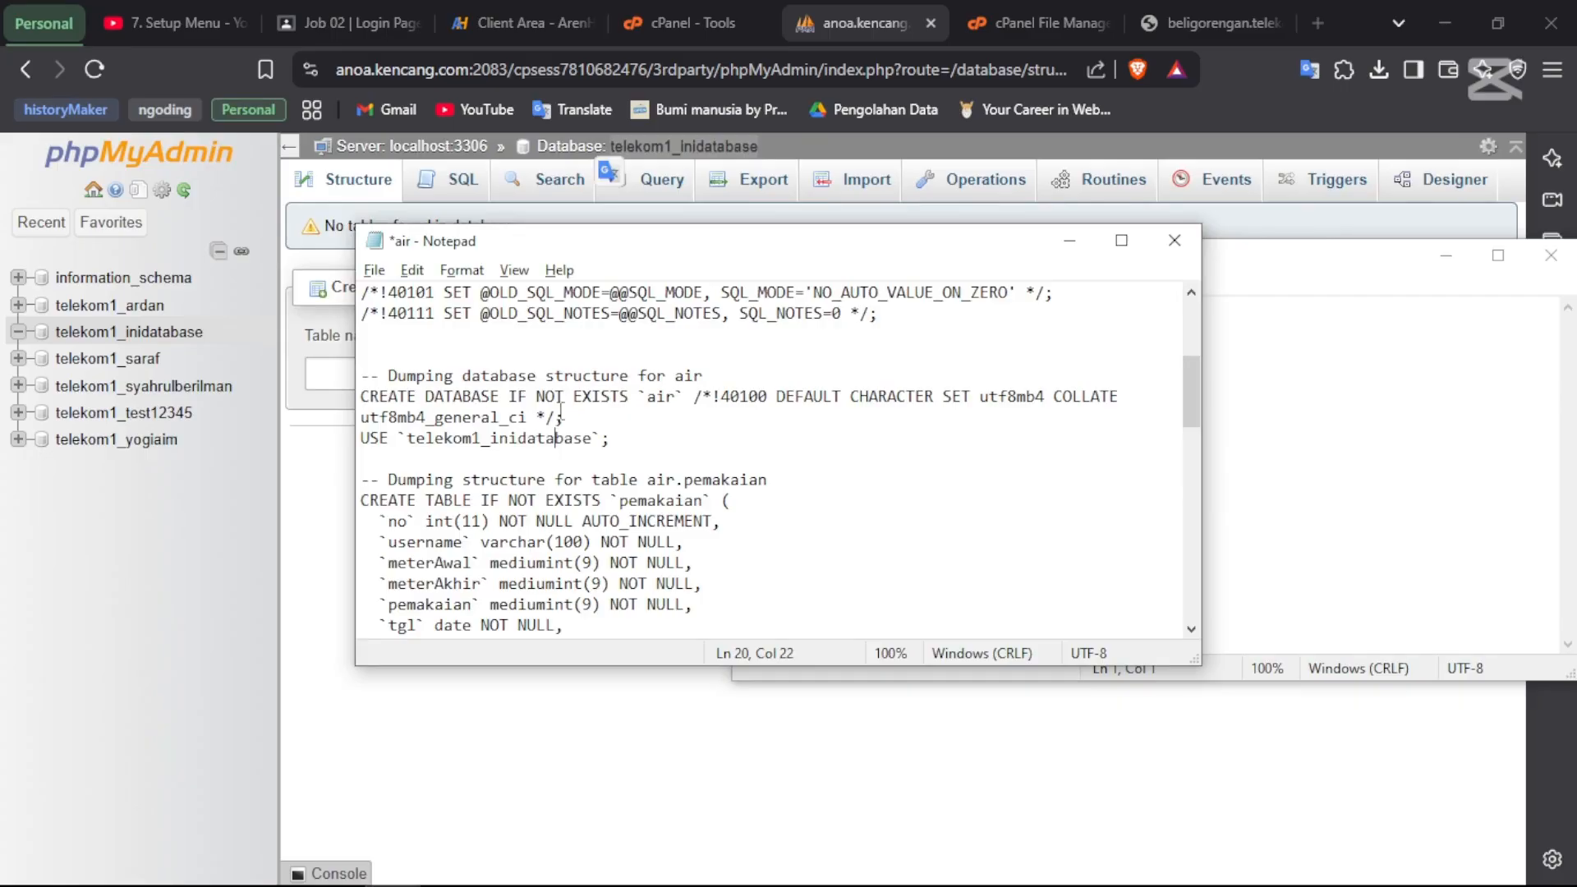
- Delete the CREATE DATABASE line, then save and close air.sql
click(582, 420)
drag(582, 419, 301, 391)
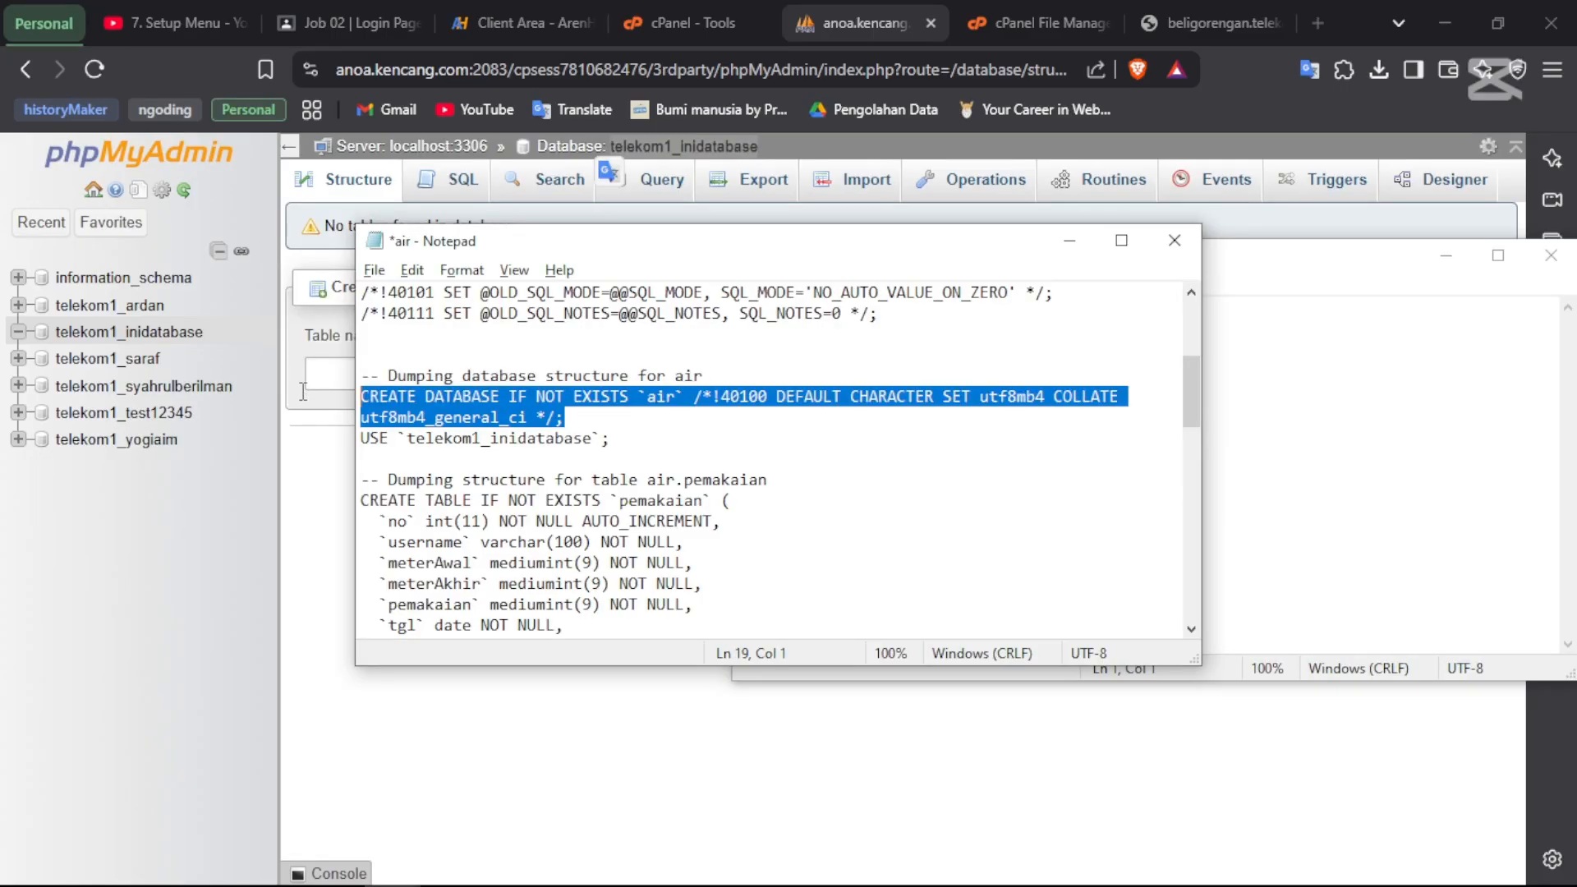
key(BackSpace)
key(BackSpace)
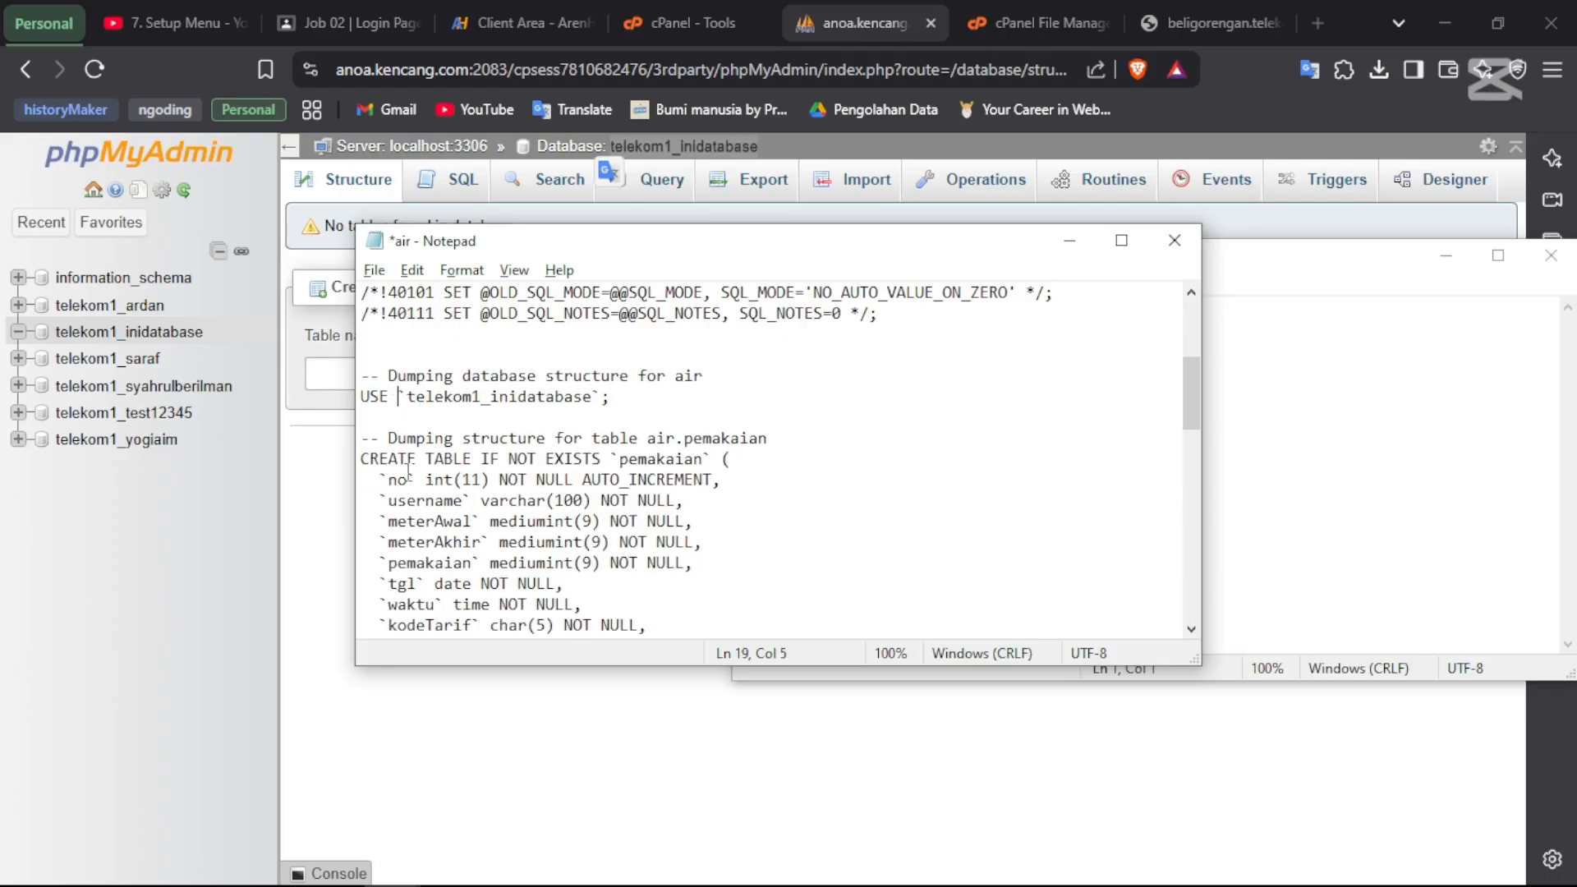
scroll(593, 482, down, 14)
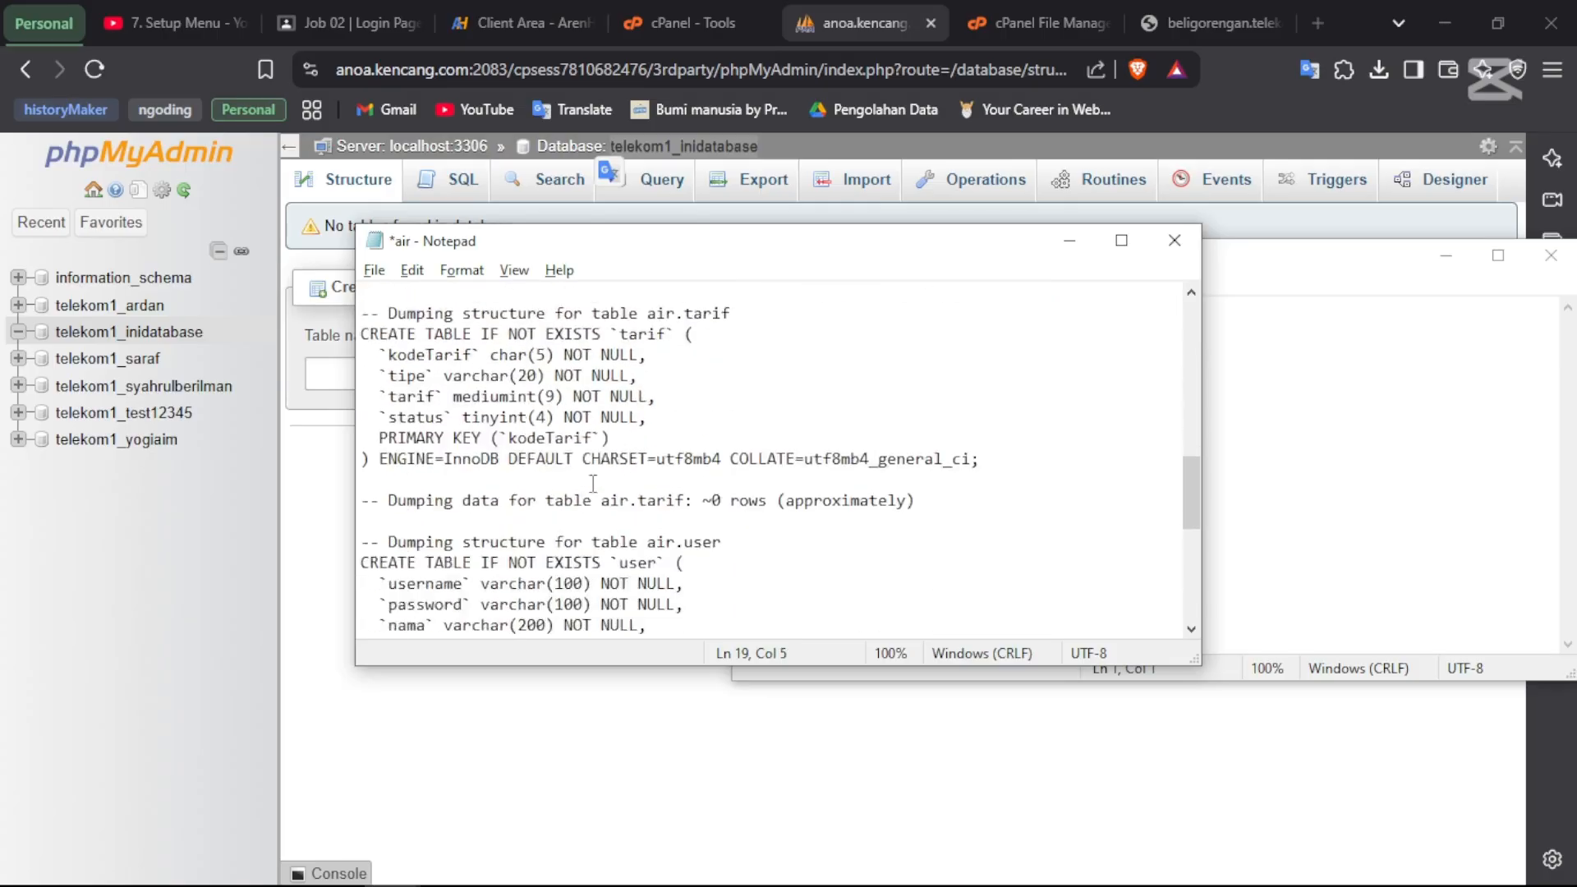
scroll(593, 483, up, 4)
scroll(593, 483, up, 9)
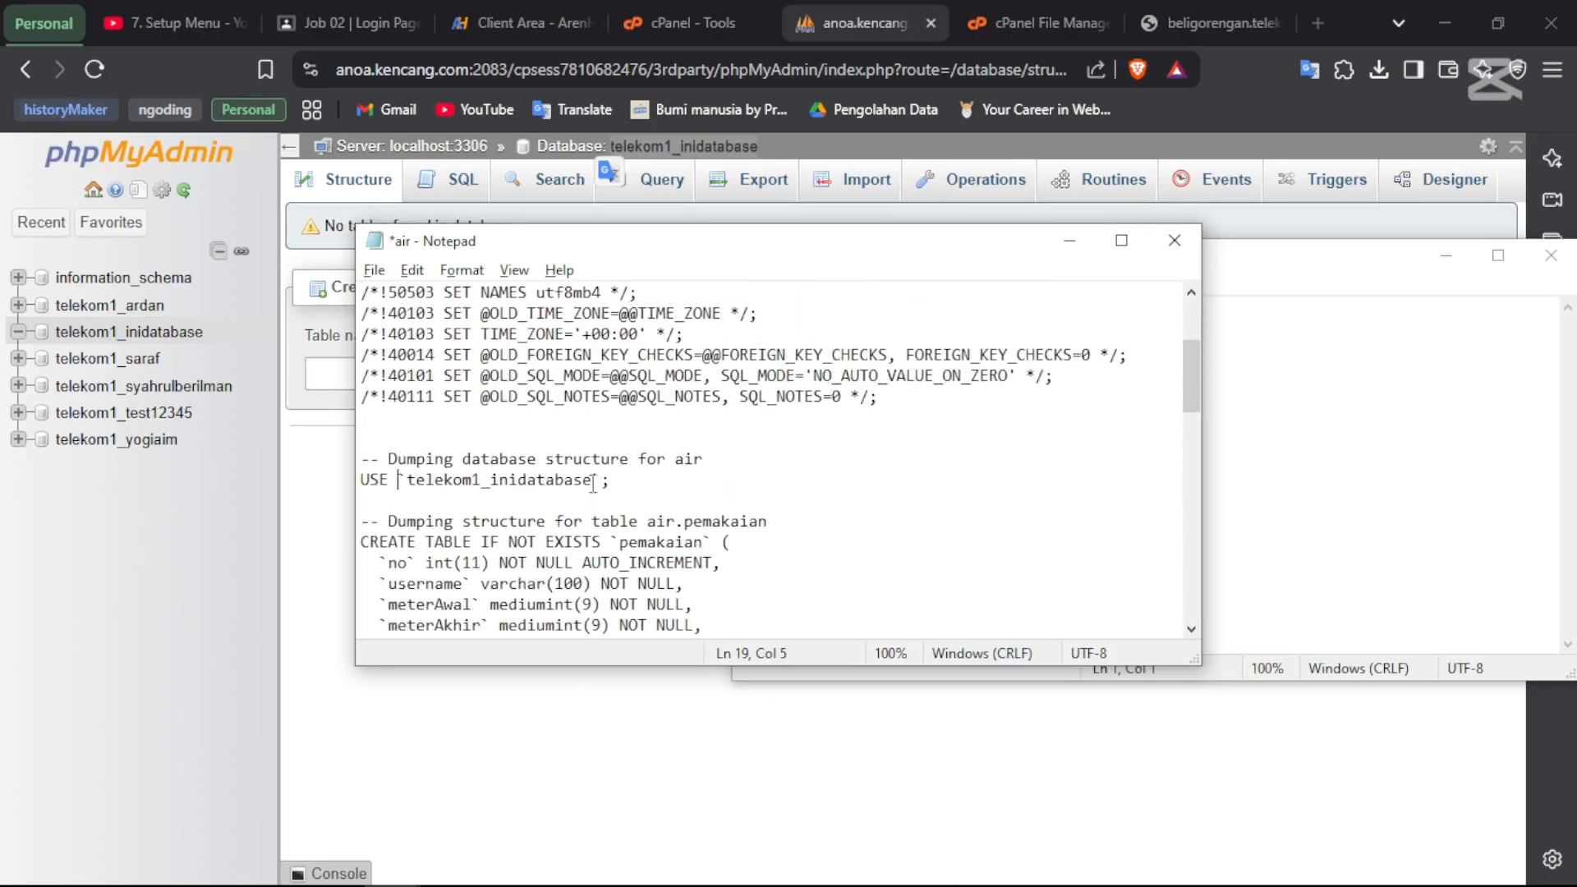
key(ctrl+s)
click(1181, 248)
key(alt+Tab)
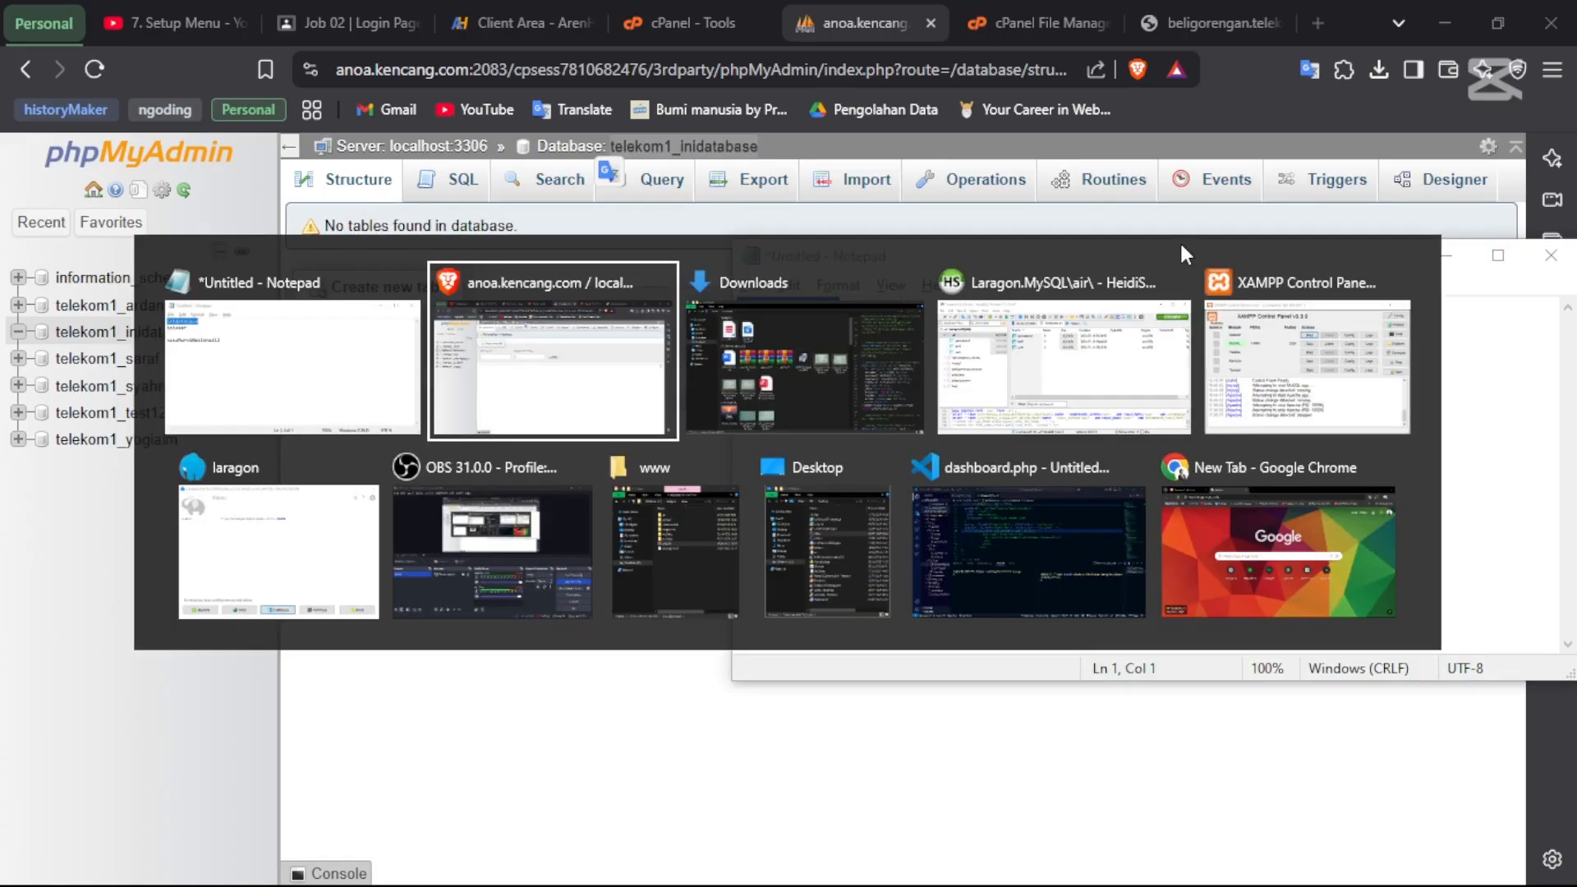
key(alt+Tab)
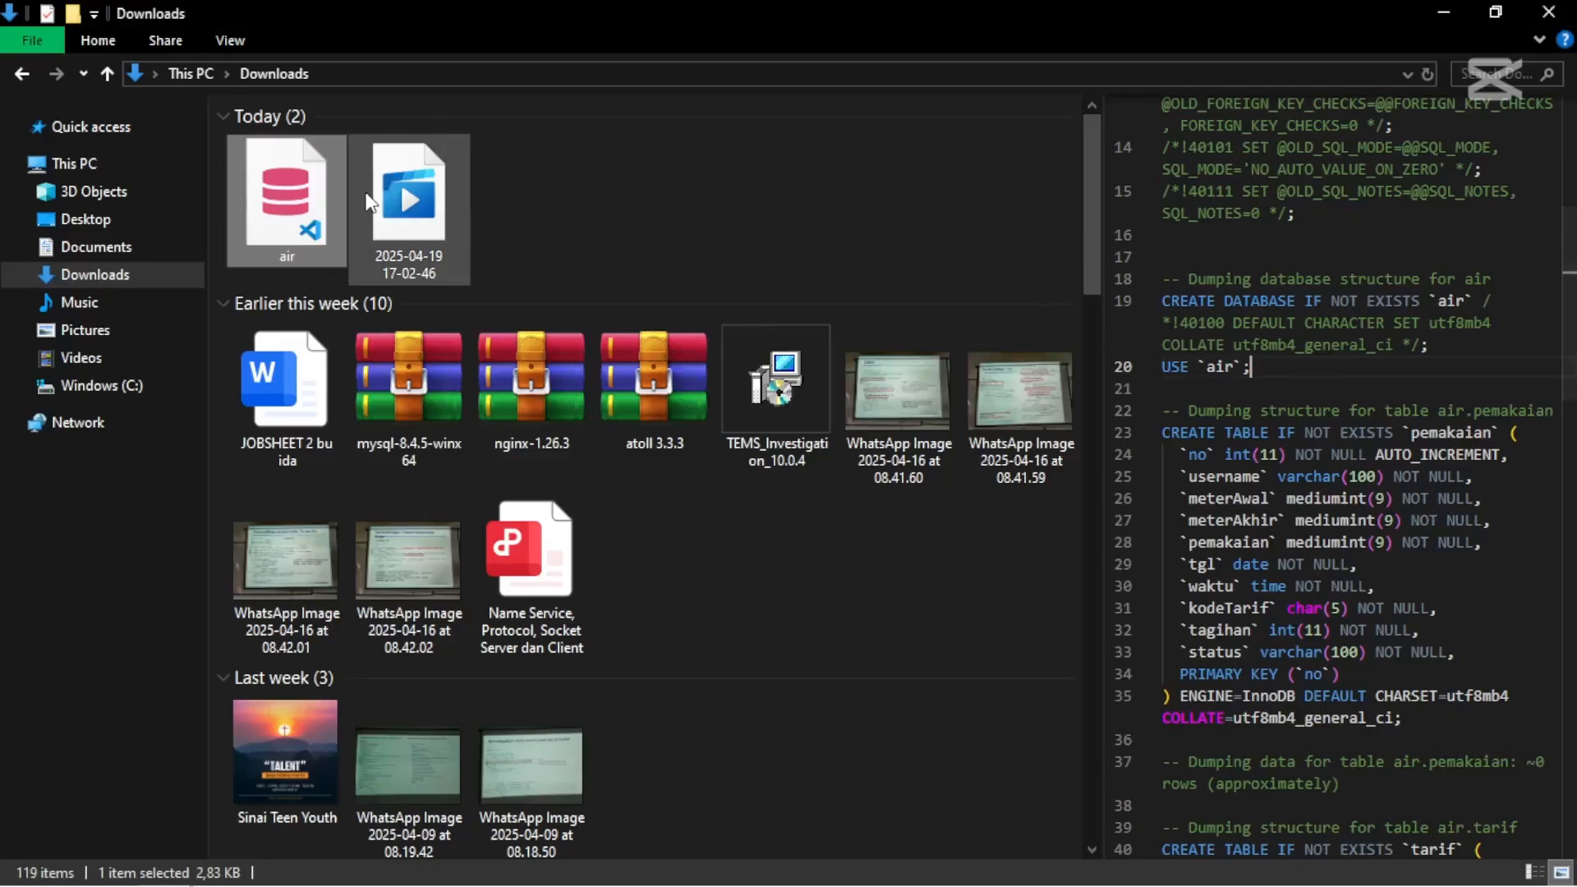
- Open the still-empty telekom1_inidatabase database's Structure page in phpMyAdmin
click(585, 225)
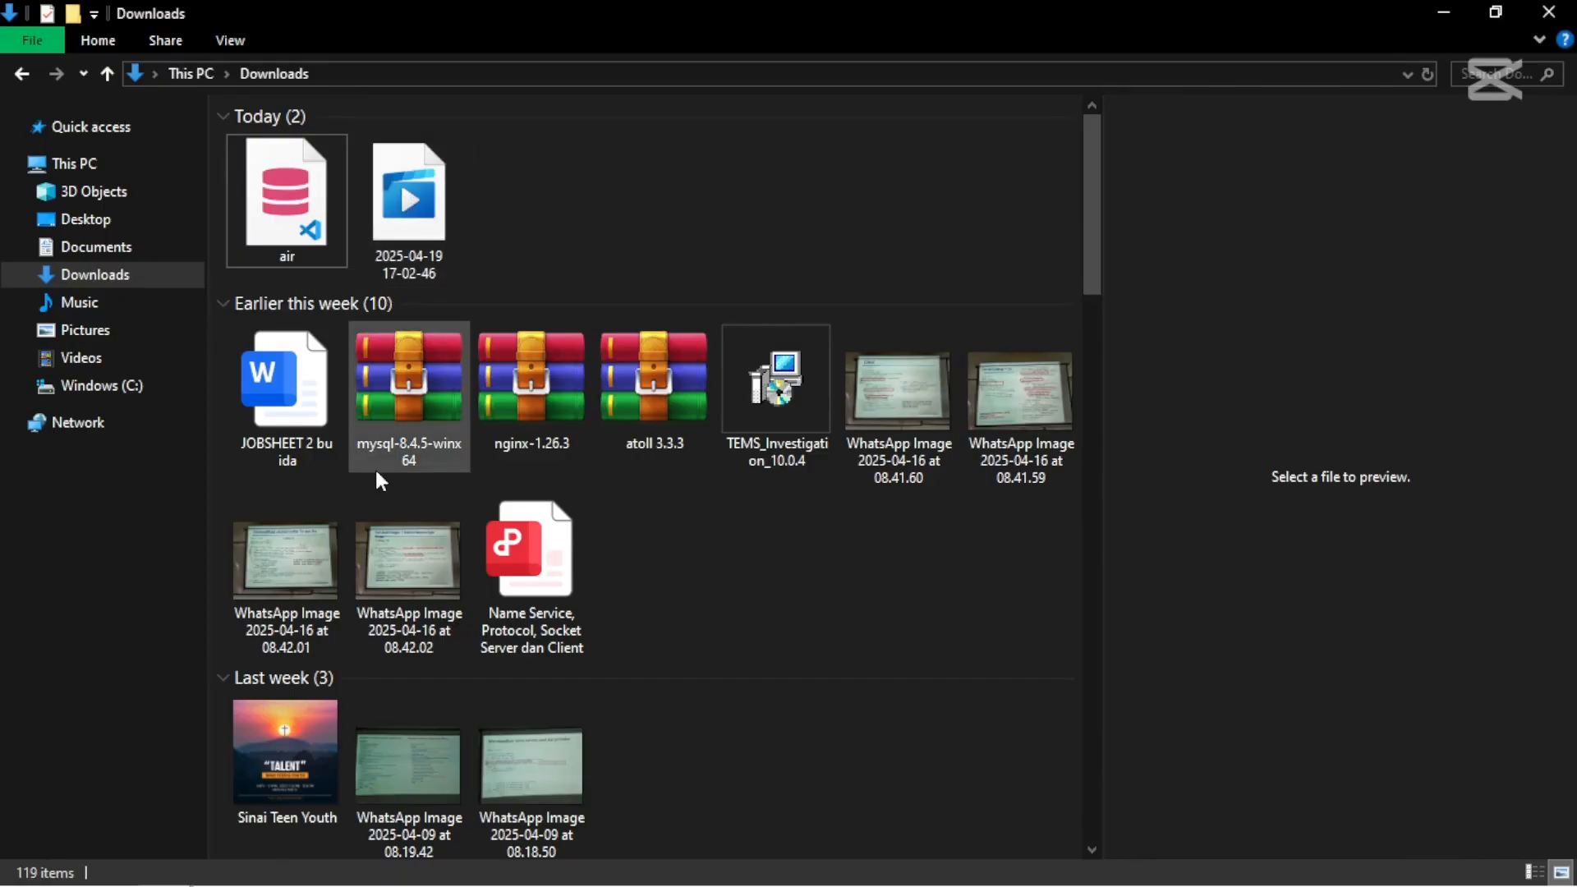
key(alt+Tab)
key(alt+Tab)
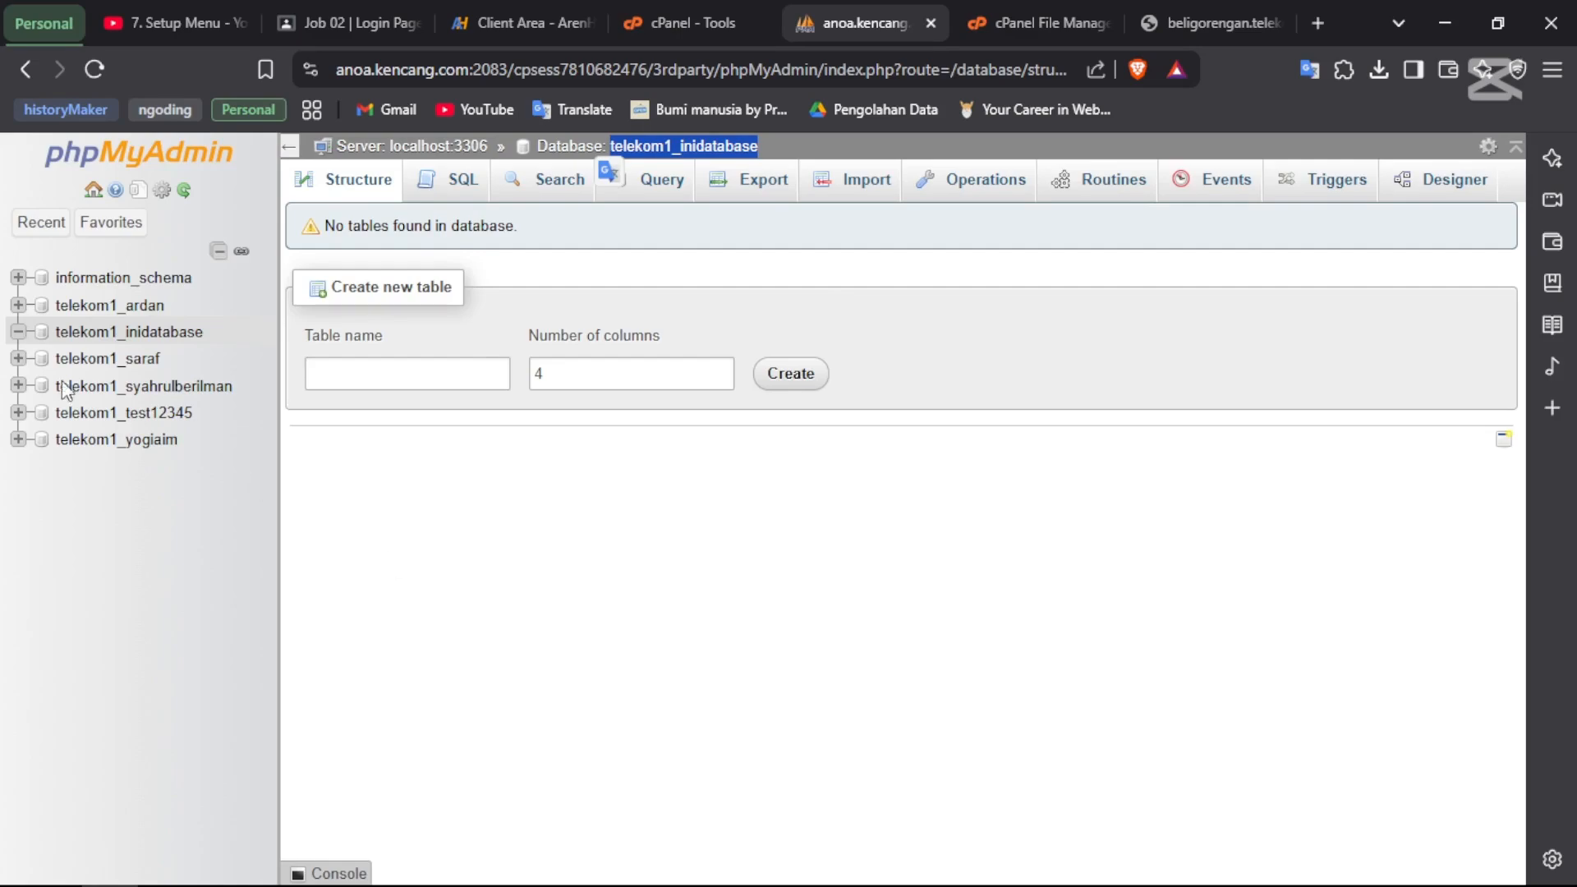
click(17, 333)
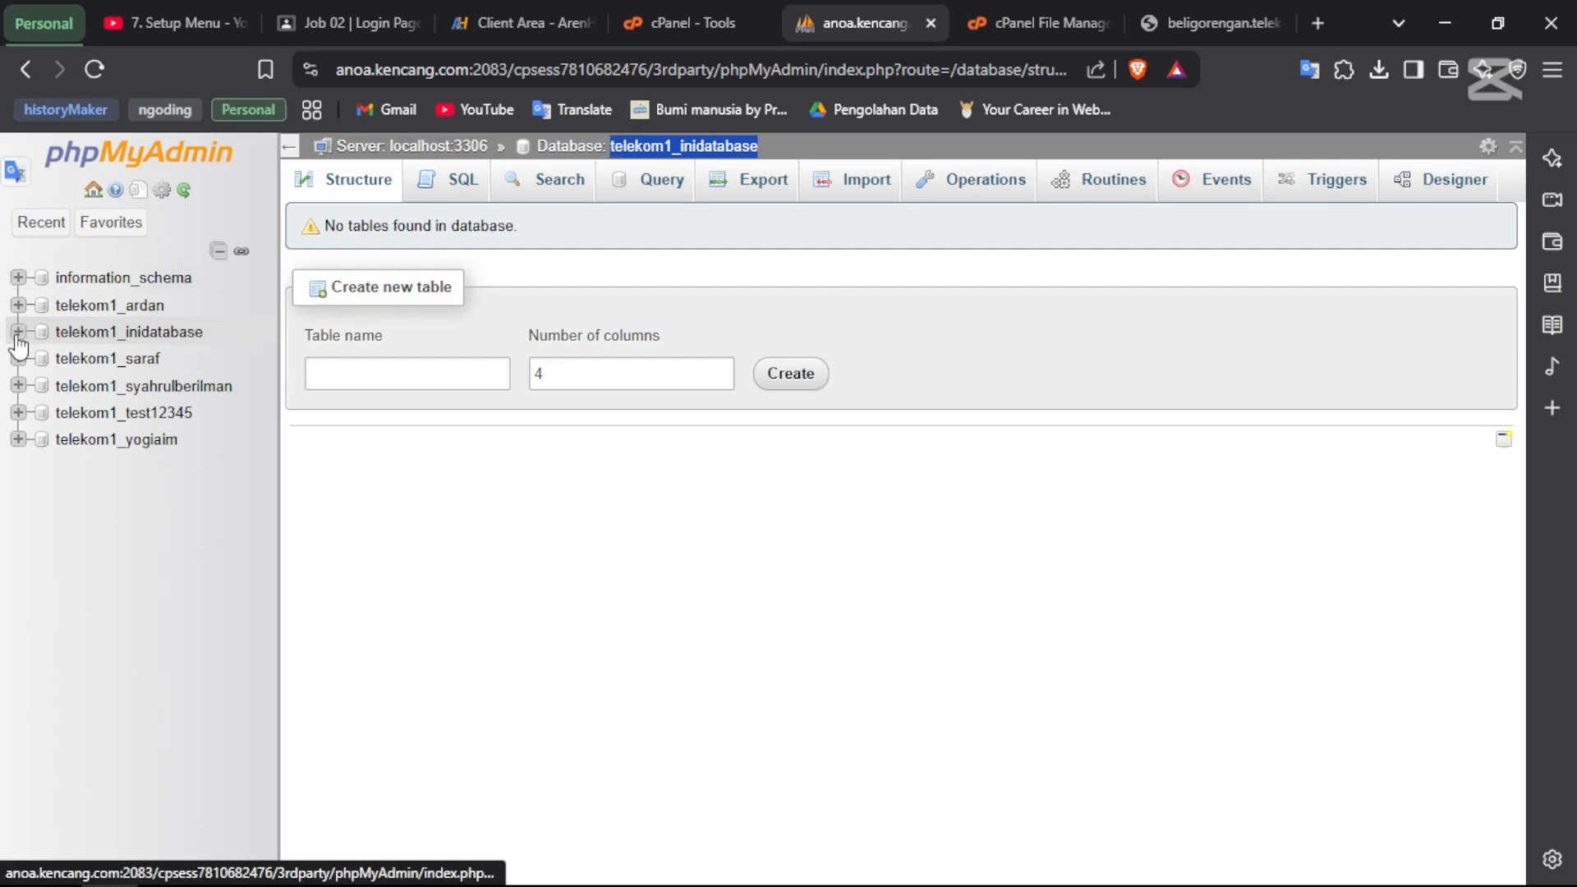
click(17, 333)
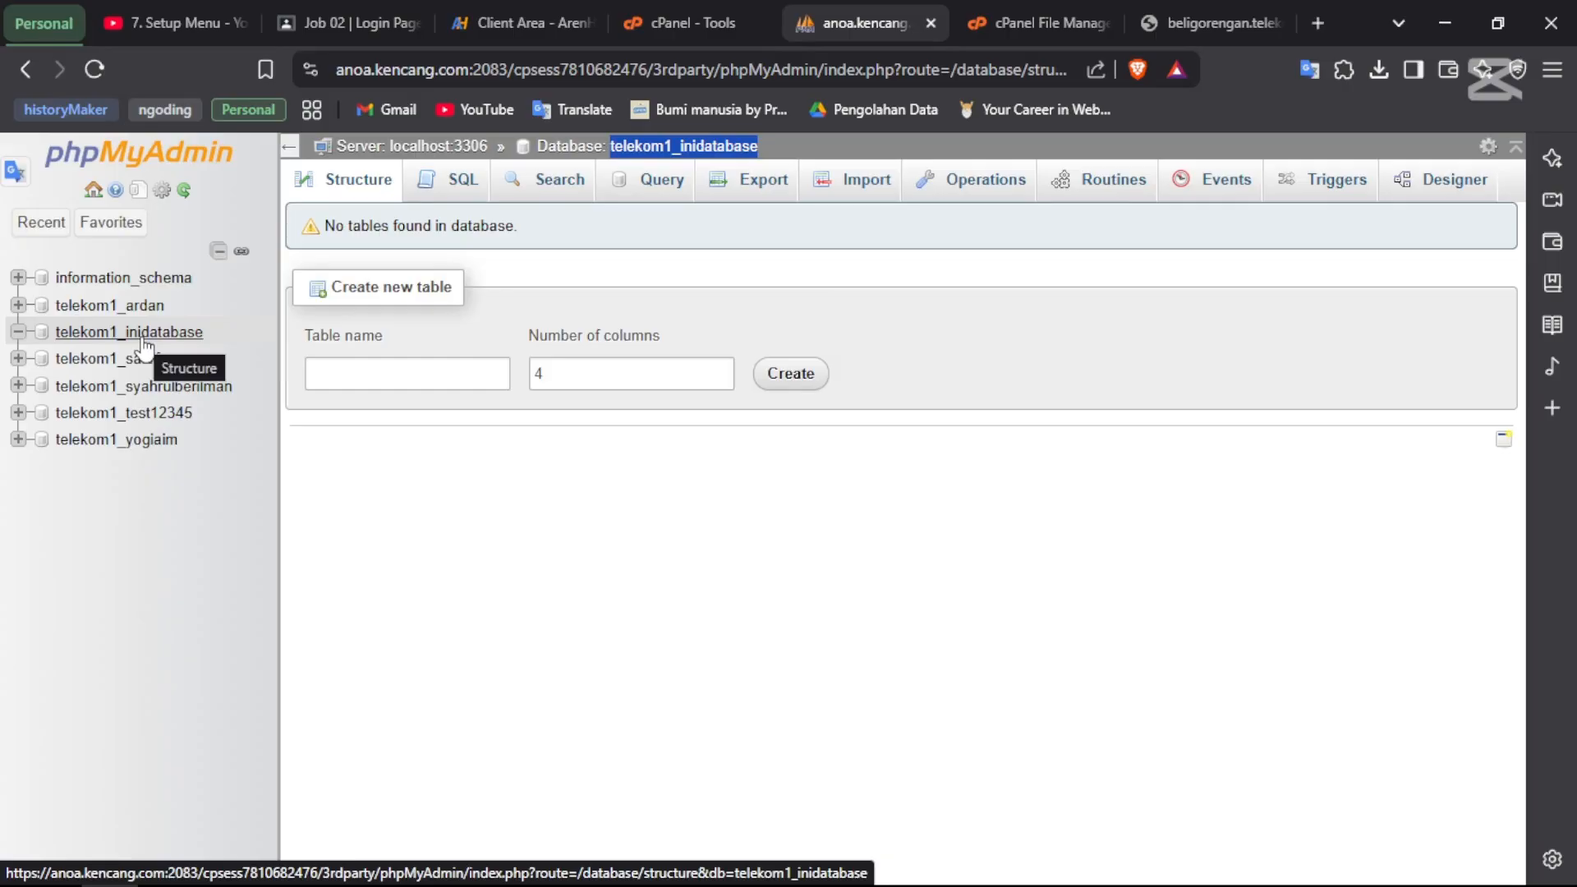
click(900, 307)
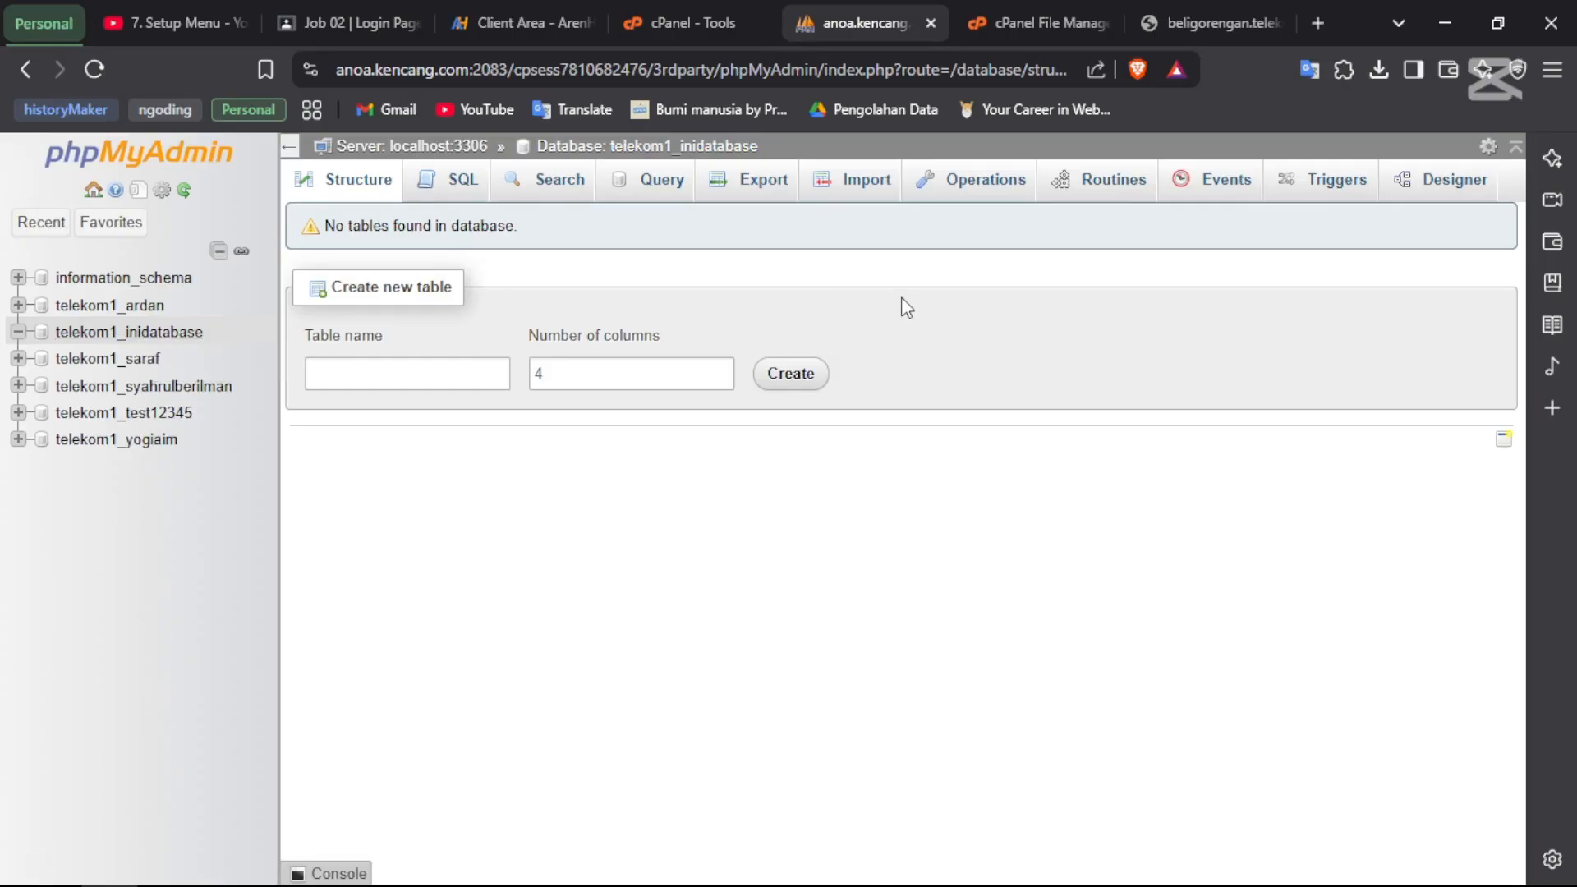
- Import Downloads\air.sql into telekom1_inidatabase, executing 18 queries
click(851, 185)
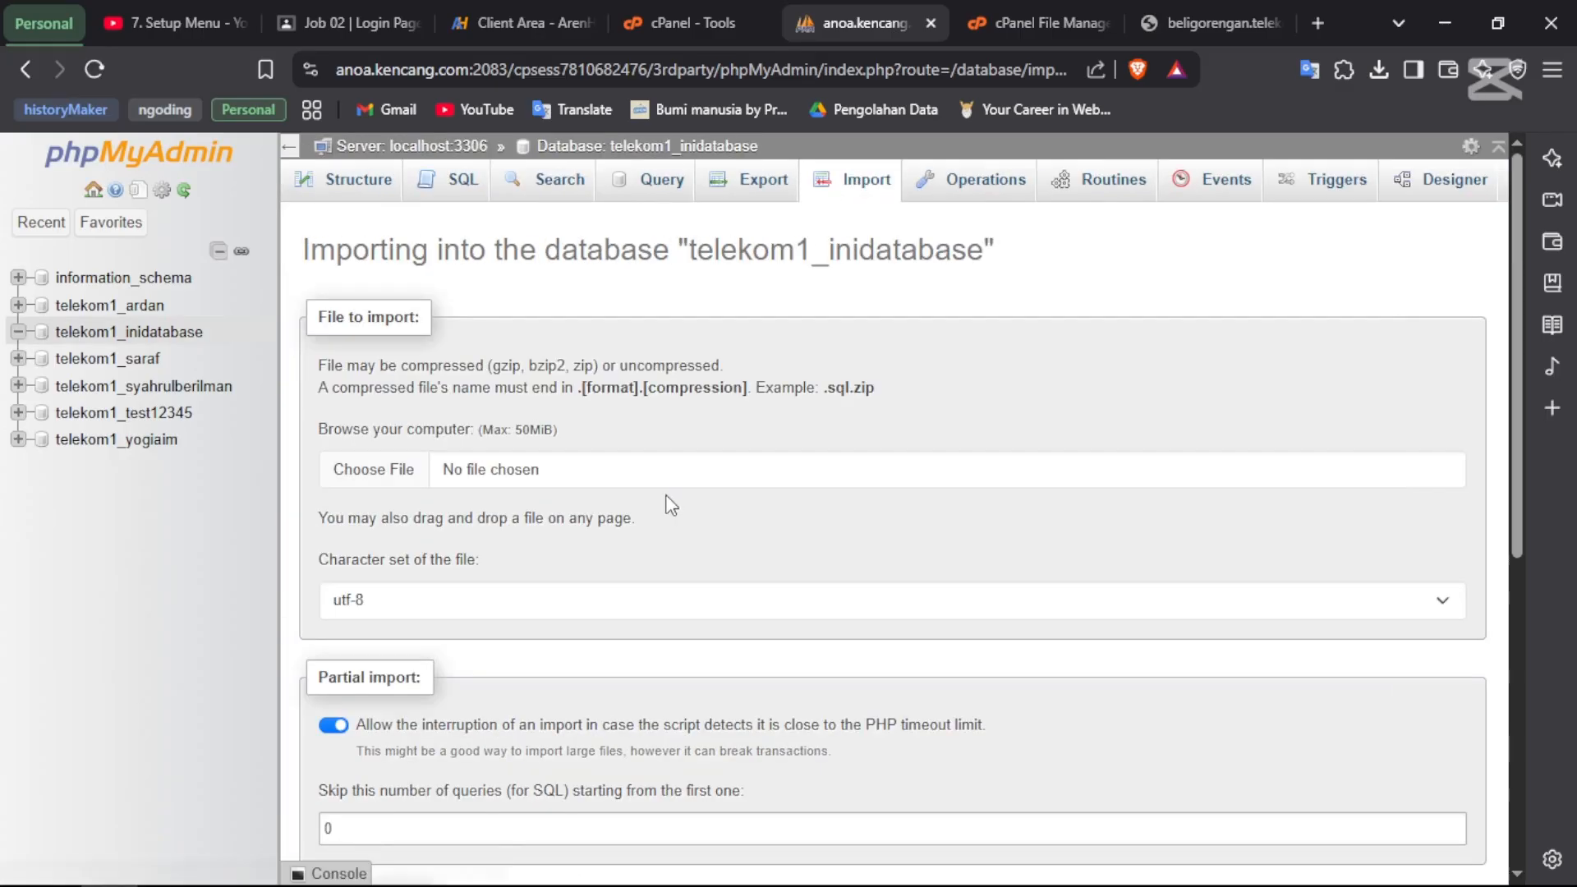
click(365, 475)
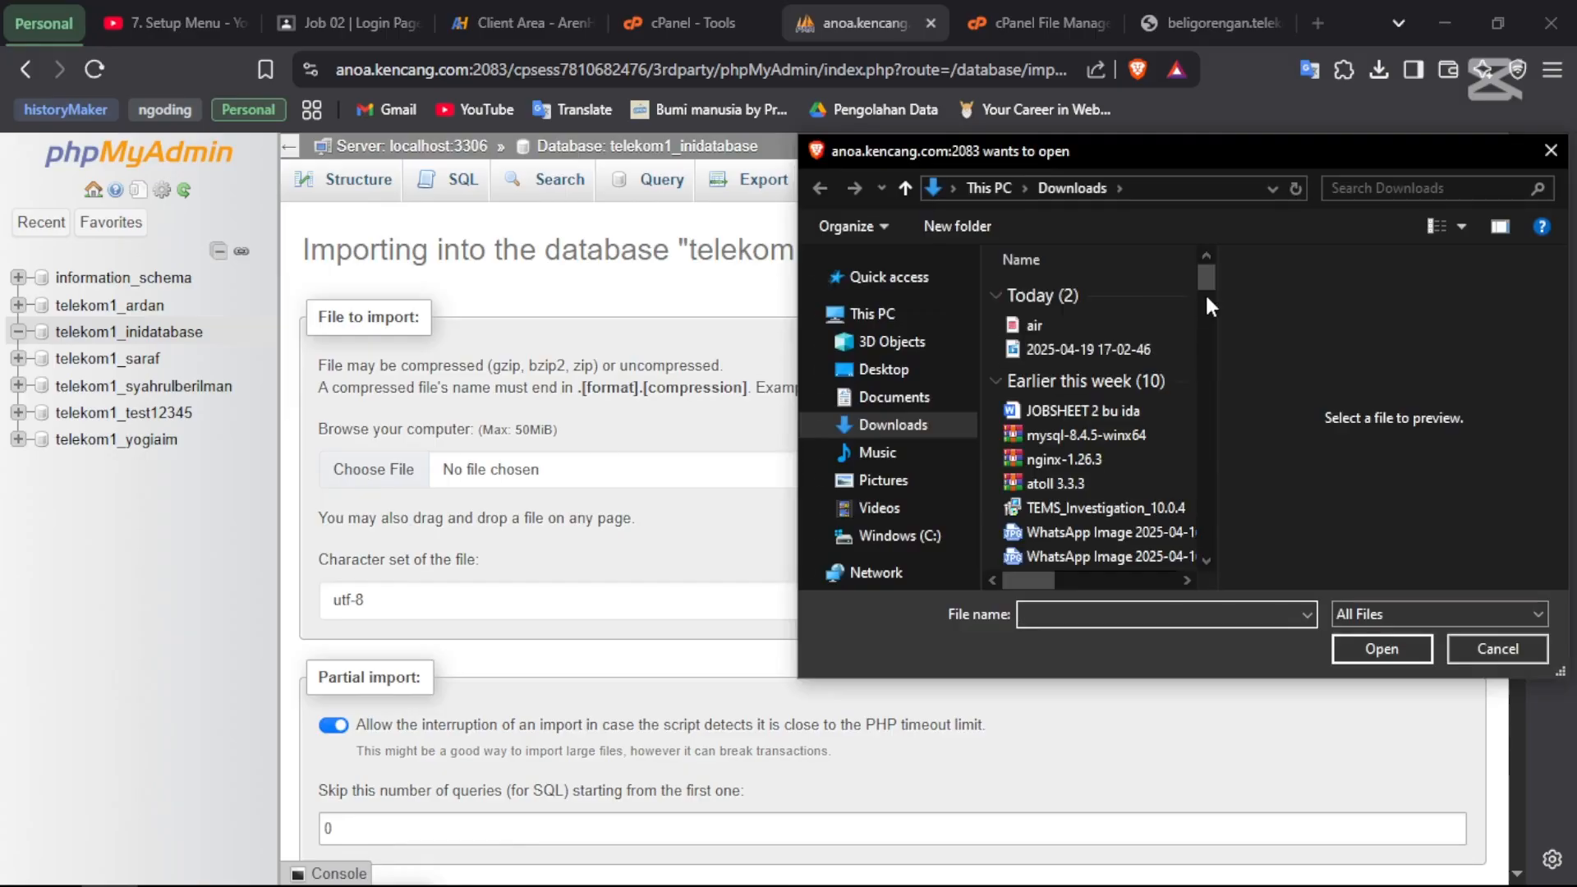
click(1081, 329)
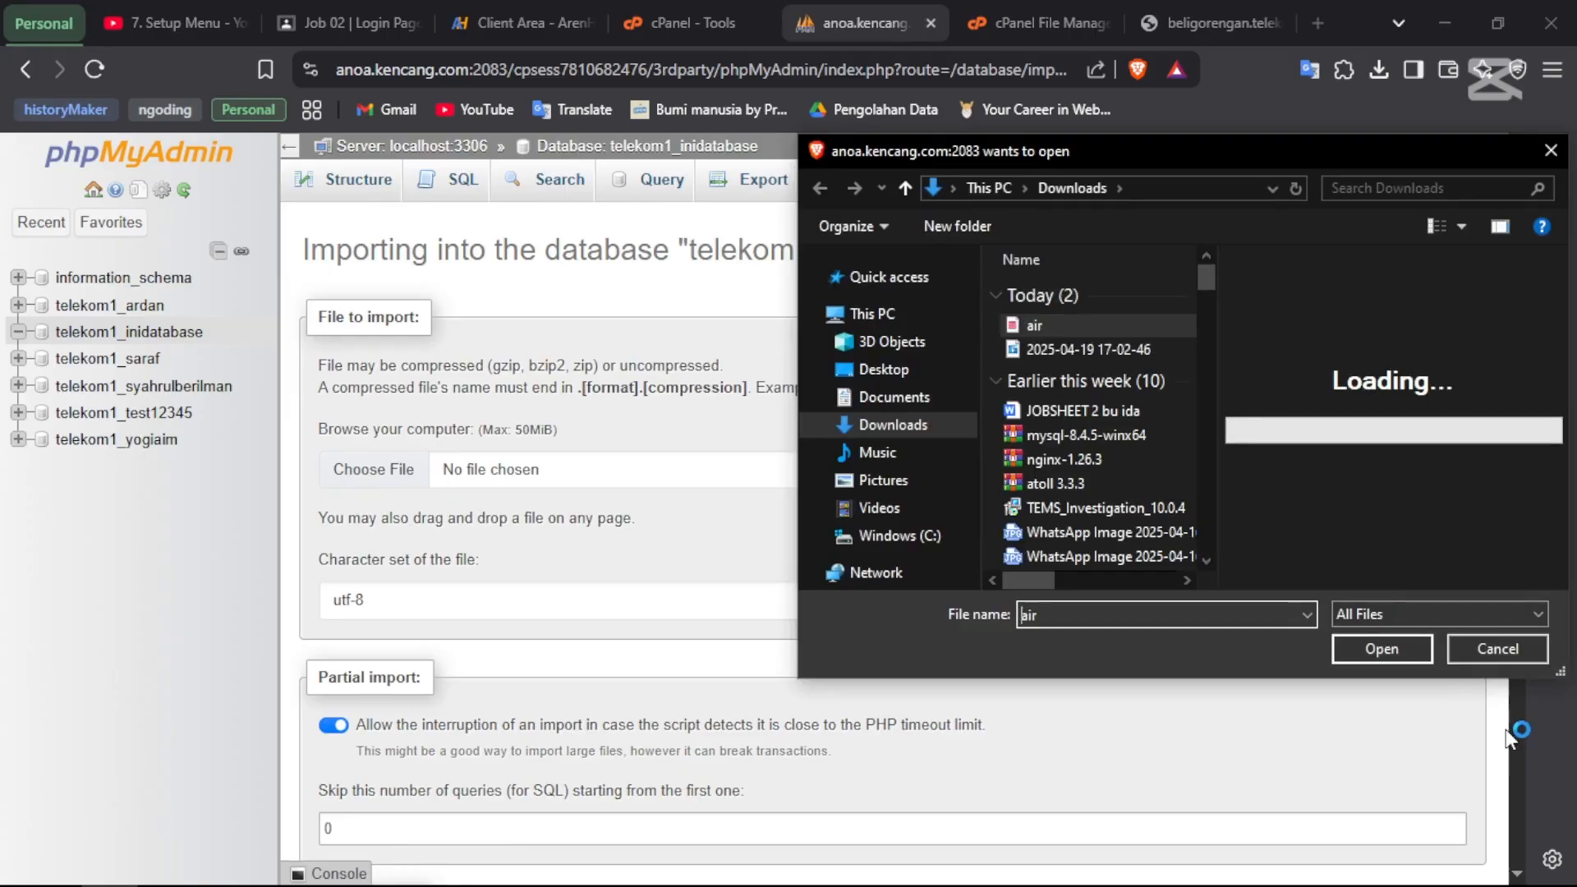
click(1365, 651)
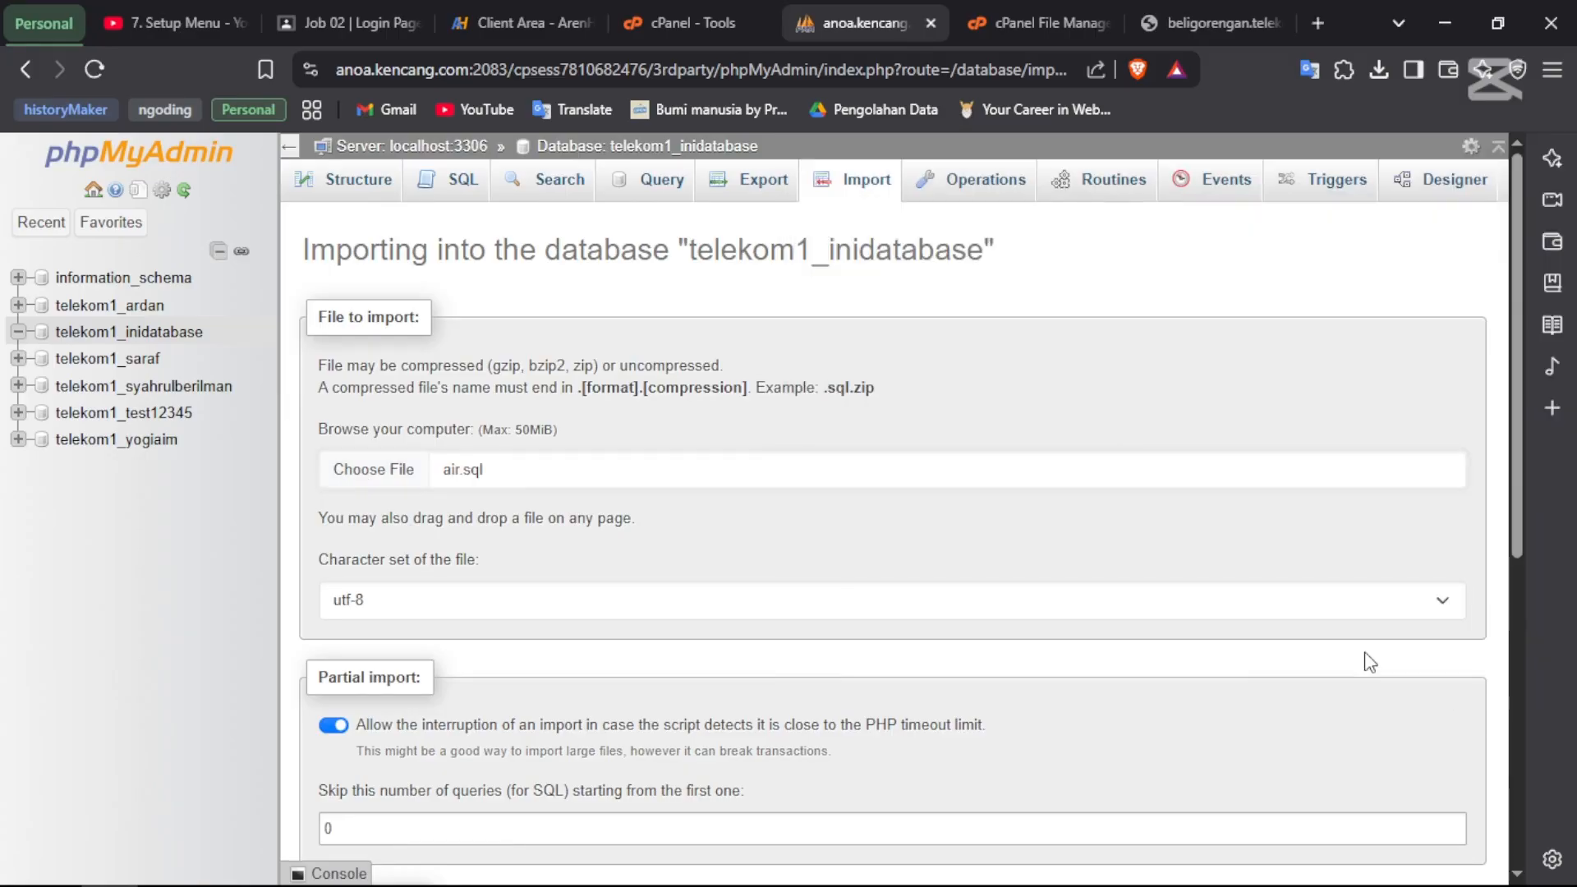
scroll(542, 592, down, 7)
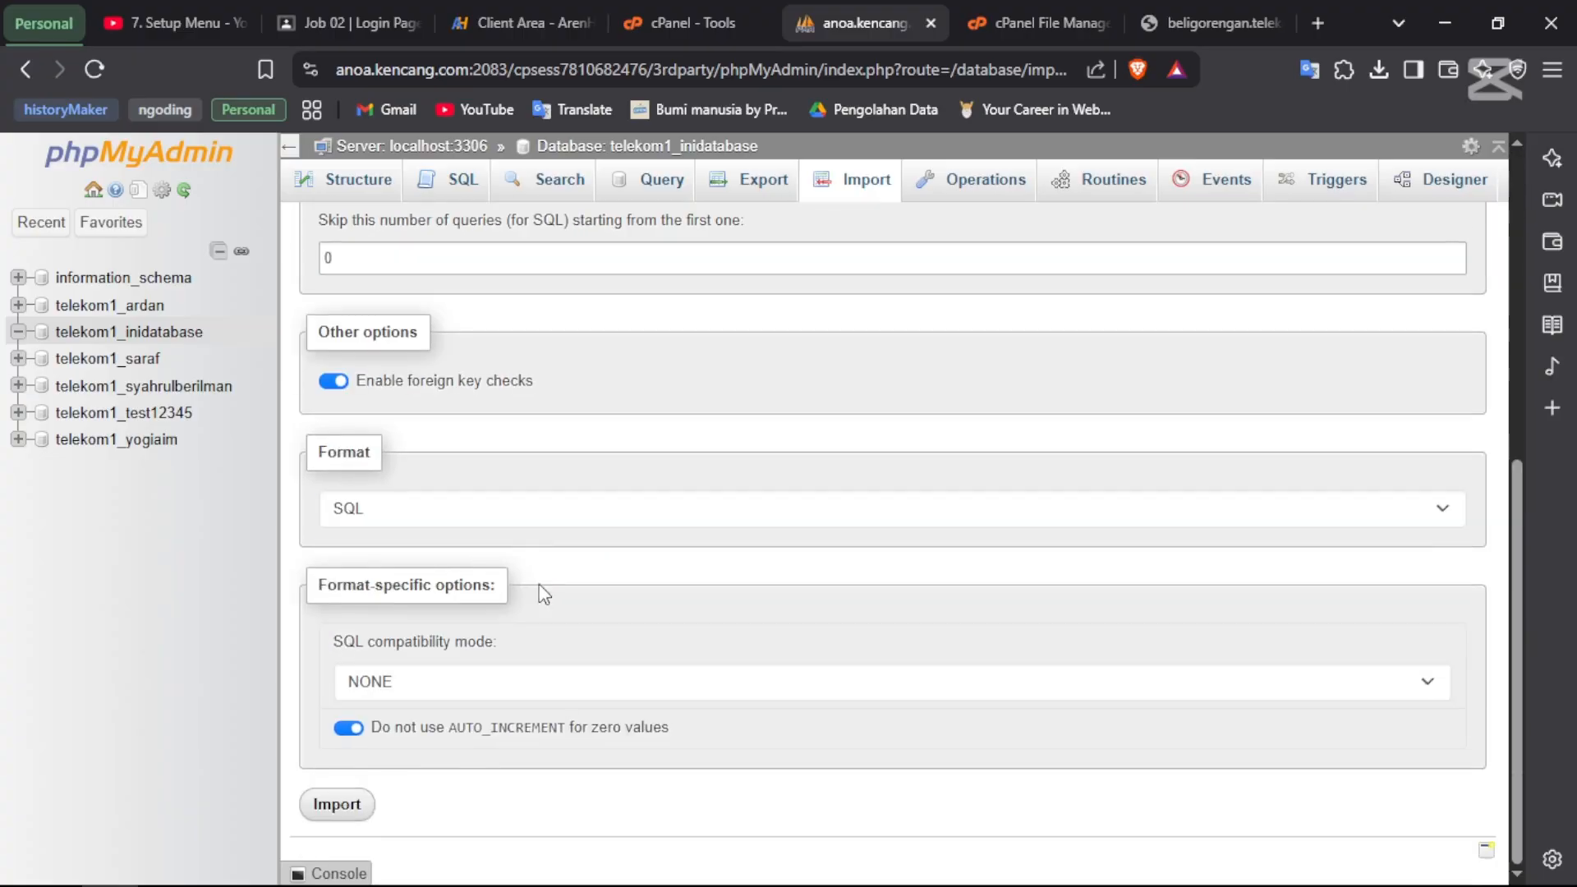
click(331, 804)
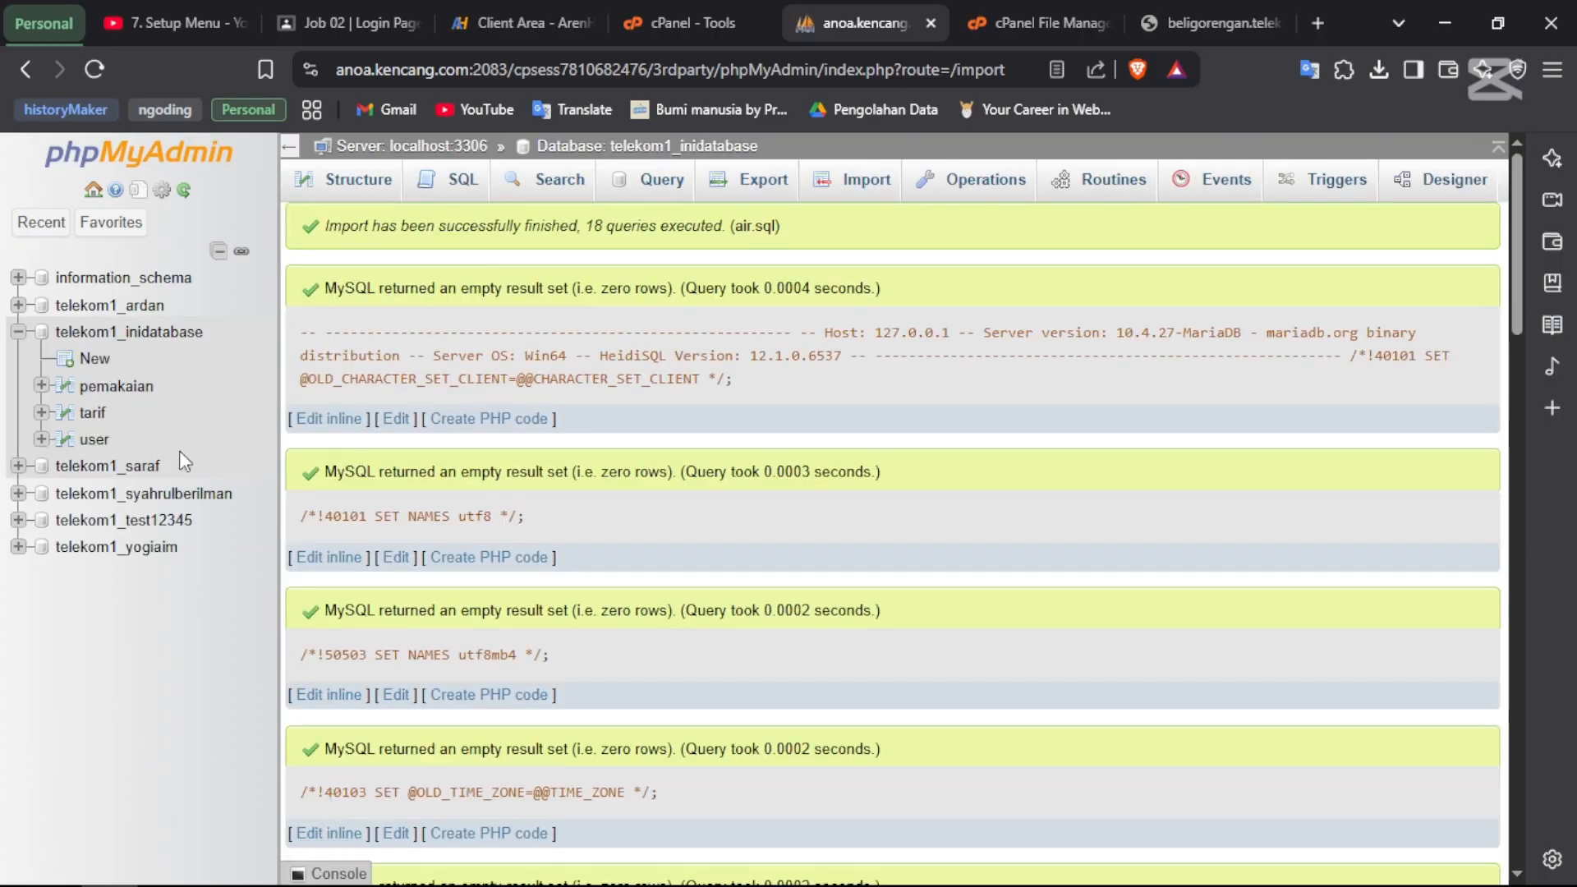
- Browse the imported tarif, user and pemakaian tables, then switch to the live site
scroll(511, 582, down, 10)
scroll(511, 580, down, 10)
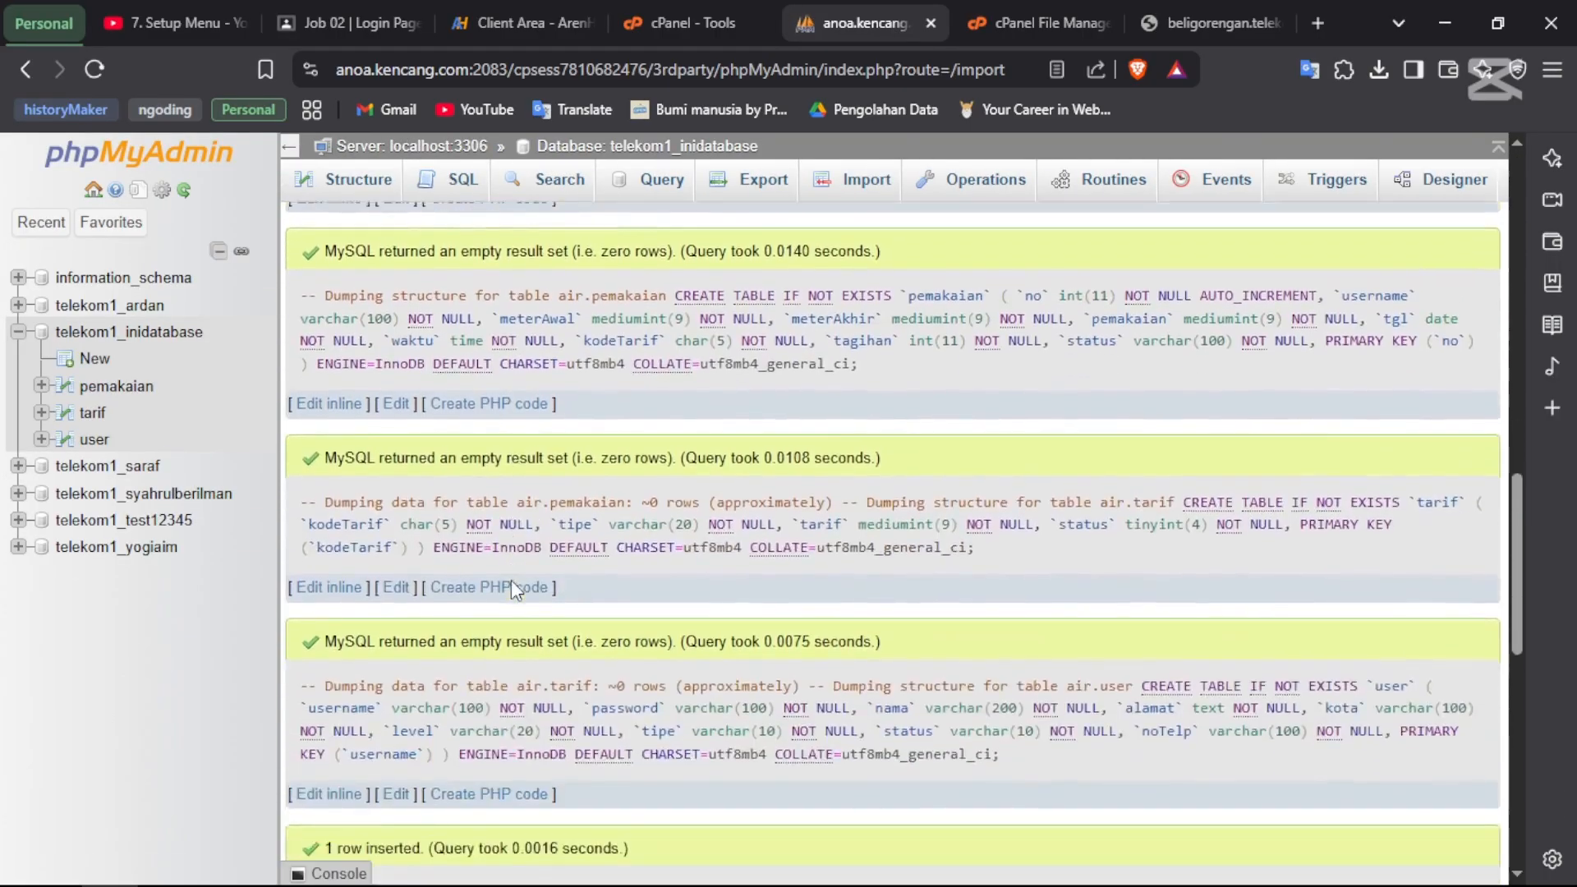
scroll(512, 581, up, 5)
scroll(510, 579, up, 10)
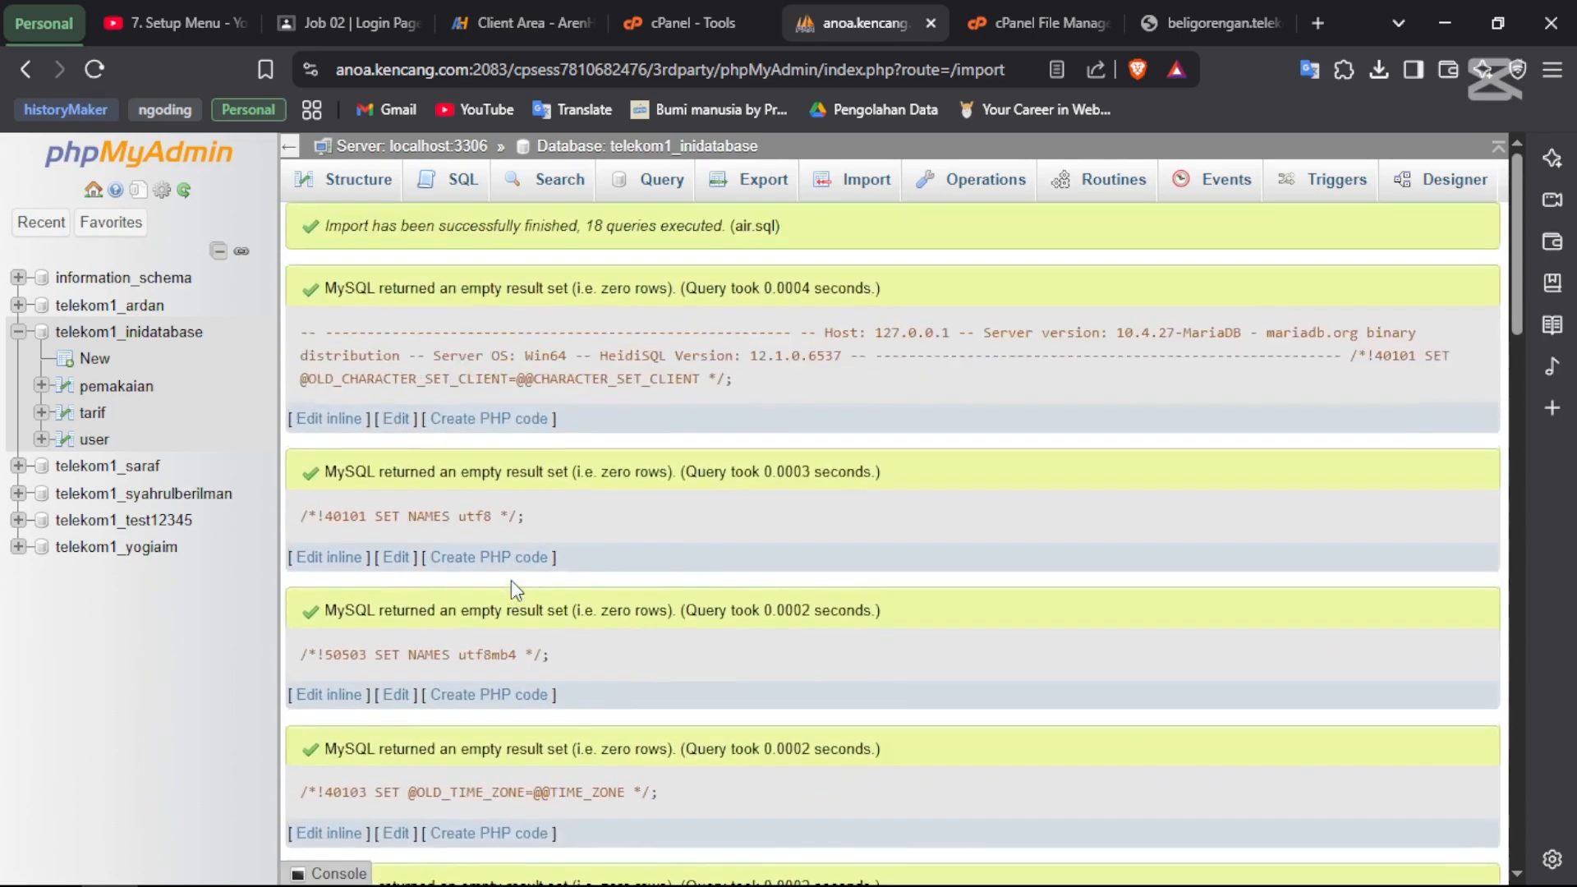
click(93, 422)
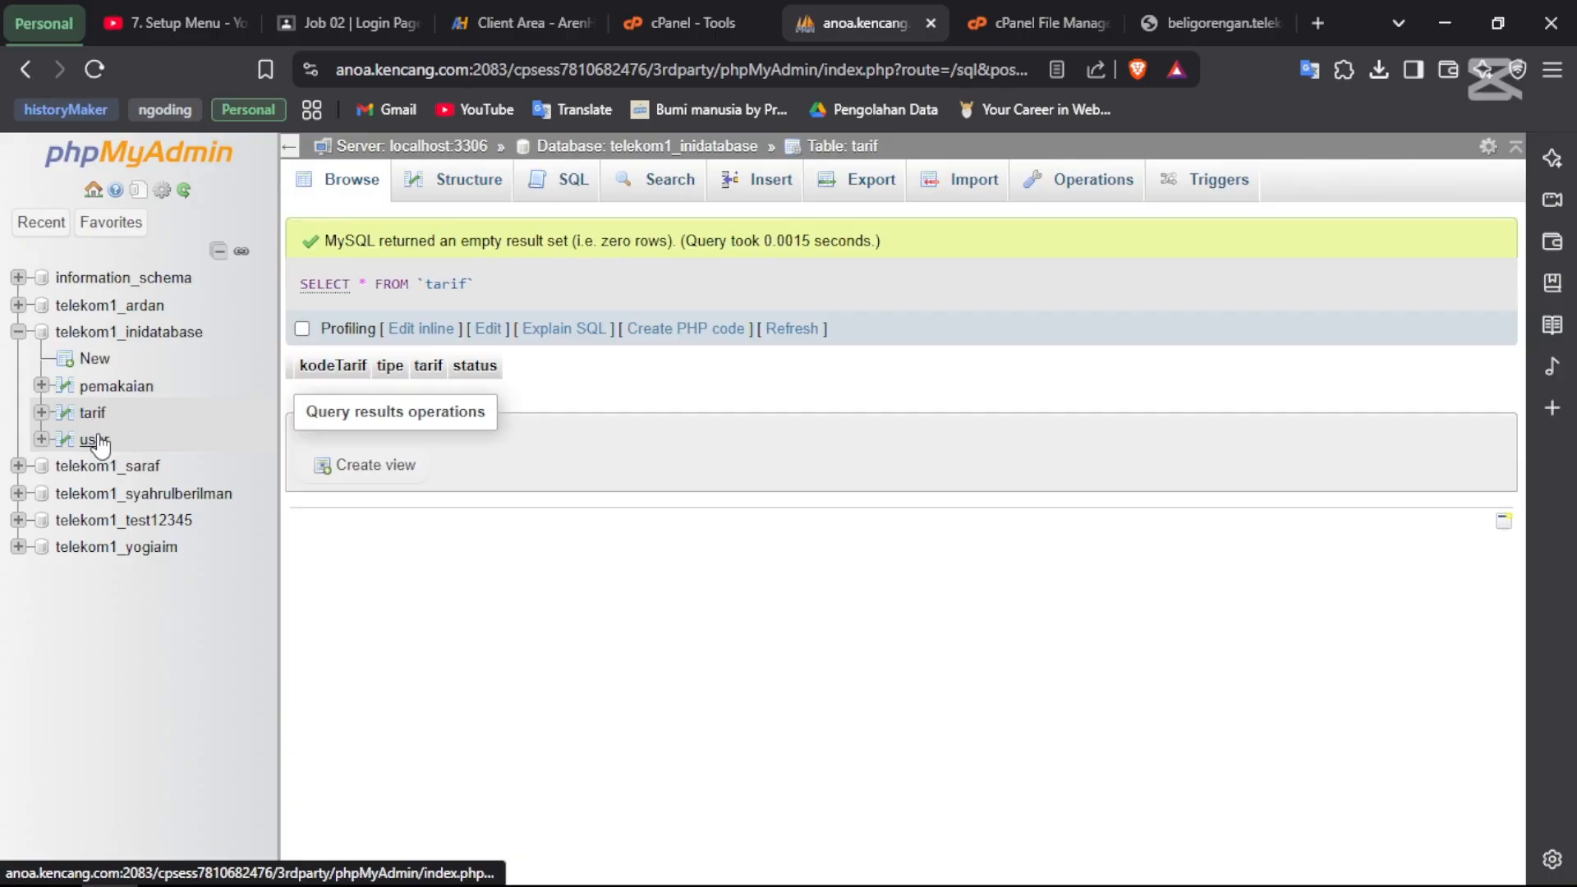
click(94, 439)
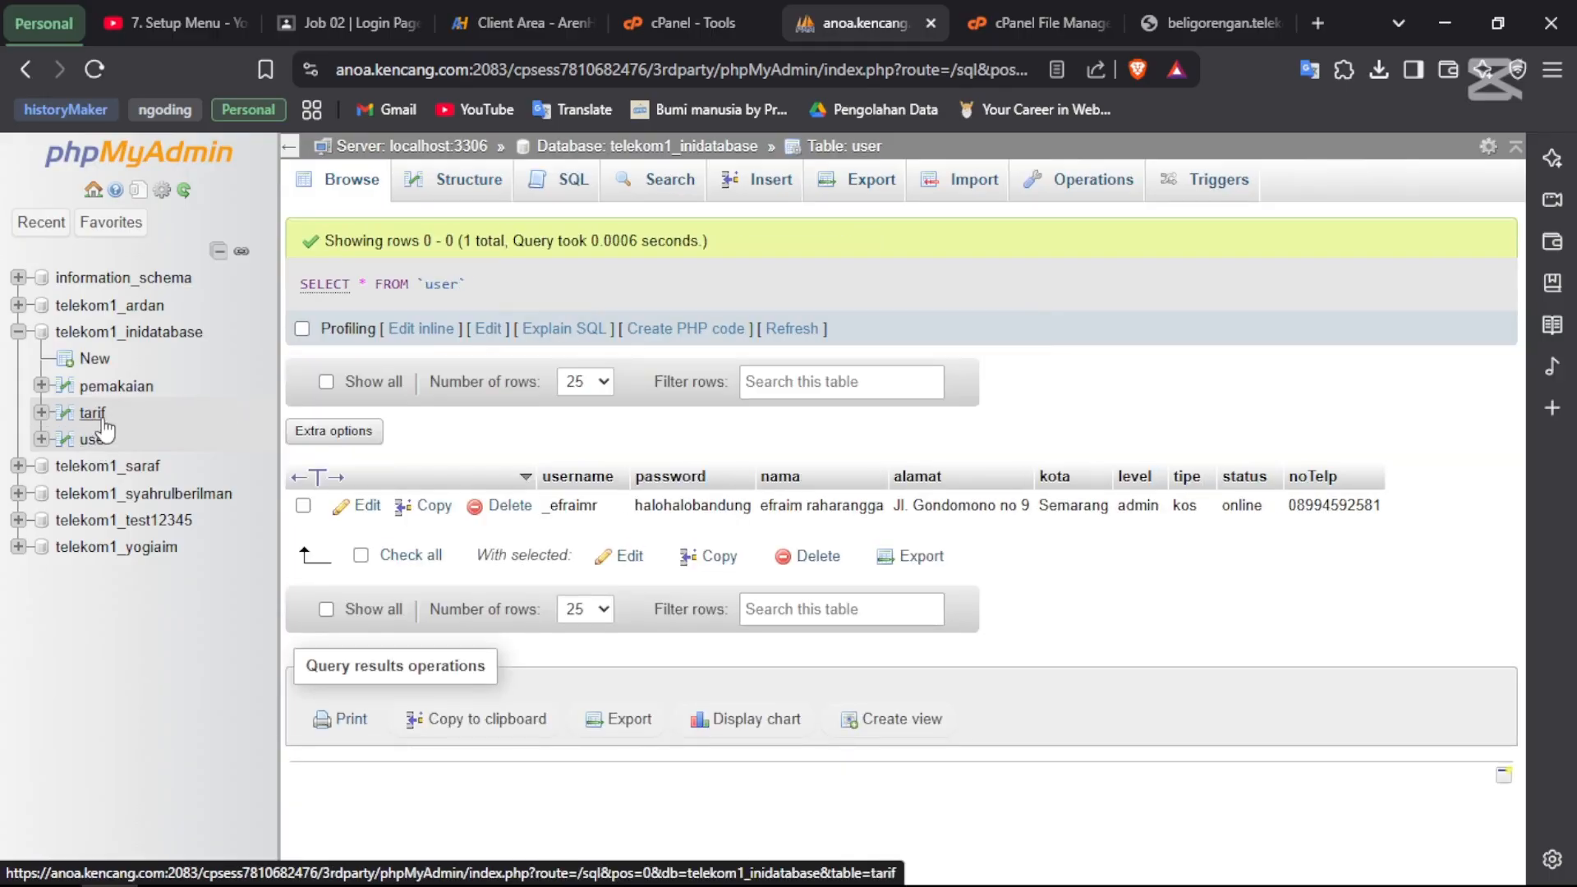
double_click(566, 506)
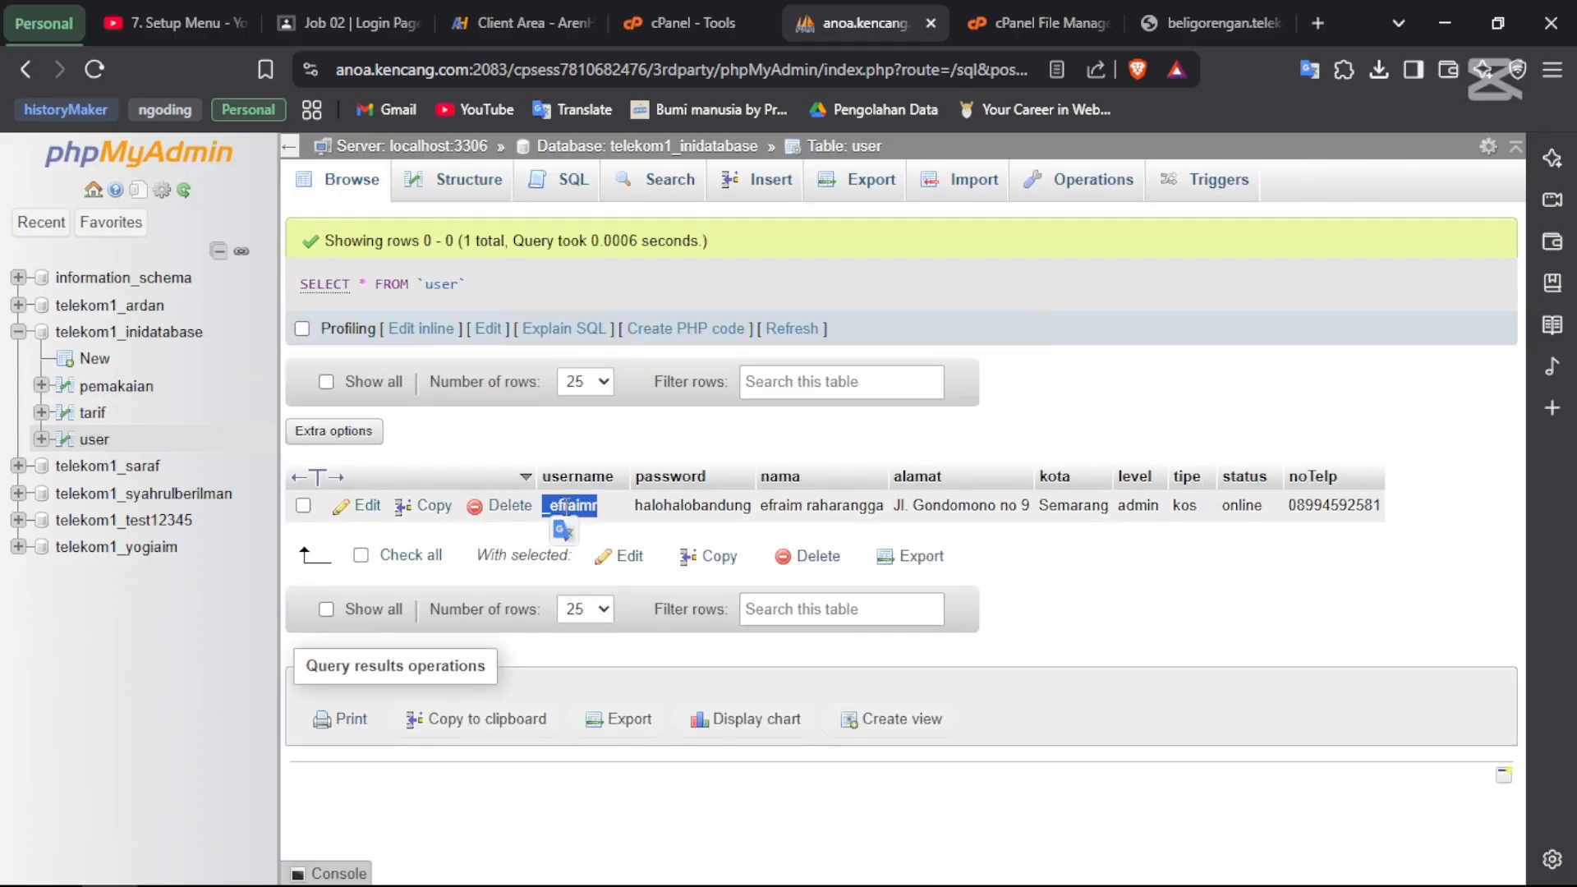
text(mr)
click(116, 387)
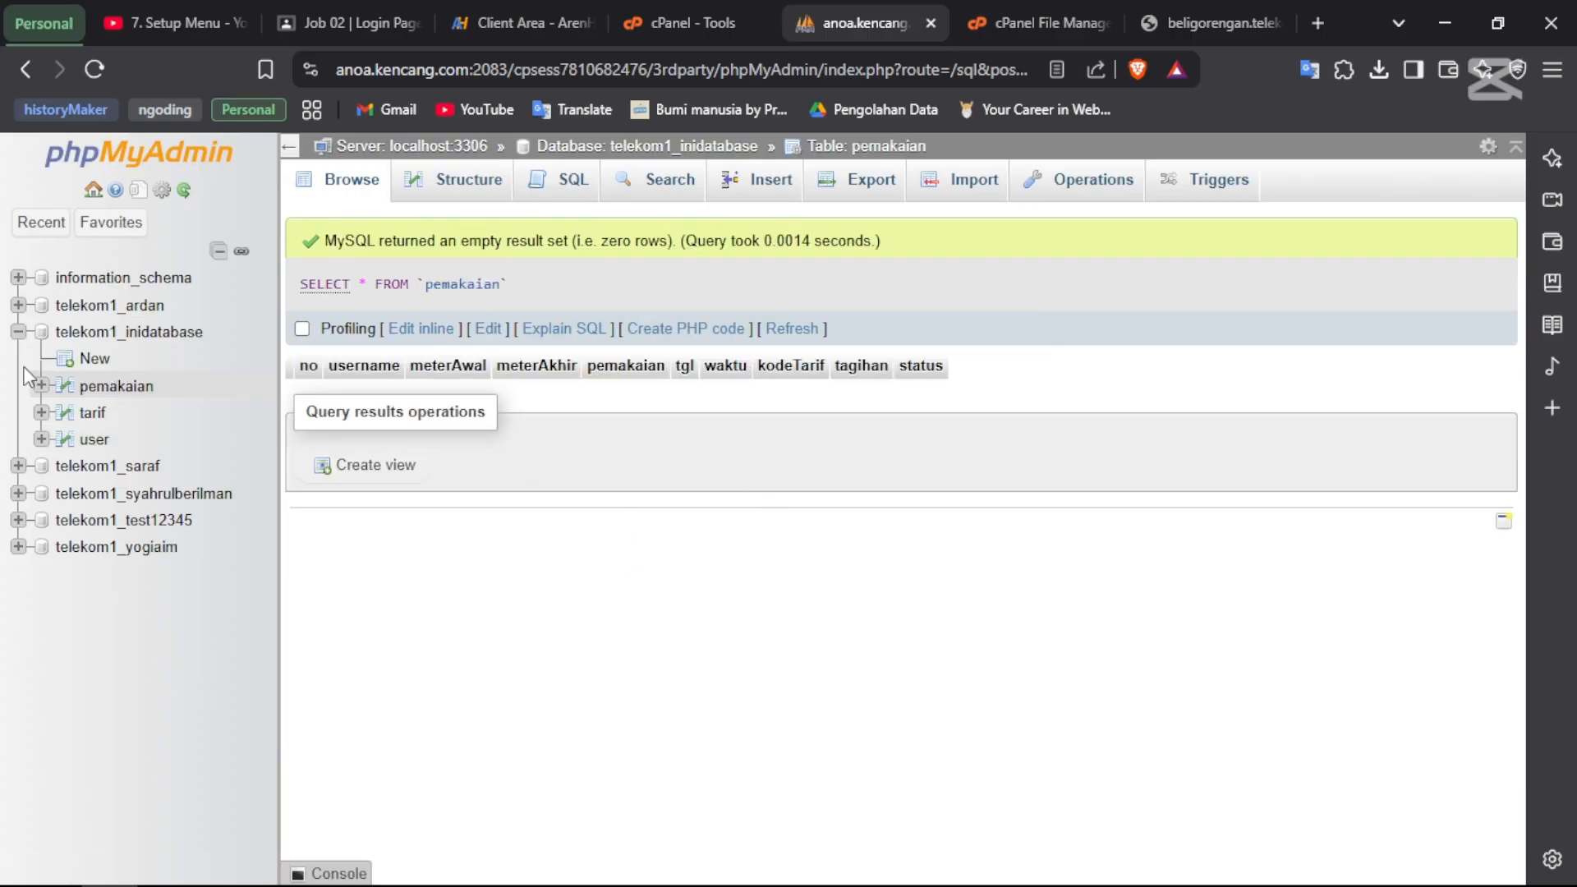
click(15, 334)
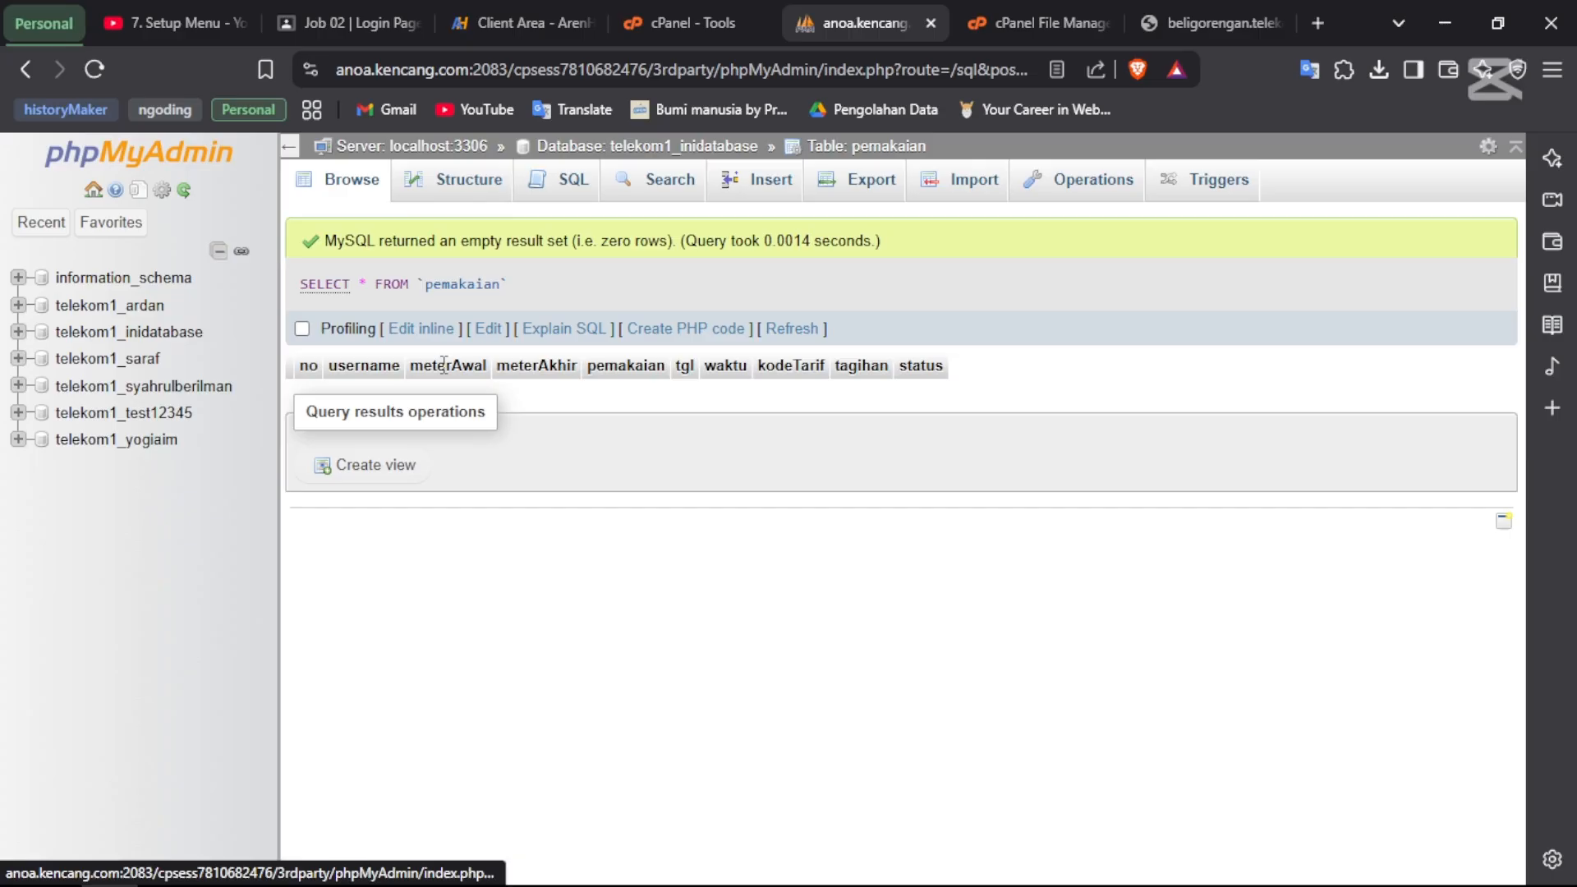
click(1032, 18)
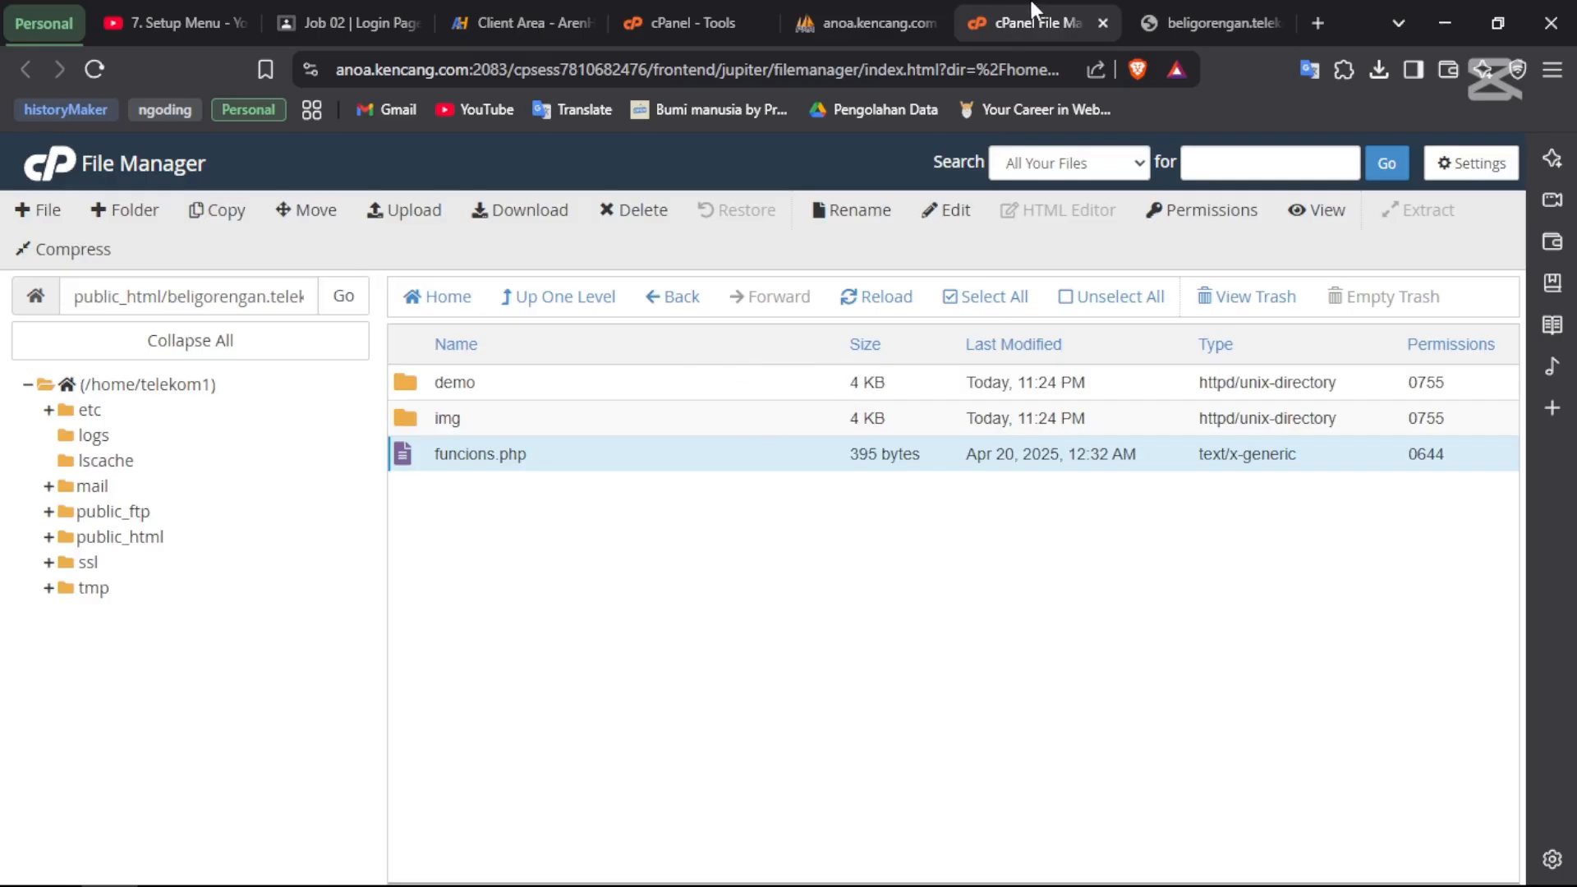
click(1189, 10)
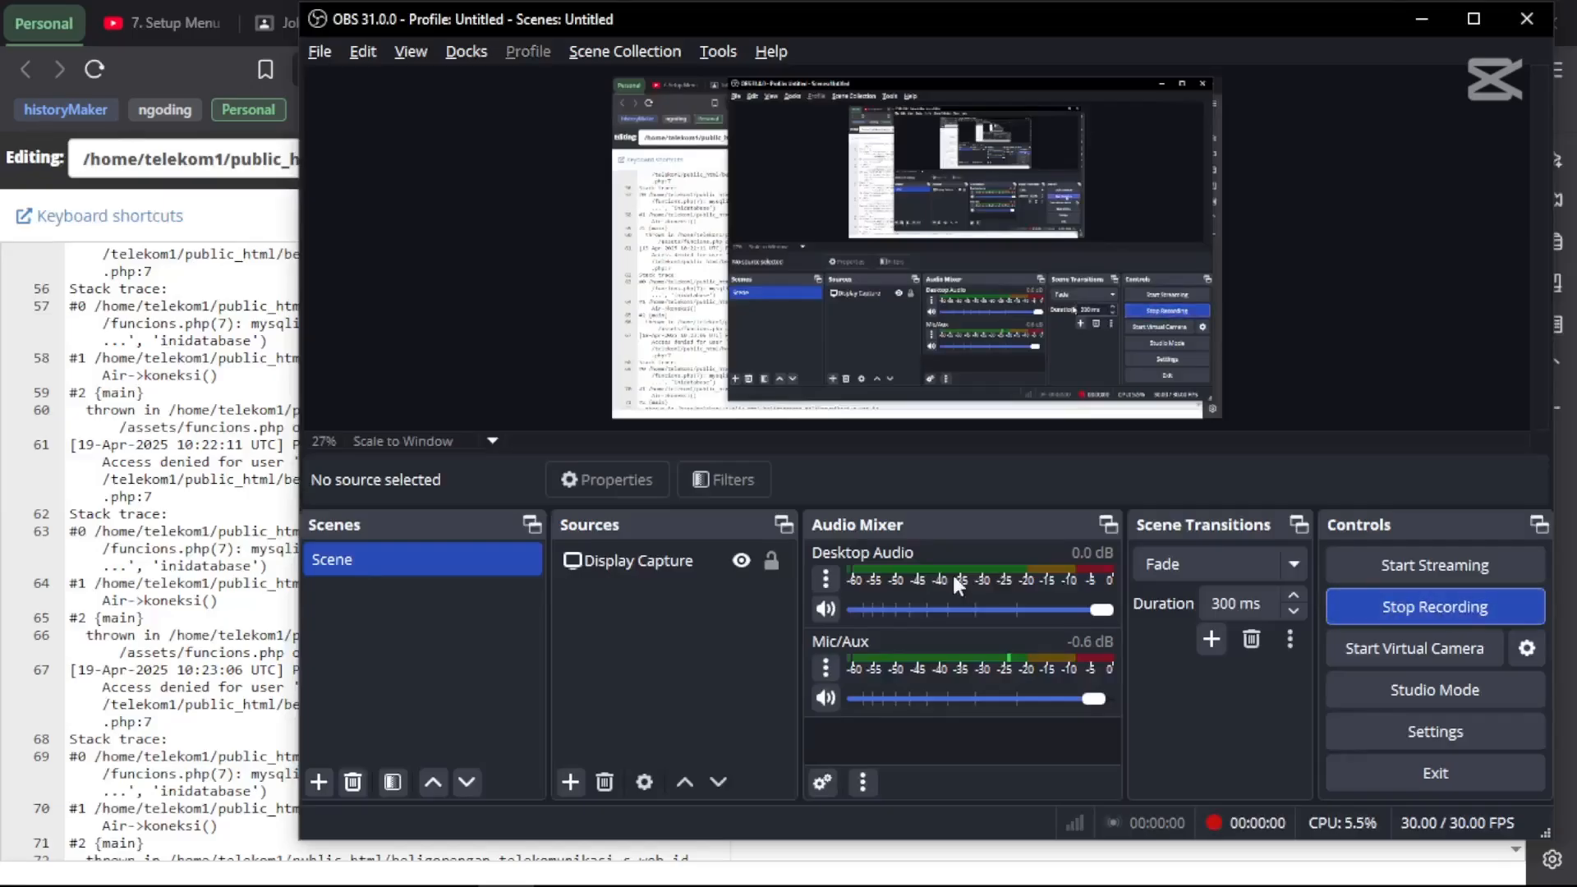
- Reload the live site to retest it
key(alt+Tab)
click(1201, 15)
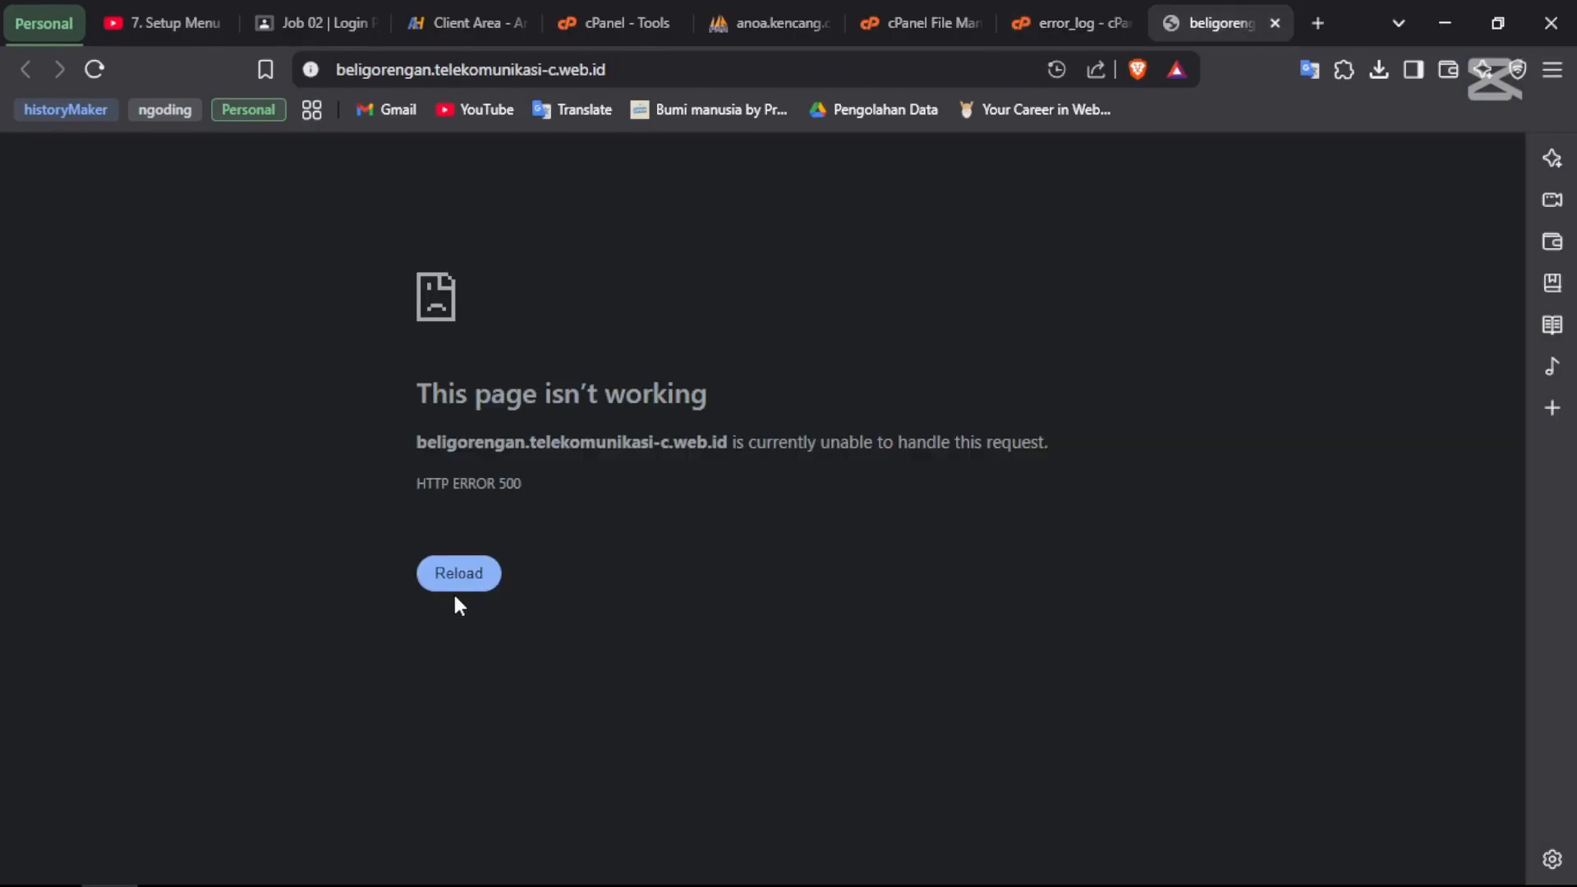
click(465, 572)
- Open assets/funcions.php in the File Manager code editor
click(909, 39)
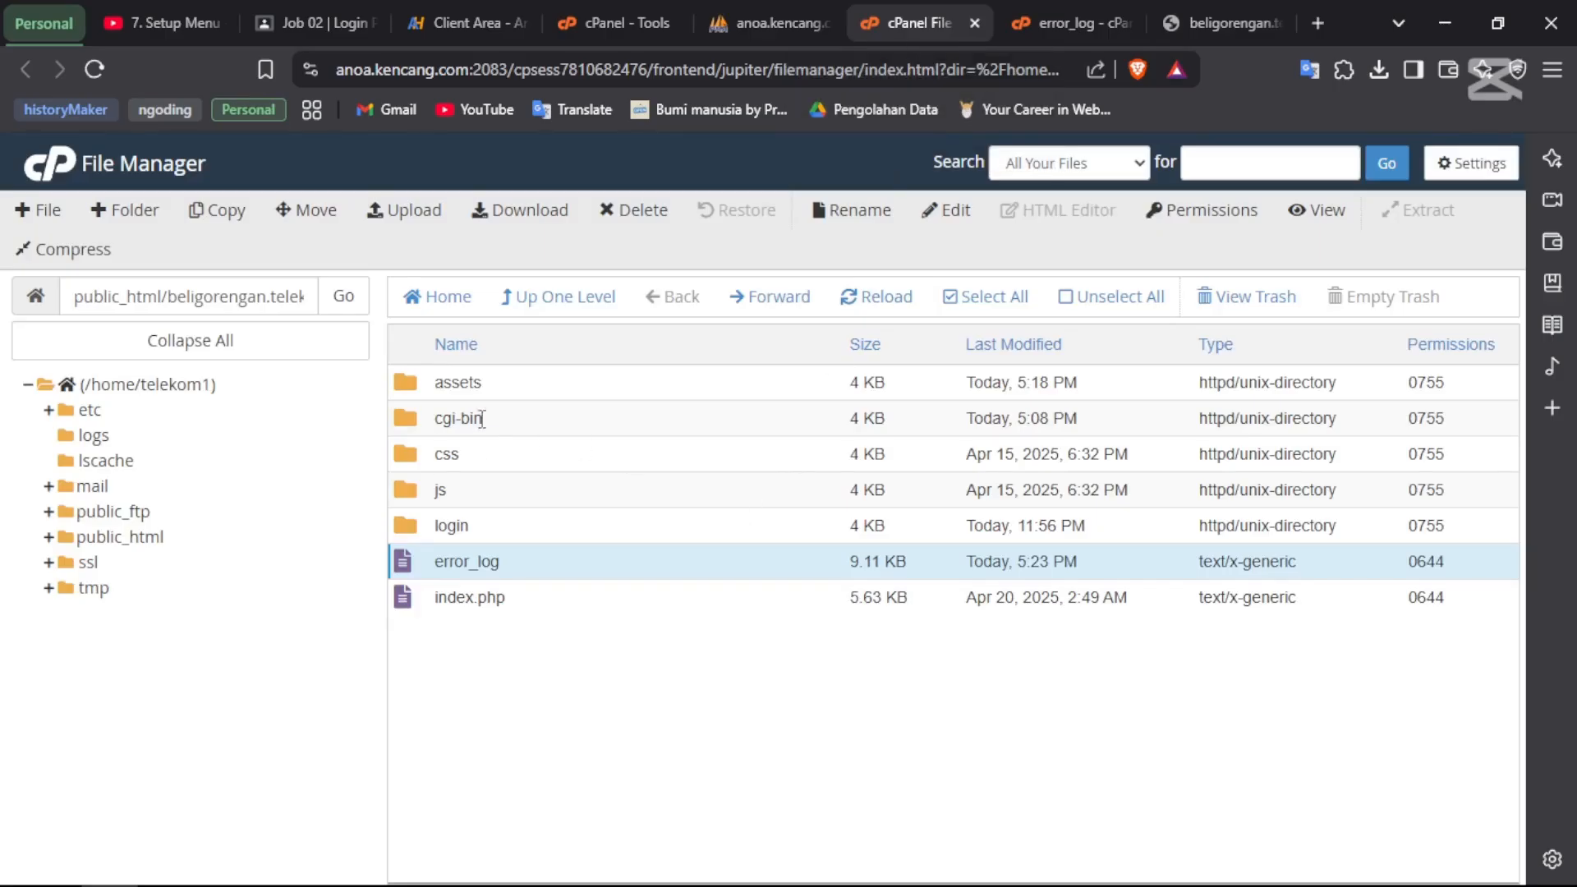
double_click(415, 395)
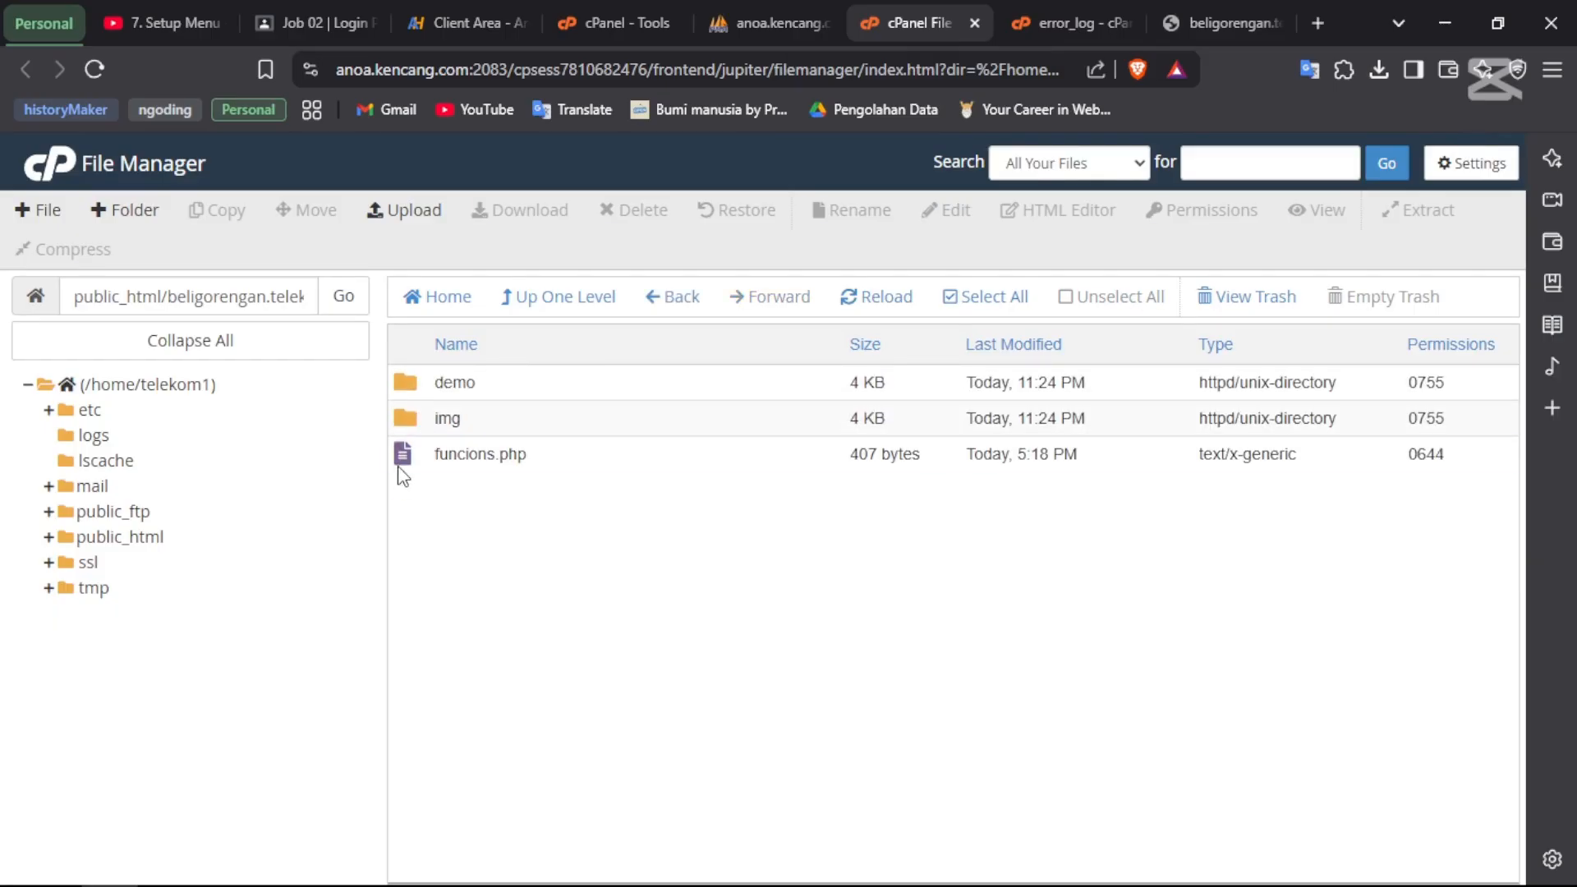
click(399, 468)
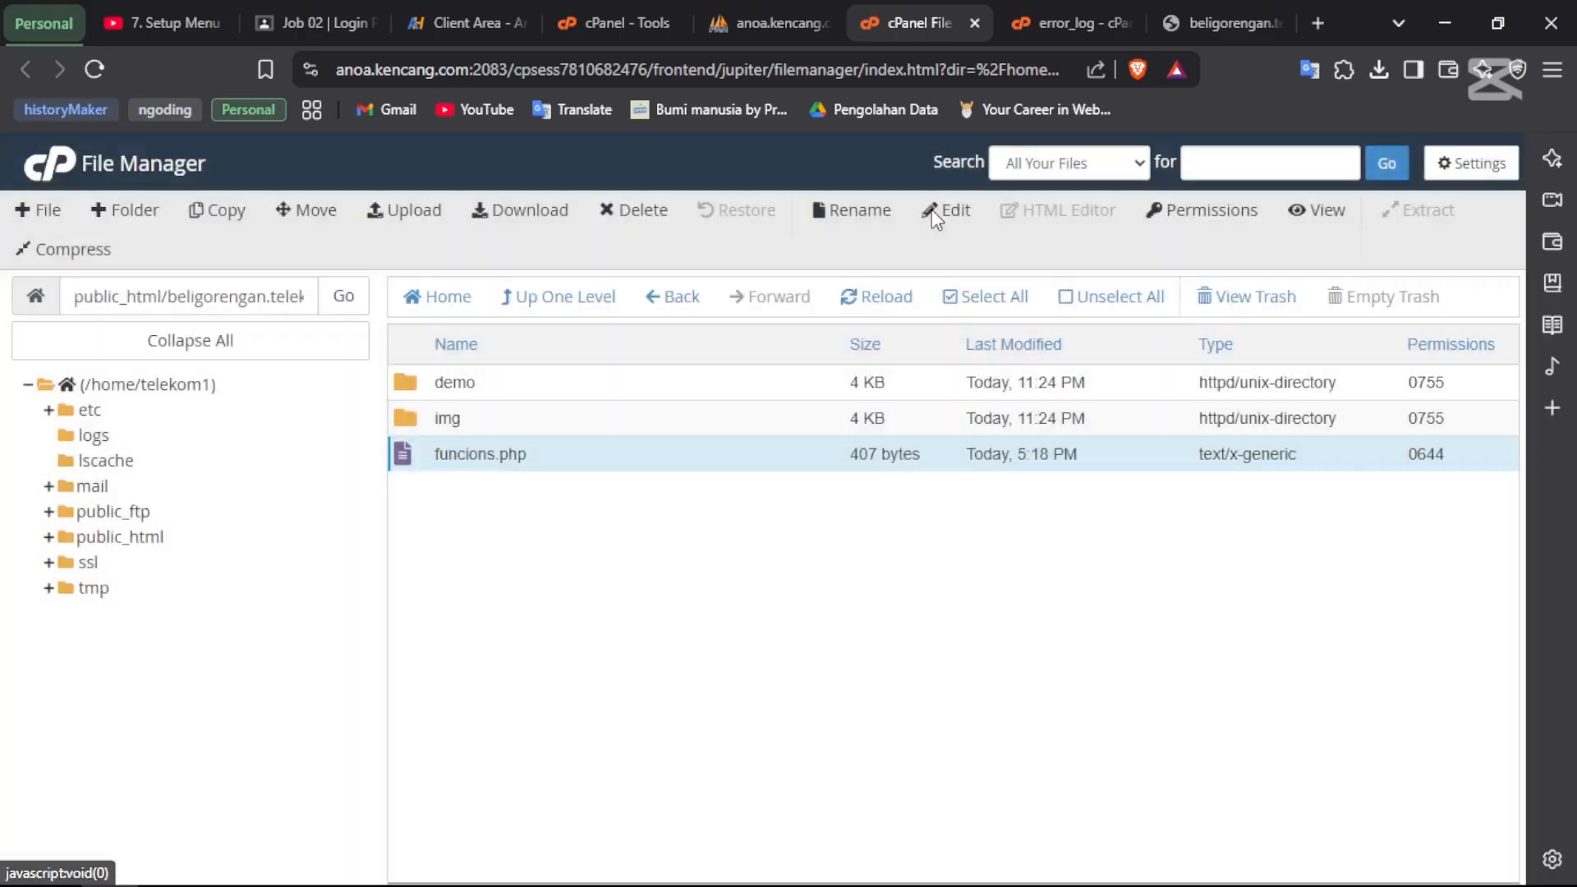
click(946, 211)
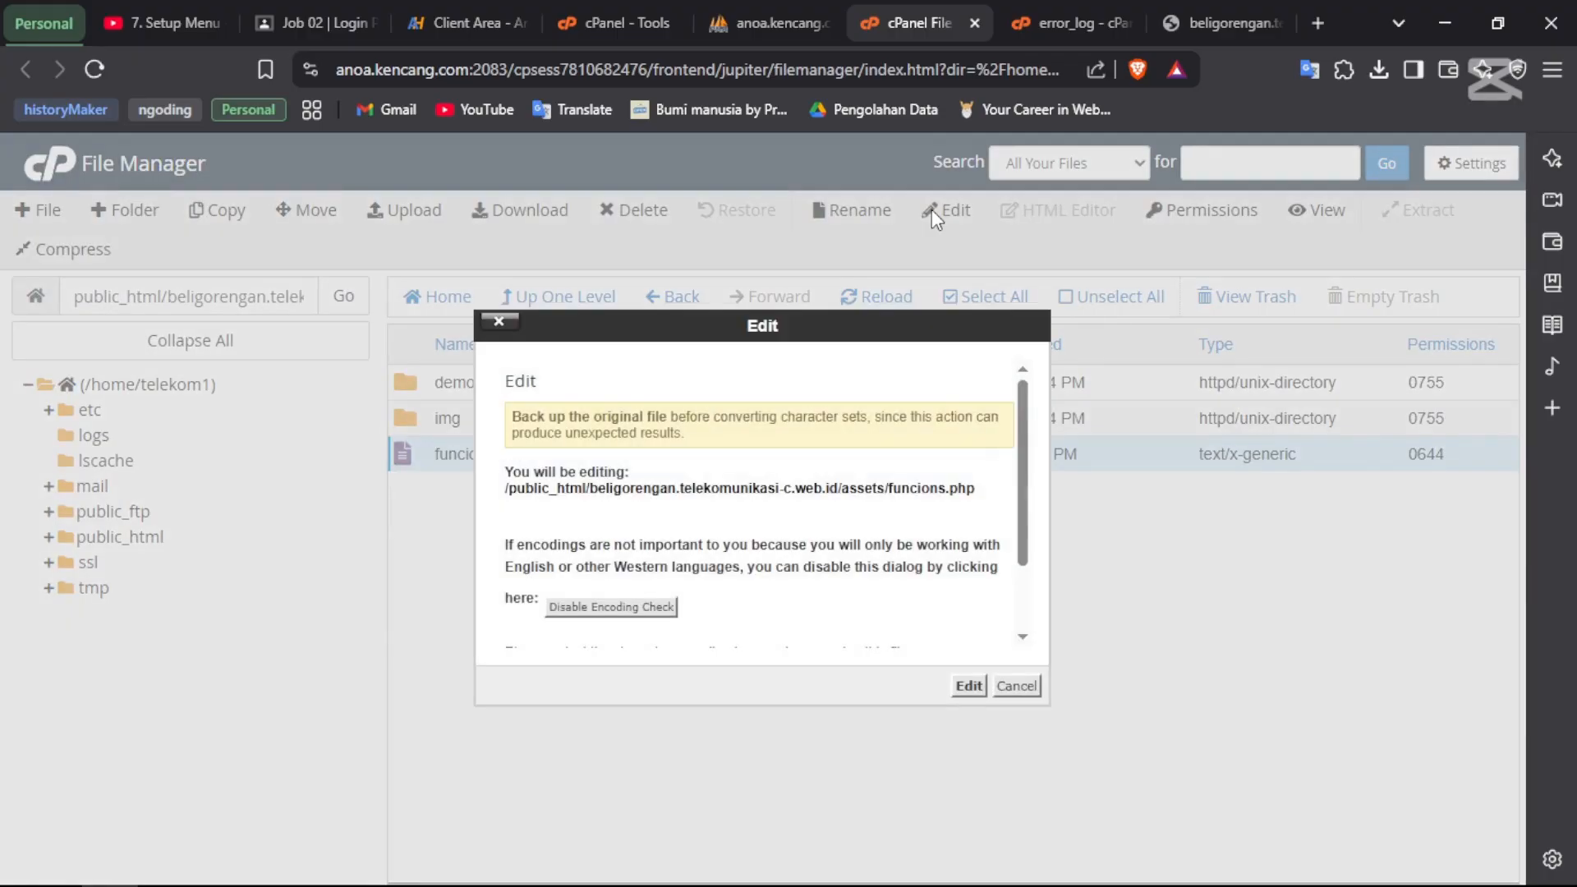
click(968, 686)
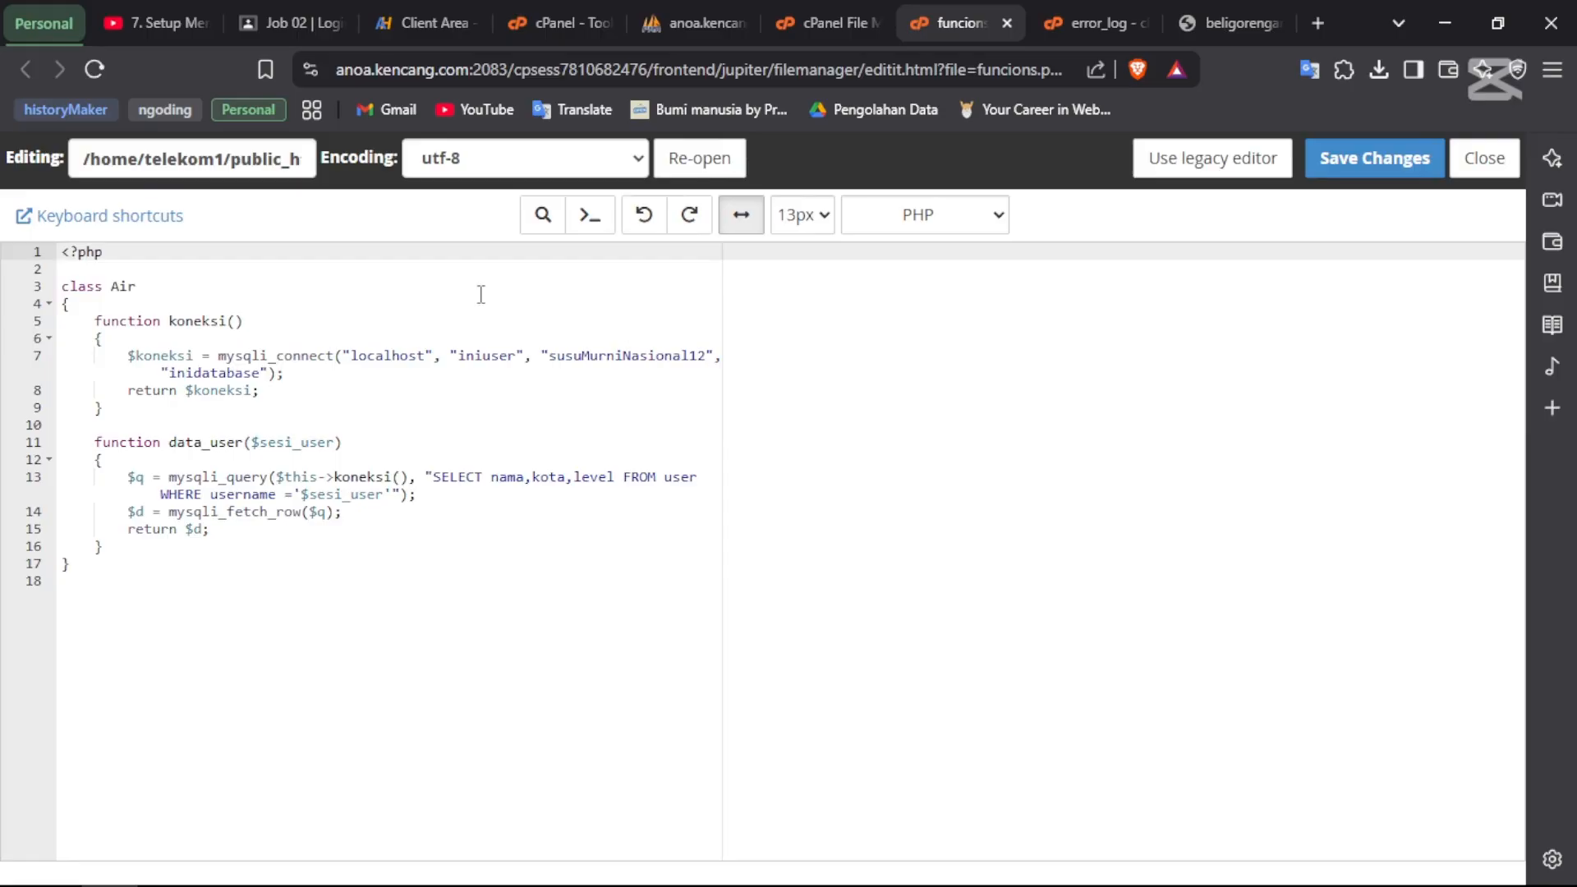
- Copy the full database name telekom1_inidatabase from phpMyAdmin
click(475, 359)
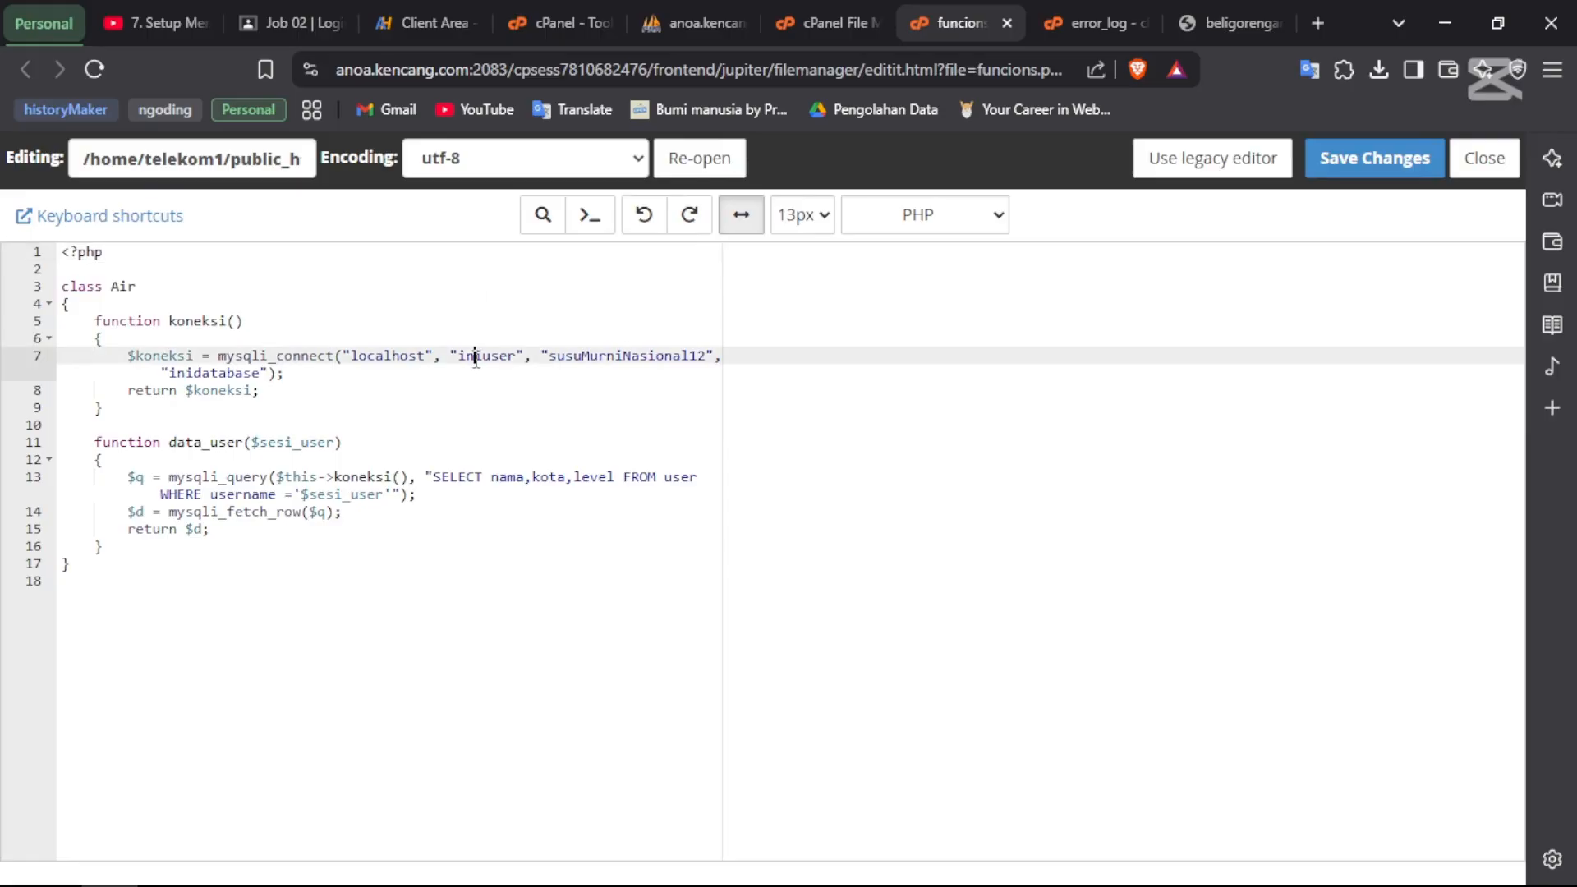
click(211, 373)
double_click(211, 374)
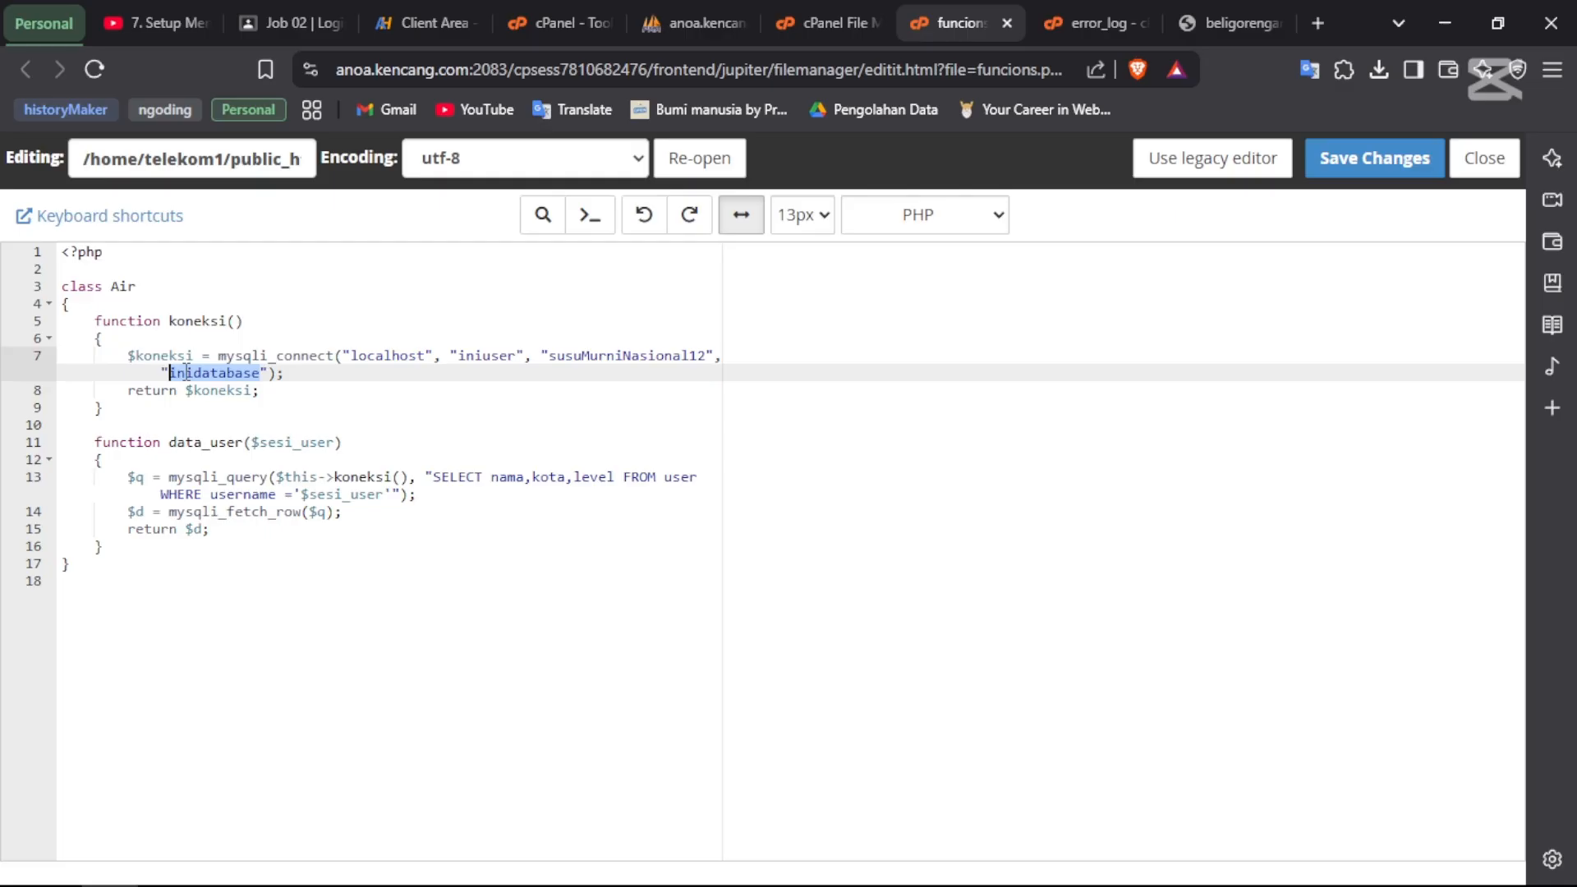
click(711, 33)
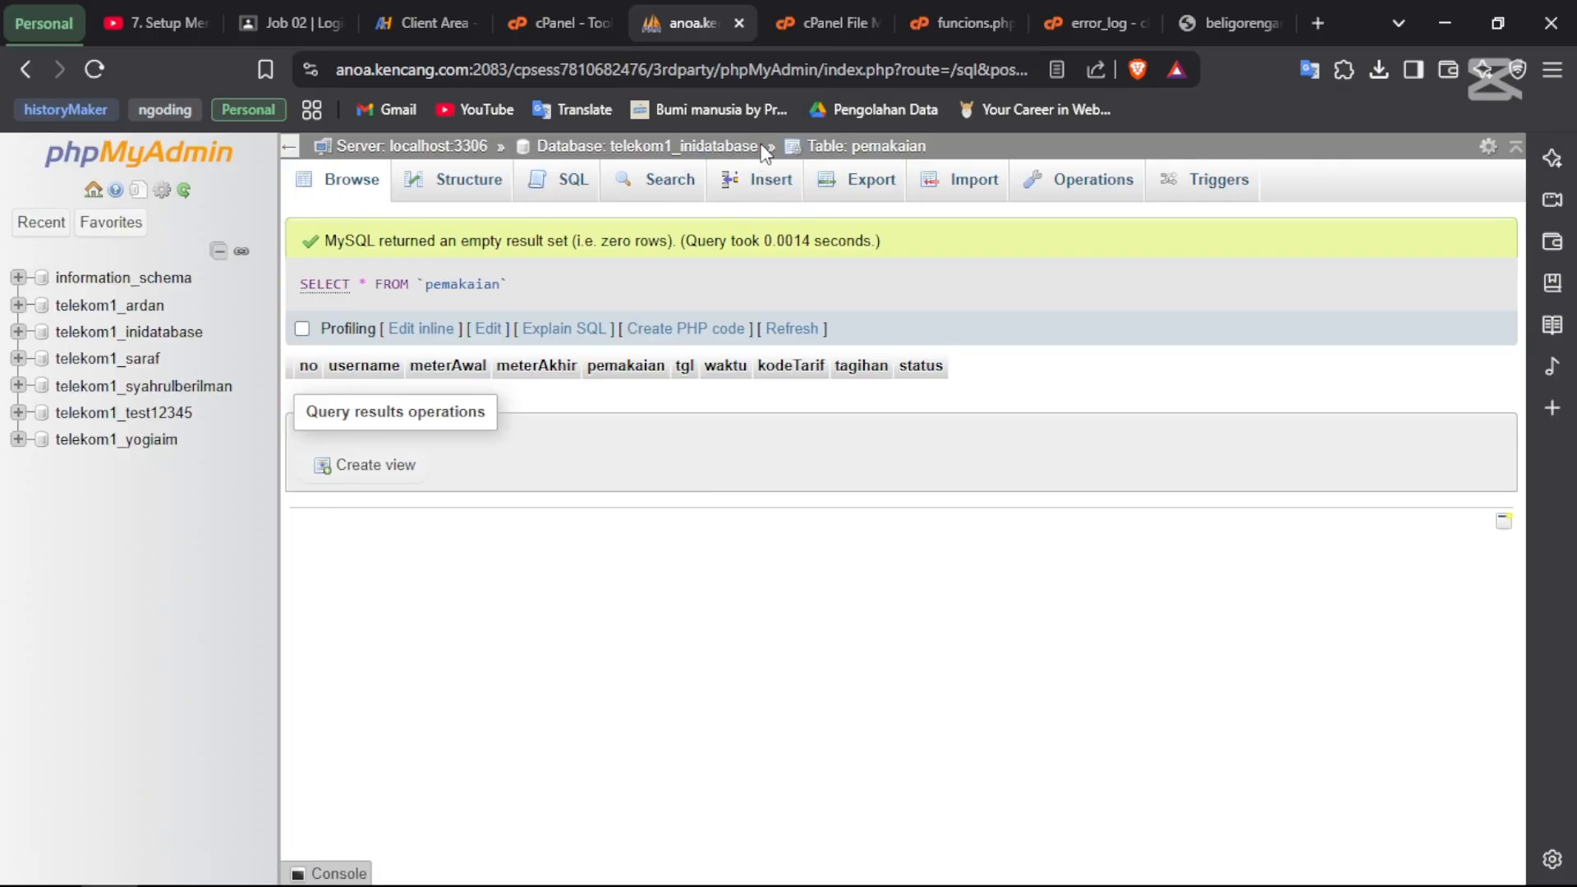
drag(764, 147, 613, 160)
key(ctrl+c)
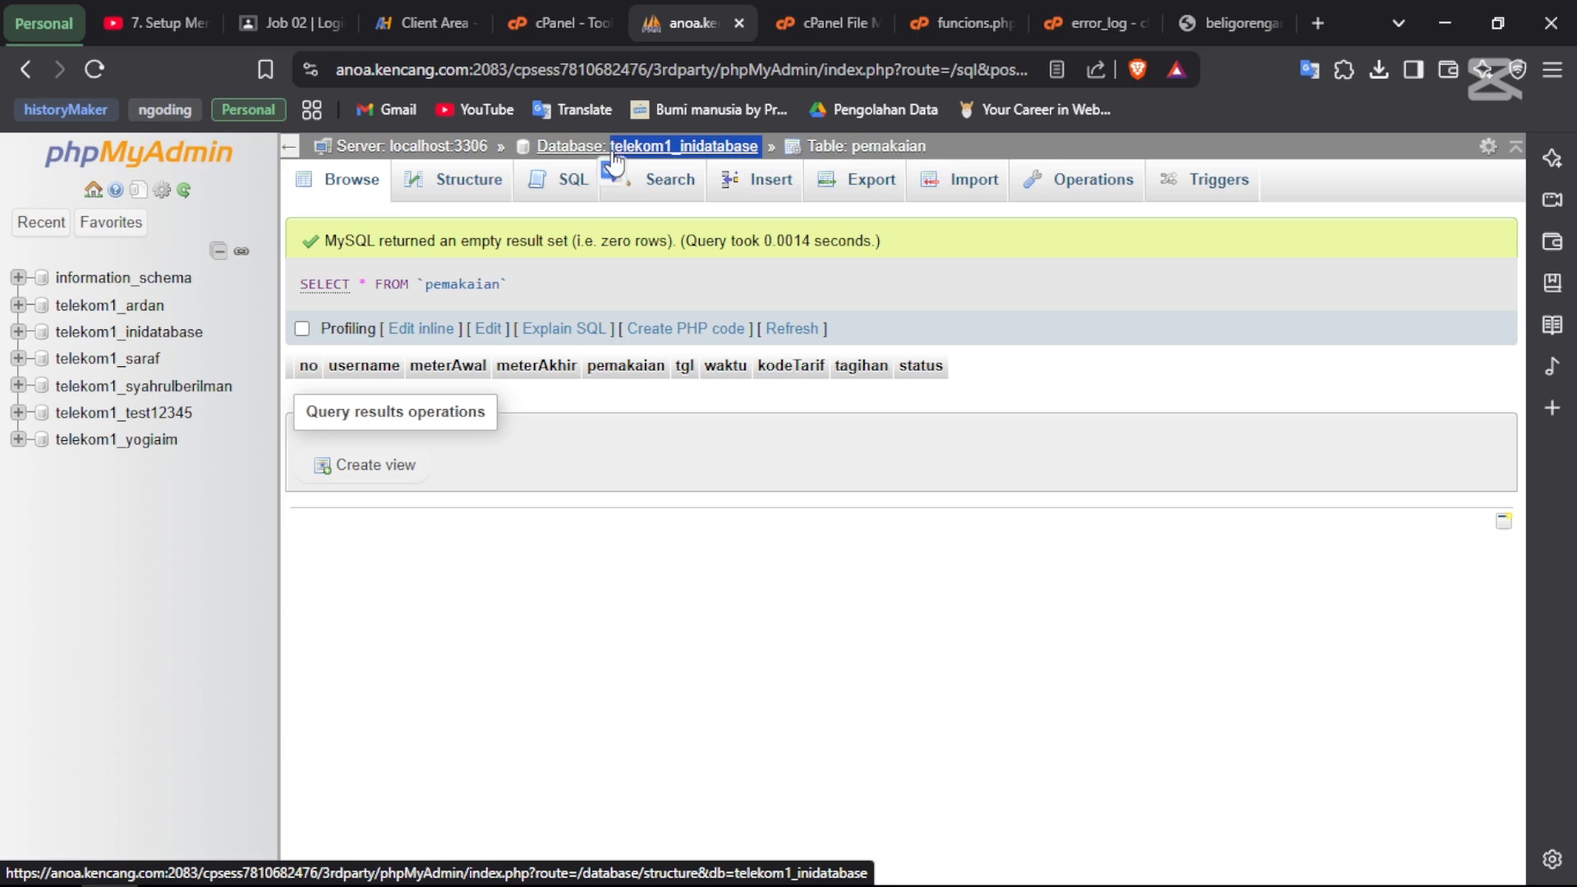
click(826, 23)
click(918, 19)
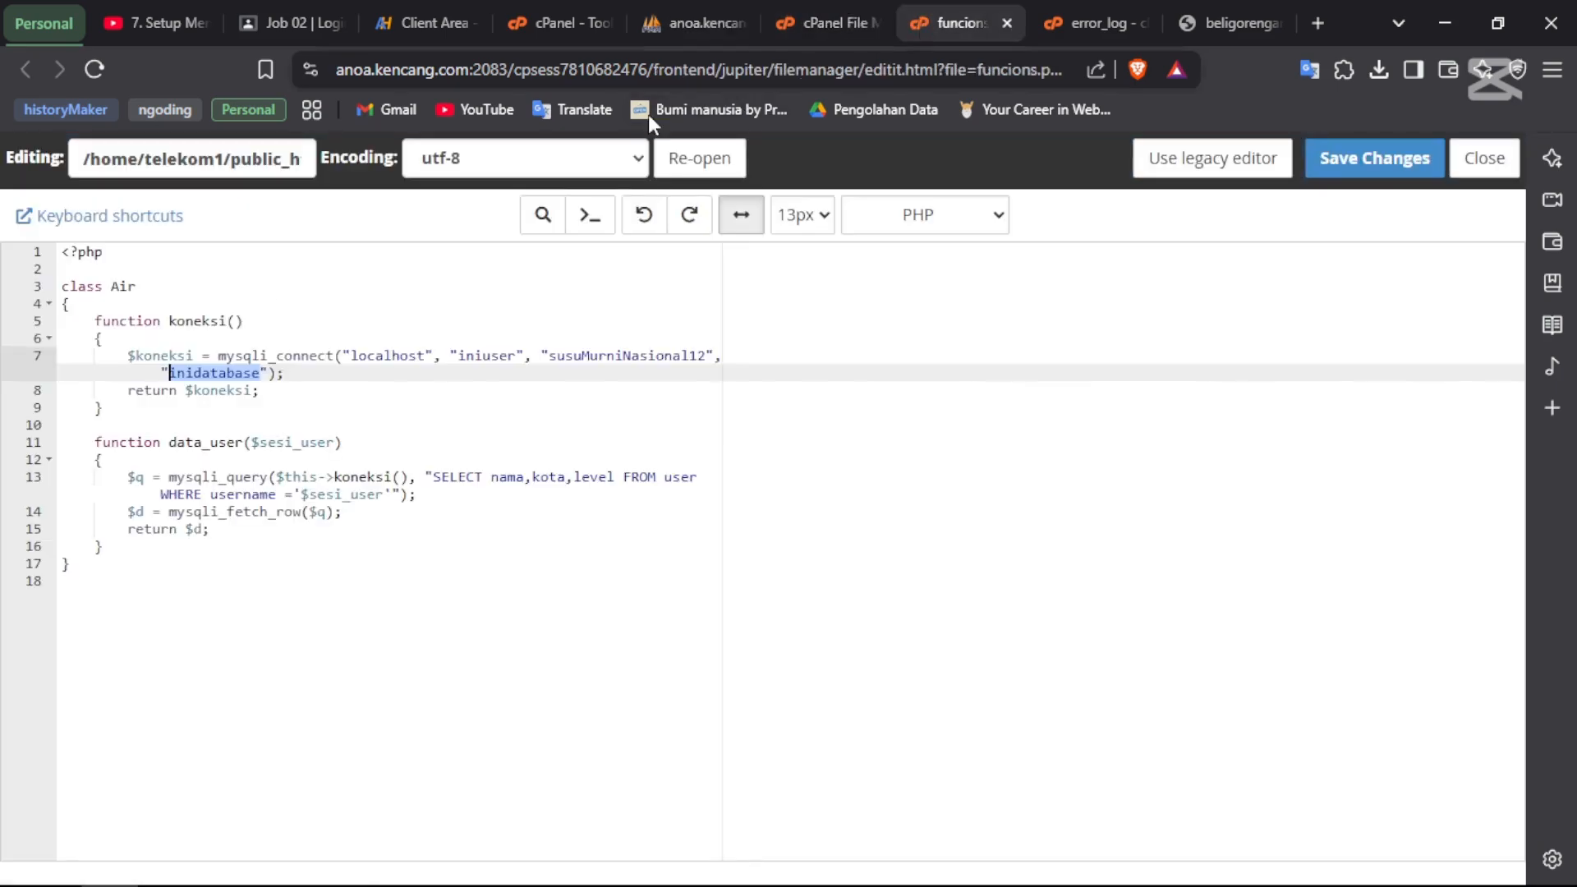
- Change line 7 to telekom1_iniuser and telekom1_inidatabase, then save funcions.php
double_click(472, 355)
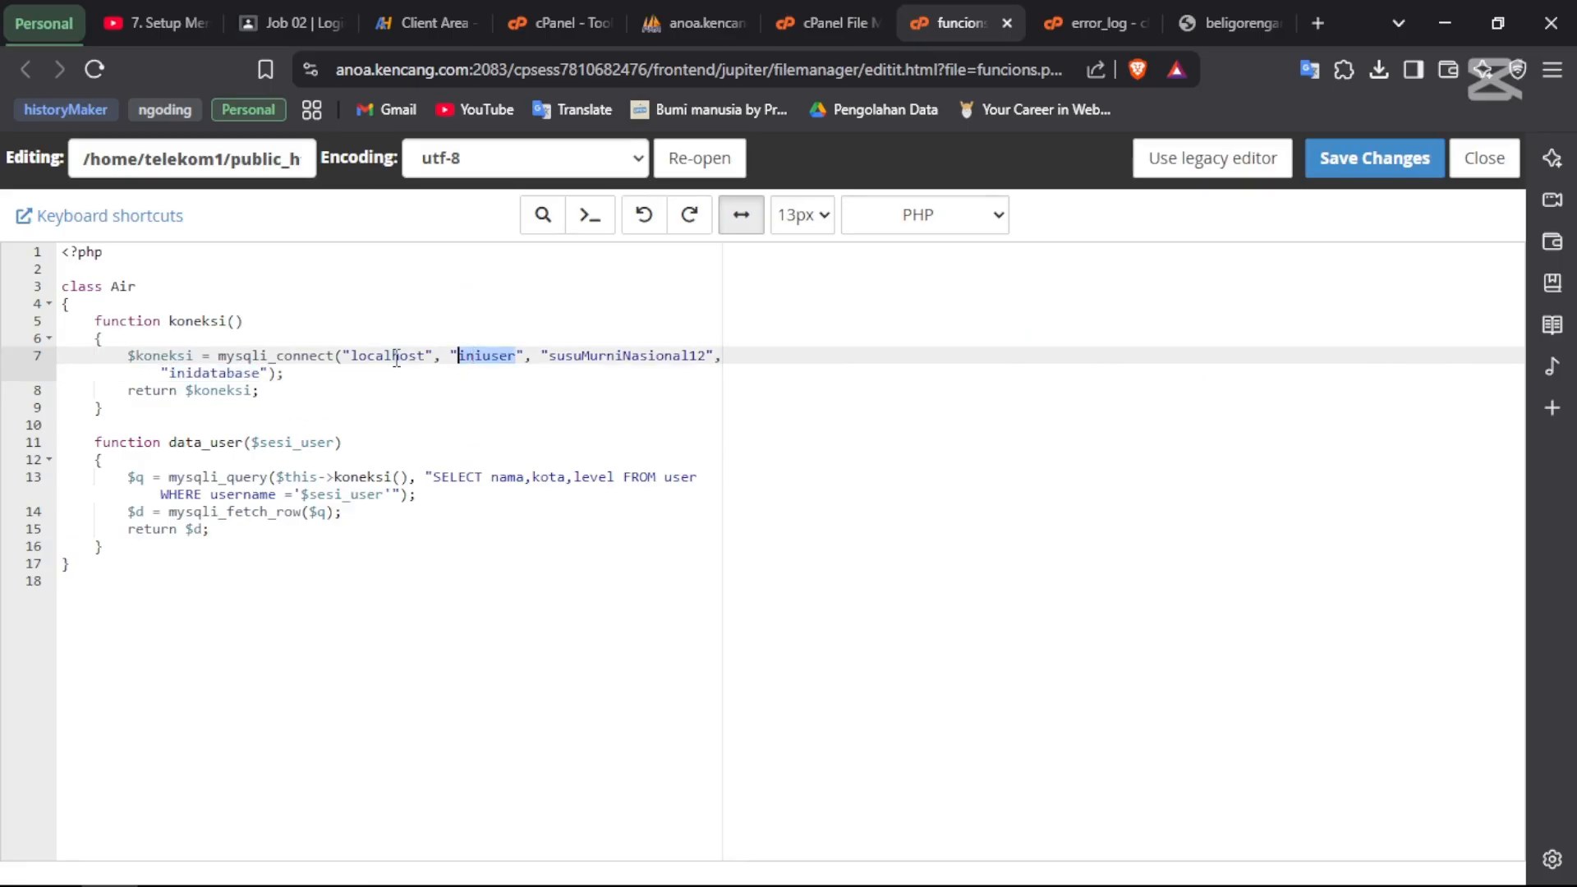
double_click(237, 372)
key(ctrl+v)
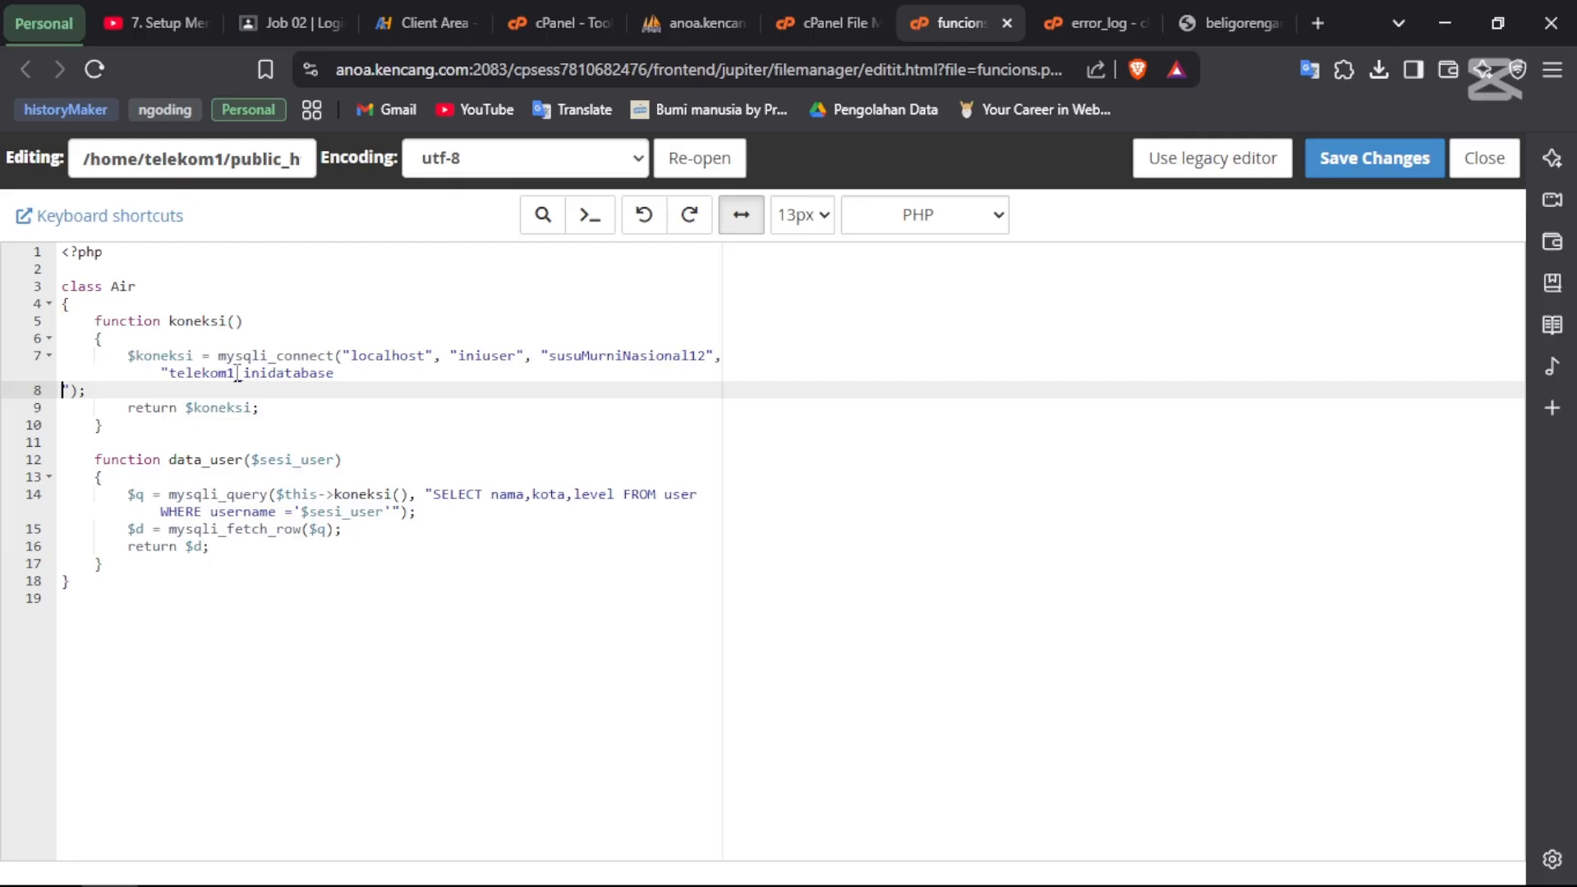
key(BackSpace)
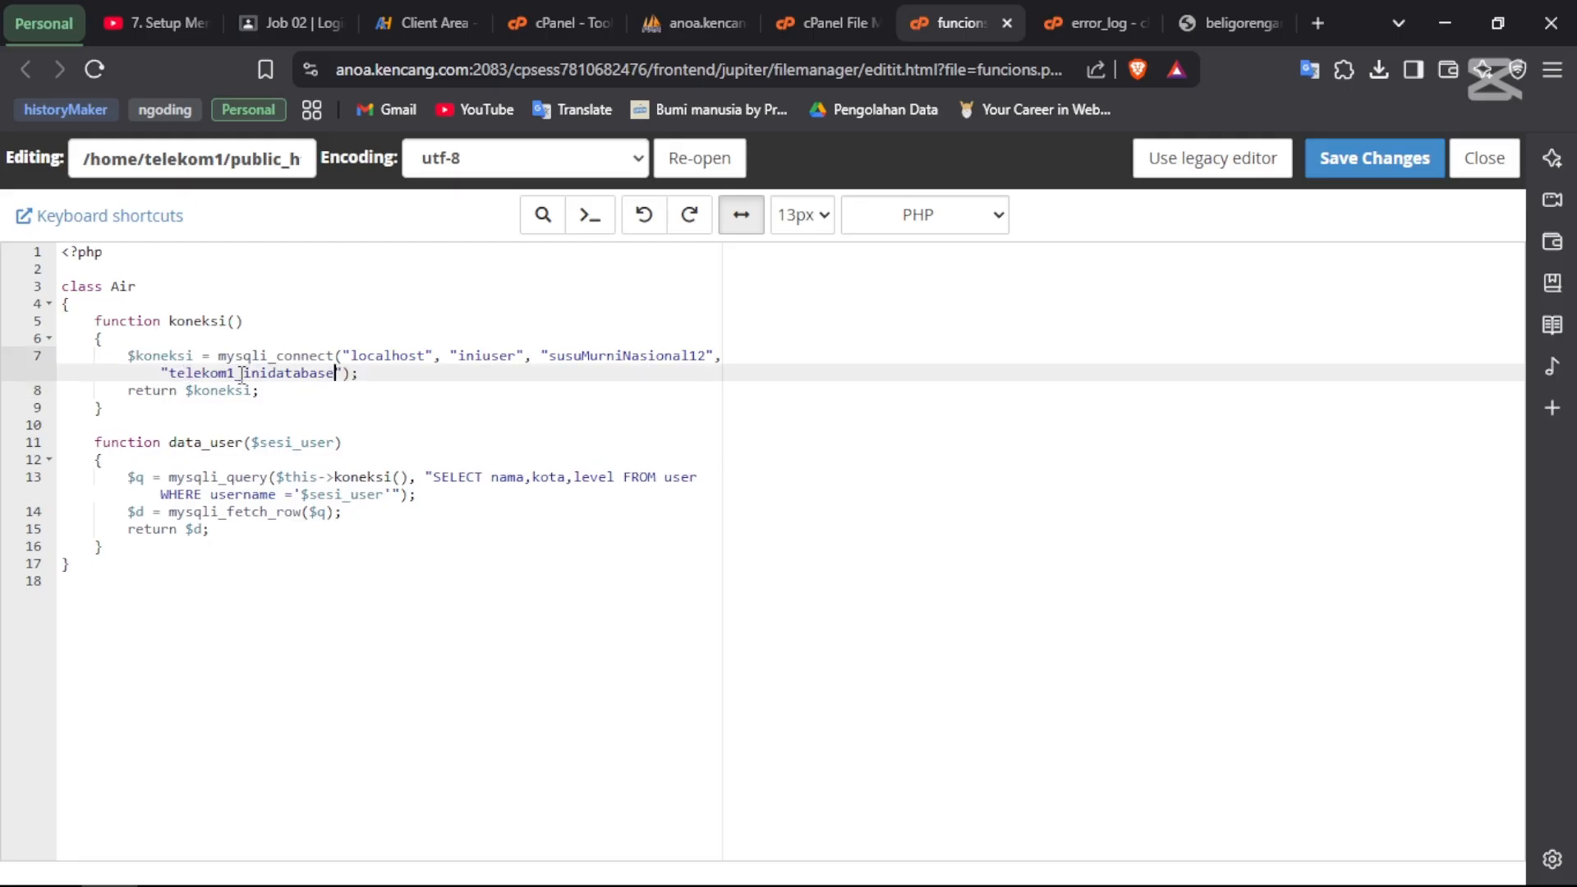
key(ctrl+shift+Left)
key(ctrl+c)
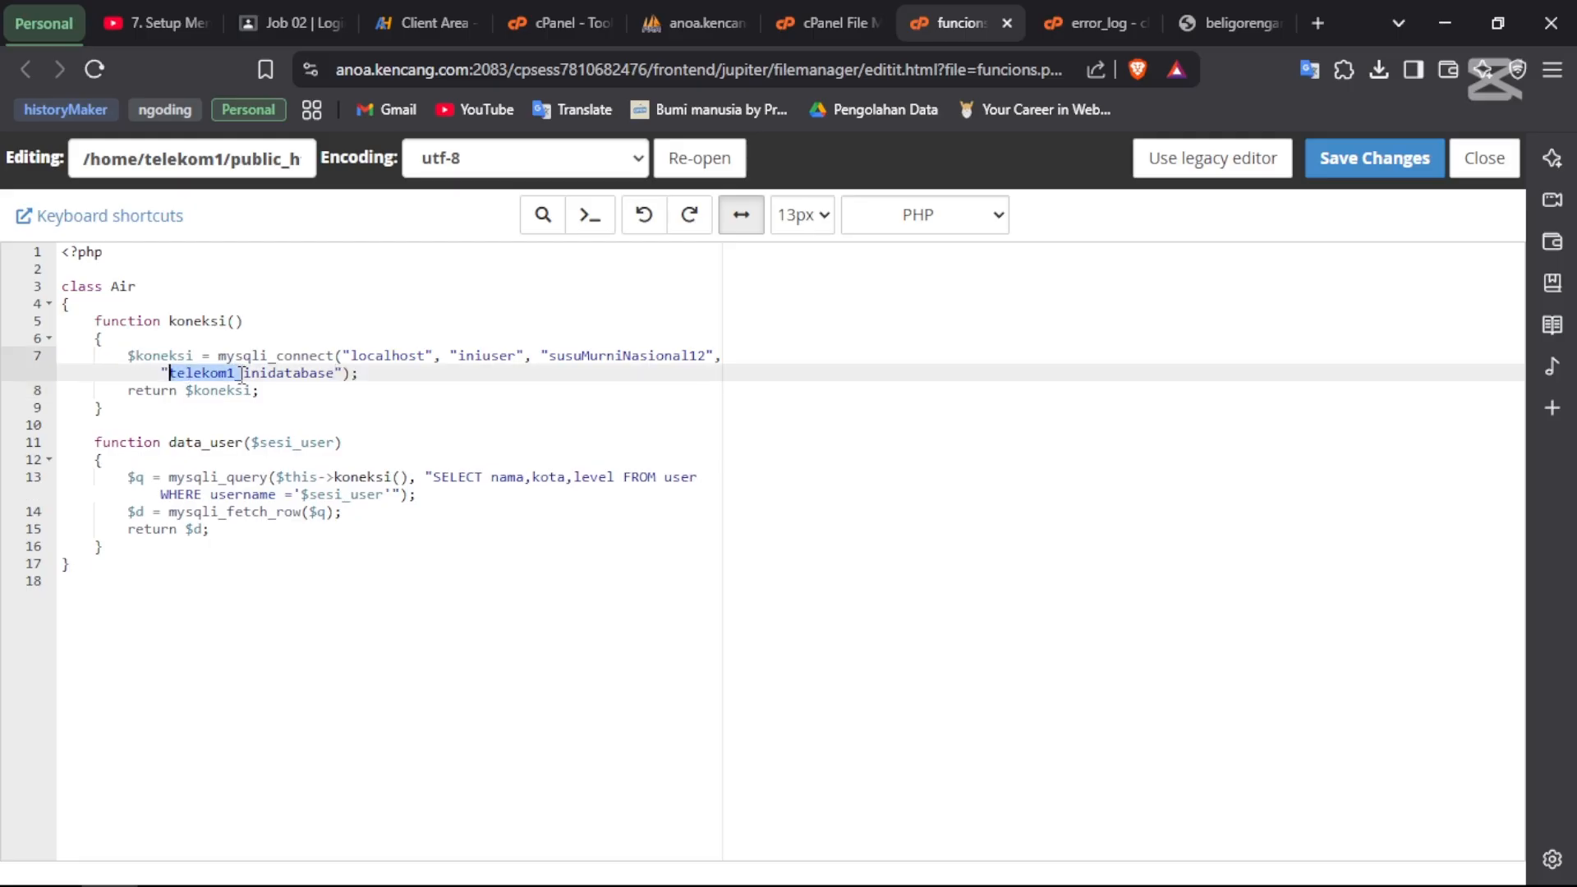
click(462, 355)
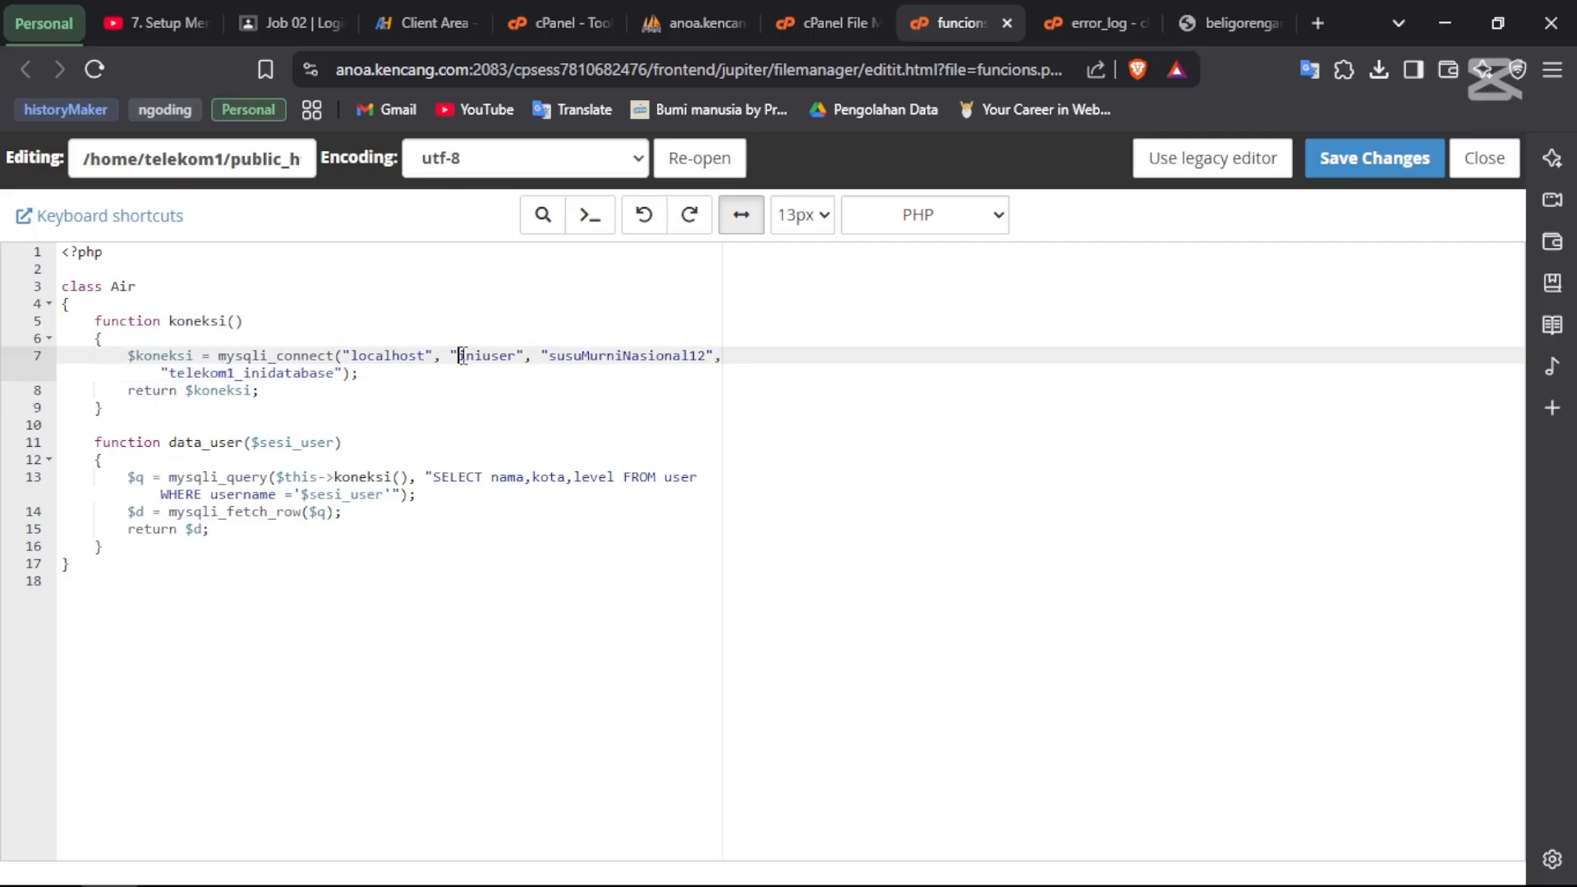
key(ctrl+v)
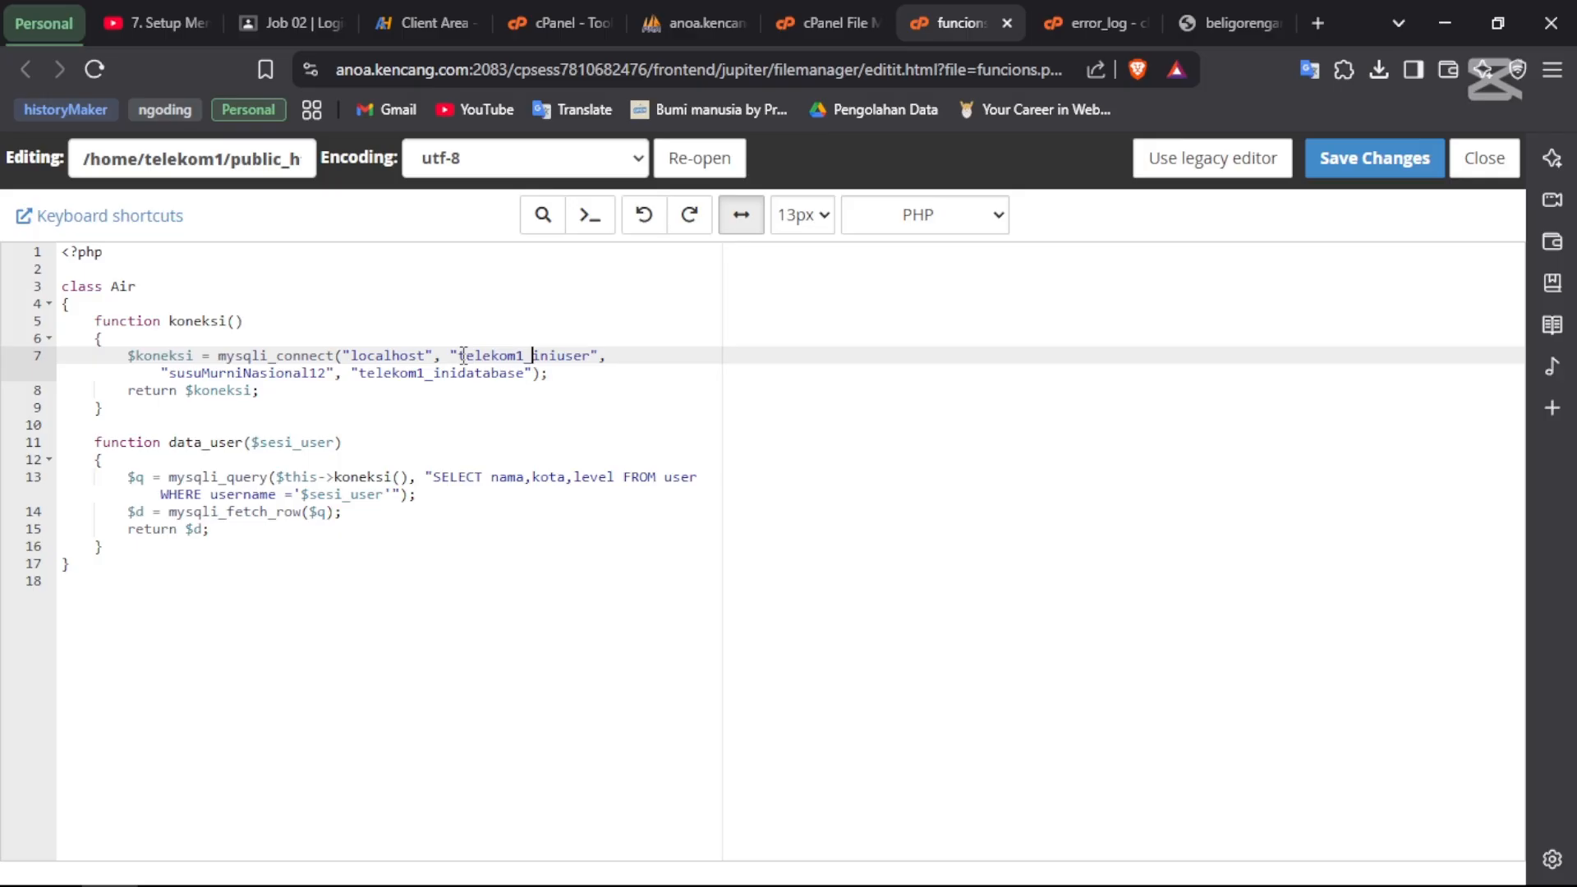
click(1392, 160)
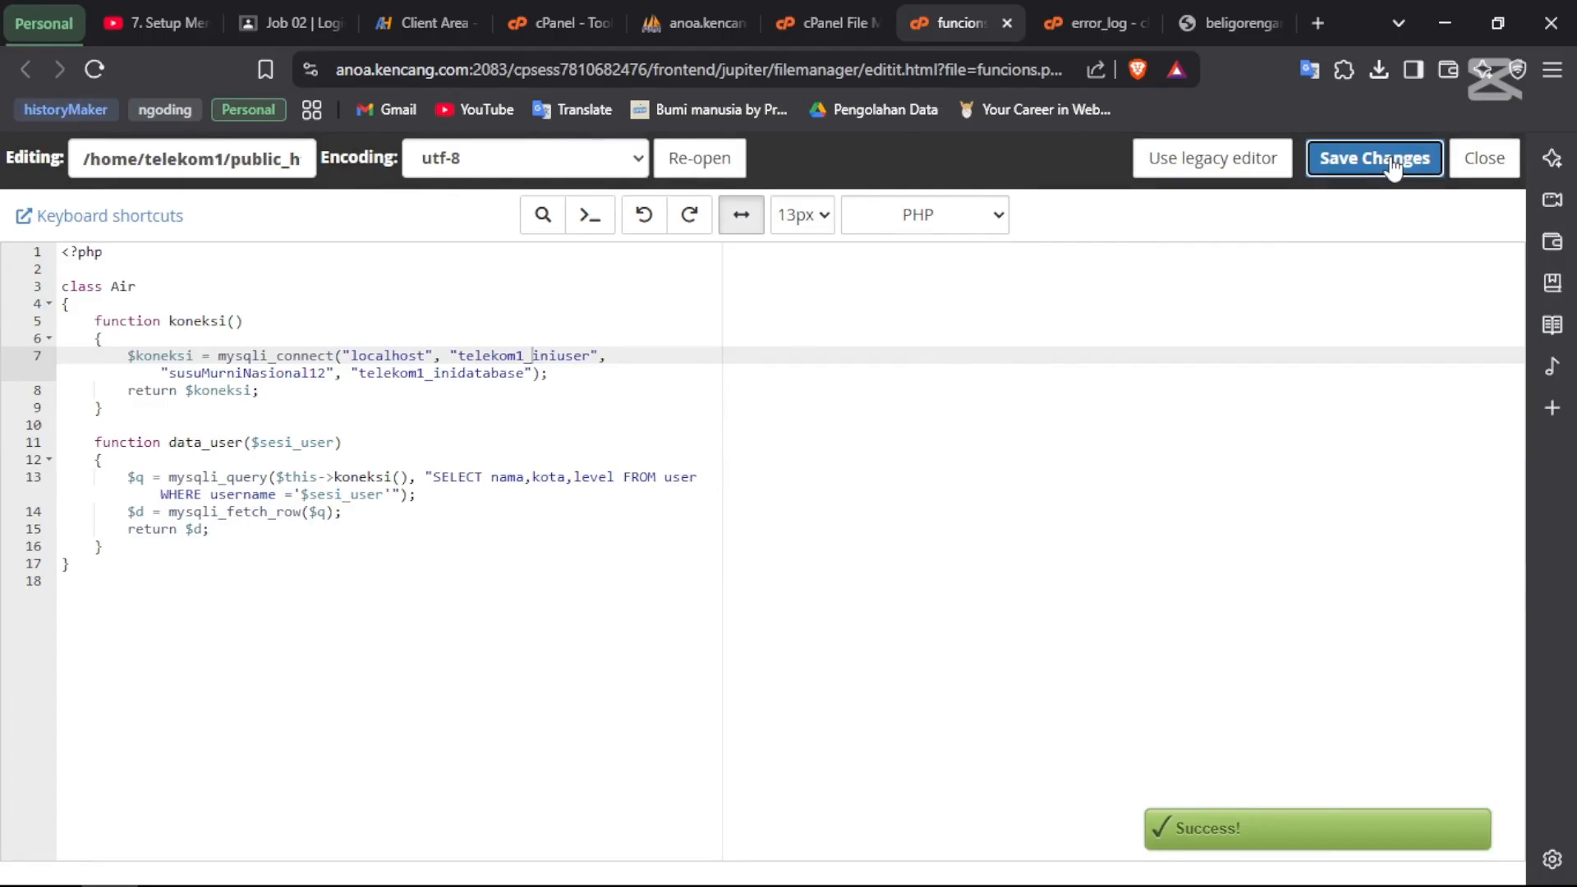
click(369, 353)
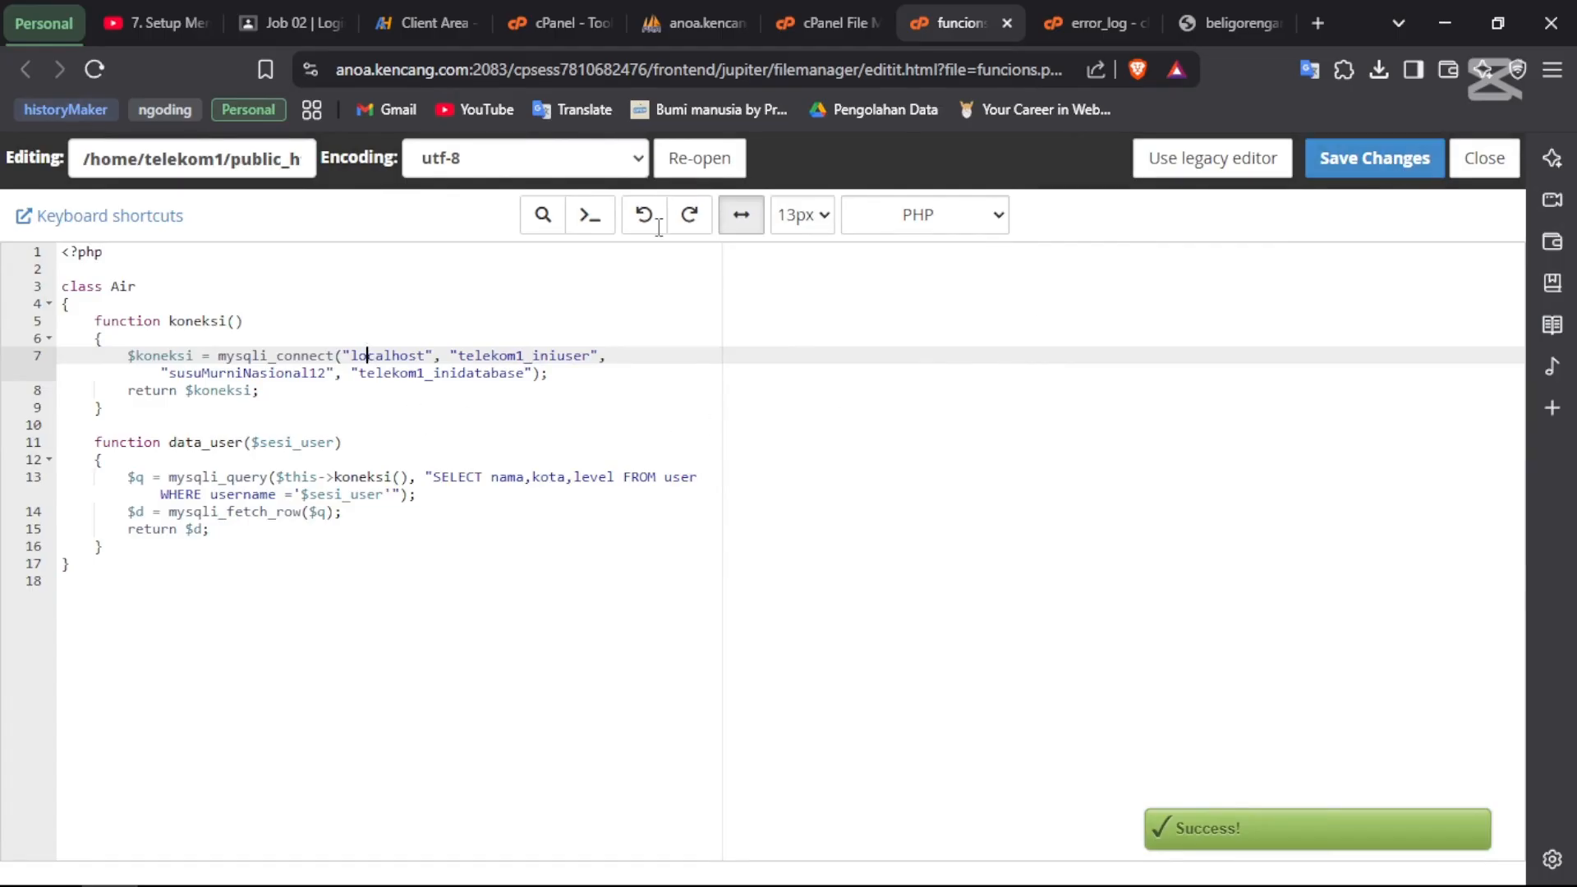
click(1253, 11)
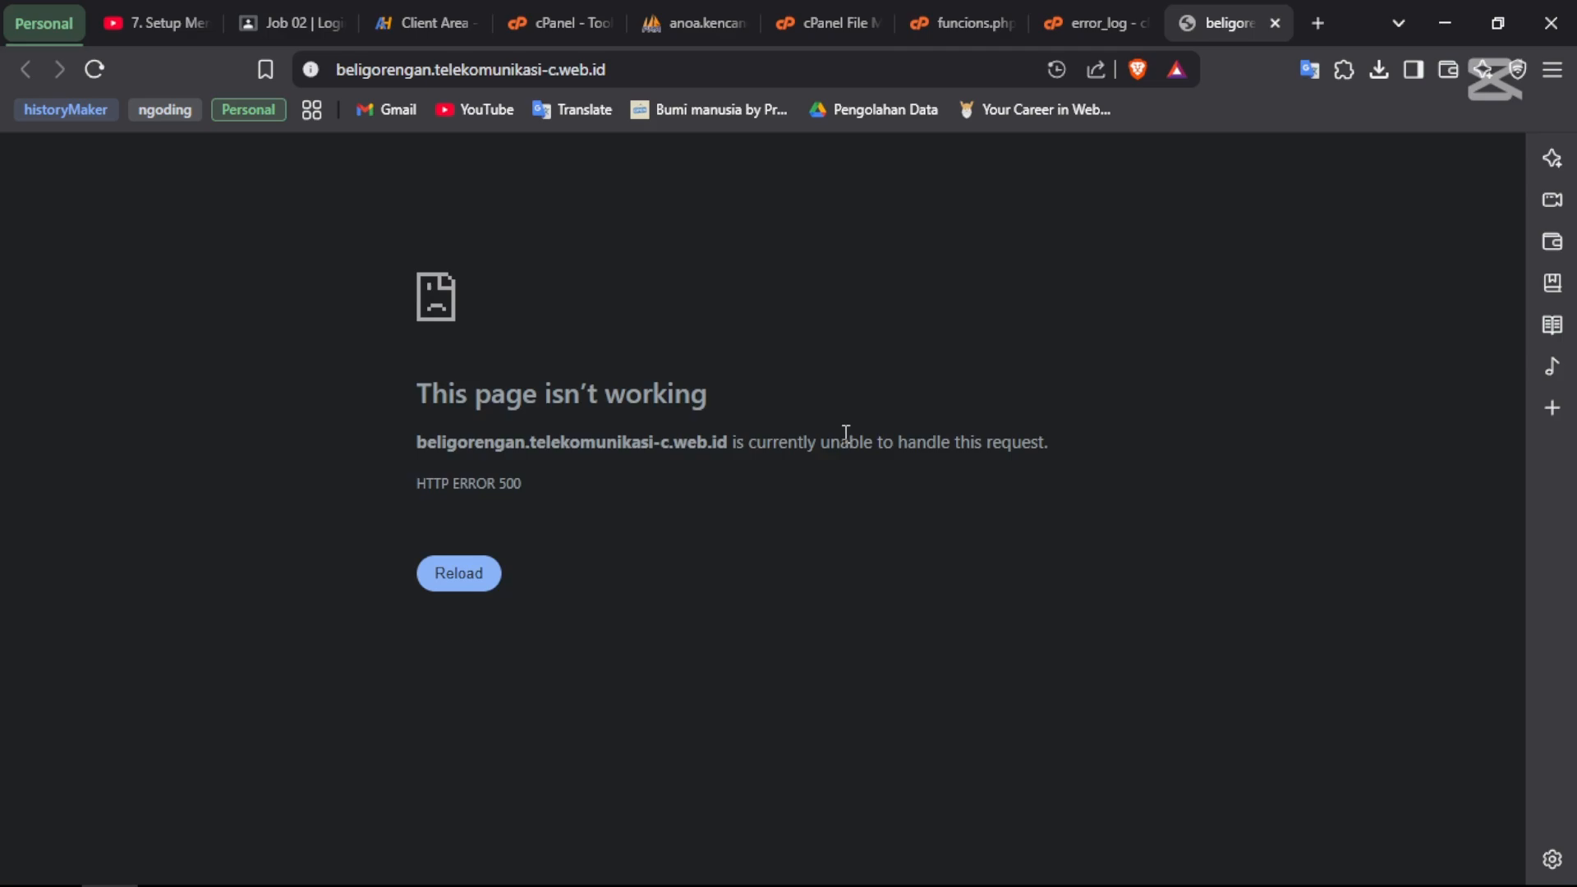
- Reload the site so its login page appears, then fill in a test username and password
click(461, 581)
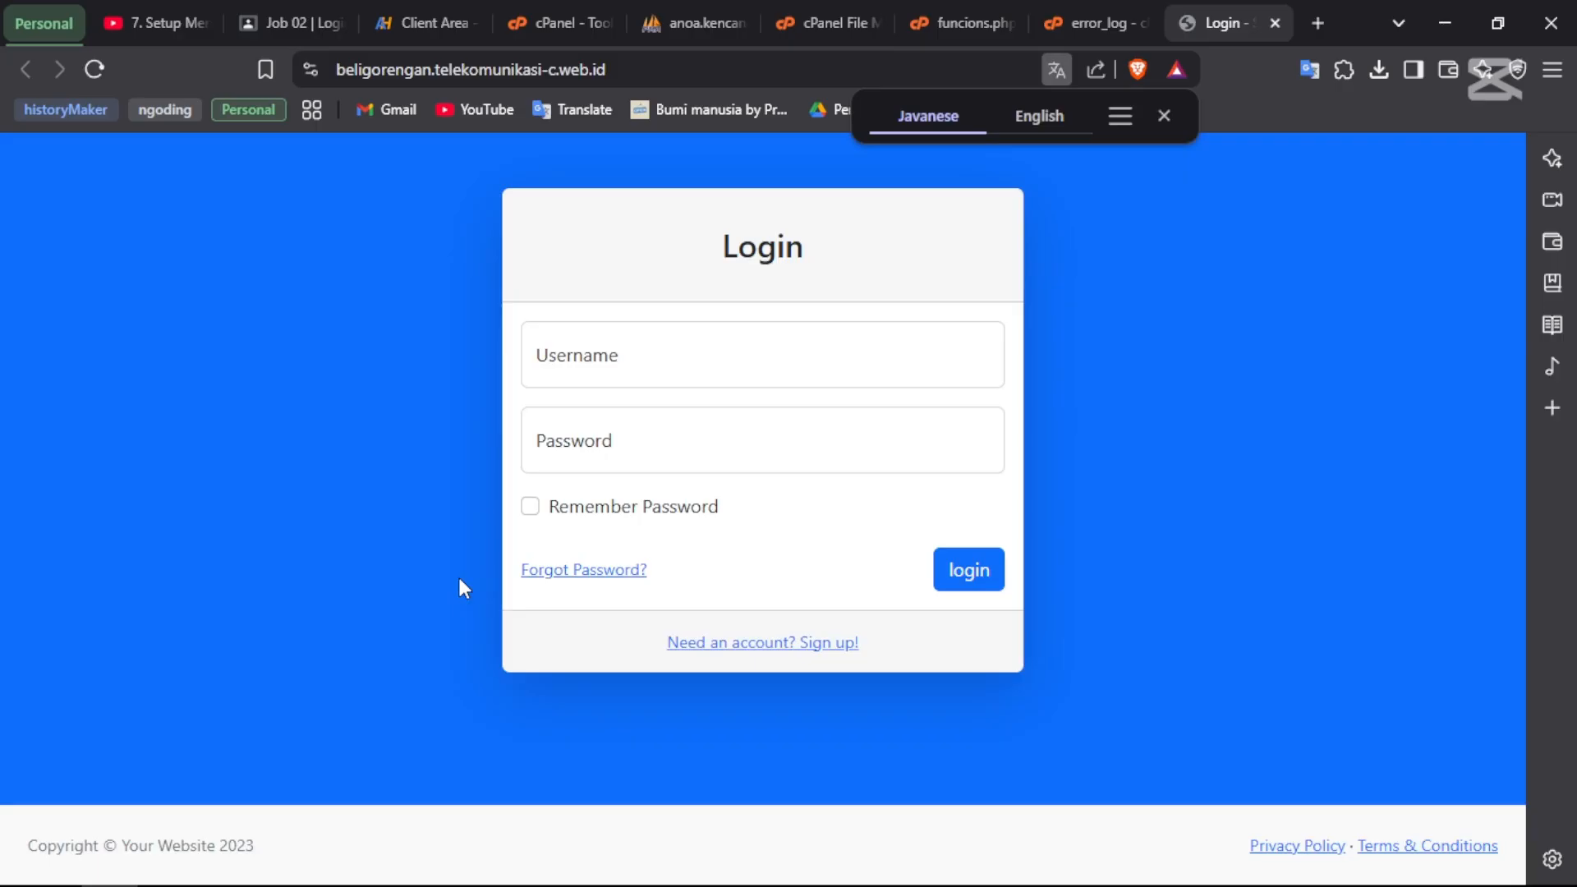
click(612, 338)
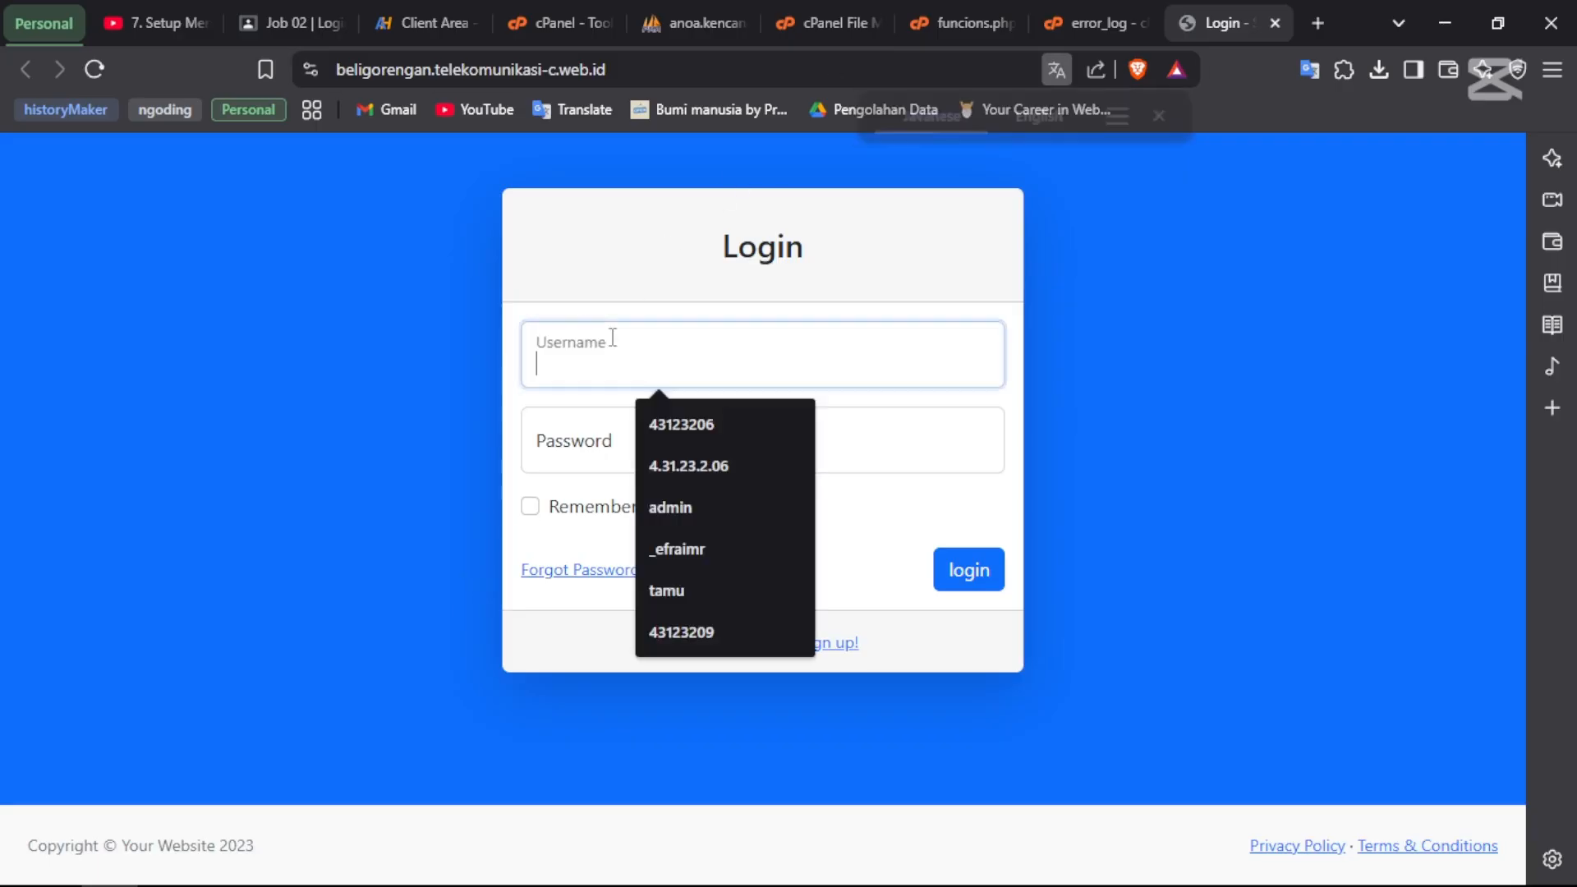
text(_efraimr)
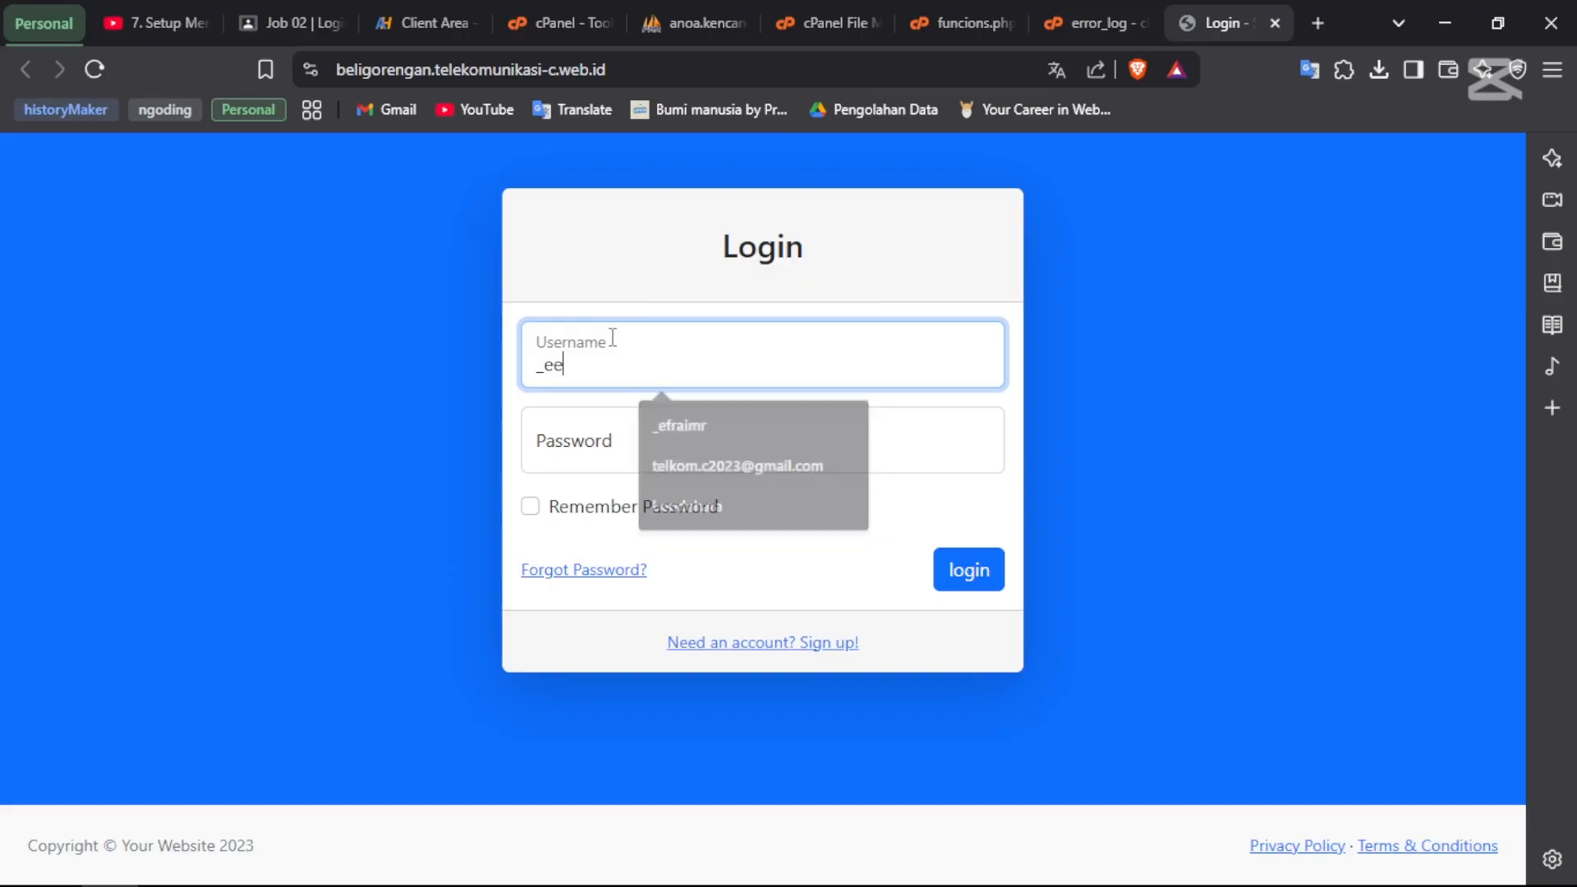
key(Tab)
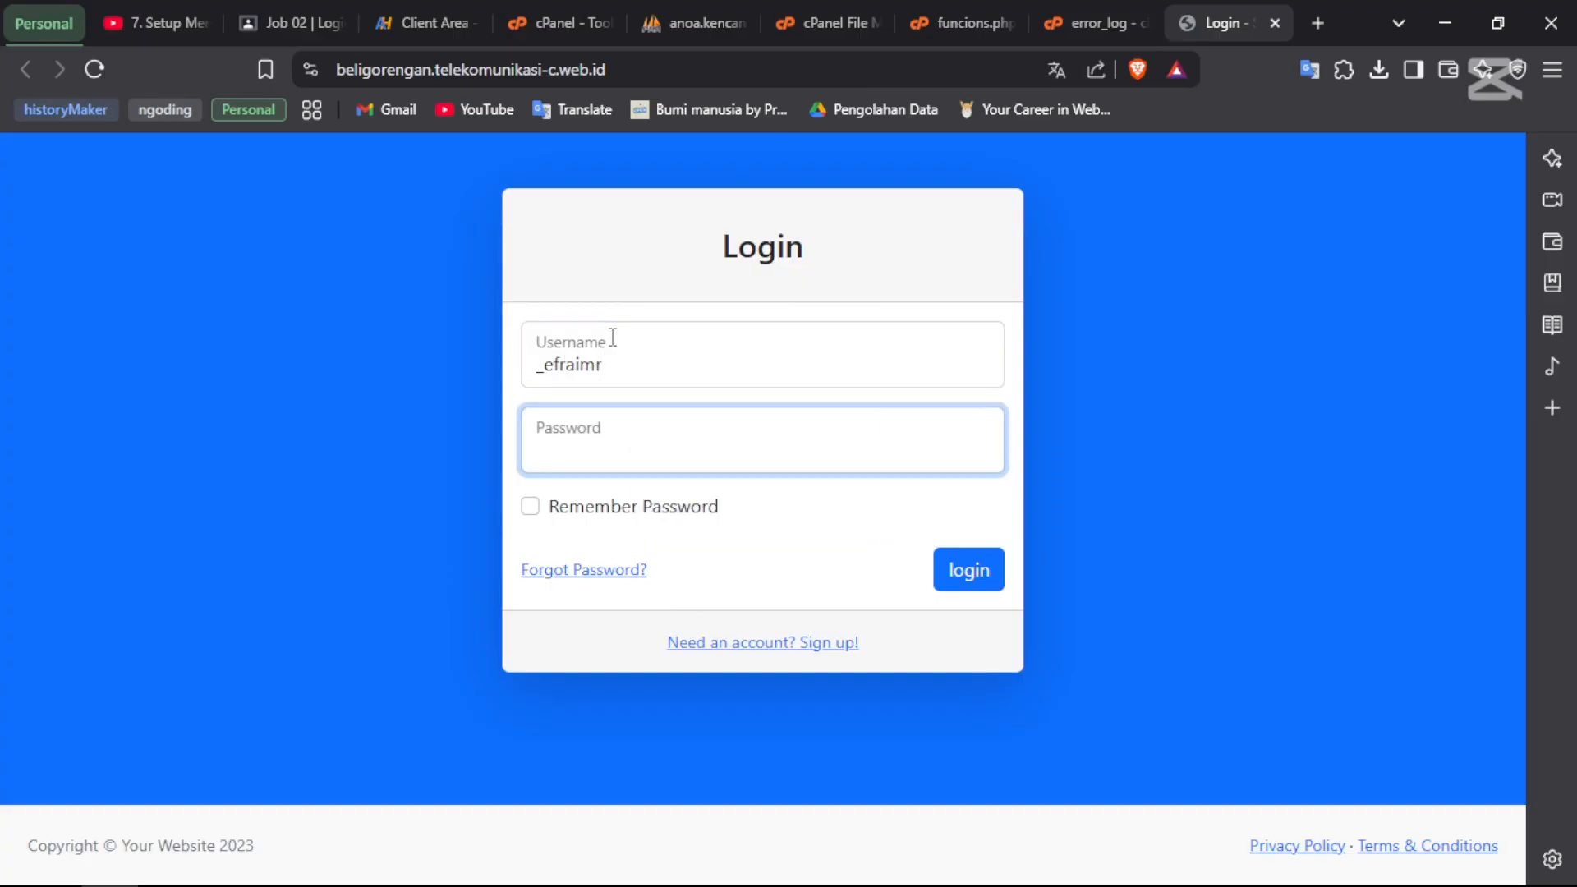
text(**************)
- Submit the login, which fails, and check the user table in phpMyAdmin before returning
key(Return)
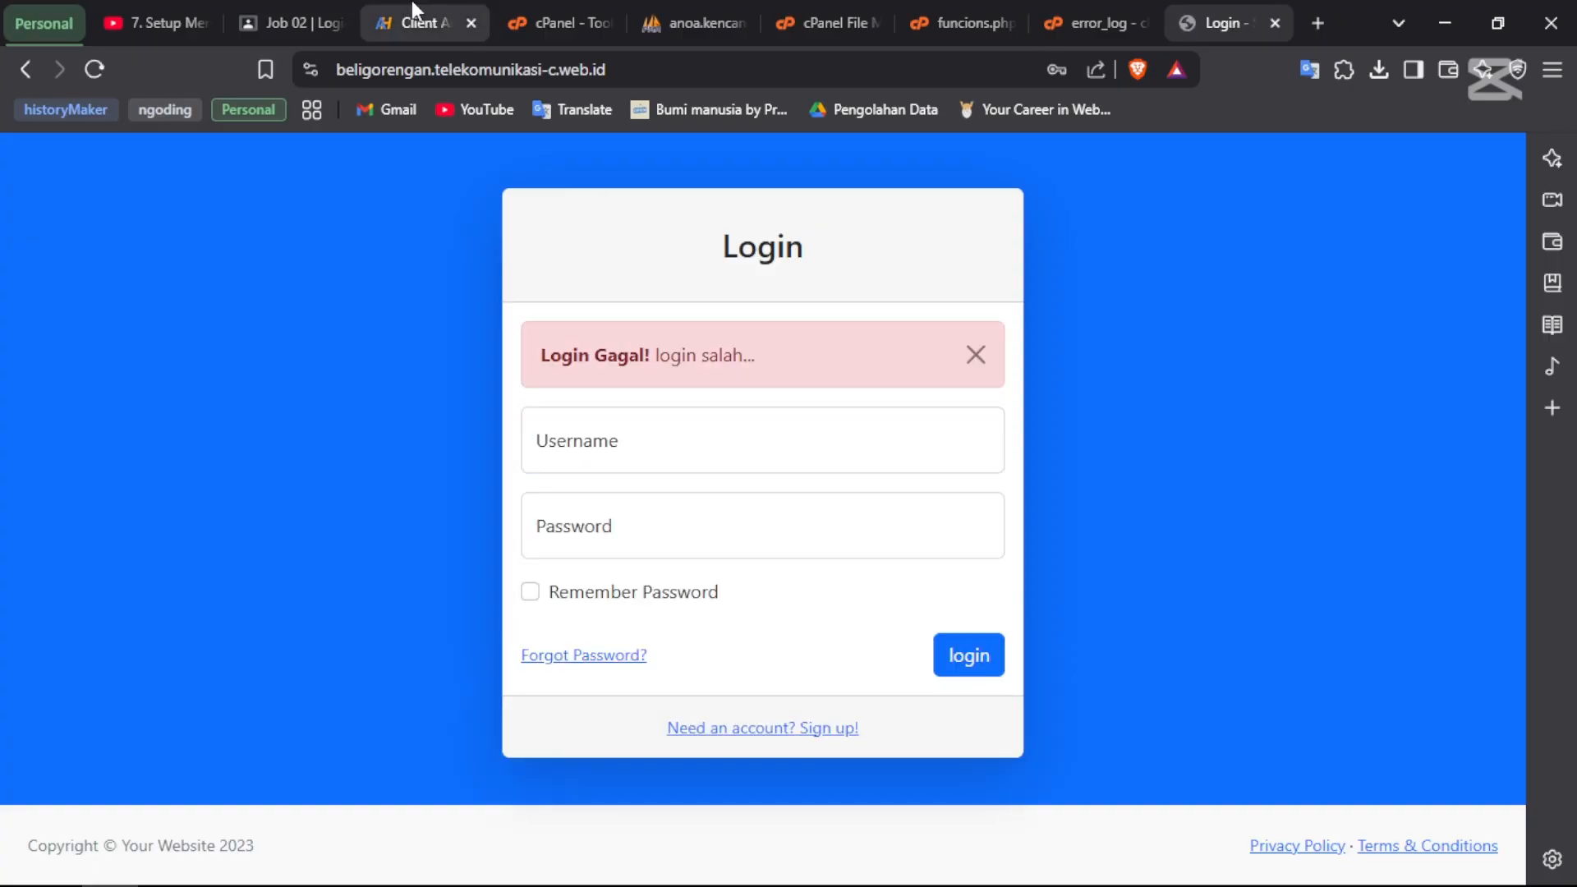
click(679, 12)
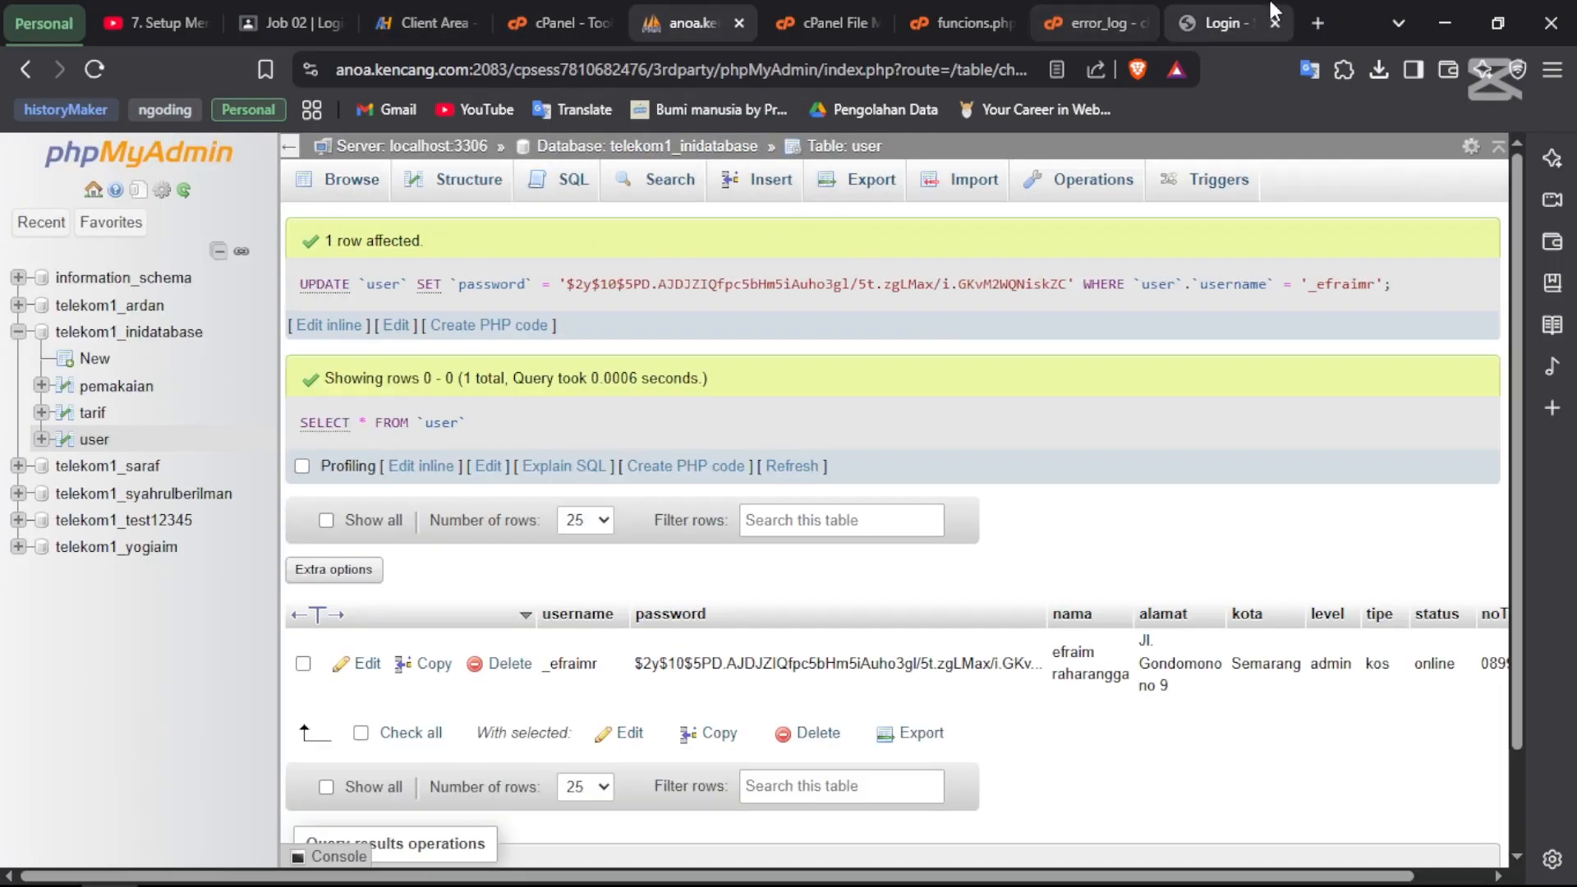
click(1229, 23)
- Dismiss the Login Gagal alert and clear the stray character from the username field
click(980, 351)
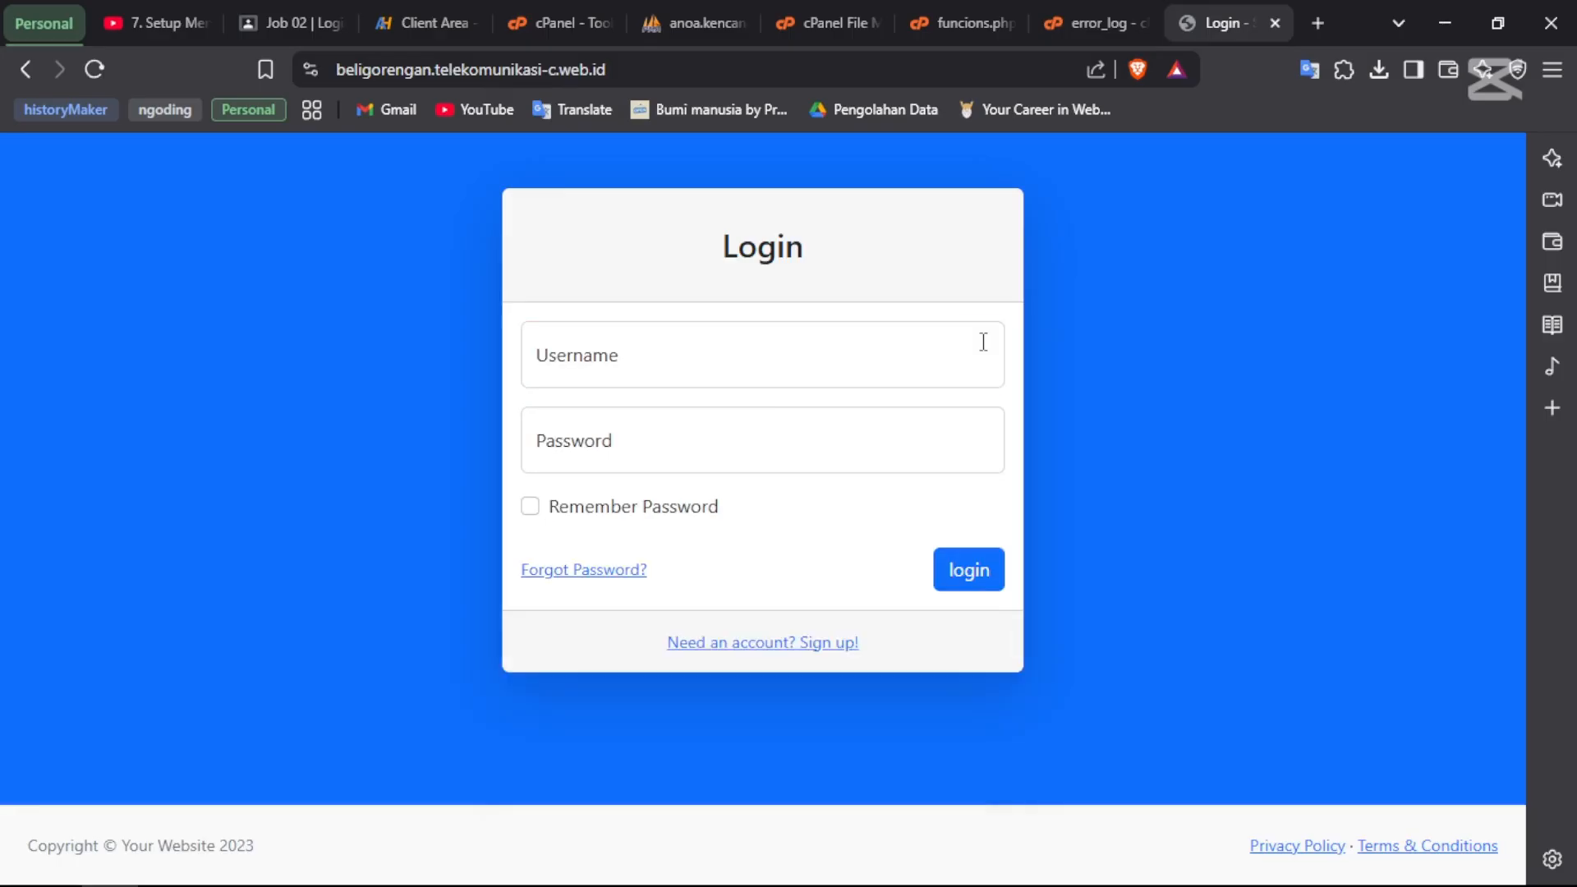
click(666, 339)
text(e)
key(BackSpace)
key(Tab)
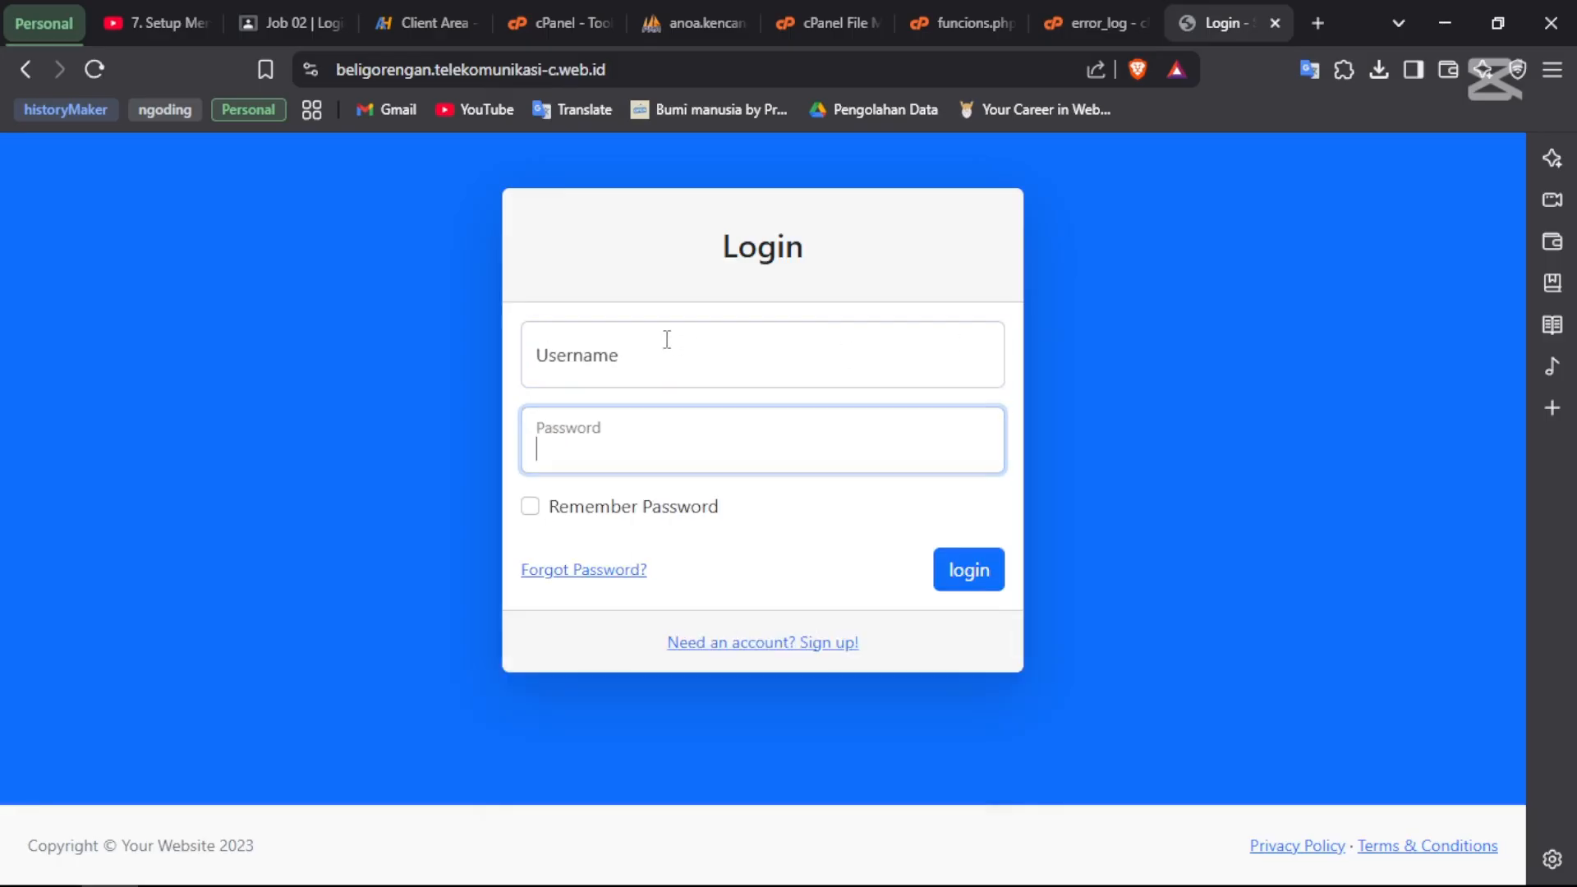
- Log in with the saved admin username from autofill and its password
click(667, 339)
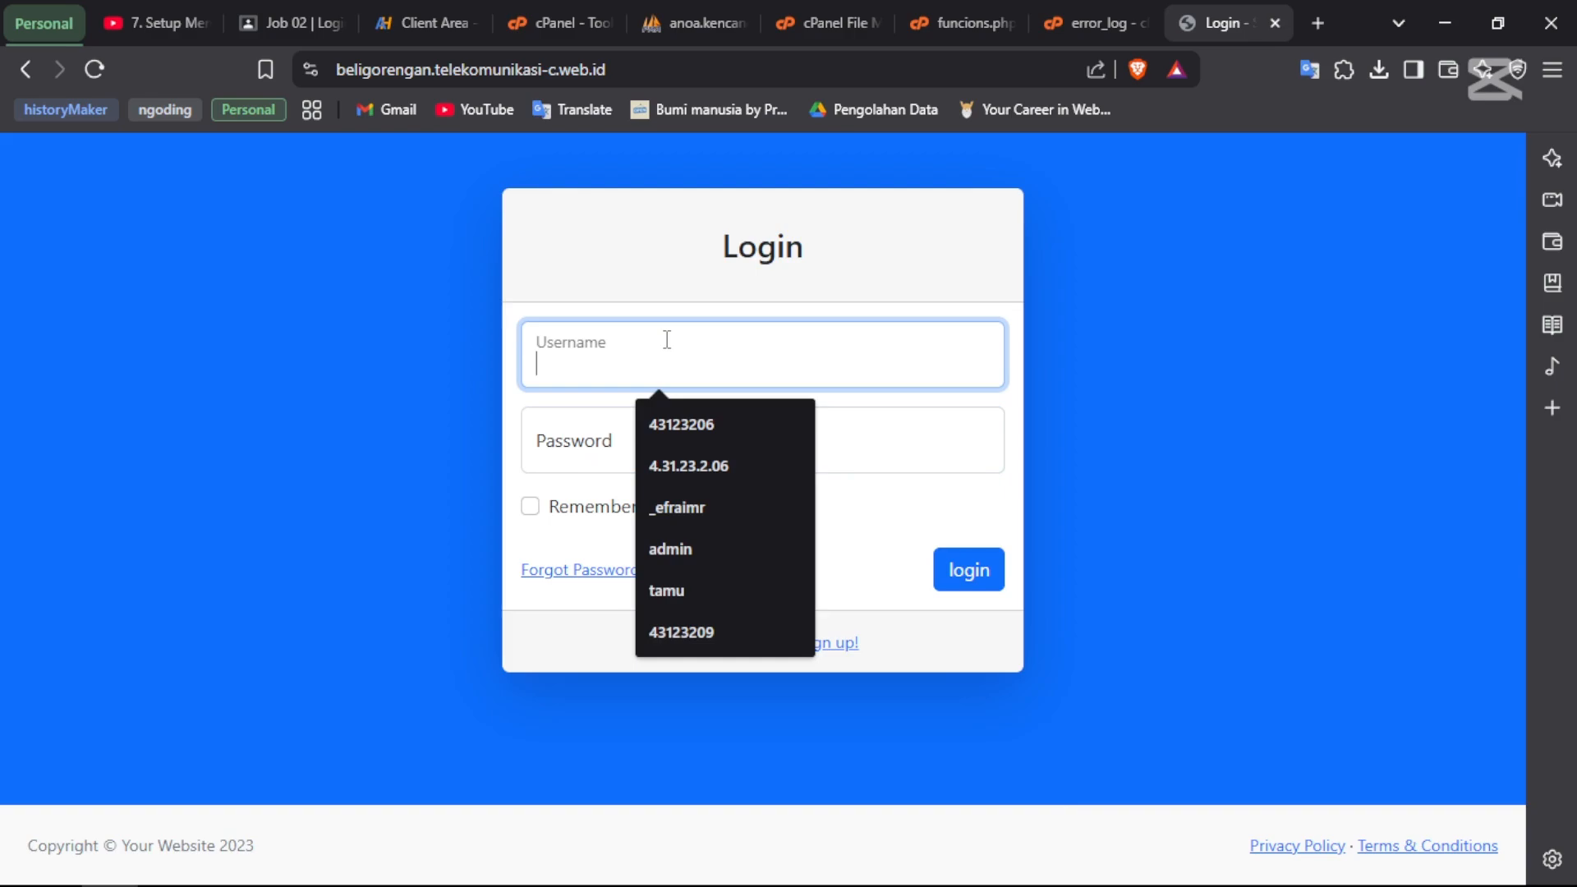
key(Down)
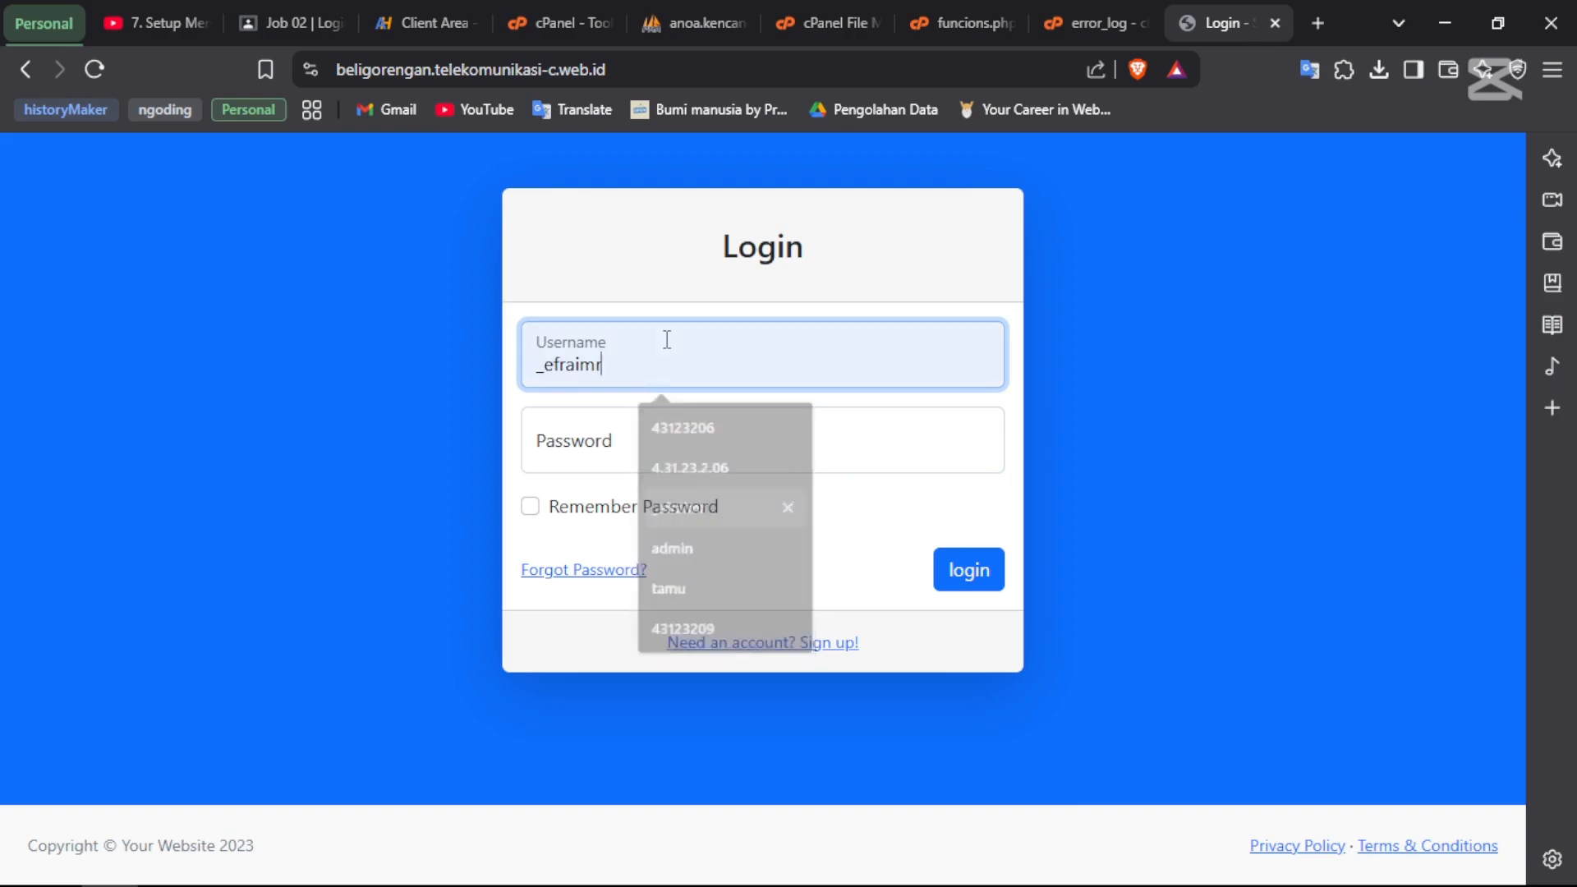
key(Return)
key(Tab)
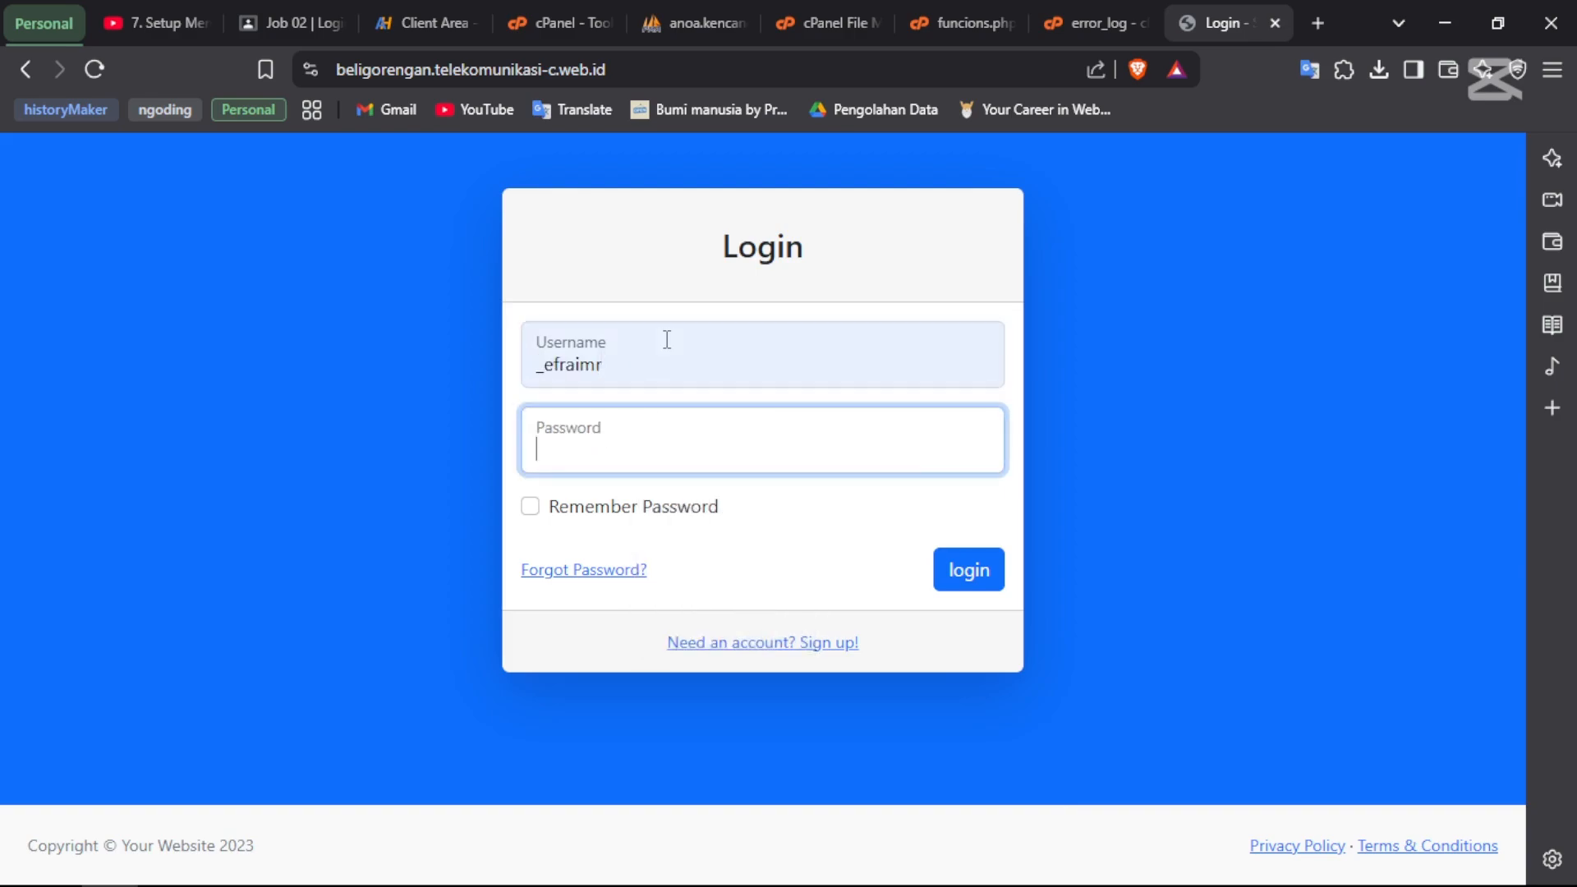
text(••••••••••)
key(ctrl+a)
text(••••••••••••)
key(Return)
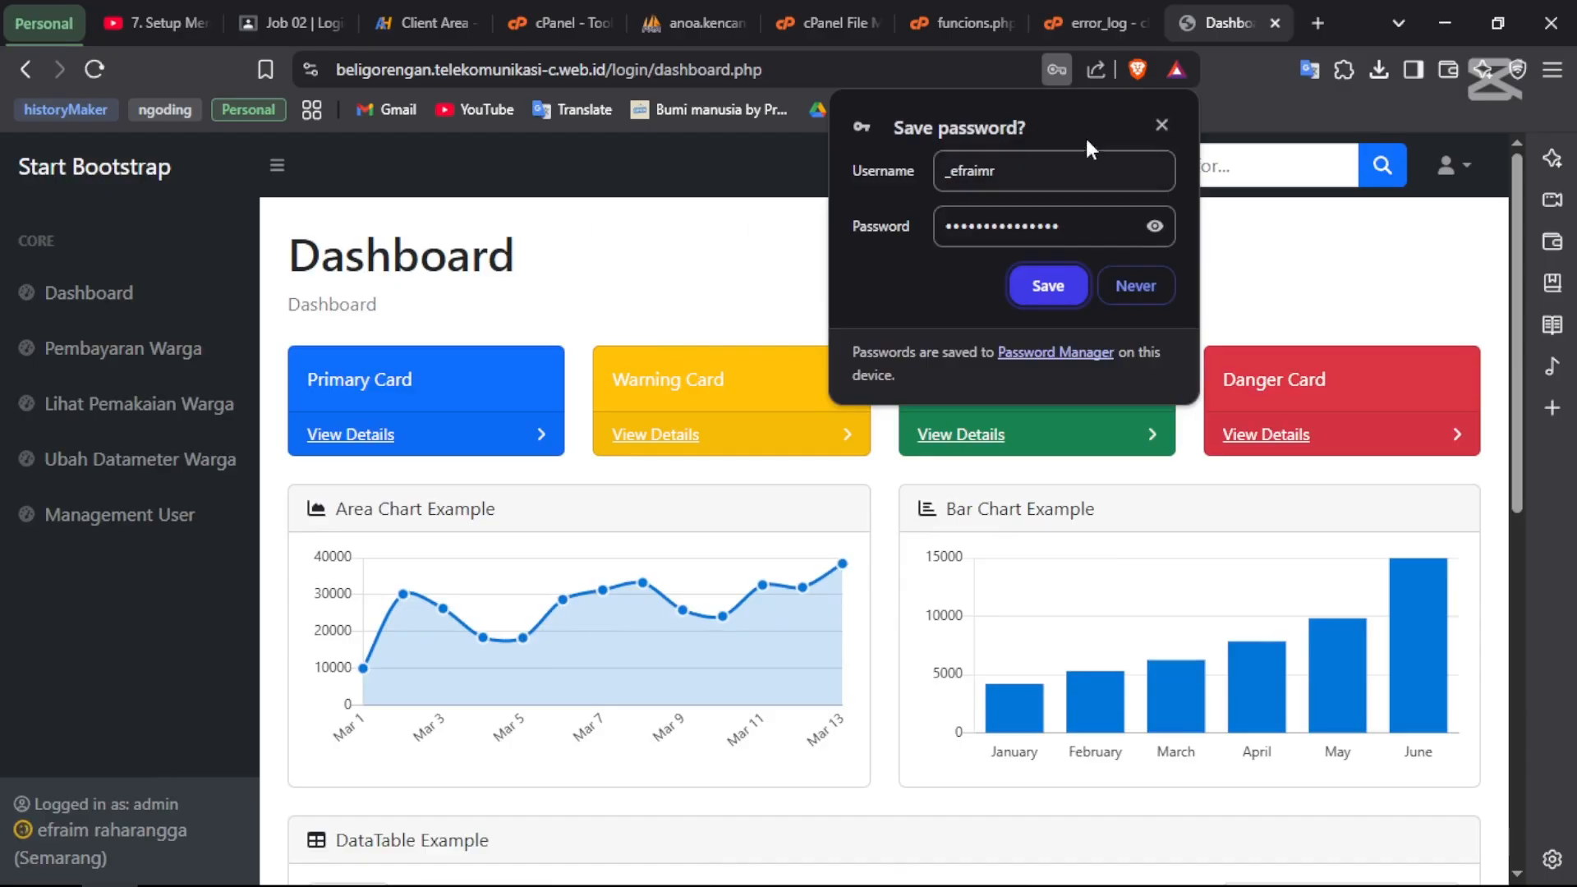
- Decline saving the password, check the Lihat Pemakaian Warga and Pembayaran Warga pages, then return to Dashboard
click(1158, 123)
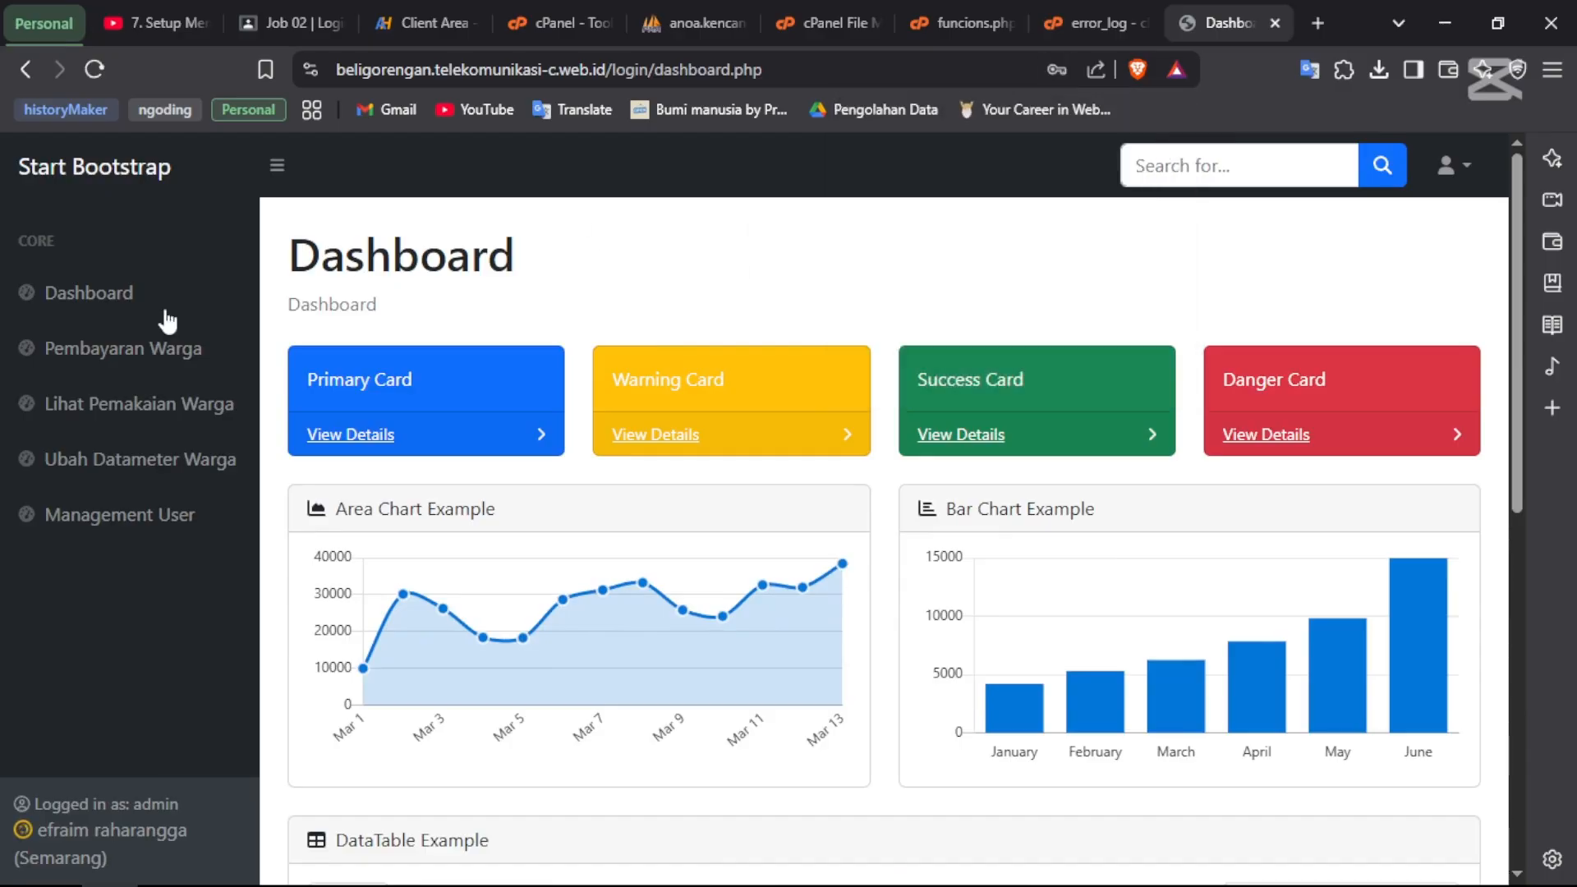
click(48, 405)
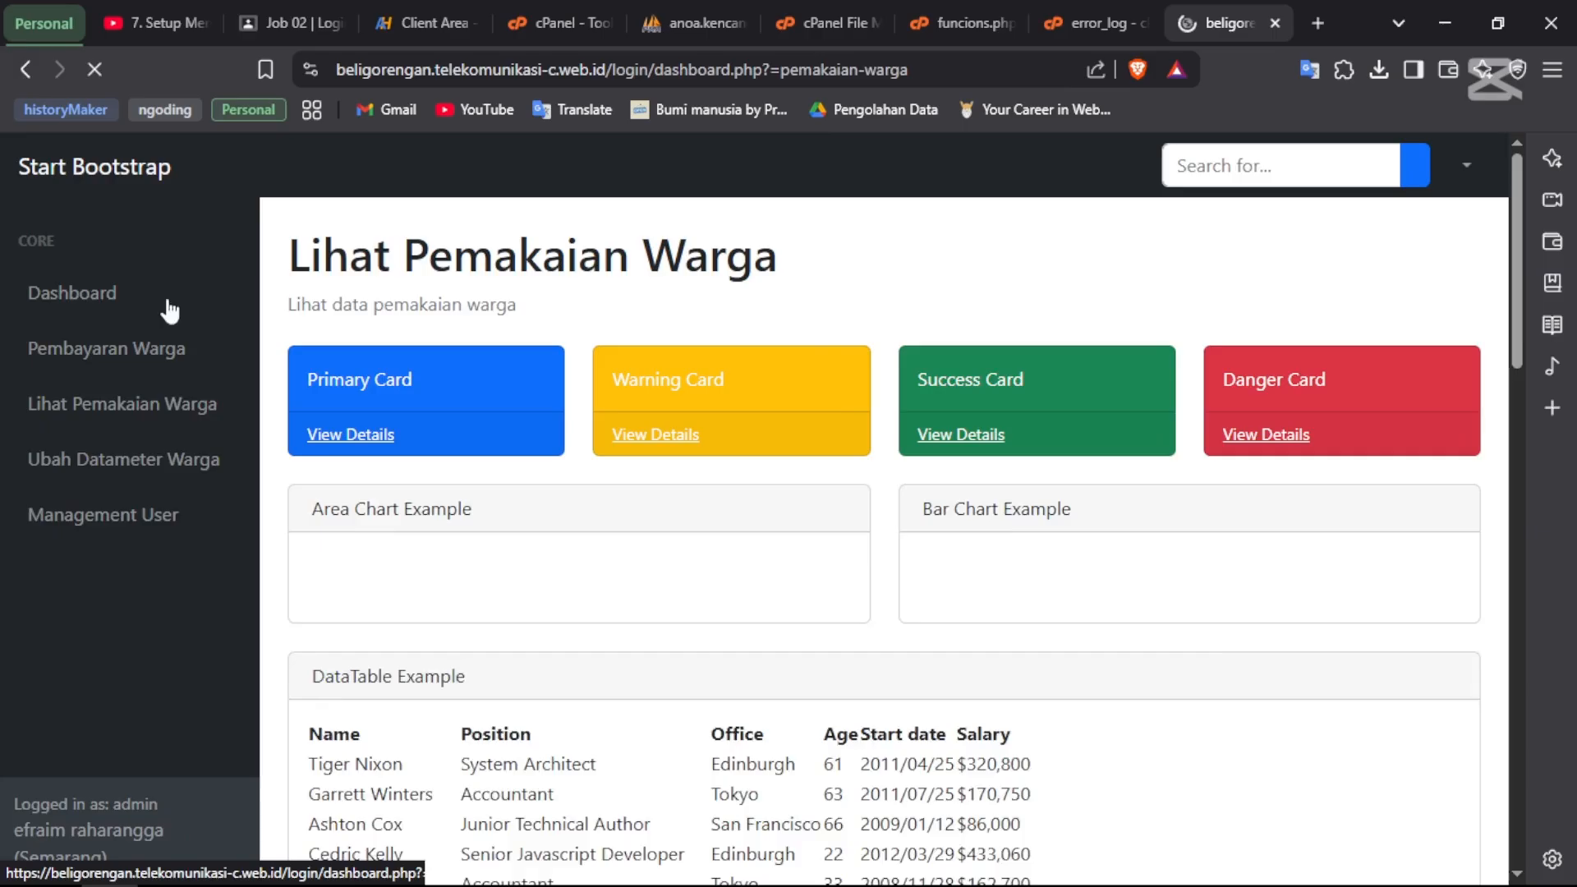
click(17, 338)
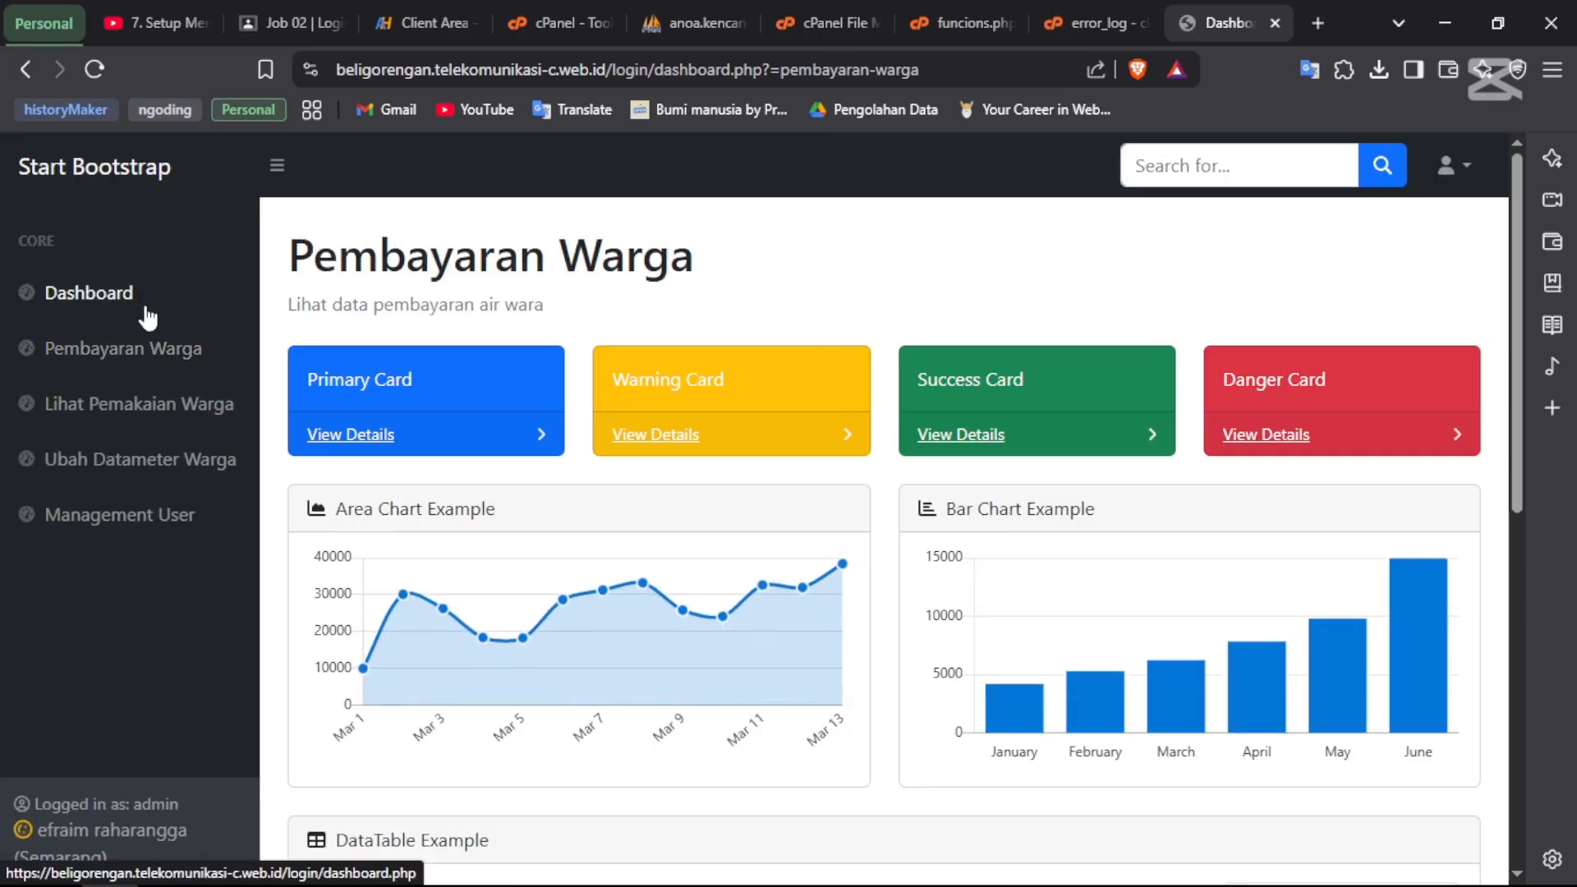
click(146, 306)
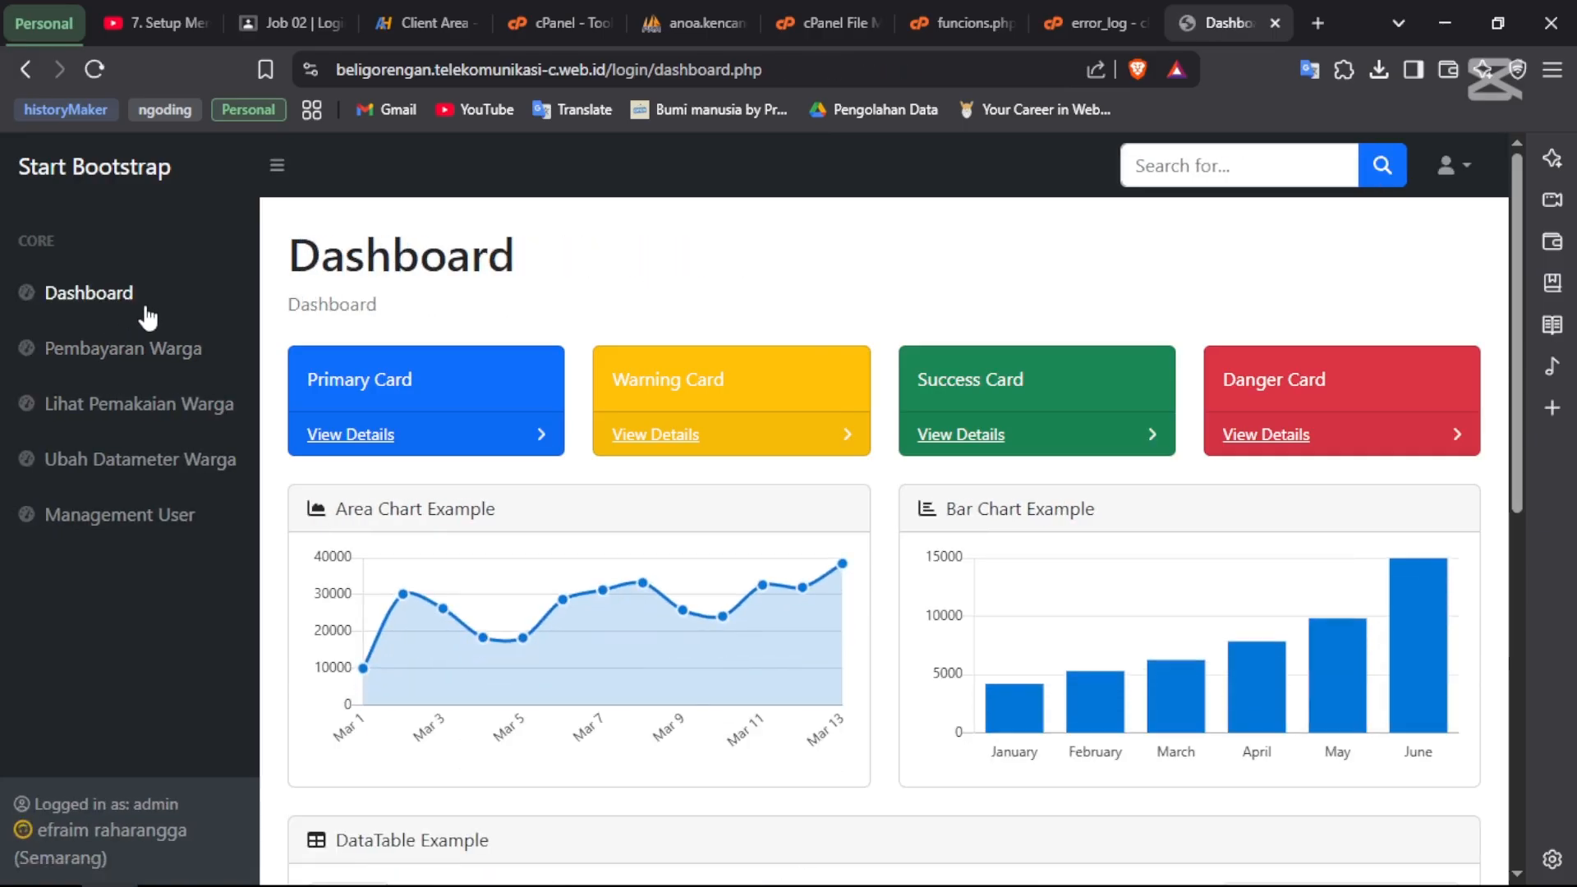